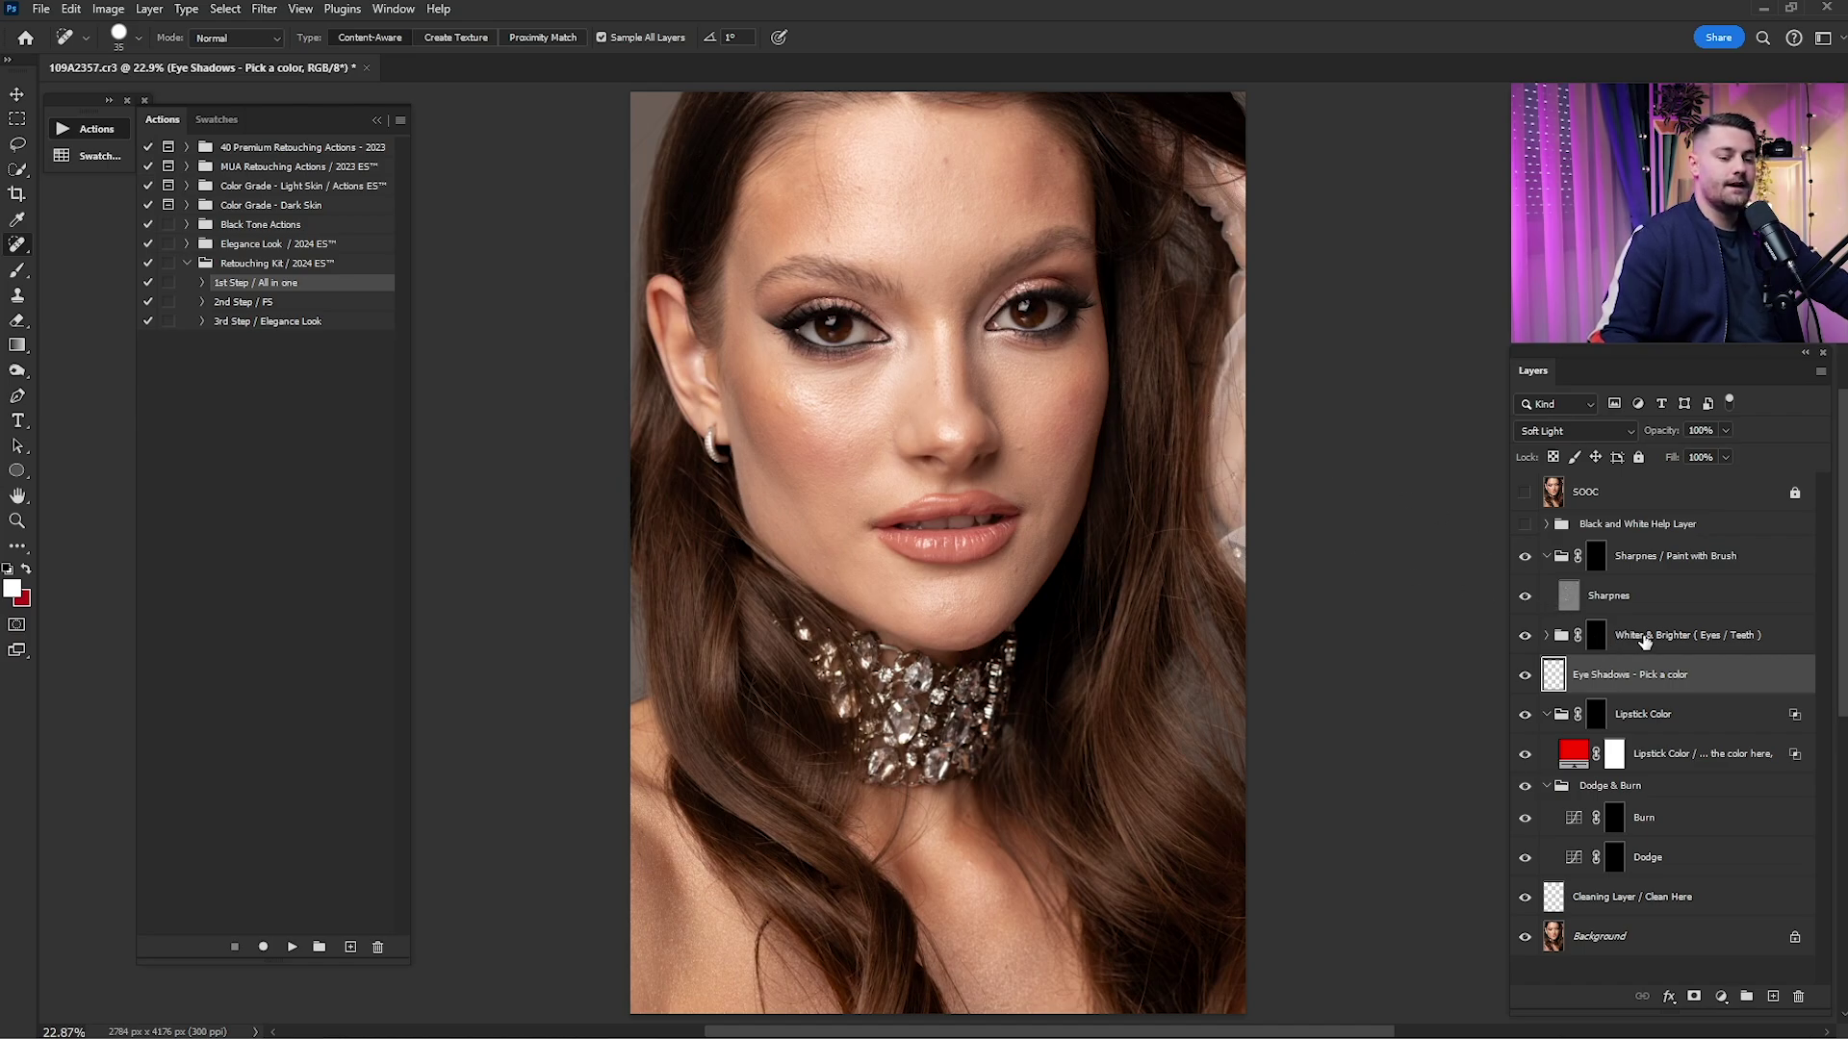
left_click(1645, 638)
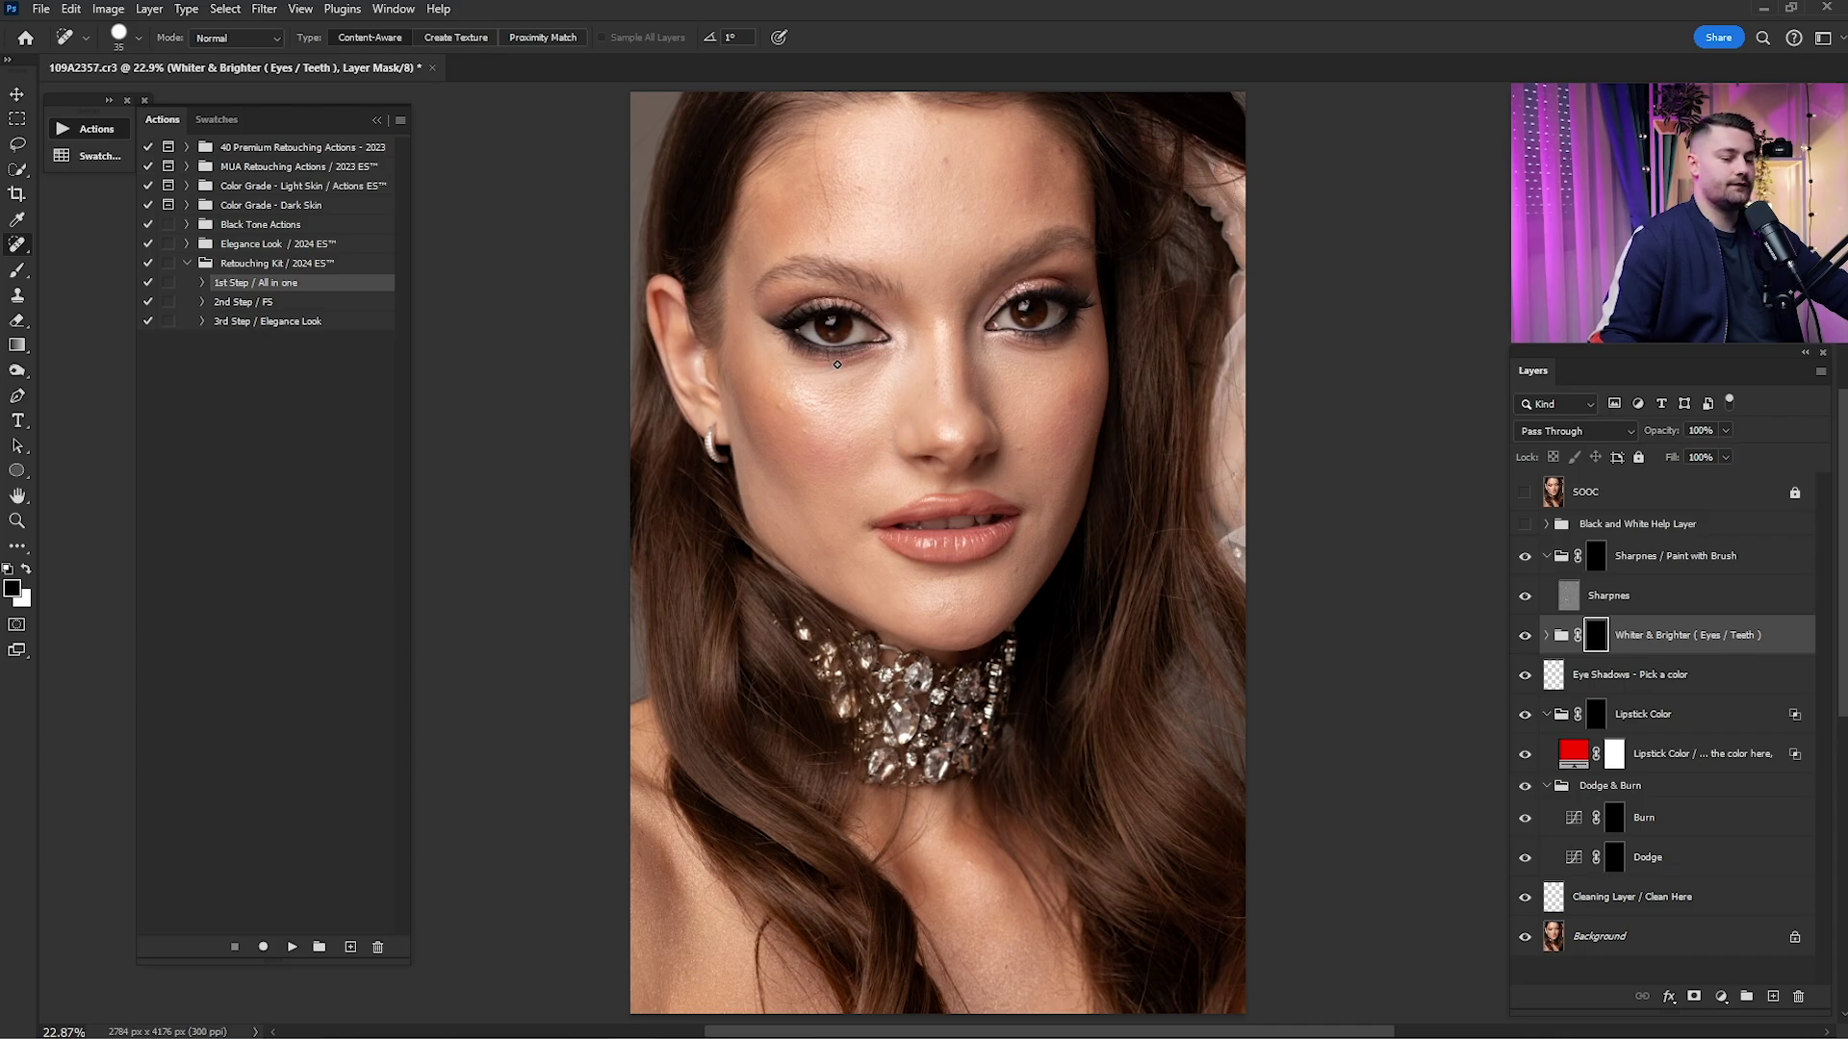
left_click(1620, 597)
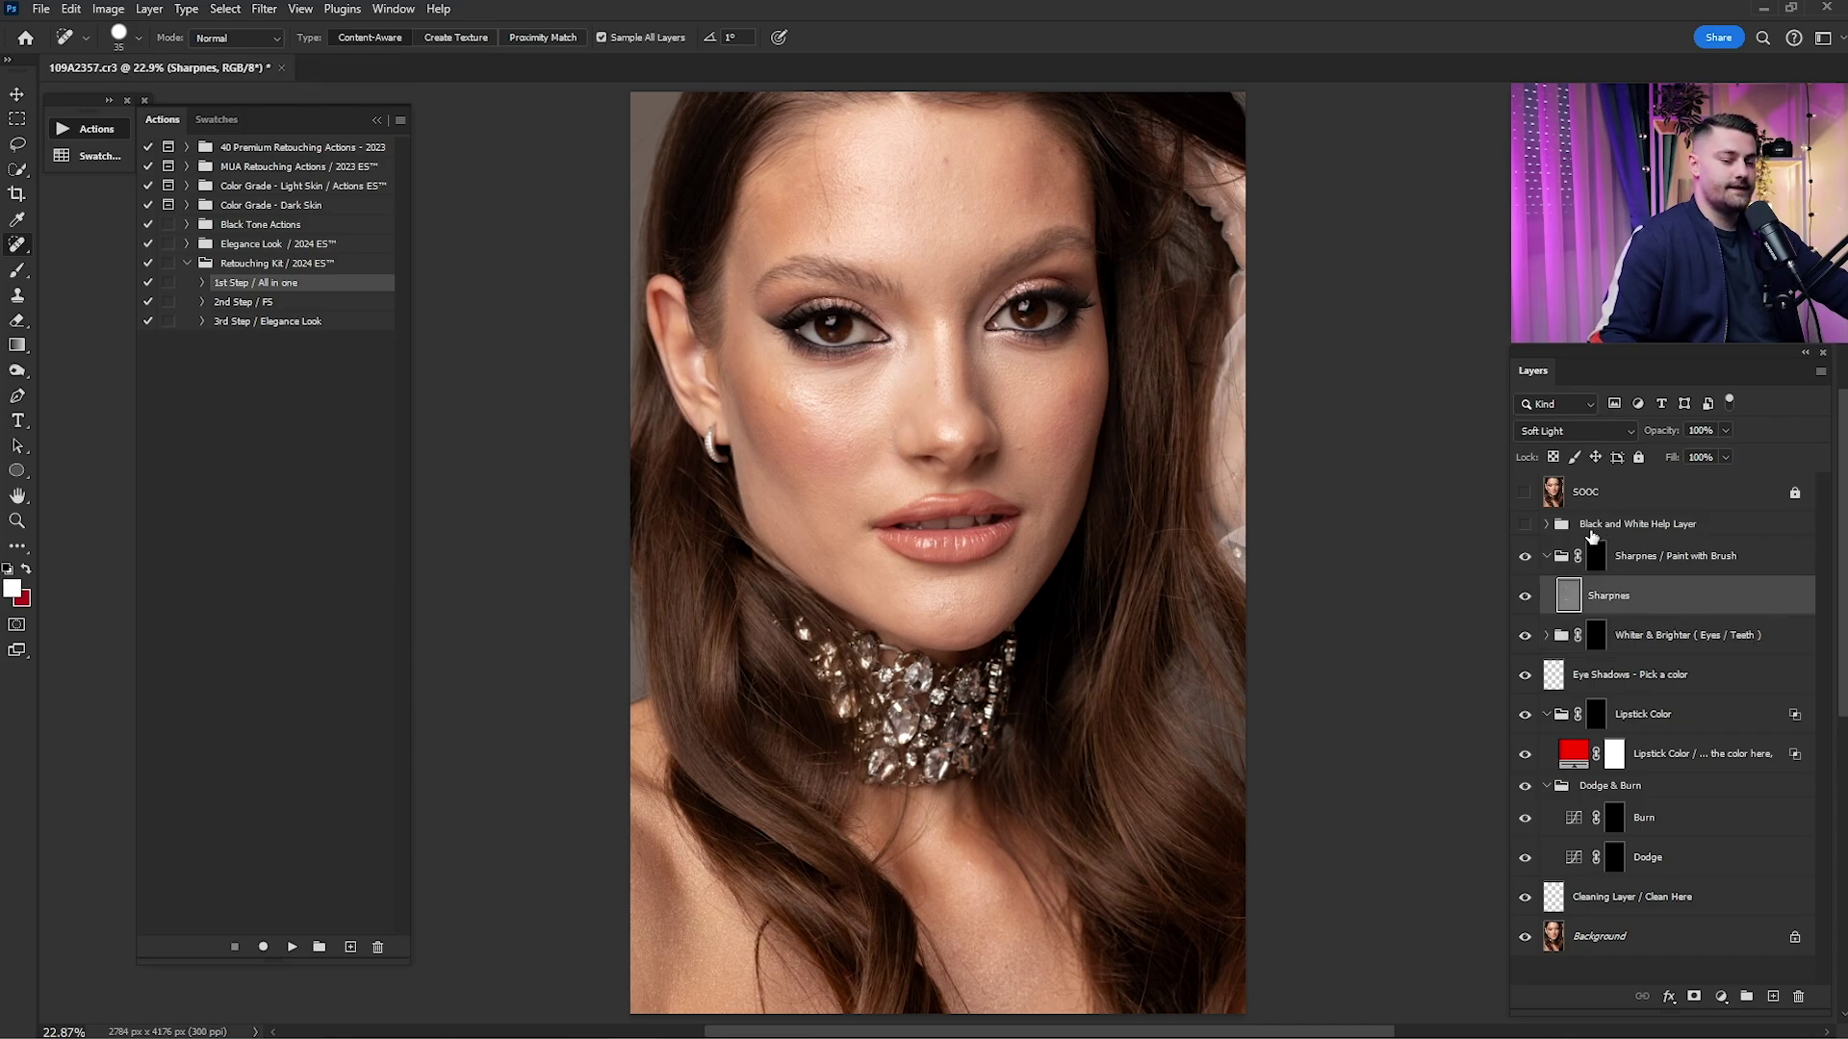
left_click(1593, 525)
left_click(1525, 525)
left_click(1524, 524)
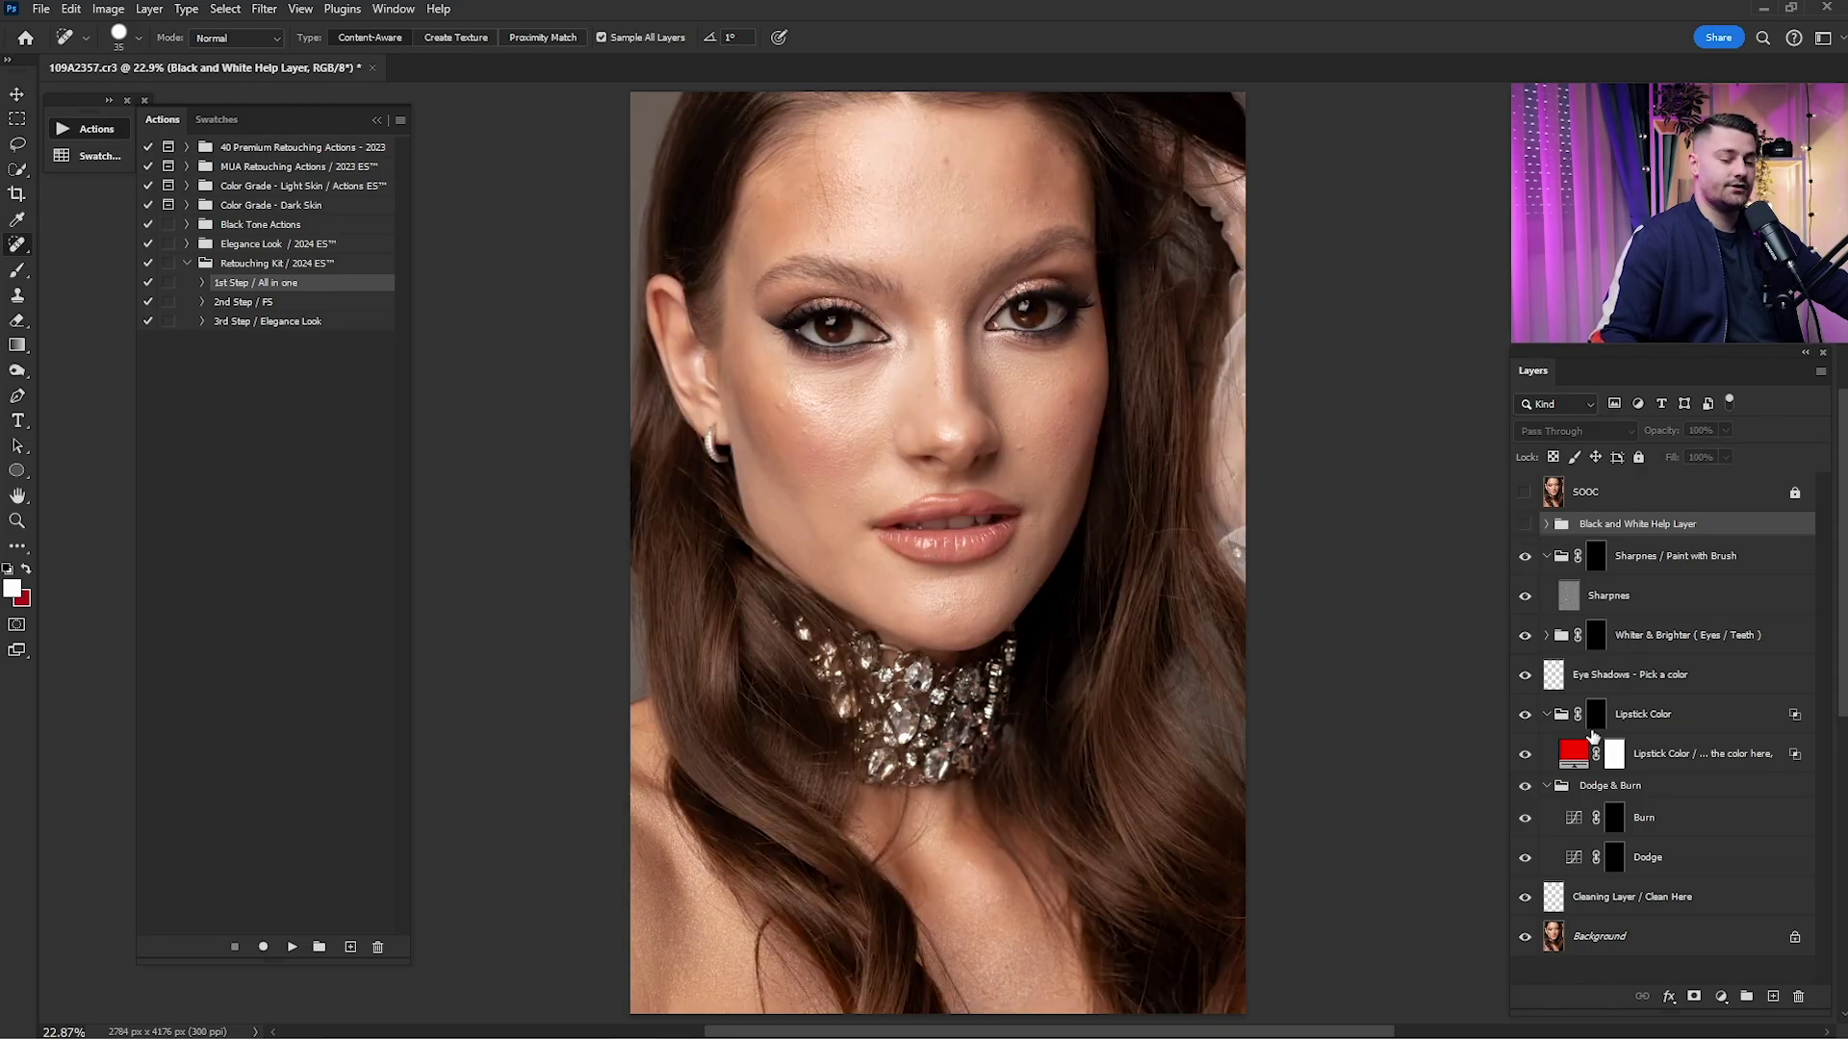
- On the Cleaning Layer, remove the reddish blemish on the upper forehead with the Spot Healing Brush Tool
left_click(1627, 900)
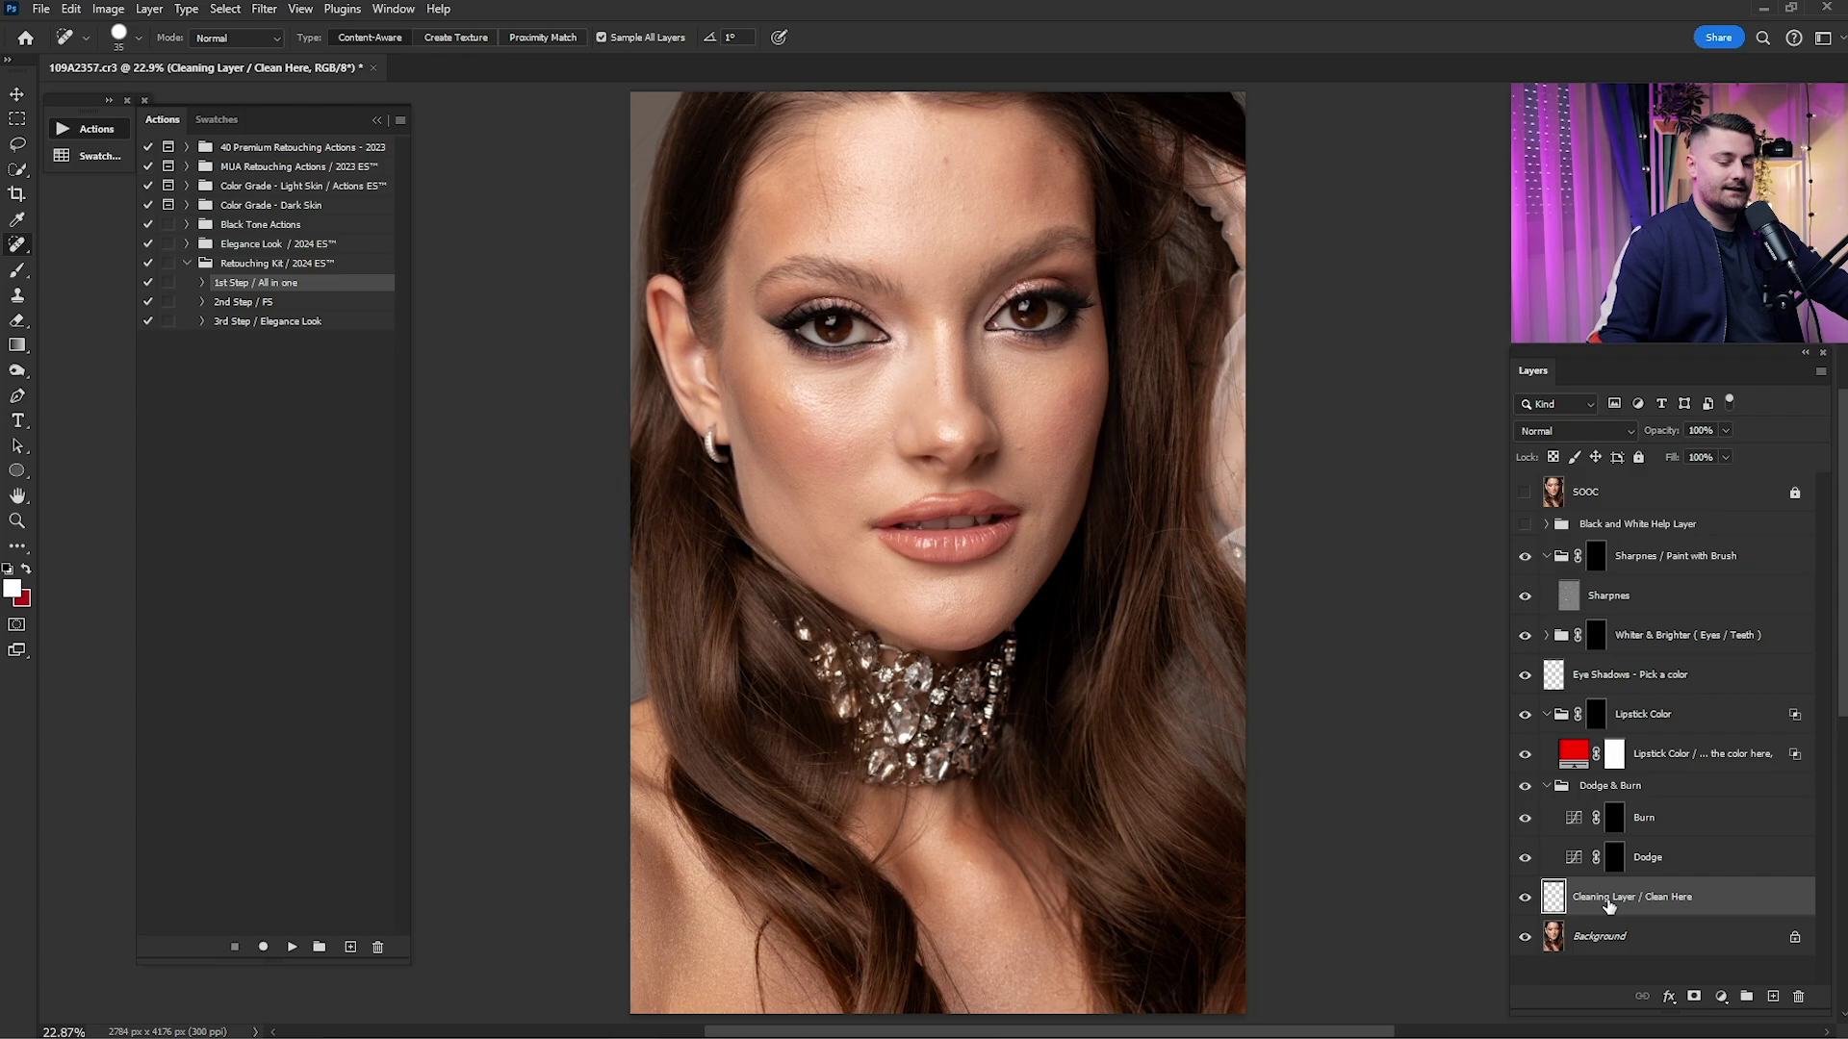
right_click(17, 245)
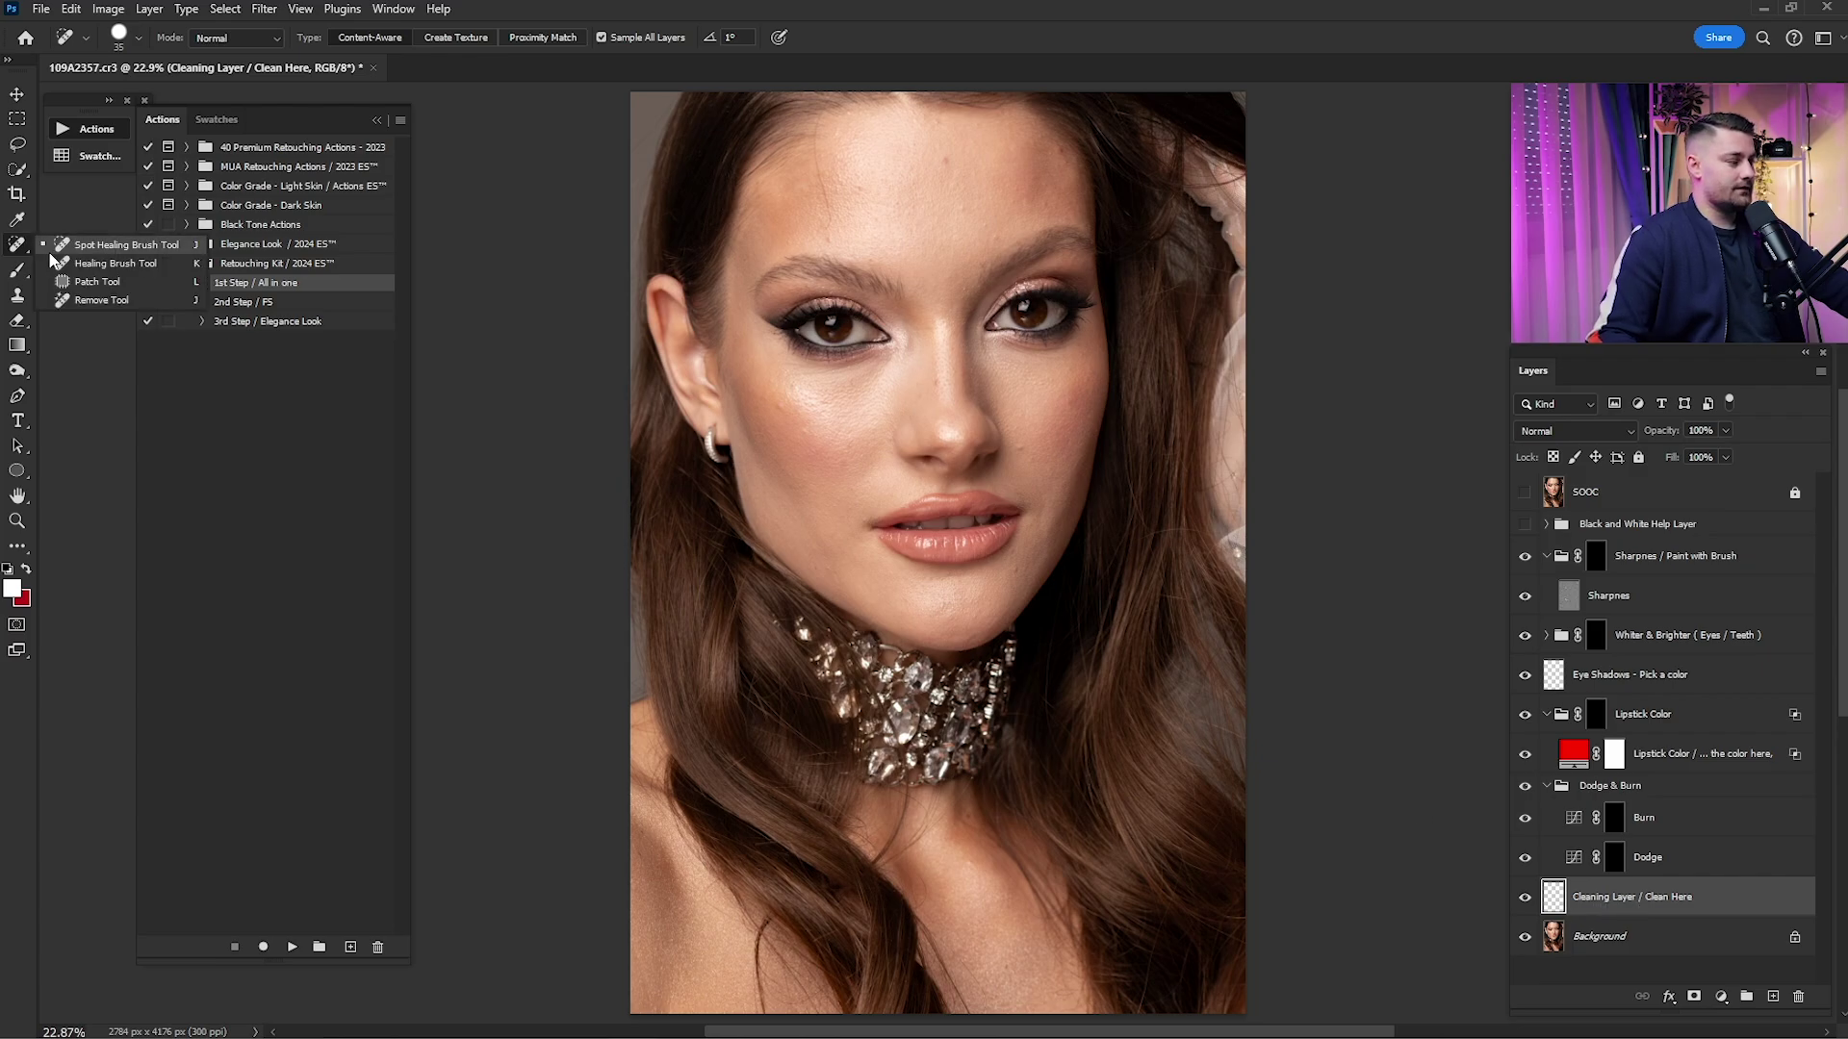
left_click(78, 246)
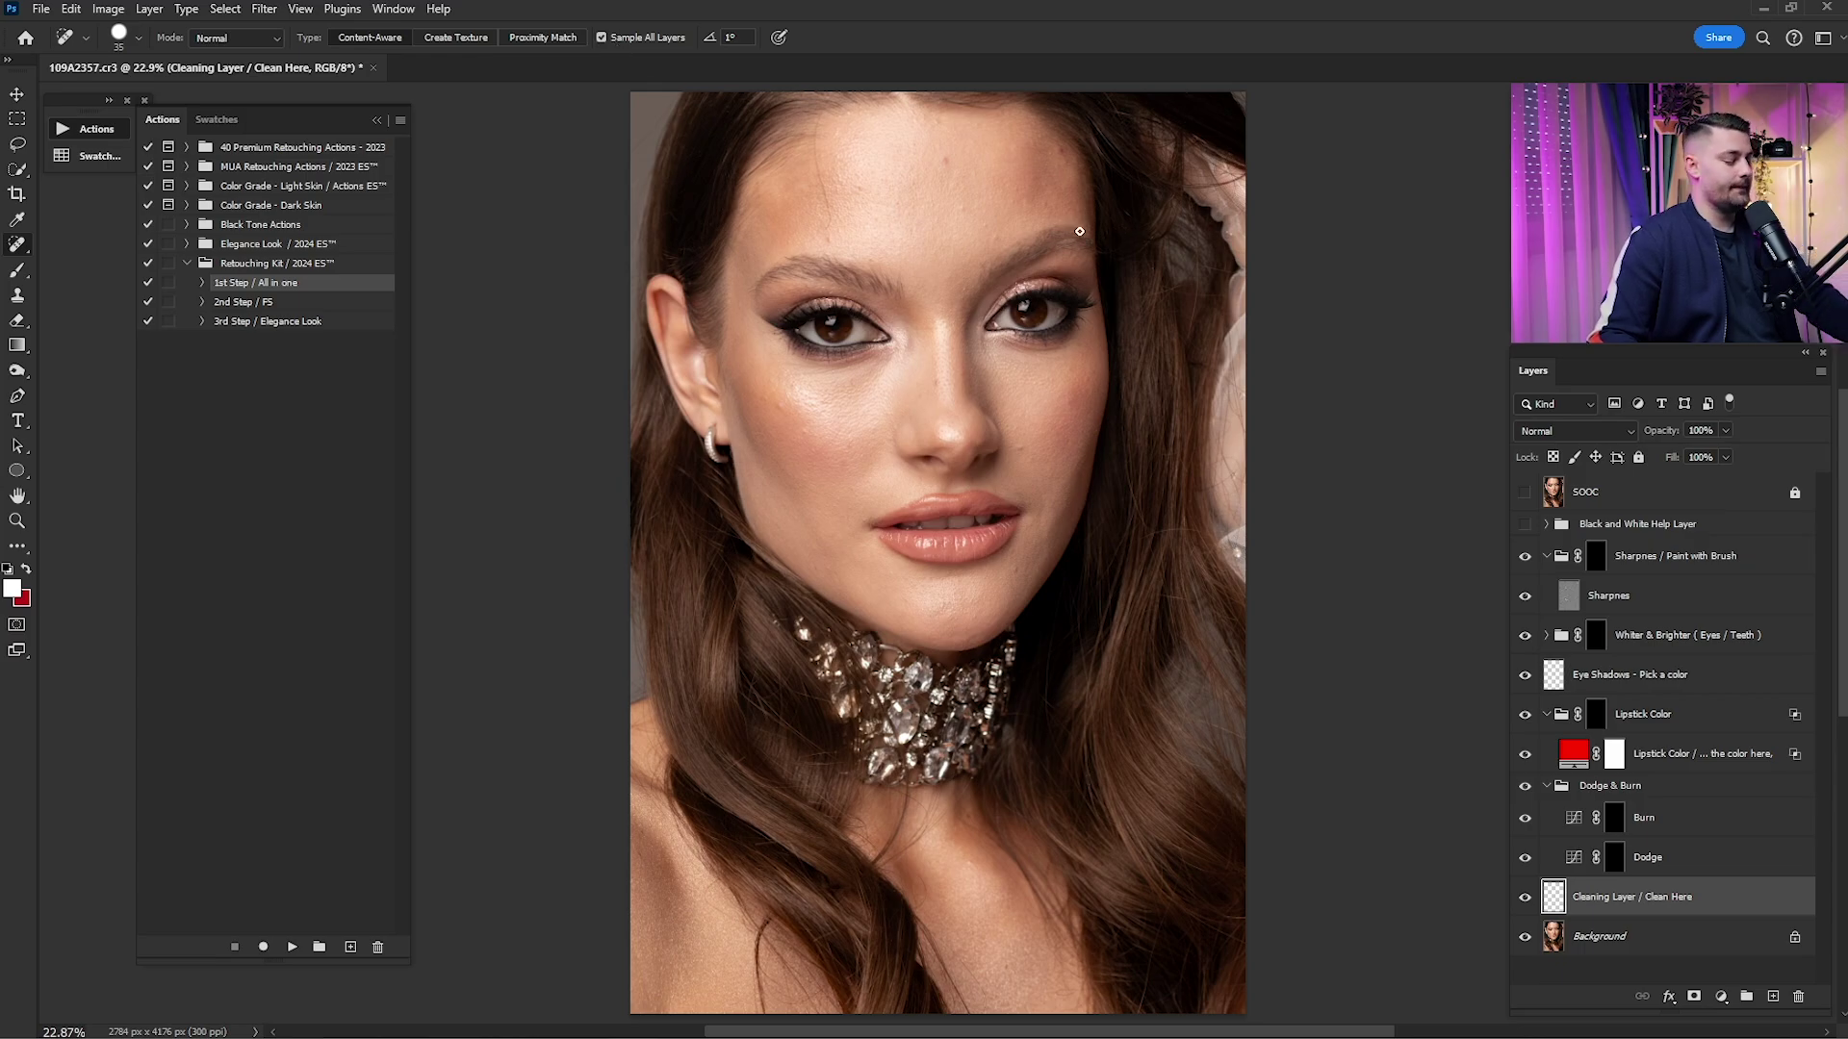
key("z")
left_click_drag(876, 179, 973, 315)
key("space")
left_click_drag(909, 261, 1019, 435)
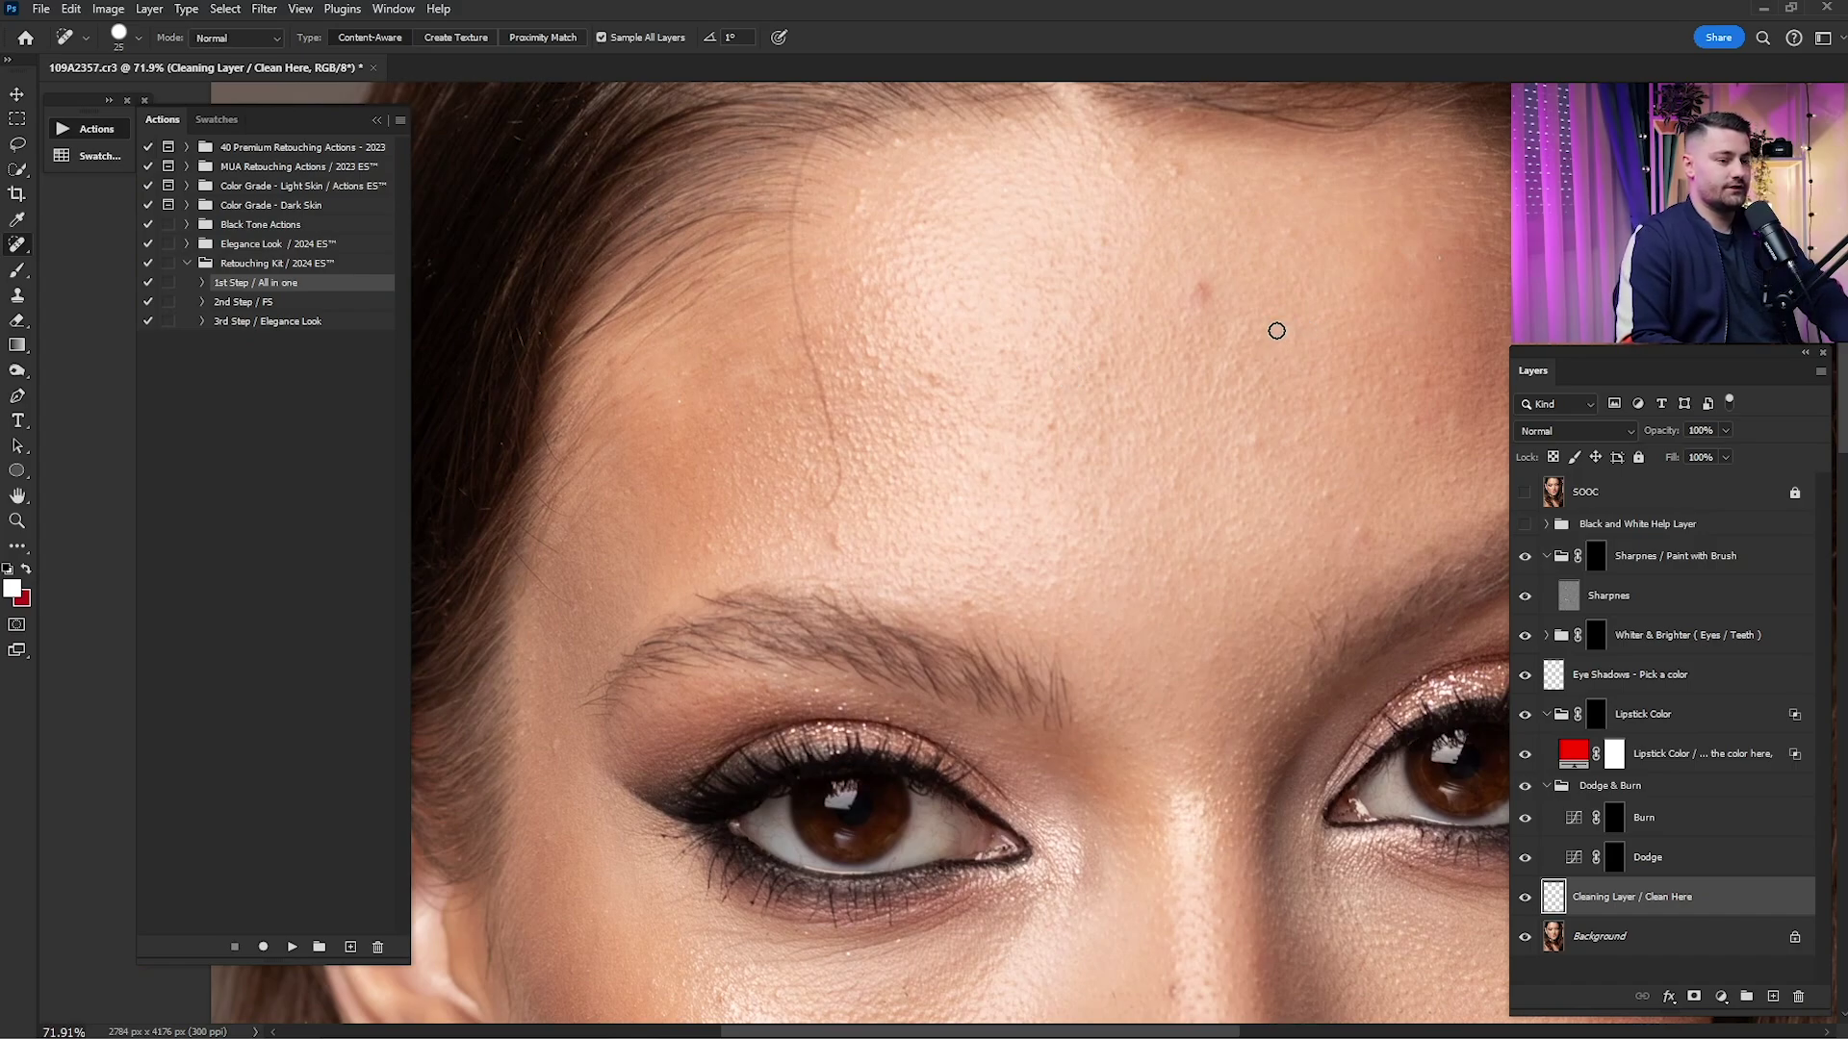
left_click(1196, 289)
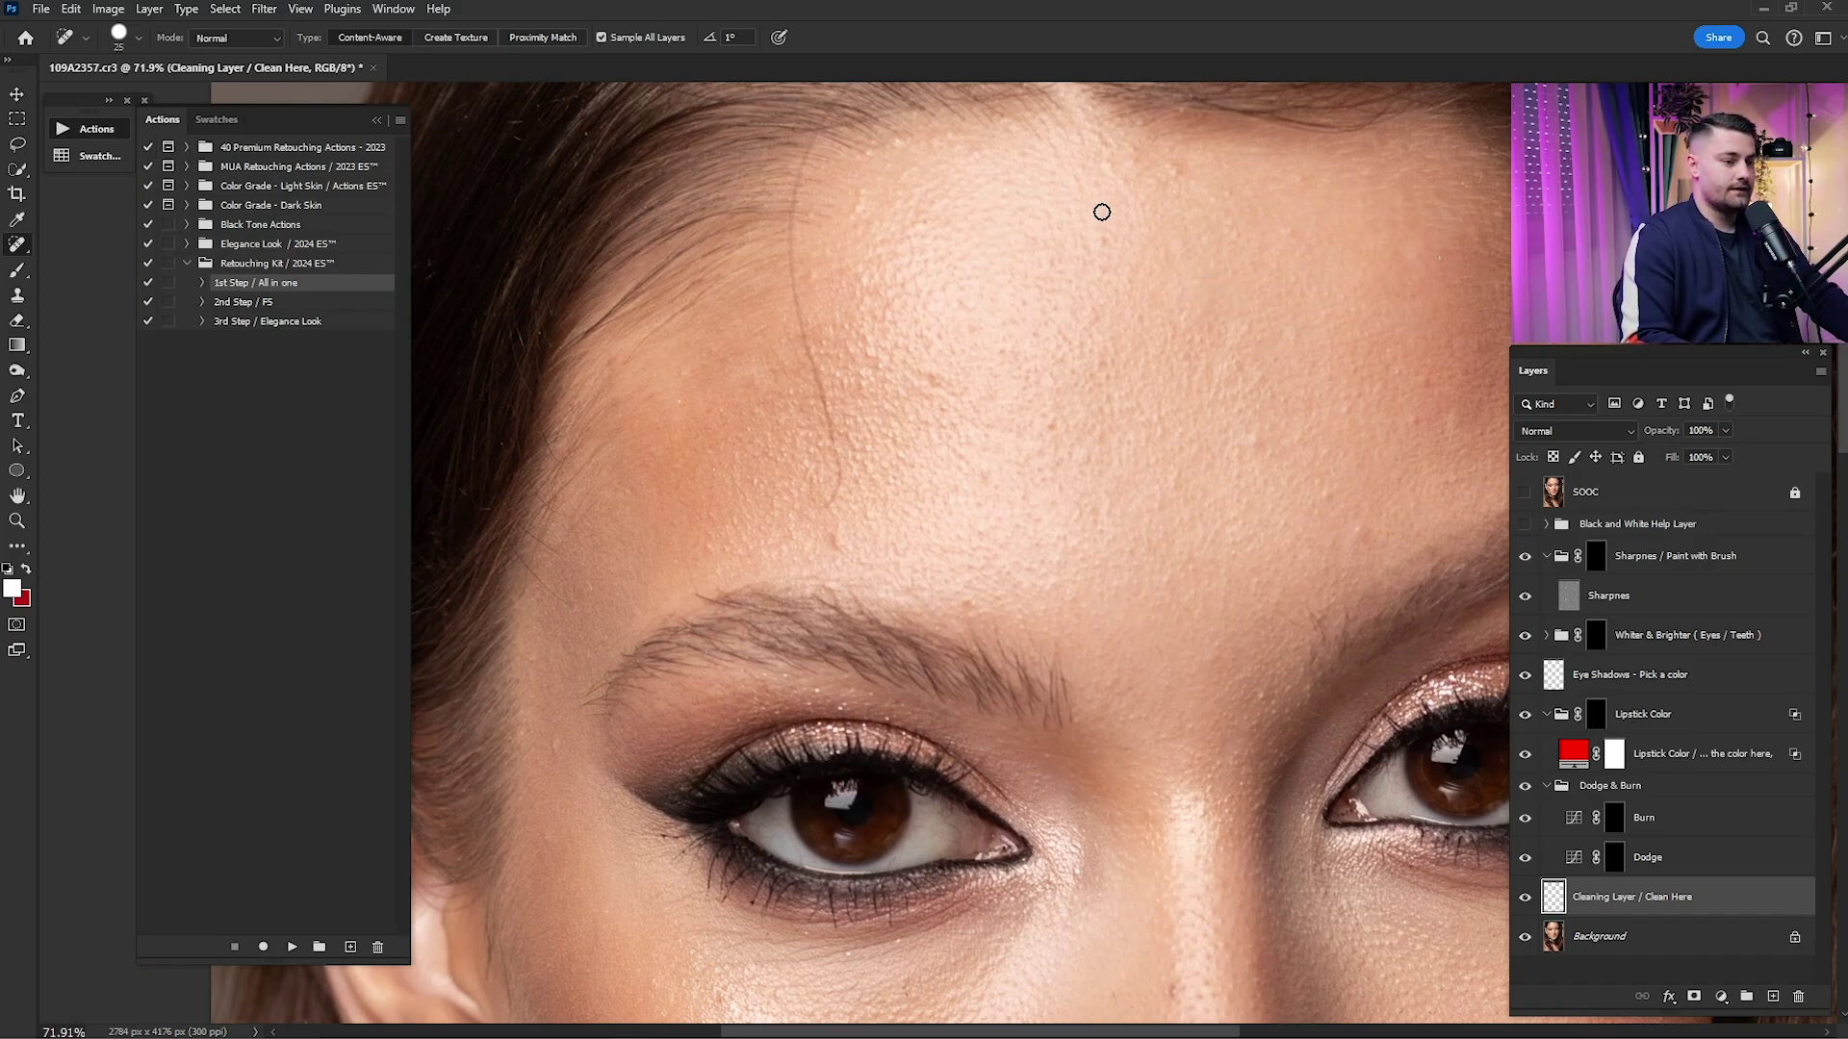
- Remove the long stray hair running down the forehead with a size 20 healing brush
key("space")
left_click_drag(937, 398, 1024, 389)
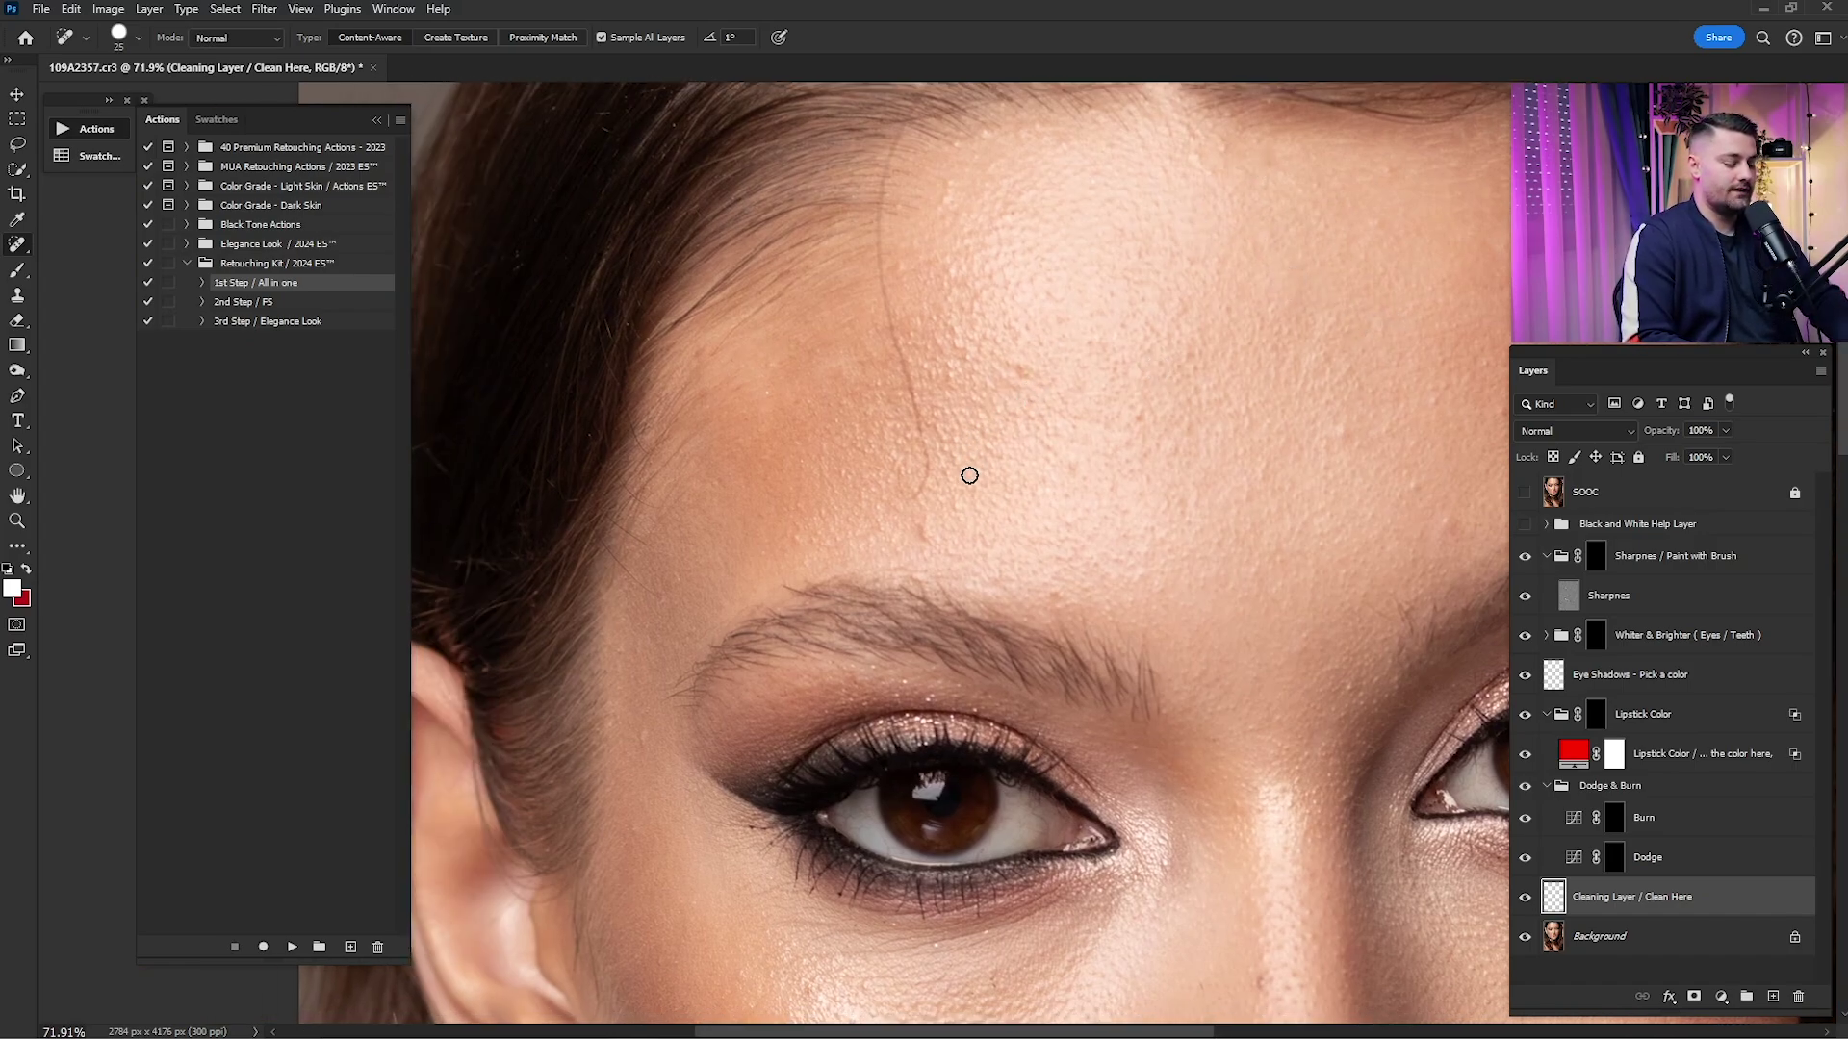
key("space")
mouse_move(917, 439)
left_mouse_down()
mouse_move(934, 549)
mouse_move(916, 462)
left_mouse_up()
scroll(928, 516, "up", 2)
left_click_drag(932, 541, 906, 424)
scroll(926, 518, "up", 2)
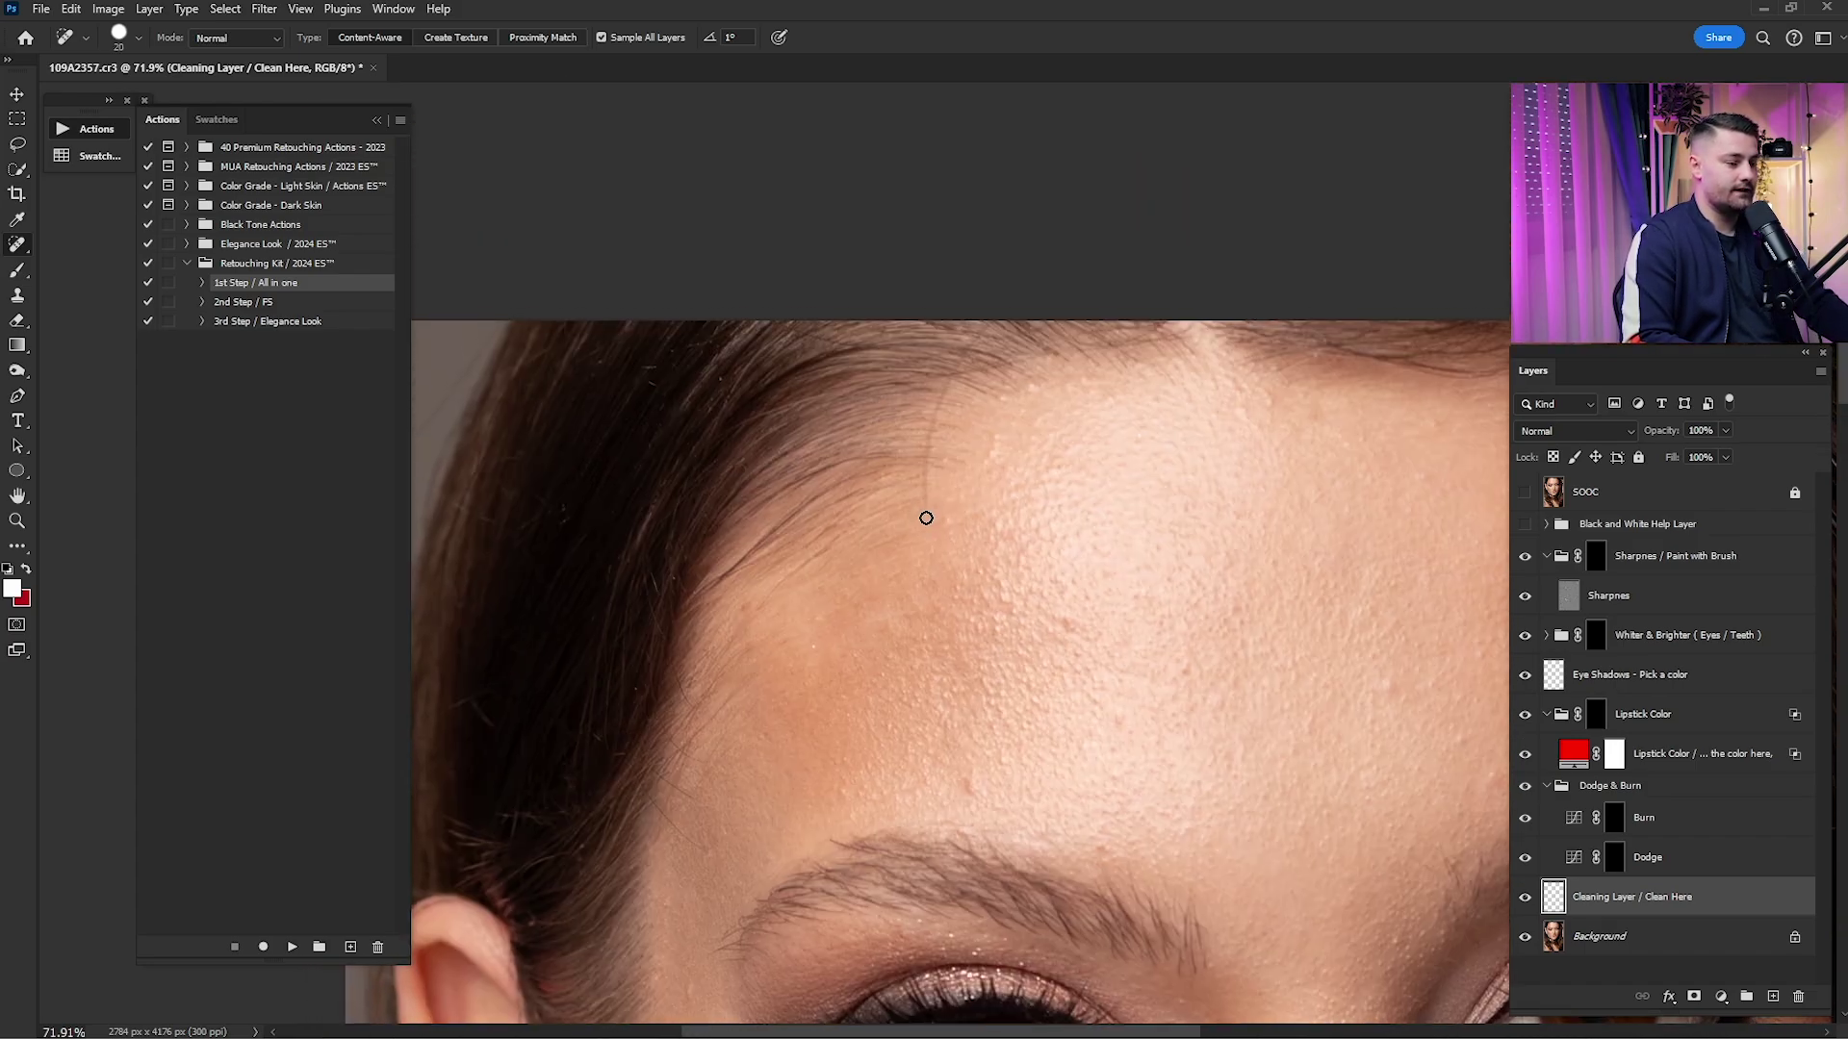
left_click_drag(926, 518, 927, 442)
- Heal the small spots on the forehead just above the eyebrow on the ear side
scroll(948, 501, "down", 6)
left_click_drag(972, 570, 980, 539)
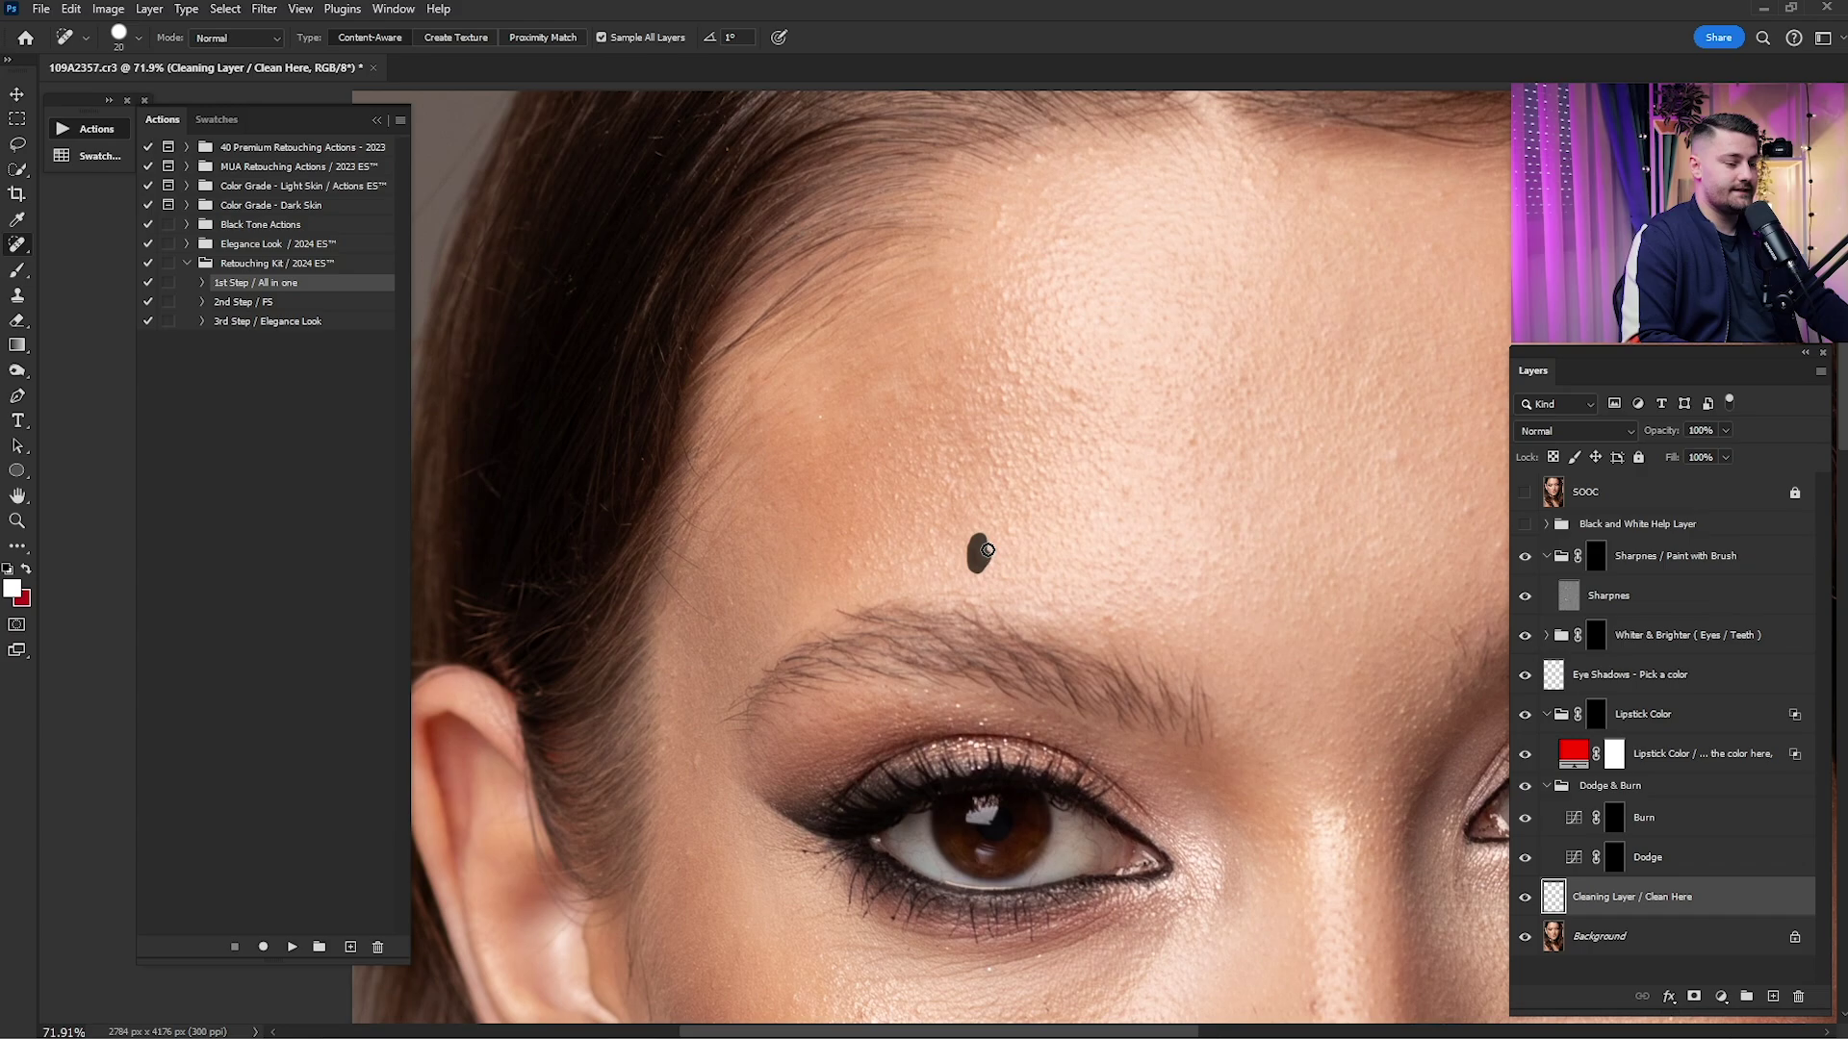
left_click_drag(1082, 417, 1076, 378)
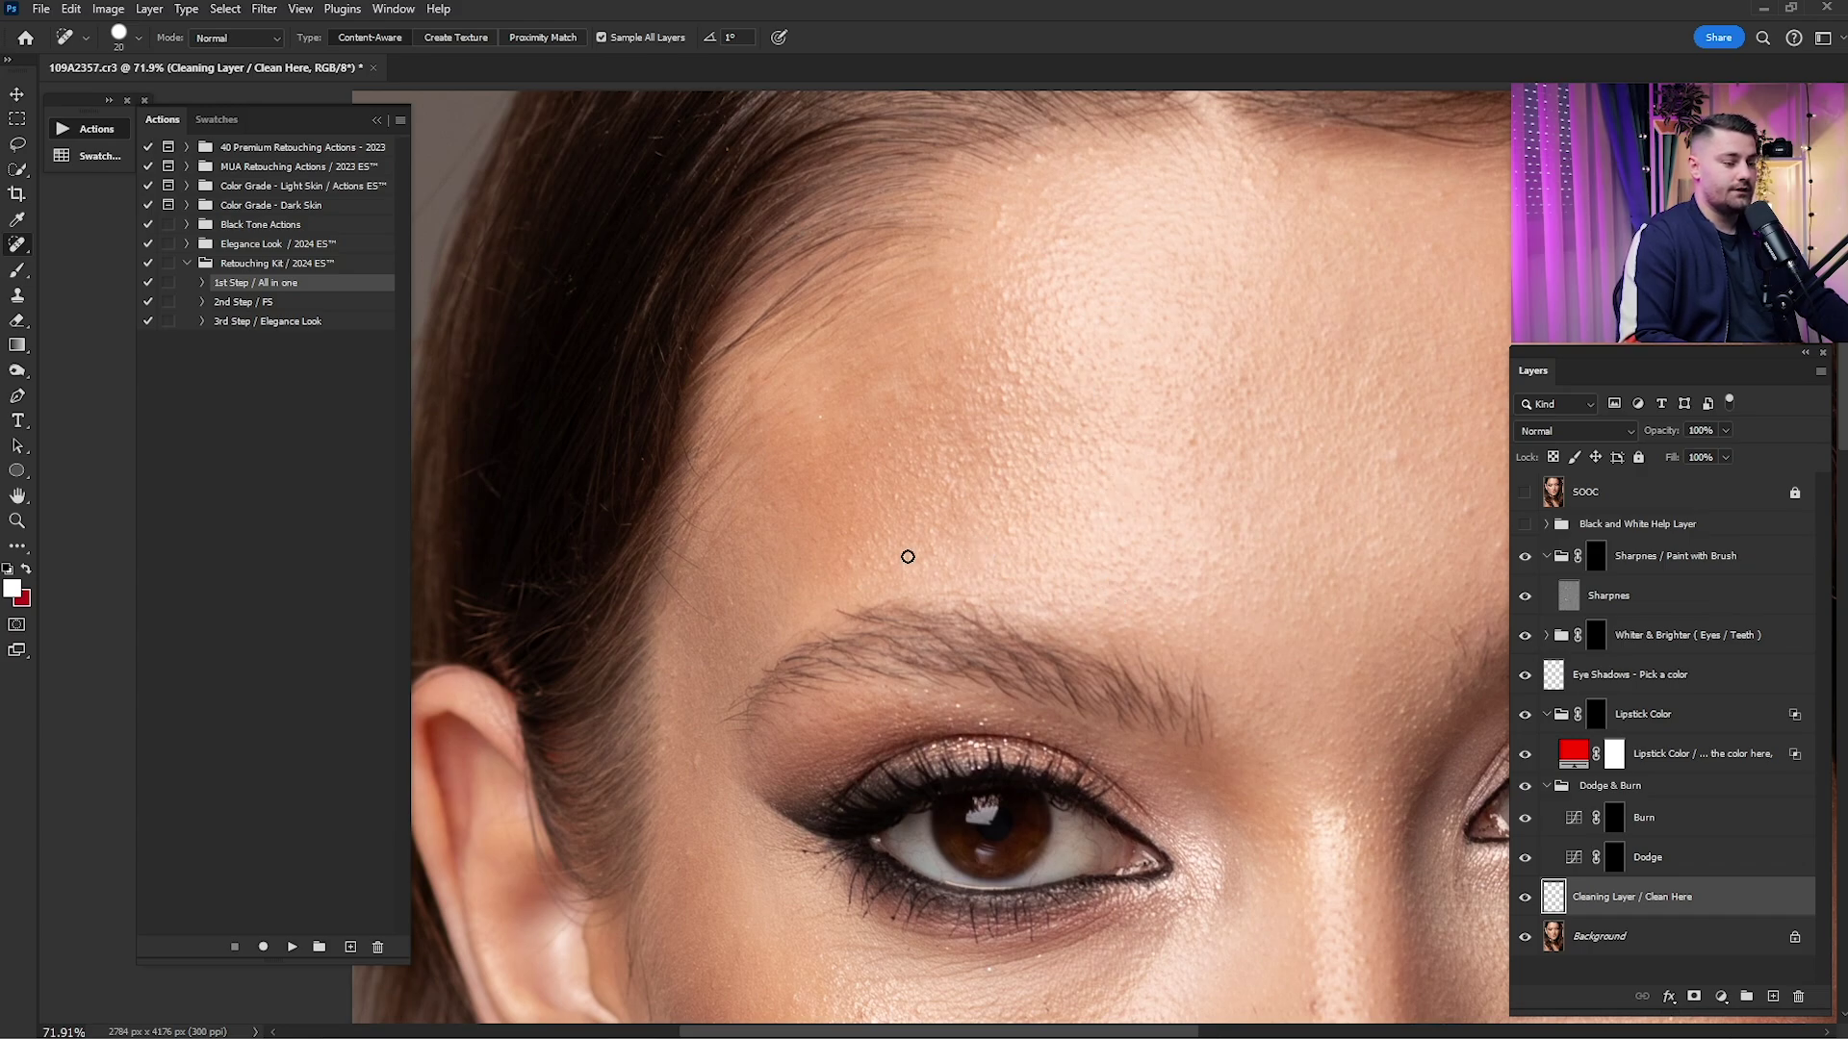
left_click_drag(881, 566, 801, 545)
- Heal the blemishes on the upper cheek near the earring with a size 10 brush
scroll(850, 501, "down", 6)
scroll(850, 501, "left", 3)
scroll(800, 544, "down", 4)
scroll(801, 545, "right", 1)
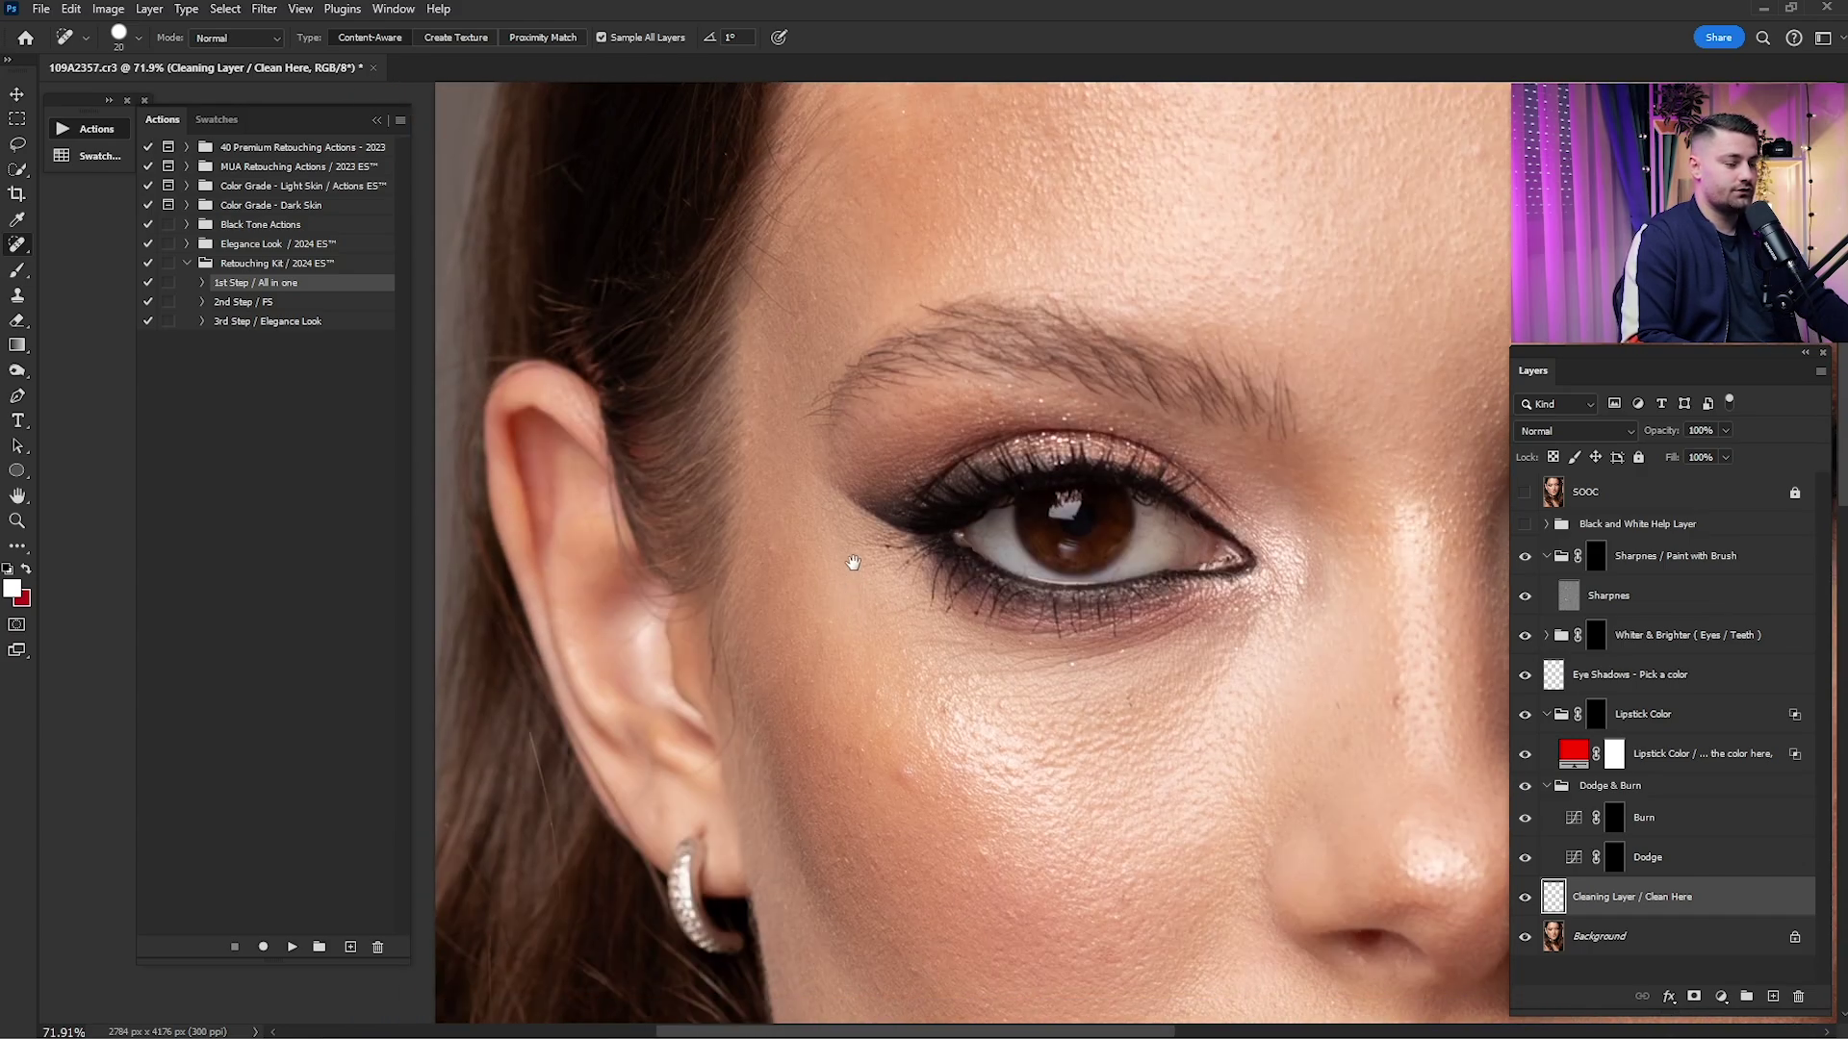
left_click_drag(902, 684, 902, 681)
scroll(875, 552, "up", 5)
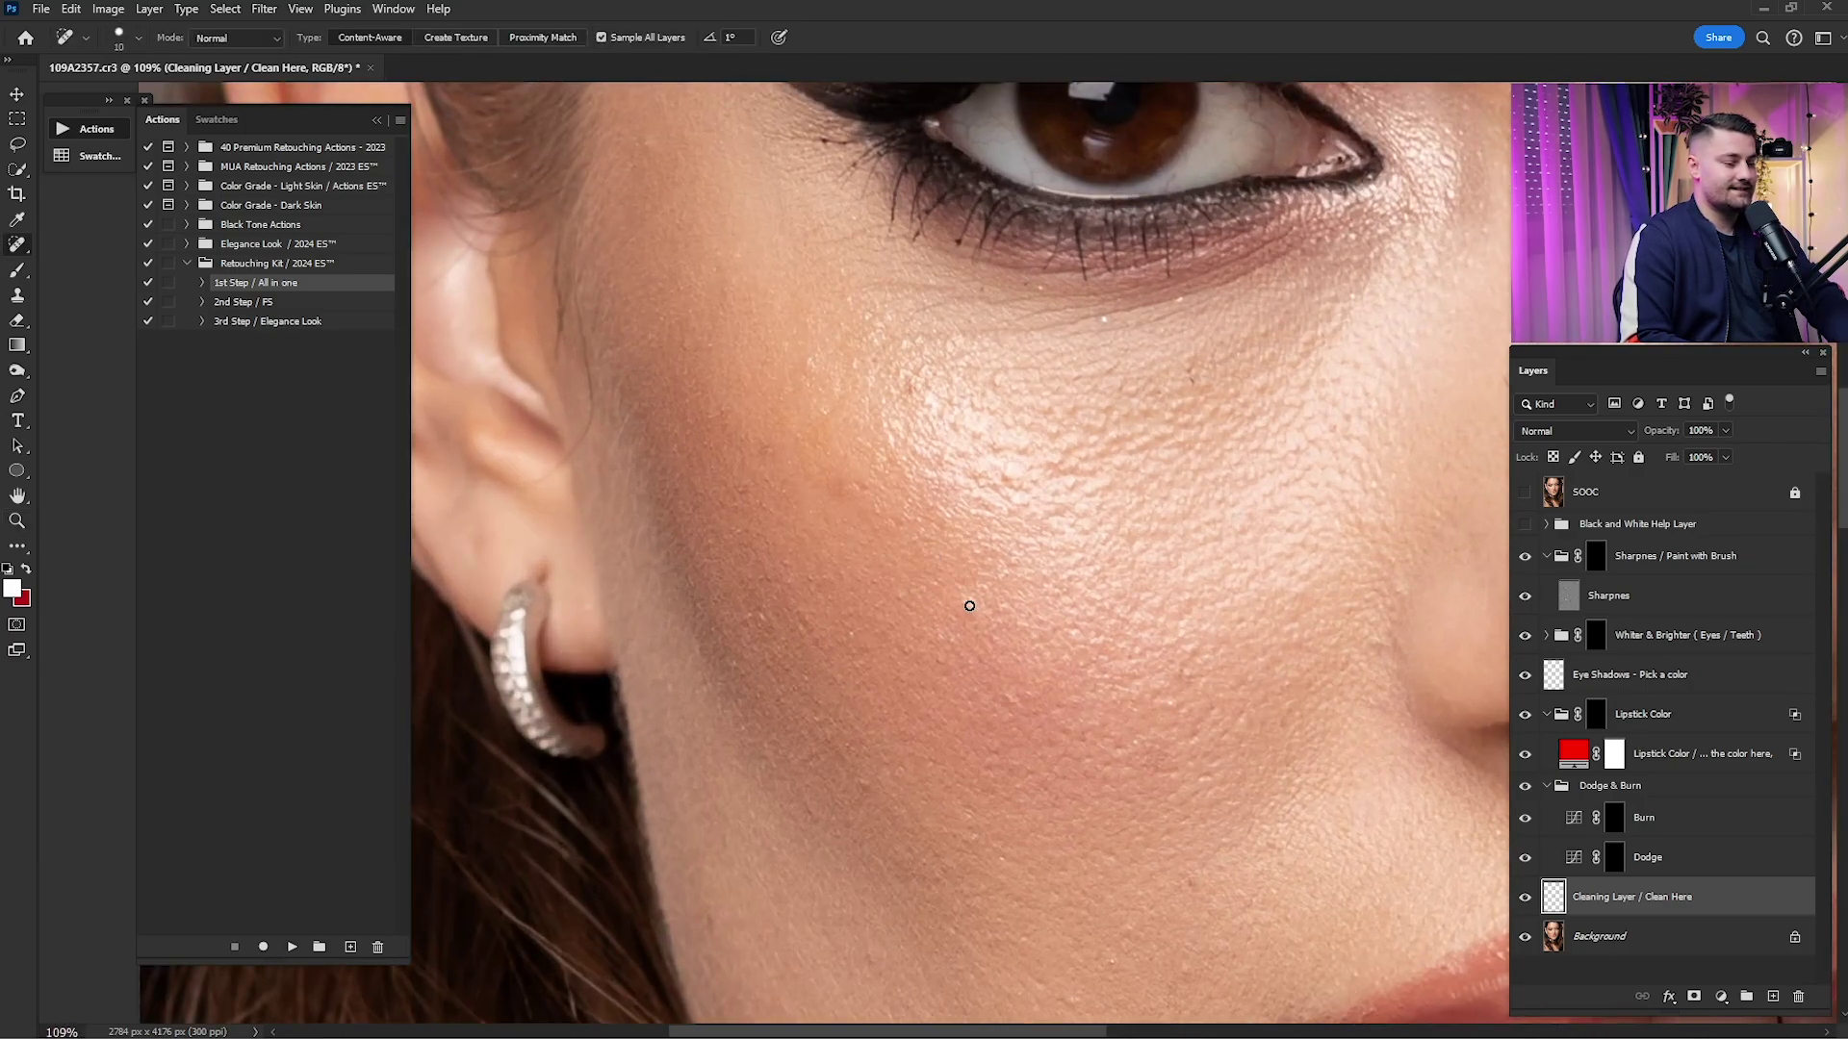
left_click_drag(853, 489, 856, 493)
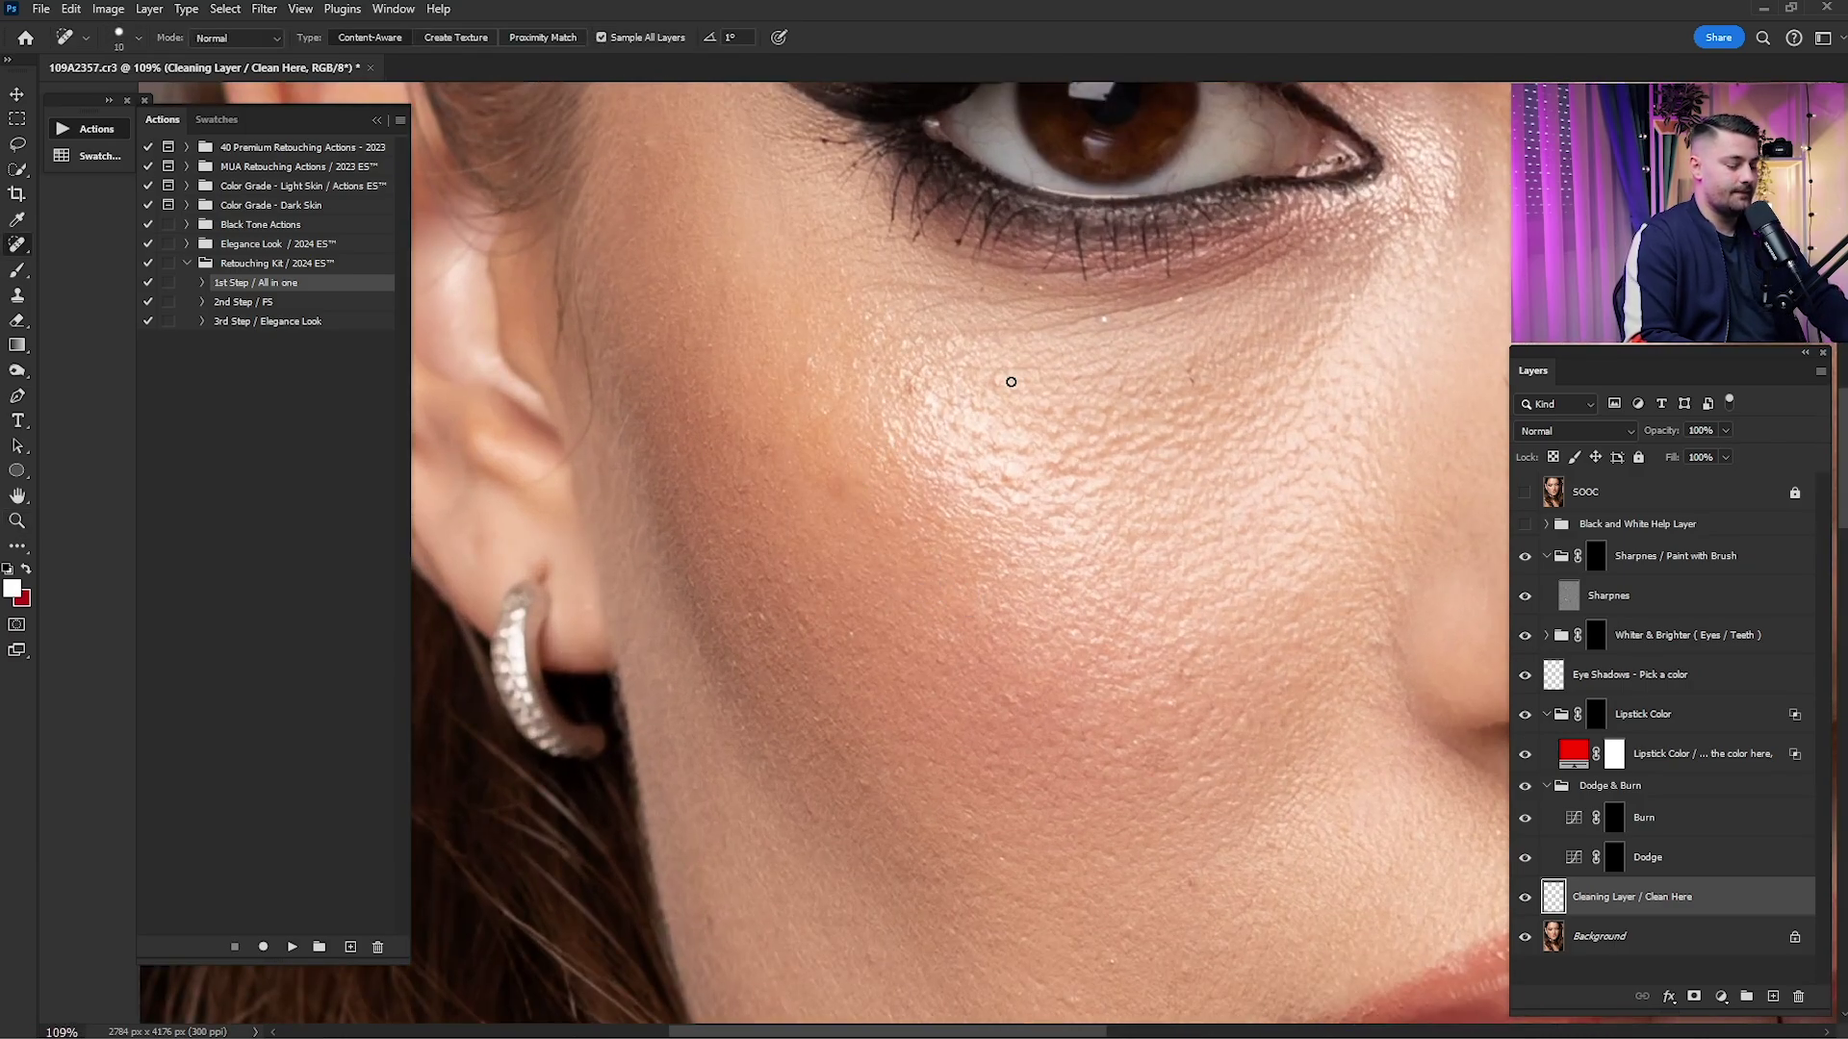
key("]")
left_click(915, 387)
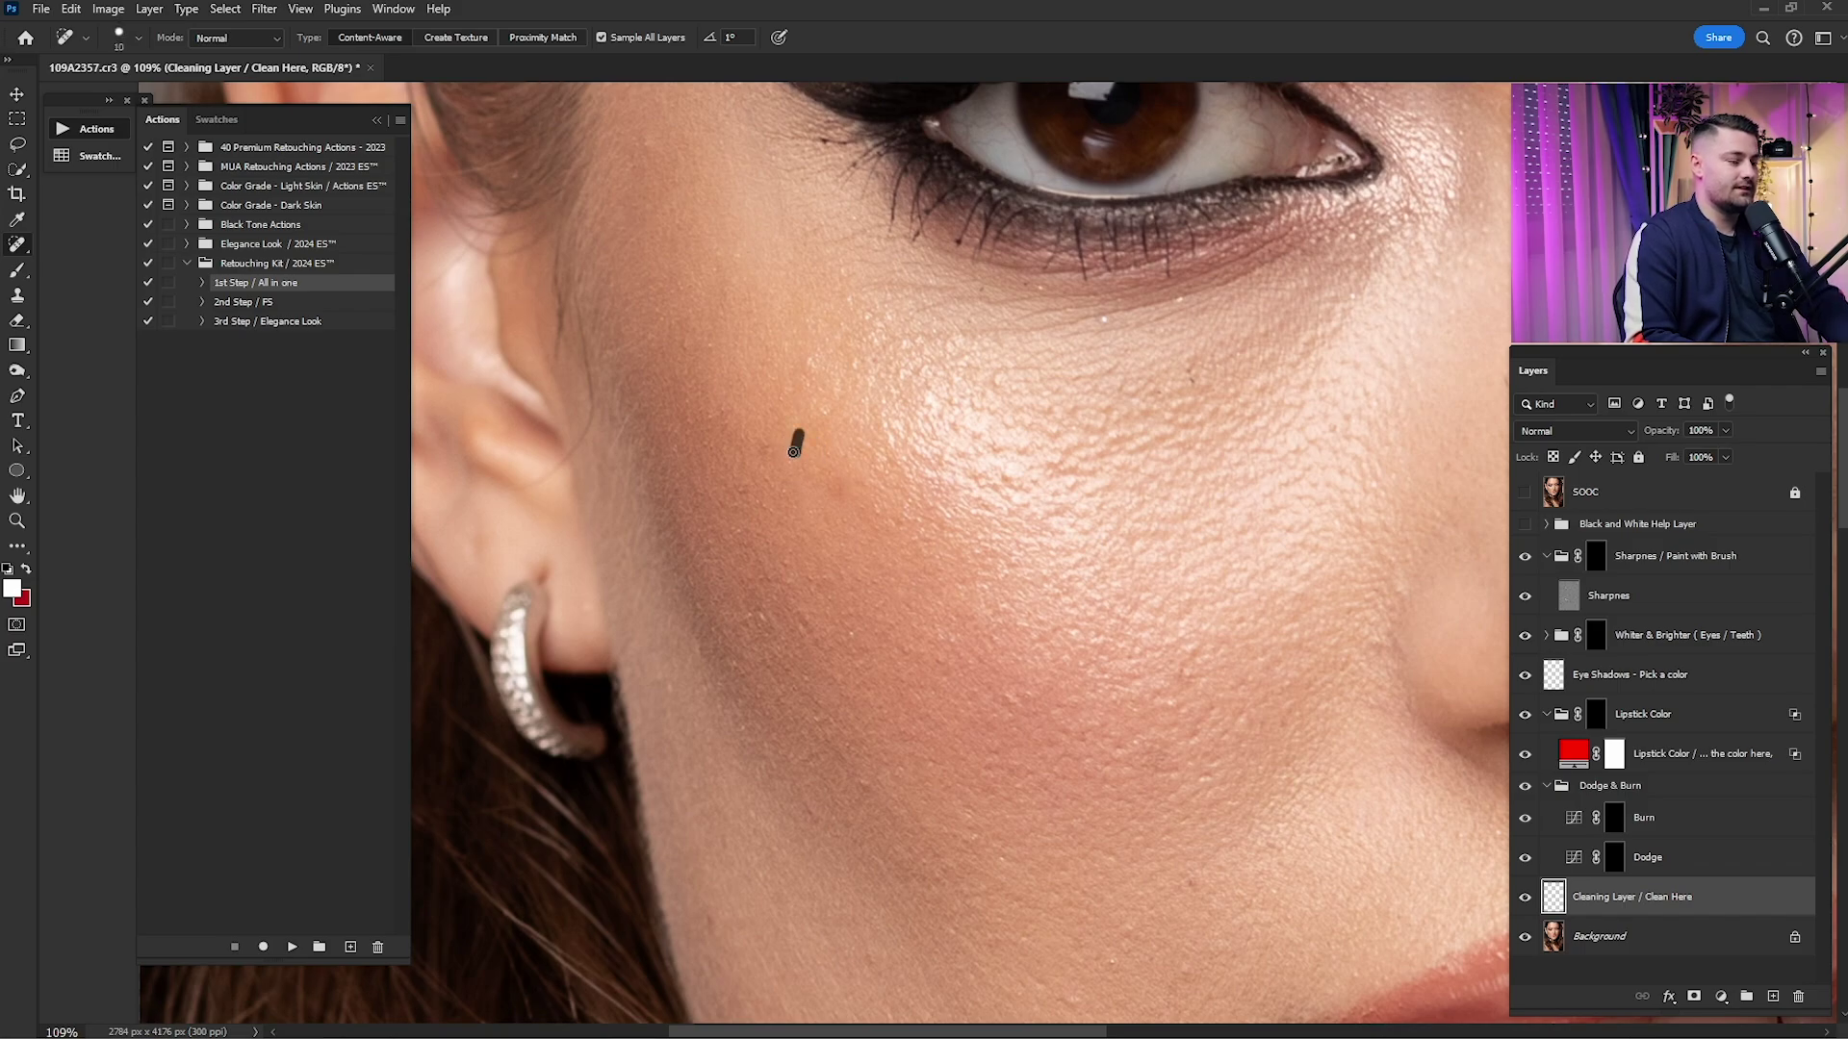
left_click_drag(797, 434, 794, 452)
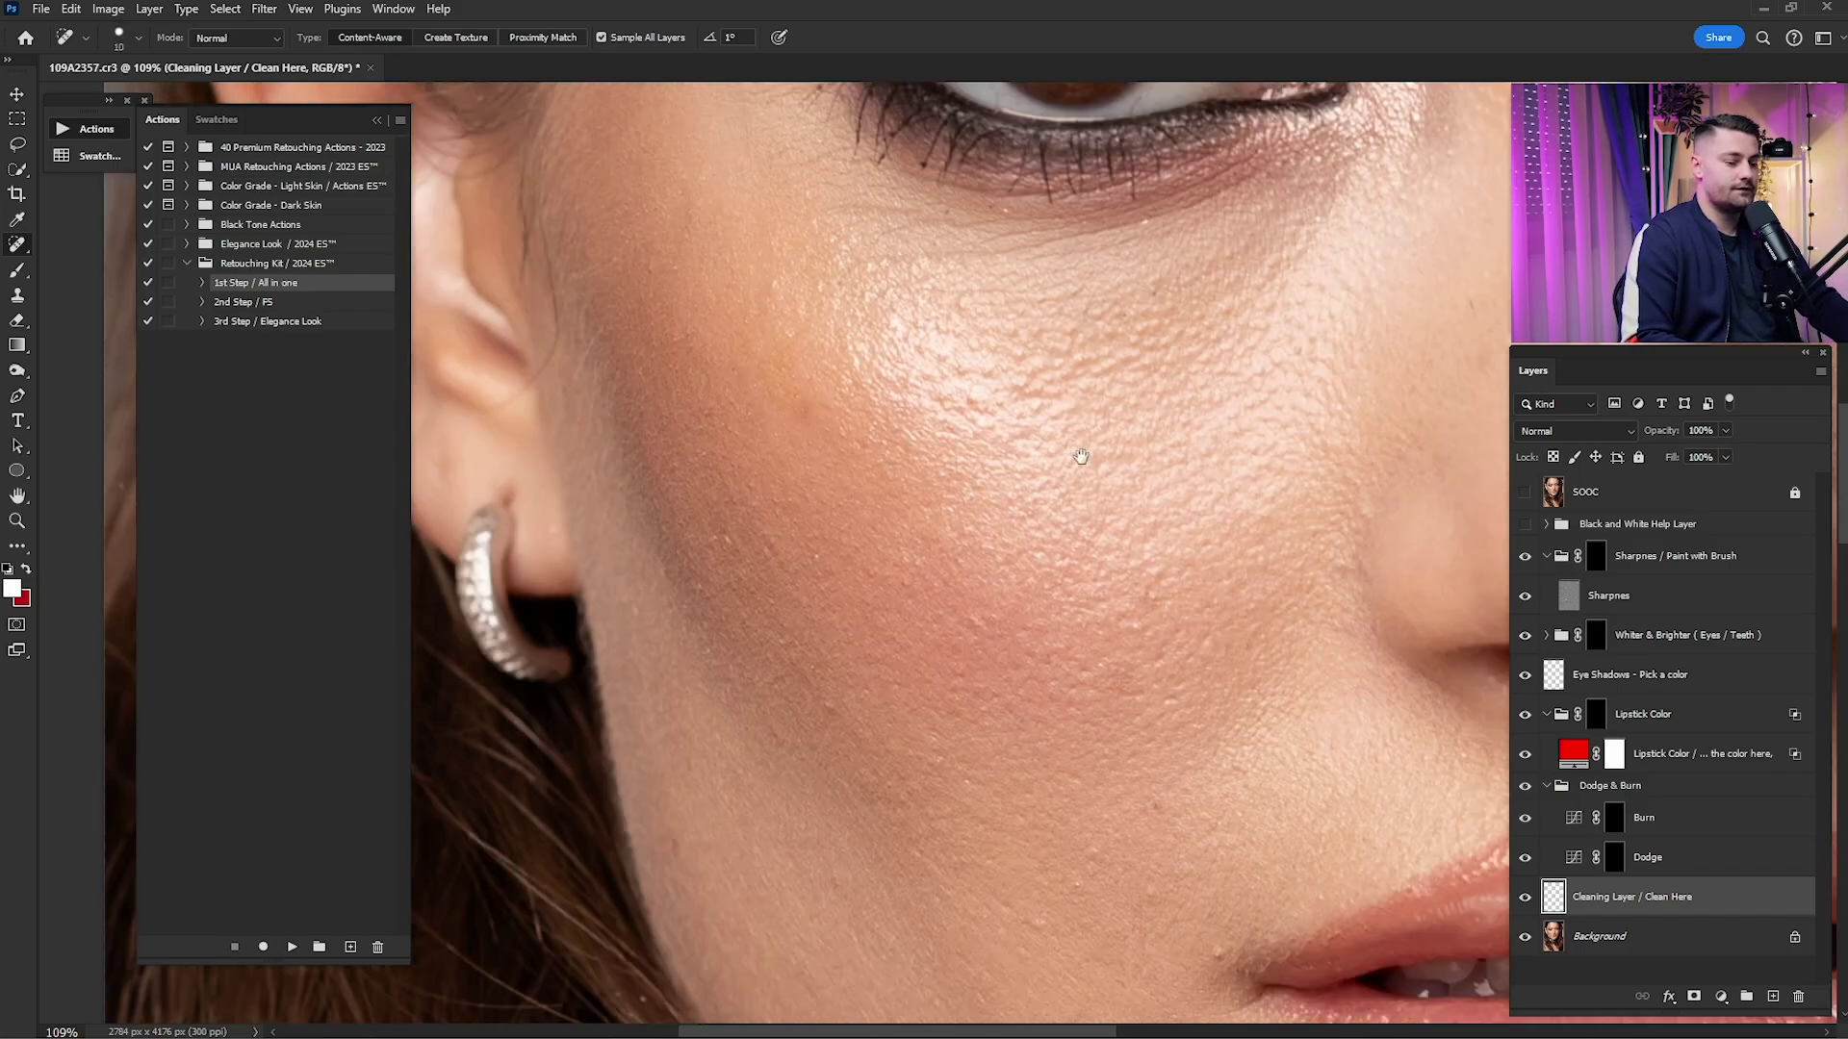
- Heal the small dark spots along the jawline, the lower cheek and near the corner of the mouth
scroll(1155, 385, "down", 5)
left_click_drag(1076, 451, 1066, 466)
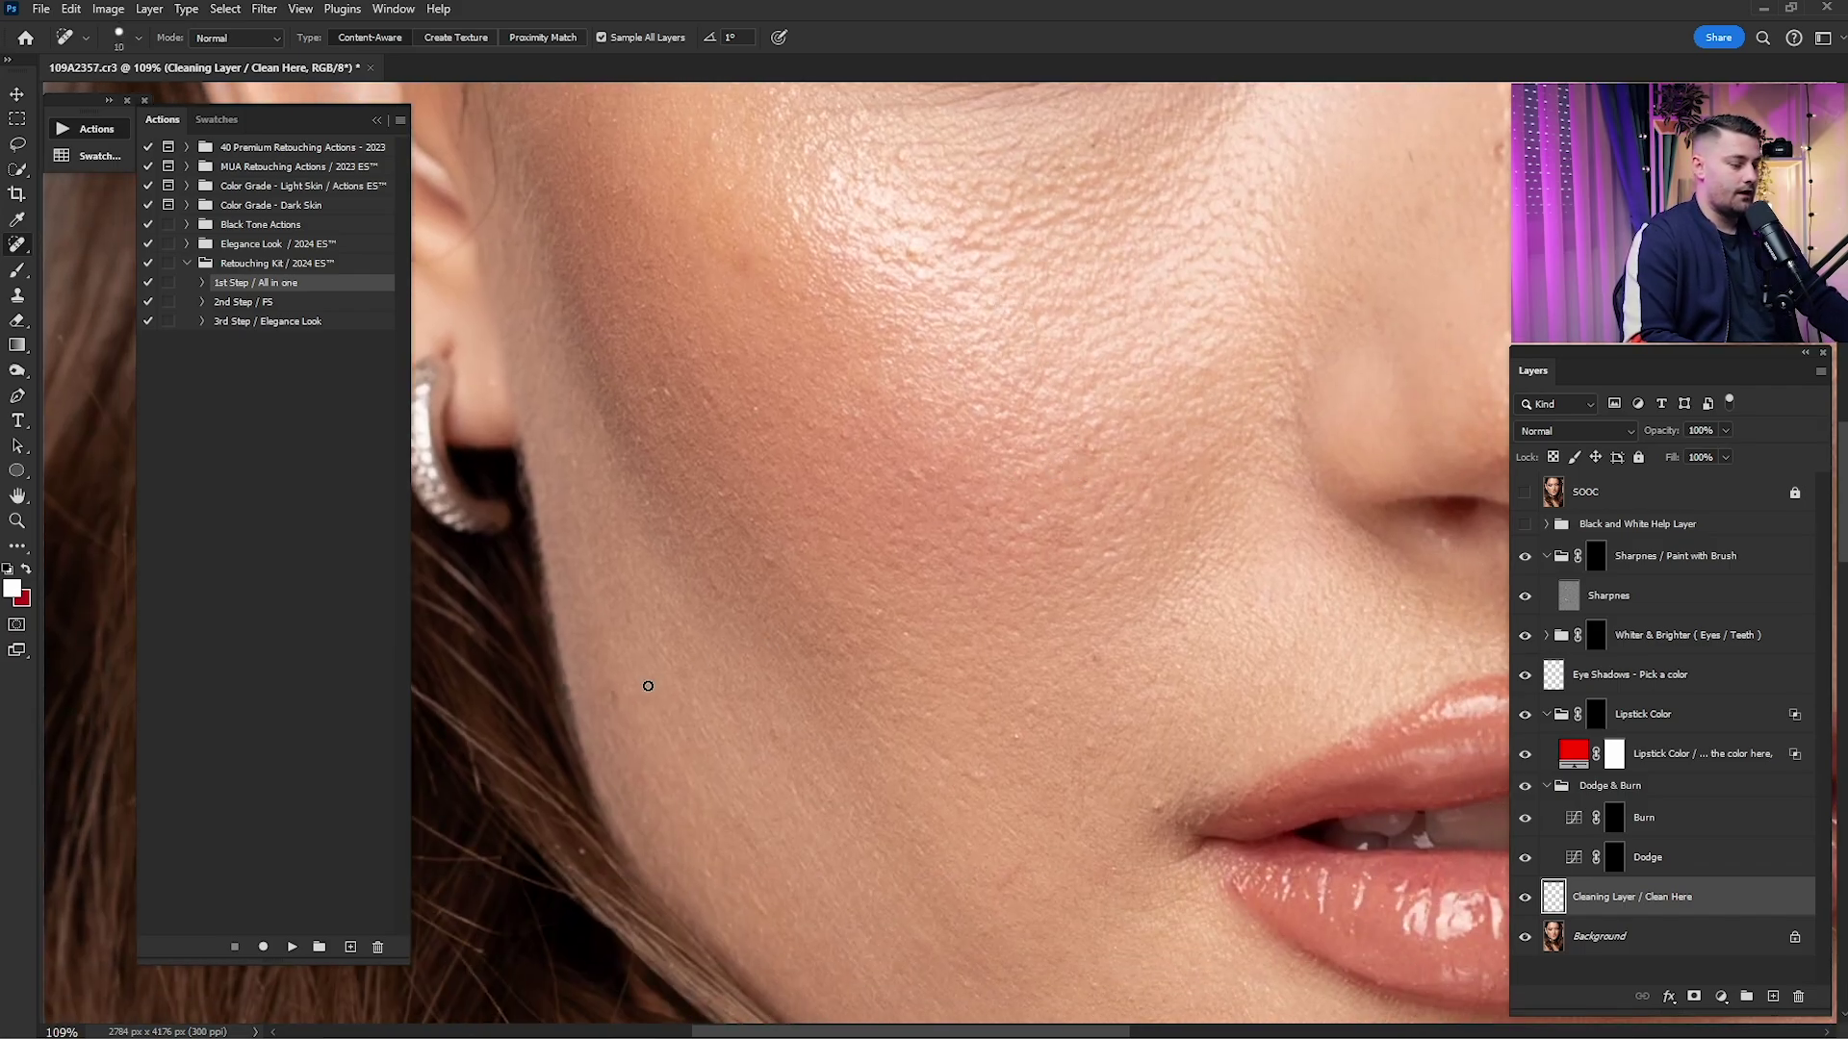
left_click_drag(630, 703, 630, 704)
scroll(933, 546, "down", 3)
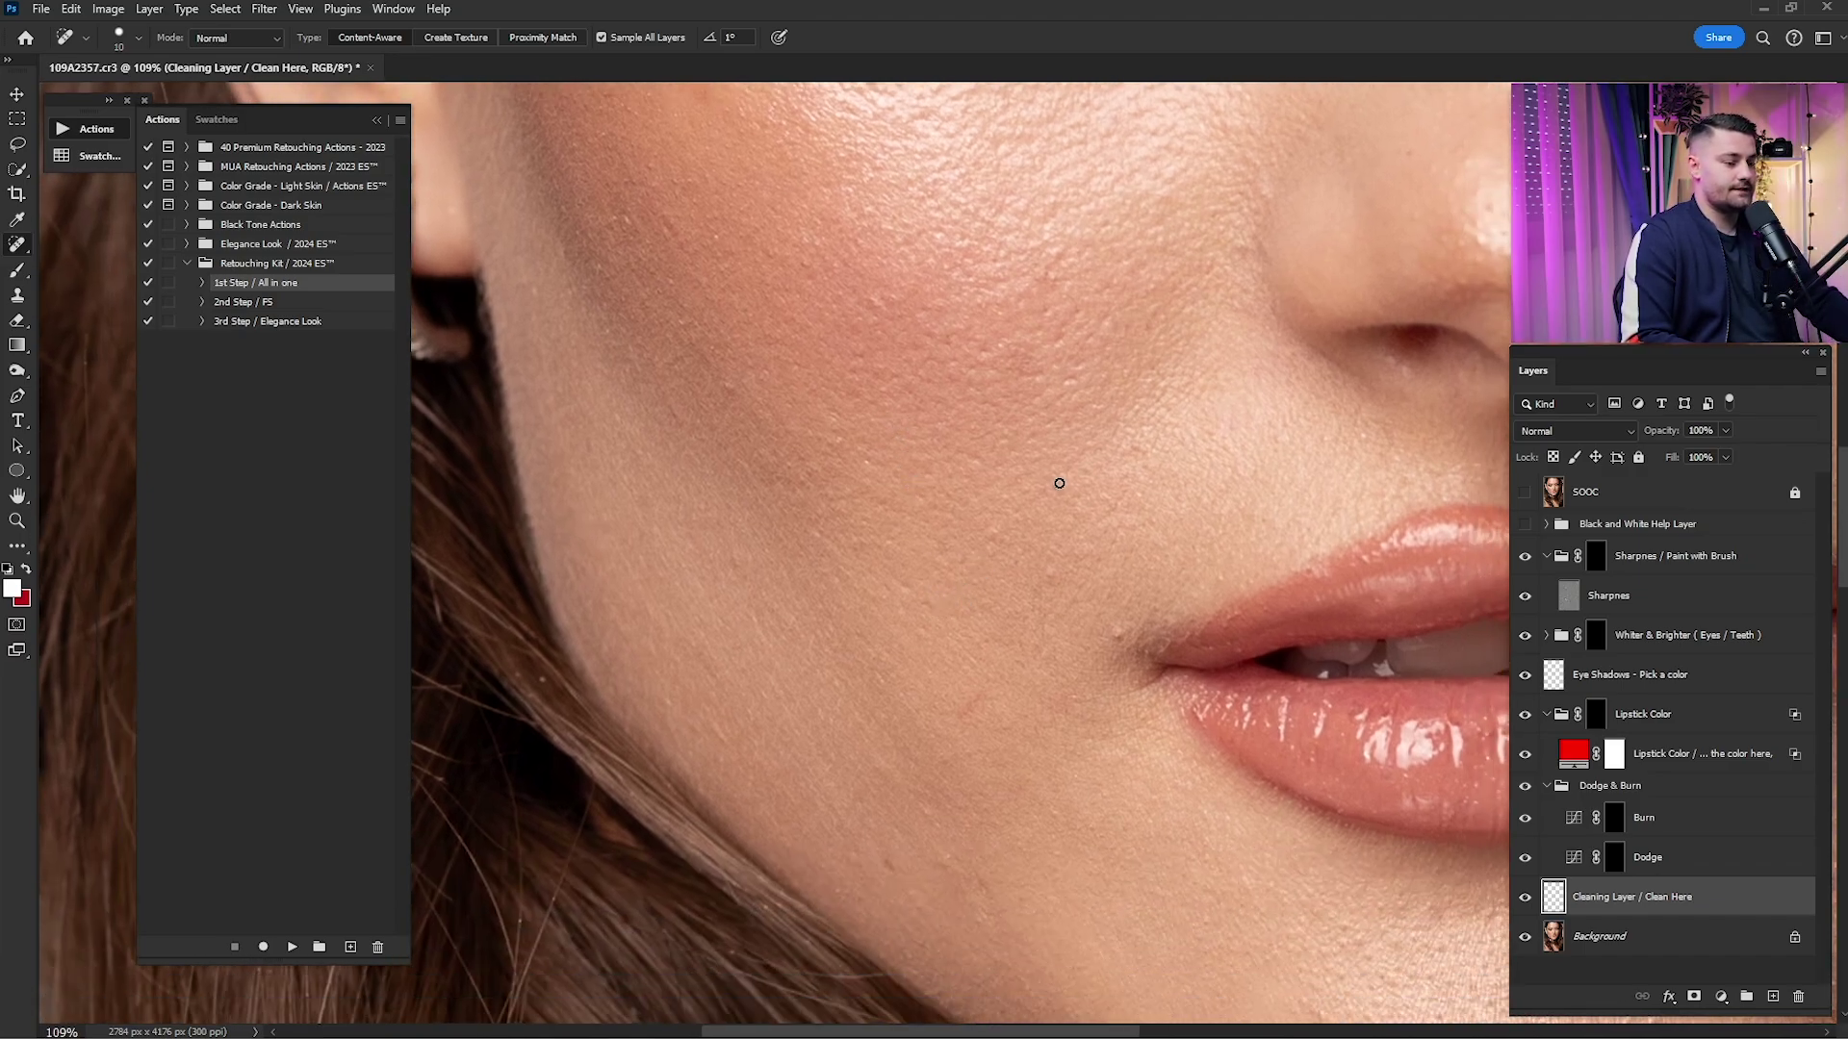
left_click_drag(1105, 639, 1104, 639)
left_click_drag(980, 702, 964, 719)
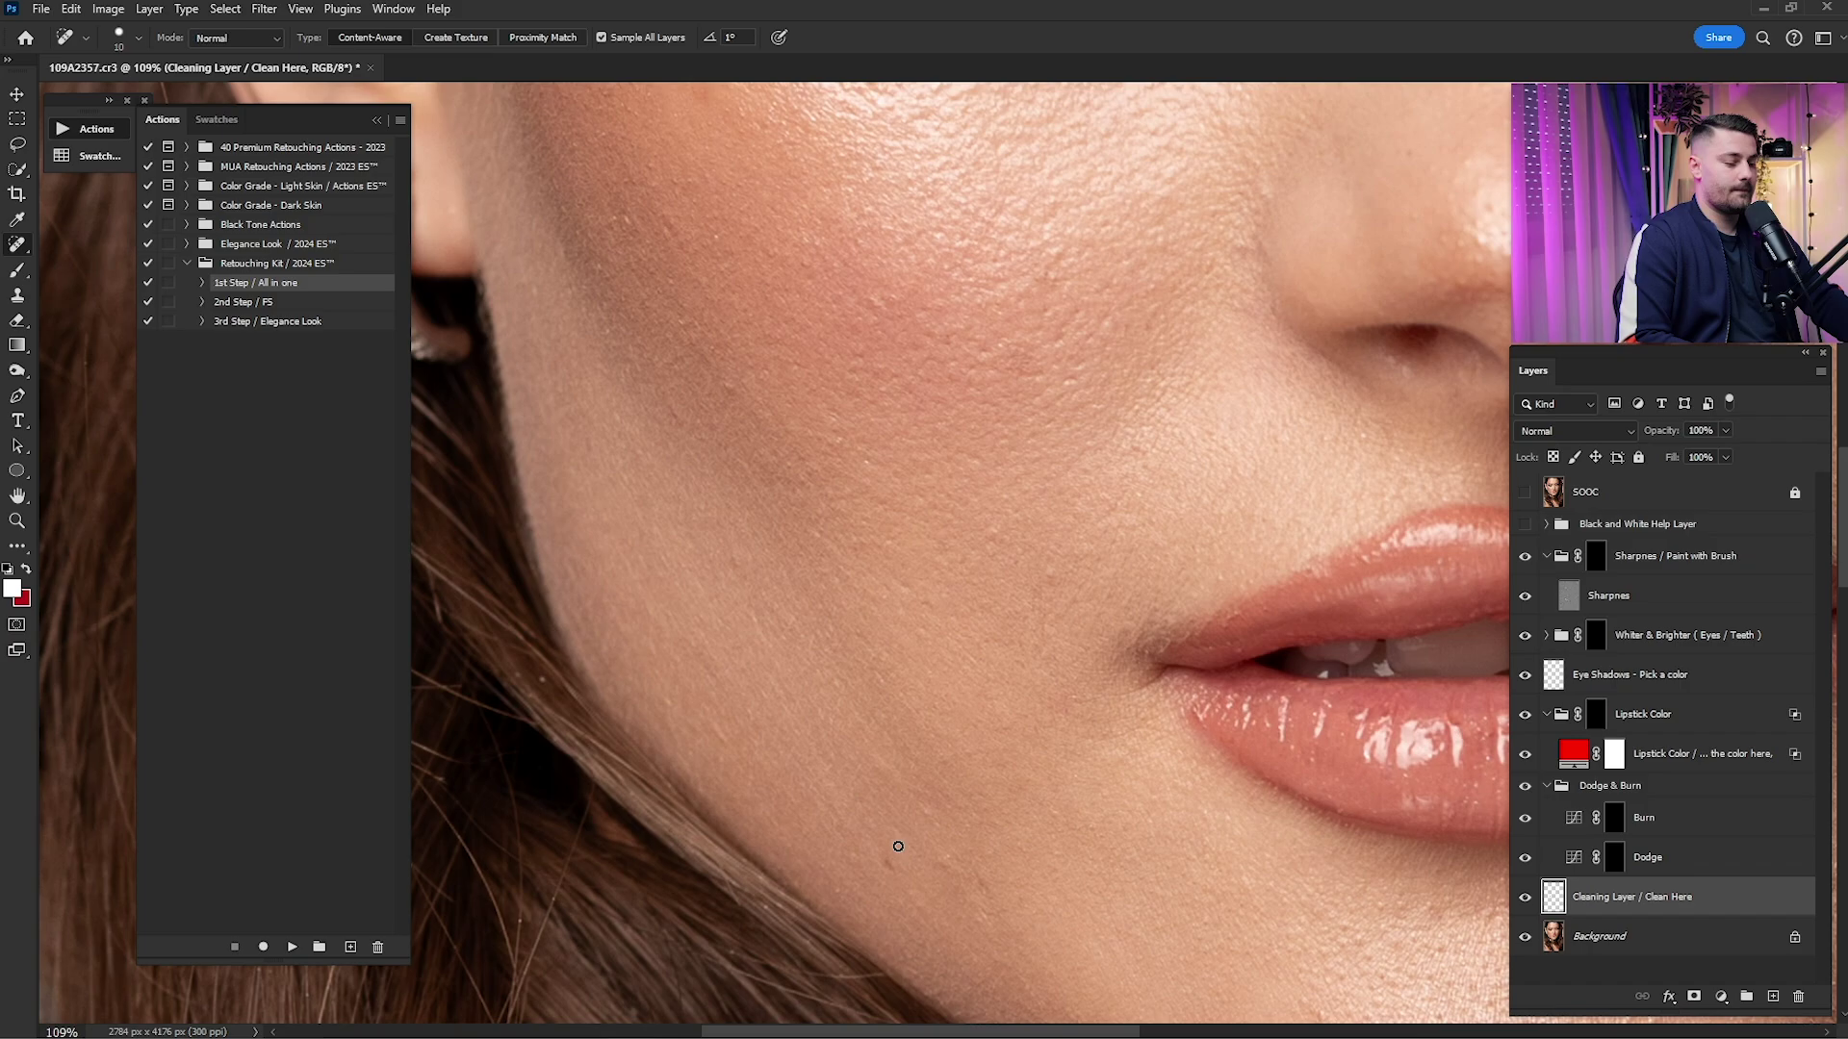
left_click_drag(898, 846, 890, 871)
scroll(936, 846, "up", 3)
left_click_drag(926, 687, 926, 689)
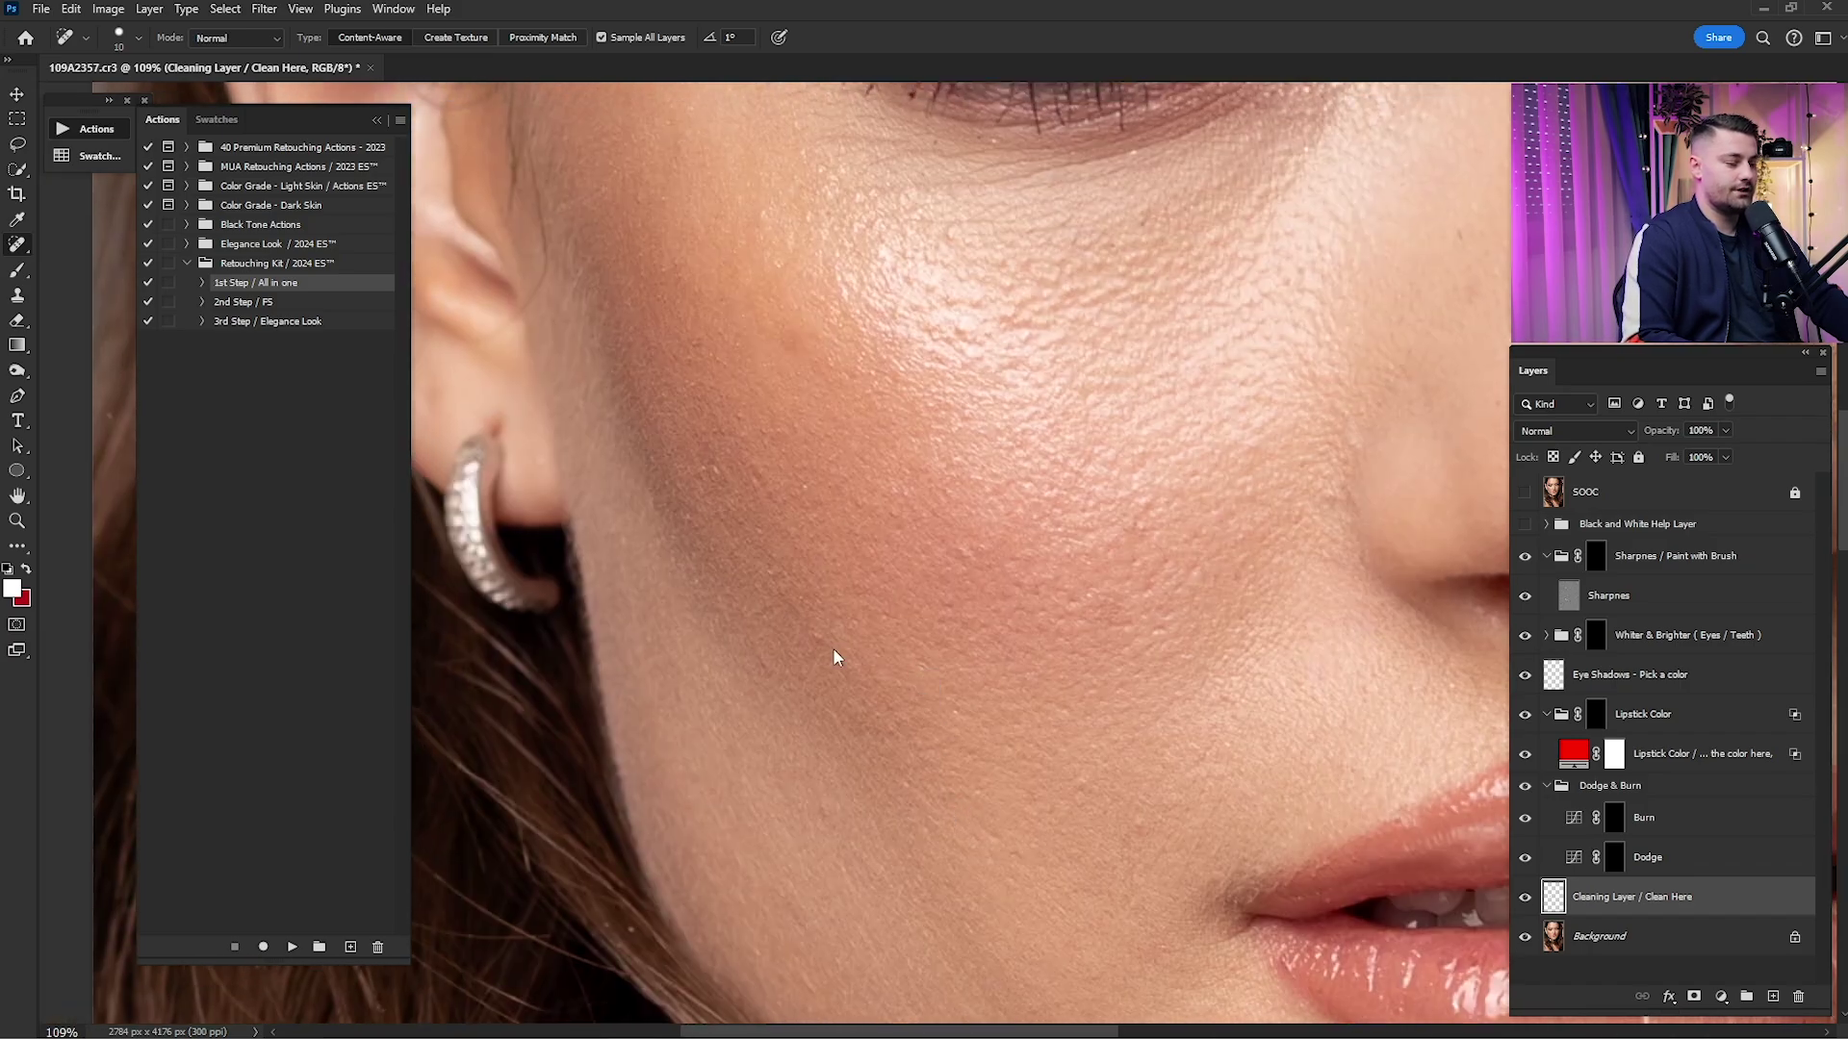
- Heal the remaining spots on the upper cheek and under the eye on the earring side
scroll(834, 652, "up", 5)
left_click_drag(855, 488, 855, 484)
left_click_drag(852, 471, 861, 459)
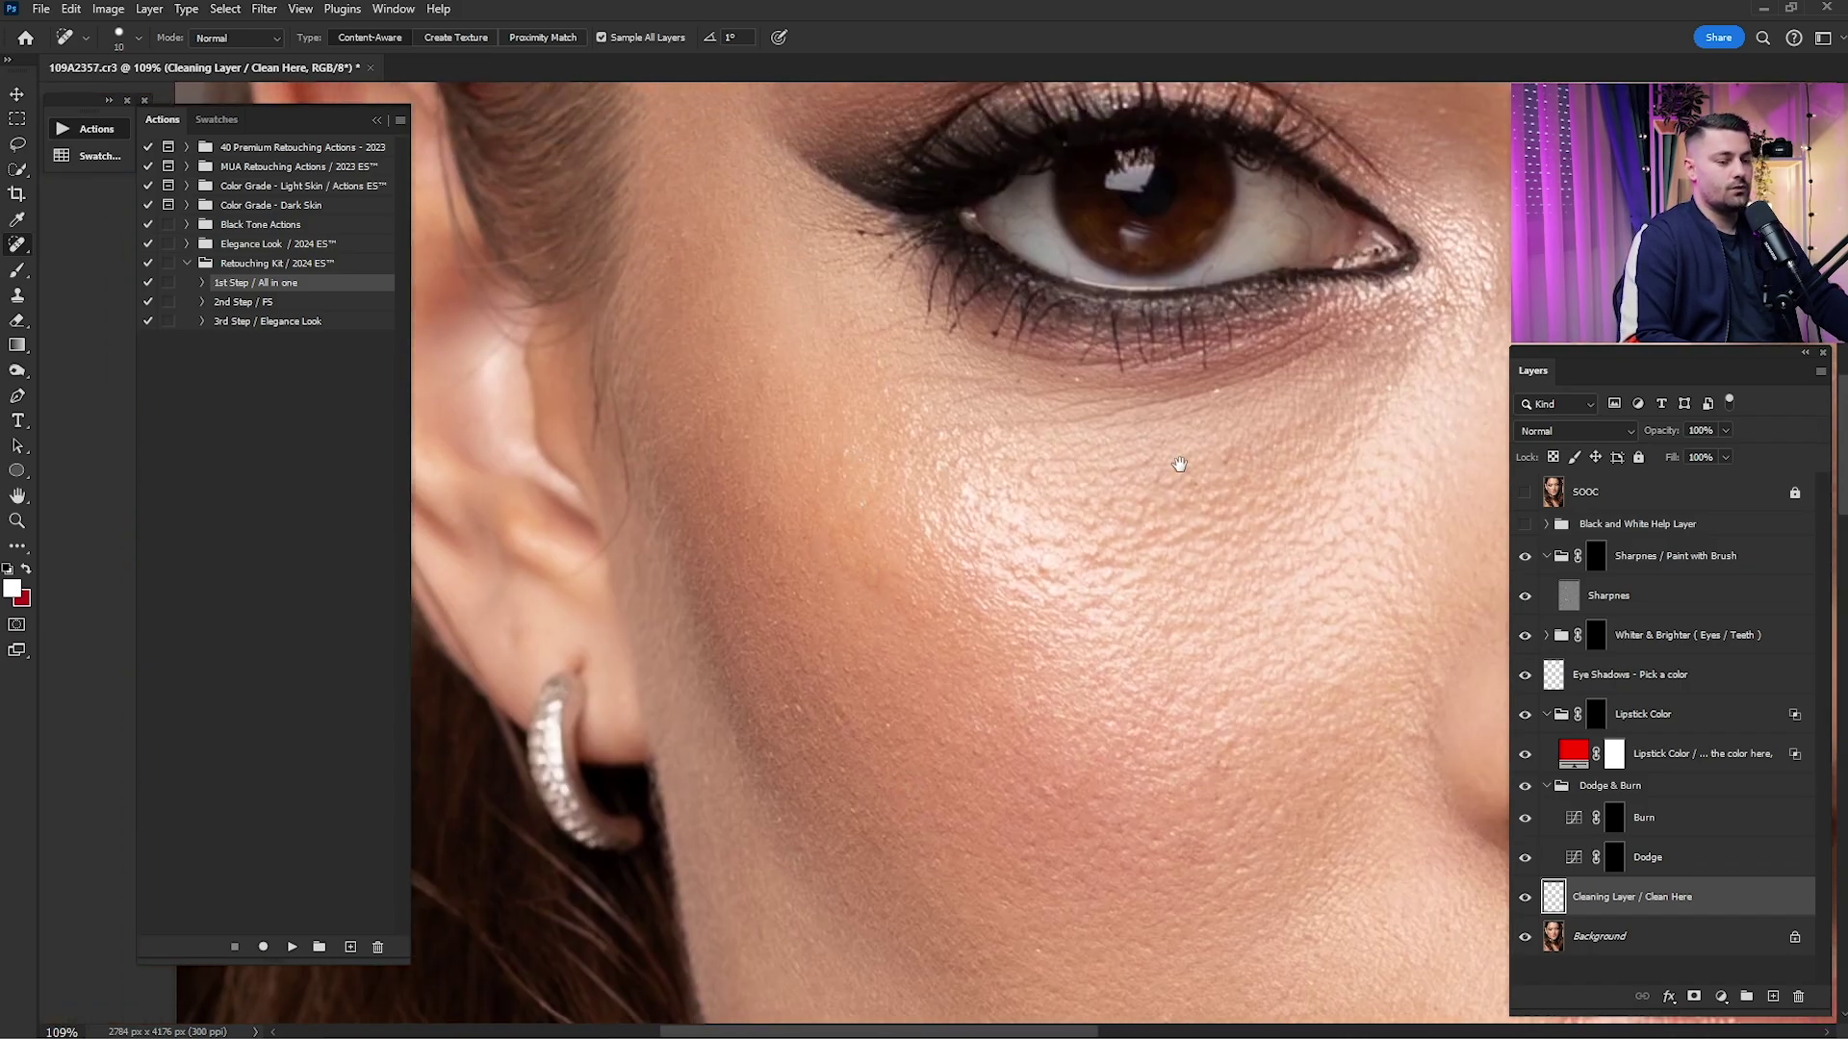
left_click_drag(1179, 465, 1088, 614)
left_click_drag(1143, 604, 1154, 582)
- Heal the bumps across the middle of the forehead, enlarging the healing brush to size 20
left_click_drag(1226, 417, 1043, 635)
left_click_drag(1287, 331, 1112, 548)
scroll(1112, 546, "up", 4)
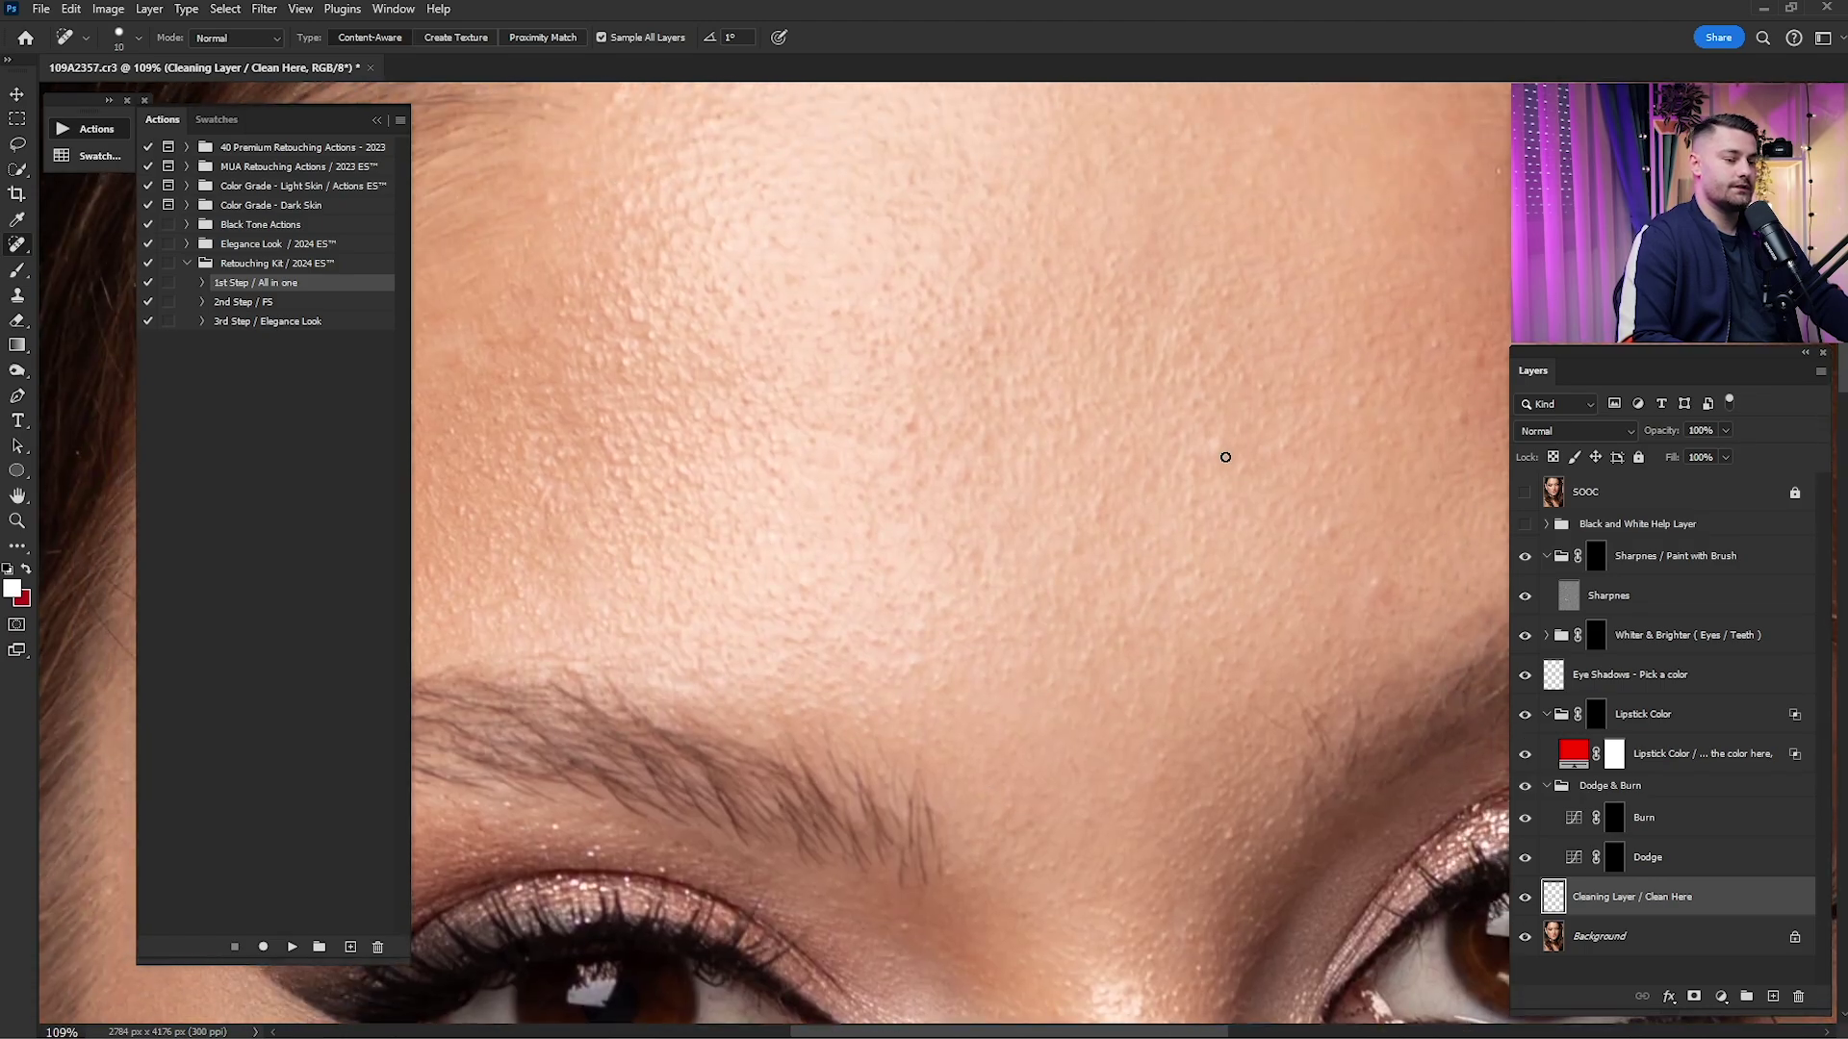
left_click_drag(1225, 453, 1205, 479)
left_click_drag(1260, 303, 1262, 341)
left_click_drag(1319, 506, 1354, 563)
left_click_drag(1388, 580, 1384, 602)
mouse_move(1455, 436)
left_mouse_down()
mouse_move(1258, 581)
mouse_move(1267, 550)
left_mouse_up()
left_click_drag(1271, 485, 1300, 500)
left_click_drag(1151, 539, 1170, 543)
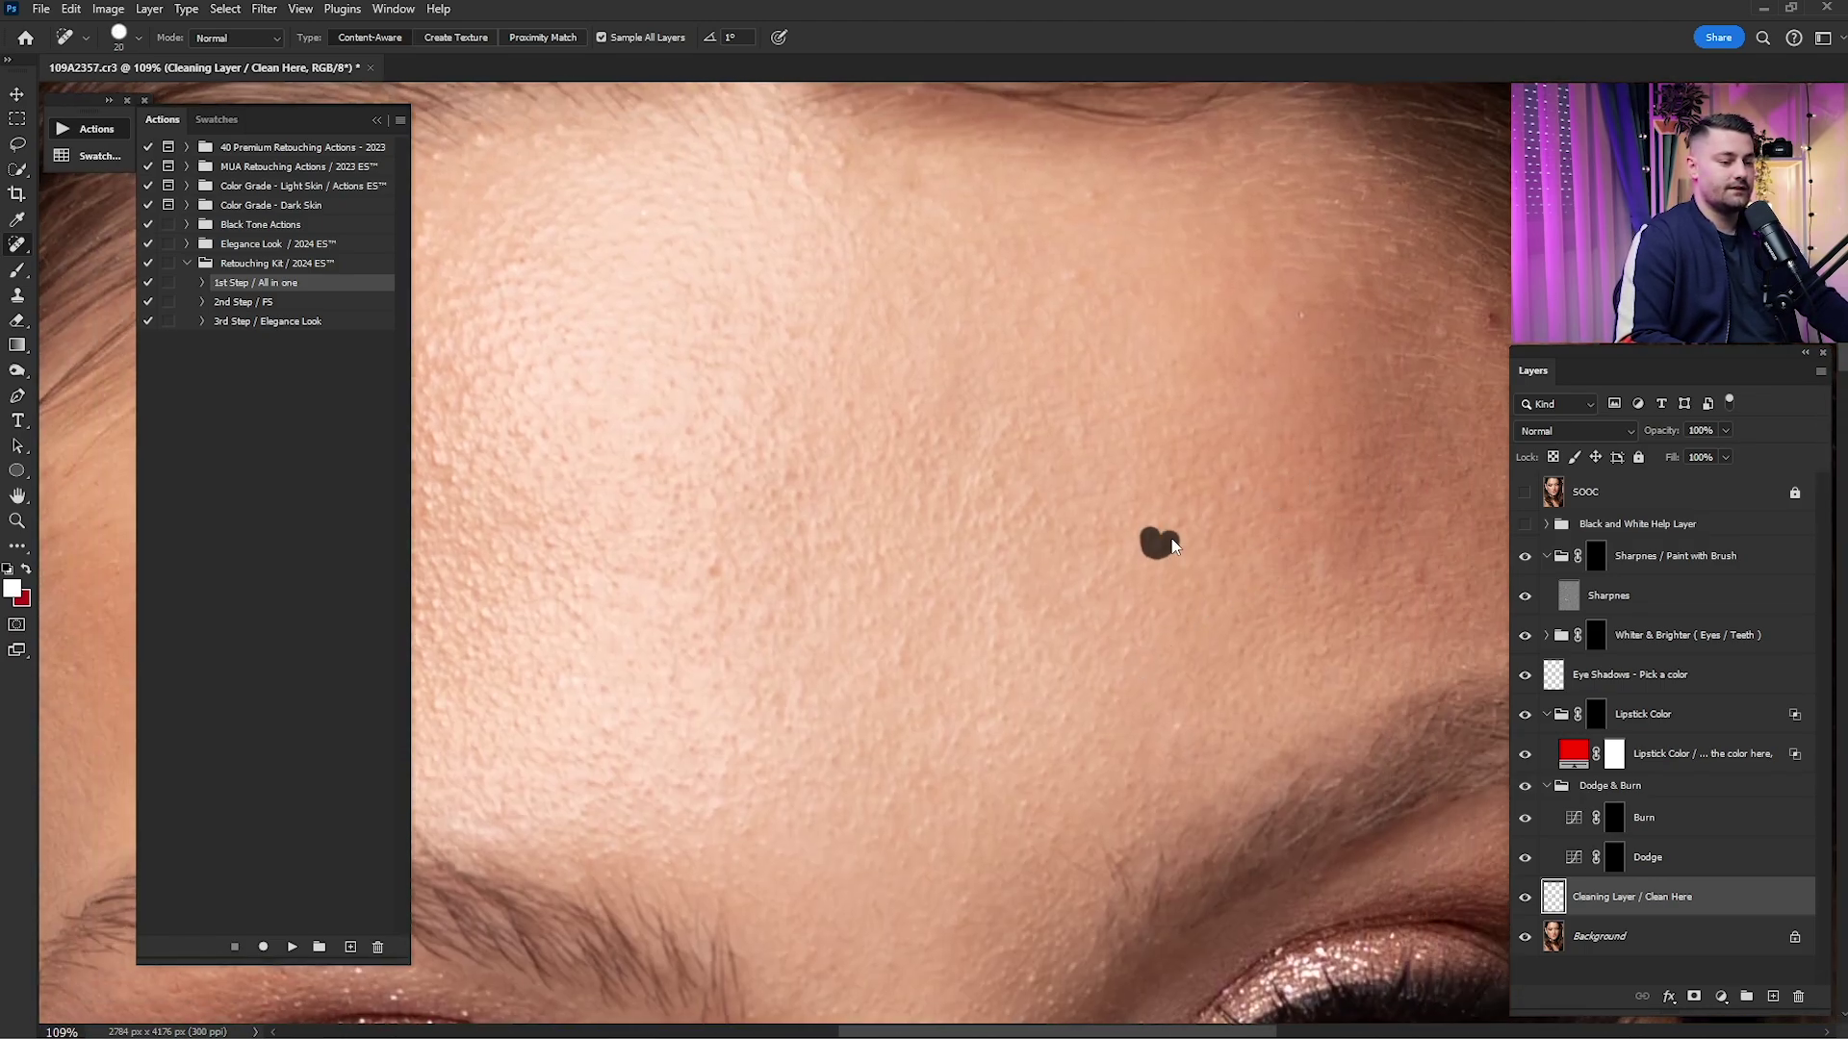
- Heal the uneven spots on the far side of the forehead, above the eyebrow away from the ear
left_click_drag(1215, 480, 1228, 510)
left_click_drag(1172, 477, 1184, 536)
left_click(1277, 358)
left_click_drag(1291, 337, 1299, 308)
left_click_drag(1325, 545, 1337, 568)
left_click_drag(1294, 473, 1291, 486)
- Remove the stray hair crossing the shadowed hairline with a size 15 healing brush
scroll(1251, 442, "up", 3)
left_click_drag(1236, 380, 1241, 404)
scroll(1280, 424, "up", 3)
key("bracketleft")
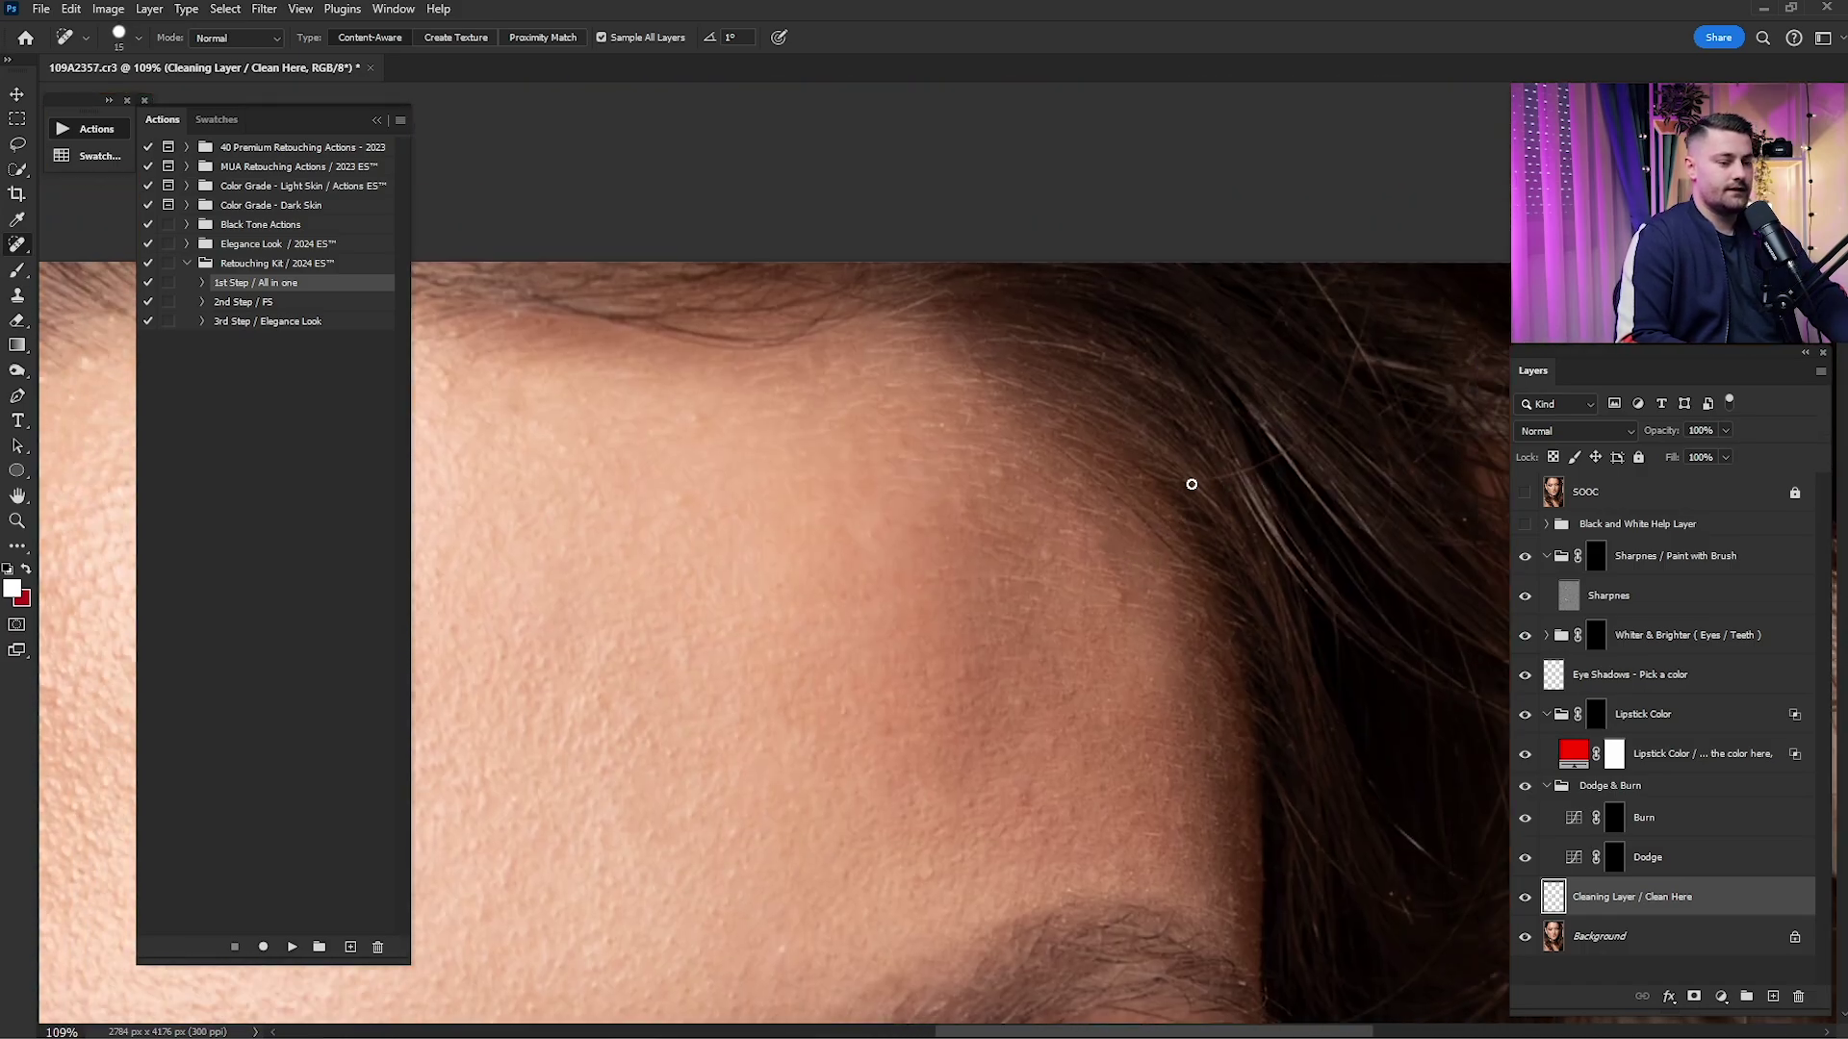
mouse_move(1167, 477)
left_mouse_down()
mouse_move(1286, 447)
mouse_move(1372, 316)
left_mouse_up()
scroll(1348, 409, "up", 3)
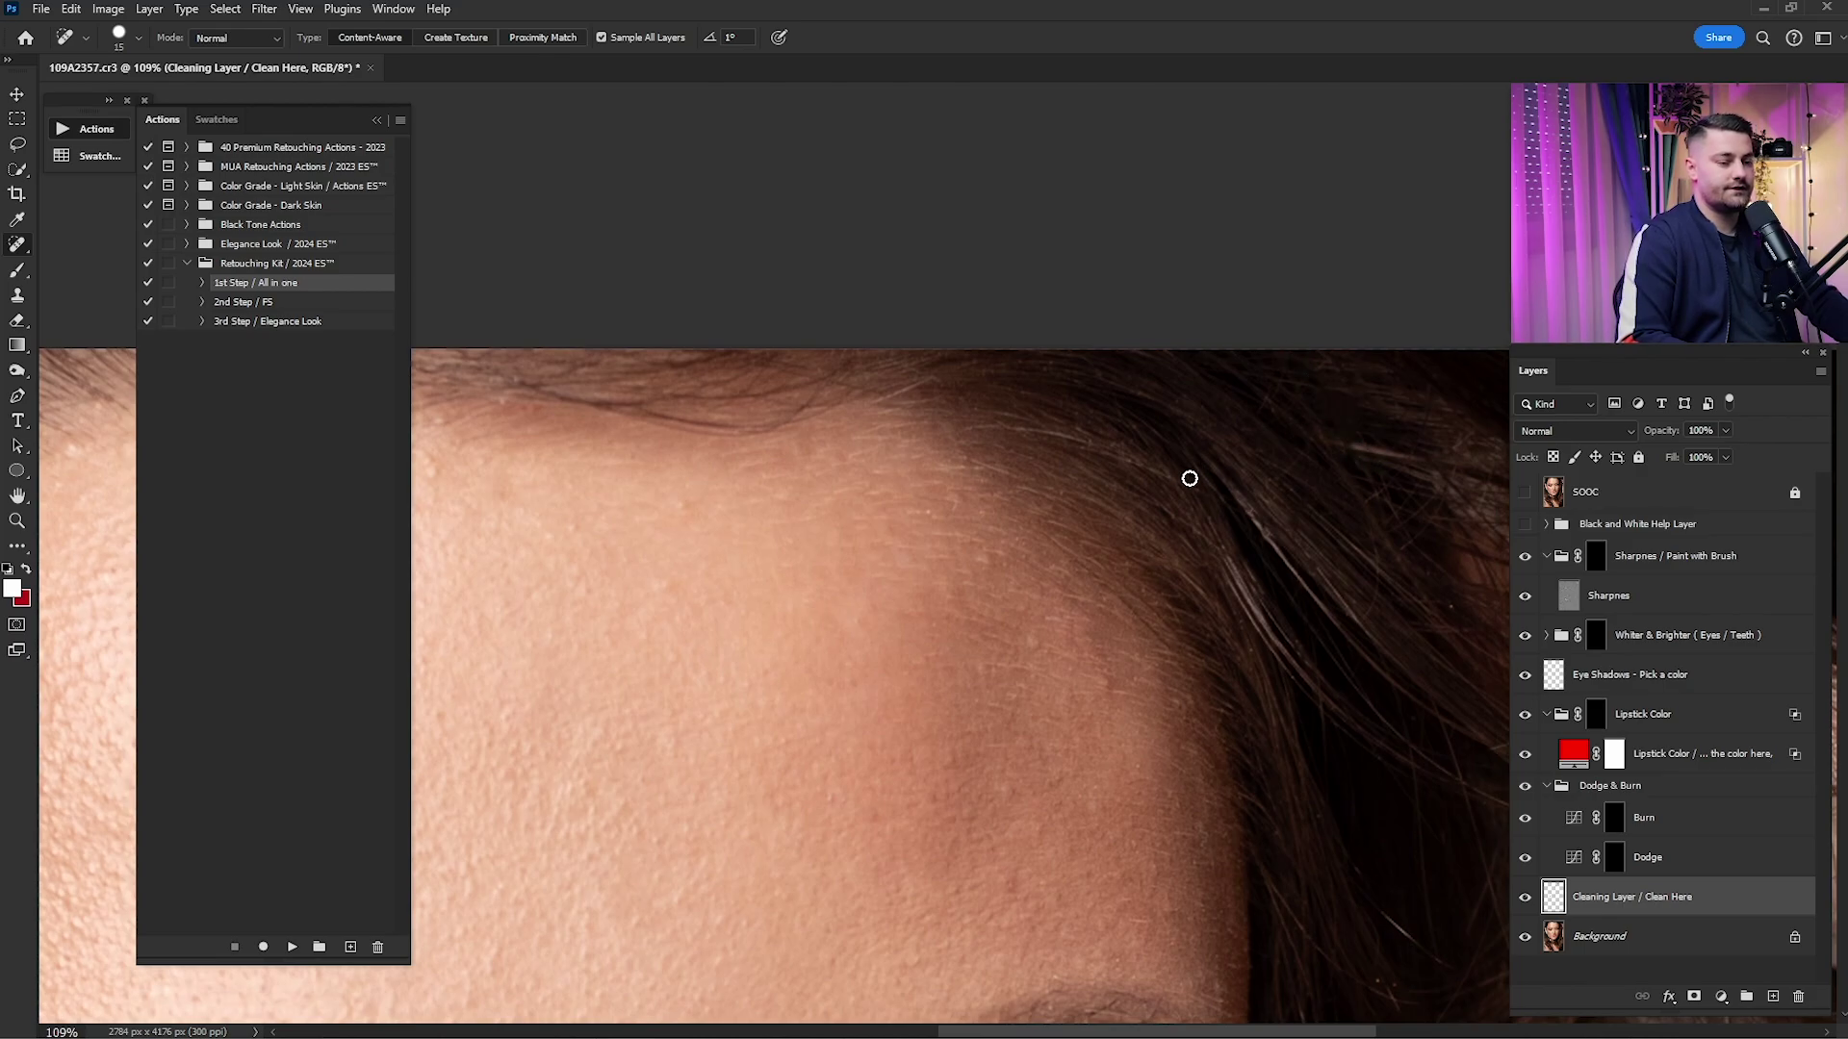
- Remove the long, light stray hairs crossing the gap in the hair beside the sleeve
scroll(1184, 433, "down", 5)
scroll(1224, 508, "down", 4)
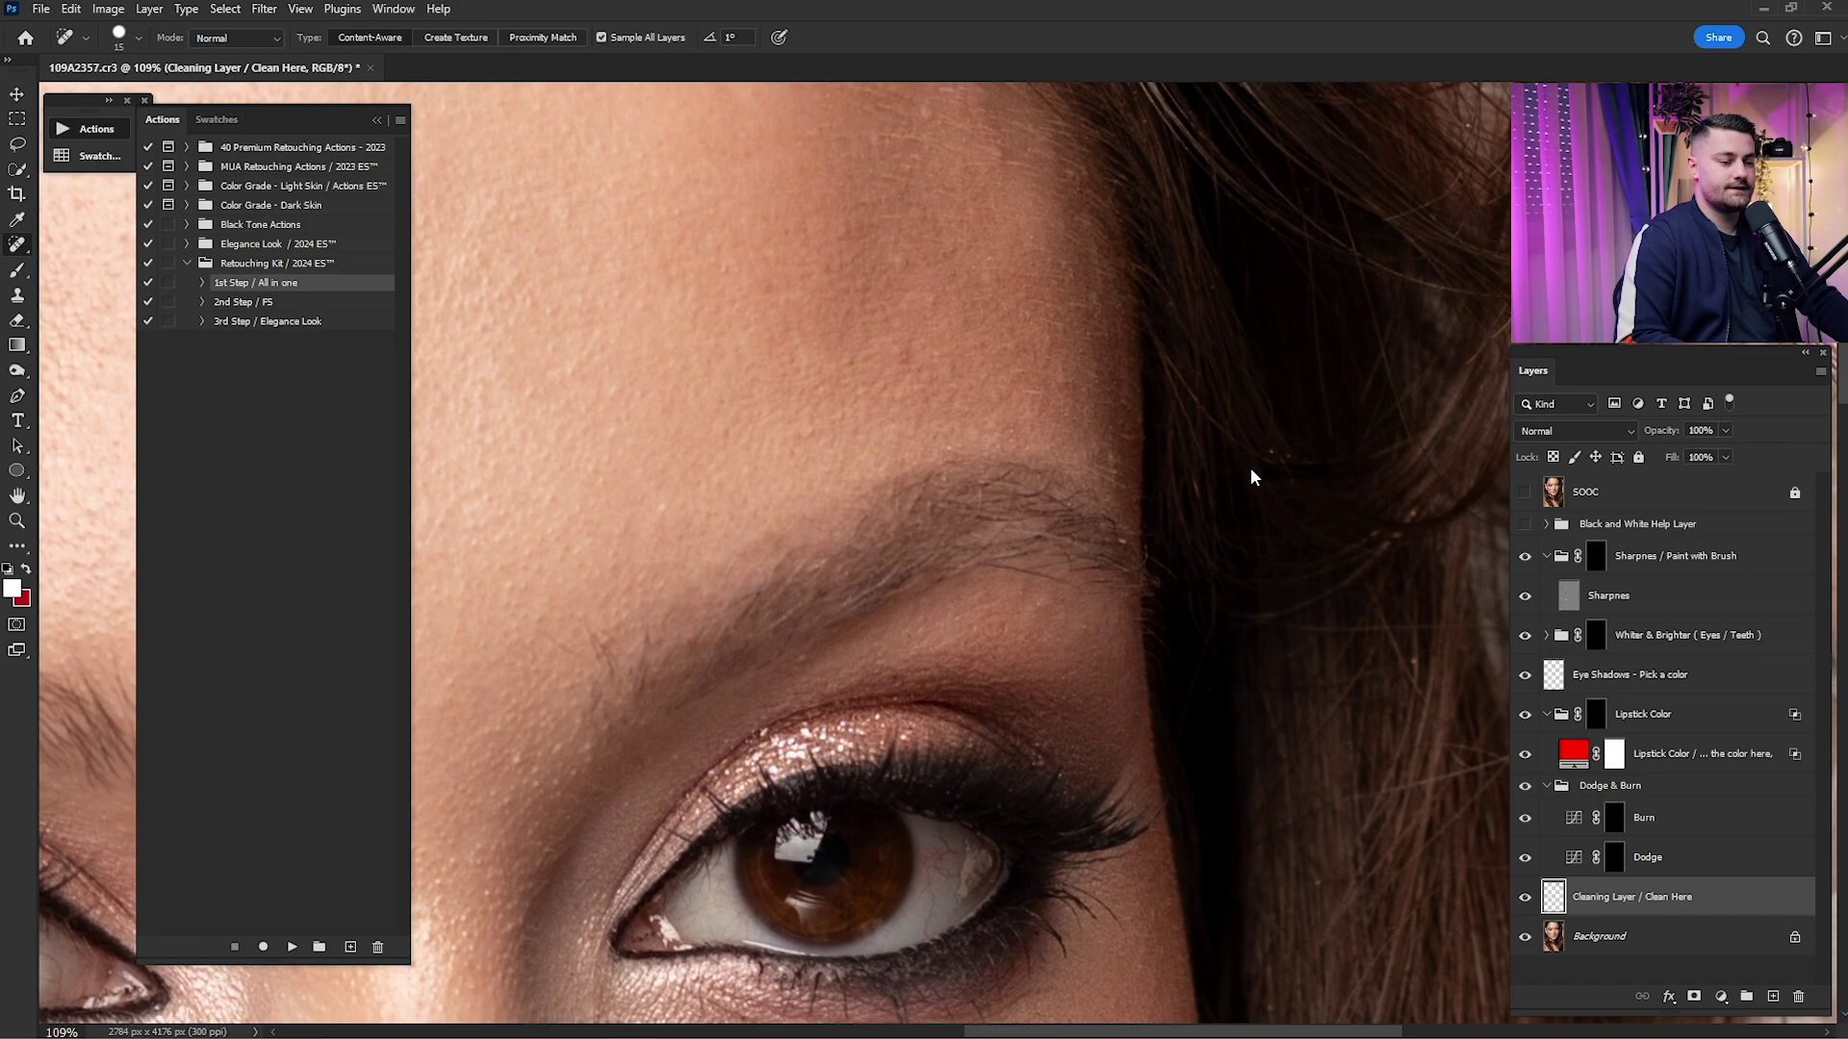
scroll(1293, 545, "up", 3)
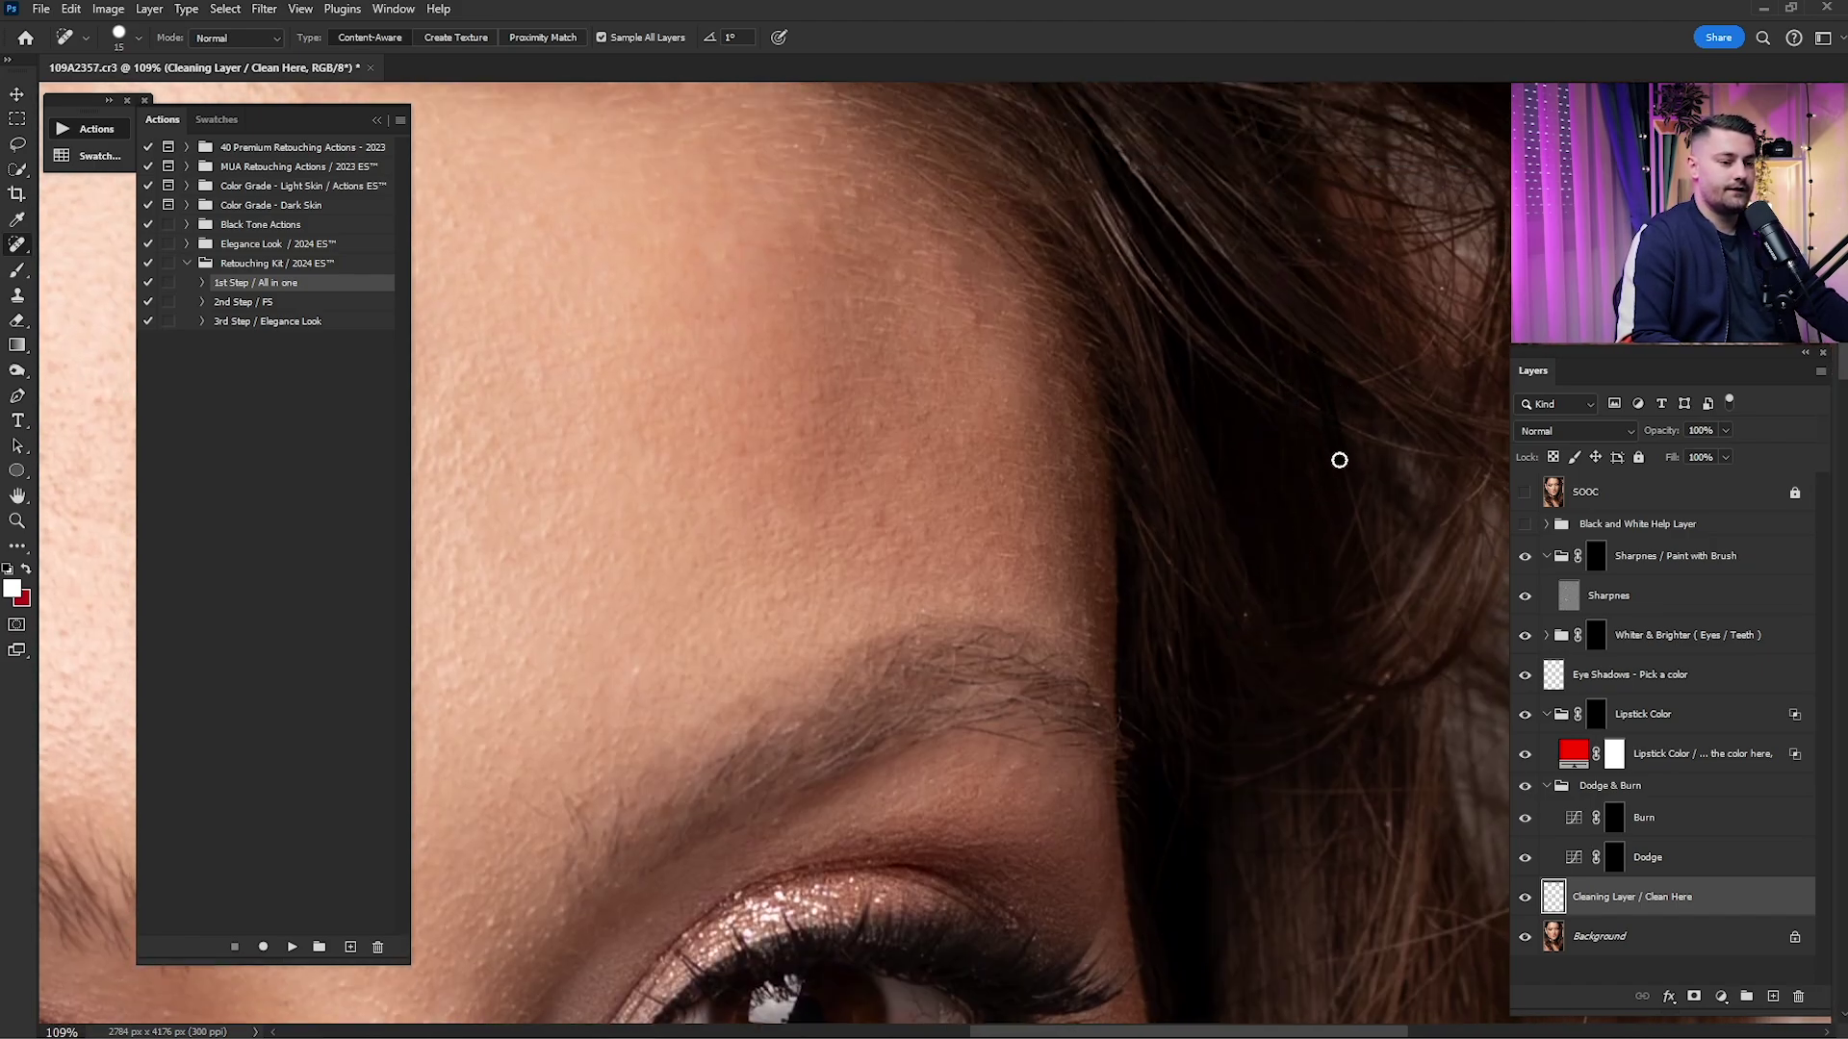
scroll(1209, 430, "down", 5)
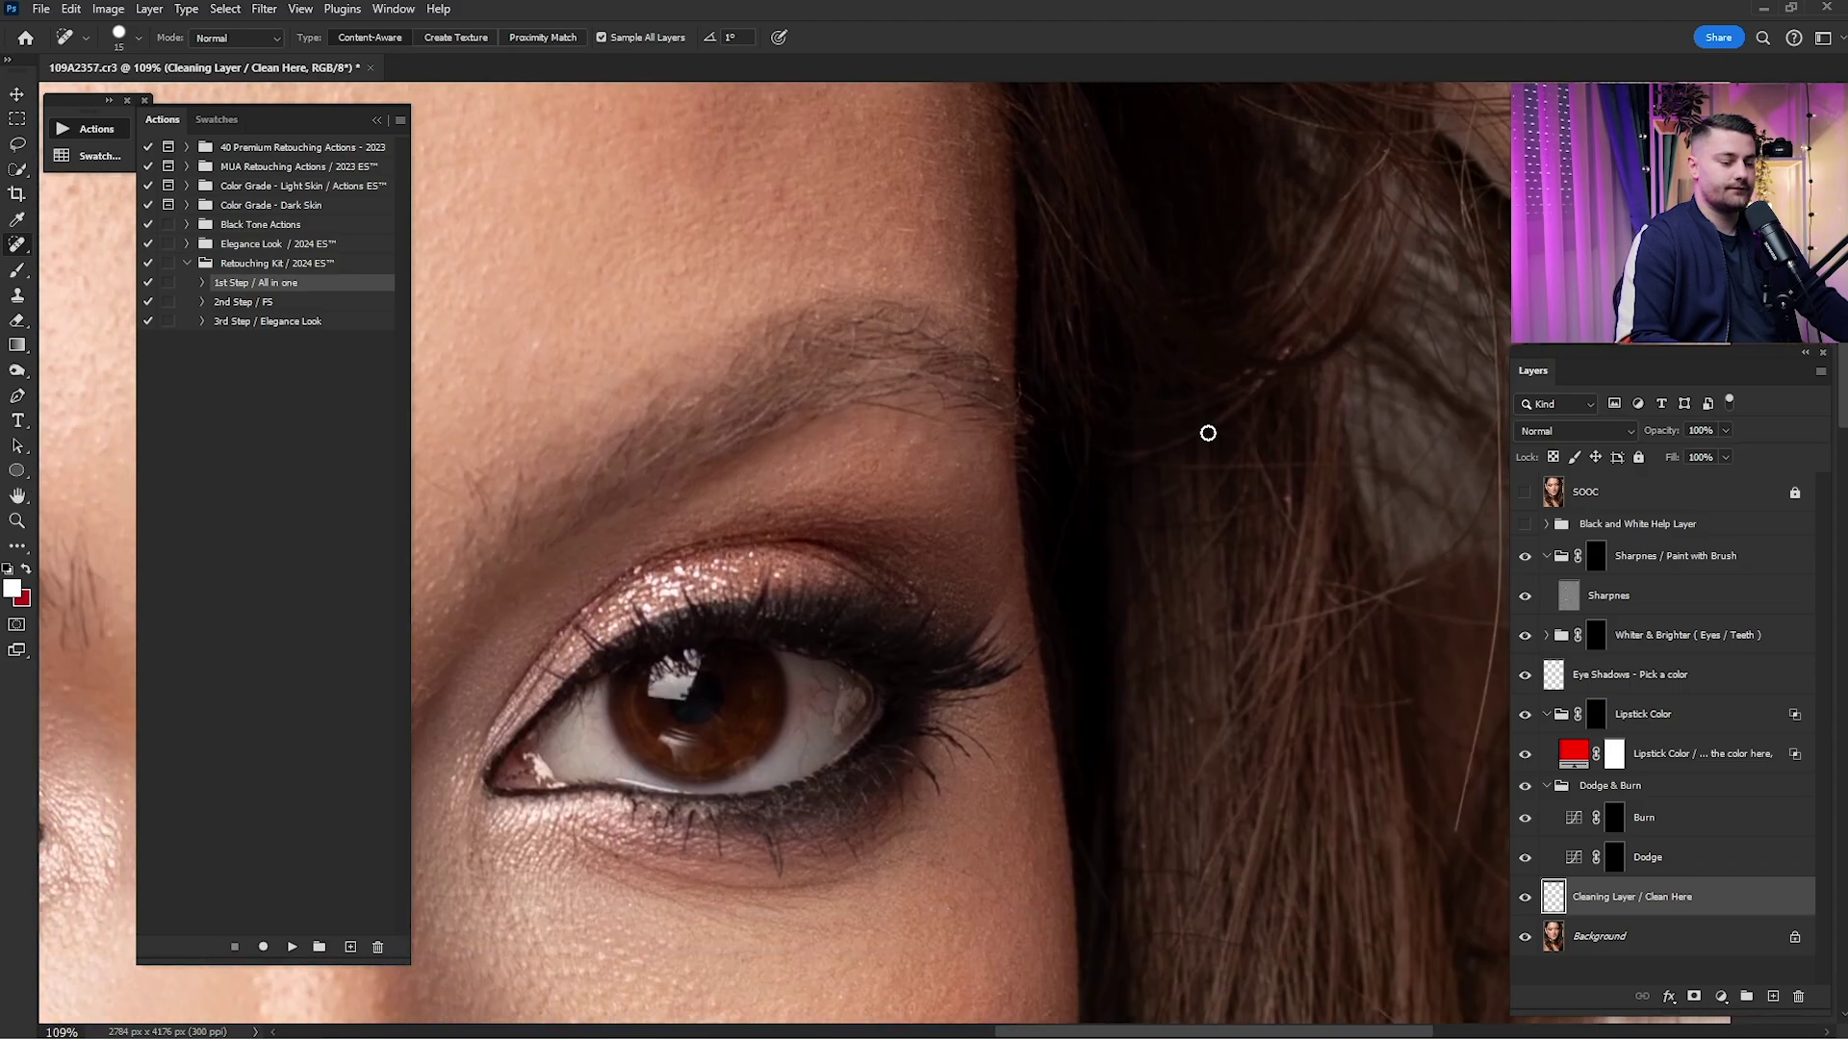
scroll(1119, 563, "right", 6)
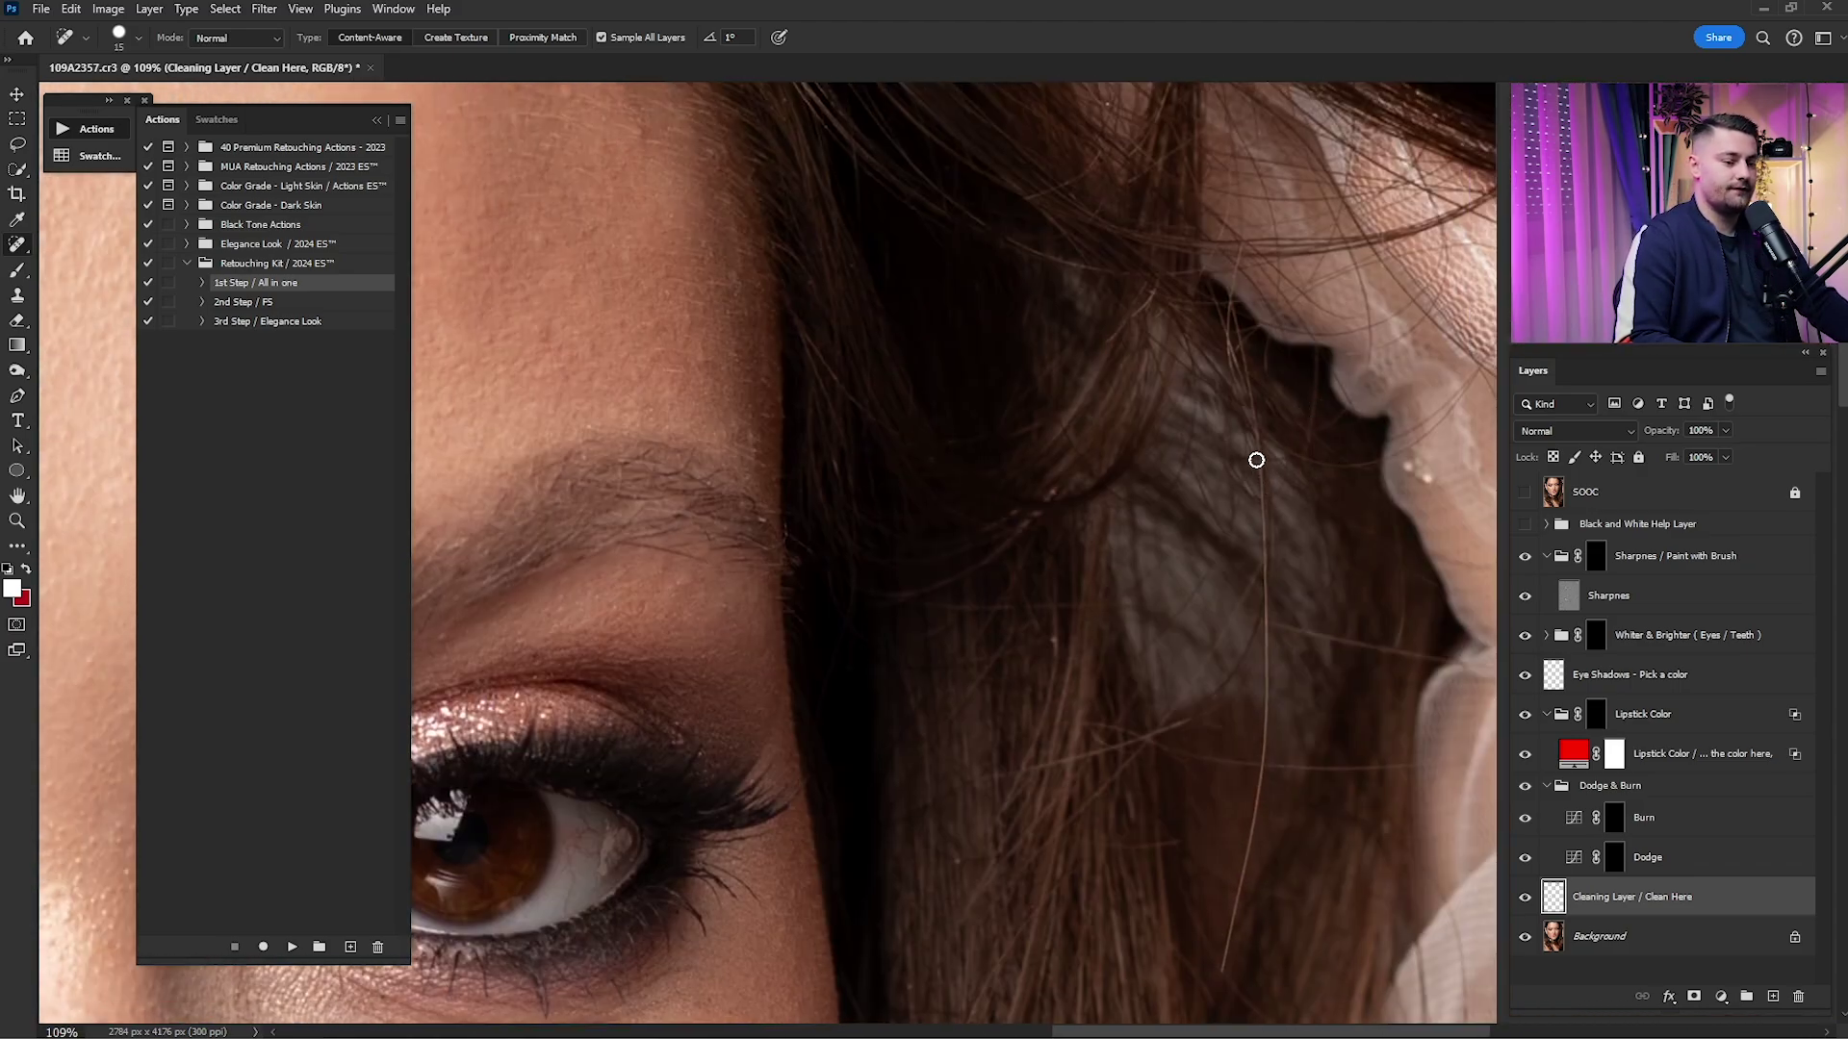
left_click_drag(1256, 461, 1269, 679)
scroll(1266, 674, "down", 3)
left_click_drag(1251, 499, 1226, 707)
scroll(1251, 577, "down", 3)
mouse_move(1232, 469)
left_mouse_down()
mouse_move(1410, 457)
mouse_move(1279, 475)
left_mouse_up()
left_click_drag(1280, 331, 1422, 360)
- Heal the small spots on the cheek beside the nostril and along the nose with a size 10 brush
scroll(1317, 396, "down", 3)
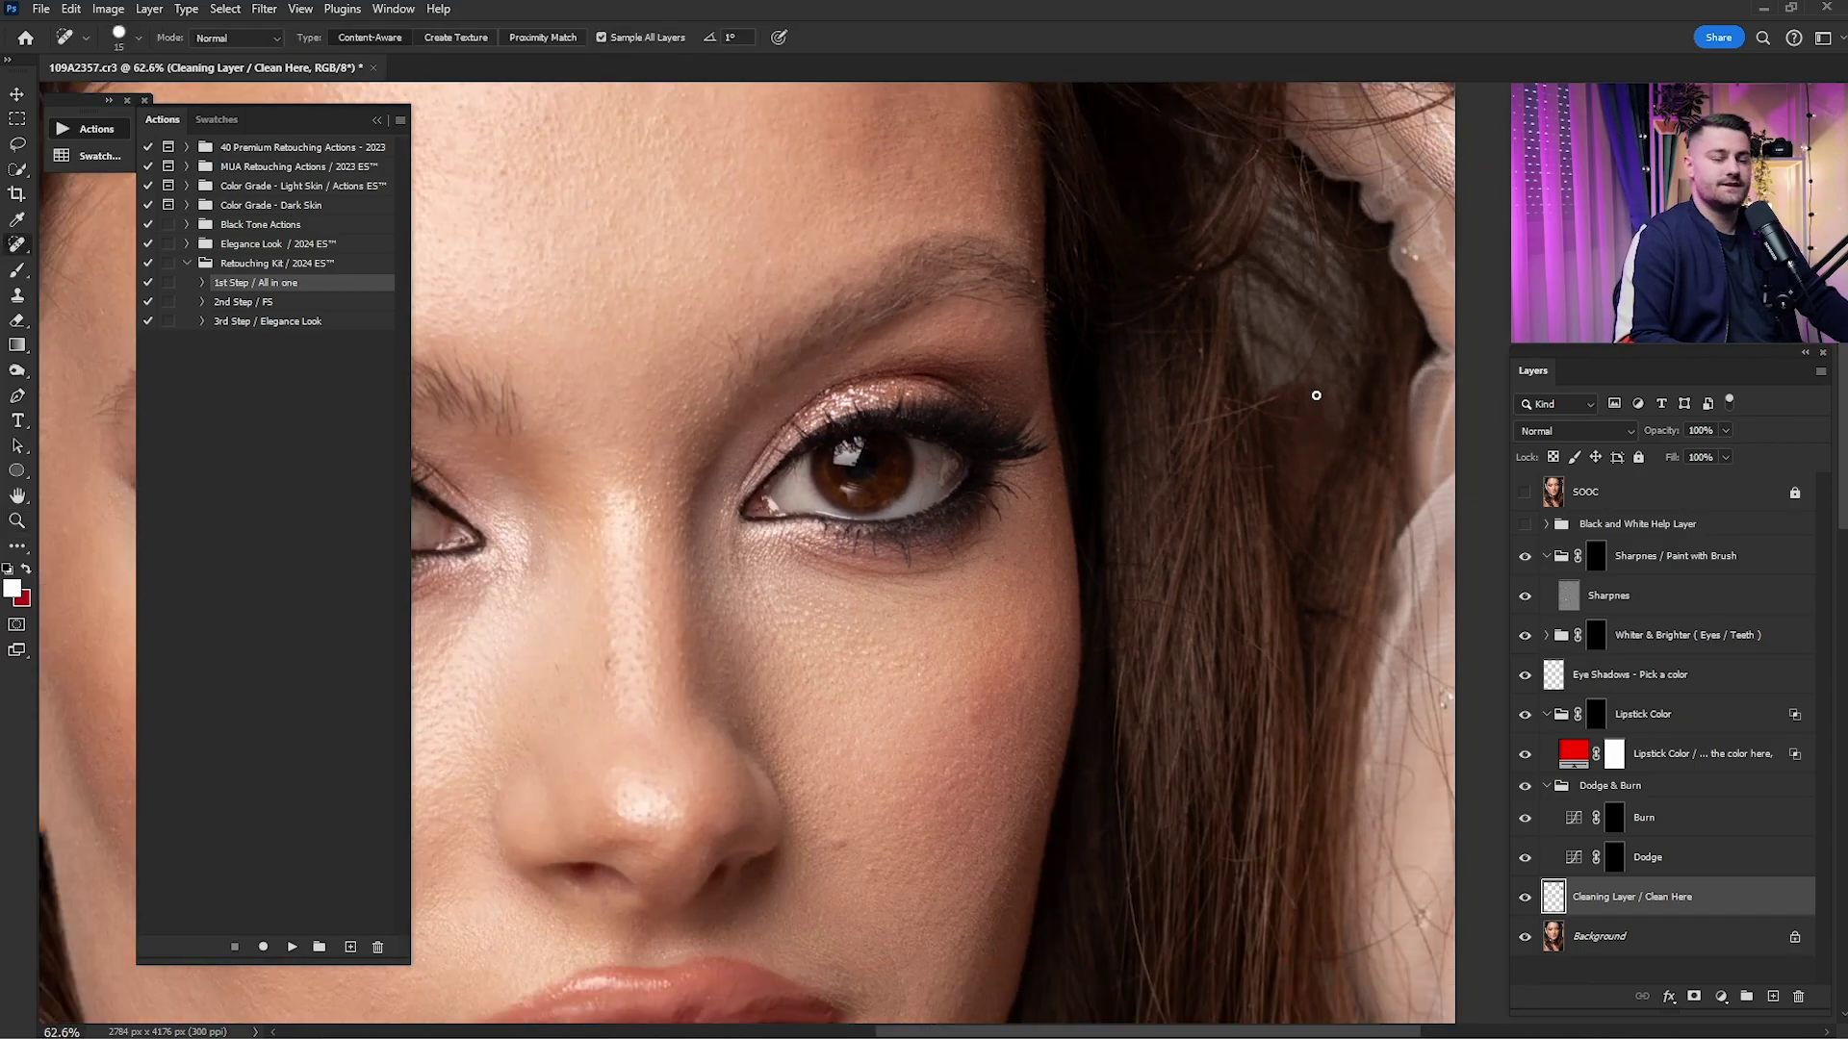
scroll(1217, 528, "up", 3)
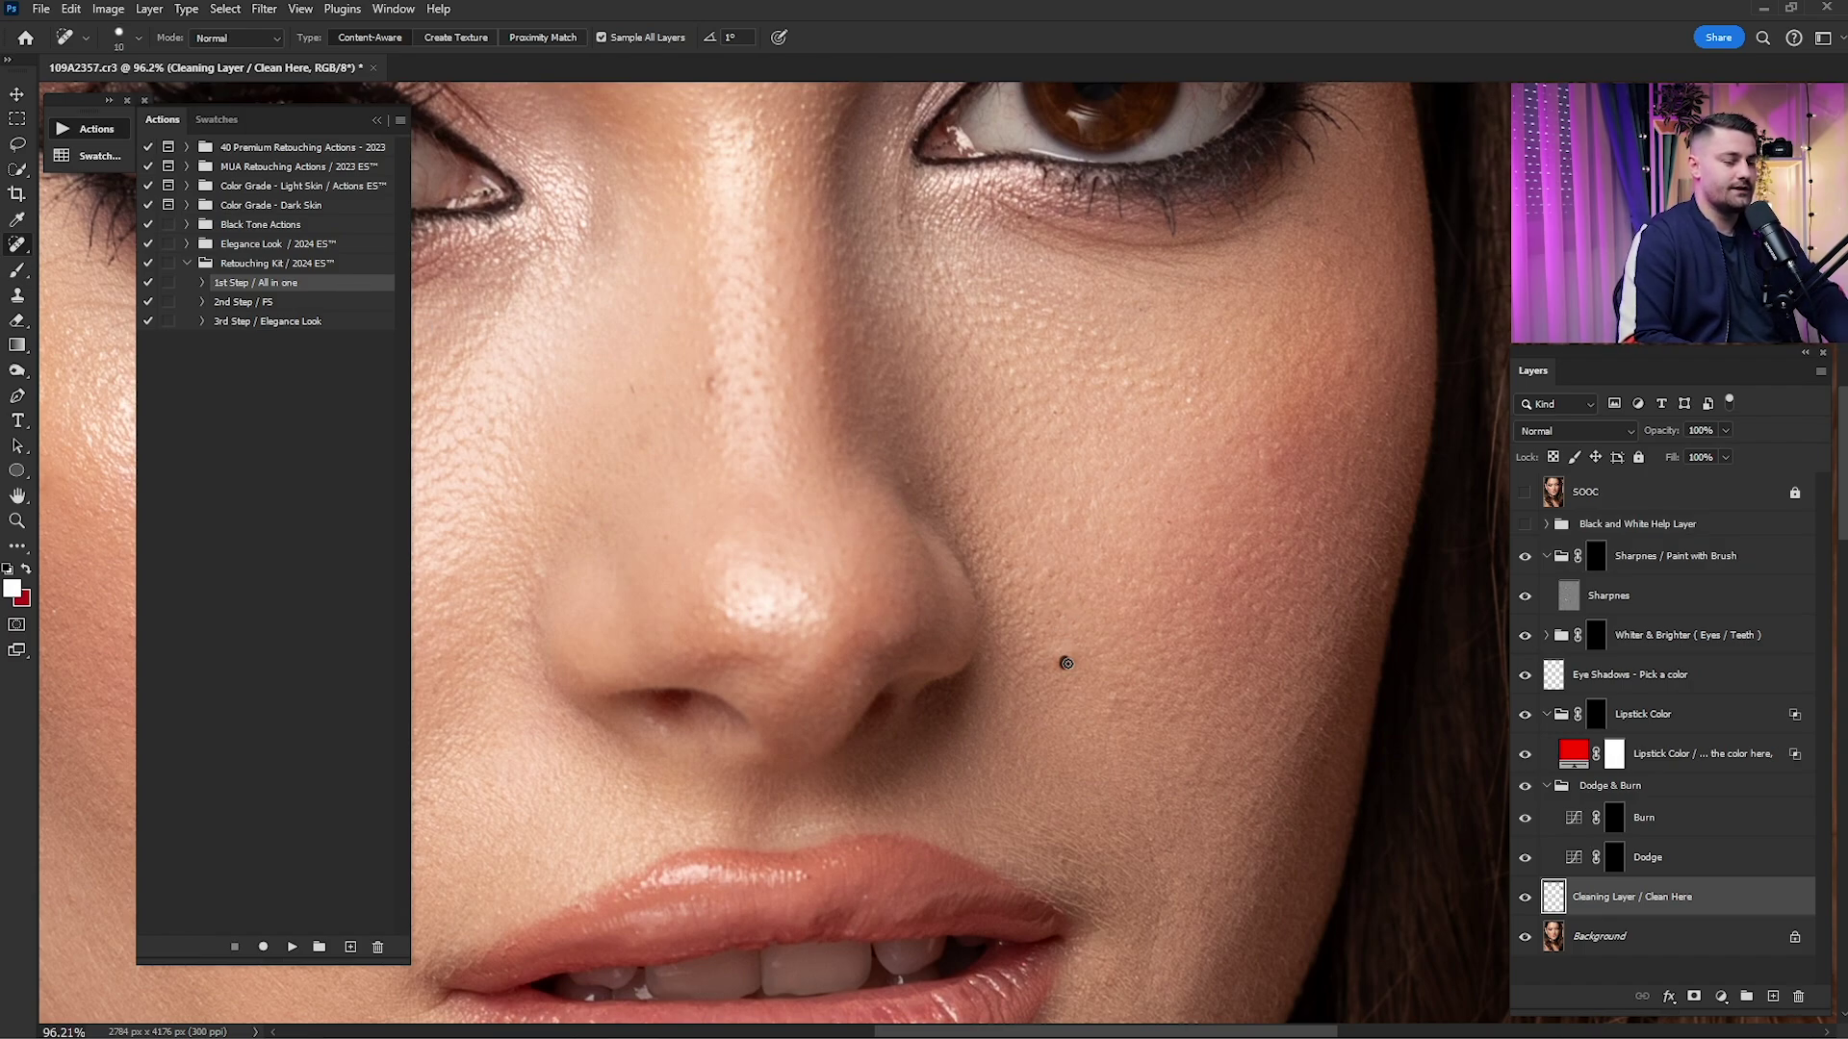
left_click_drag(740, 401, 974, 602)
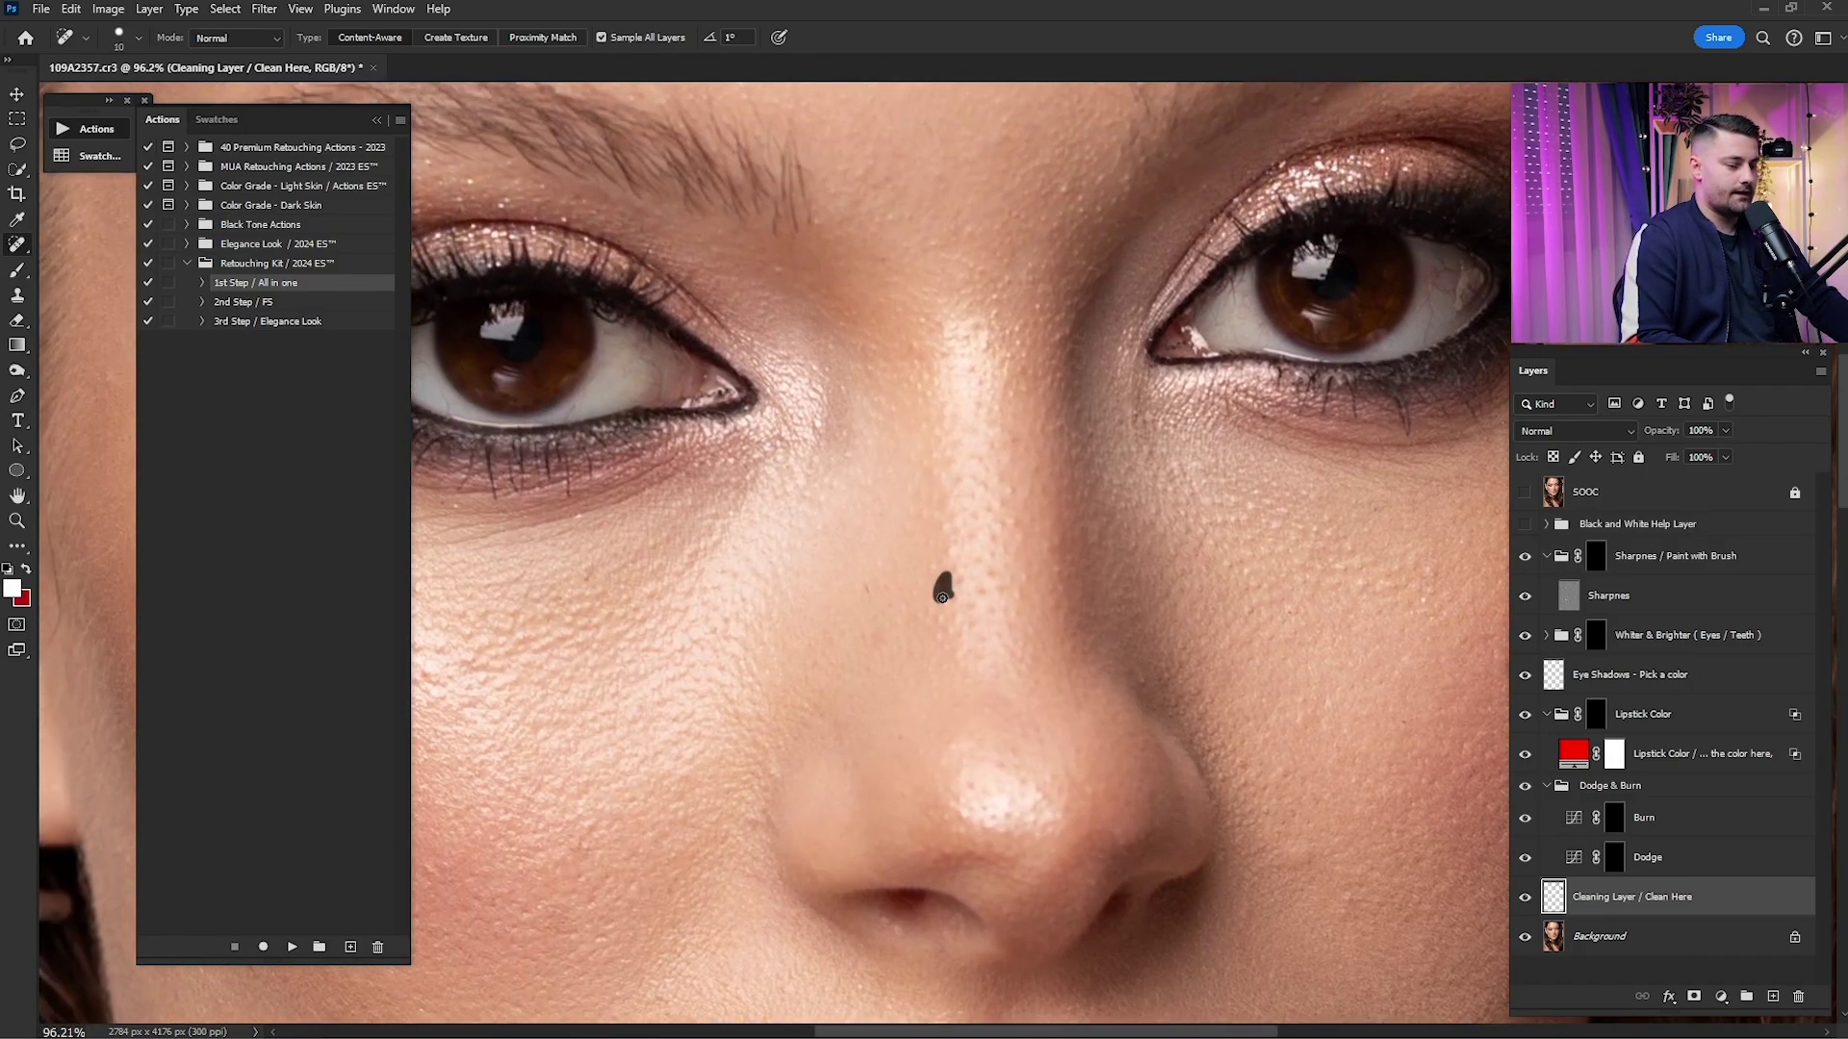
left_click(866, 594)
- Heal the small bumps and spots across the chin below the lower lip
scroll(969, 559, "down", 3)
scroll(969, 559, "left", 3)
left_click(1039, 510)
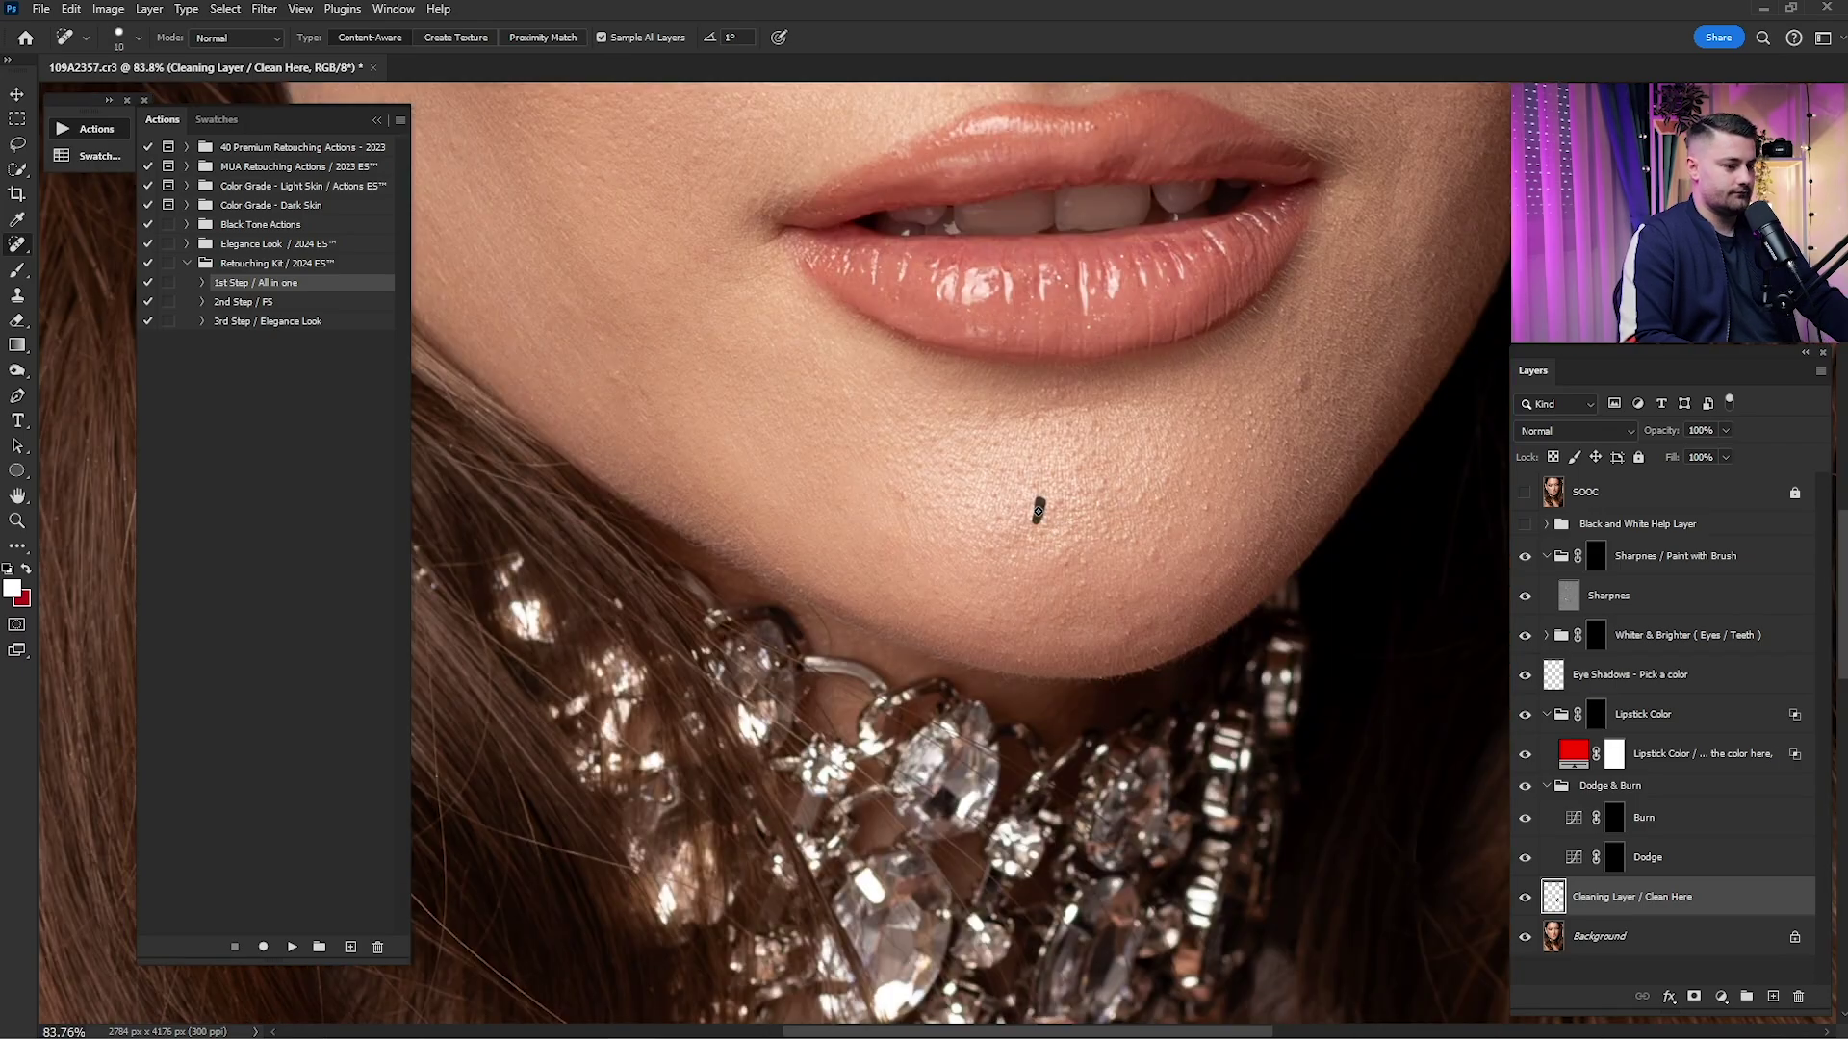
left_click(908, 498)
left_click_drag(1039, 414, 962, 578)
left_click(1209, 581)
- Remove the stray hair arcing across the long hair beside the jaw with a size 15 healing brush
left_click_drag(1463, 886, 1184, 664)
mouse_move(1379, 239)
left_mouse_down()
mouse_move(1084, 629)
mouse_move(974, 738)
left_mouse_up()
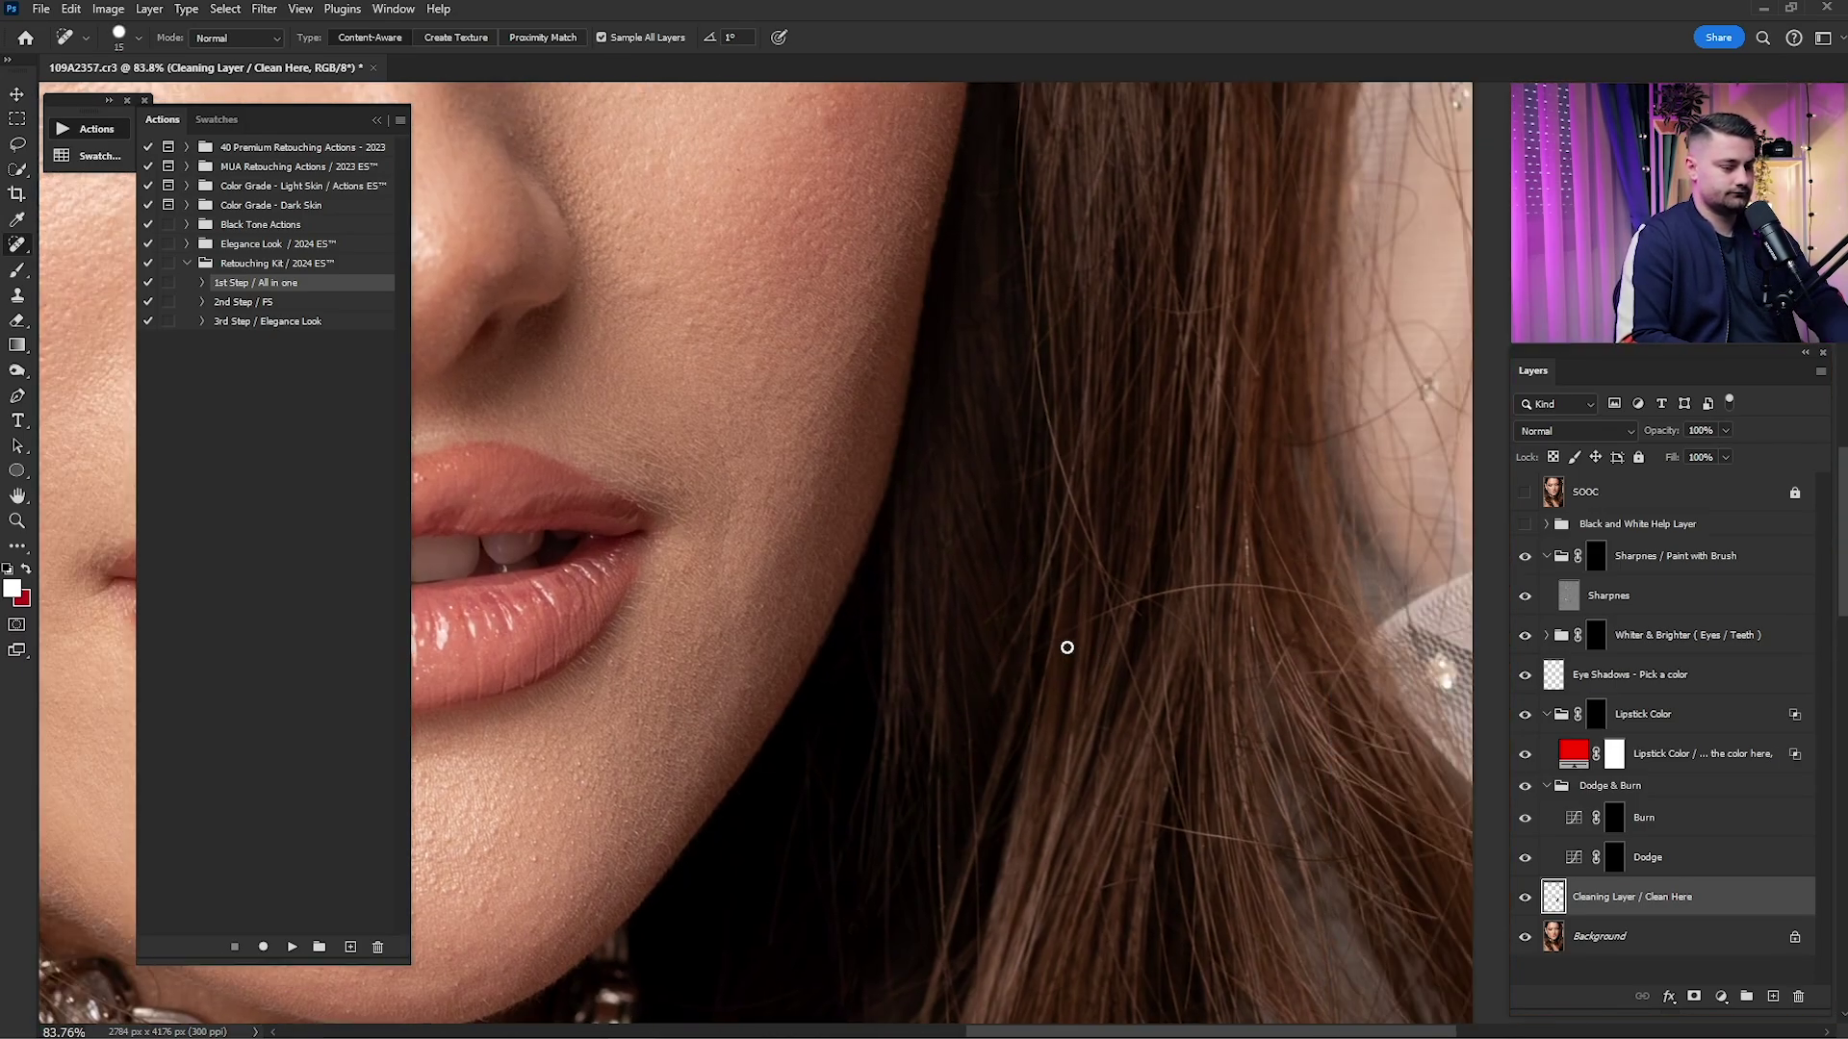
left_click_drag(1104, 613, 1336, 606)
left_click_drag(1224, 328, 1175, 626)
key("z")
key("ctrl+0")
key("j")
- Remove the long stray hair crossing the dark locks at the portrait's lower edge with a size 20 healing brush
scroll(1197, 866, "up", 6)
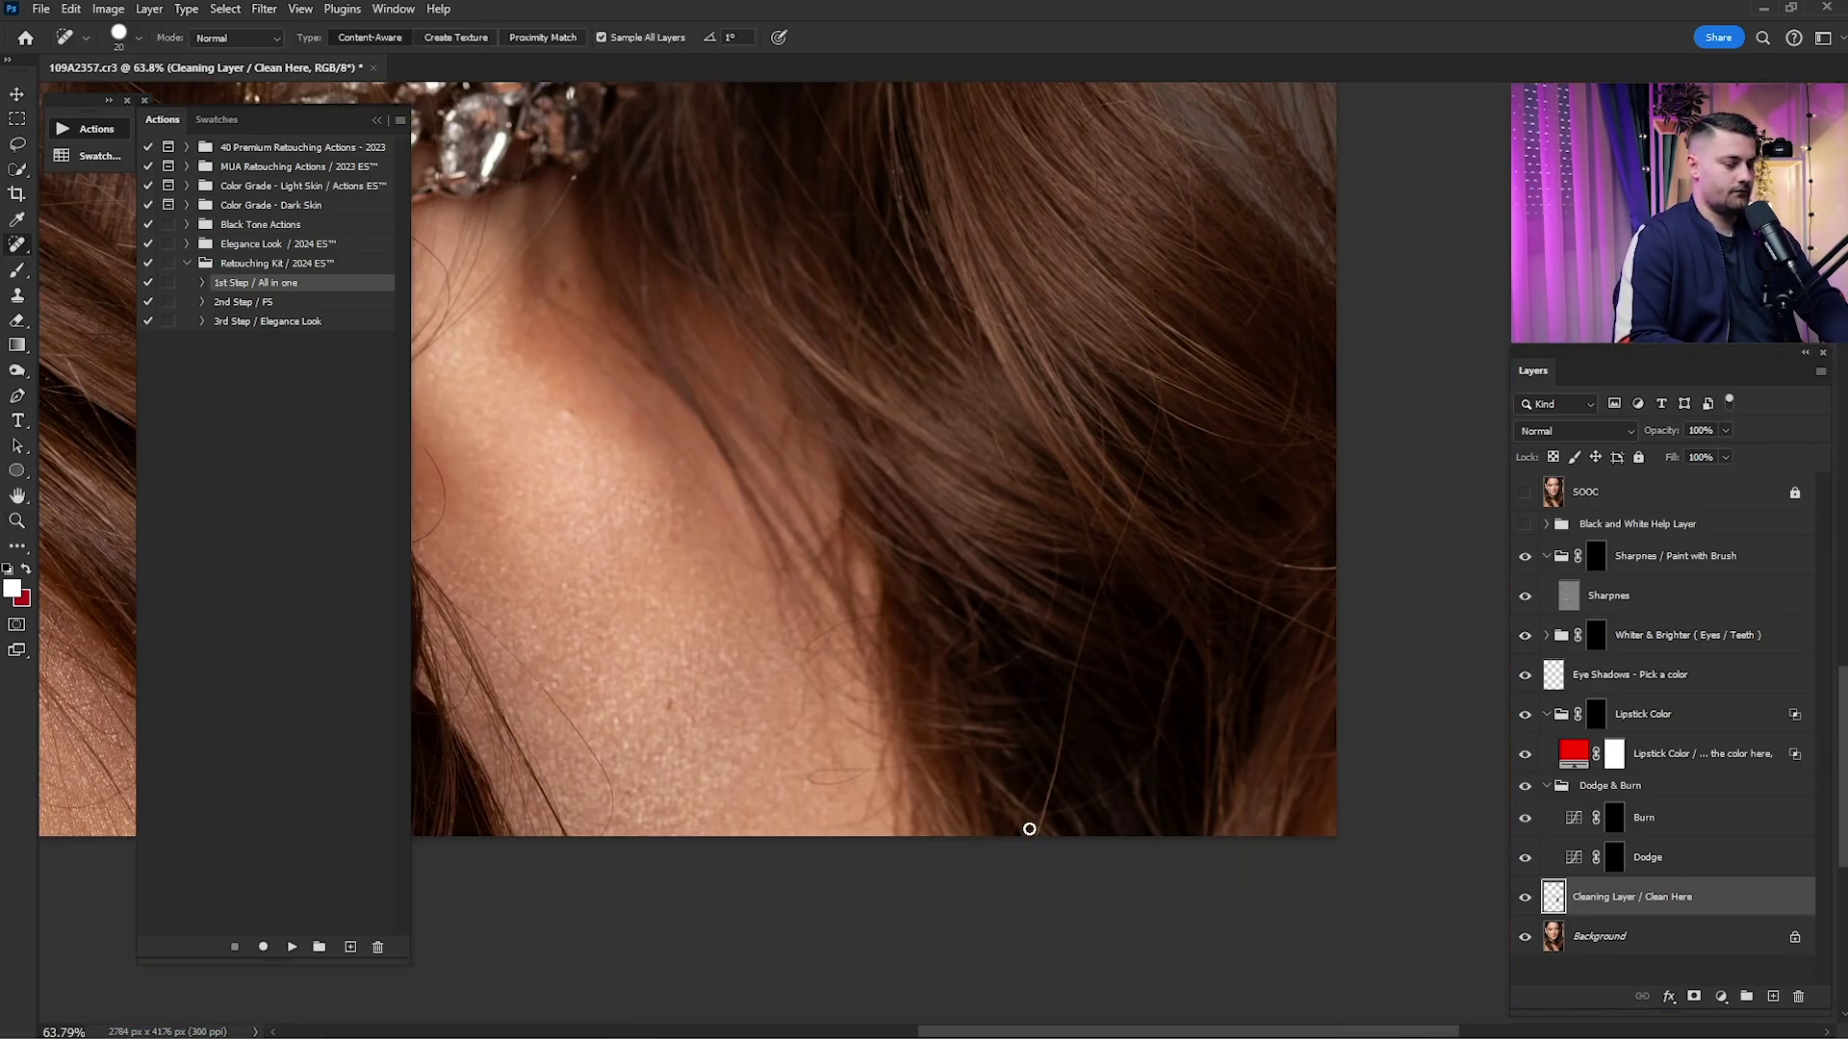
left_click_drag(1031, 828, 1071, 709)
left_click_drag(1092, 549, 1072, 738)
left_click_drag(1315, 281, 1276, 508)
- Remove the short stray hairs crossing the locks by the grey background with a size 15 healing brush
scroll(1203, 476, "up", 5)
key("[")
left_click_drag(1166, 420, 1382, 512)
left_click_drag(912, 359, 870, 486)
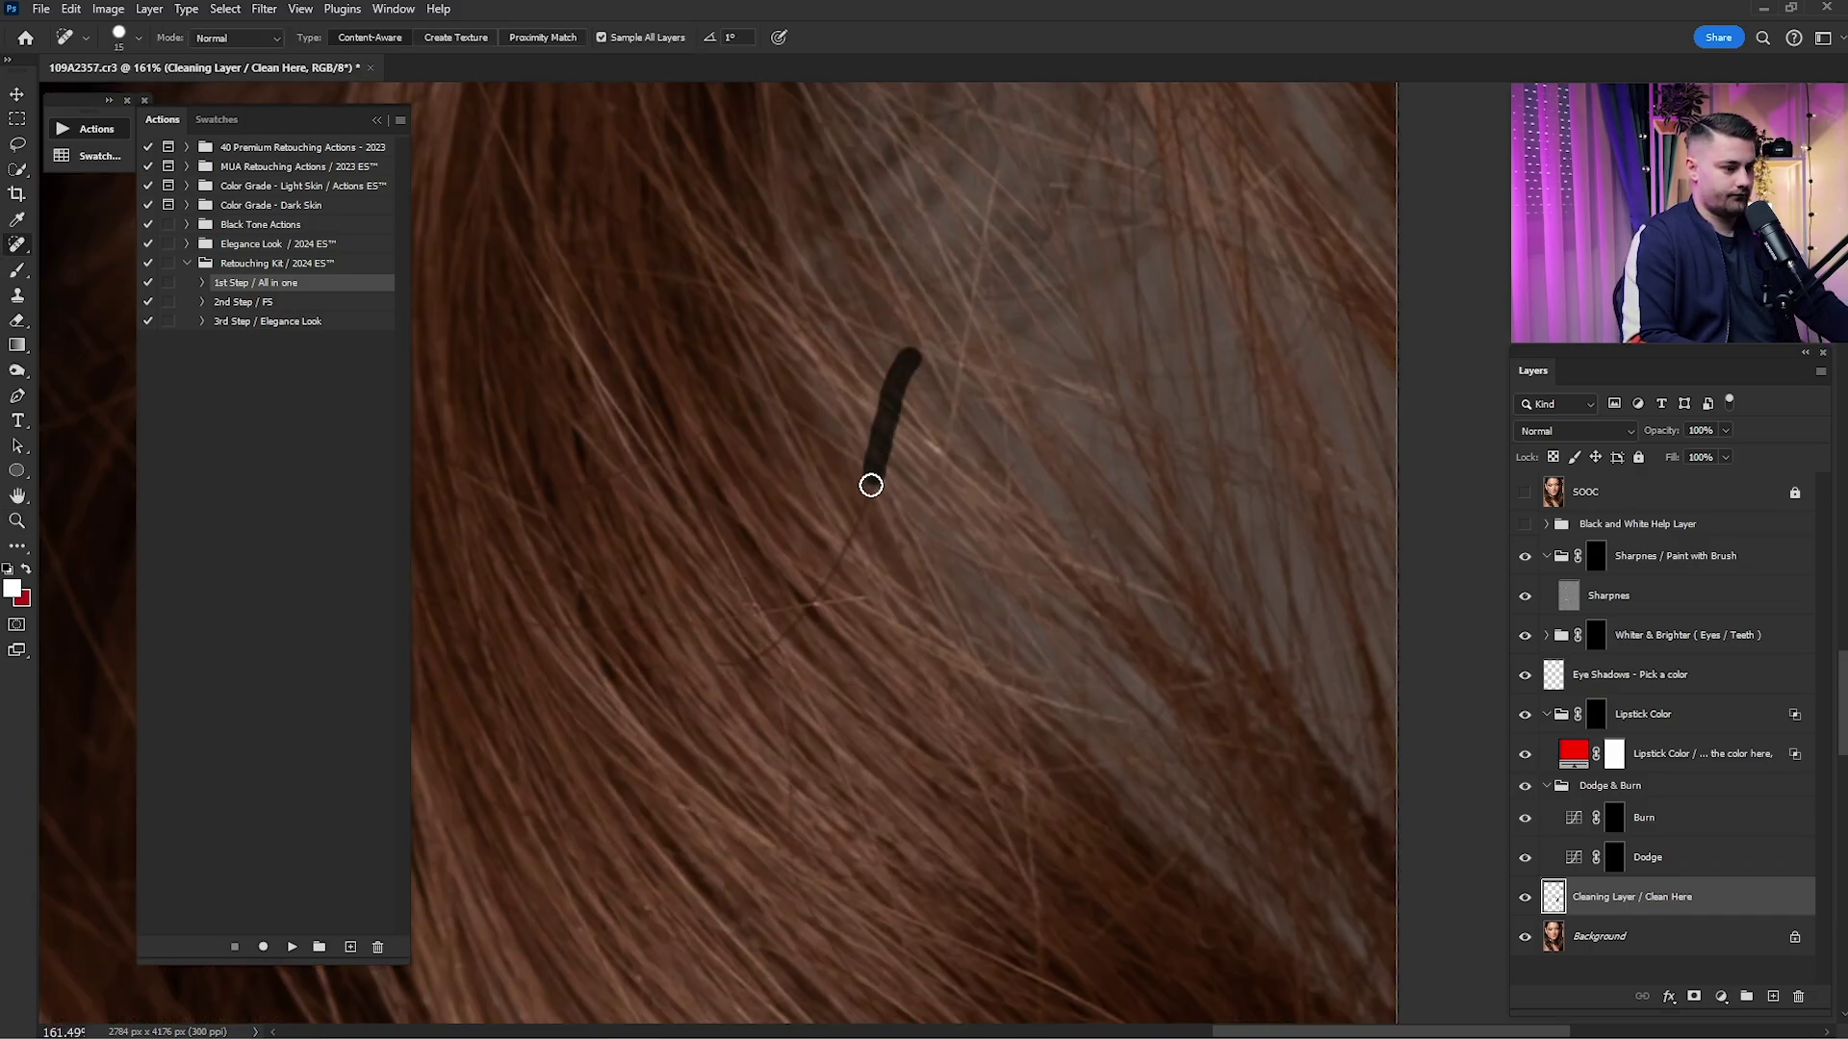
left_click_drag(873, 589, 809, 603)
left_click_drag(951, 453, 998, 672)
left_click_drag(1030, 411, 1011, 582)
- Toggle the Cleaning Layer's visibility to compare the whole portrait before and after cleaning
key("ctrl+0")
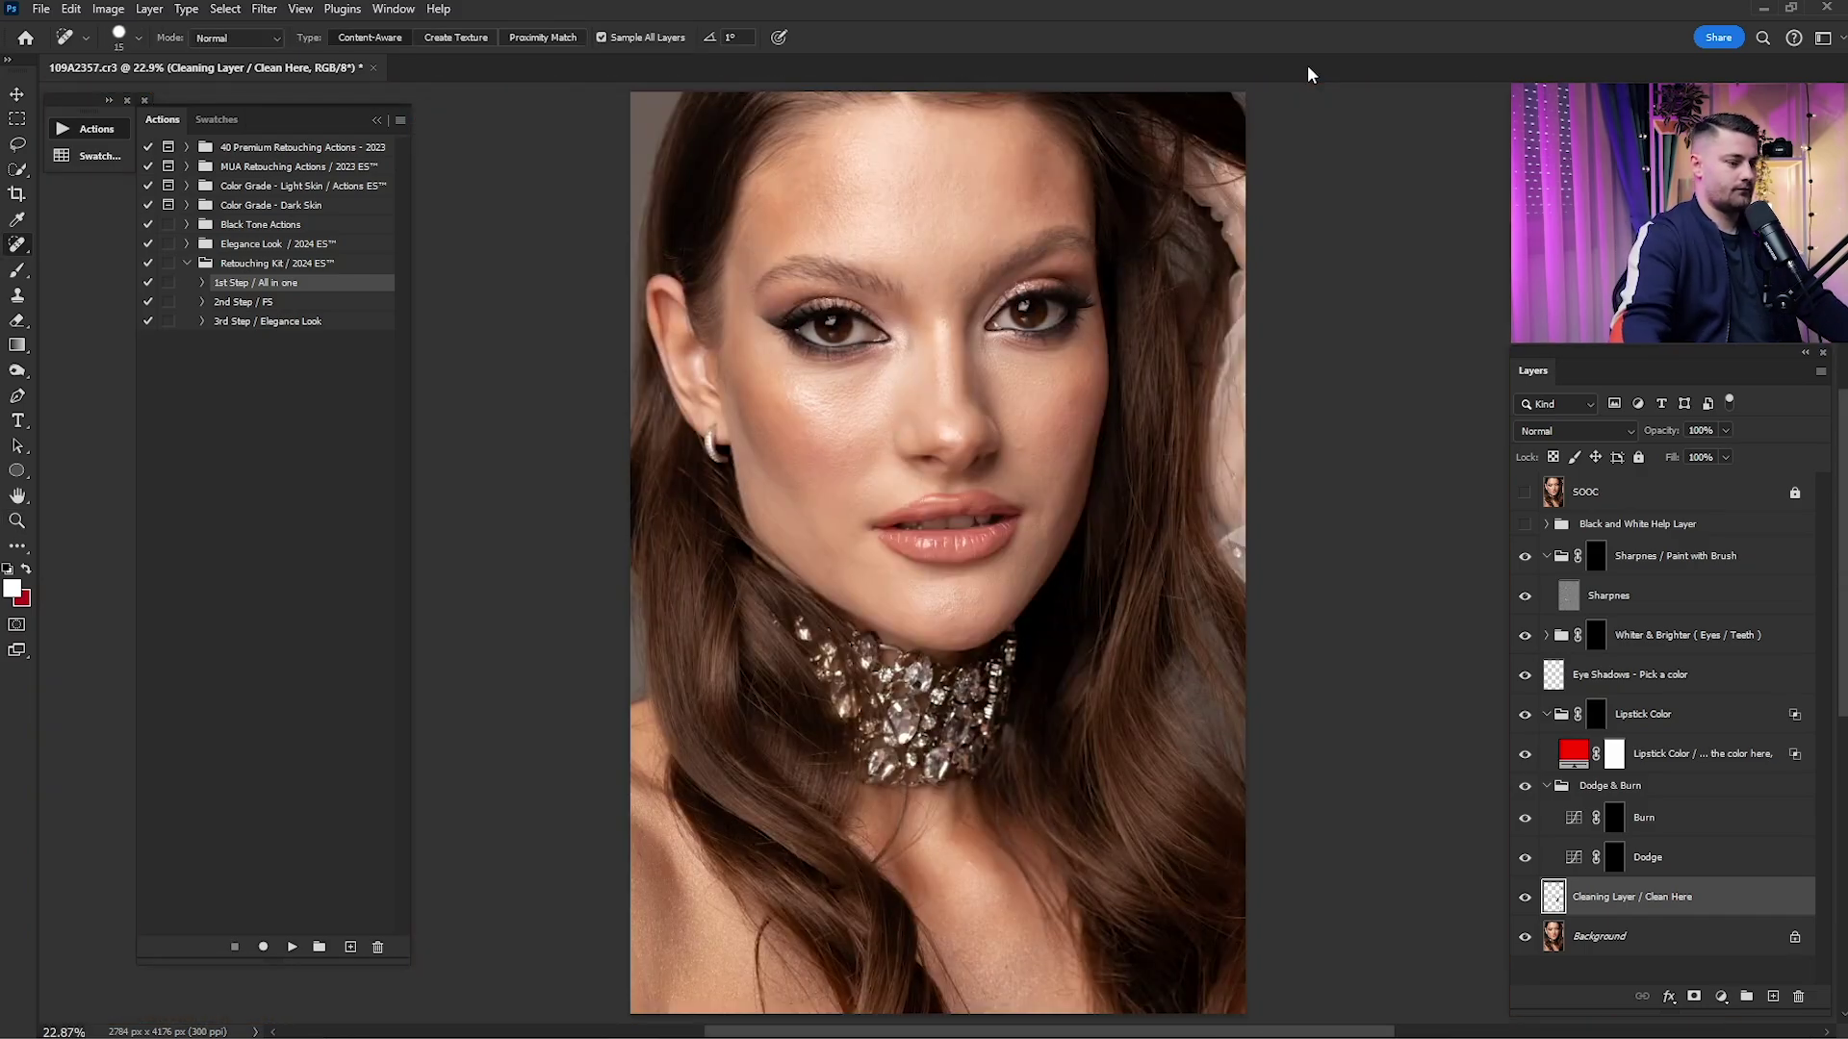
left_click(1525, 898)
left_click(1525, 899)
left_click(1525, 899)
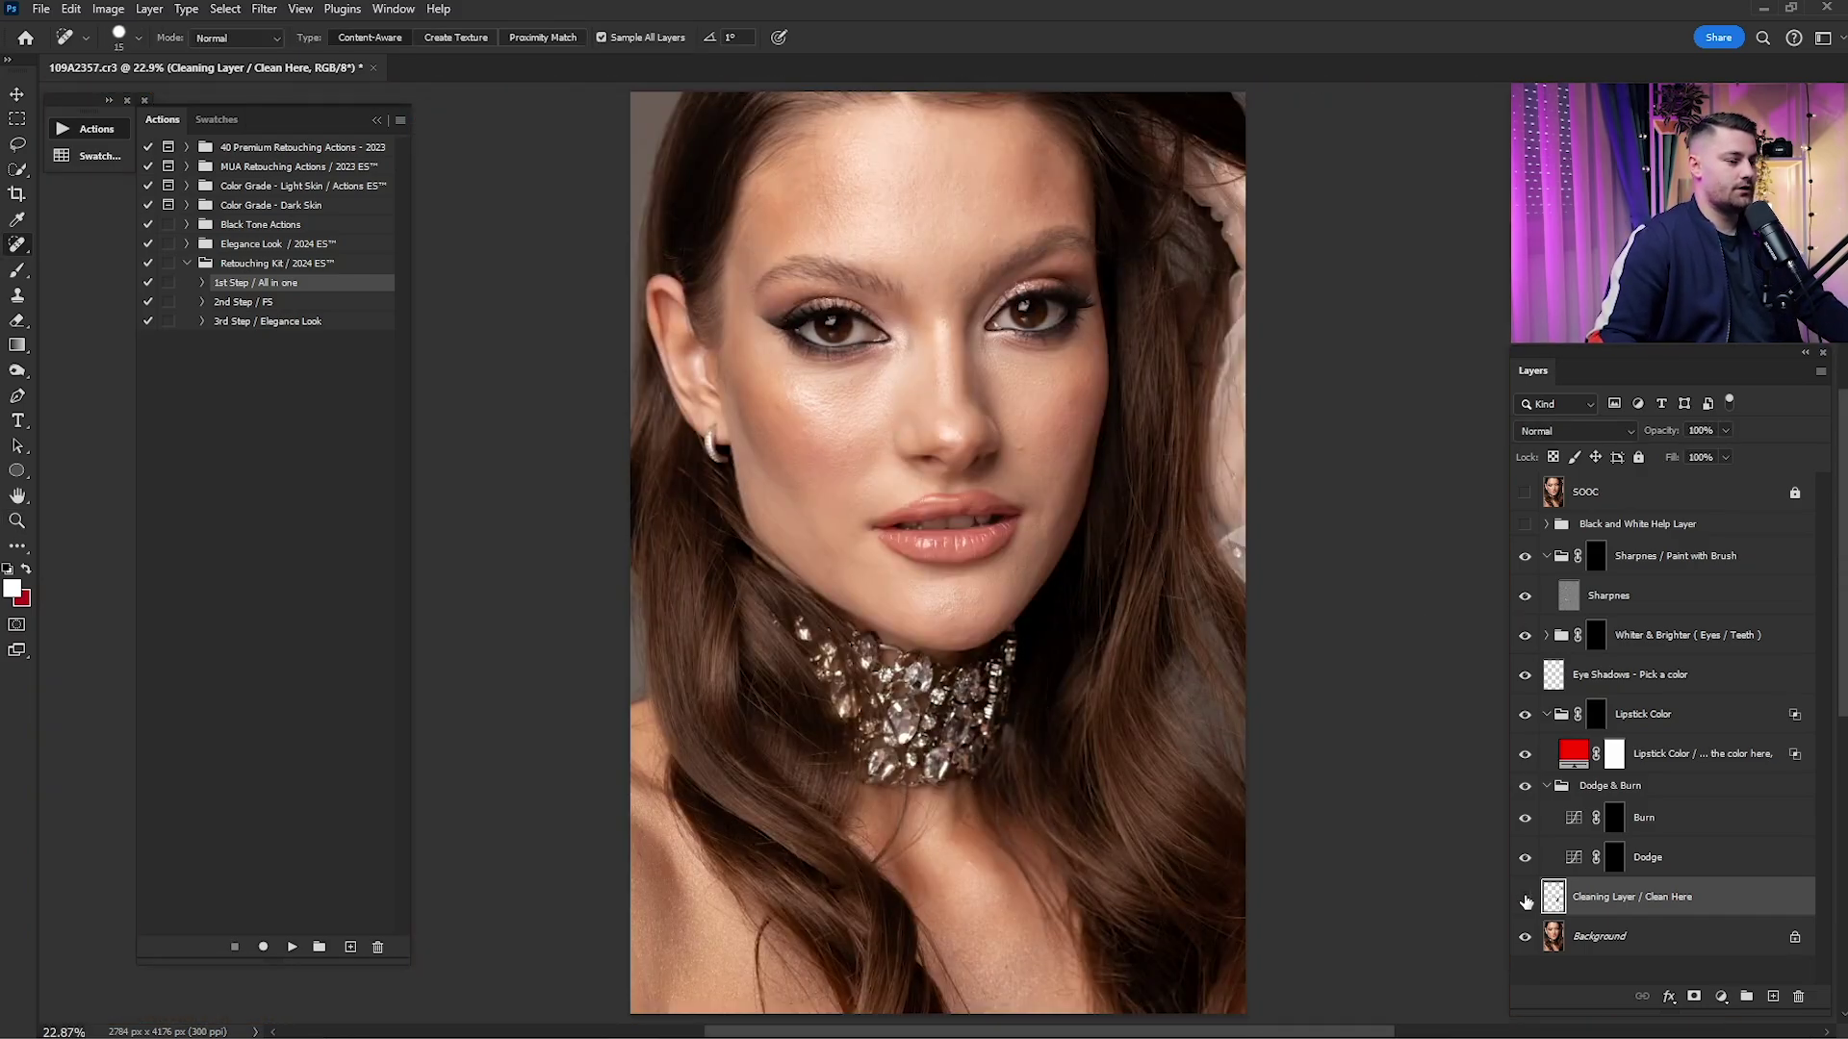
left_click(1525, 899)
left_click(1525, 899)
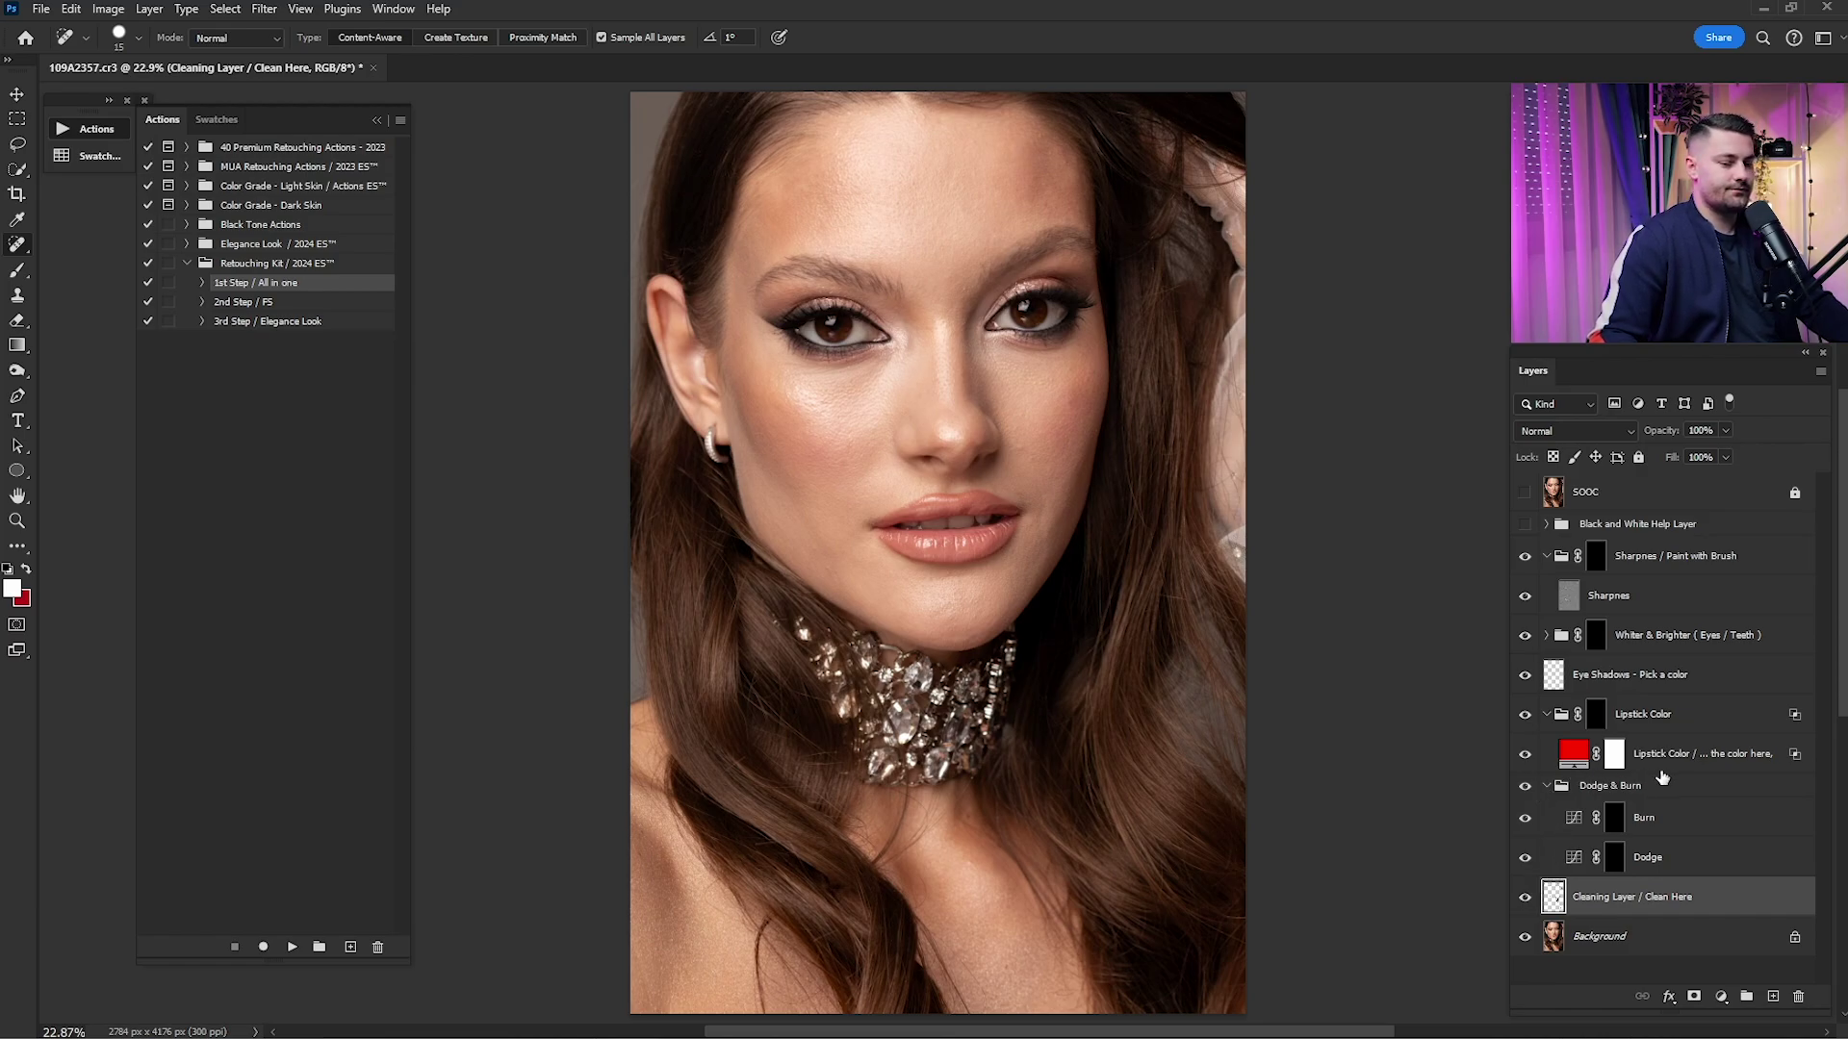
- Select the Dodge layer's mask and show the Black and White Help Layer group
left_click(1616, 858)
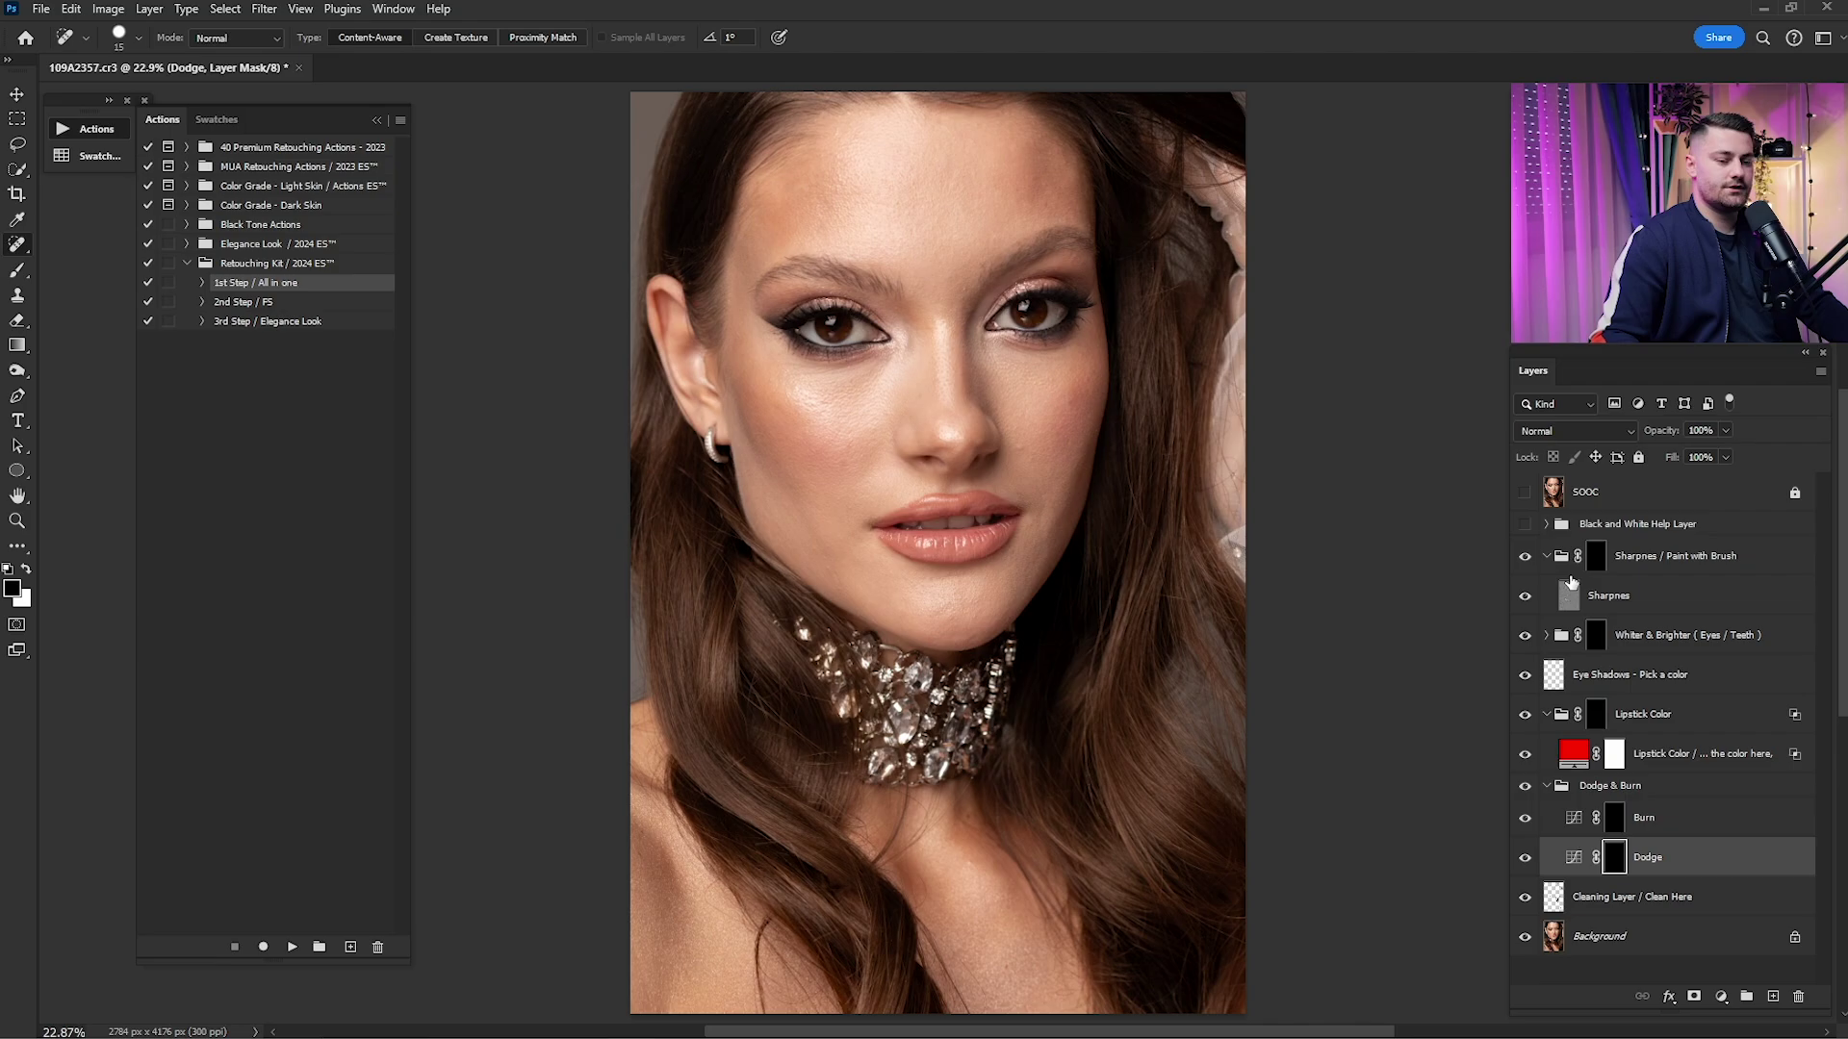
left_click(1524, 524)
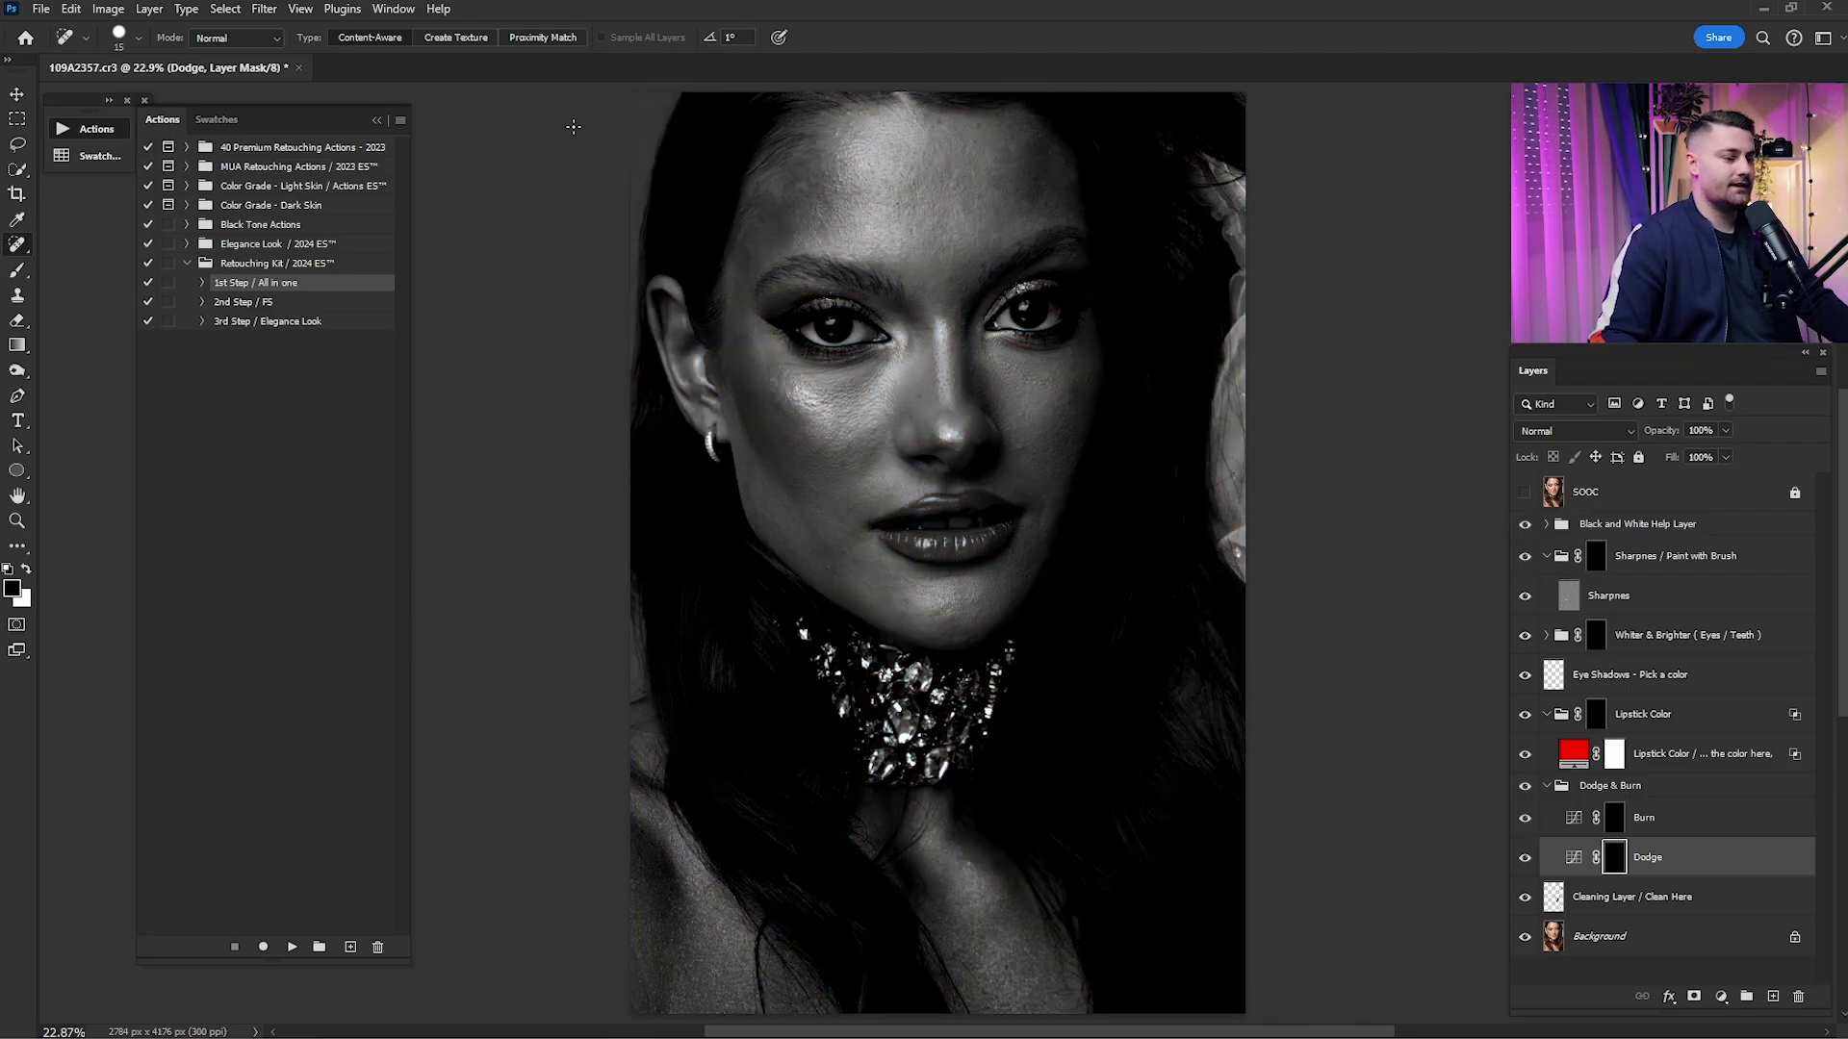
- Open a second window of 109A2357.cr3 and arrange both windows as 2-up Vertical
left_click(376, 121)
left_click(394, 9)
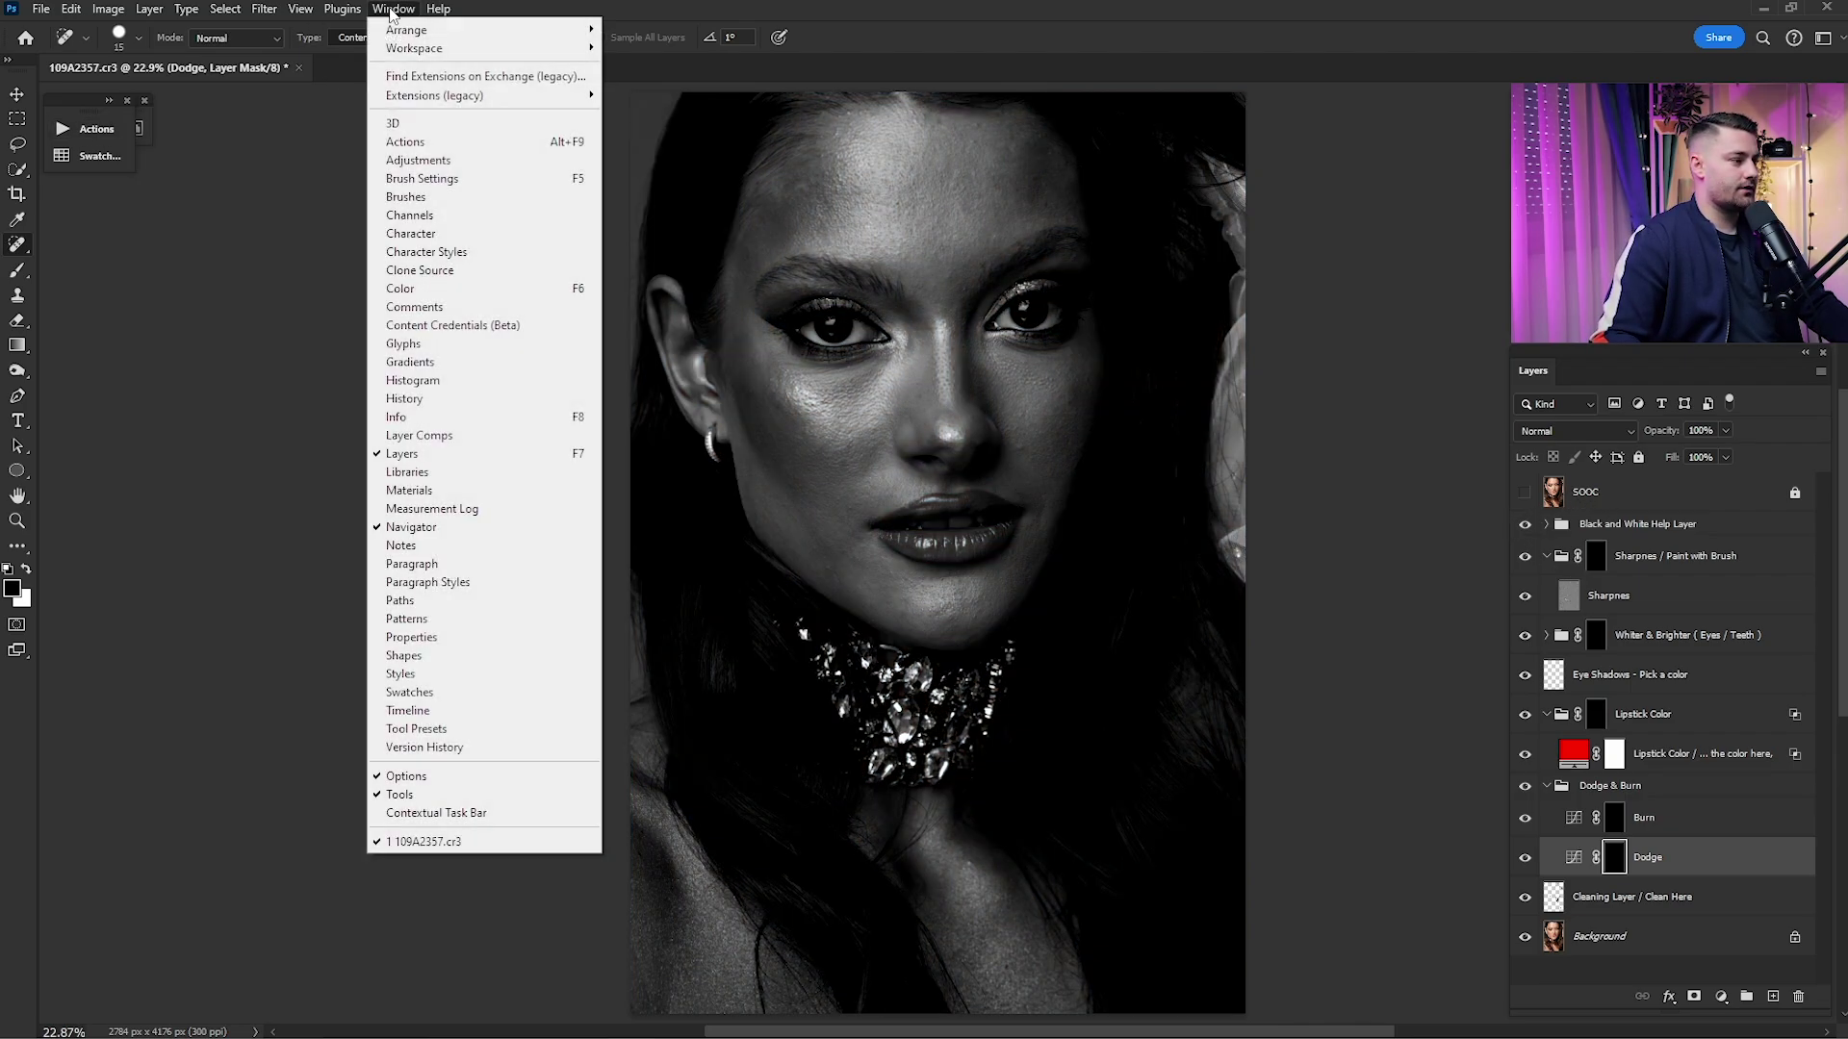
mouse_move(423, 30)
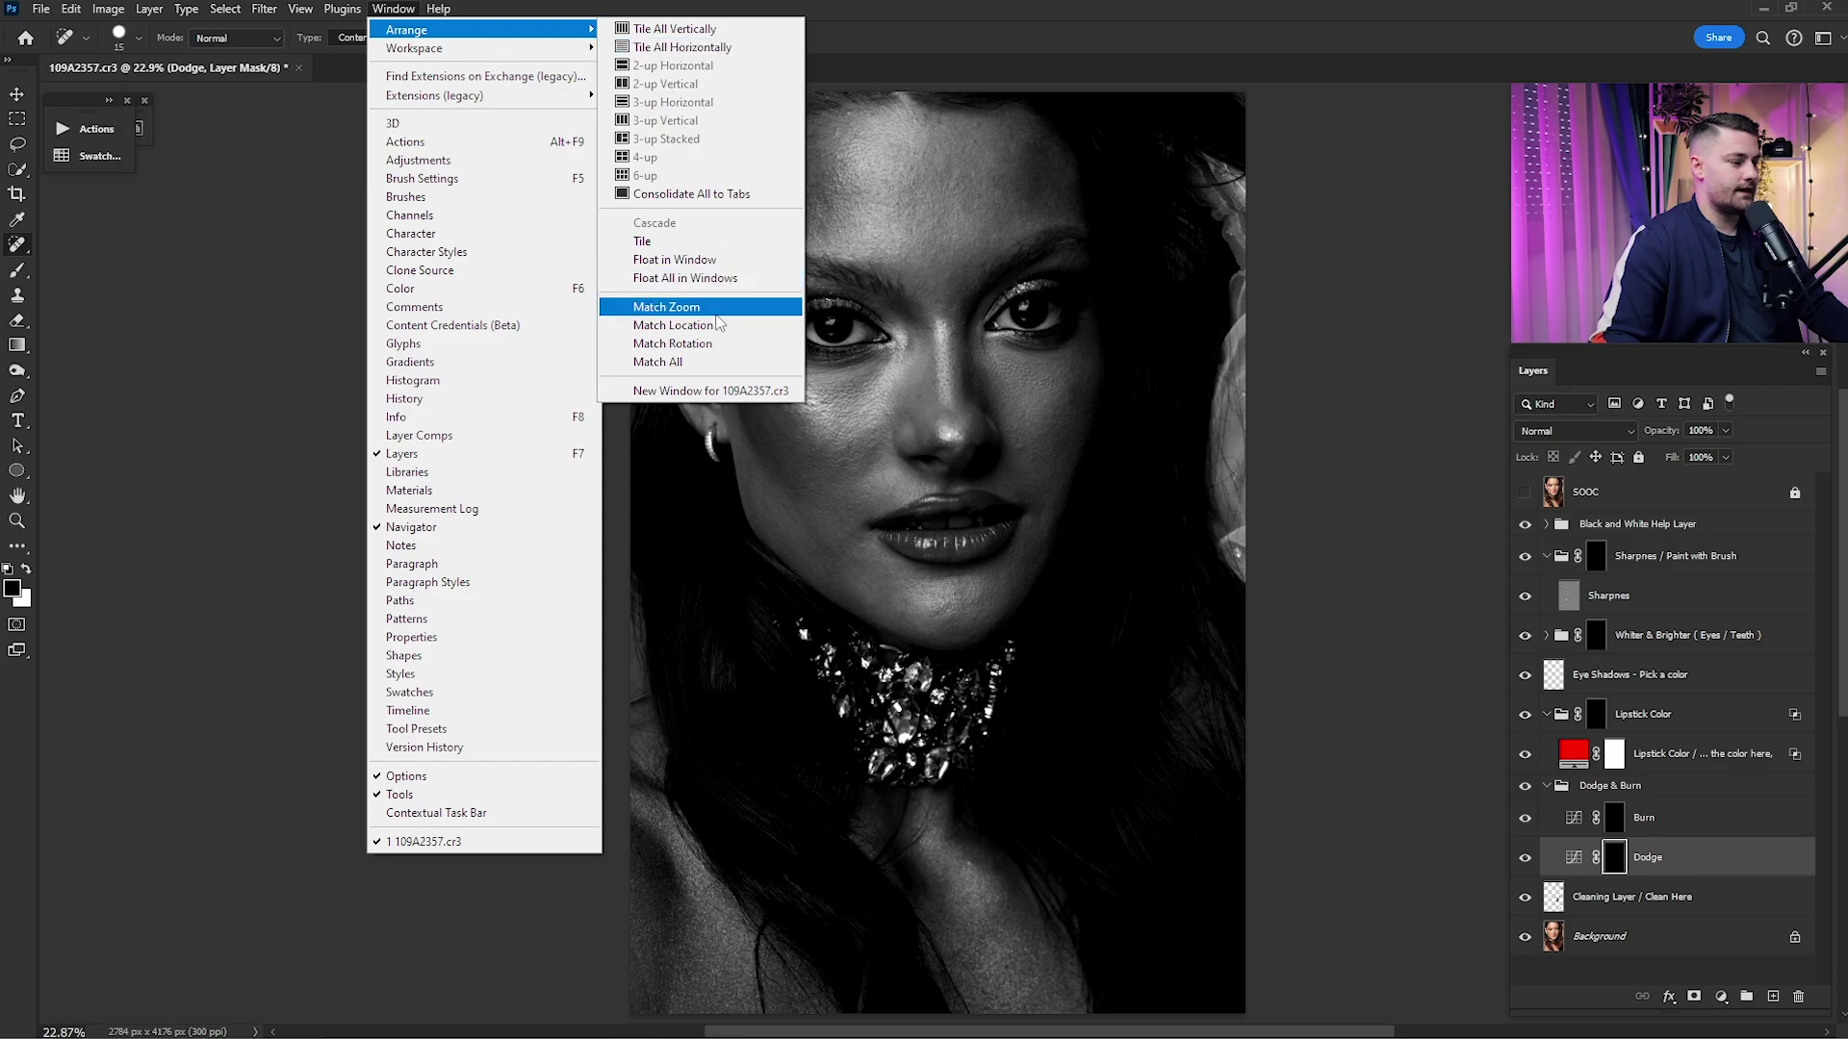
left_click(696, 392)
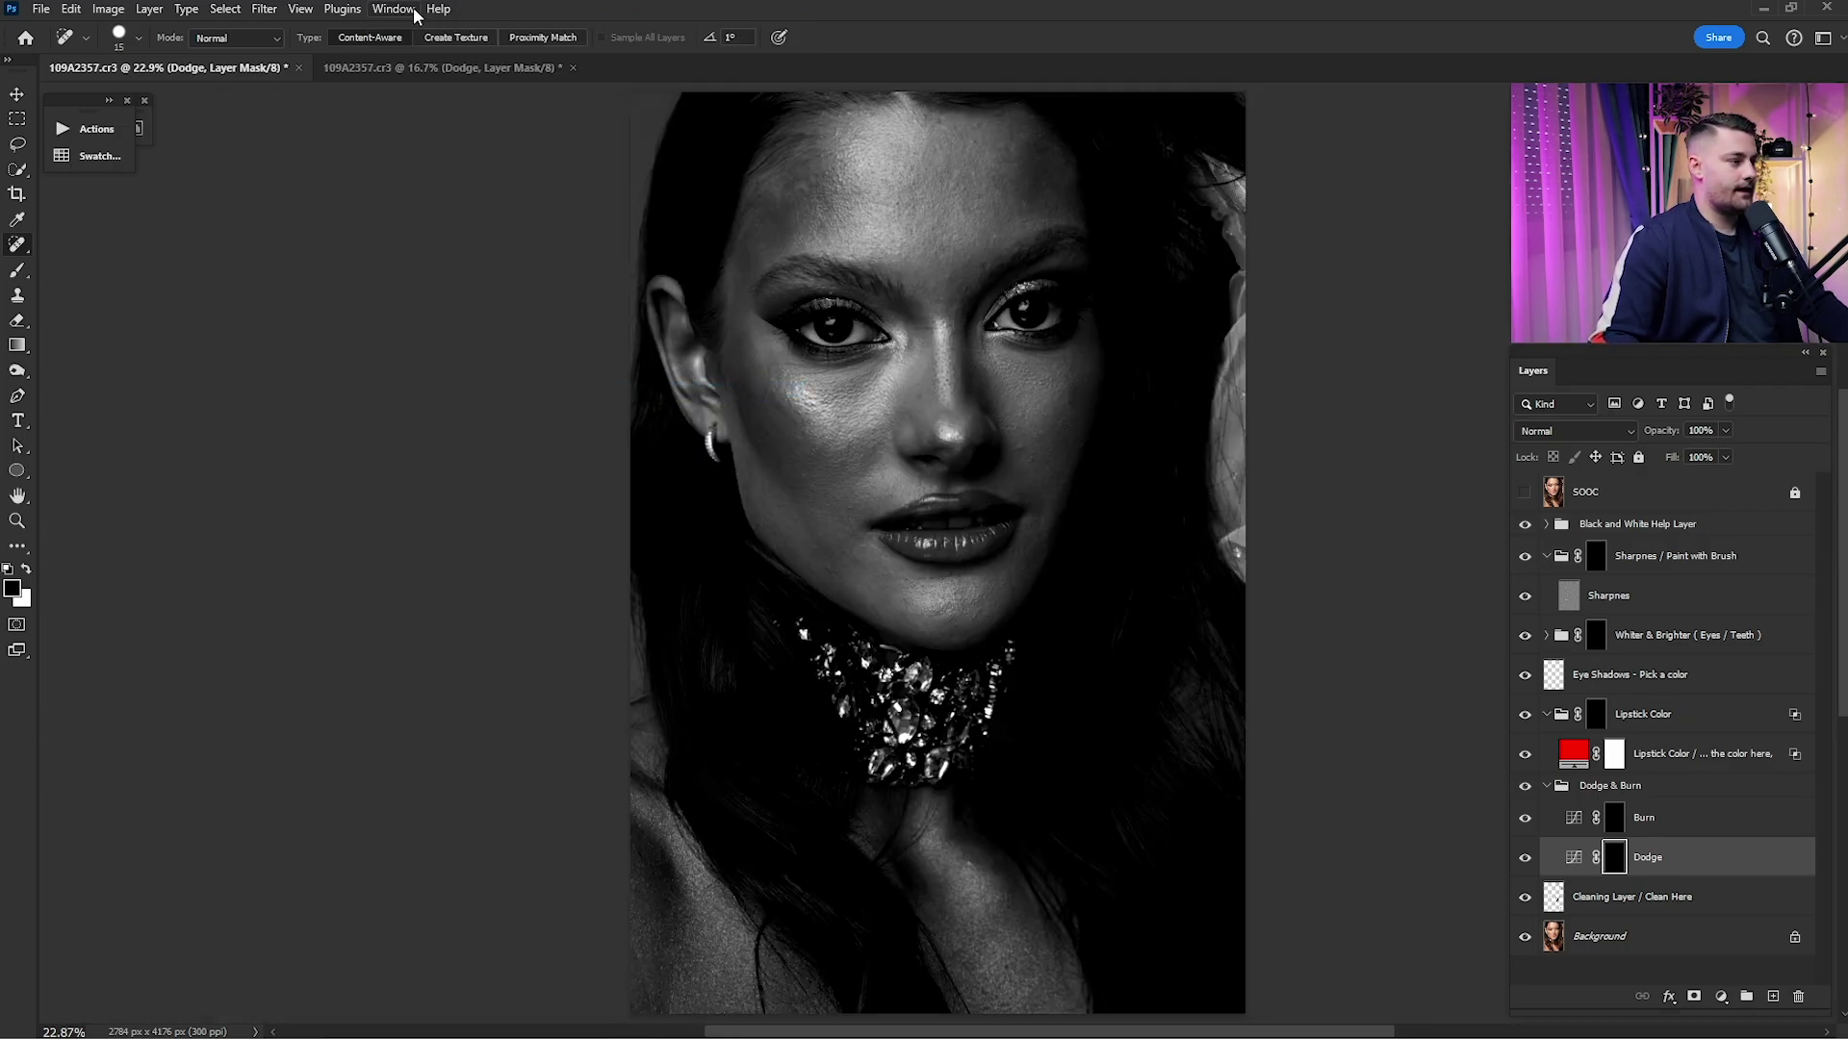
left_click(394, 9)
mouse_move(399, 29)
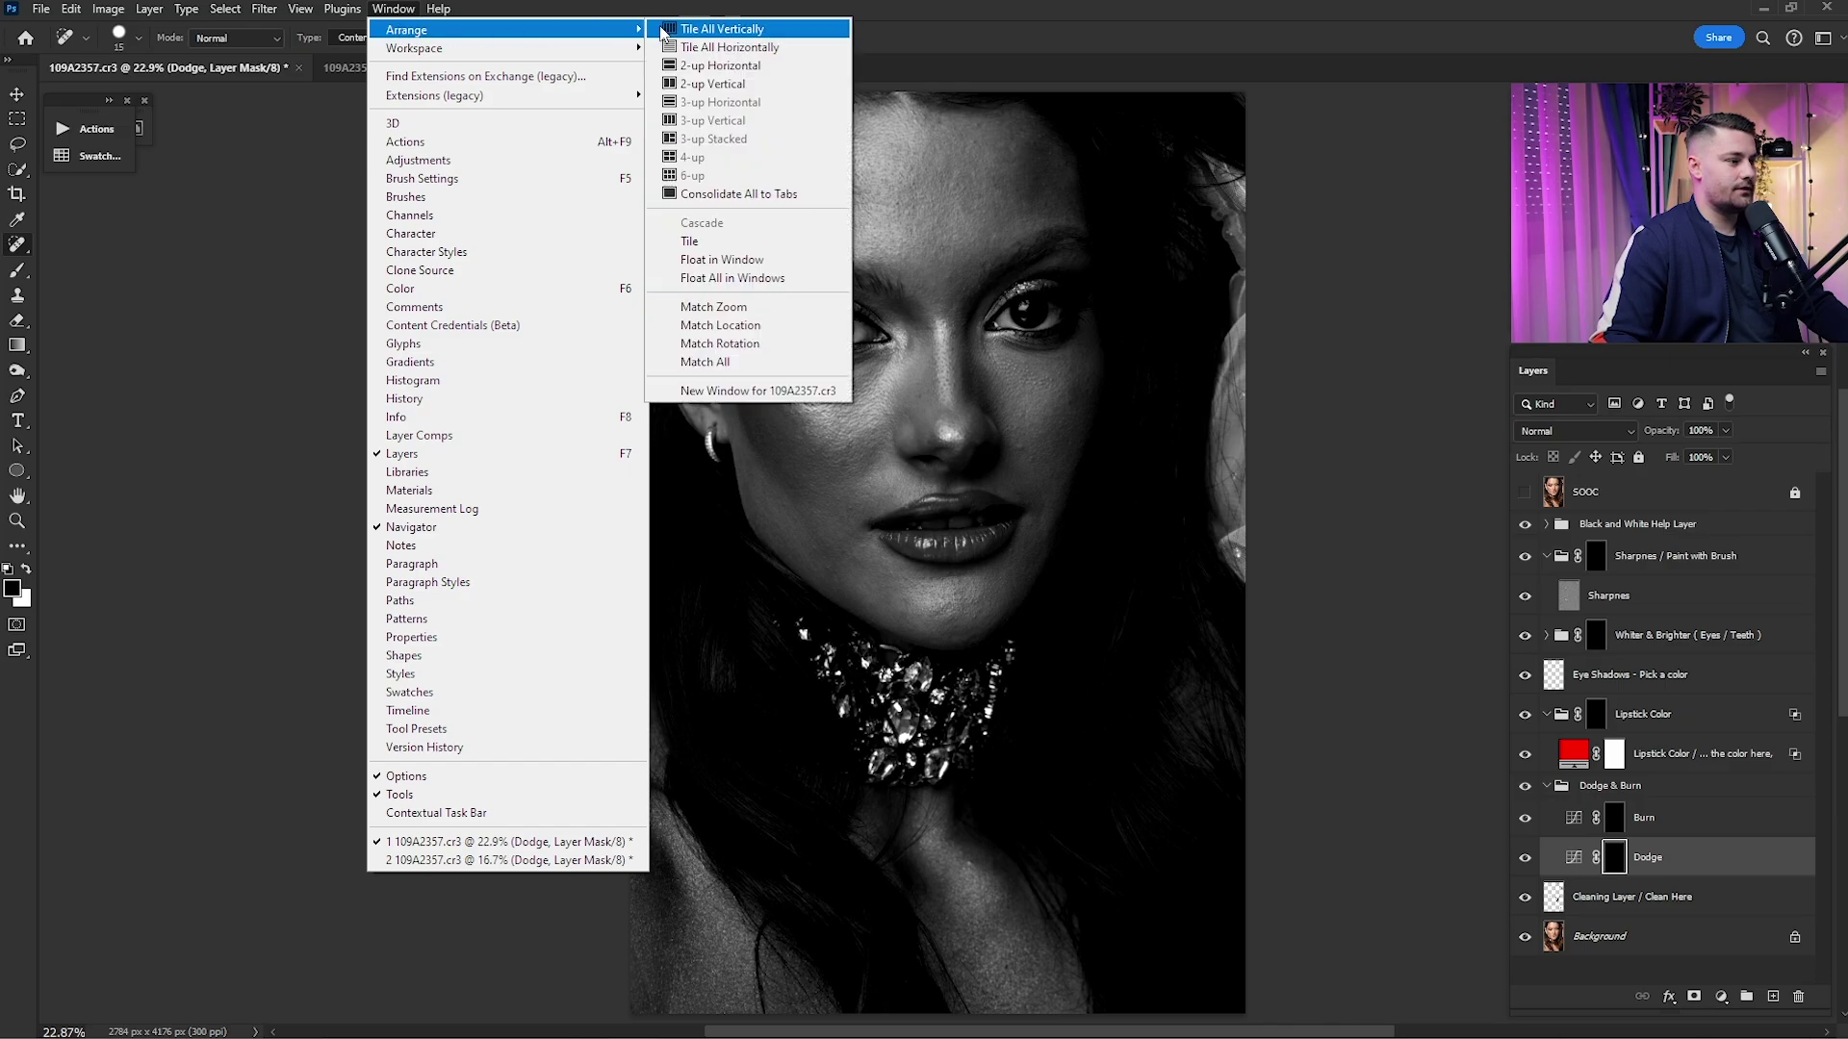
left_click(734, 90)
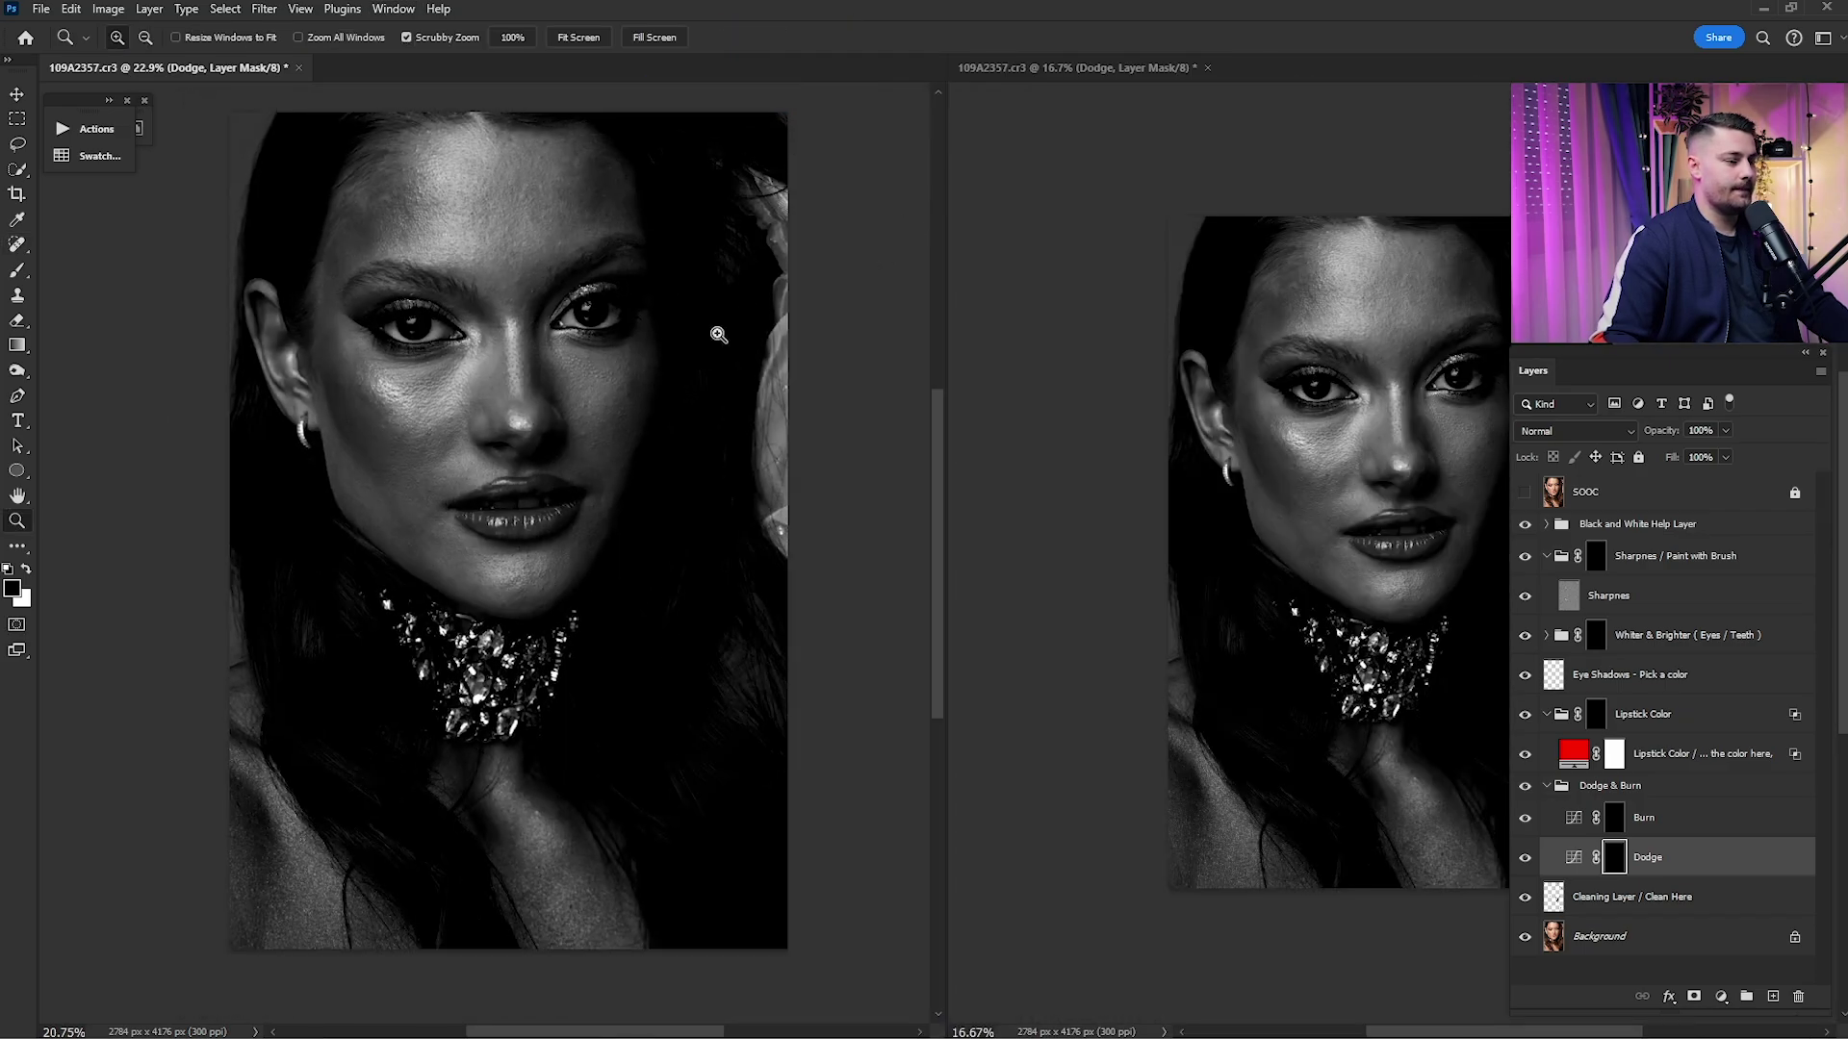
- Narrow the first window and scale its view to 16.4% so the whole portrait fits inside it
key("z")
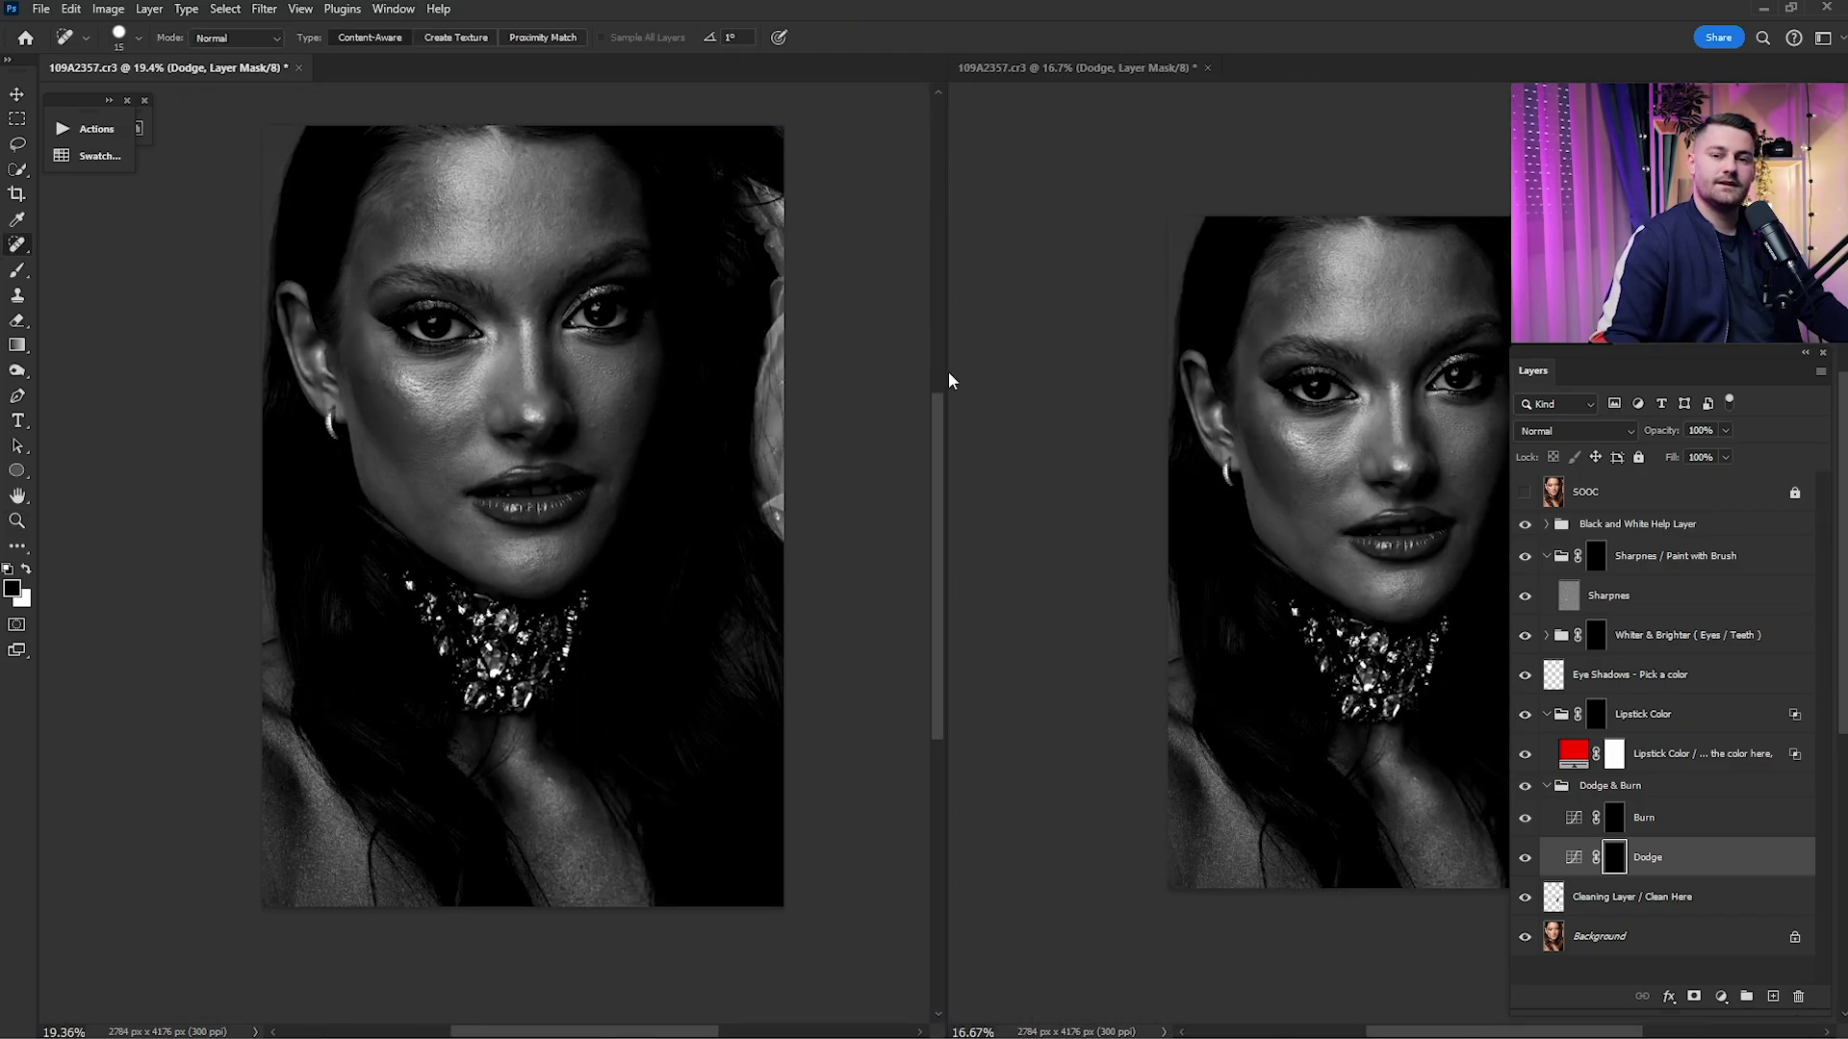
key("j")
mouse_move(947, 372)
left_mouse_down()
mouse_move(745, 385)
mouse_move(741, 449)
mouse_move(733, 430)
mouse_move(684, 430)
left_mouse_up()
key("z")
left_click_drag(553, 452, 495, 477)
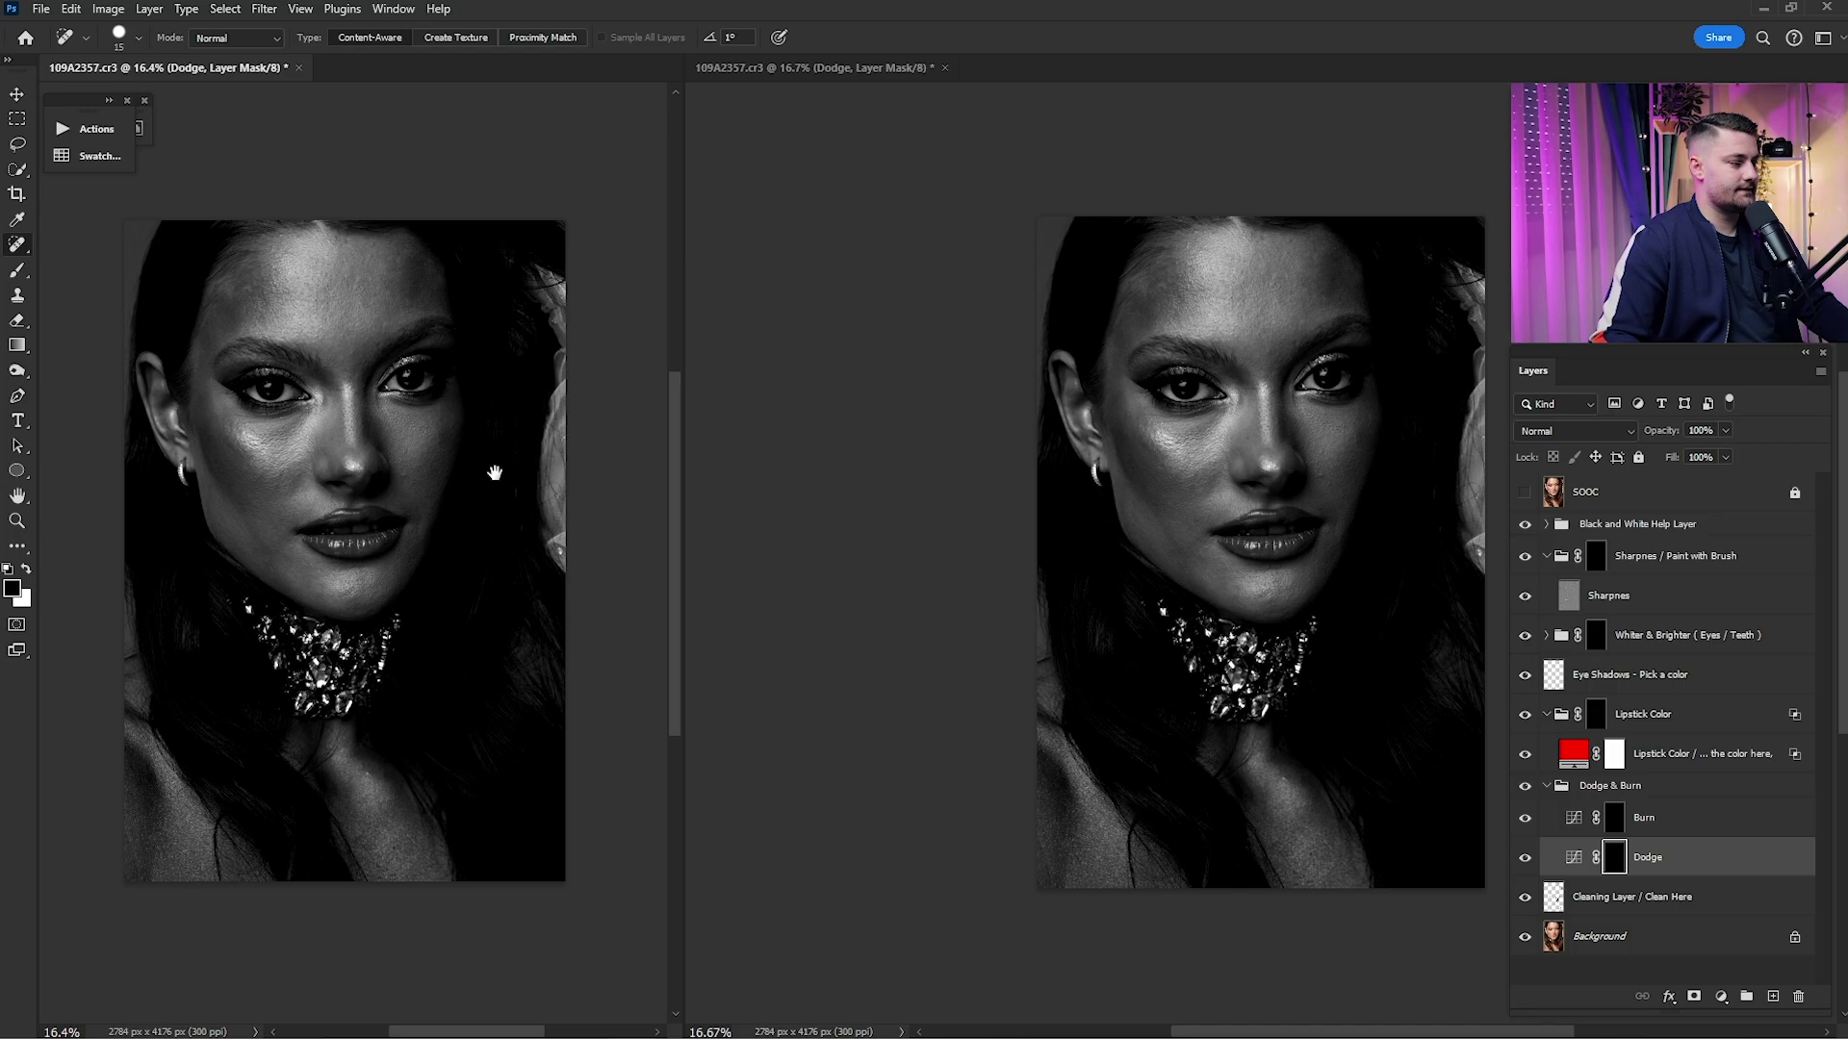
key("j")
- Set up a white Brush with 100% opacity and 1% flow for painting the forehead in the second window
mouse_move(1237, 441)
left_mouse_down()
mouse_move(1051, 412)
mouse_move(1176, 416)
left_mouse_up()
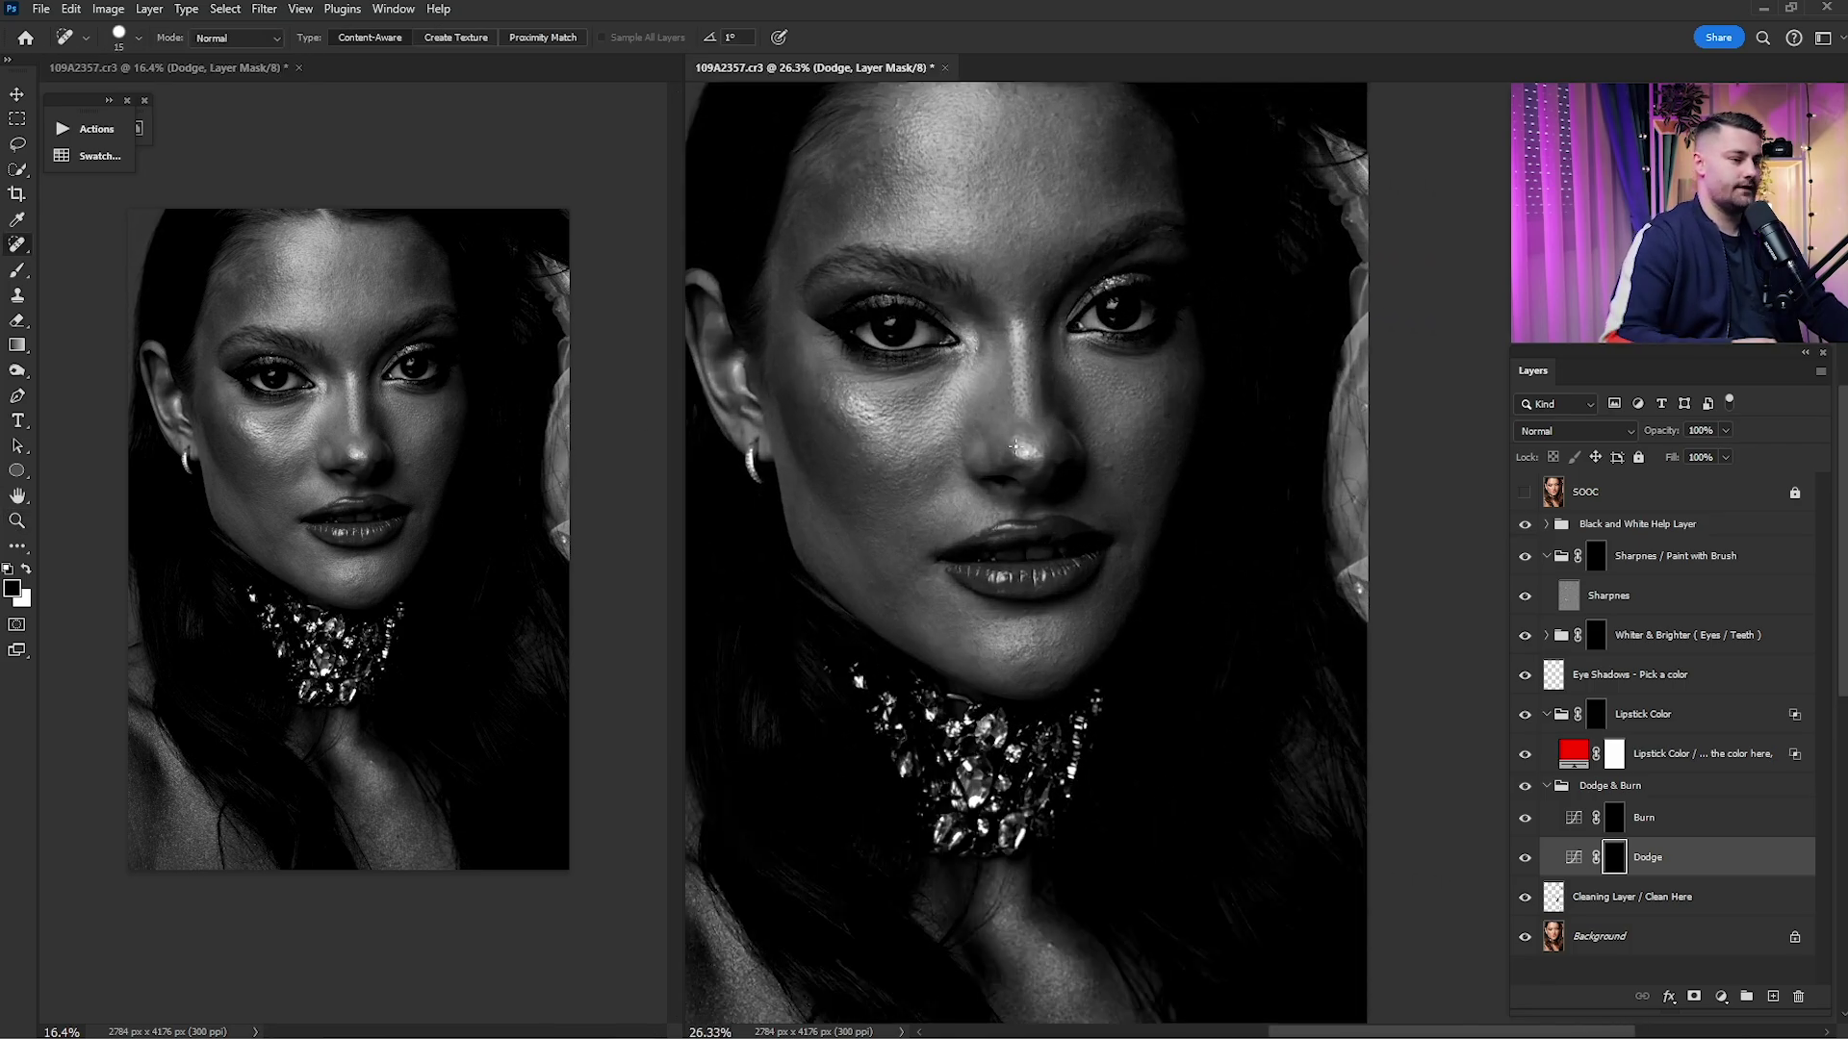
left_click_drag(906, 222, 985, 309)
left_click_drag(859, 137, 1179, 366)
left_click_drag(1039, 374, 1141, 433)
left_click_drag(1141, 433, 1087, 361)
left_click_drag(1107, 357, 1111, 397)
key("b")
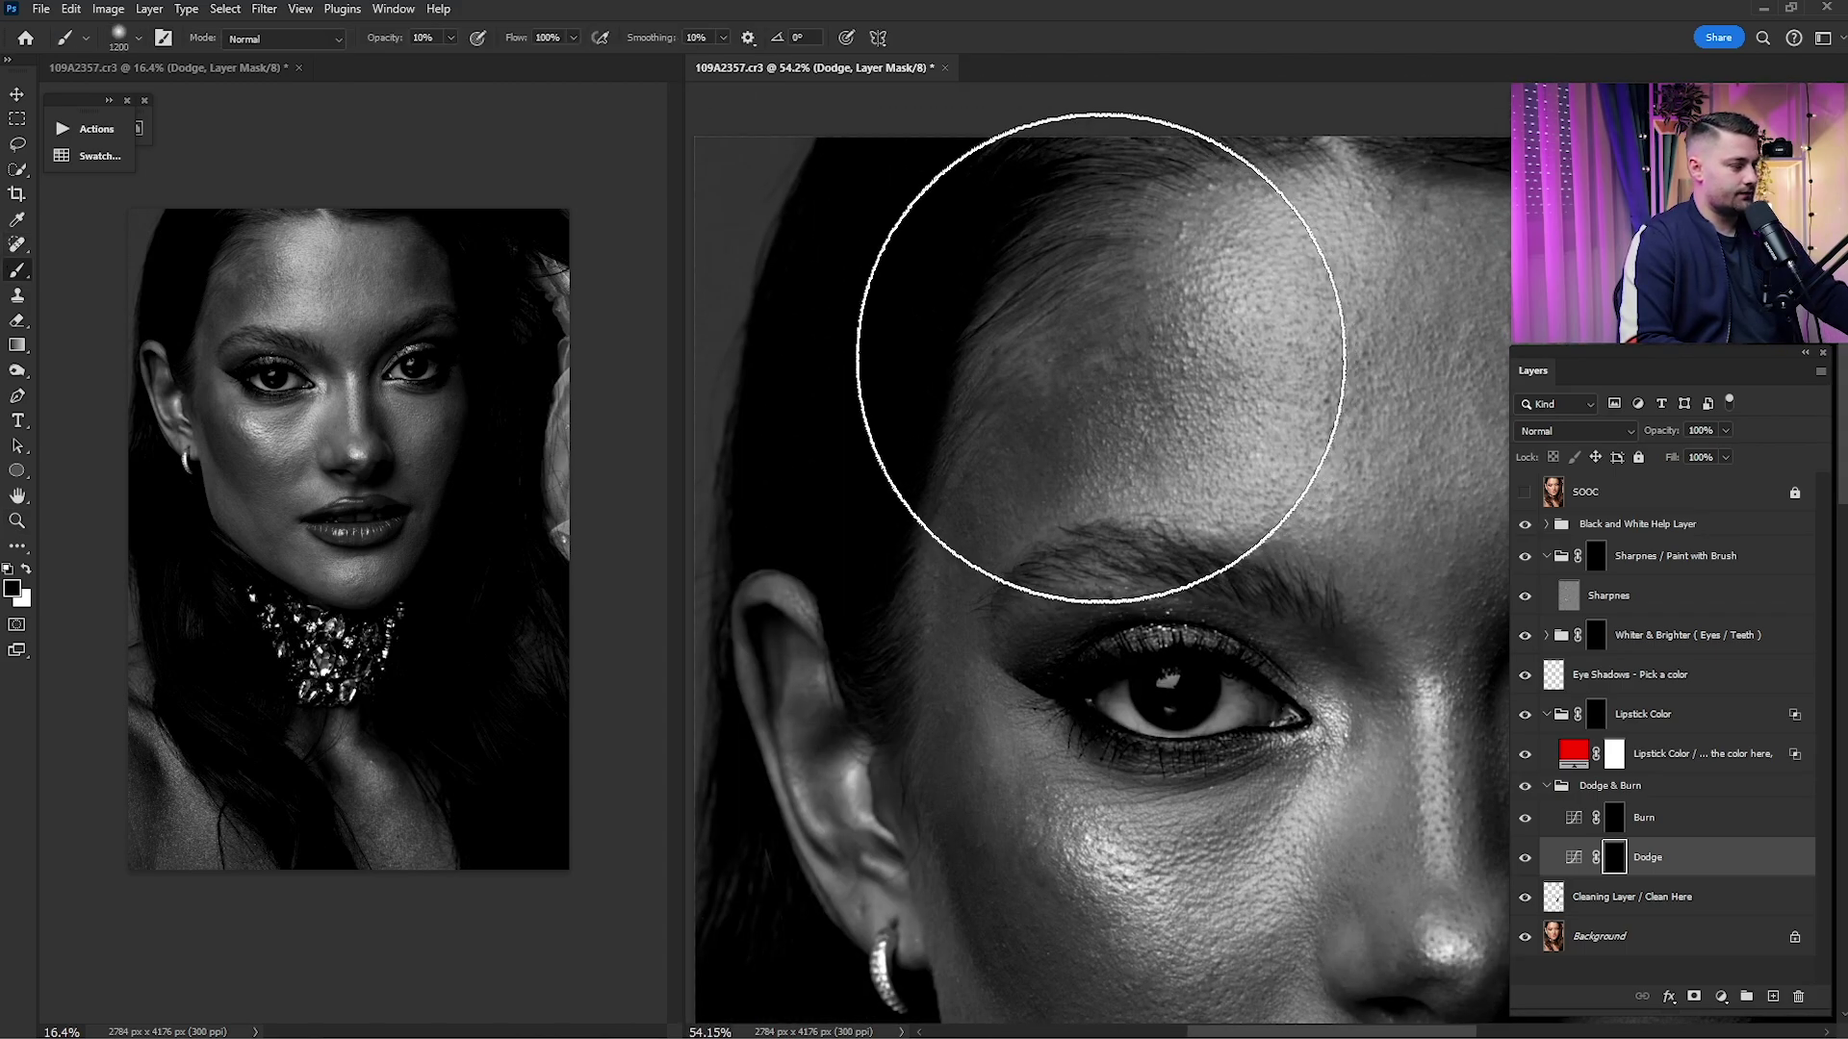
key("x")
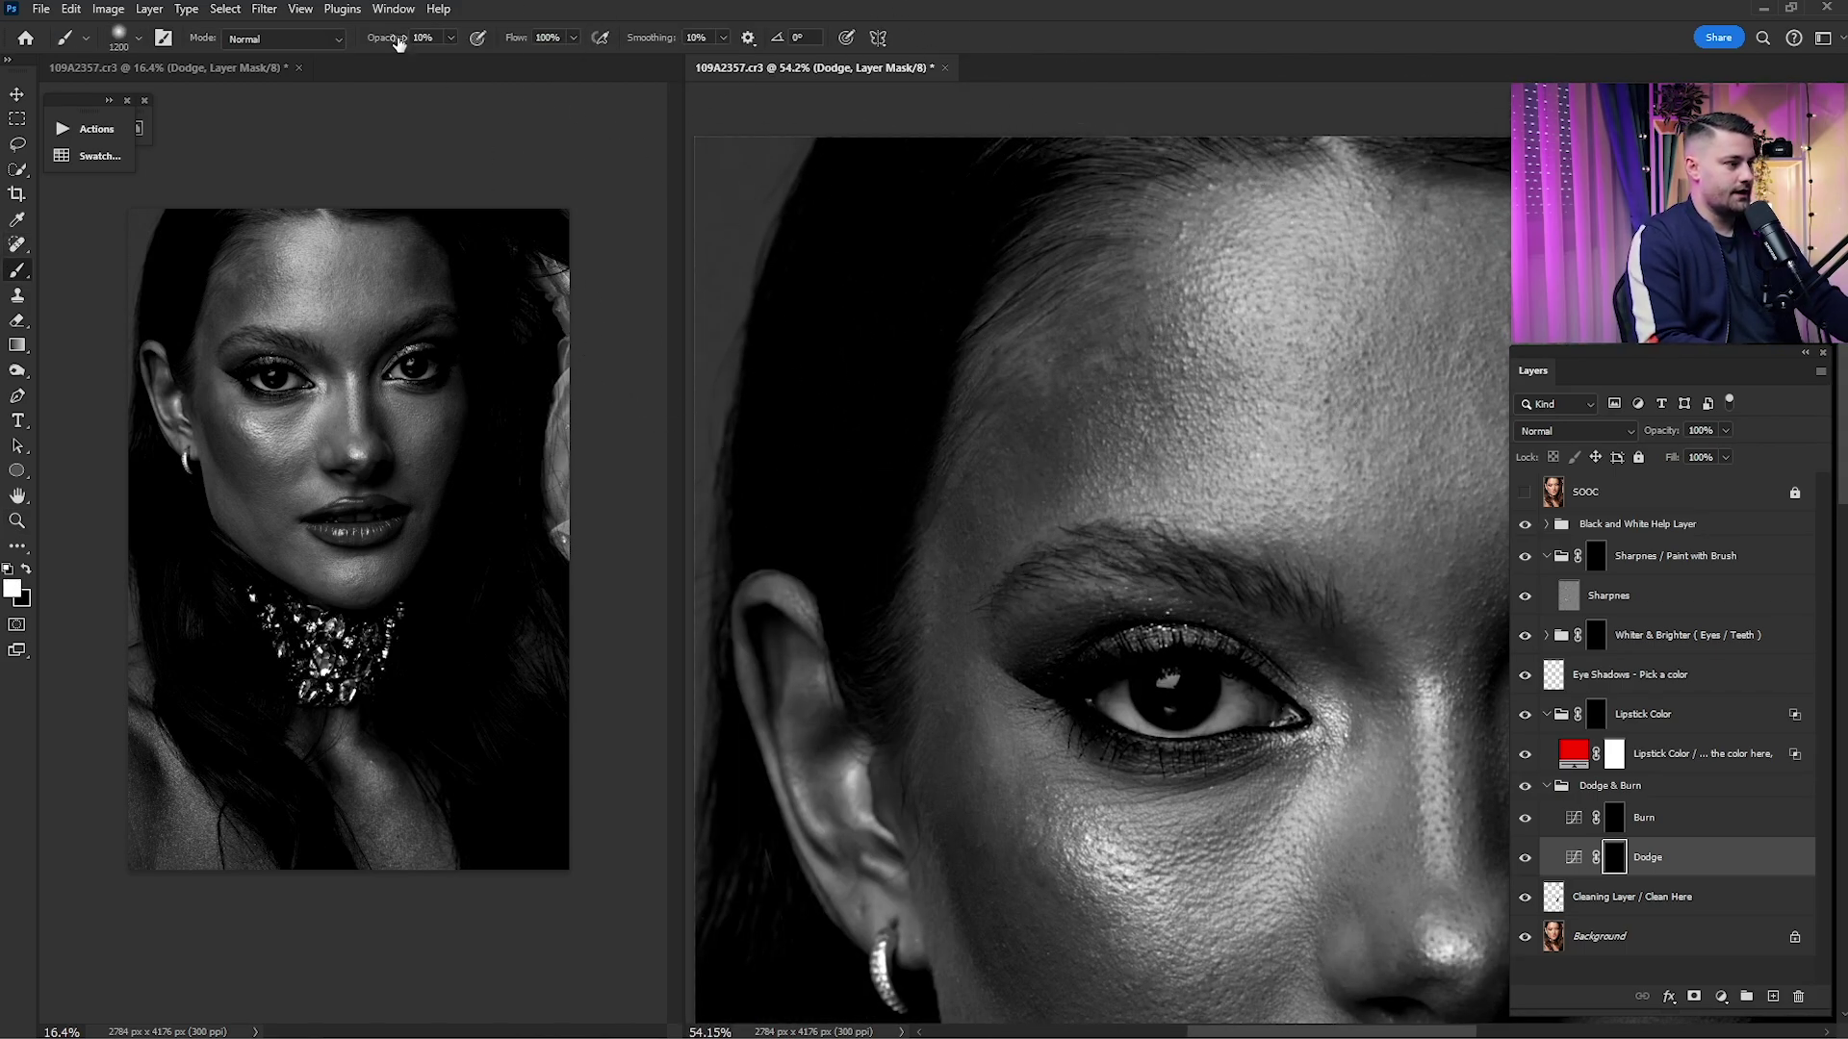
type("1")
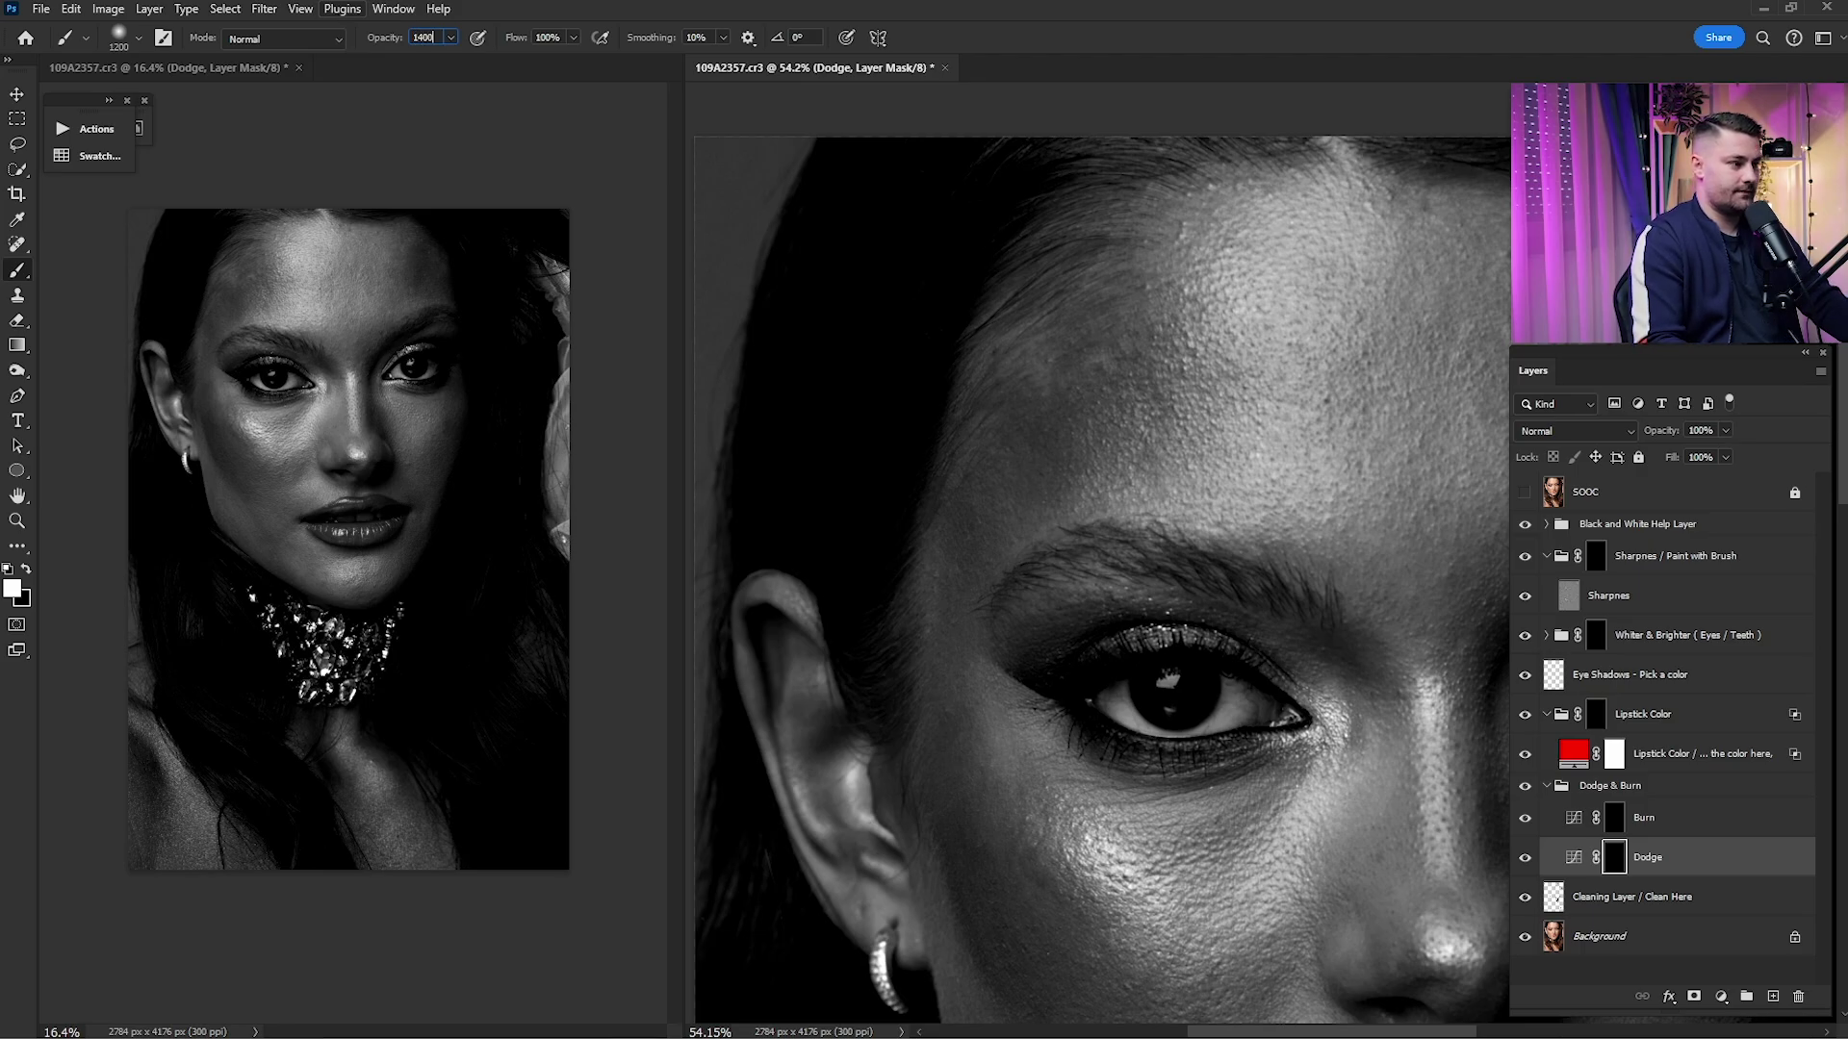
type("400")
key("Return")
key("Return")
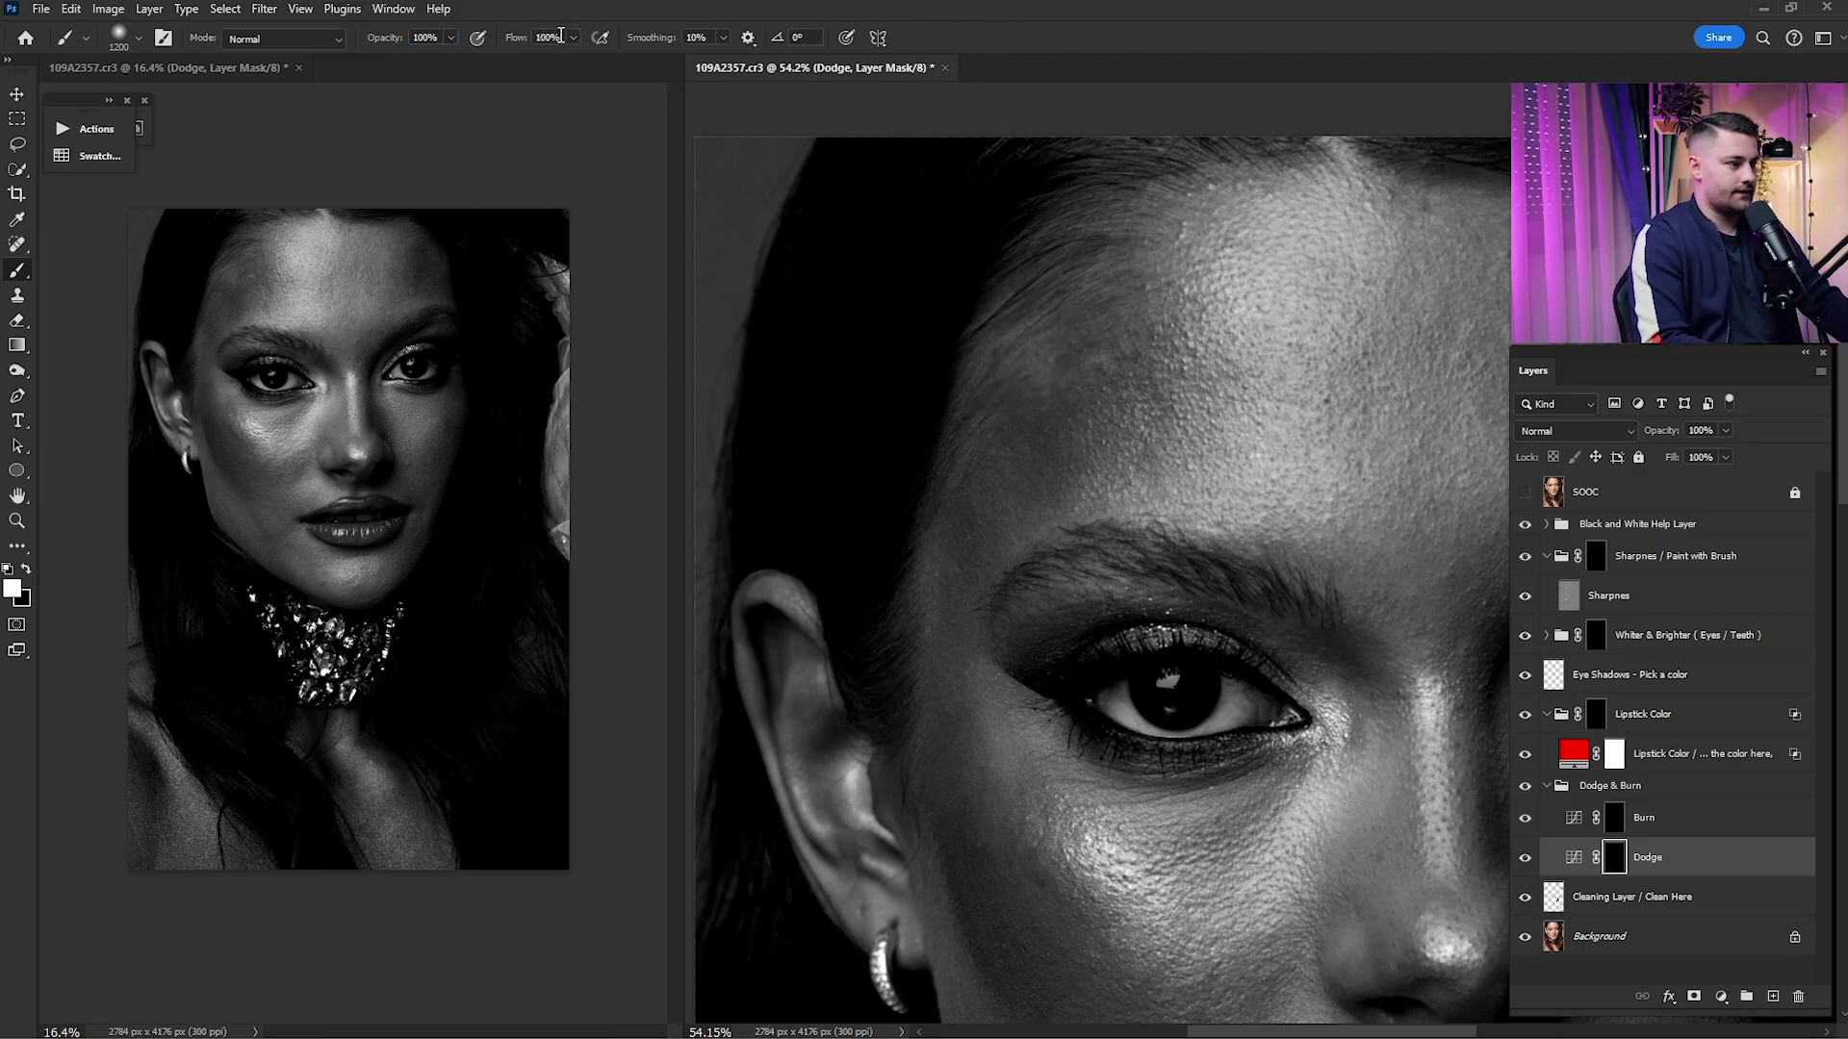
key("Return")
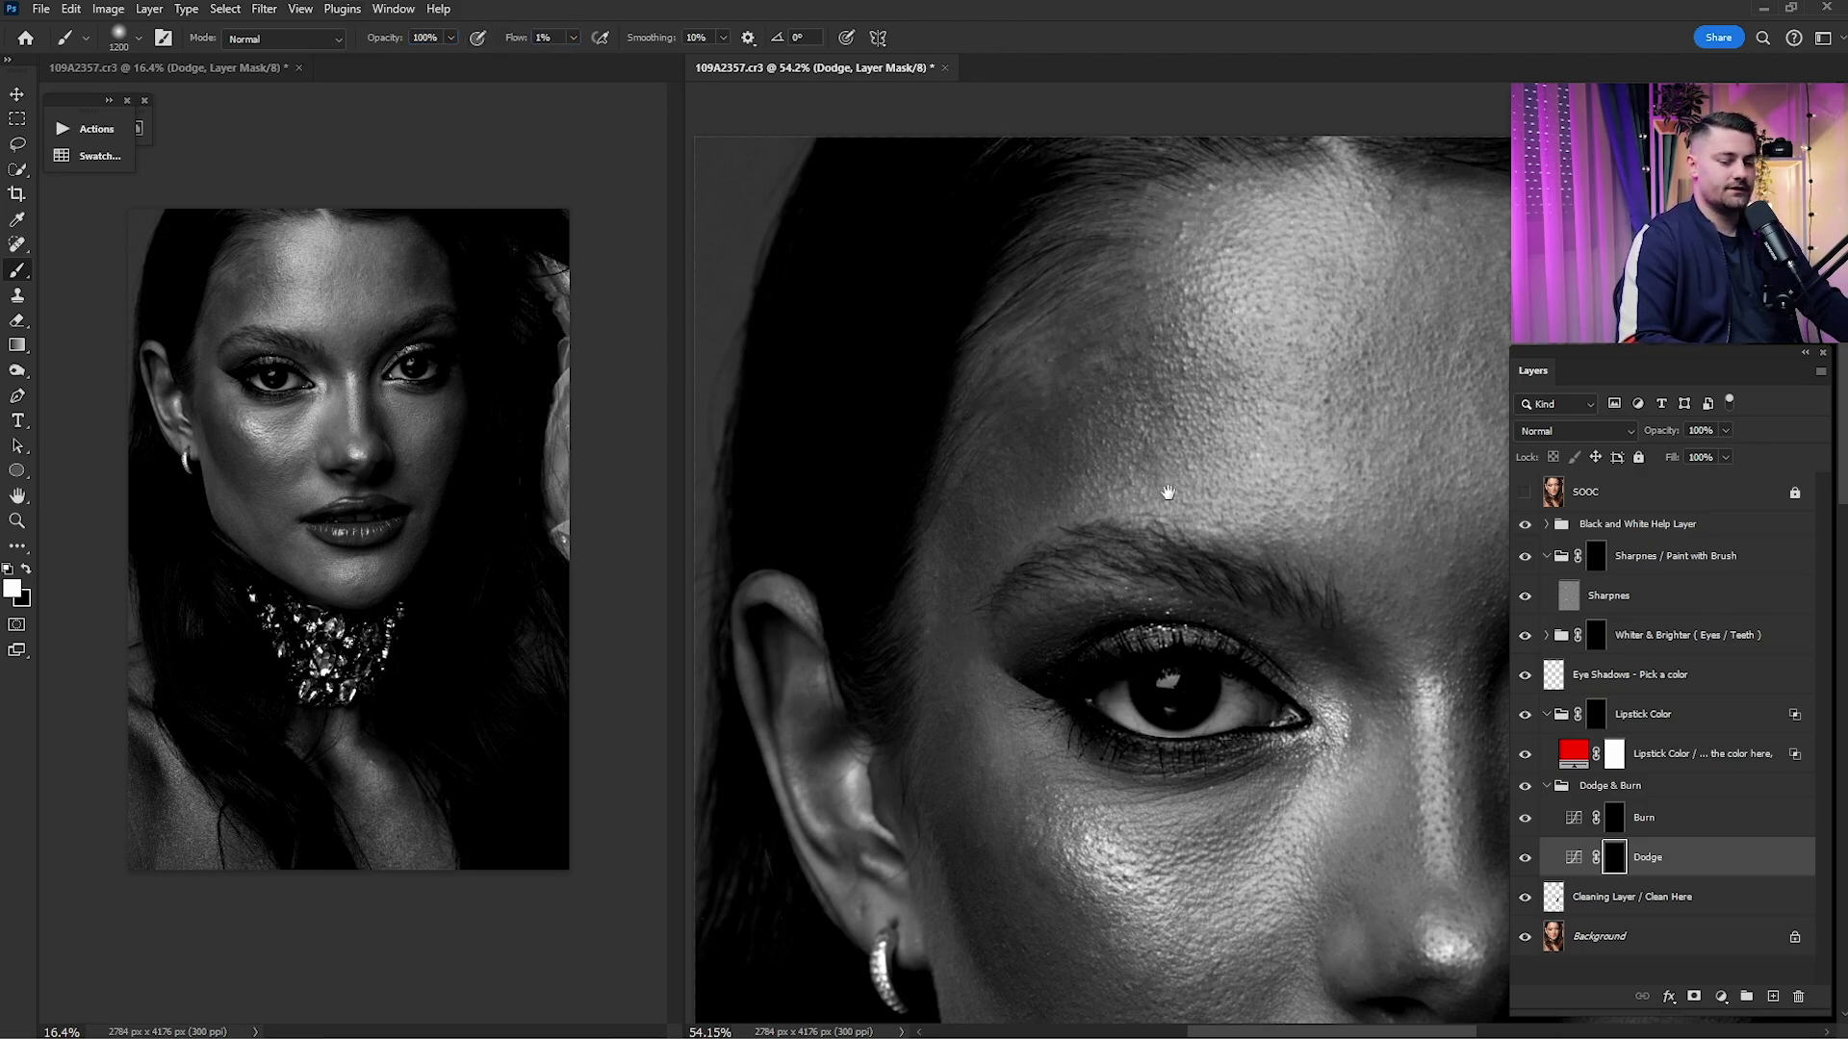
- Reduce the brush size to 100 for dodging the dark patches on the forehead
left_click_drag(1167, 492, 1050, 475)
key("bracketleft")
key("bracketleft")
key("bracketleft")
key("bracketleft")
key("bracketleft")
key("bracketleft")
key("bracketleft")
key("bracketleft")
key("bracketleft")
key("bracketleft")
key("bracketleft")
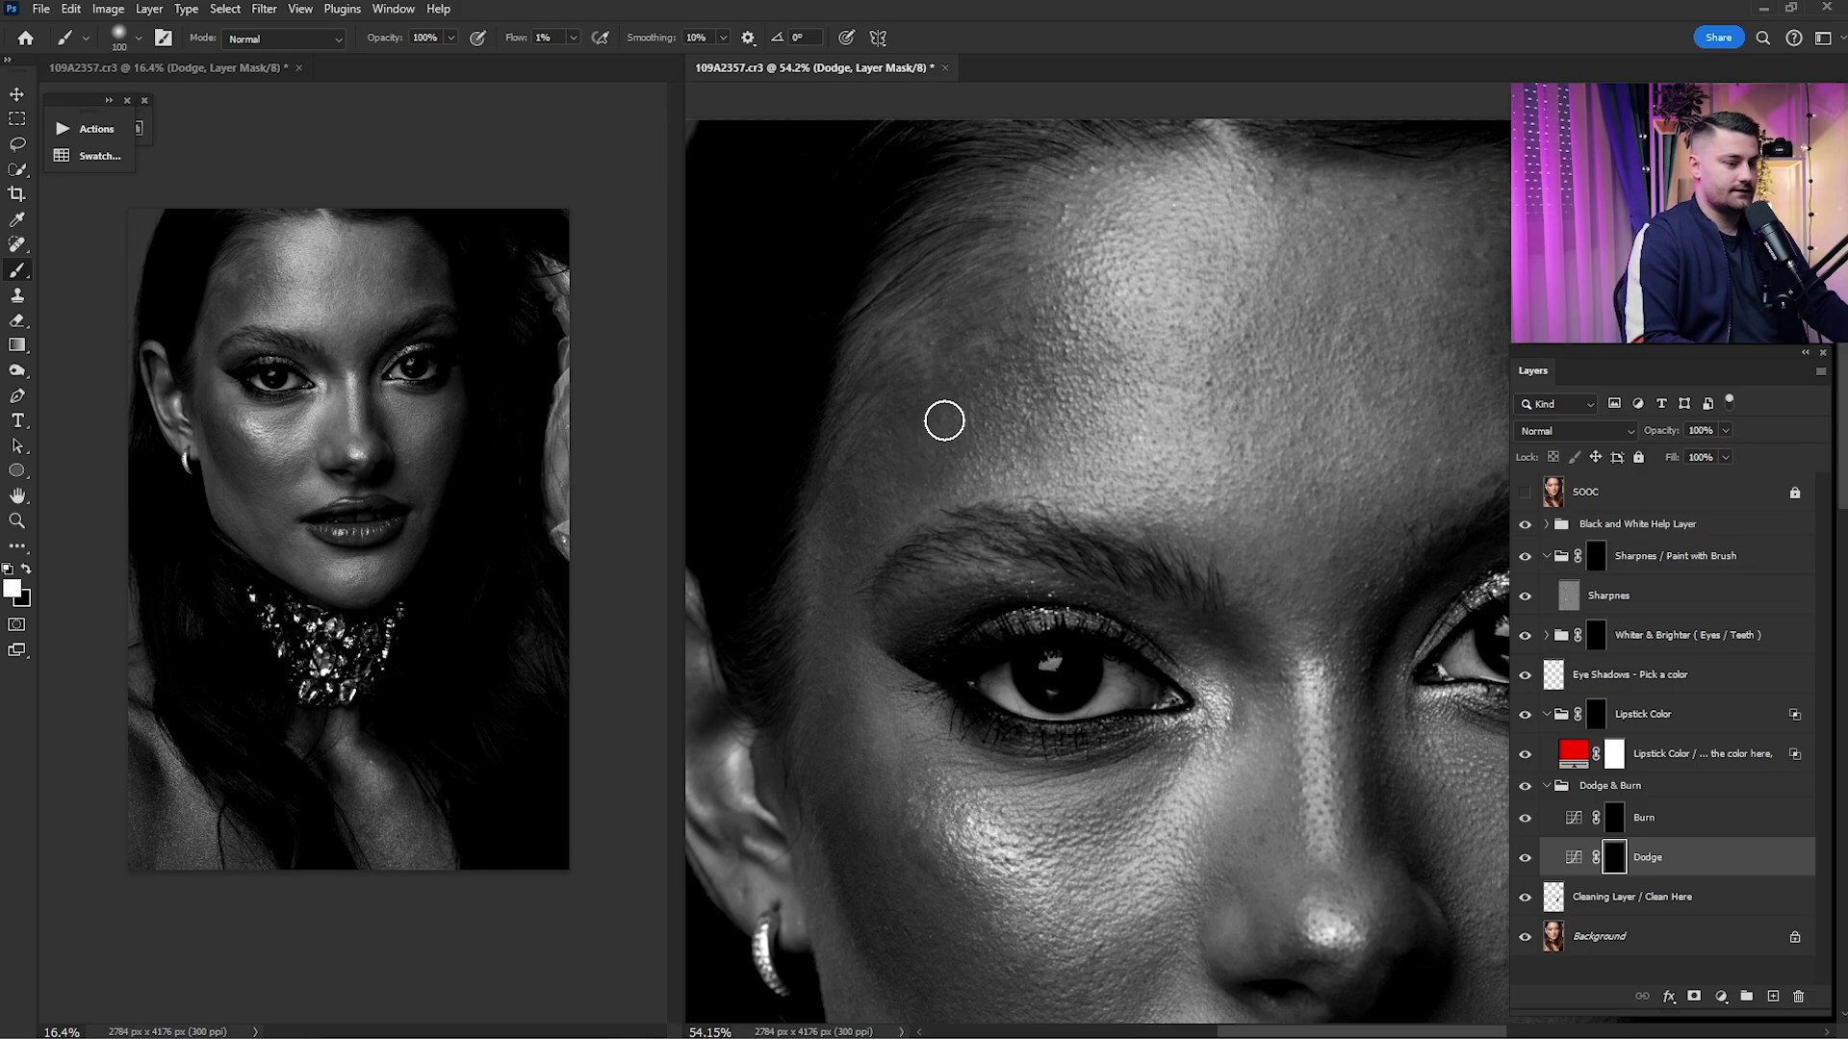
- Toggle the Dodge layer's visibility to check its effect on the forehead
left_click(1526, 857)
left_click(1526, 858)
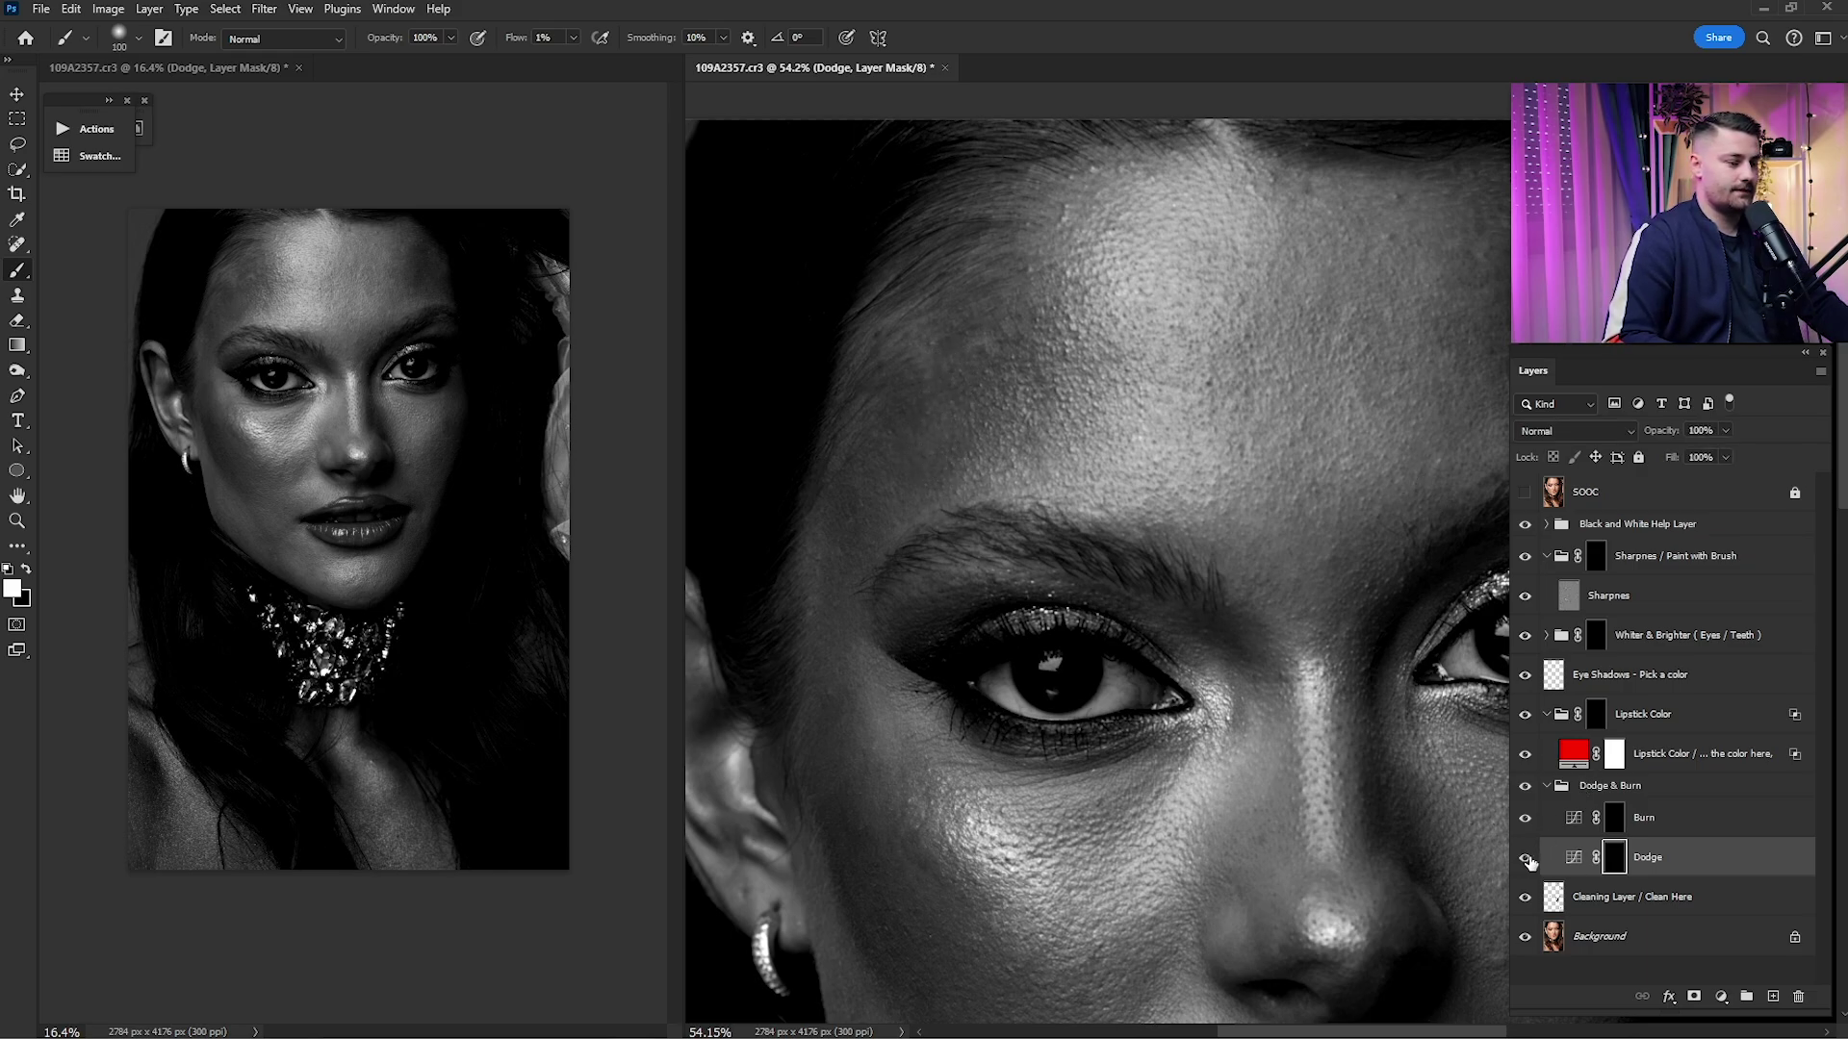
left_click(1527, 858)
left_click(1527, 859)
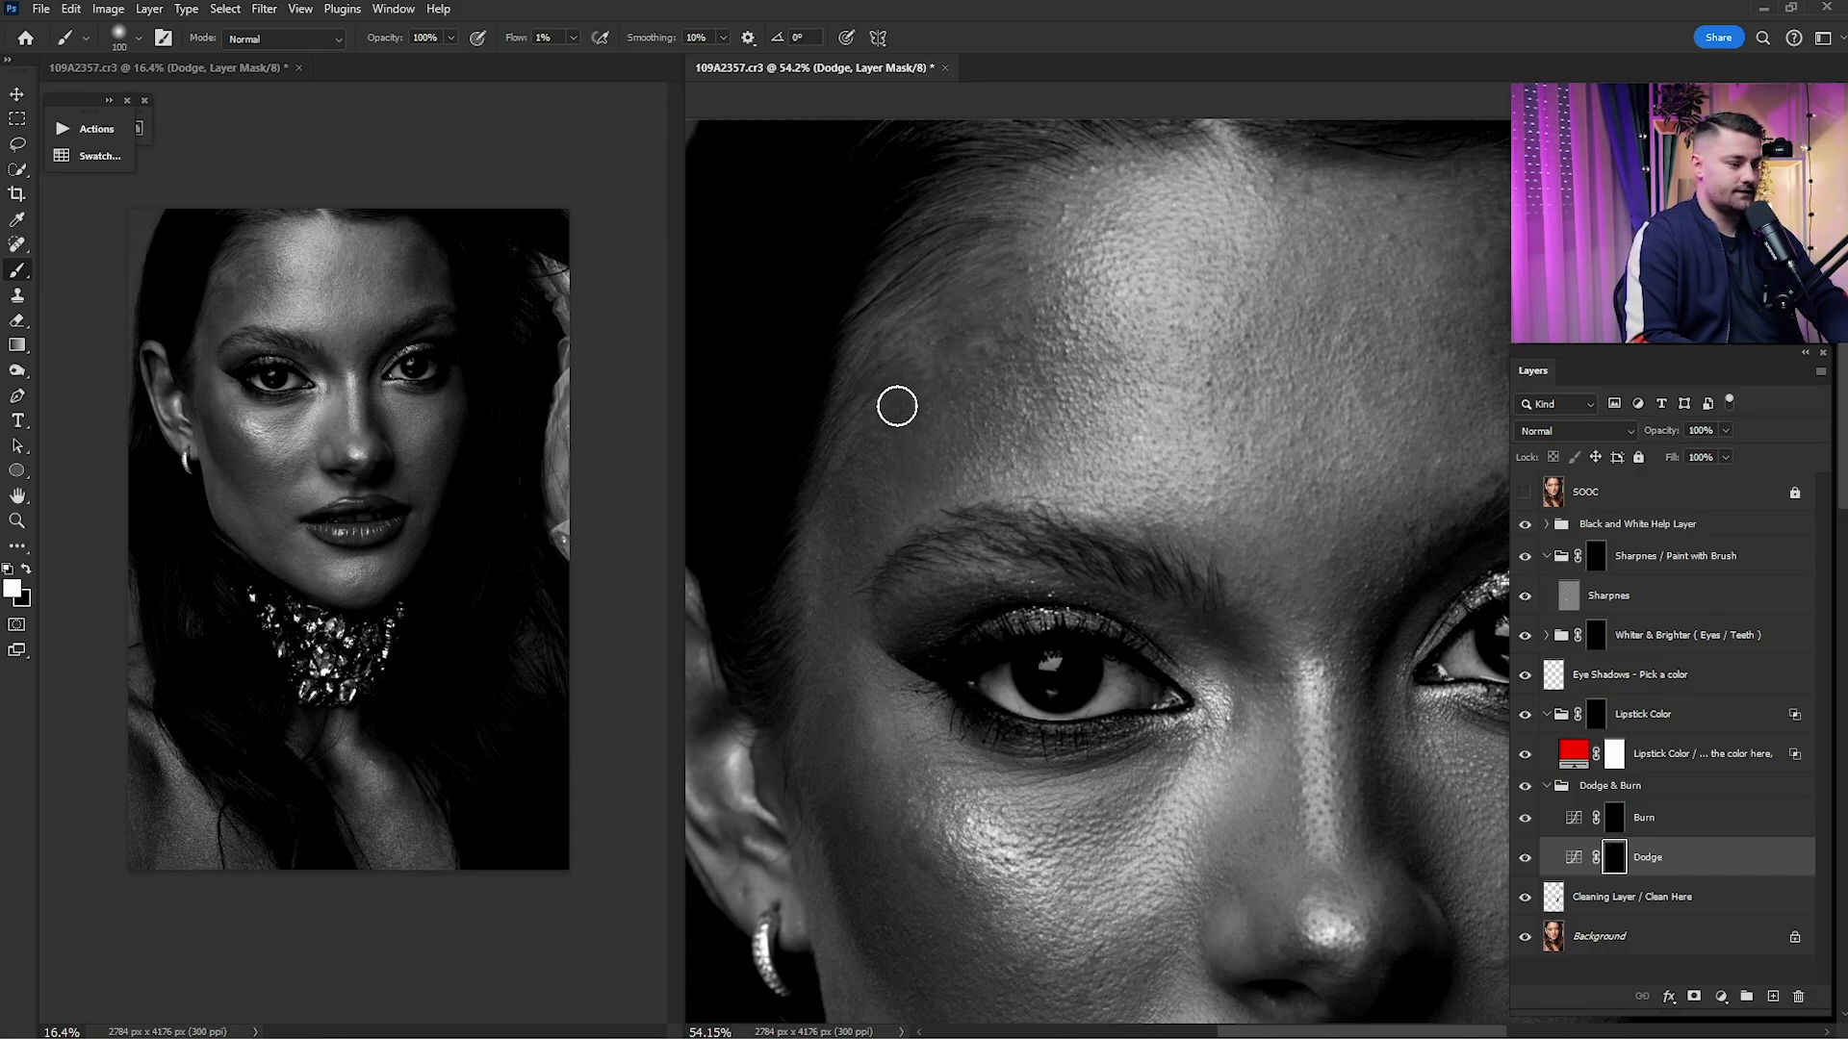
- Lighten the darker patches across the forehead and between the brows with a size 125 brush
key("bracketright")
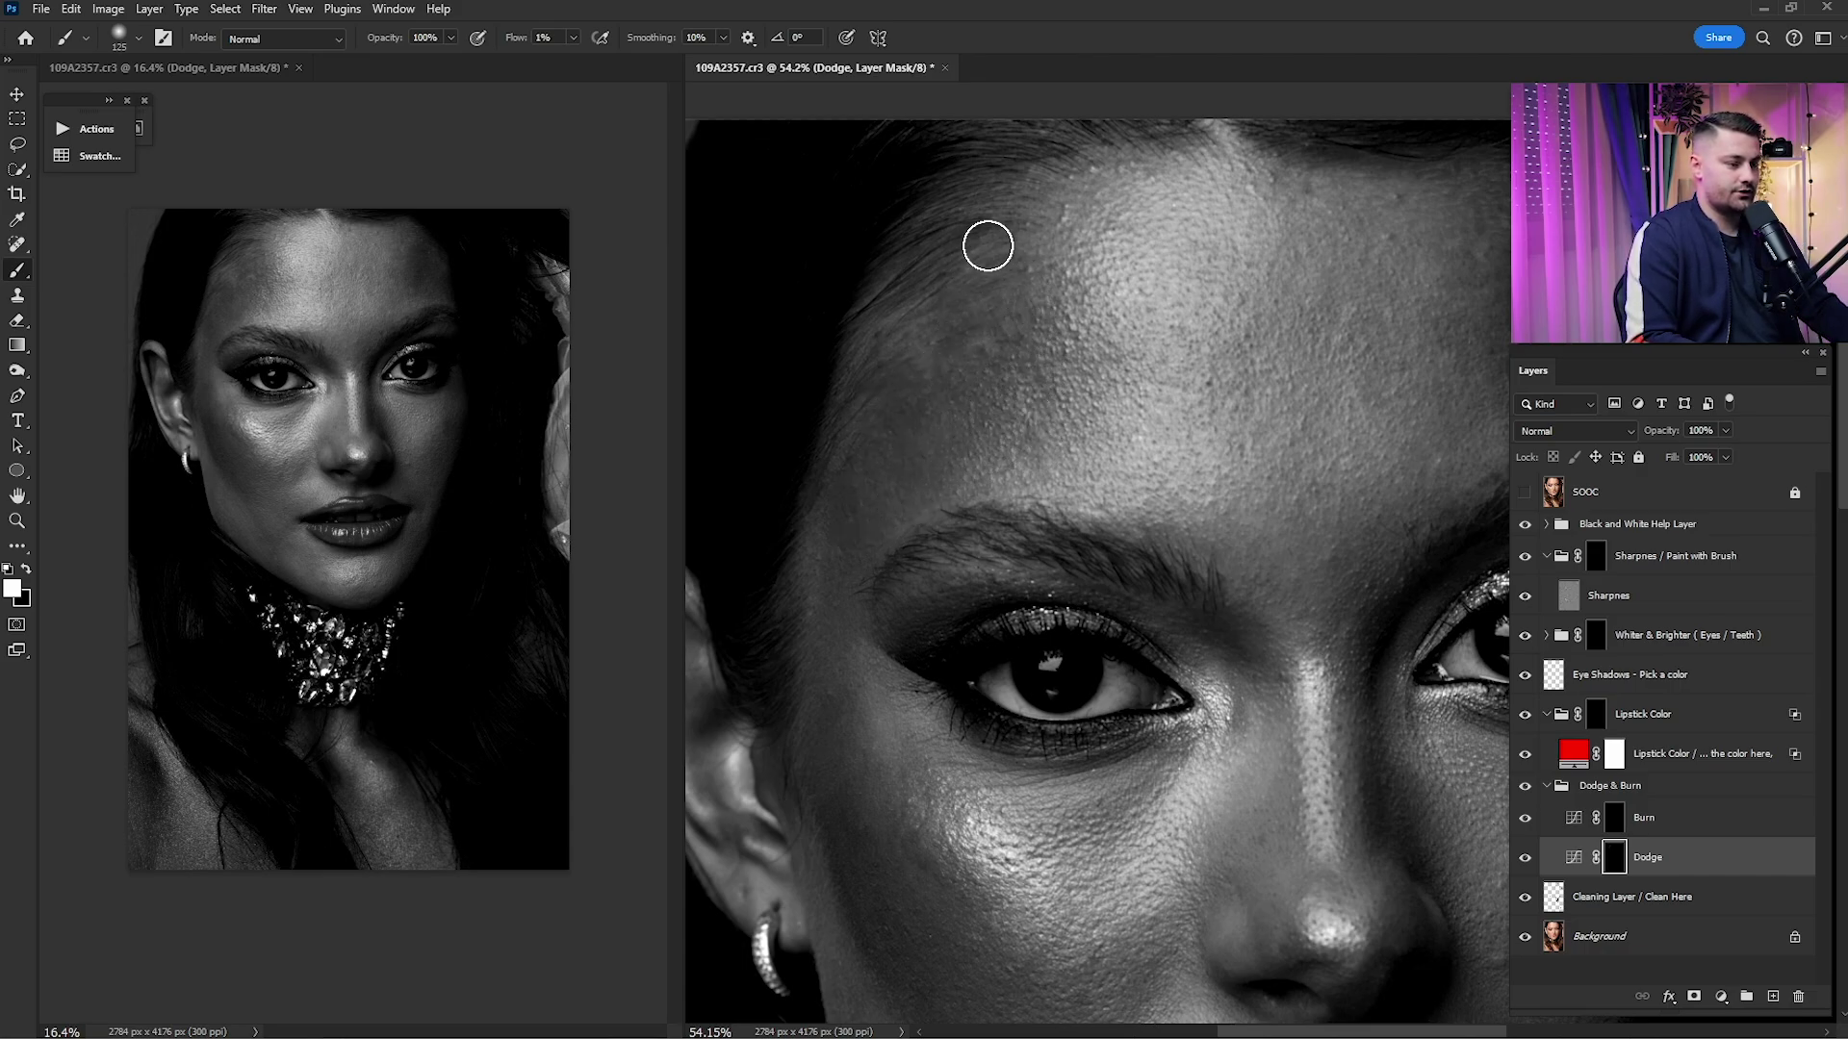
mouse_move(1141, 385)
left_mouse_down()
mouse_move(1038, 416)
mouse_move(1115, 407)
left_mouse_up()
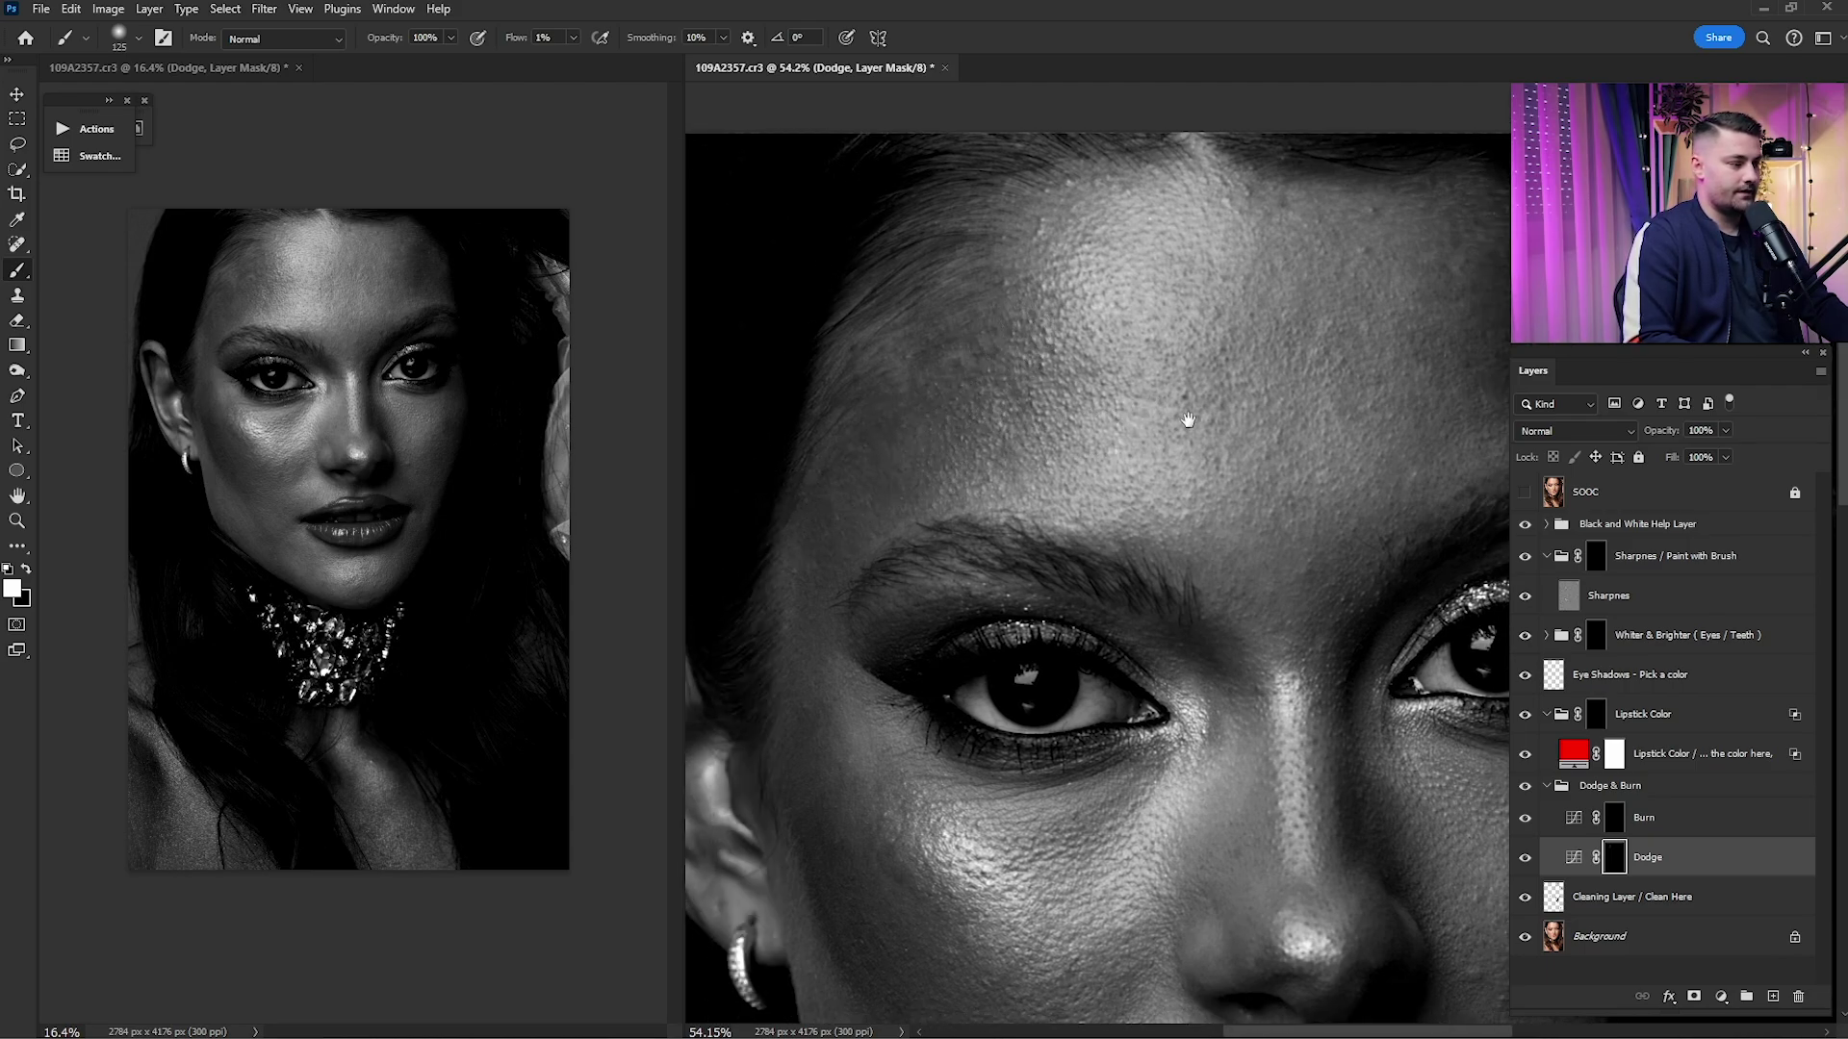
mouse_move(1330, 400)
left_mouse_down()
mouse_move(1048, 466)
mouse_move(1045, 500)
left_mouse_up()
left_click_drag(1035, 628, 1148, 419)
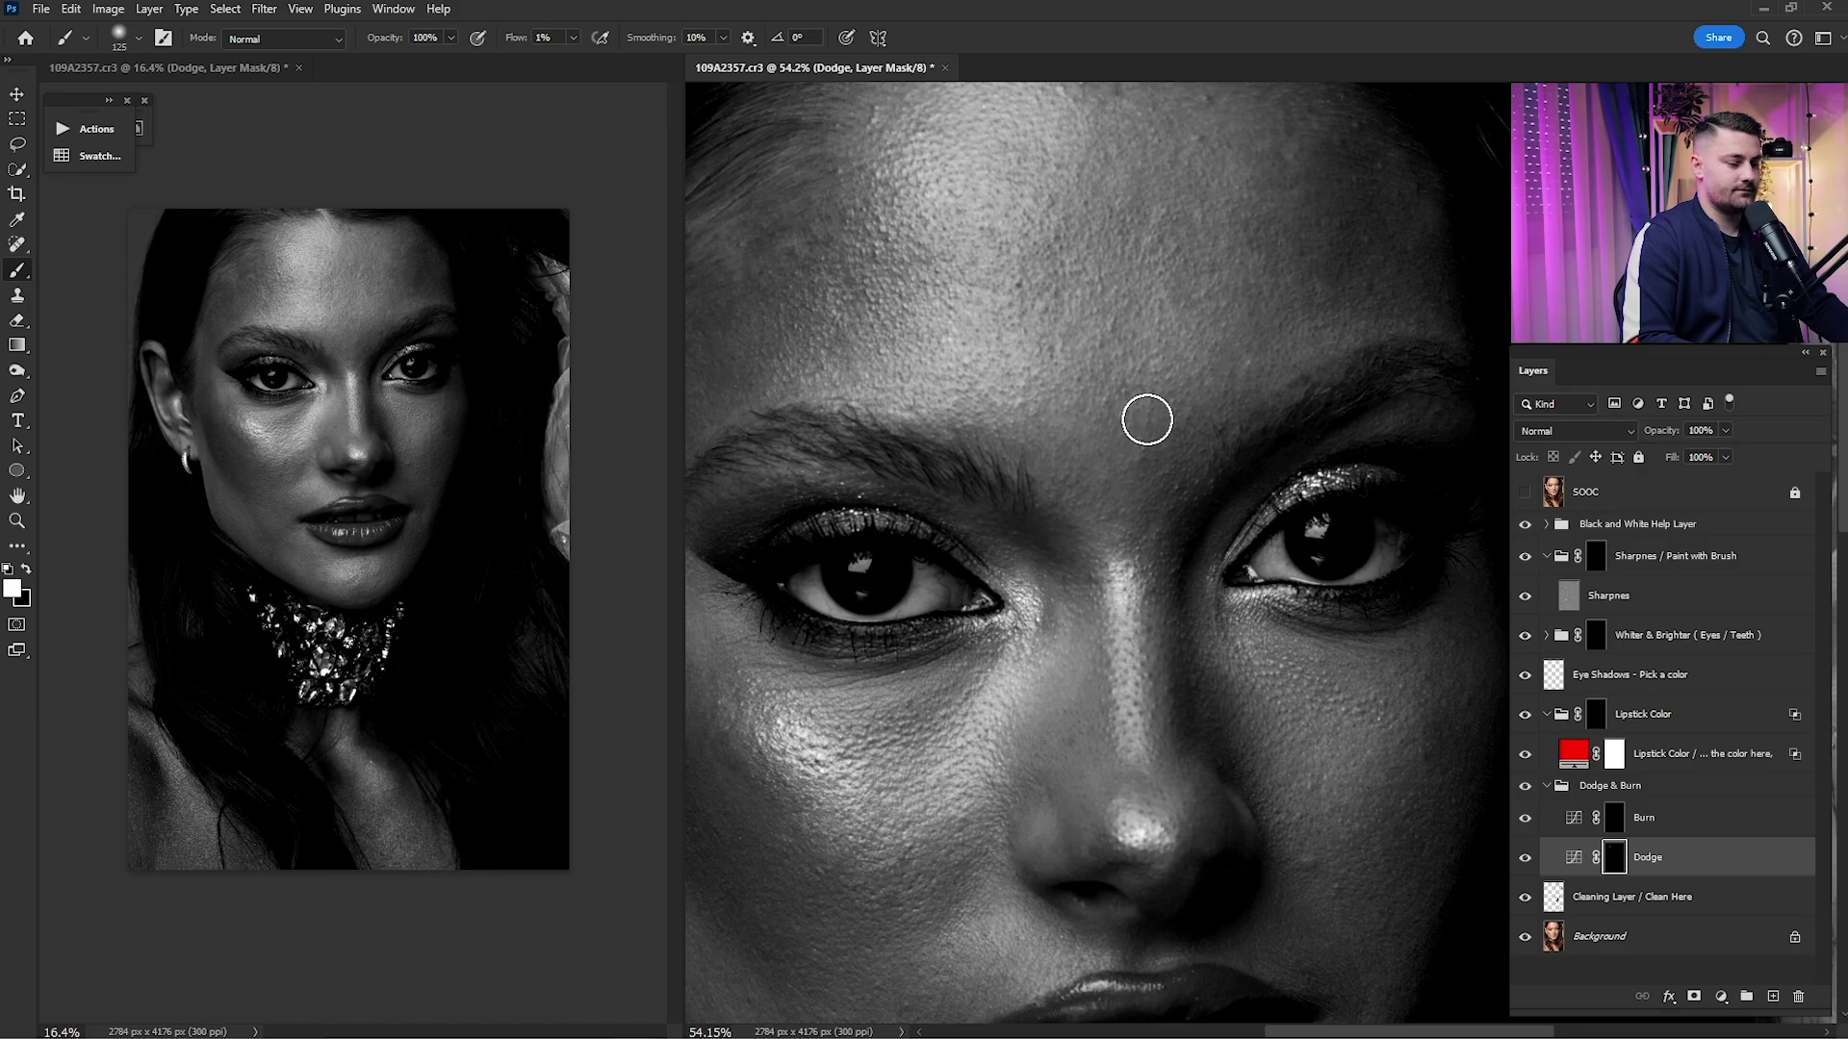
left_click_drag(1046, 277, 1159, 433)
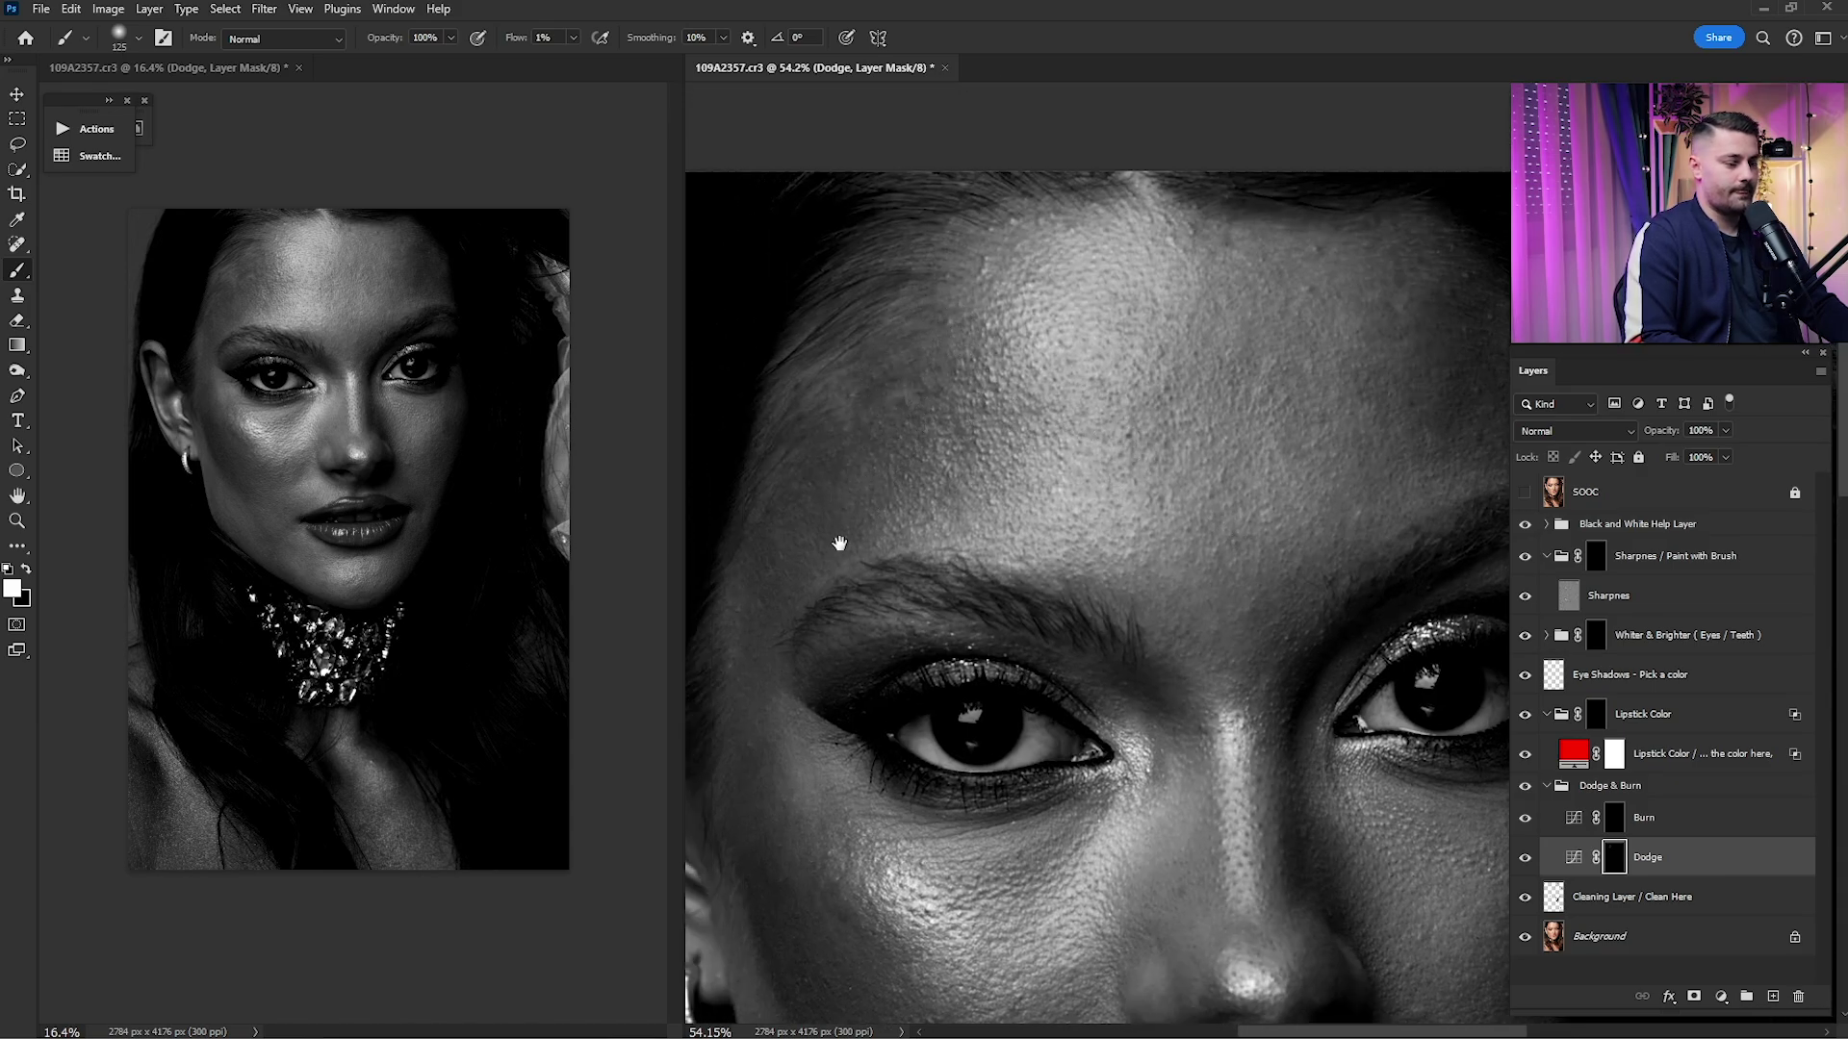
- Lighten the dark areas under the eye and on the cheek on the Dodge mask
left_click_drag(840, 543, 853, 378)
left_click_drag(928, 672, 941, 516)
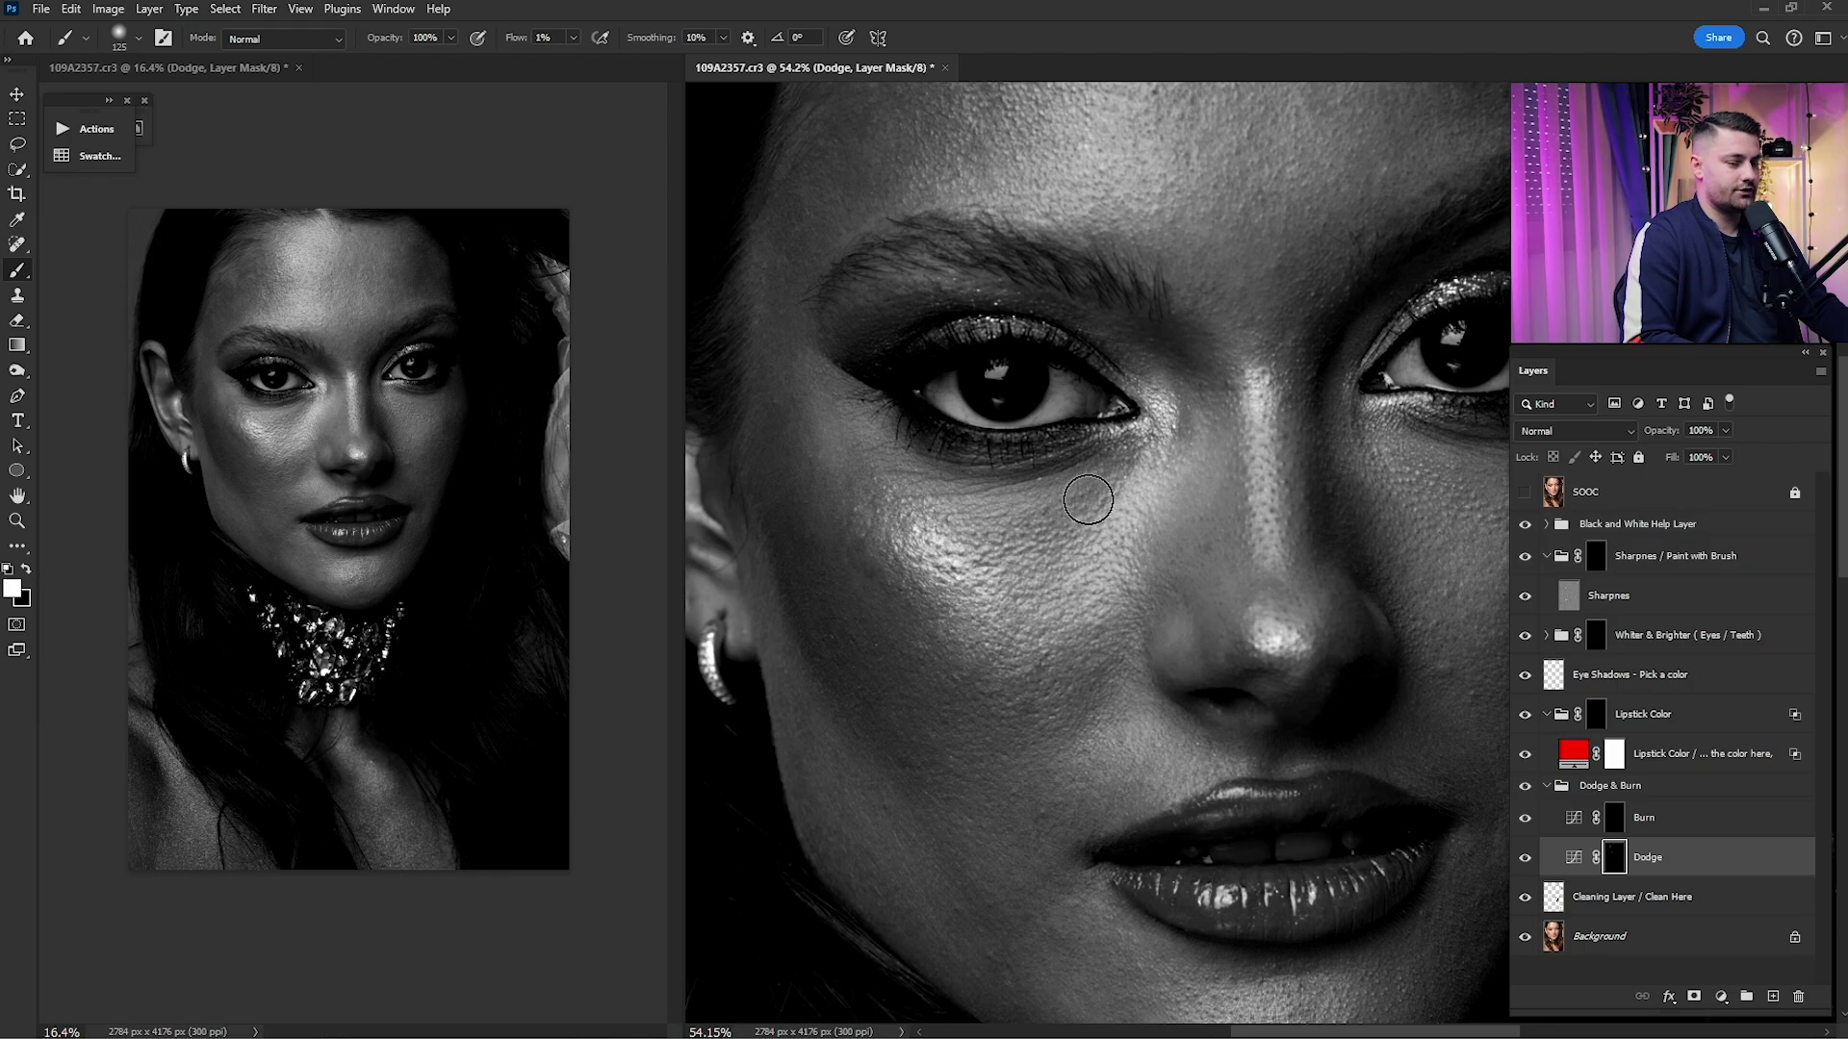
mouse_move(1089, 499)
left_mouse_down()
mouse_move(982, 548)
mouse_move(963, 530)
left_mouse_up()
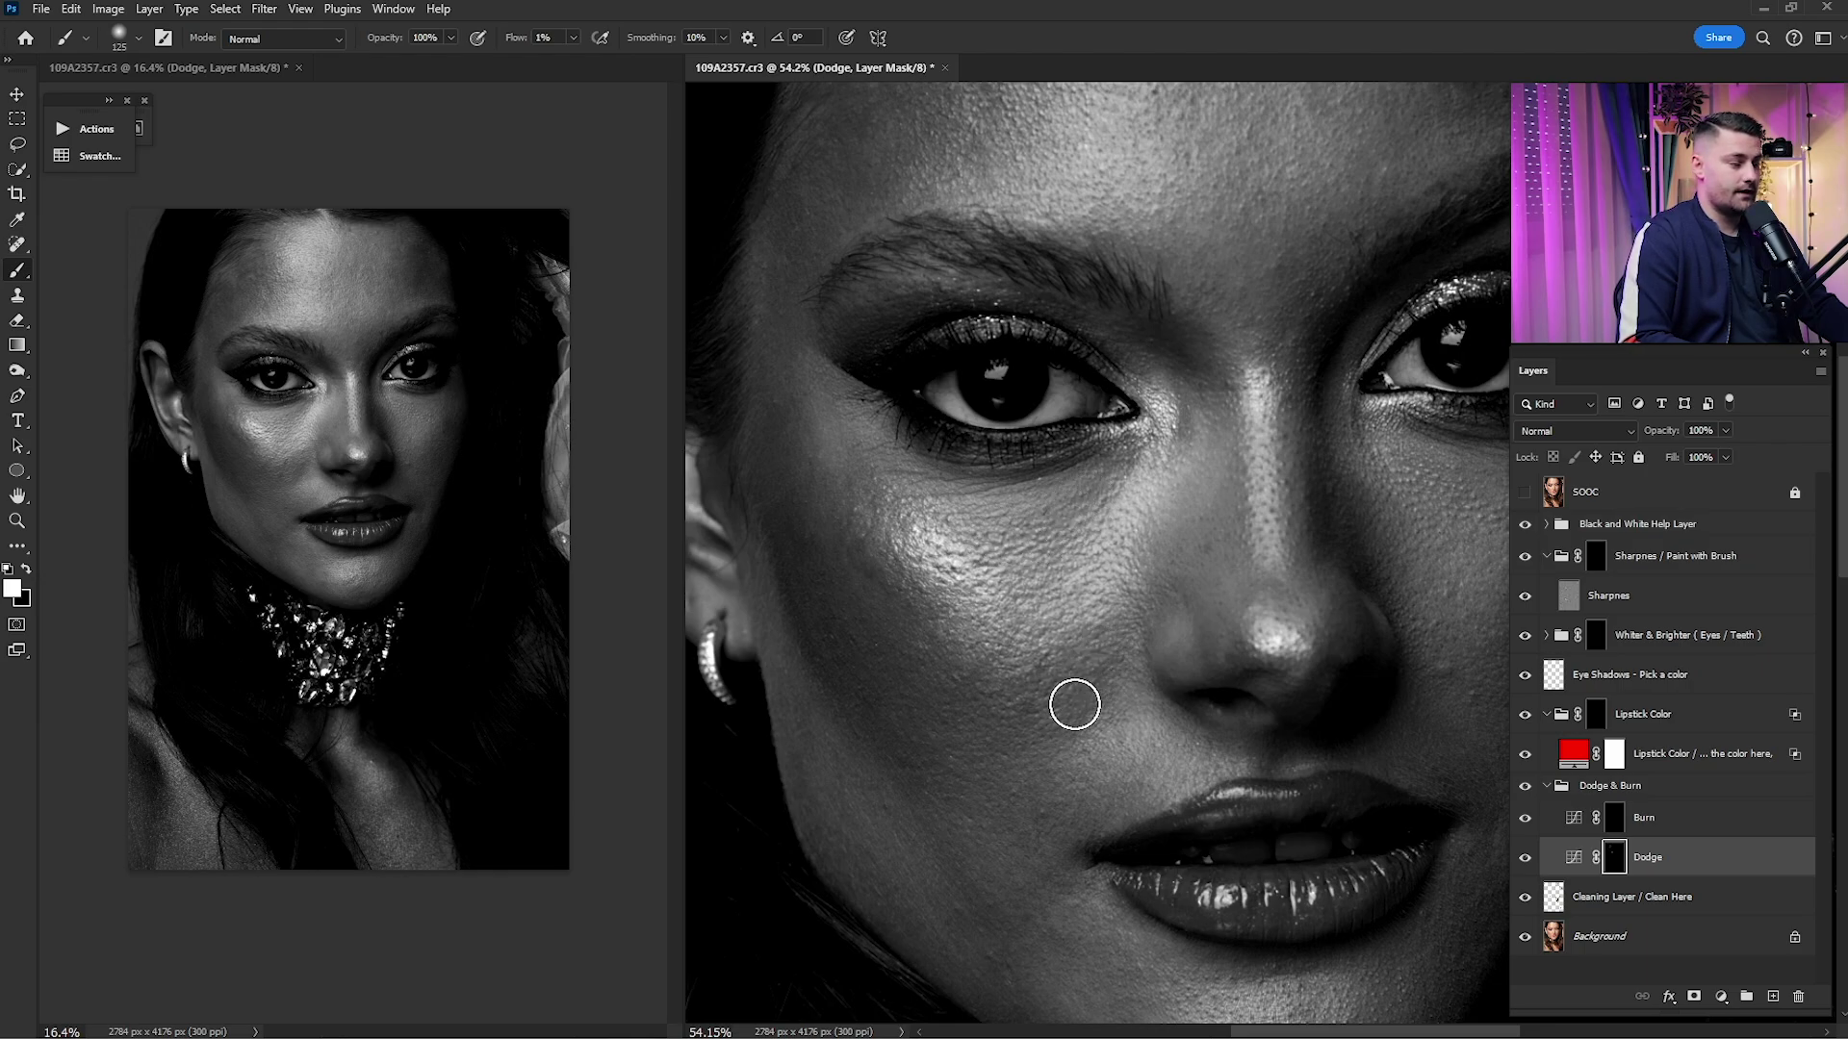
mouse_move(941, 615)
left_mouse_down()
mouse_move(1027, 668)
mouse_move(953, 475)
left_mouse_up()
- Lighten the small dark spots on the chin below the lower lip with a size 50 brush
key("bracketleft")
scroll(968, 866, "up", 4)
key("bracketleft")
left_click_drag(1486, 850, 1232, 532)
key("bracketleft")
key("bracketleft")
key("bracketleft")
key("bracketleft")
scroll(936, 532, "up", 10)
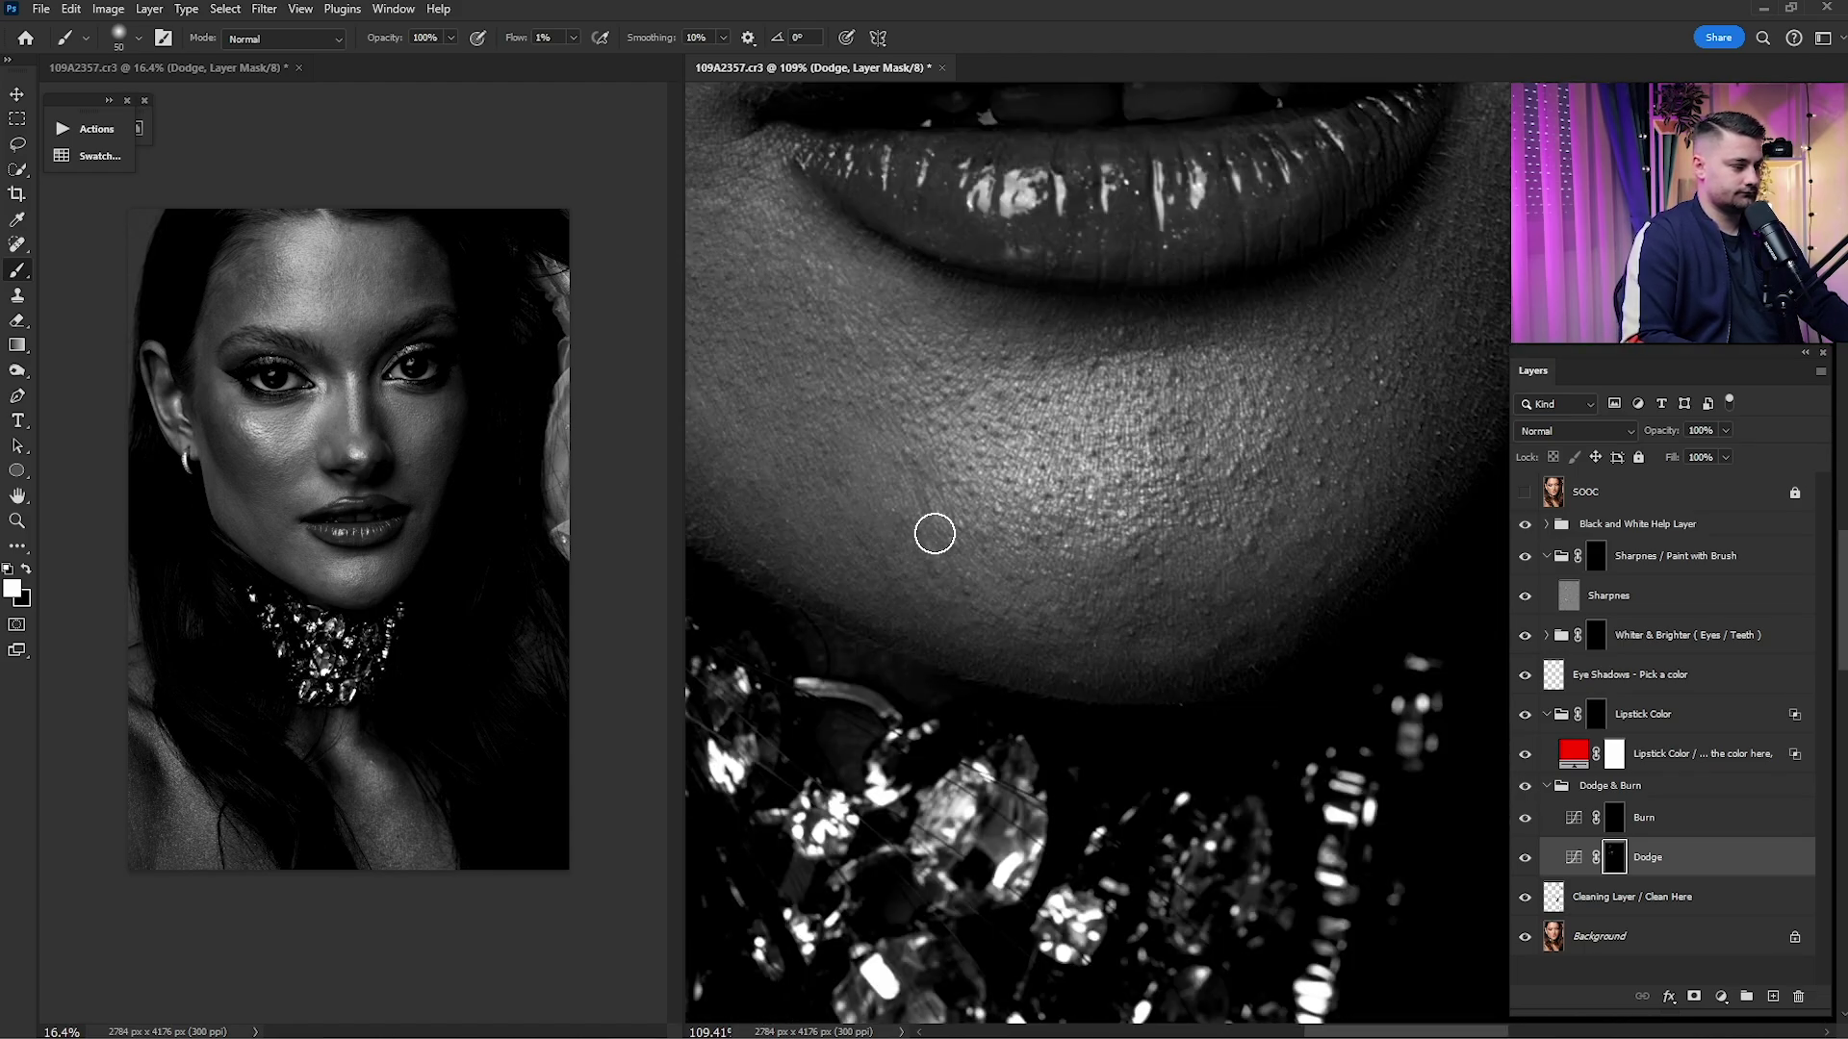
- Dodge the darker skin from the chin up around the mouth with a slightly larger brush
scroll(1107, 519, "left", 3)
key("bracketright")
key("bracketright")
mouse_move(964, 523)
left_mouse_down()
mouse_move(1060, 504)
mouse_move(1156, 874)
left_mouse_up()
left_click_drag(1255, 470, 1077, 504)
- Lighten the small dark spots under the inner eye corner and beside the nose with a size 45 brush
key("bracketleft")
key("bracketleft")
key("bracketleft")
left_click_drag(1347, 809, 1184, 534)
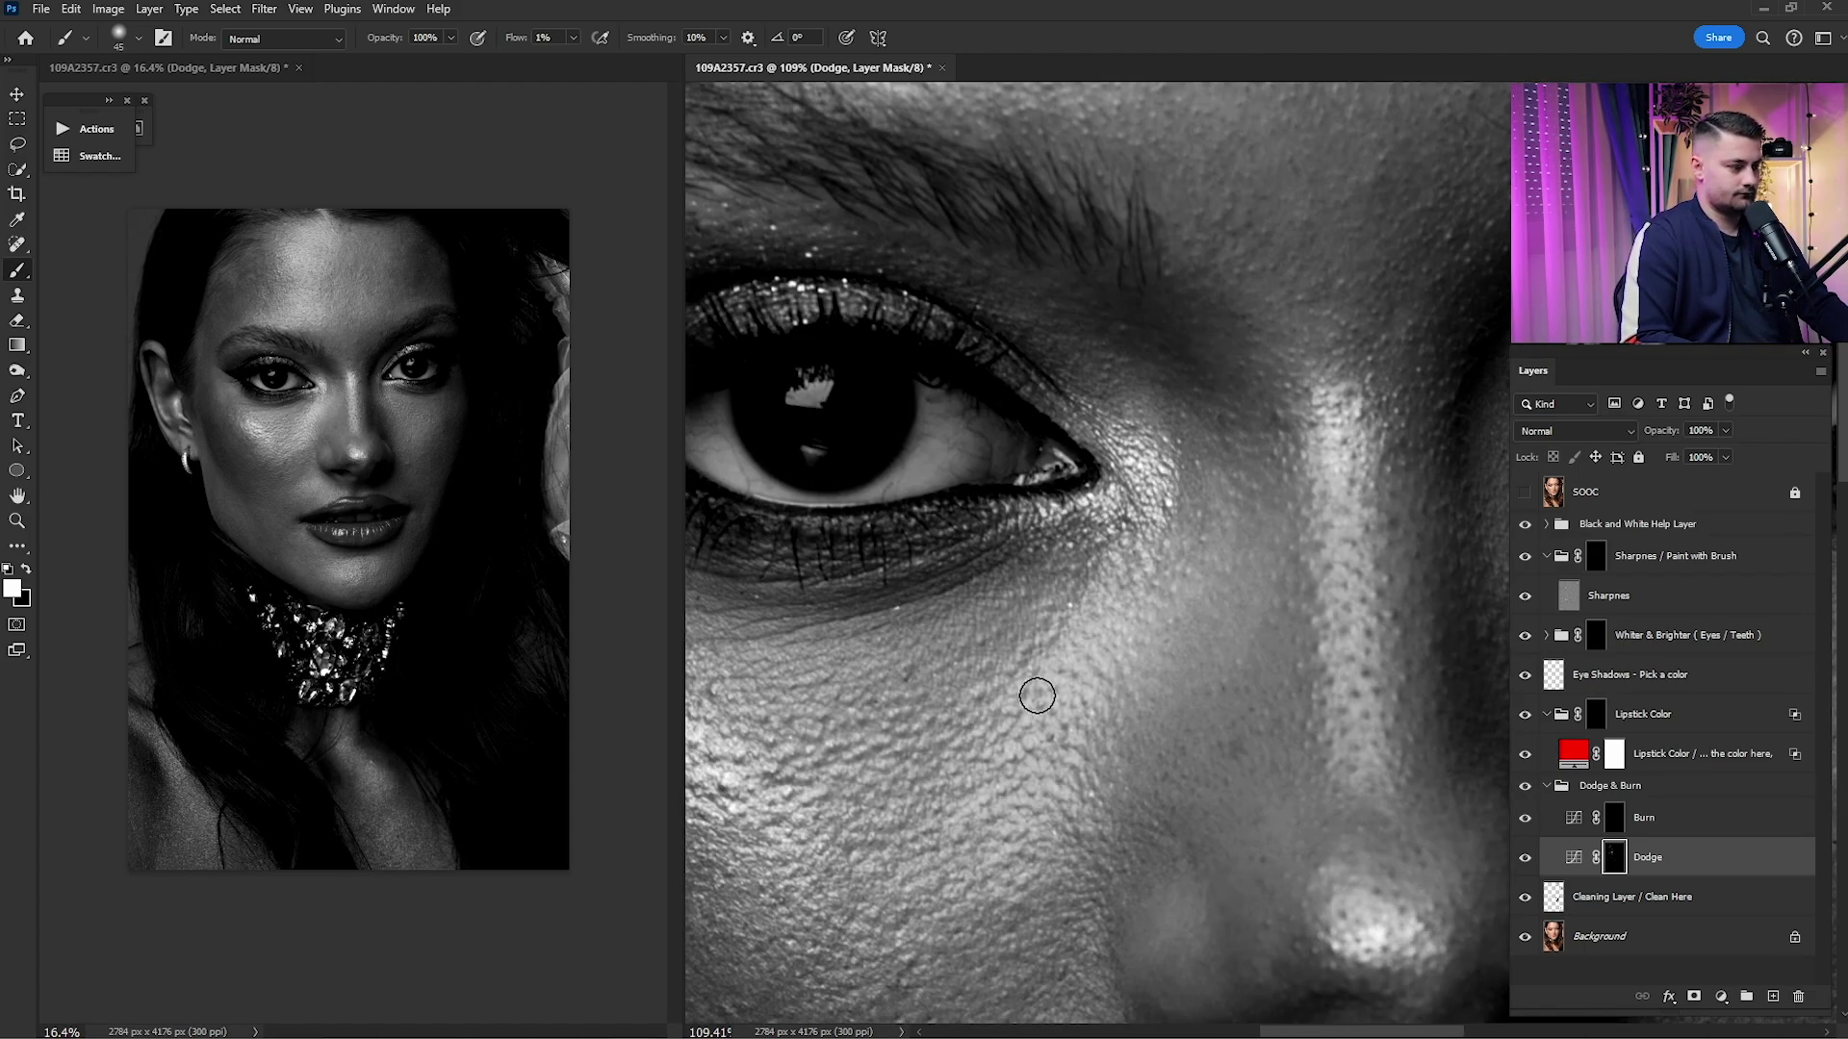
left_click_drag(1224, 900, 1048, 631)
- Lighten the shadowed side of the face down to the mouth corner, enlarging the brush to size 90
key("bracketright")
key("bracketright")
key("bracketright")
left_click_drag(1398, 297, 1023, 503)
key("bracketright")
key("bracketright")
left_click_drag(1366, 689, 1254, 536)
left_click_drag(1121, 992, 1168, 505)
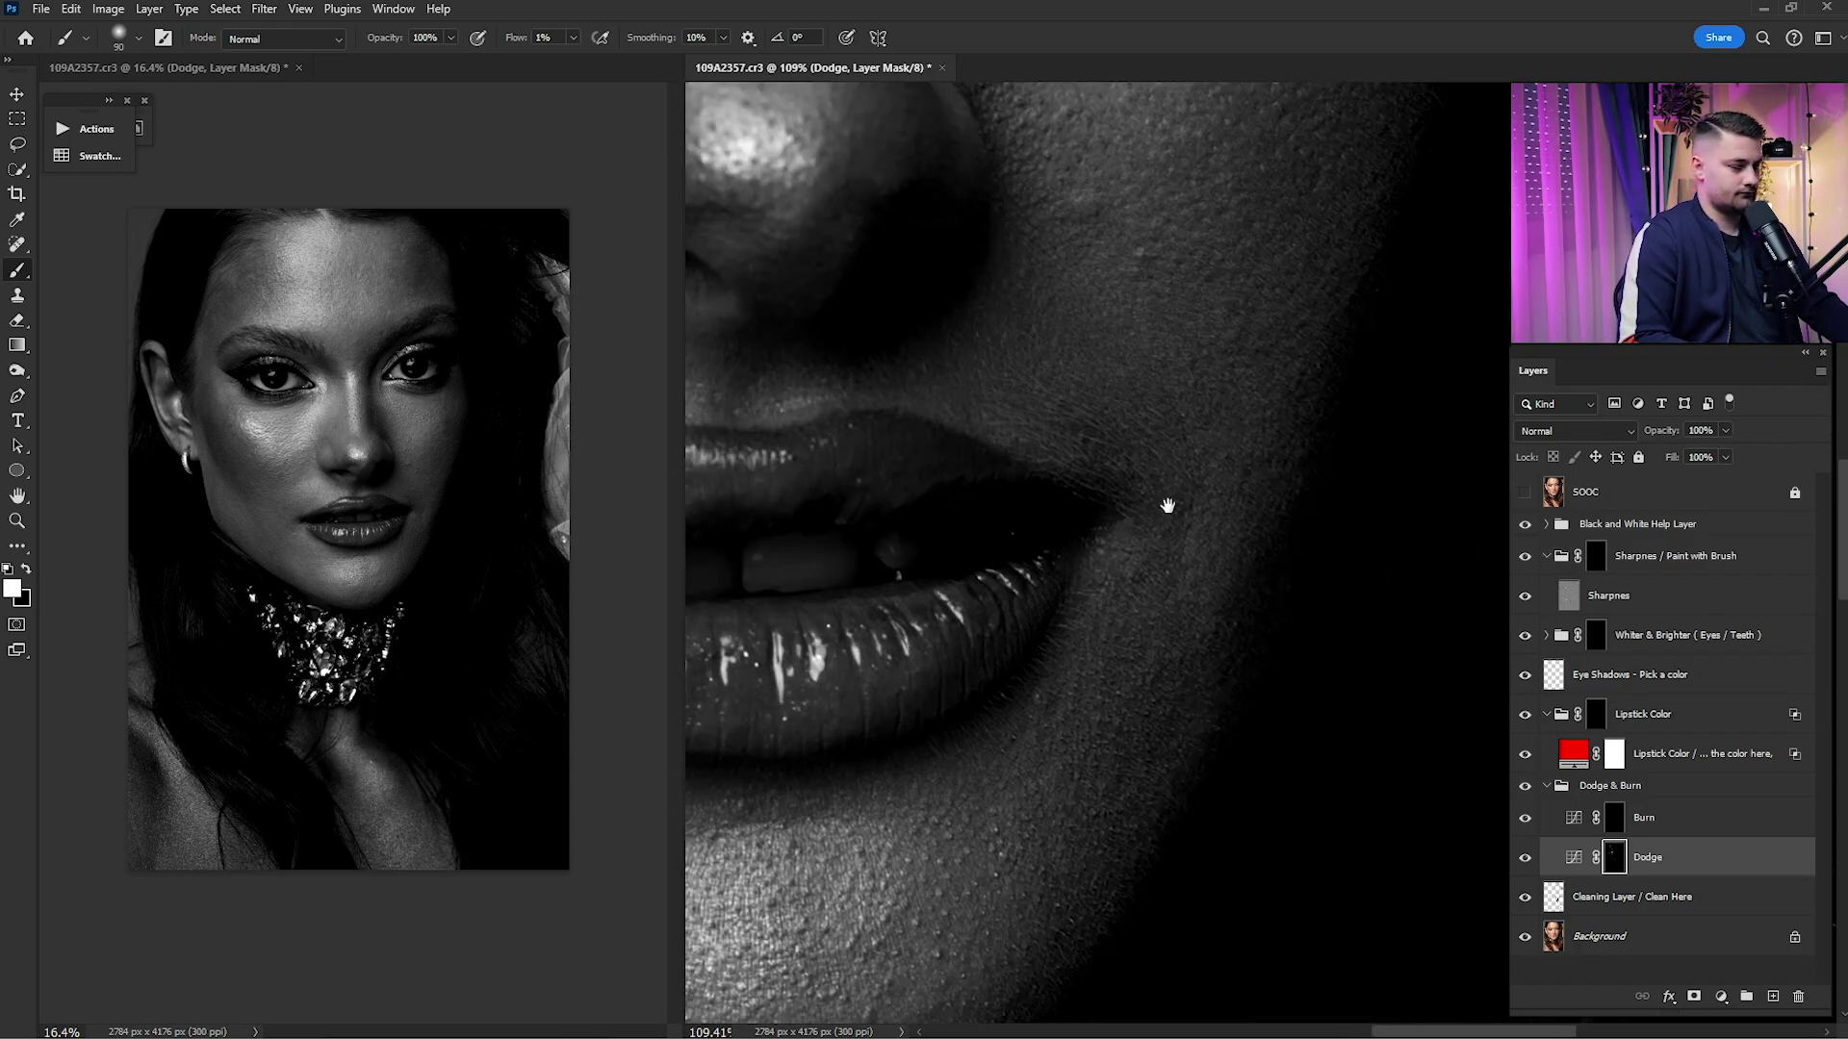
- Dodge the broader dark areas up to the forehead with a size 250 brush at 10% opacity
scroll(1167, 505, "down", 7)
key("bracketright")
key("bracketright")
key("bracketright")
key("bracketright")
key("bracketright")
key("bracketright")
key("1")
left_click_drag(914, 578, 1299, 558)
left_click_drag(1262, 419, 1203, 943)
scroll(1261, 419, "up", 2)
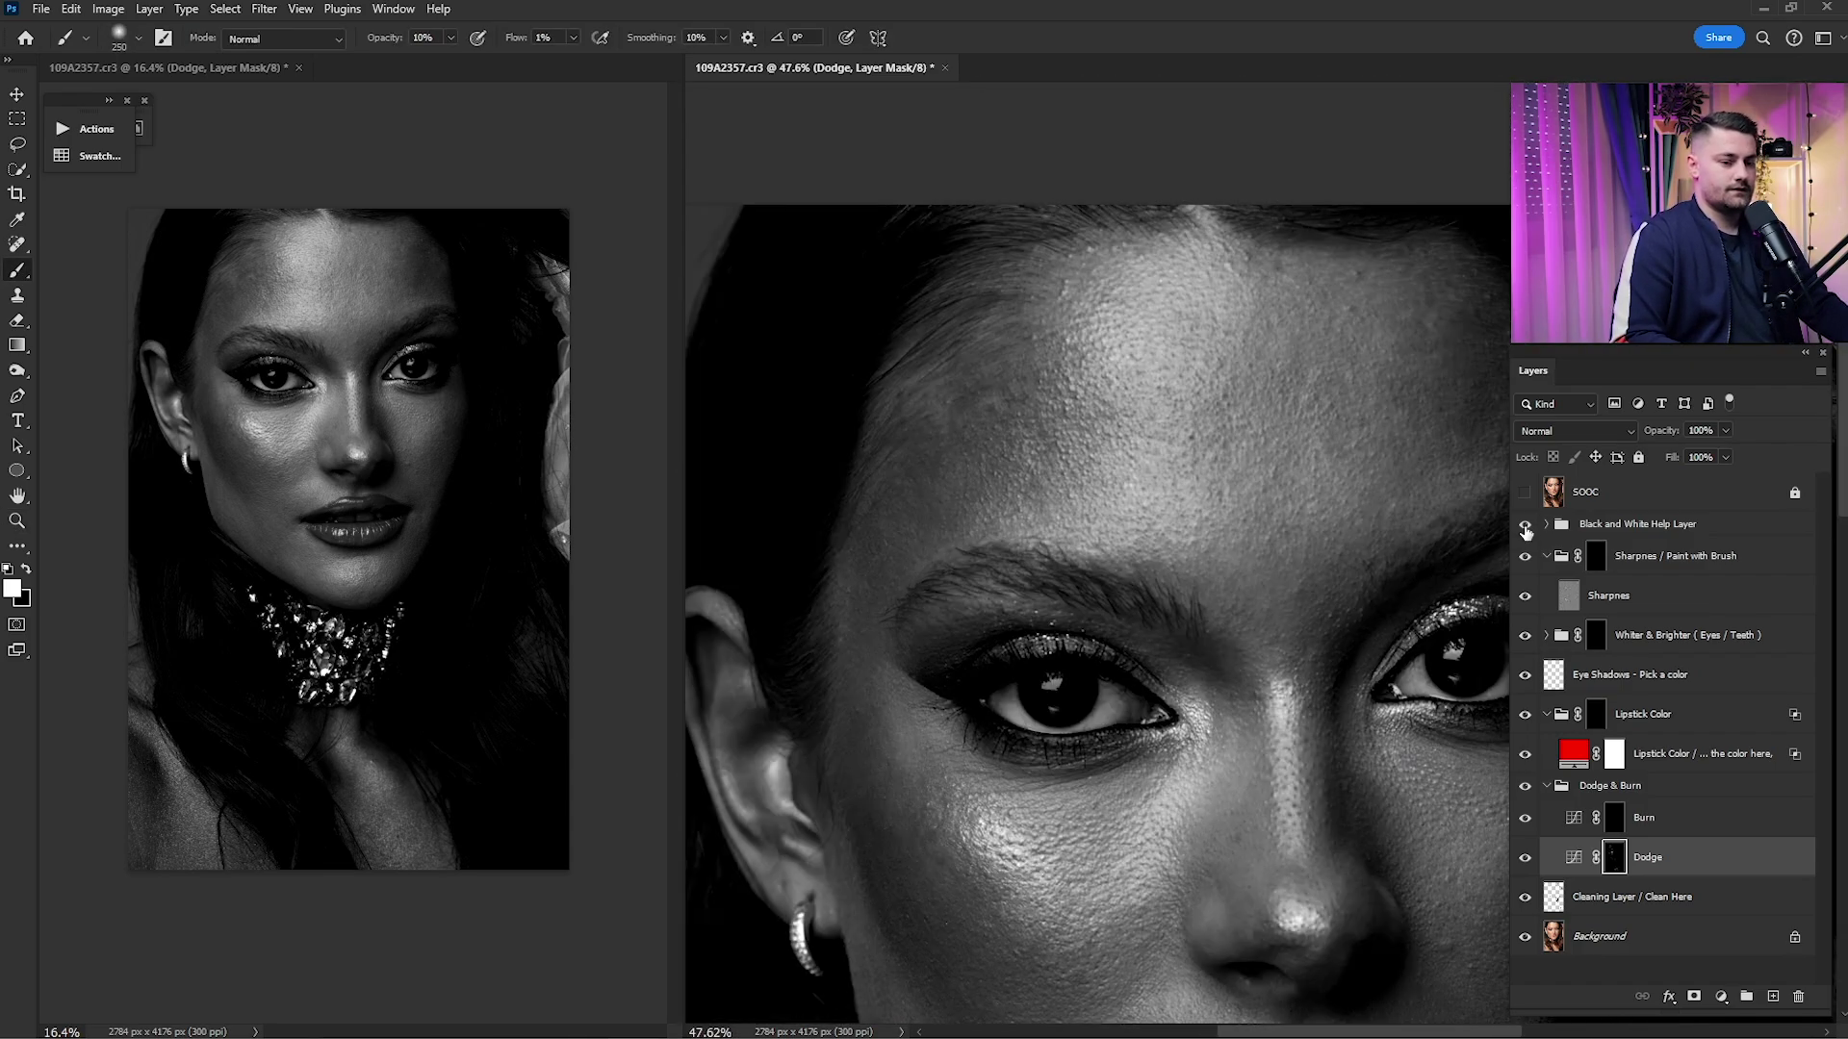
- Hide the Black and White Help Layer group and fit the whole colour portrait in the window
left_click(1525, 525)
key("ctrl+0")
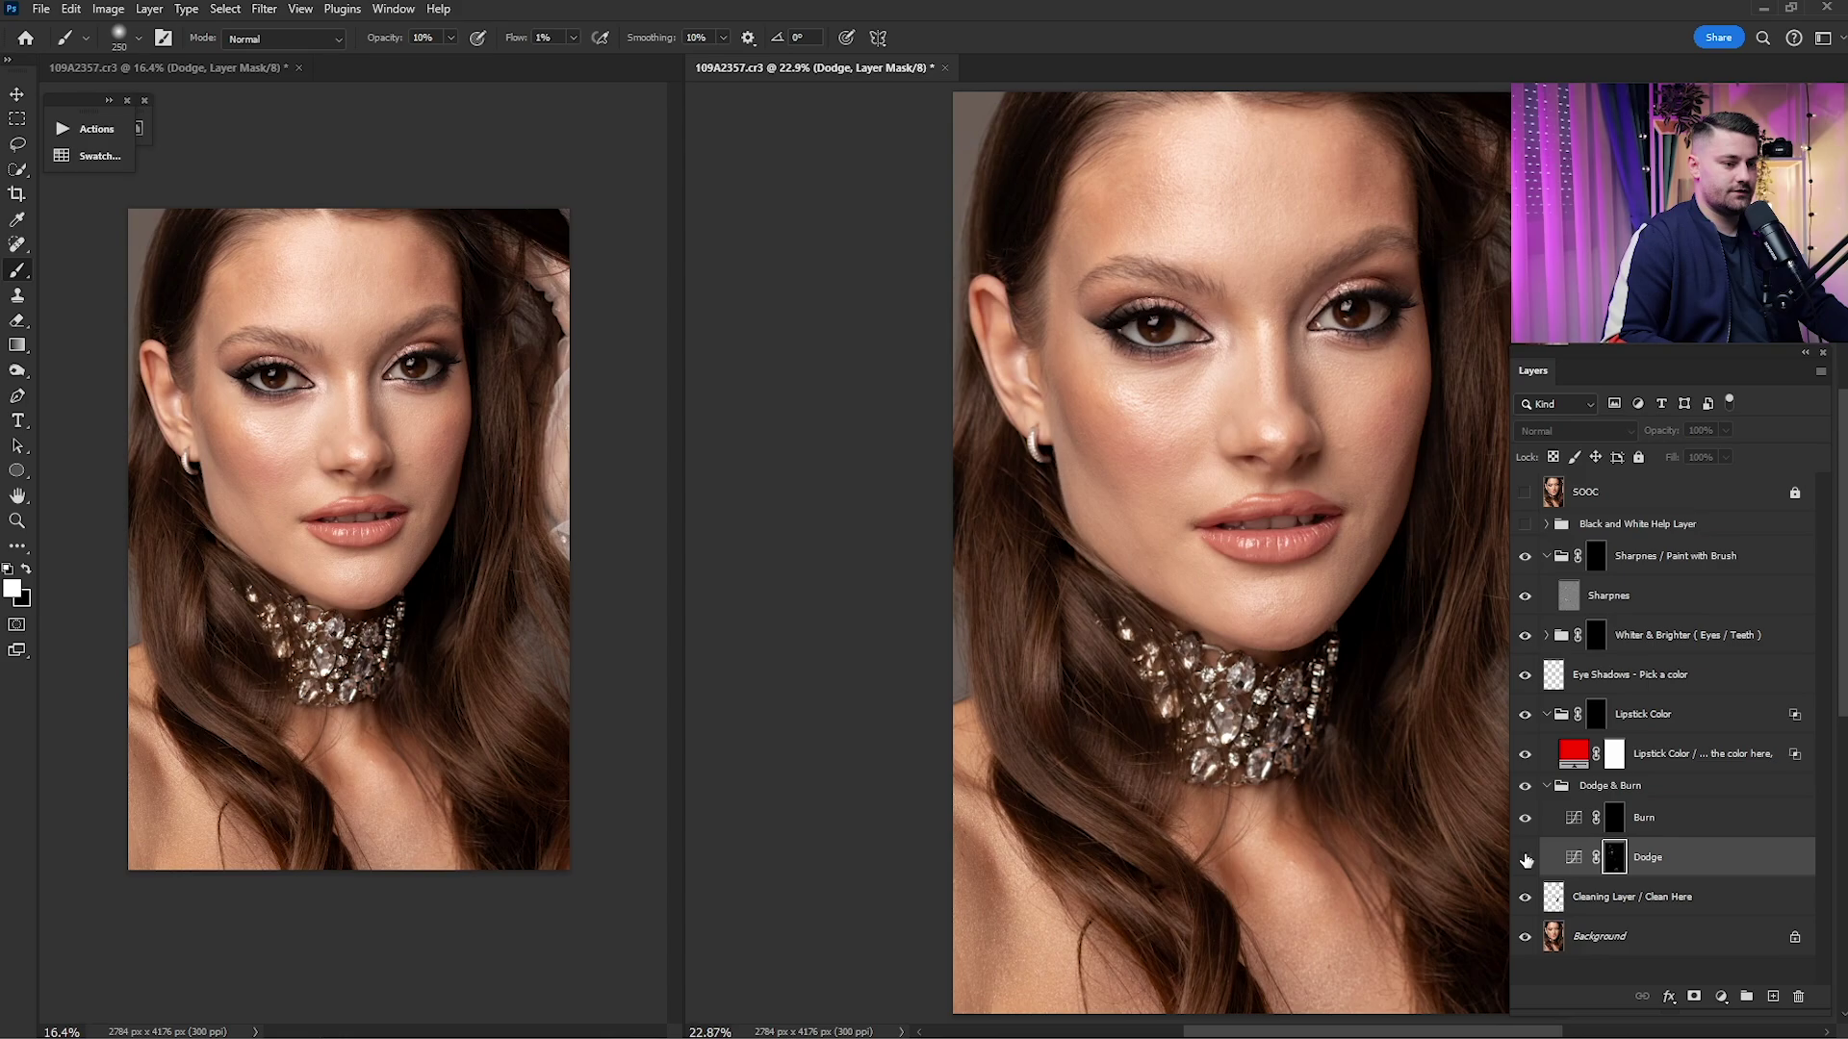
- Compare the portrait with and without the Dodge layer, in the black-and-white help view and in colour
left_click(1527, 856)
left_click(1531, 851)
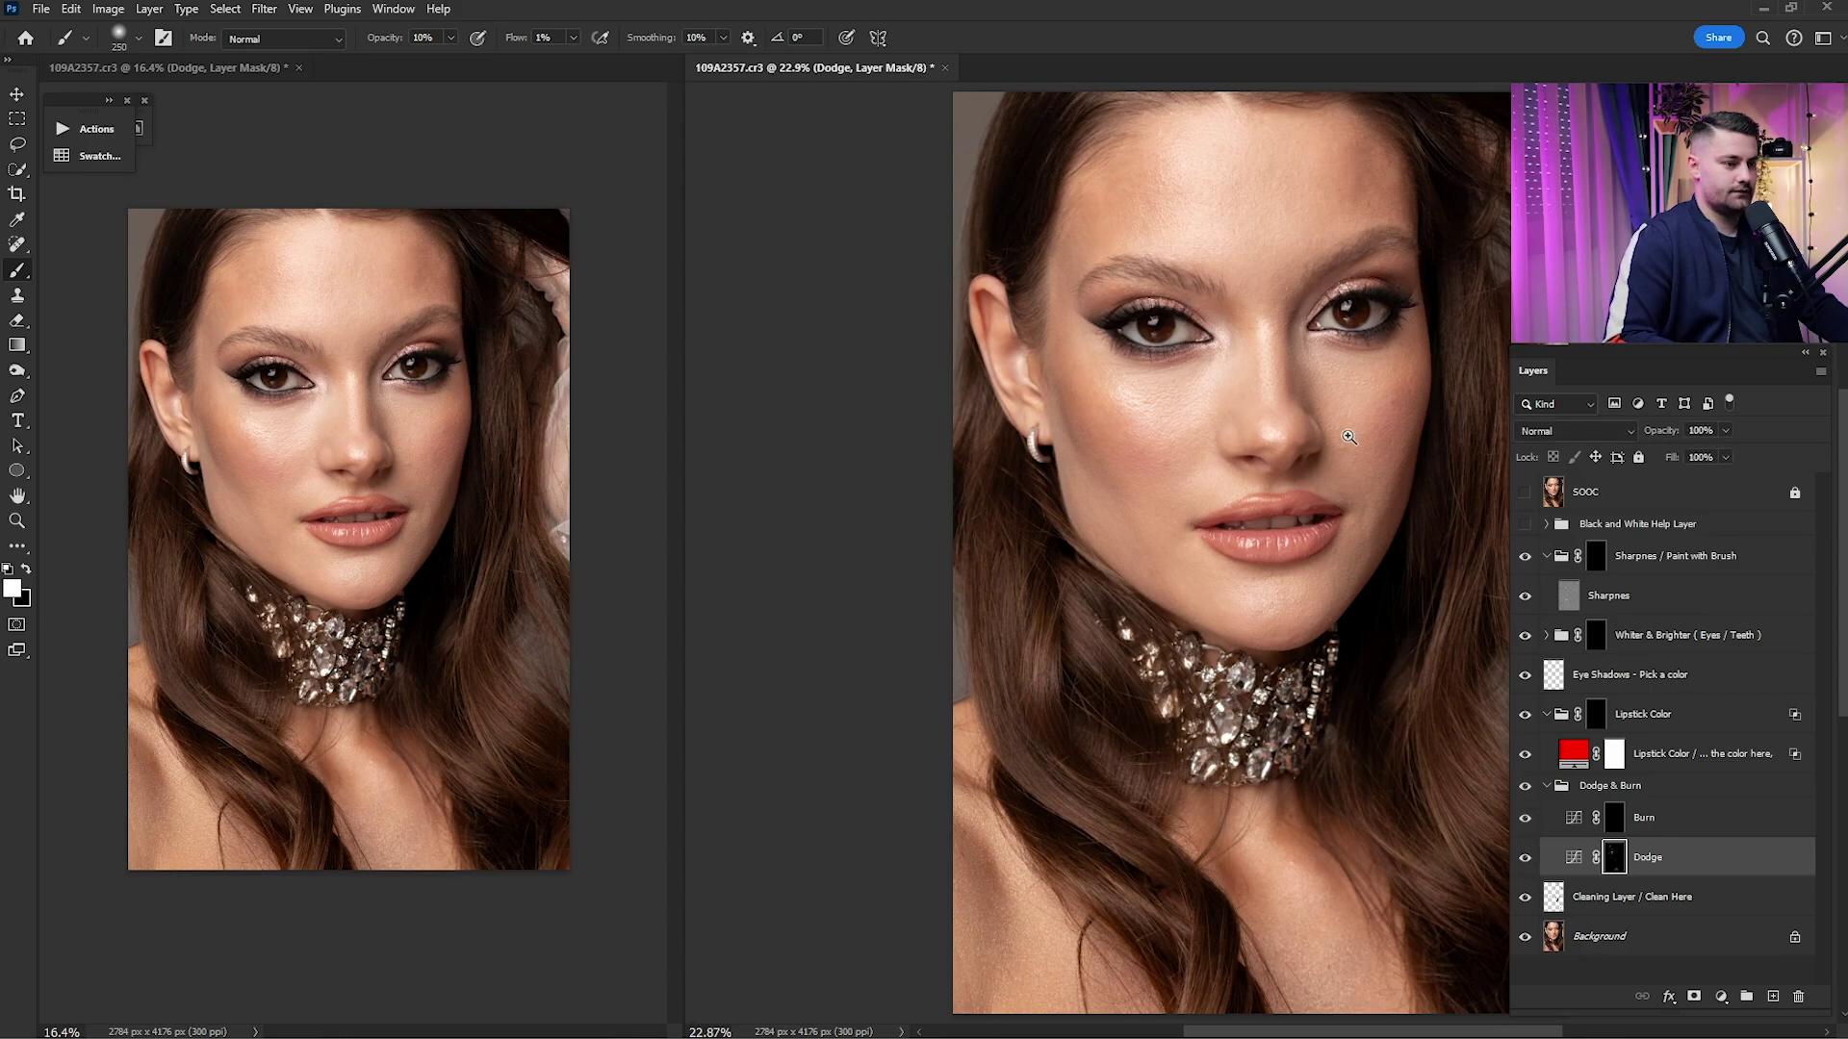
scroll(1155, 279, "up", 8)
left_click_drag(1311, 258, 1233, 572)
left_click(1525, 525)
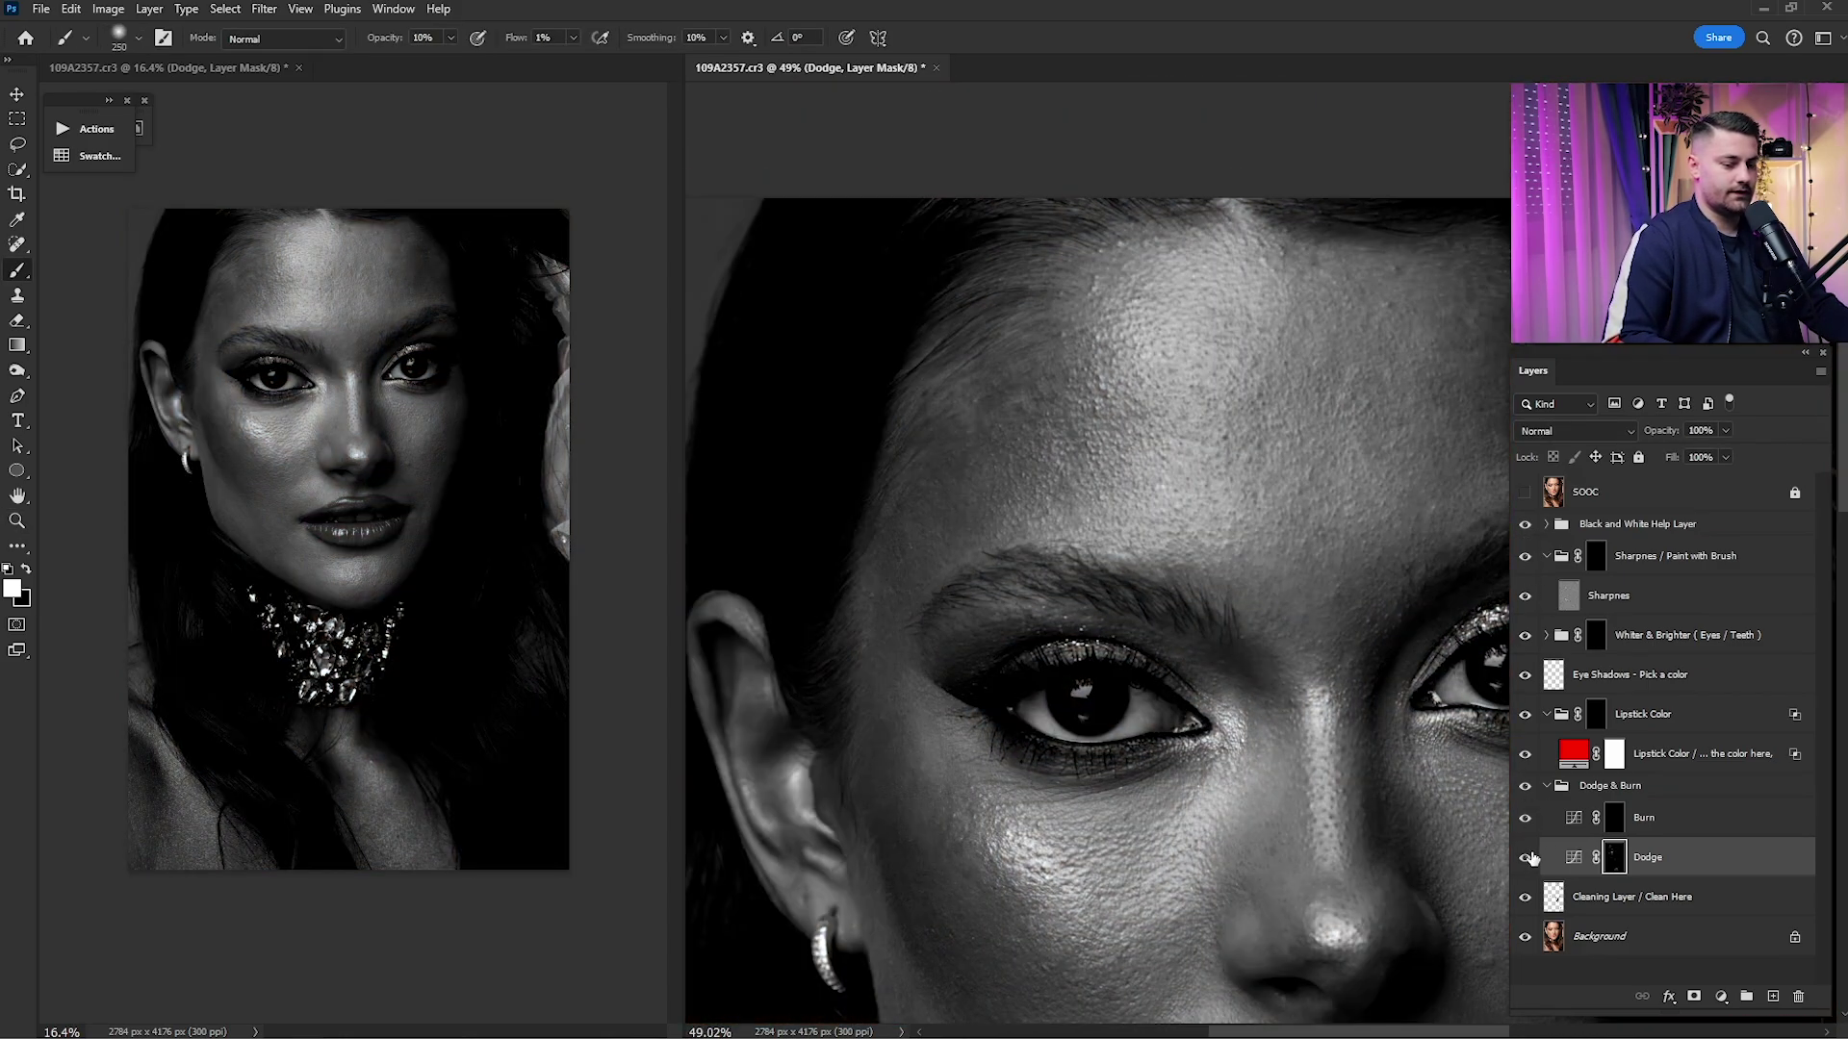
left_click(1526, 857)
left_click(1525, 858)
left_click(1526, 857)
left_click(1525, 857)
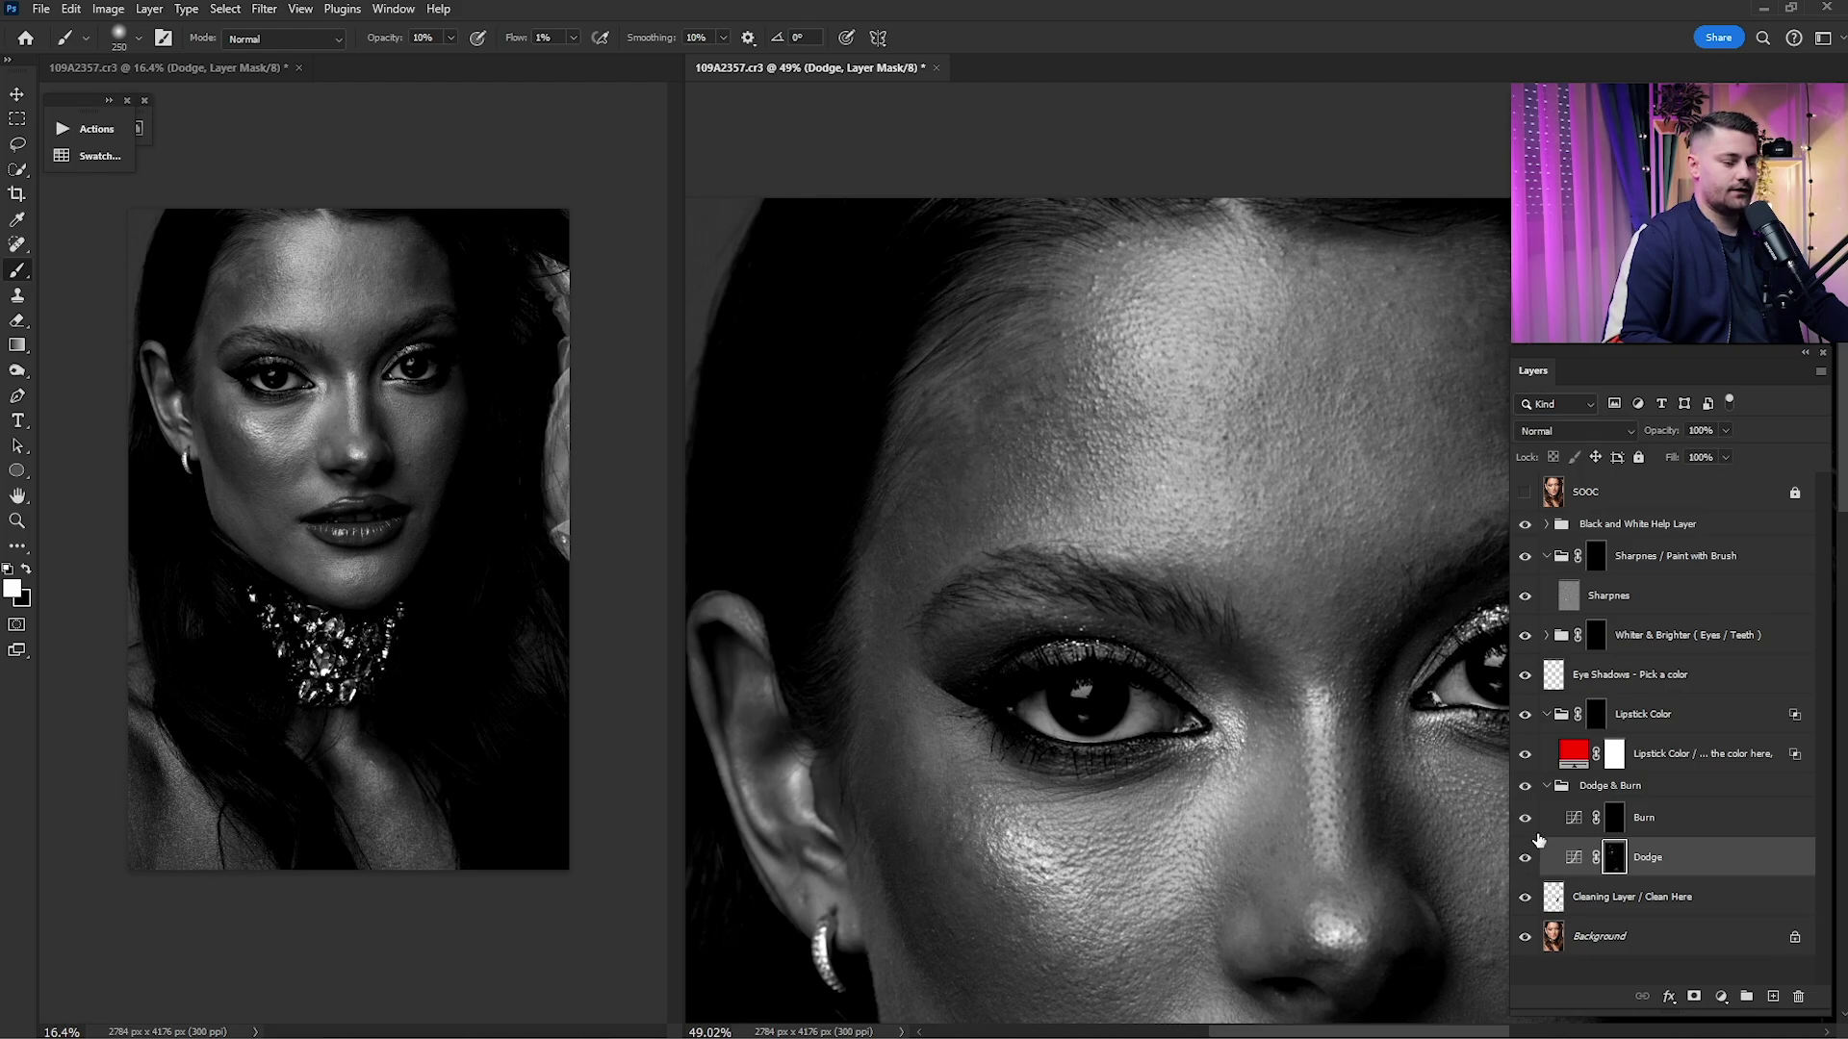
left_click(1524, 525)
left_click(1525, 857)
left_click(1526, 857)
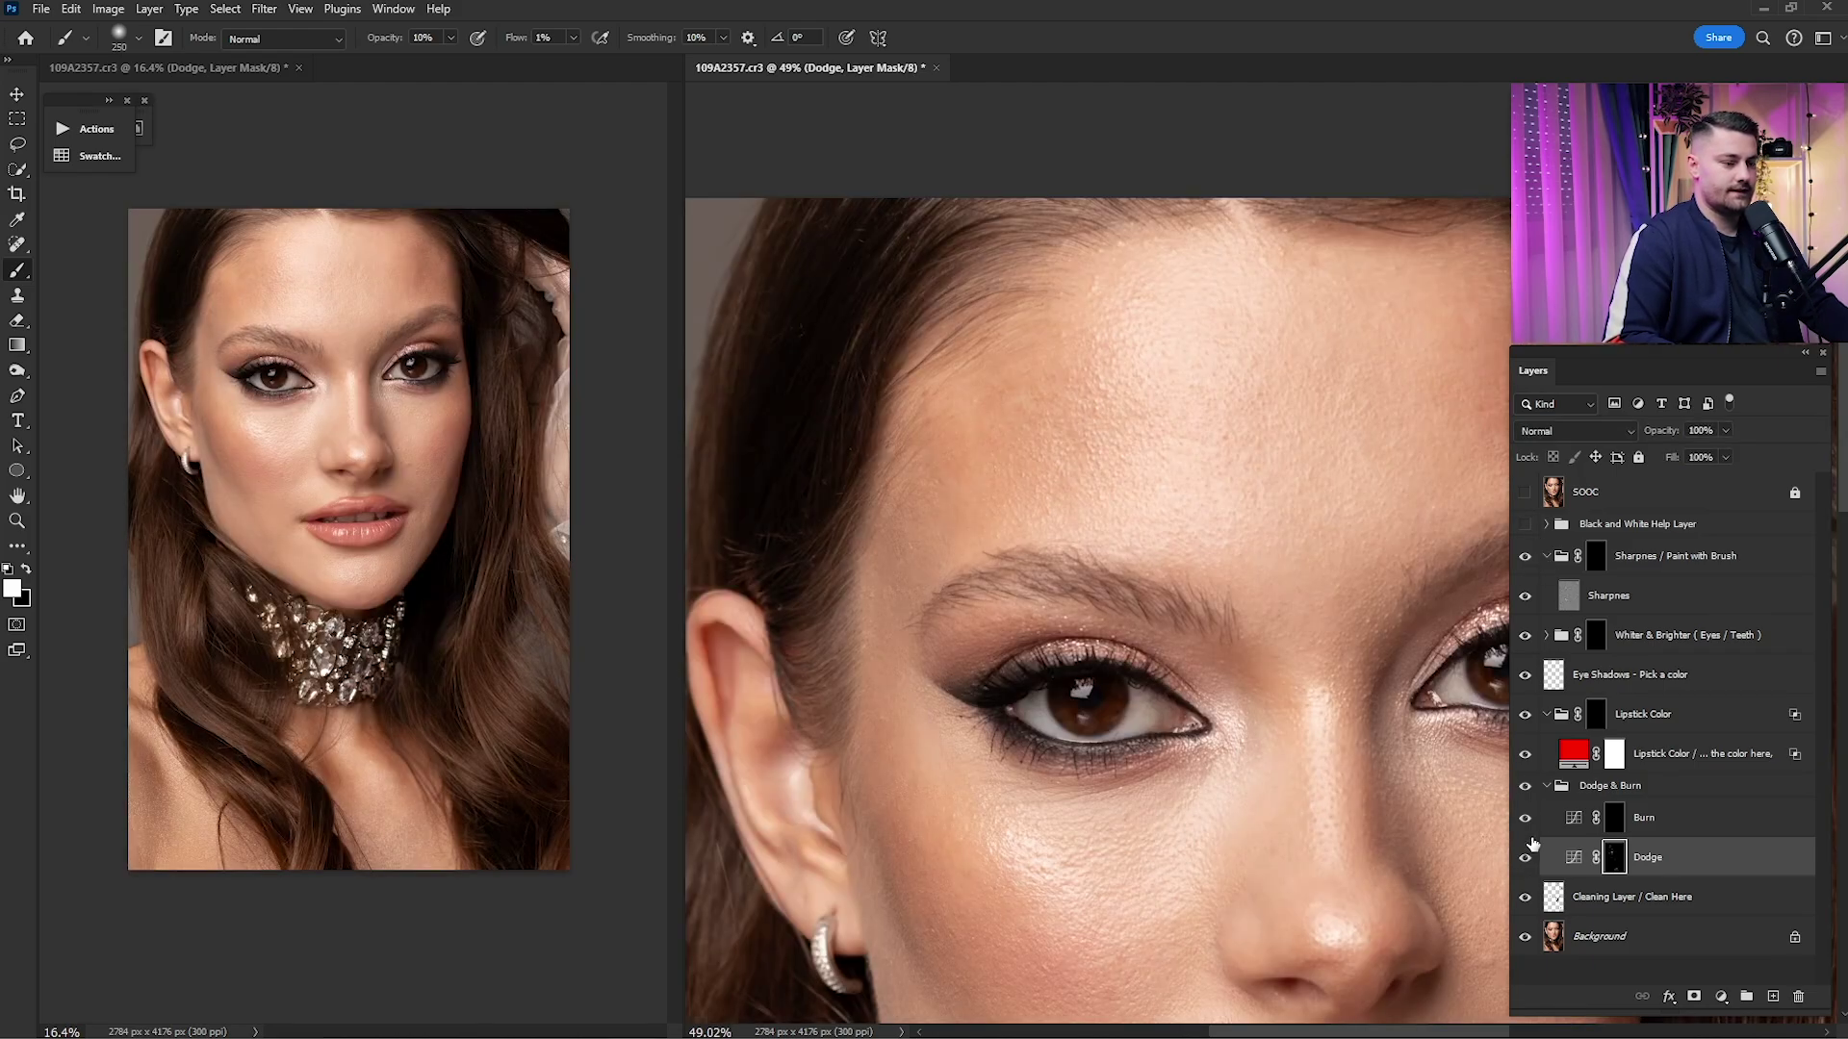
- Turn on the Black and White Help Layer group and burn the small bright forehead spot on the Burn mask with a small brush at 10% opacity
left_click(1524, 524)
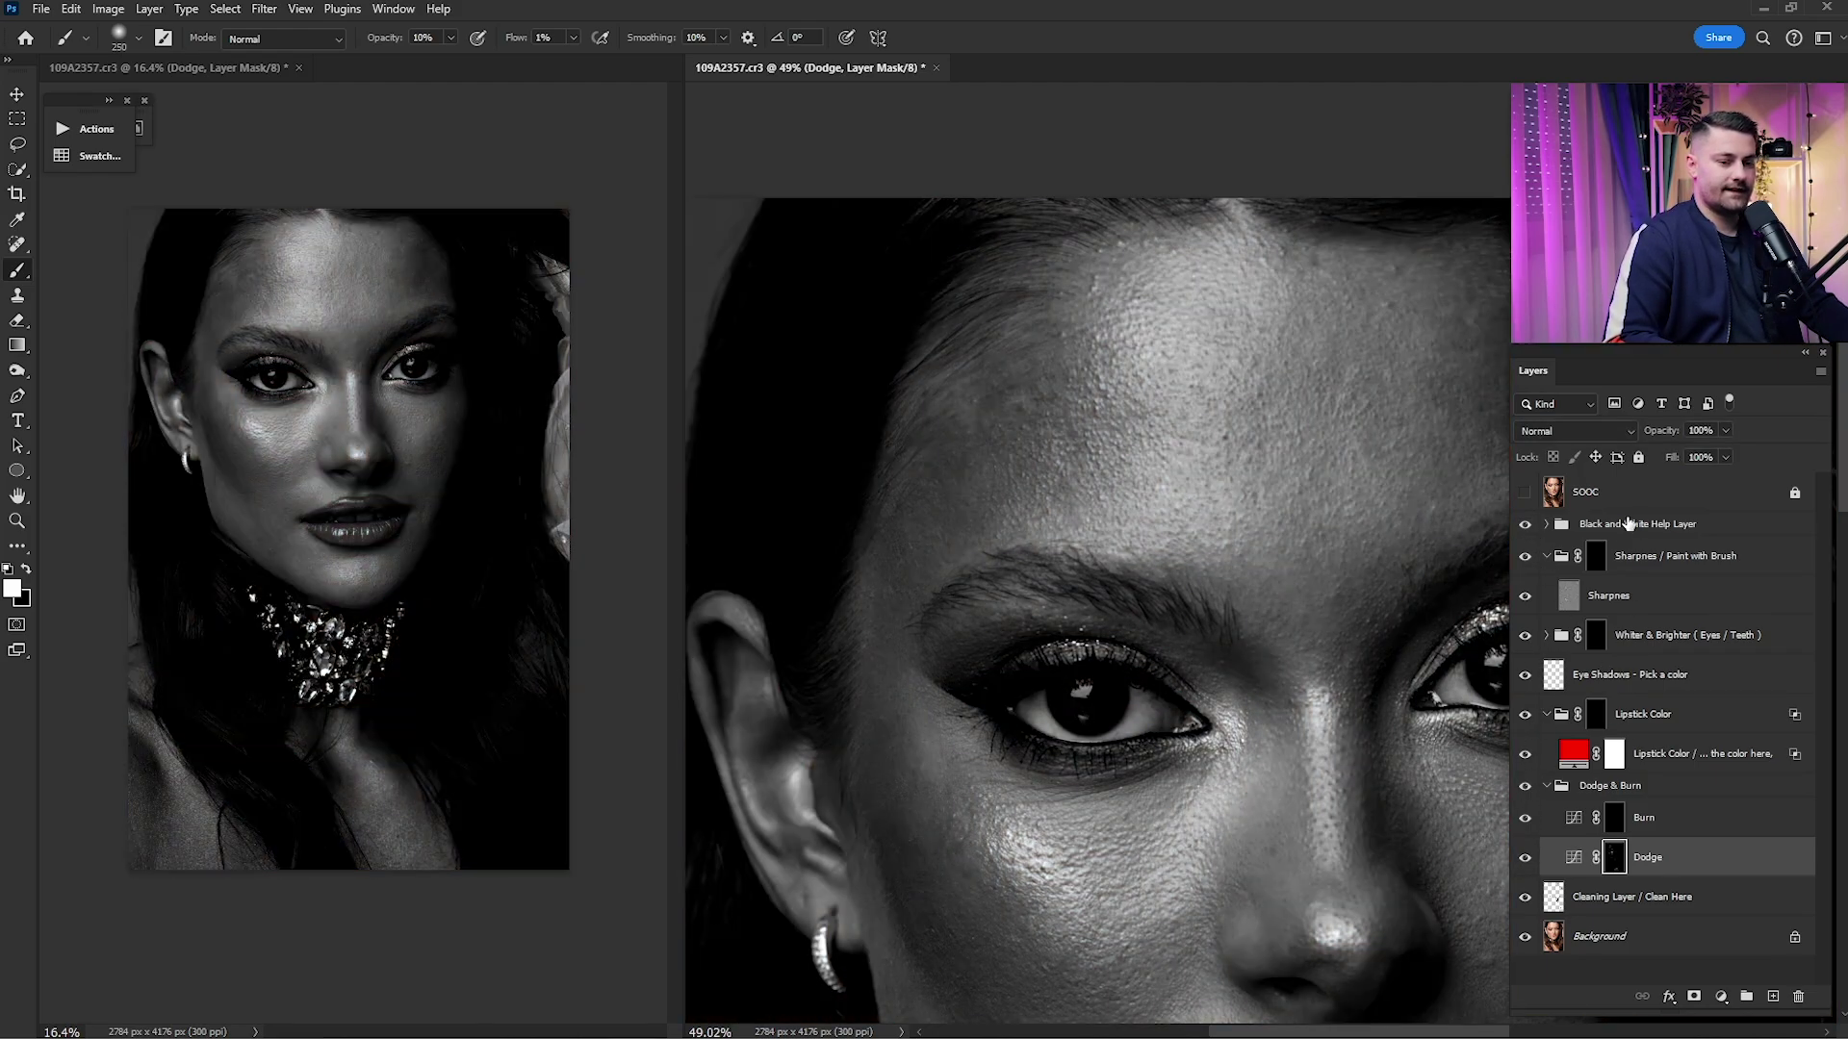
left_click(1623, 827)
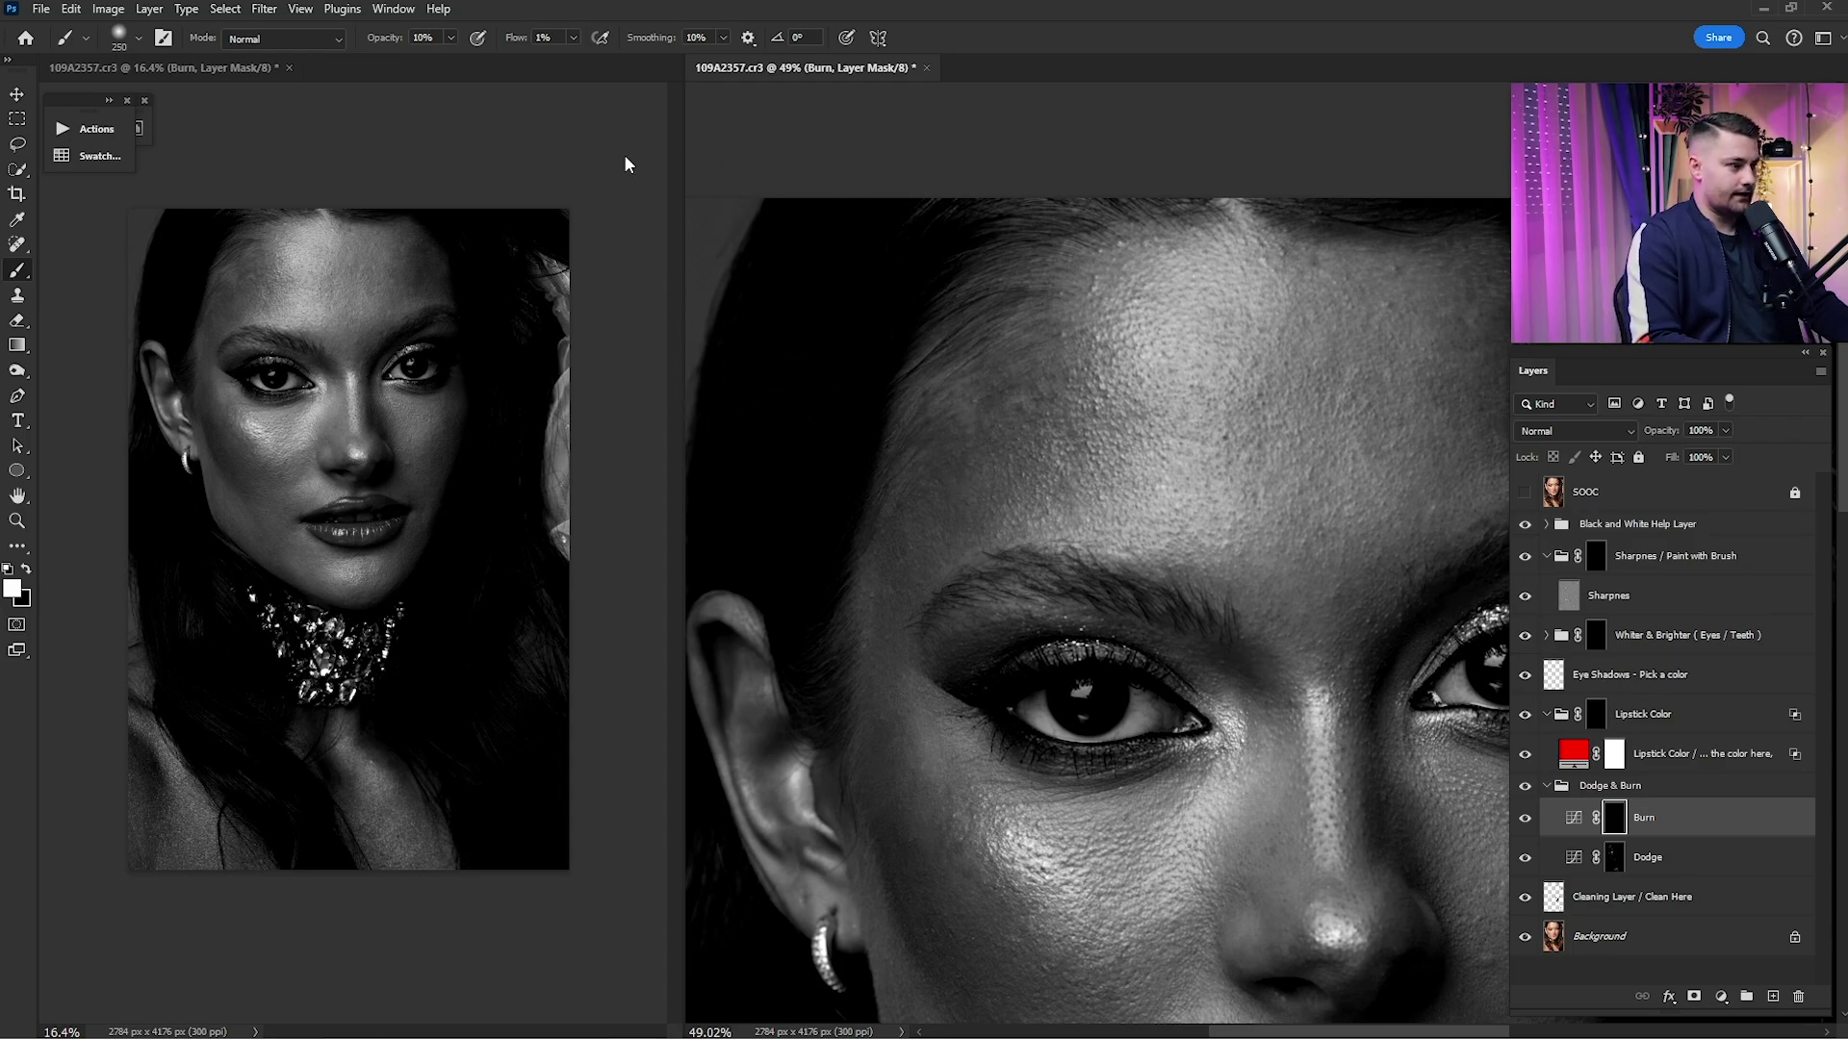
key("0")
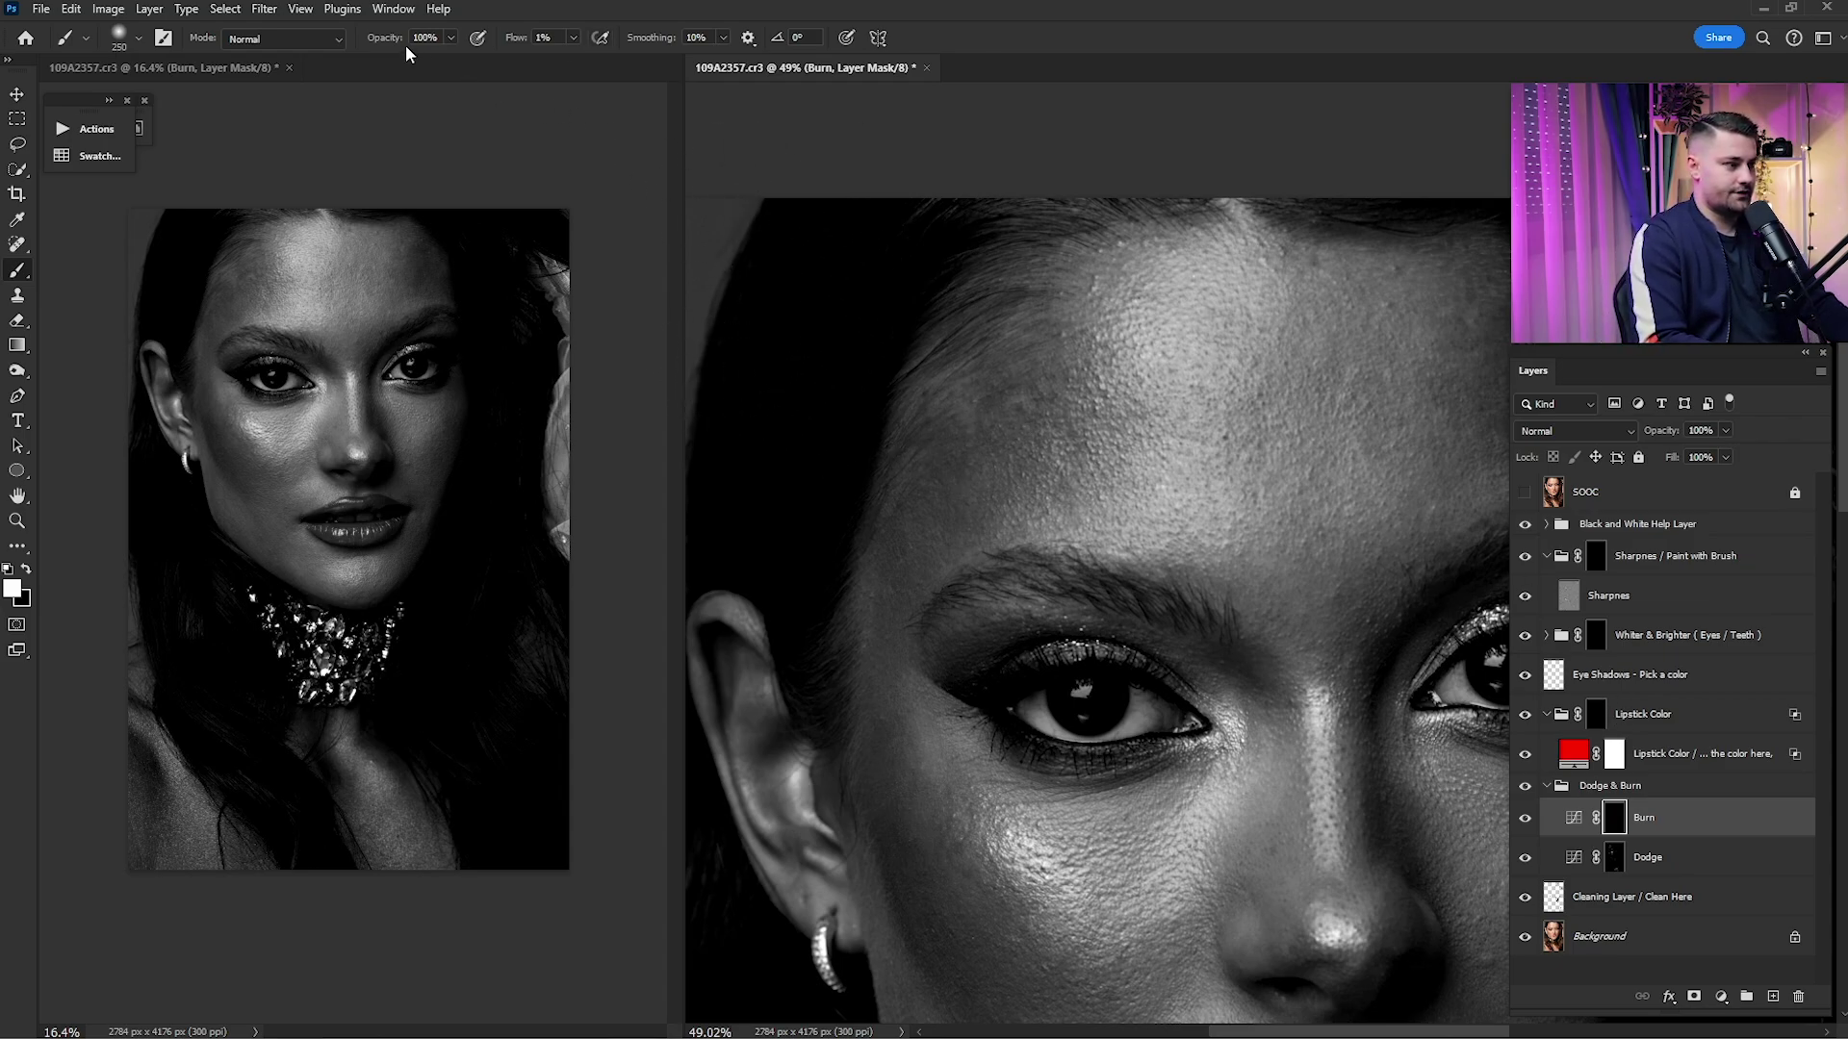
key("ctrl+space")
left_click_drag(956, 416, 1039, 400)
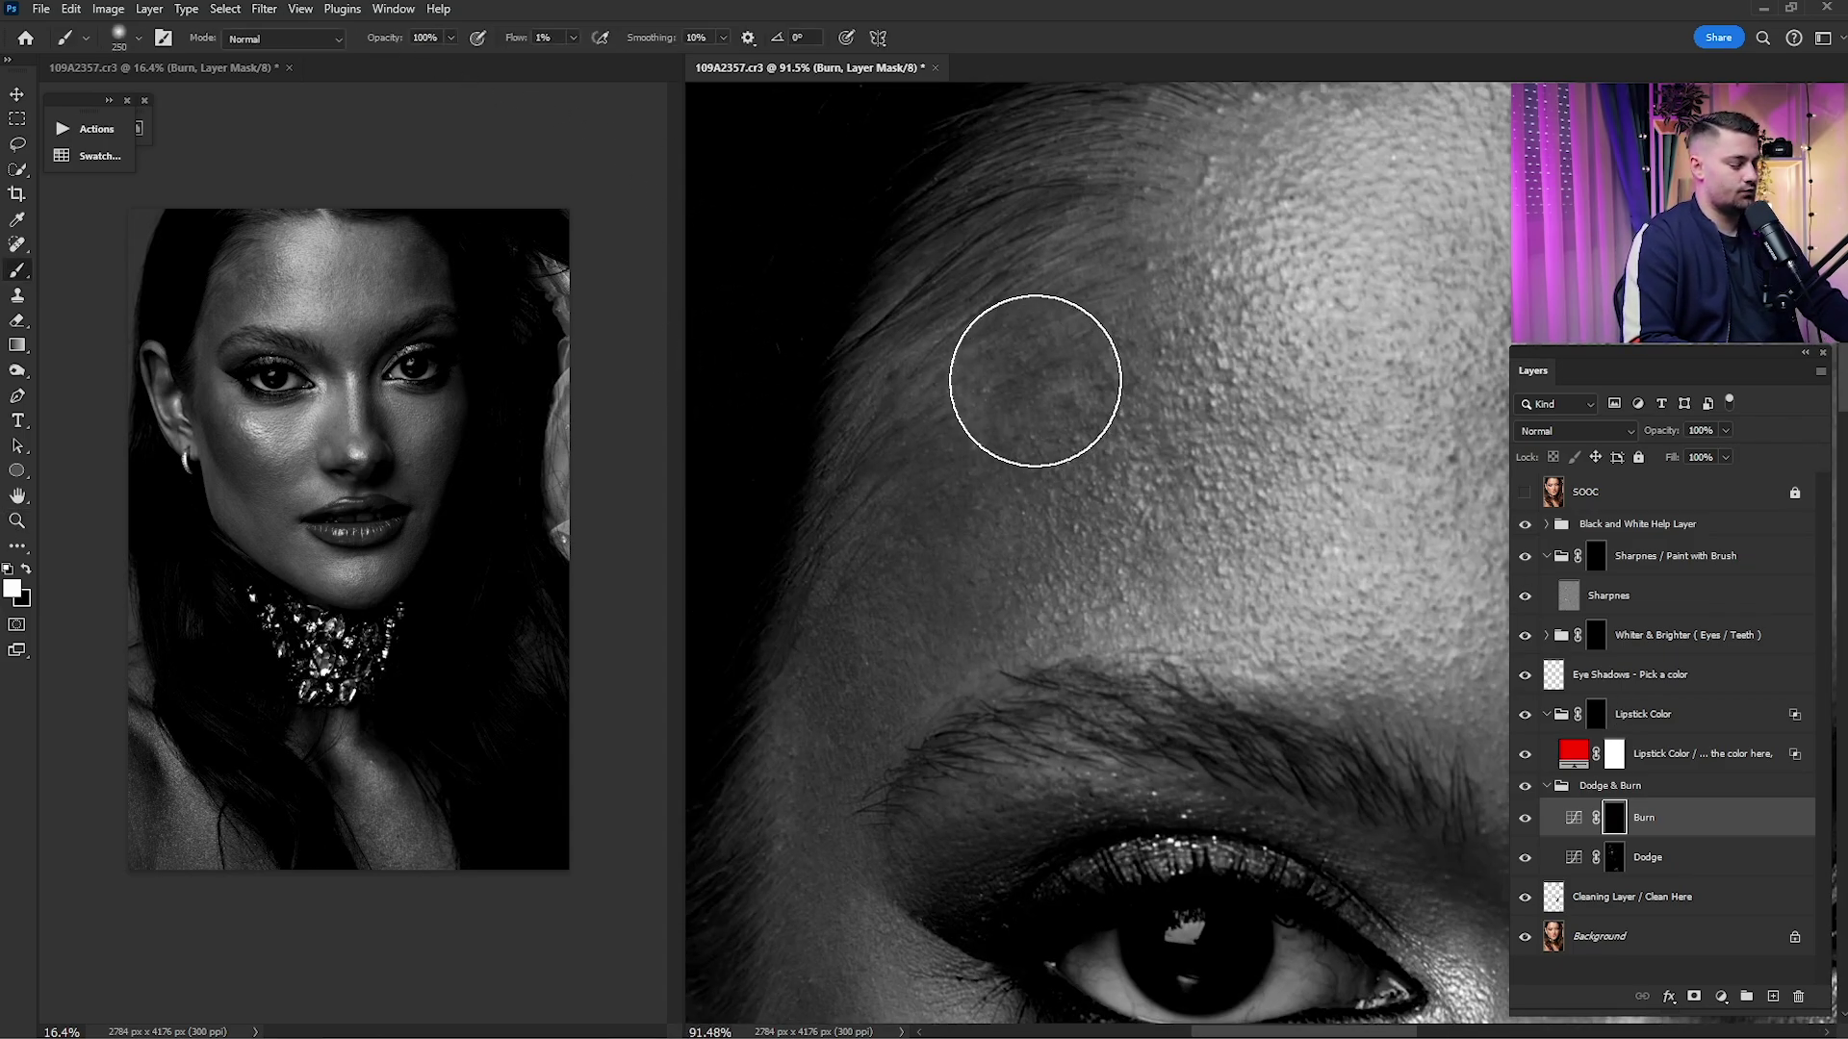
key("1")
key("bracketleft")
key("bracketleft")
key("bracketleft")
key("bracketleft")
key("bracketleft")
key("bracketleft")
key("bracketleft")
key("bracketleft")
key("bracketleft")
key("bracketleft")
key("bracketleft")
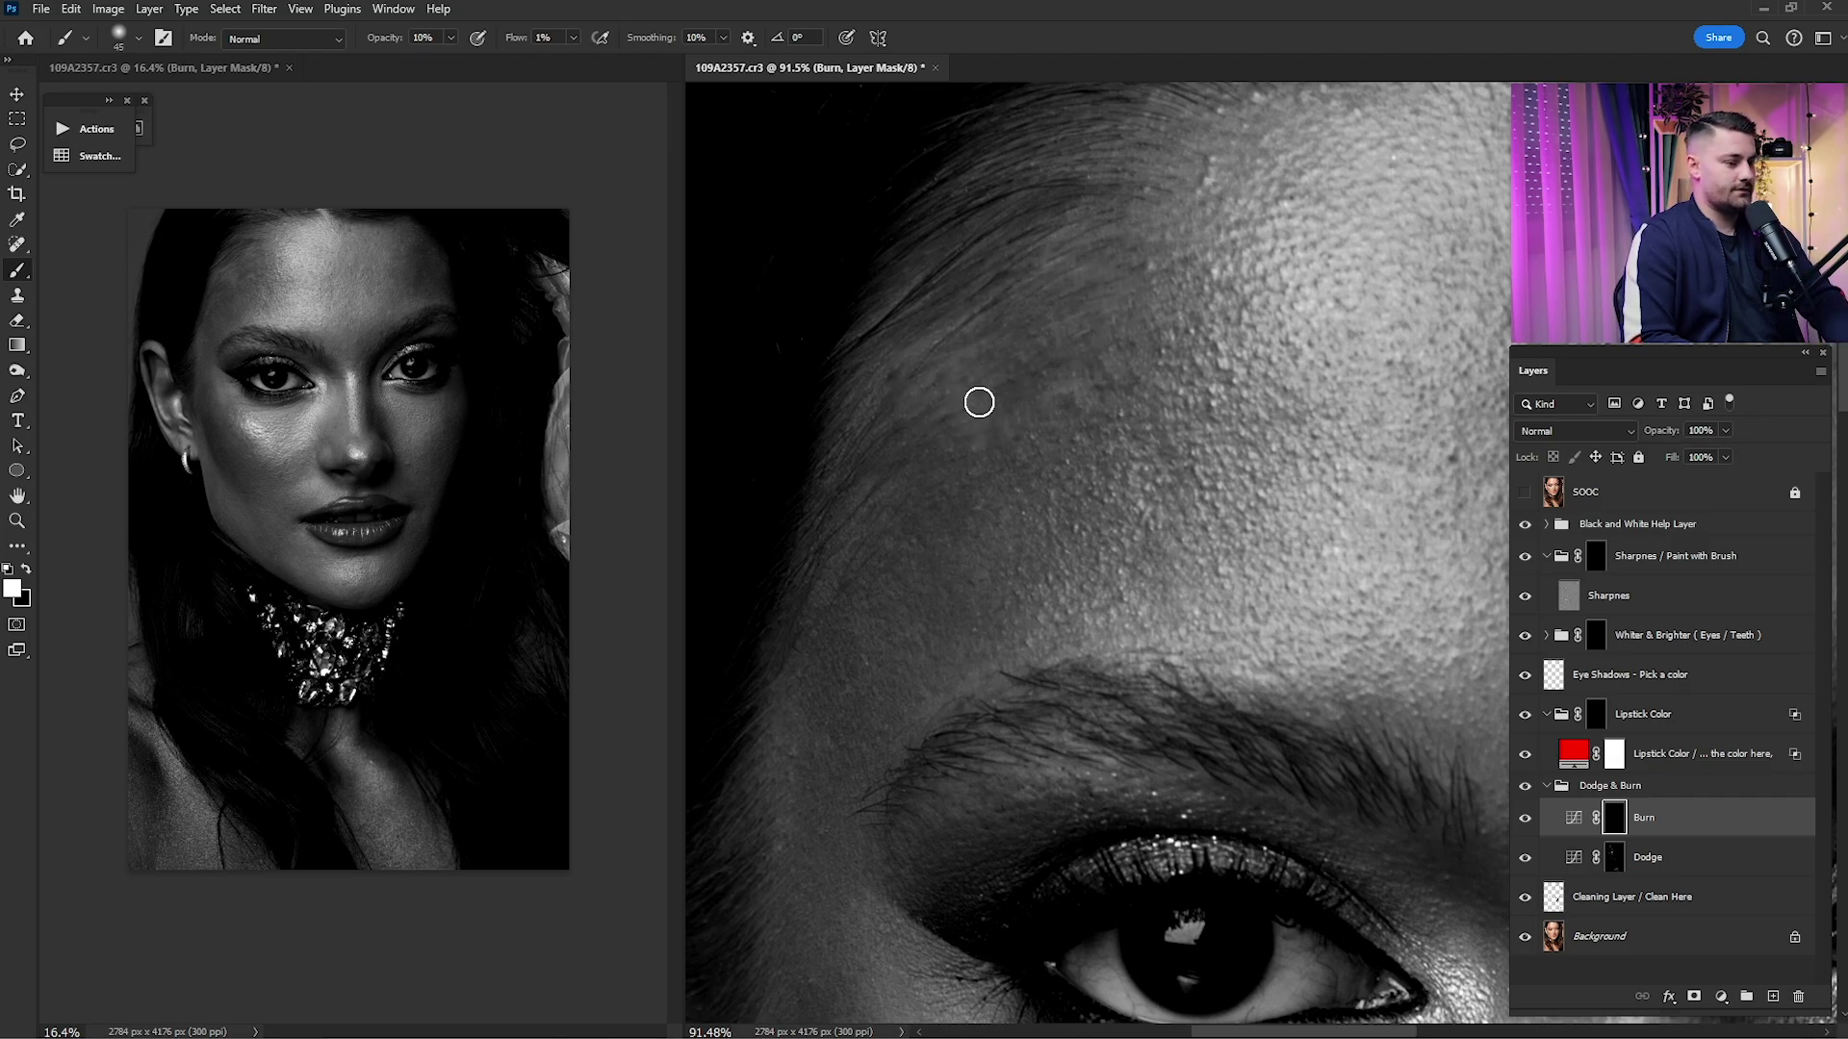
mouse_move(1060, 387)
left_mouse_down()
mouse_move(1071, 401)
mouse_move(1123, 363)
mouse_move(1080, 405)
left_mouse_up()
- Burn the lighter area along the temple hairline with the brush enlarged to size 175
key("bracketright")
key("bracketright")
key("bracketright")
key("bracketright")
key("bracketright")
key("bracketright")
key("bracketright")
left_click_drag(888, 468, 936, 539)
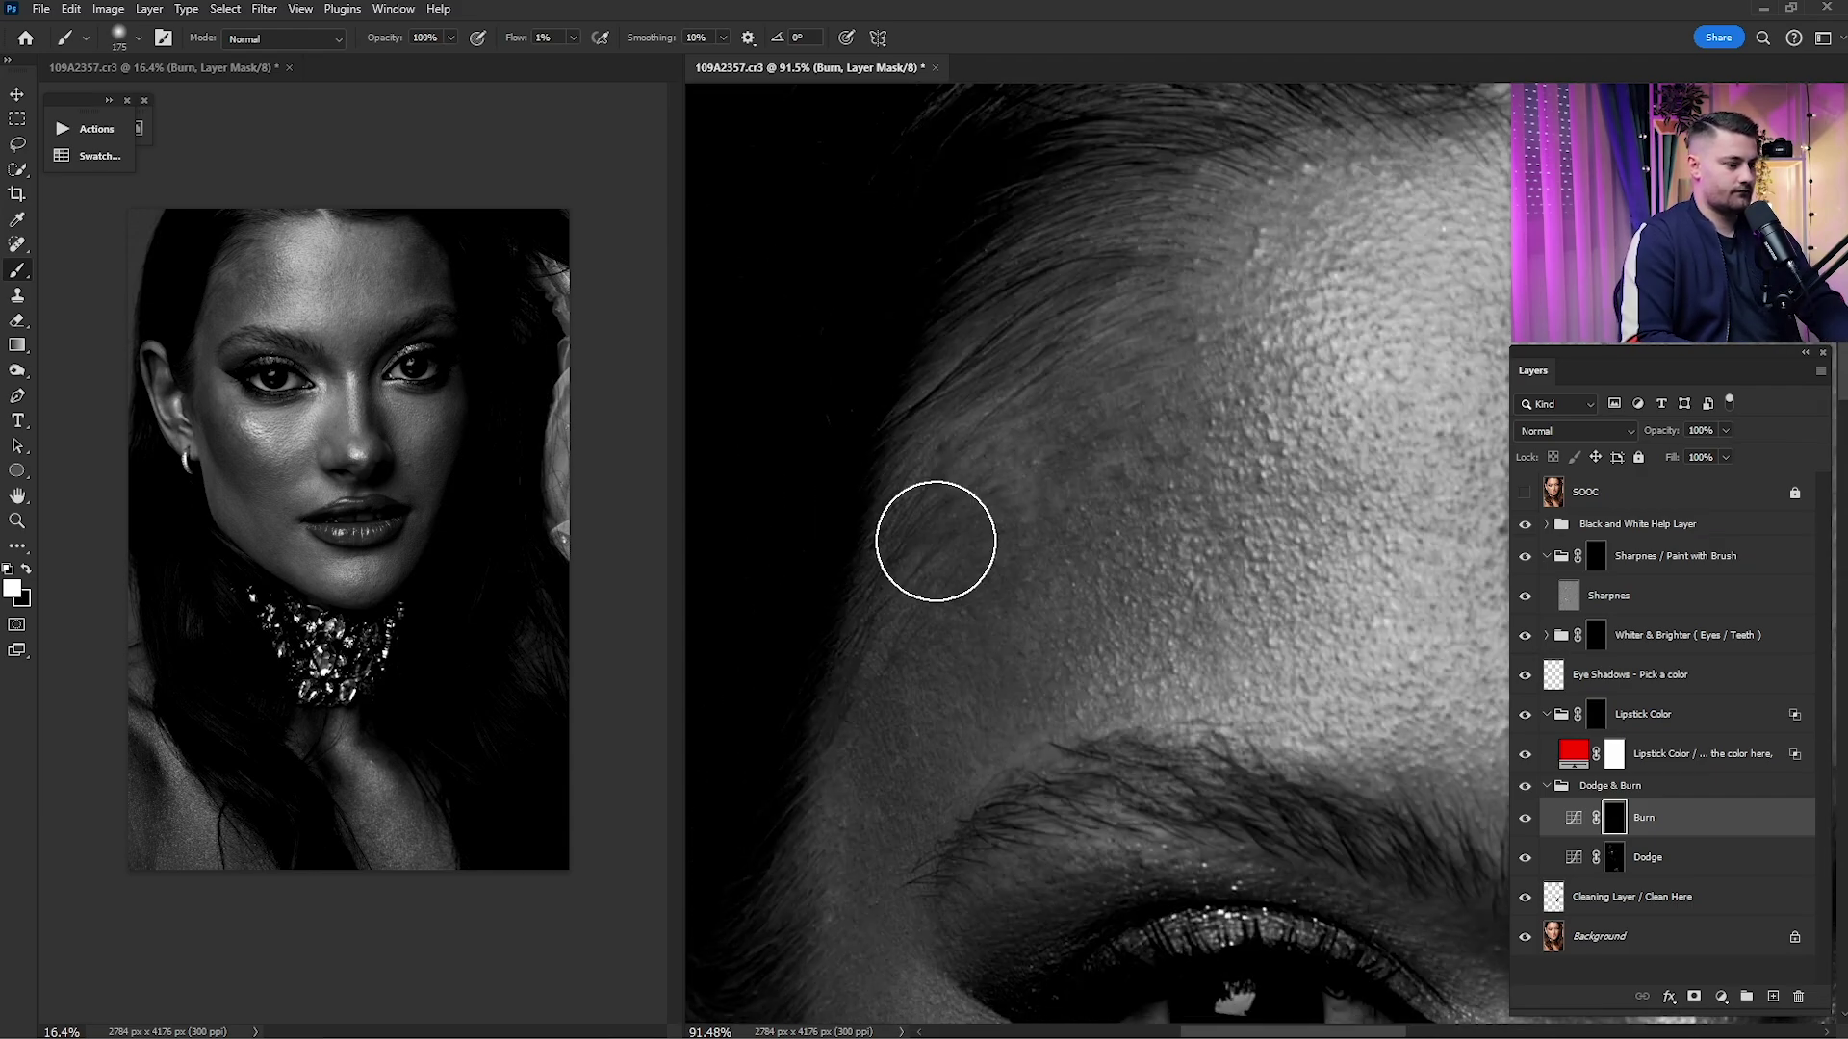
- Burn small bright patches from the hairline down around the eye with a small brush, enlarging it to size 70
key("bracketleft")
key("bracketleft")
key("bracketleft")
key("bracketleft")
key("bracketleft")
key("bracketleft")
key("bracketleft")
key("bracketleft")
key("bracketleft")
key("bracketleft")
key("bracketleft")
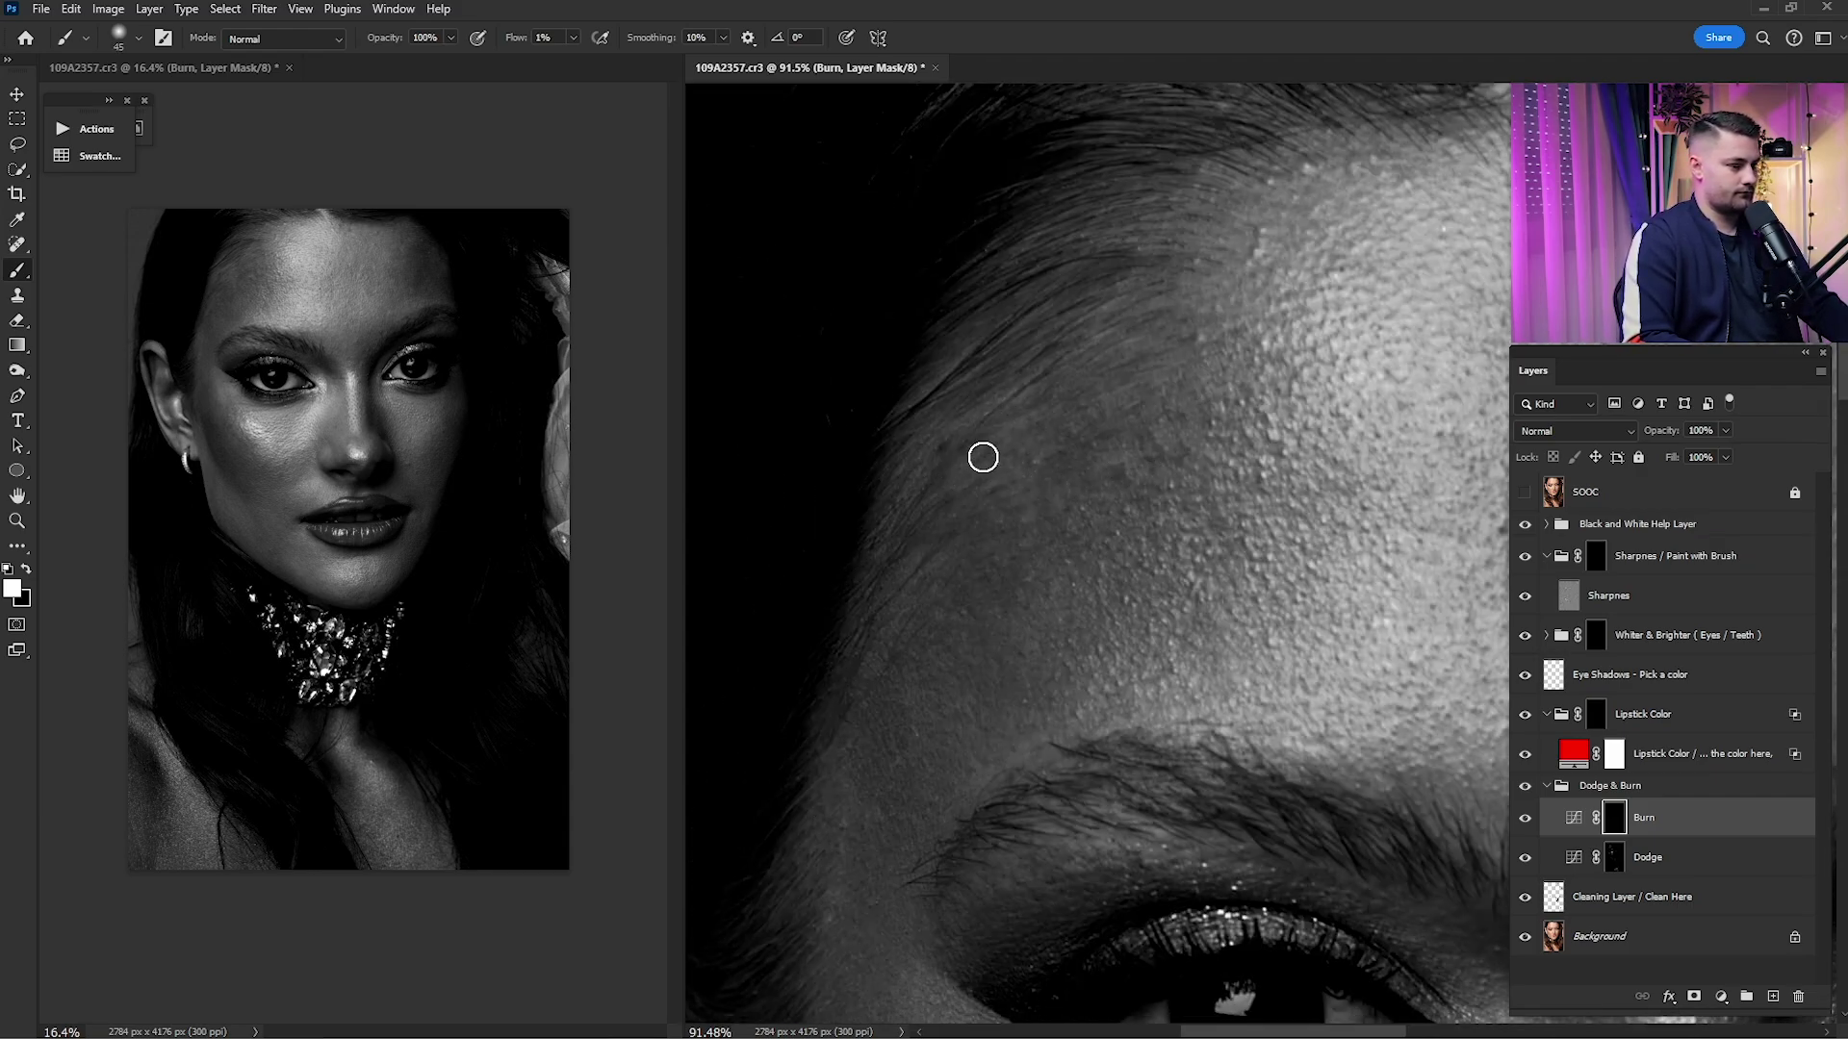
scroll(1159, 442, "down", 10)
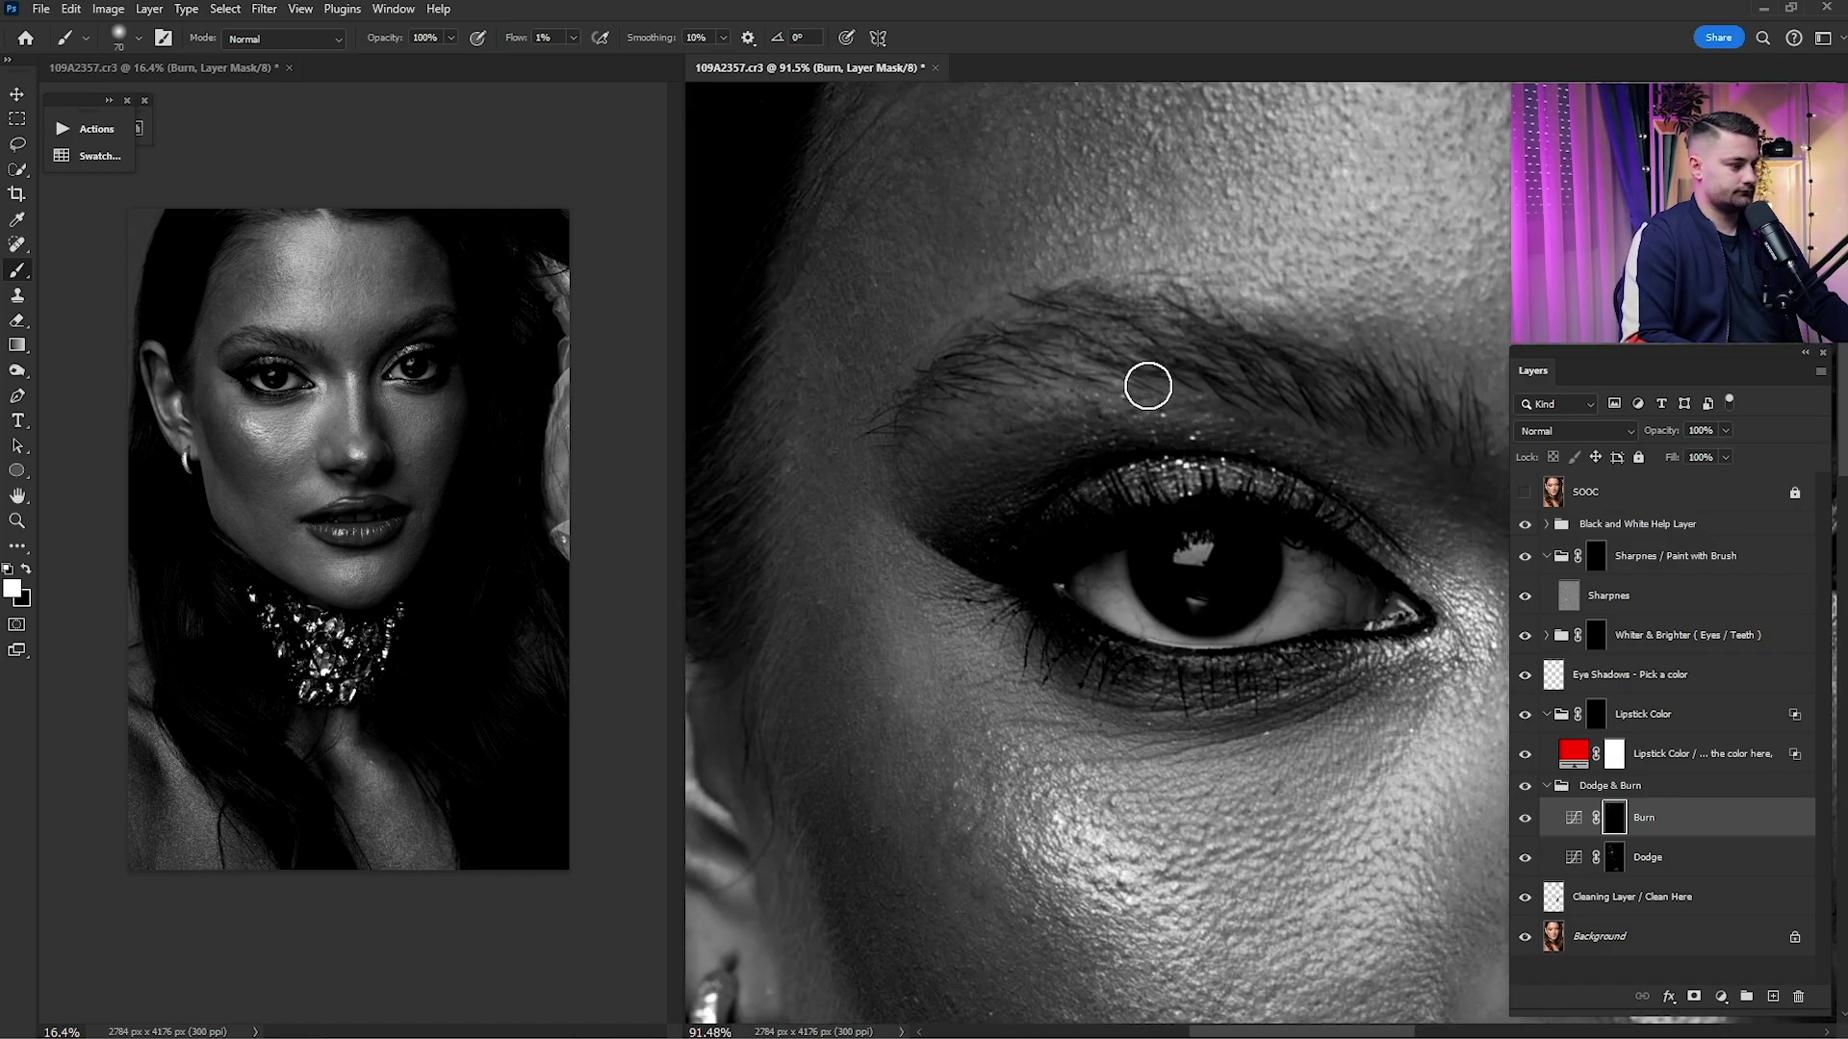
scroll(1050, 486, "up", 5)
key("bracketright")
key("bracketright")
key("bracketright")
scroll(957, 528, "down", 10)
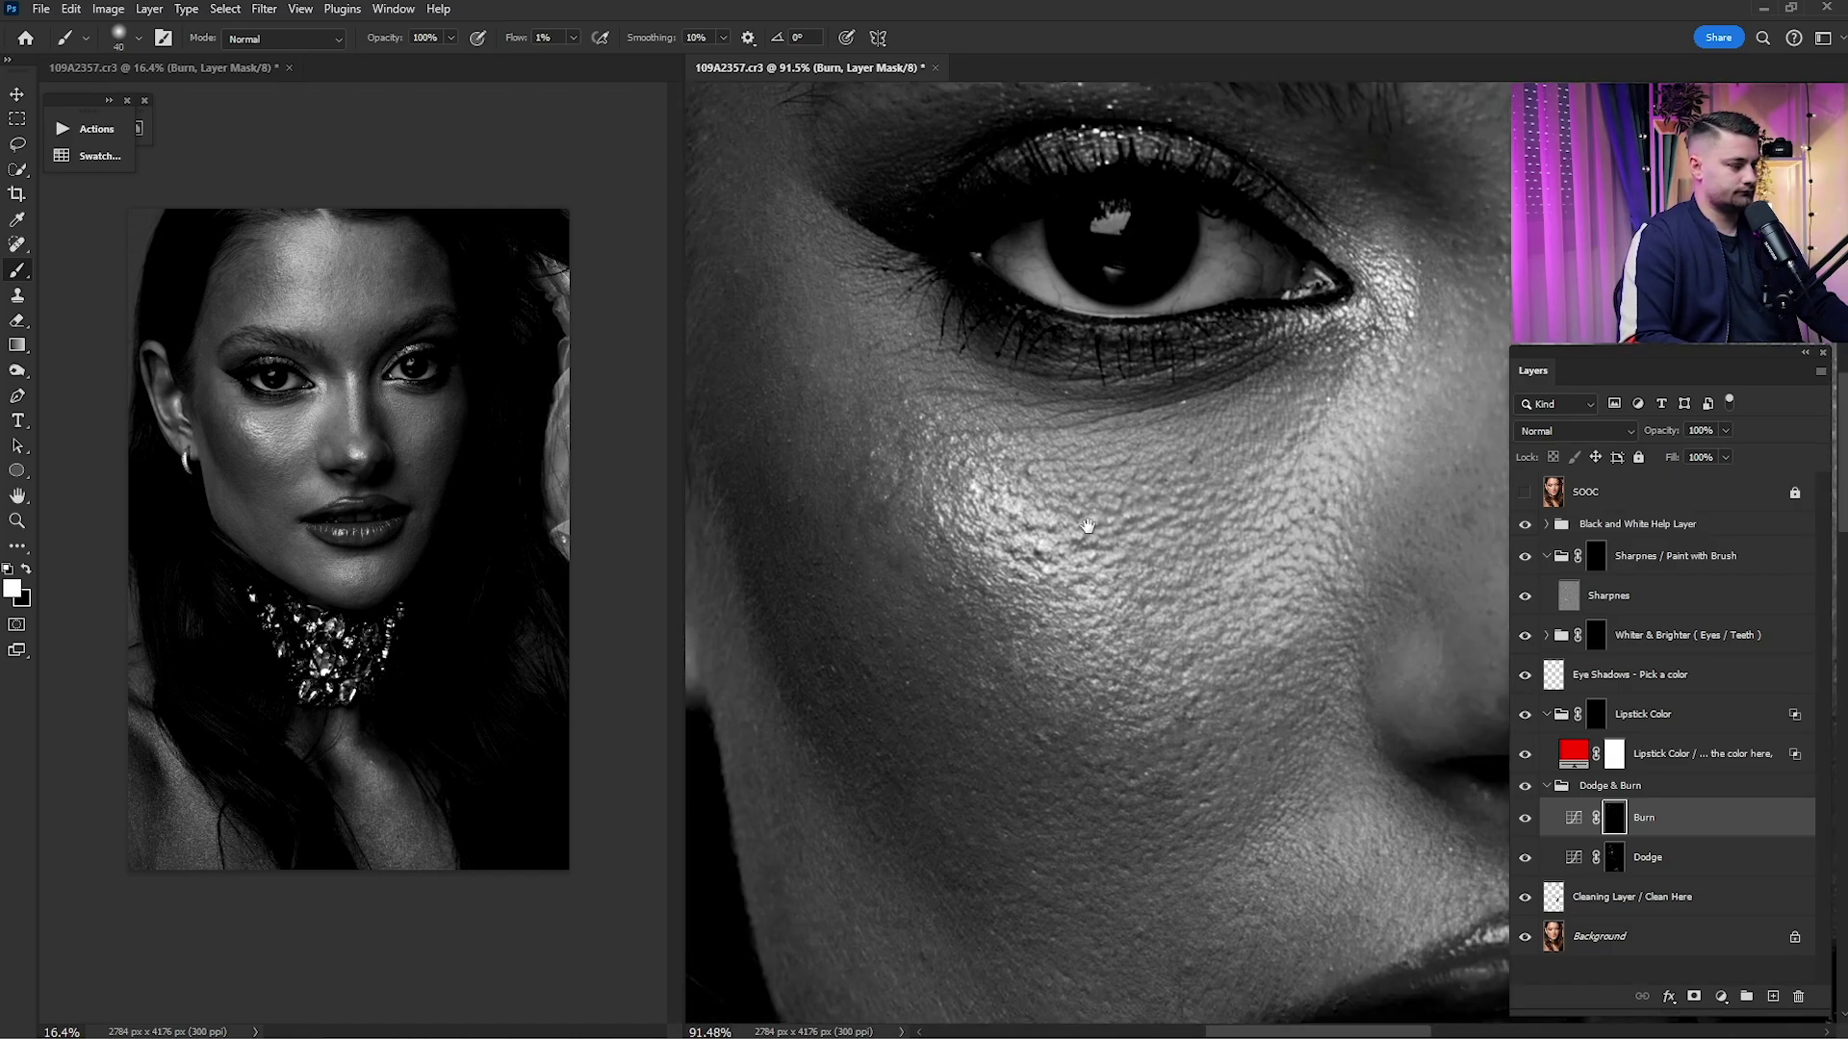
- Burn the bright highlights across the cheek below the eye with an enlarged brush
scroll(1229, 597, "down", 3)
key("bracketright")
key("bracketright")
key("bracketright")
key("bracketright")
key("bracketright")
key("bracketright")
key("bracketright")
key("bracketright")
key("bracketright")
left_click_drag(1018, 521, 1407, 500)
- Burn the bright spots on the chin and below the lower lip with a size 30 brush
scroll(1097, 433, "up", 5)
key("bracketleft")
key("bracketleft")
key("bracketleft")
key("bracketleft")
key("bracketleft")
key("bracketleft")
key("bracketleft")
key("bracketleft")
key("bracketleft")
key("bracketleft")
key("bracketleft")
key("bracketleft")
key("bracketleft")
key("bracketleft")
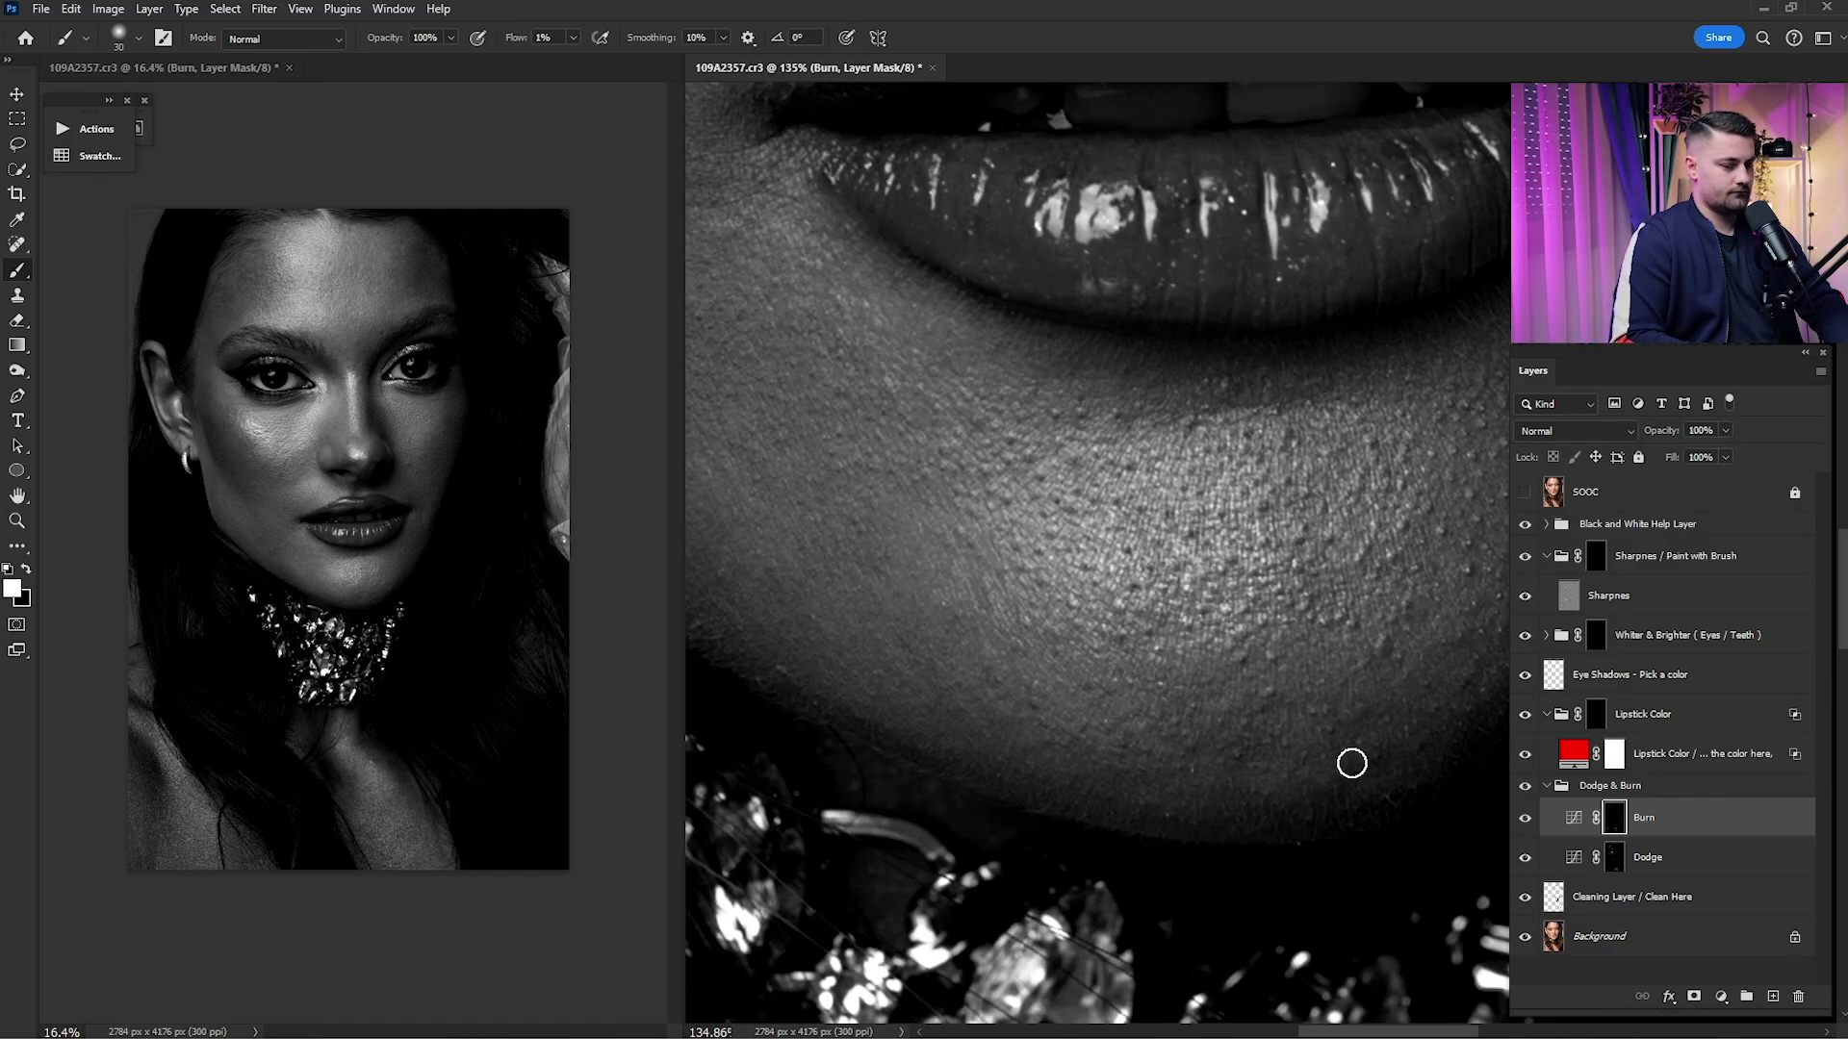
left_click_drag(1241, 289, 1200, 858)
left_click_drag(866, 125, 1059, 638)
- Fit the whole portrait in the window and hide the Black and White Help Layer group
key("ctrl+0")
key("bracketright")
key("bracketright")
left_click(1525, 523)
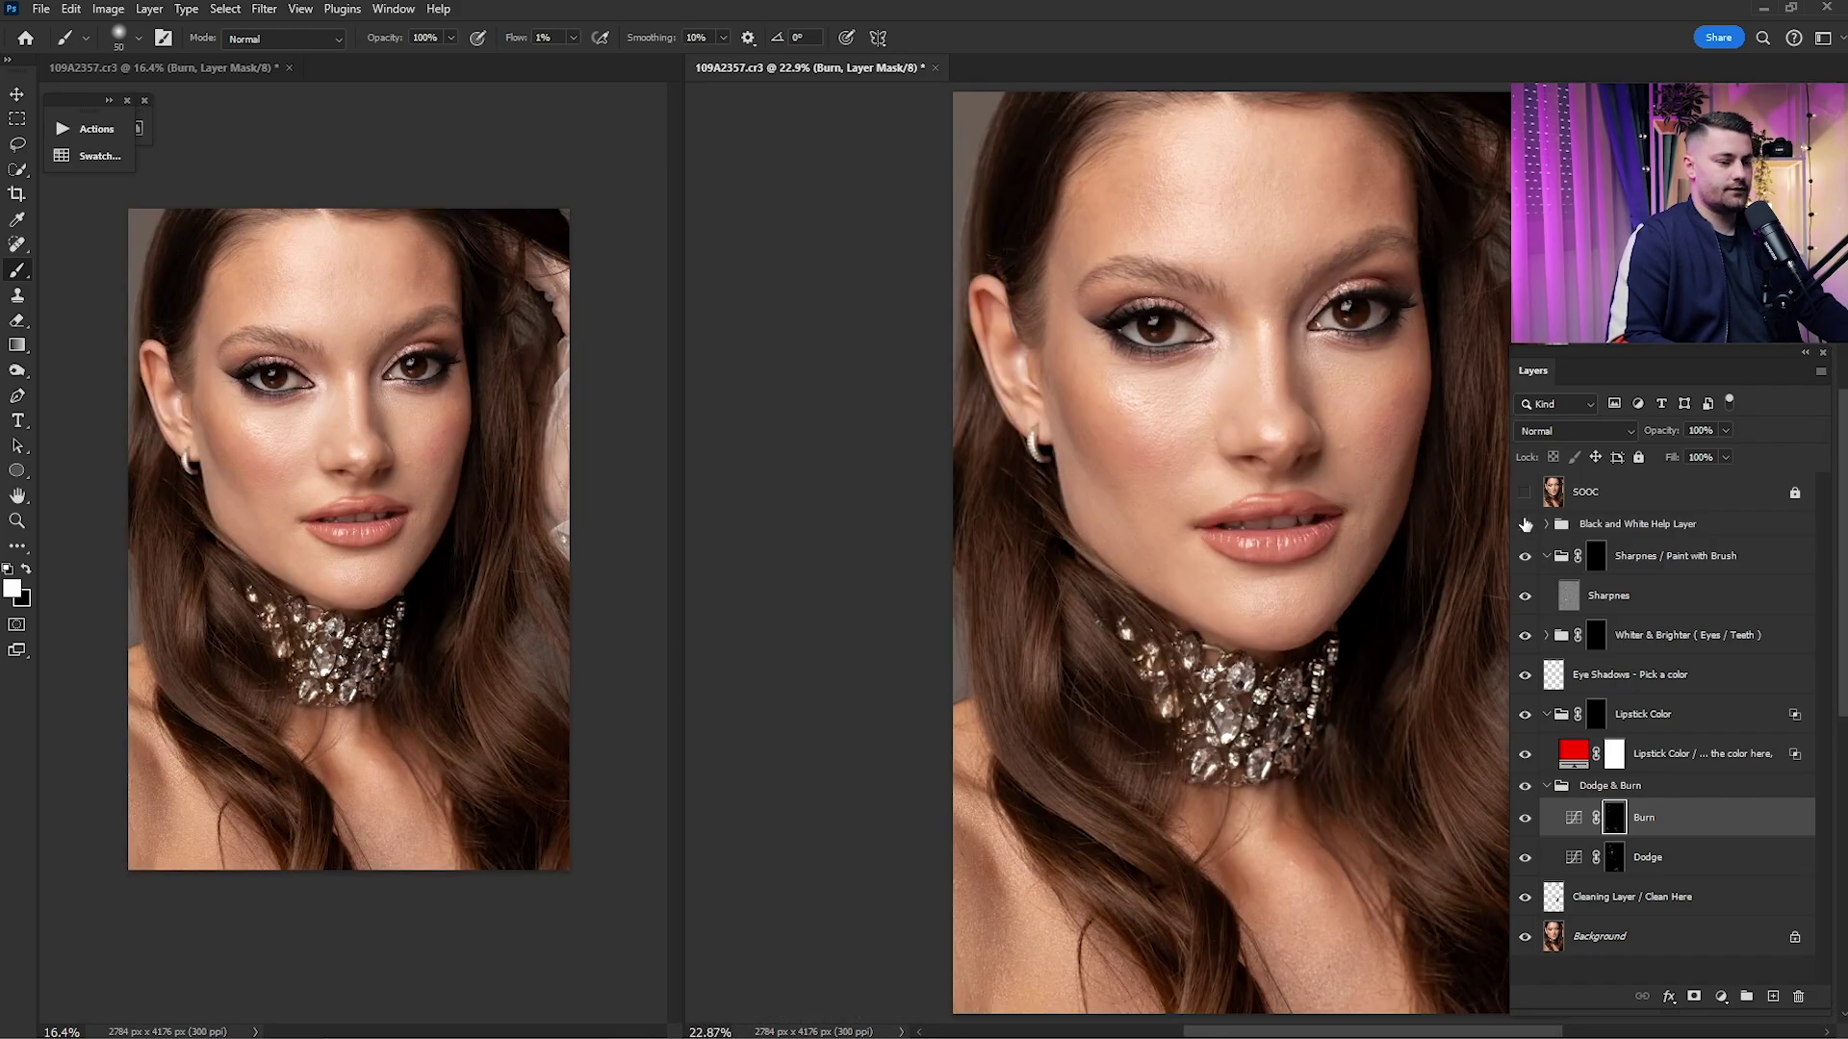
- Compare the portrait with and without the Dodge & Burn group, in colour and in the black-and-white help view
left_click(1525, 786)
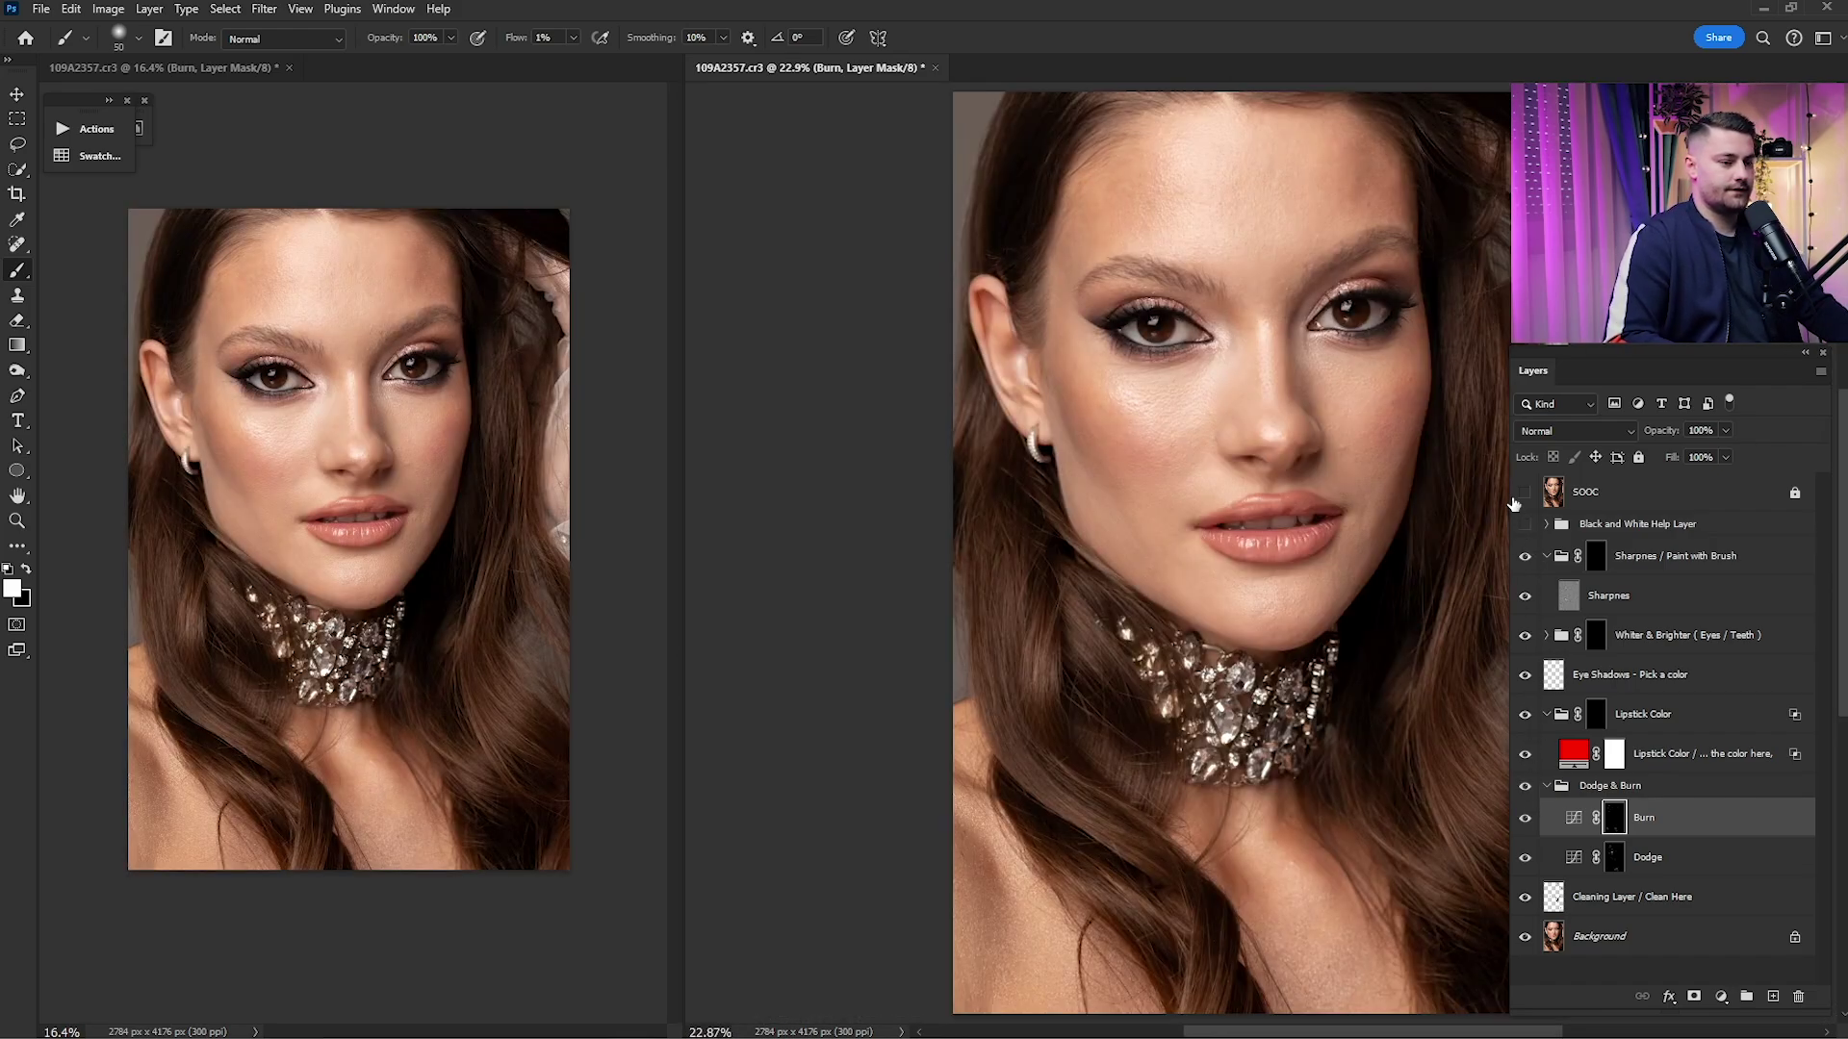
left_click(1525, 523)
left_click(1525, 787)
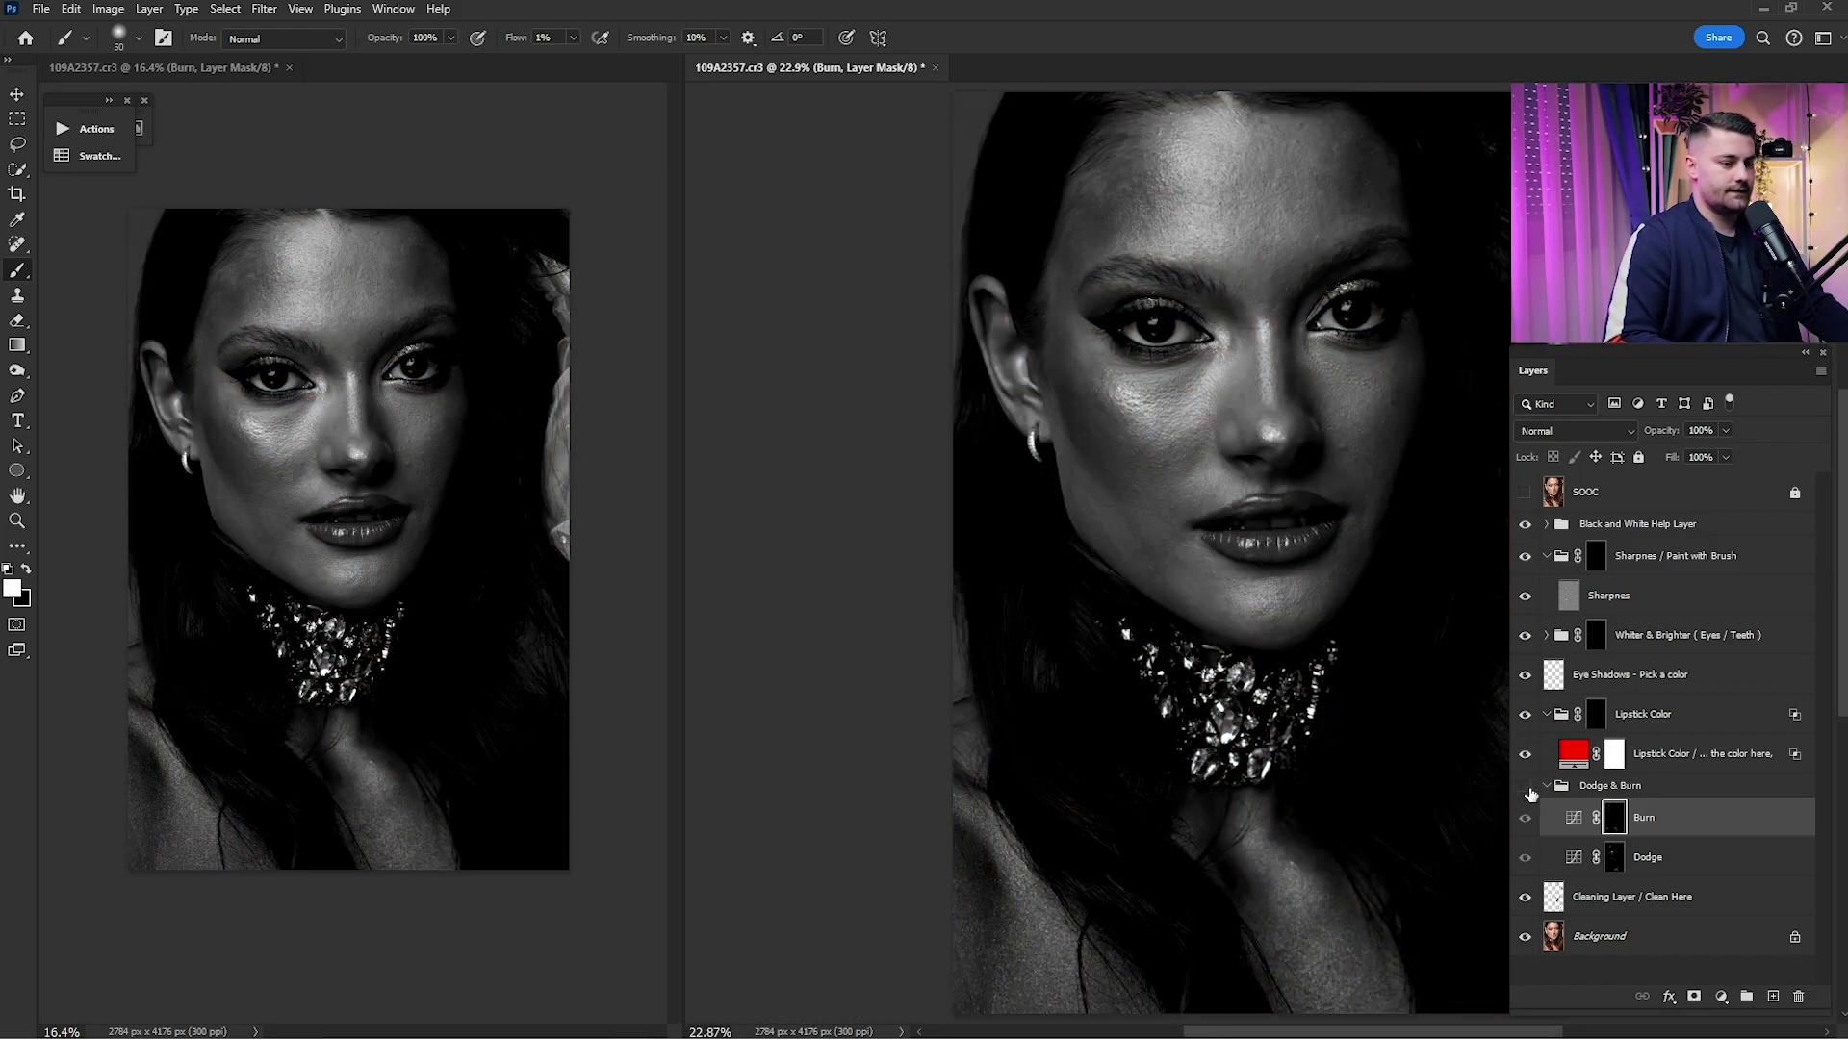
left_click(1527, 787)
left_click(1526, 787)
left_click(1526, 787)
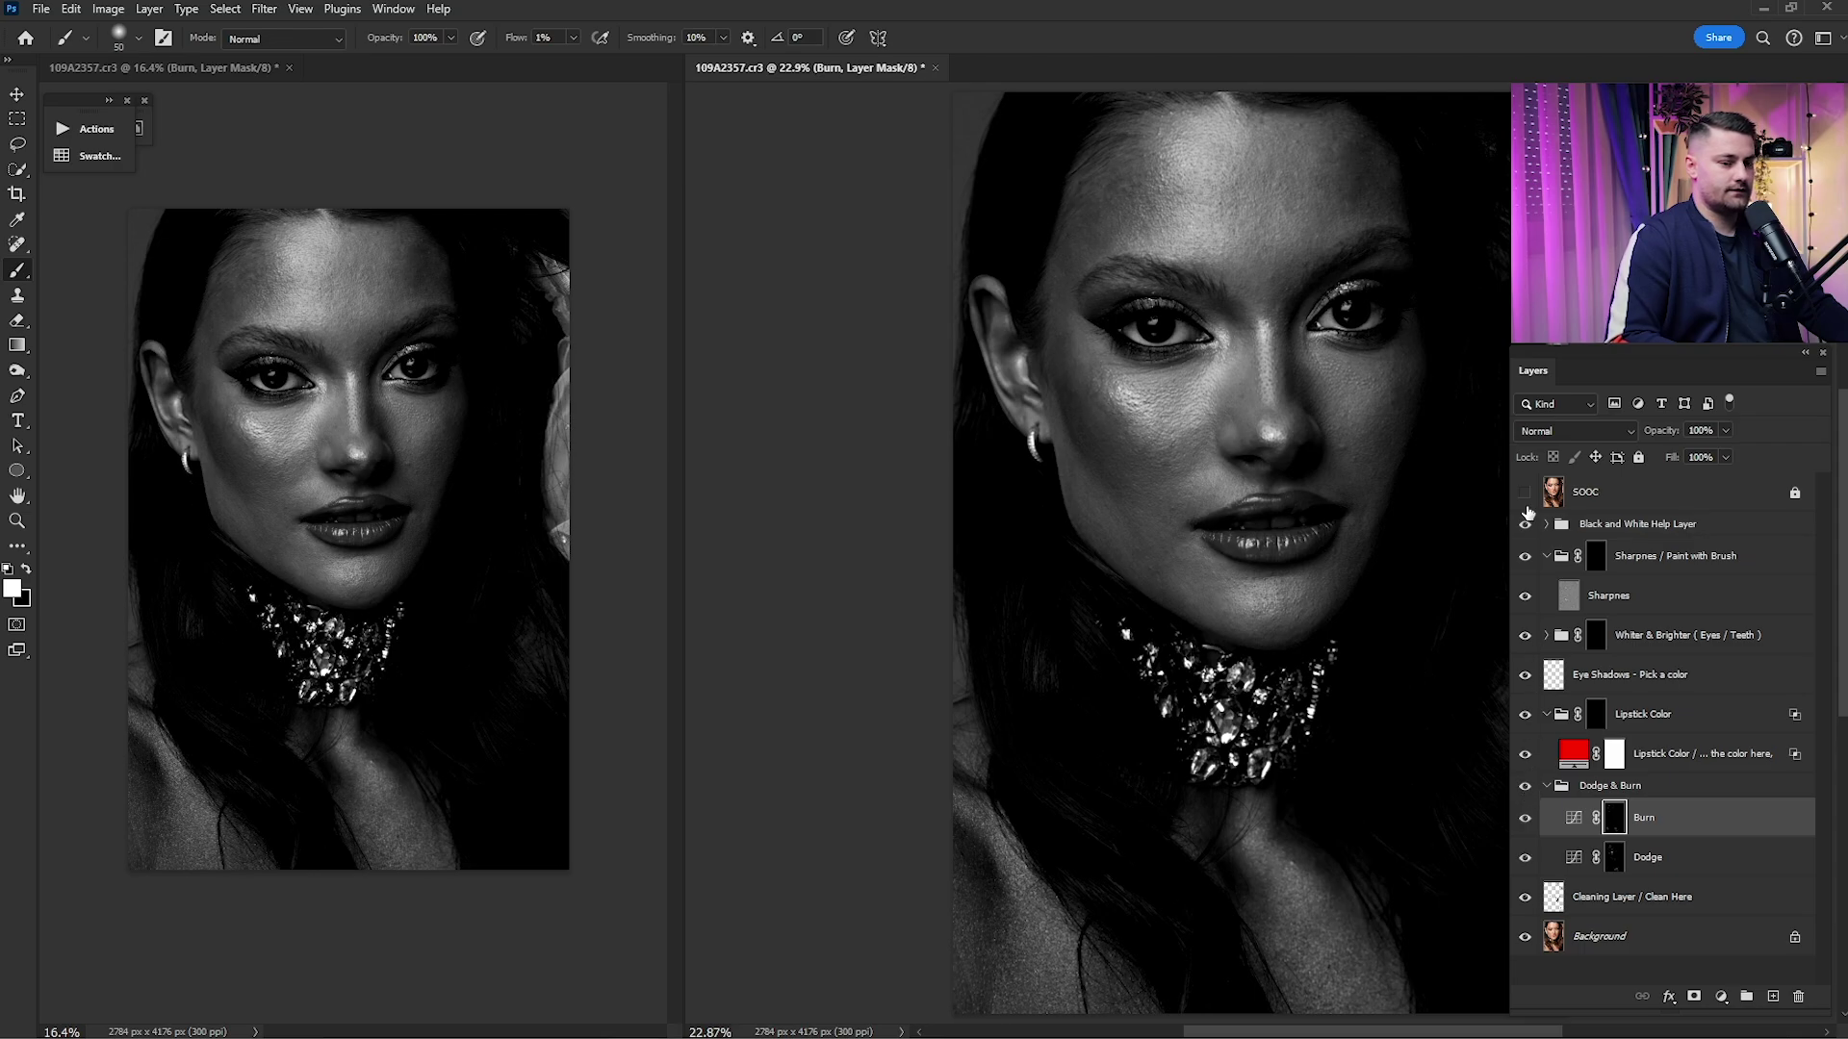
left_click(1526, 524)
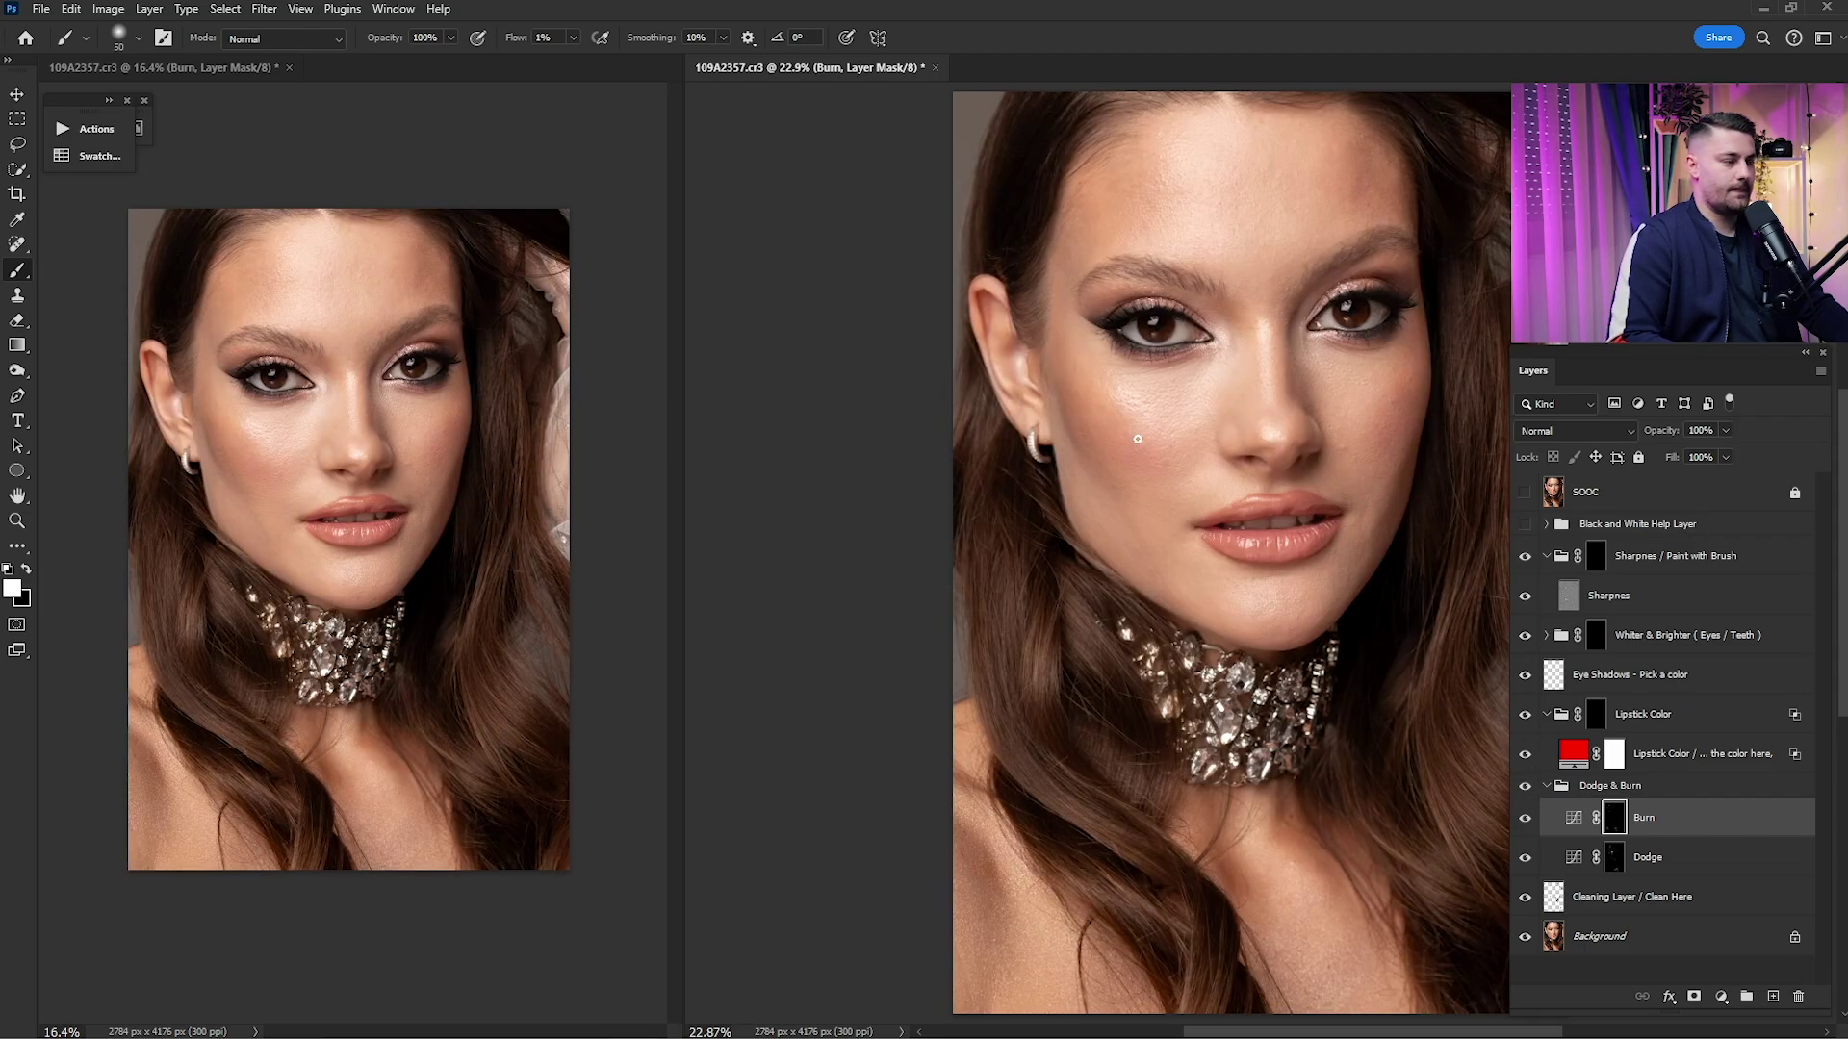
- Close the second view of the portrait and fit the remaining one in the window
left_click(289, 67)
scroll(1087, 462, "down", 3)
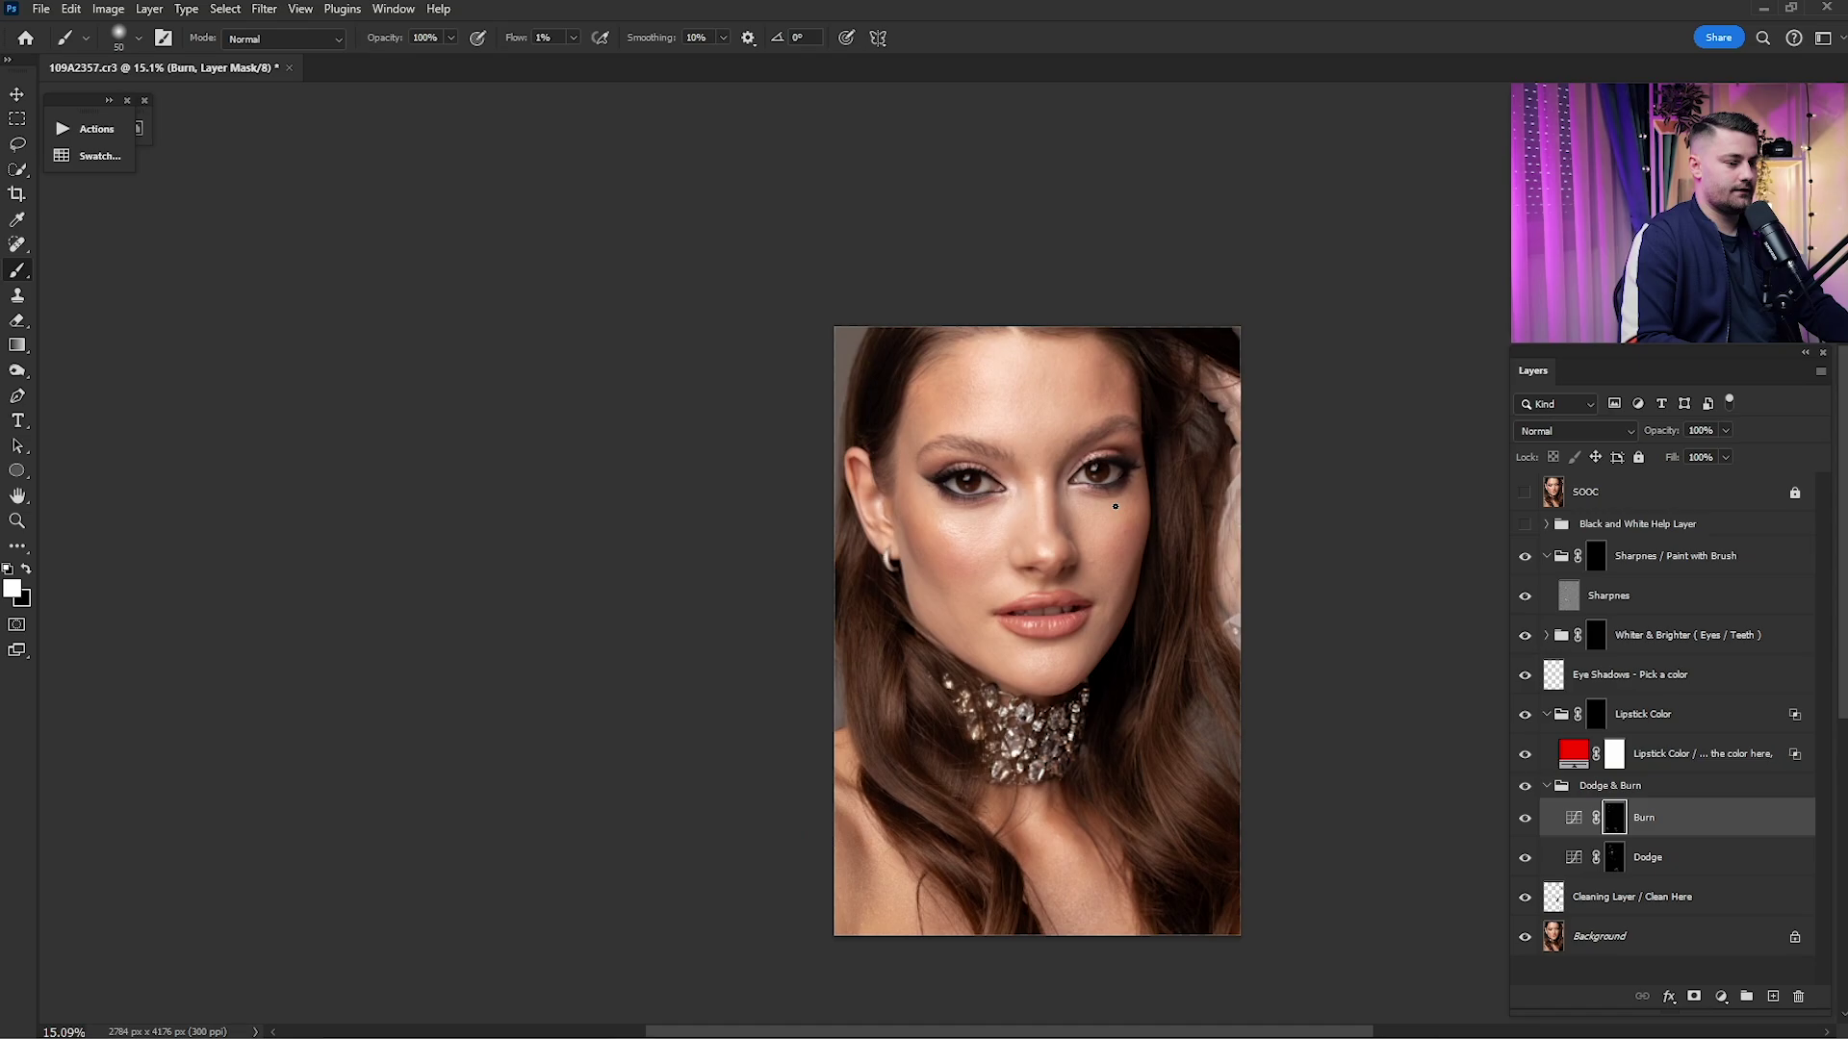
scroll(1115, 507, "up", 3)
key("ctrl+0")
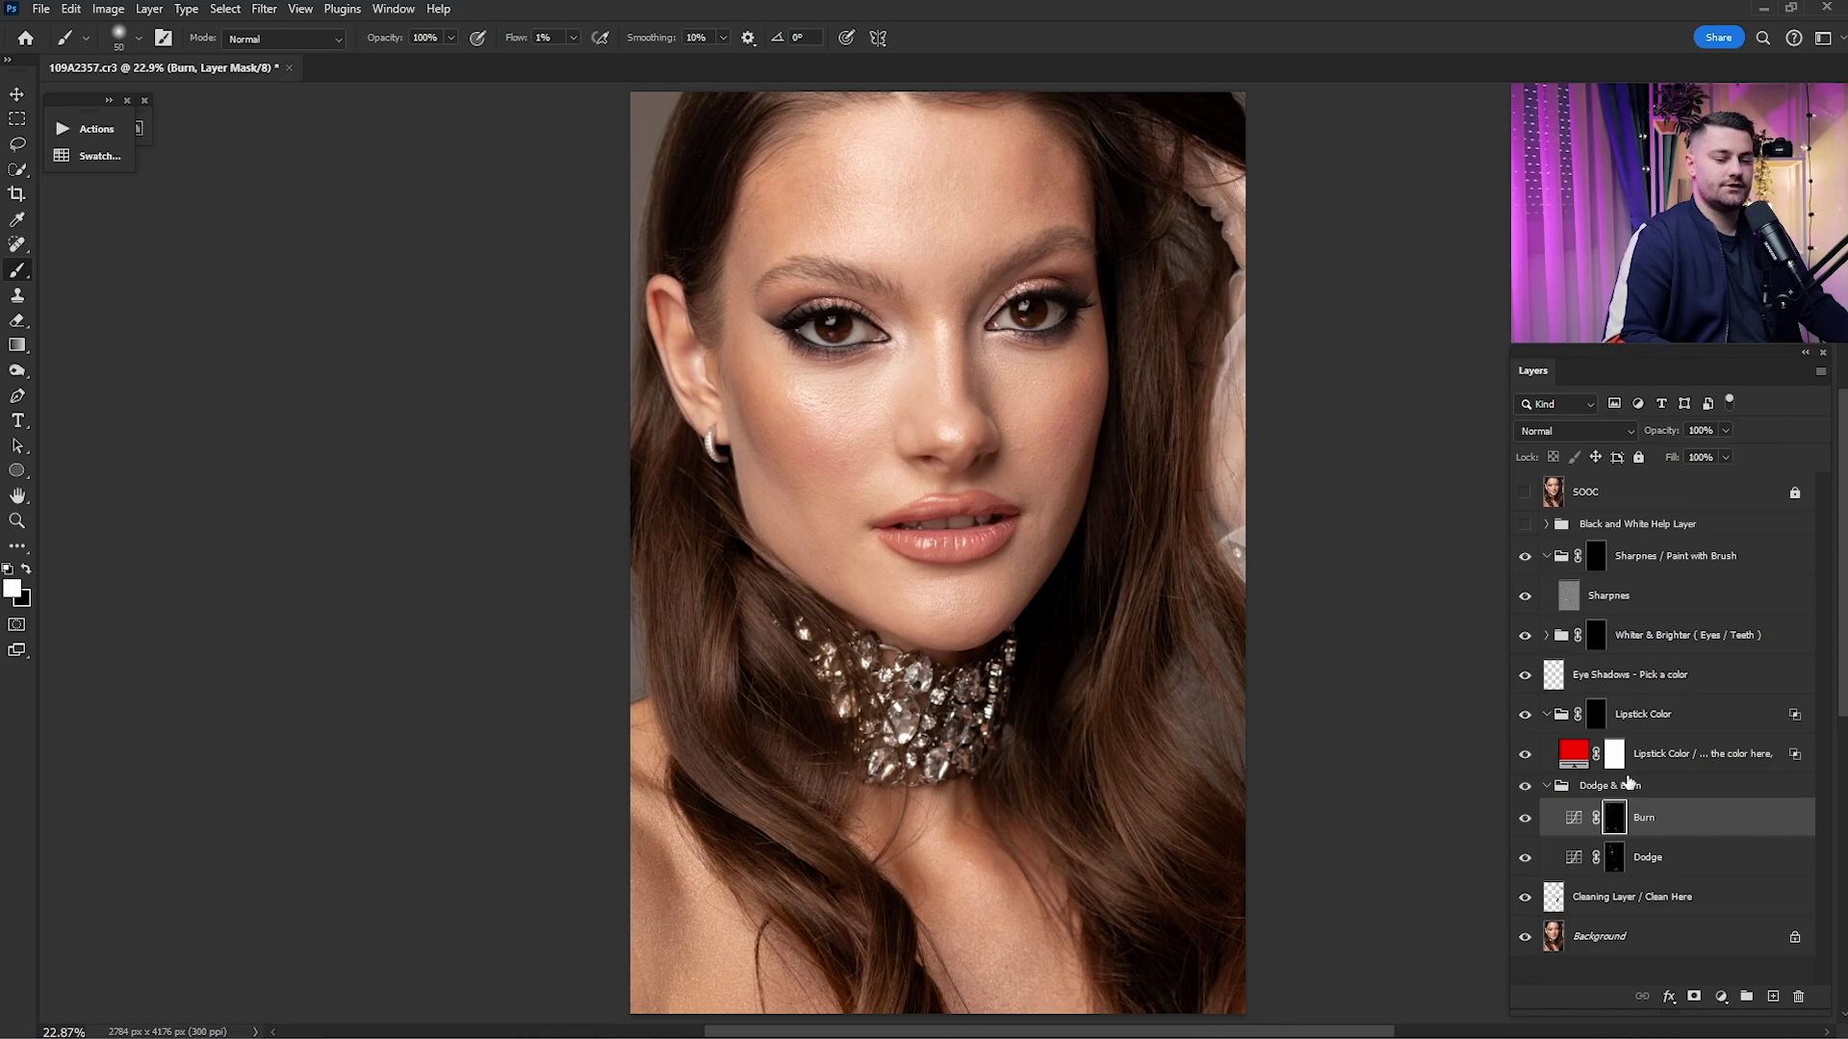
- Paint white over the upper lip on the Lipstick Color group's mask with a small brush at 100% flow
left_click(1598, 728)
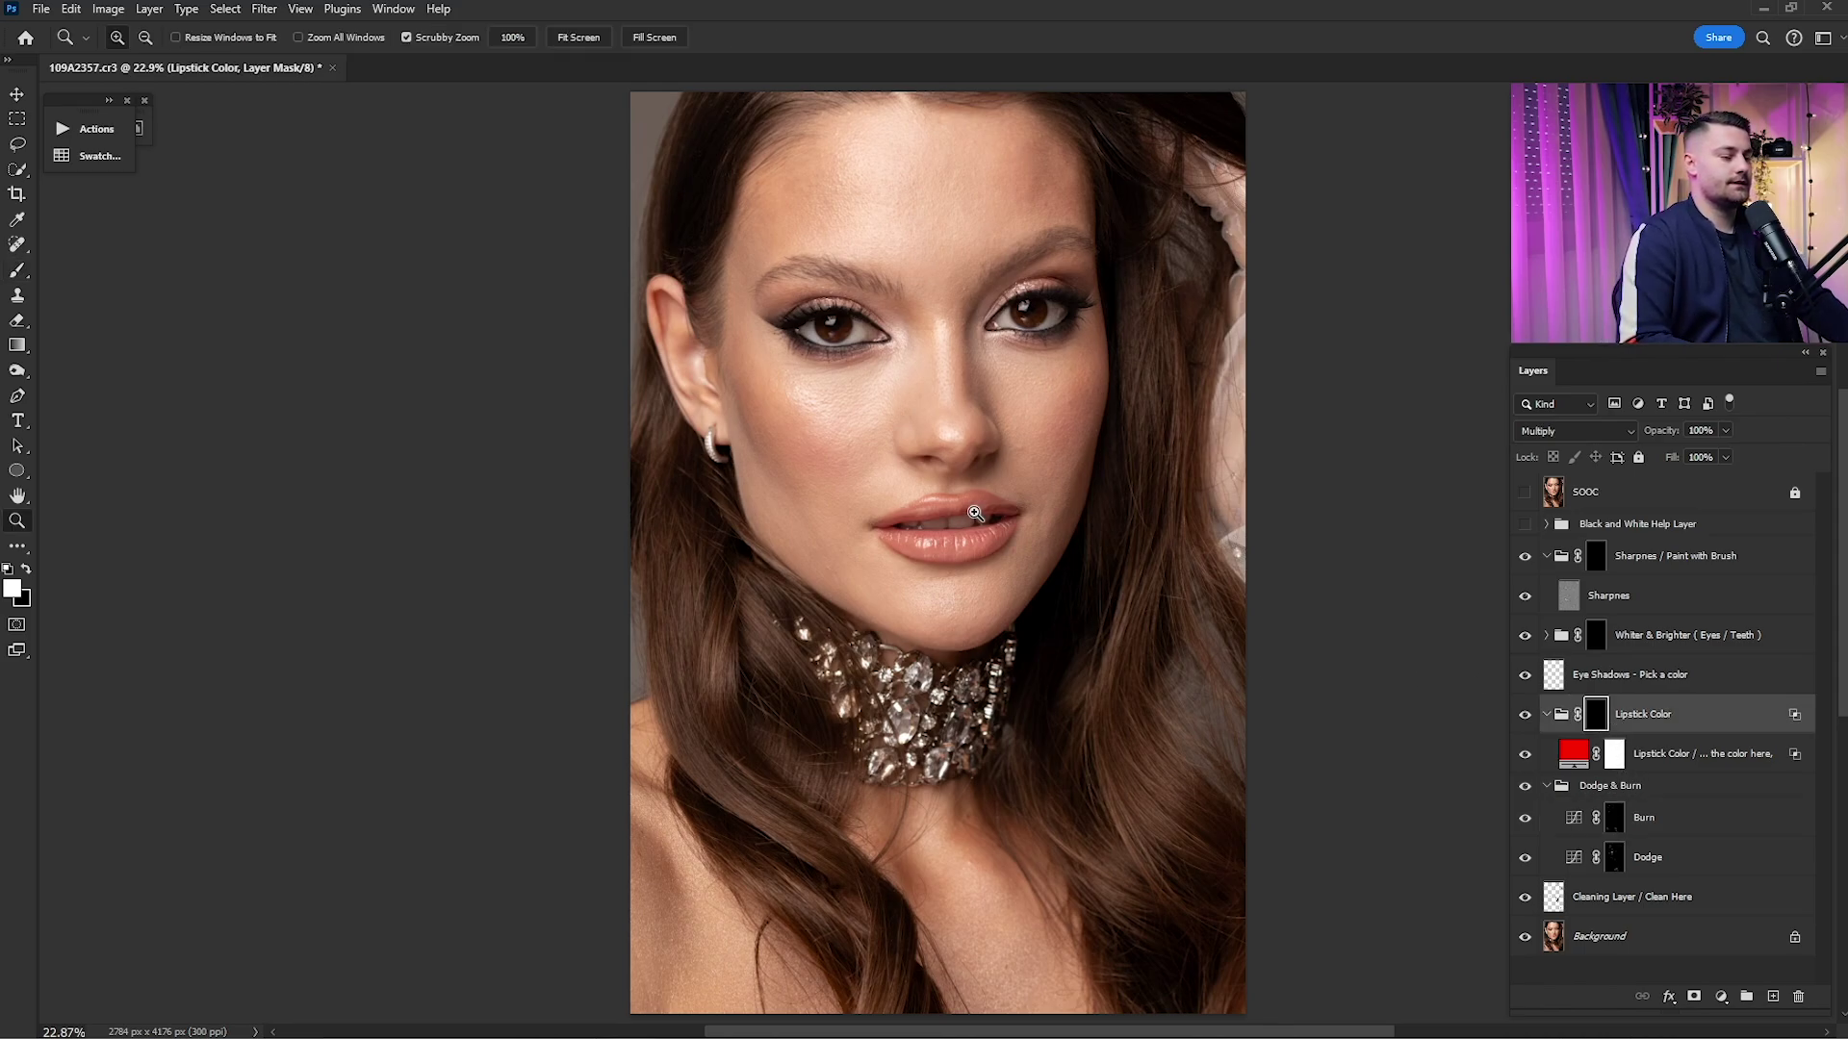
scroll(948, 514, "up", 5)
scroll(1020, 529, "up", 3)
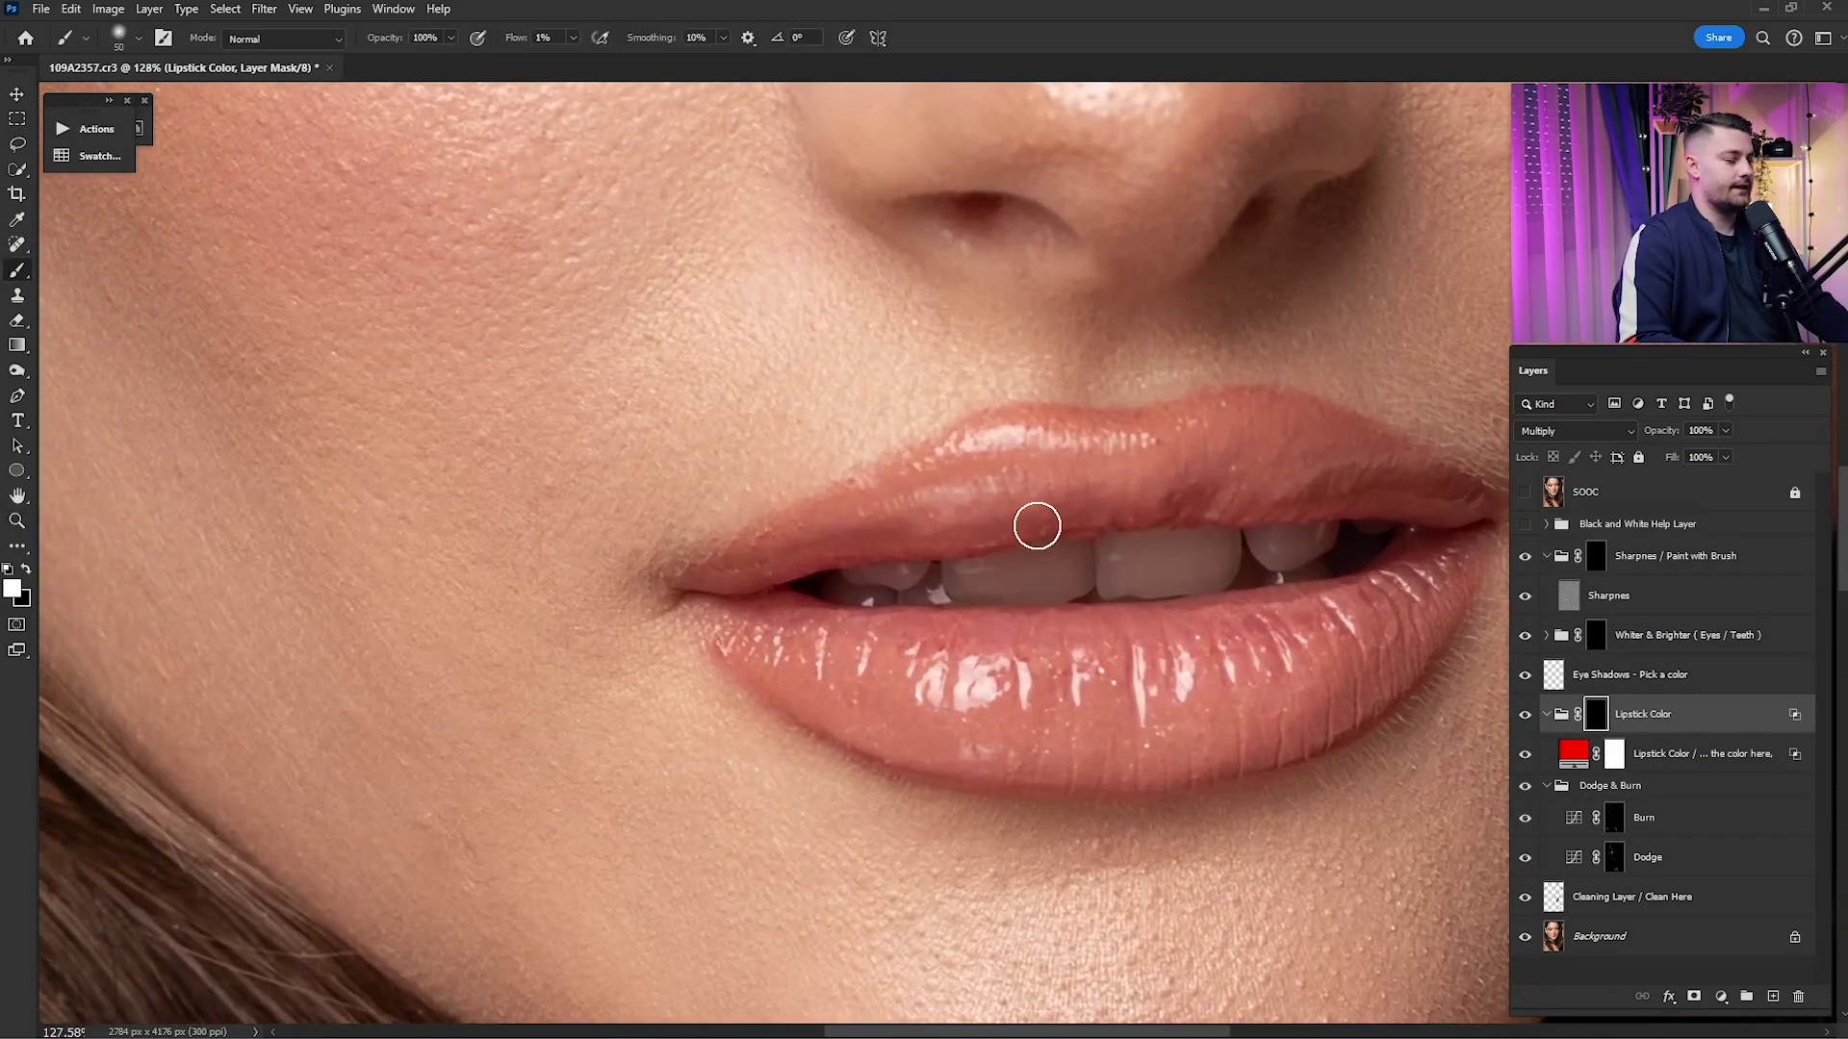
key("]")
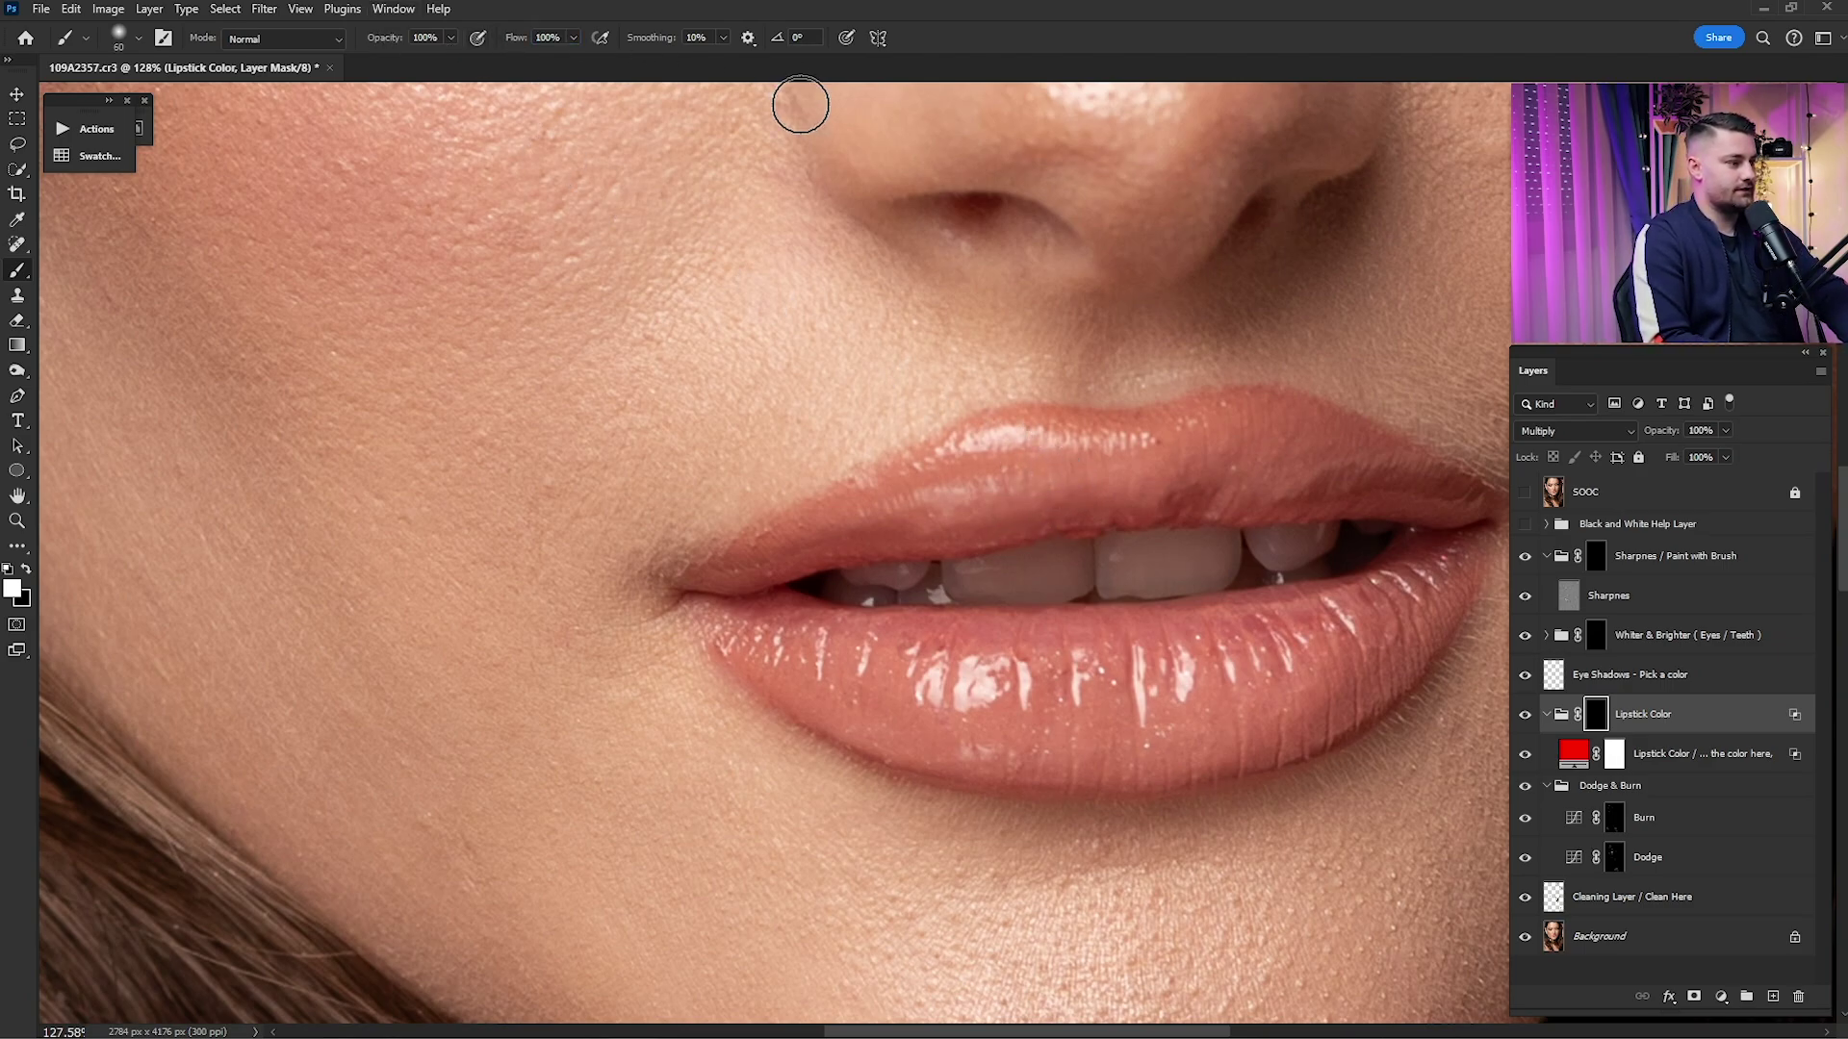
key("bracketleft")
key("bracketleft")
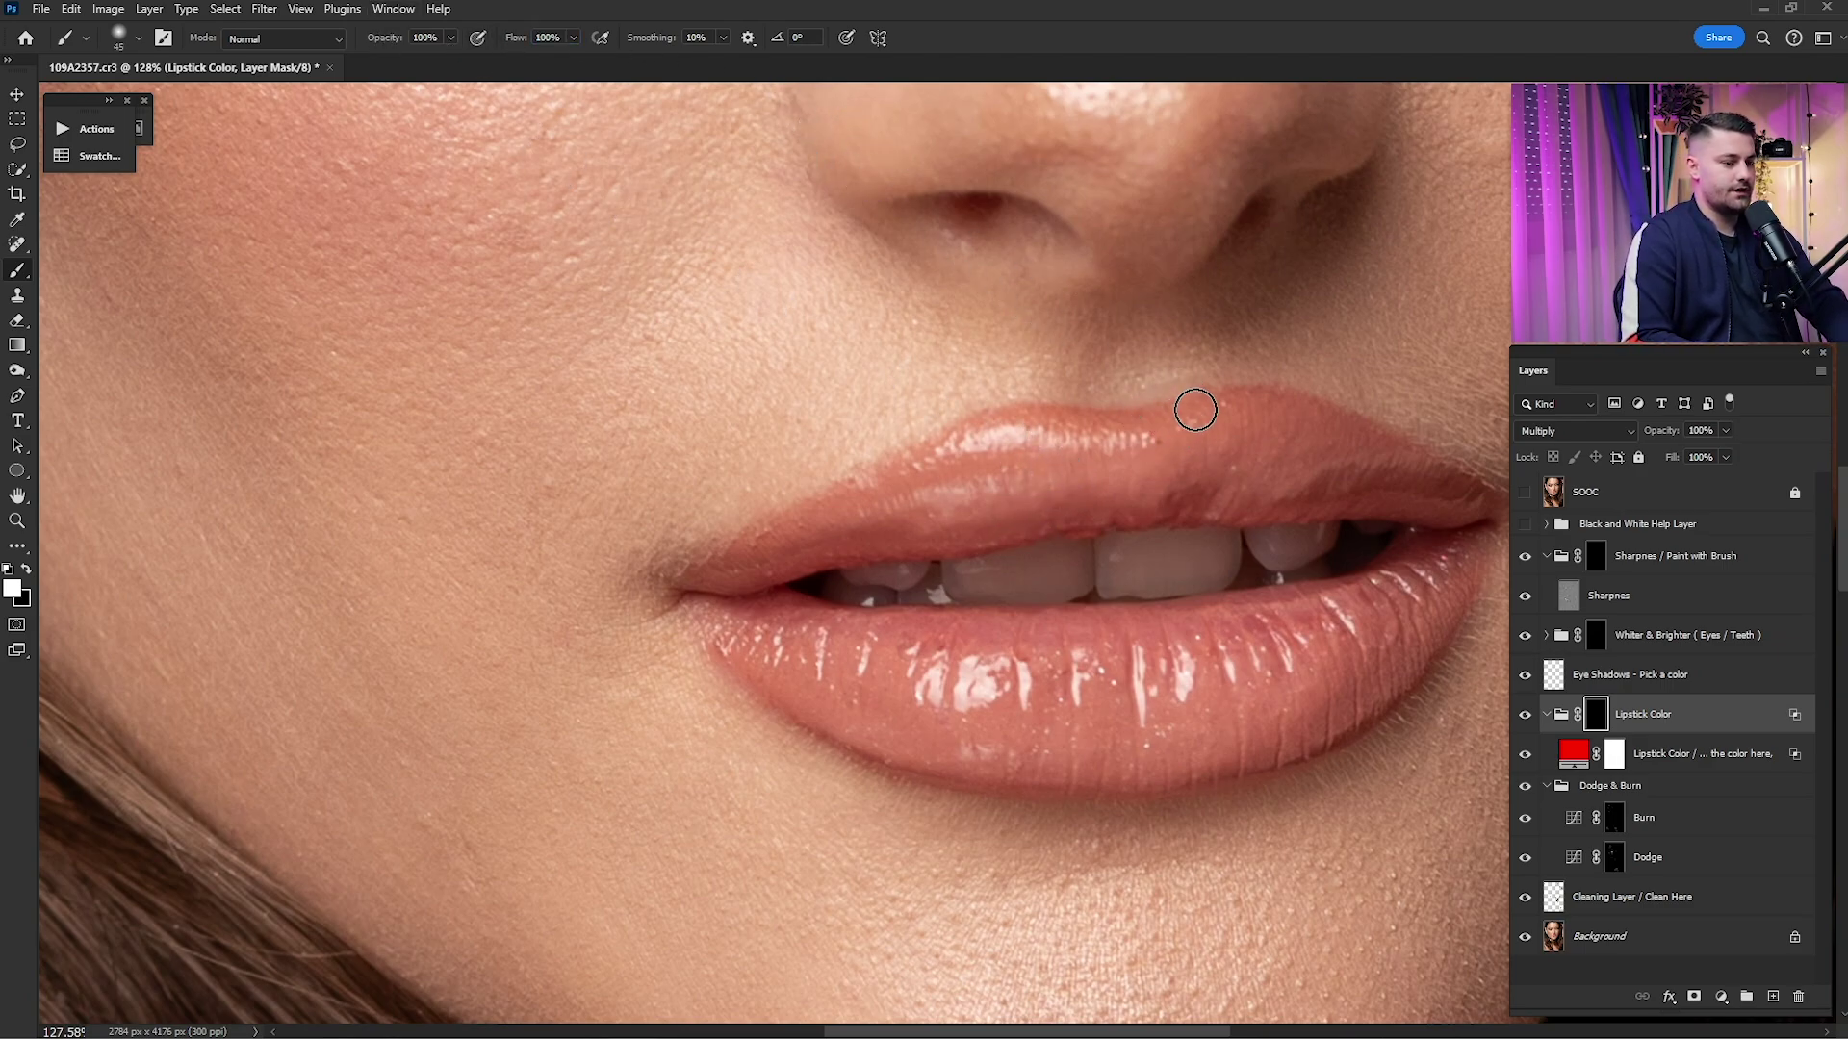
mouse_move(1237, 408)
left_mouse_down()
mouse_move(1024, 431)
mouse_move(914, 481)
mouse_move(956, 447)
mouse_move(708, 583)
mouse_move(1034, 519)
mouse_move(901, 527)
mouse_move(1056, 477)
mouse_move(961, 500)
left_mouse_up()
scroll(948, 508, "right", 2)
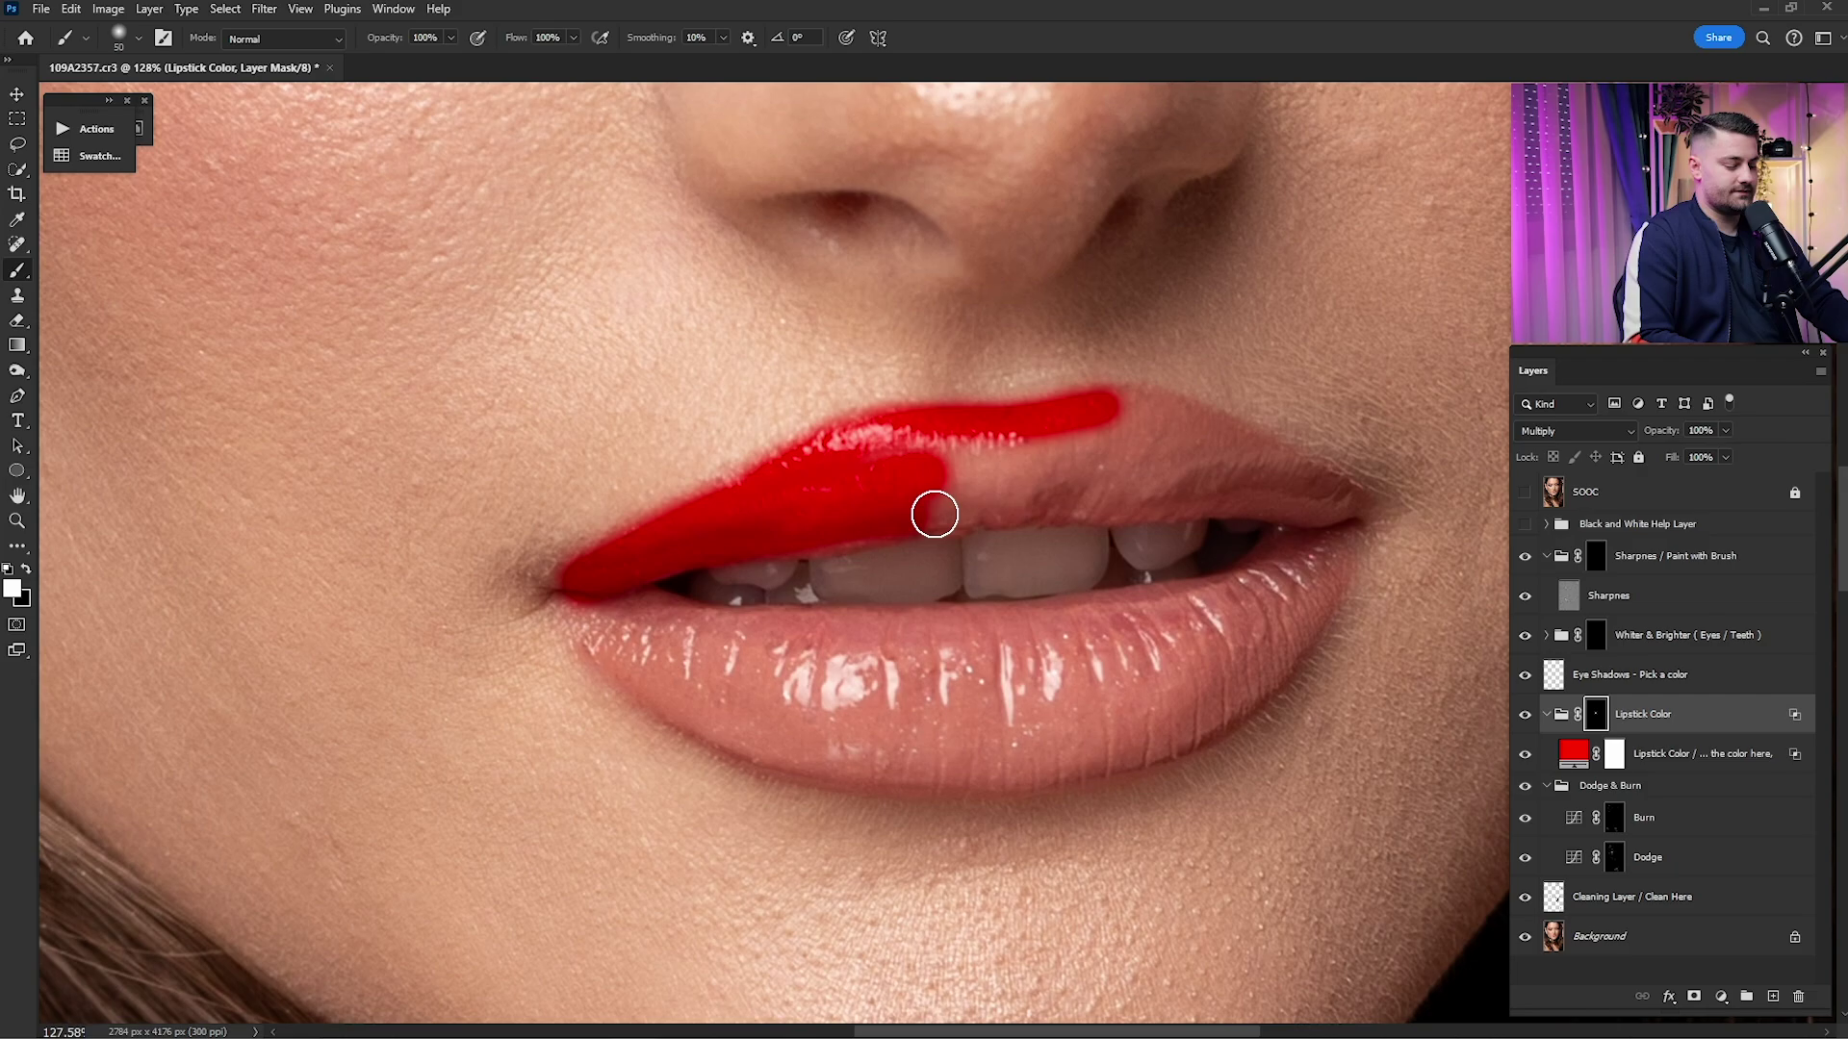
- Paint the rest of the upper and lower lips on the Lipstick Color mask, reducing the brush to size 30 for the edges
mouse_move(834, 532)
left_mouse_down()
mouse_move(1052, 496)
mouse_move(951, 504)
mouse_move(1086, 459)
mouse_move(999, 457)
mouse_move(1169, 483)
mouse_move(1053, 494)
mouse_move(1219, 492)
mouse_move(1153, 476)
mouse_move(1334, 513)
mouse_move(1183, 419)
mouse_move(918, 429)
mouse_move(777, 476)
mouse_move(581, 602)
mouse_move(705, 689)
mouse_move(642, 669)
mouse_move(783, 757)
mouse_move(978, 775)
mouse_move(1189, 725)
mouse_move(1341, 540)
mouse_move(1272, 663)
mouse_move(1328, 538)
mouse_move(1202, 616)
mouse_move(1268, 565)
mouse_move(1199, 600)
mouse_move(1029, 630)
mouse_move(729, 639)
mouse_move(627, 609)
mouse_move(792, 669)
mouse_move(769, 696)
mouse_move(979, 731)
mouse_move(958, 728)
mouse_move(1184, 665)
mouse_move(740, 689)
mouse_move(1016, 674)
mouse_move(609, 658)
mouse_move(599, 638)
mouse_move(760, 720)
left_mouse_up()
key("bracketright")
key("bracketleft")
key("bracketright")
key("bracketleft")
key("bracketright")
key("bracketright")
key("bracketright")
key("bracketleft")
key("bracketleft")
key("bracketleft")
key("bracketleft")
key("bracketleft")
key("bracketleft")
mouse_move(574, 577)
left_mouse_down()
mouse_move(1058, 487)
mouse_move(1258, 490)
mouse_move(1326, 515)
left_mouse_up()
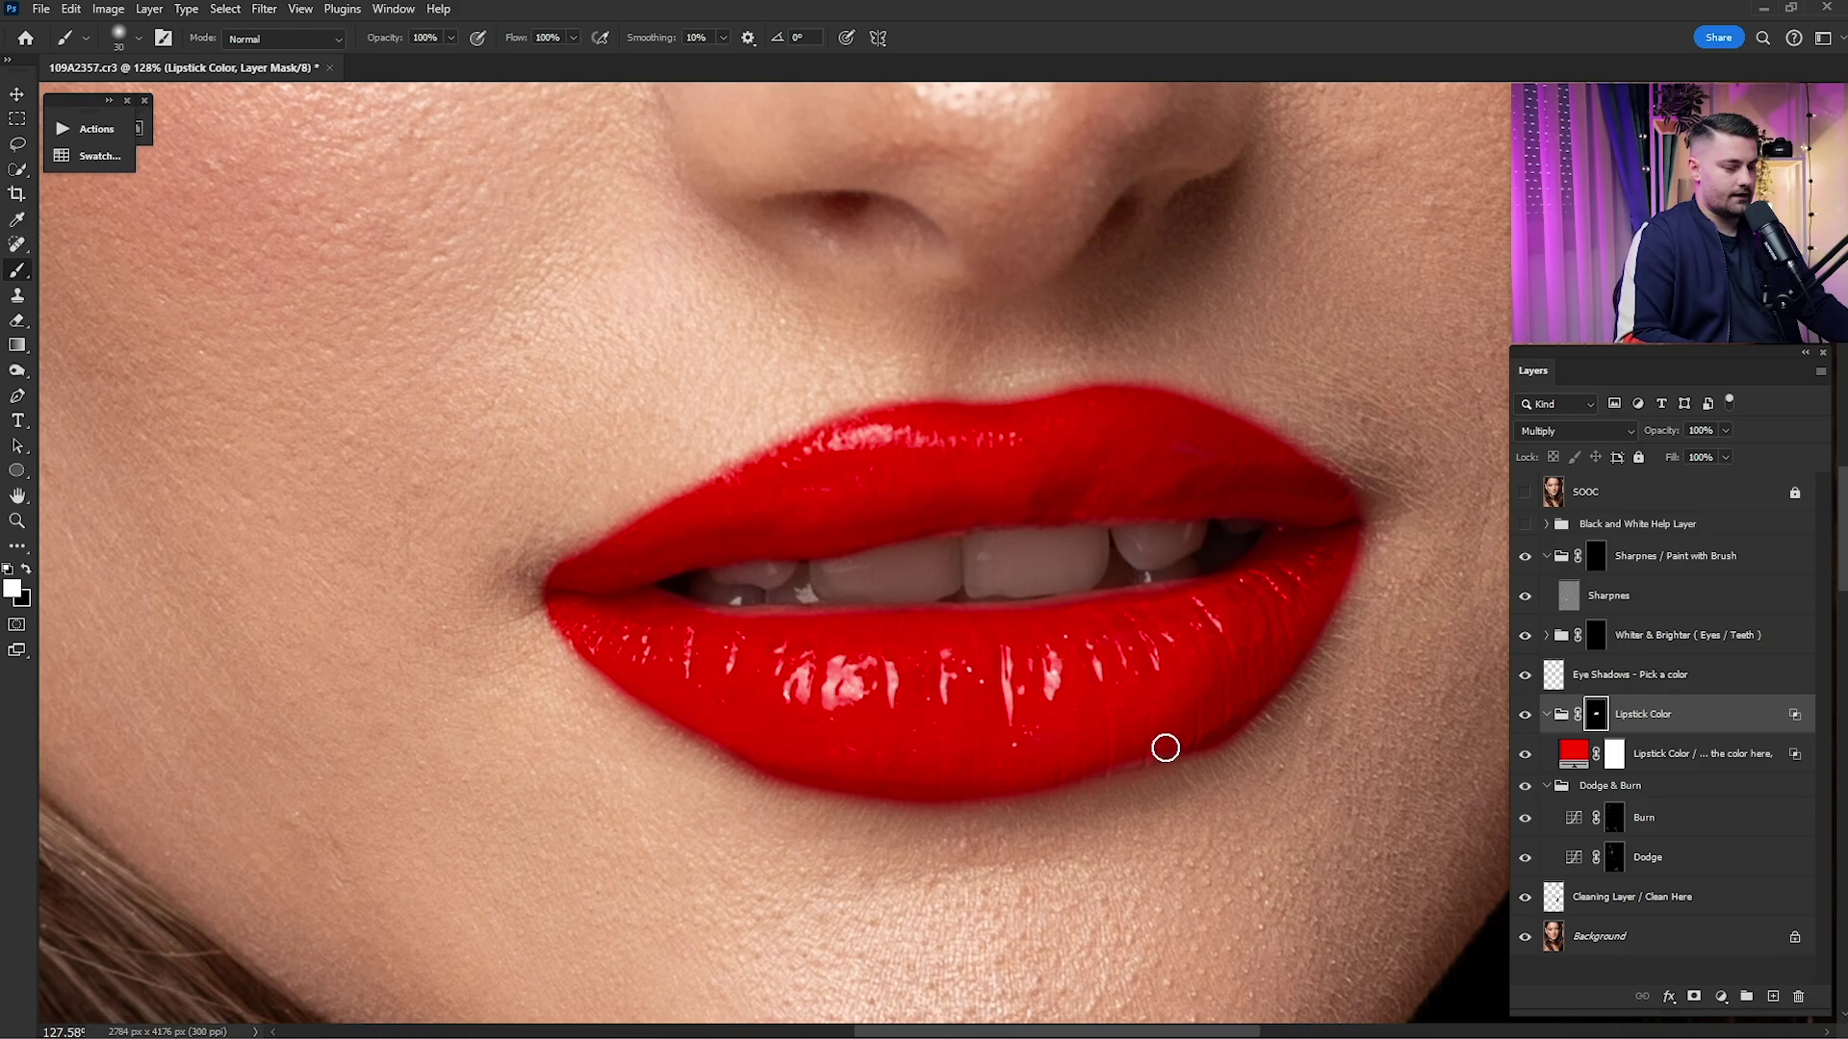
- Compare the whole portrait with and without the Lipstick Color group
key("ctrl+0")
left_click(1525, 714)
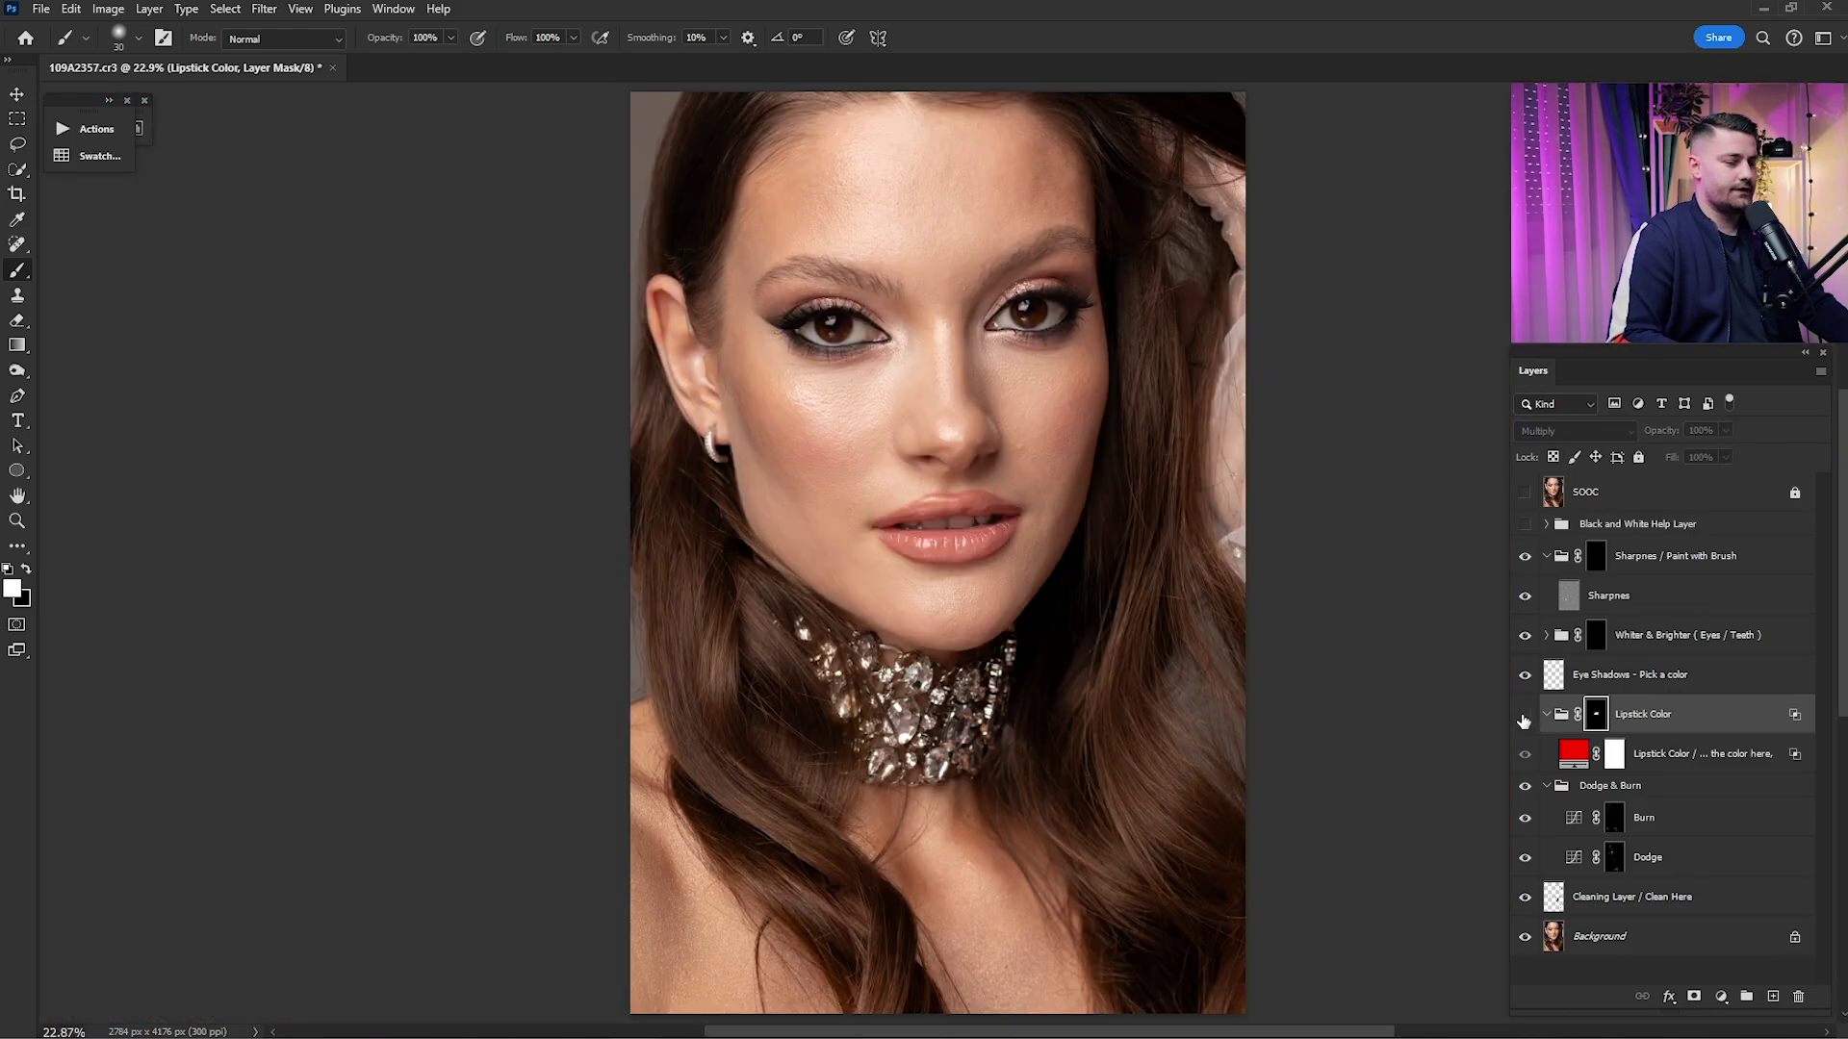
left_click(1524, 714)
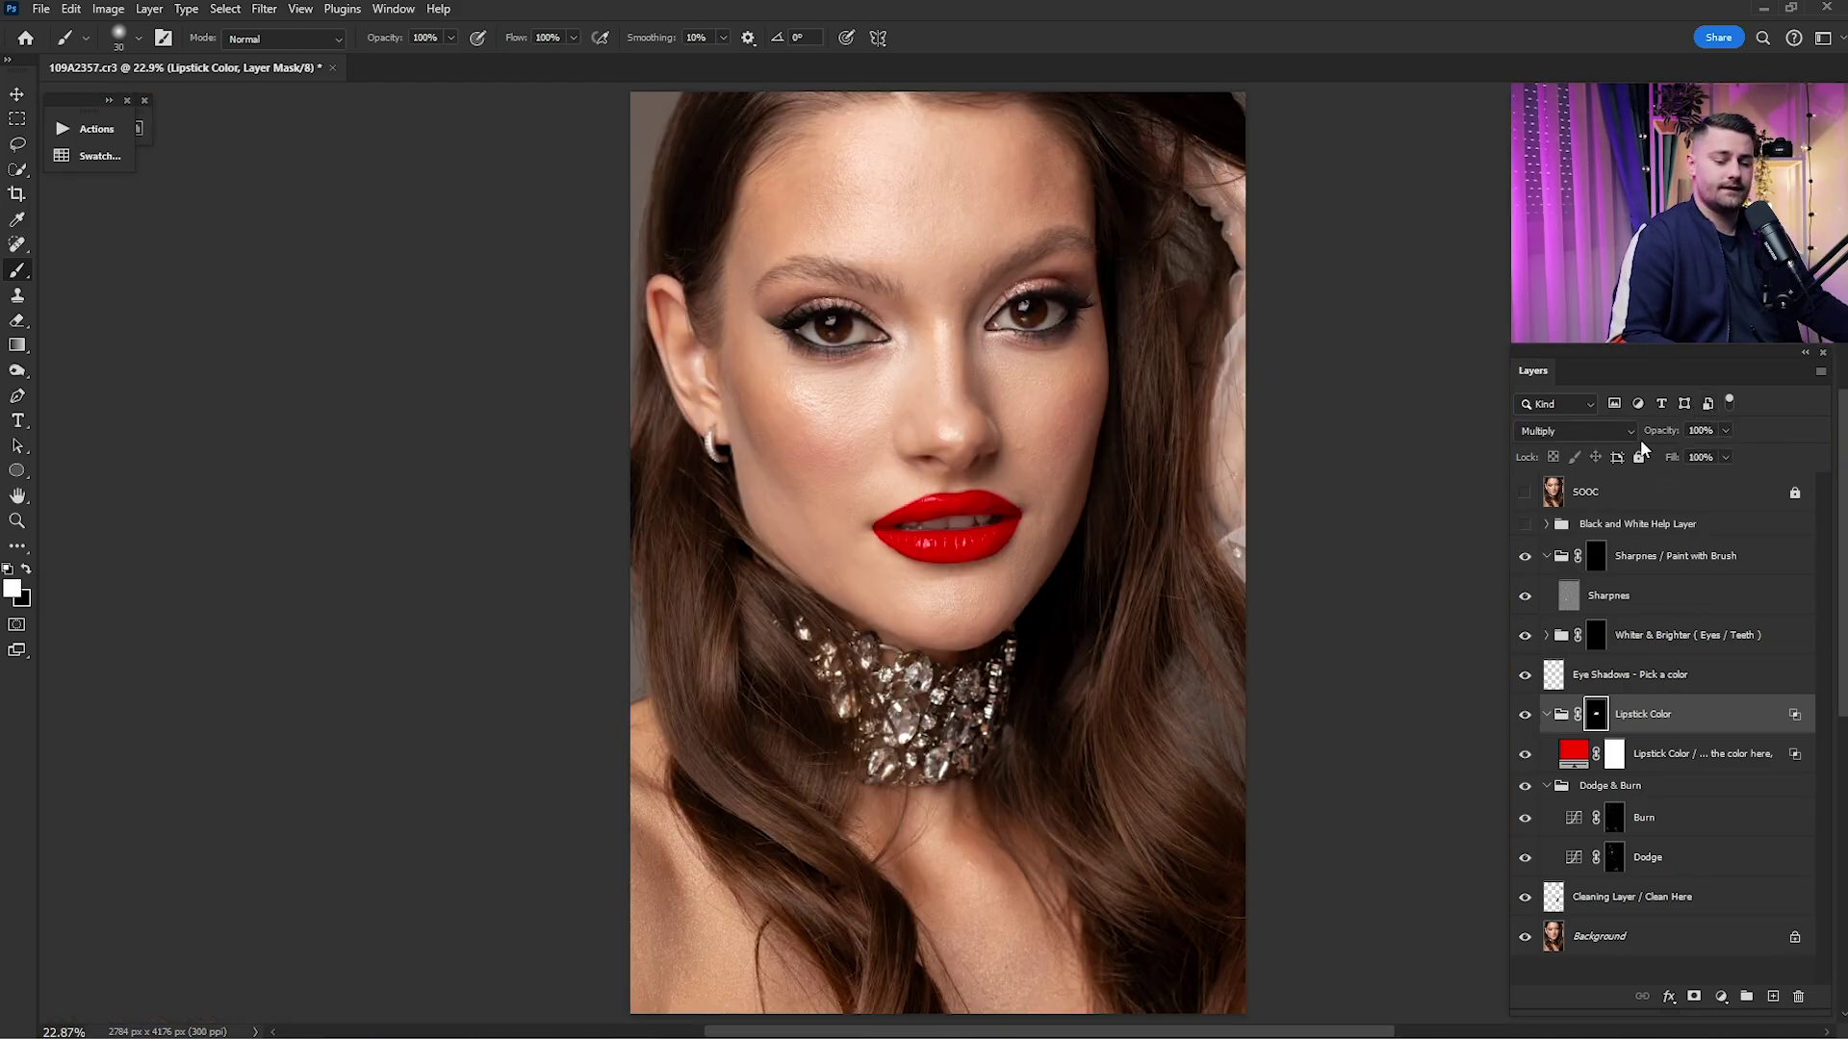
- Try different hues for the lipstick fill colour and finish on the red ff0000
key("ctrl+space")
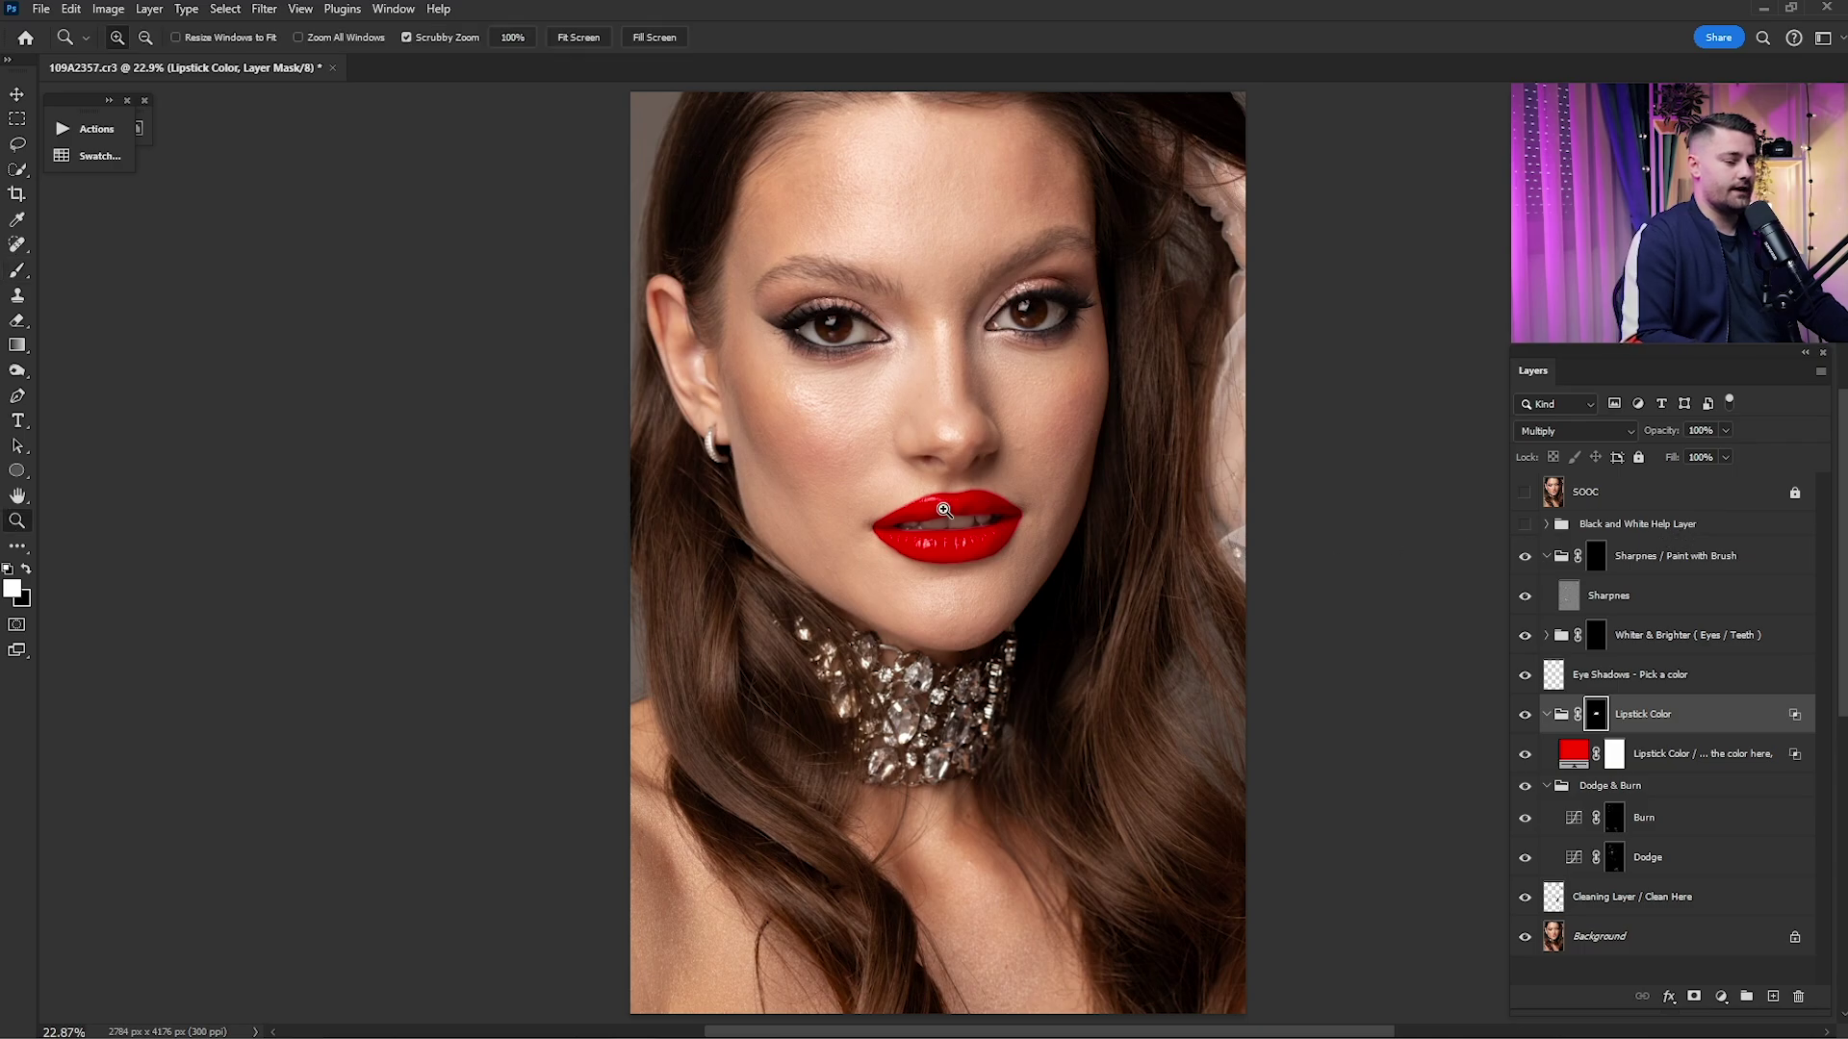
left_click_drag(936, 509, 1376, 524)
double_click(1572, 757)
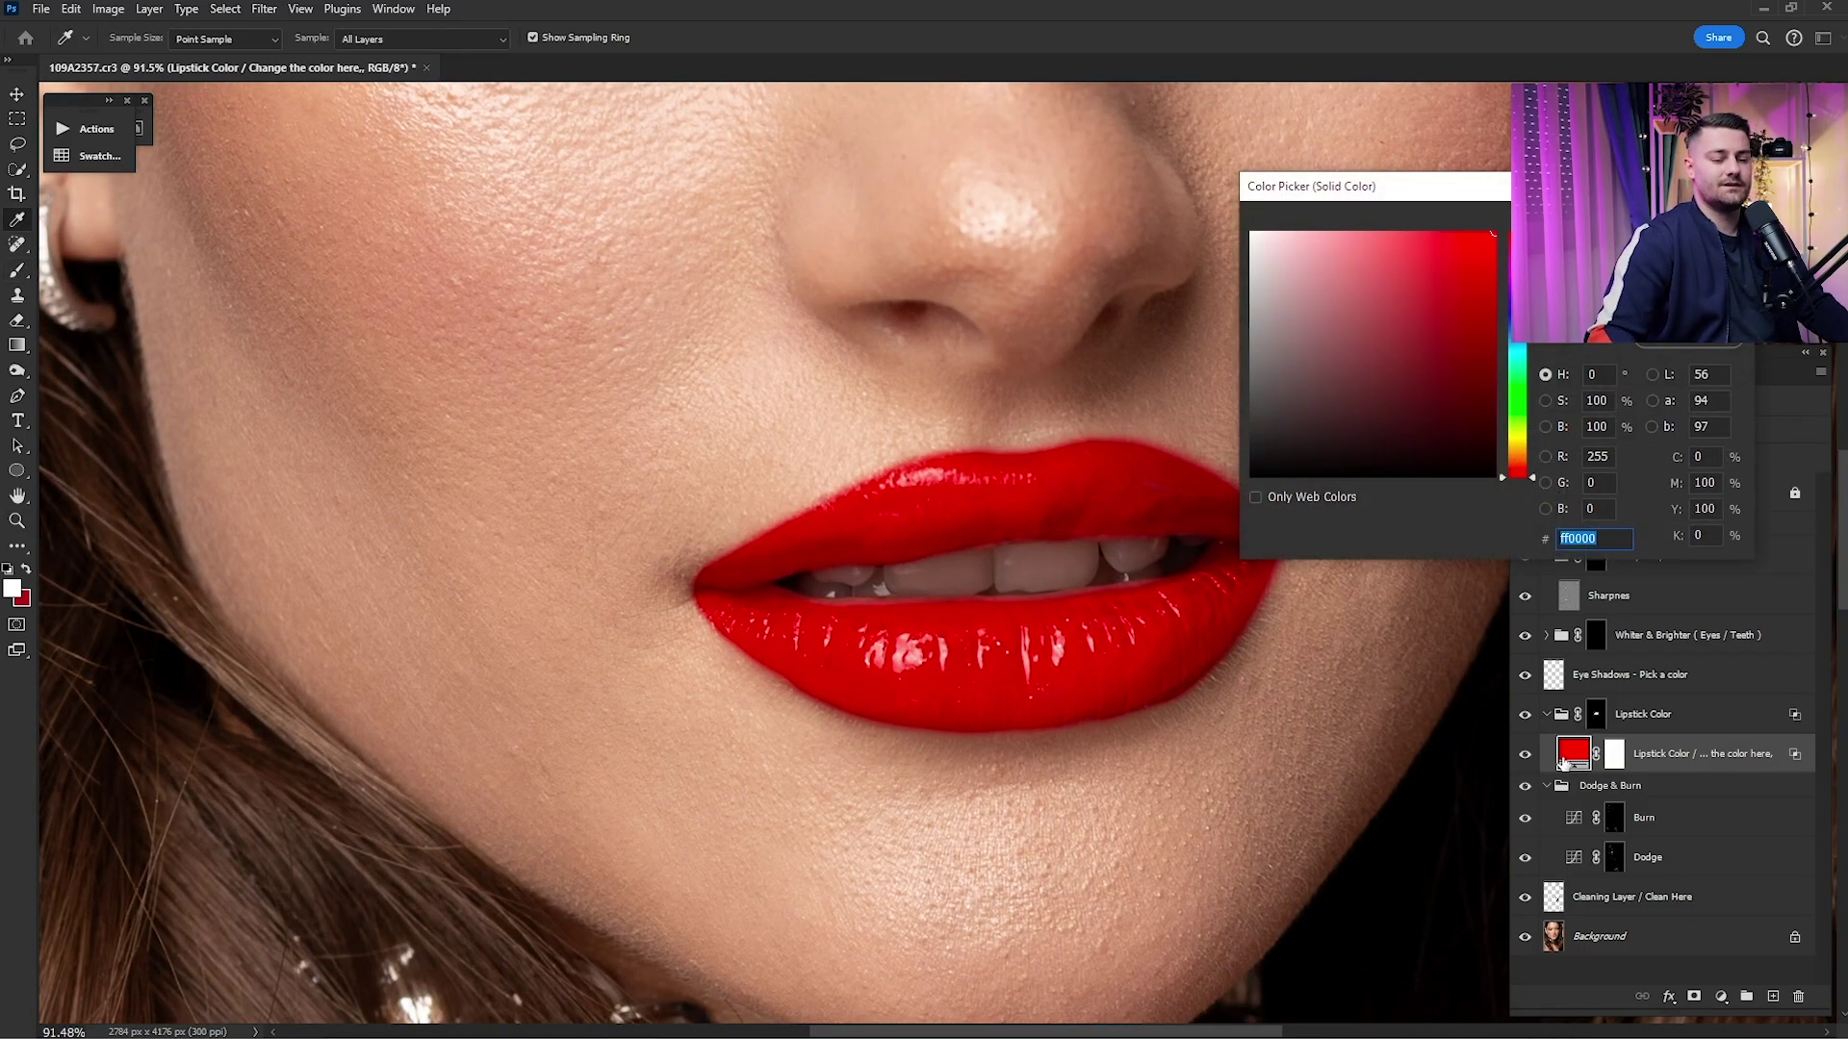
left_click_drag(1527, 268, 1539, 482)
key("Return")
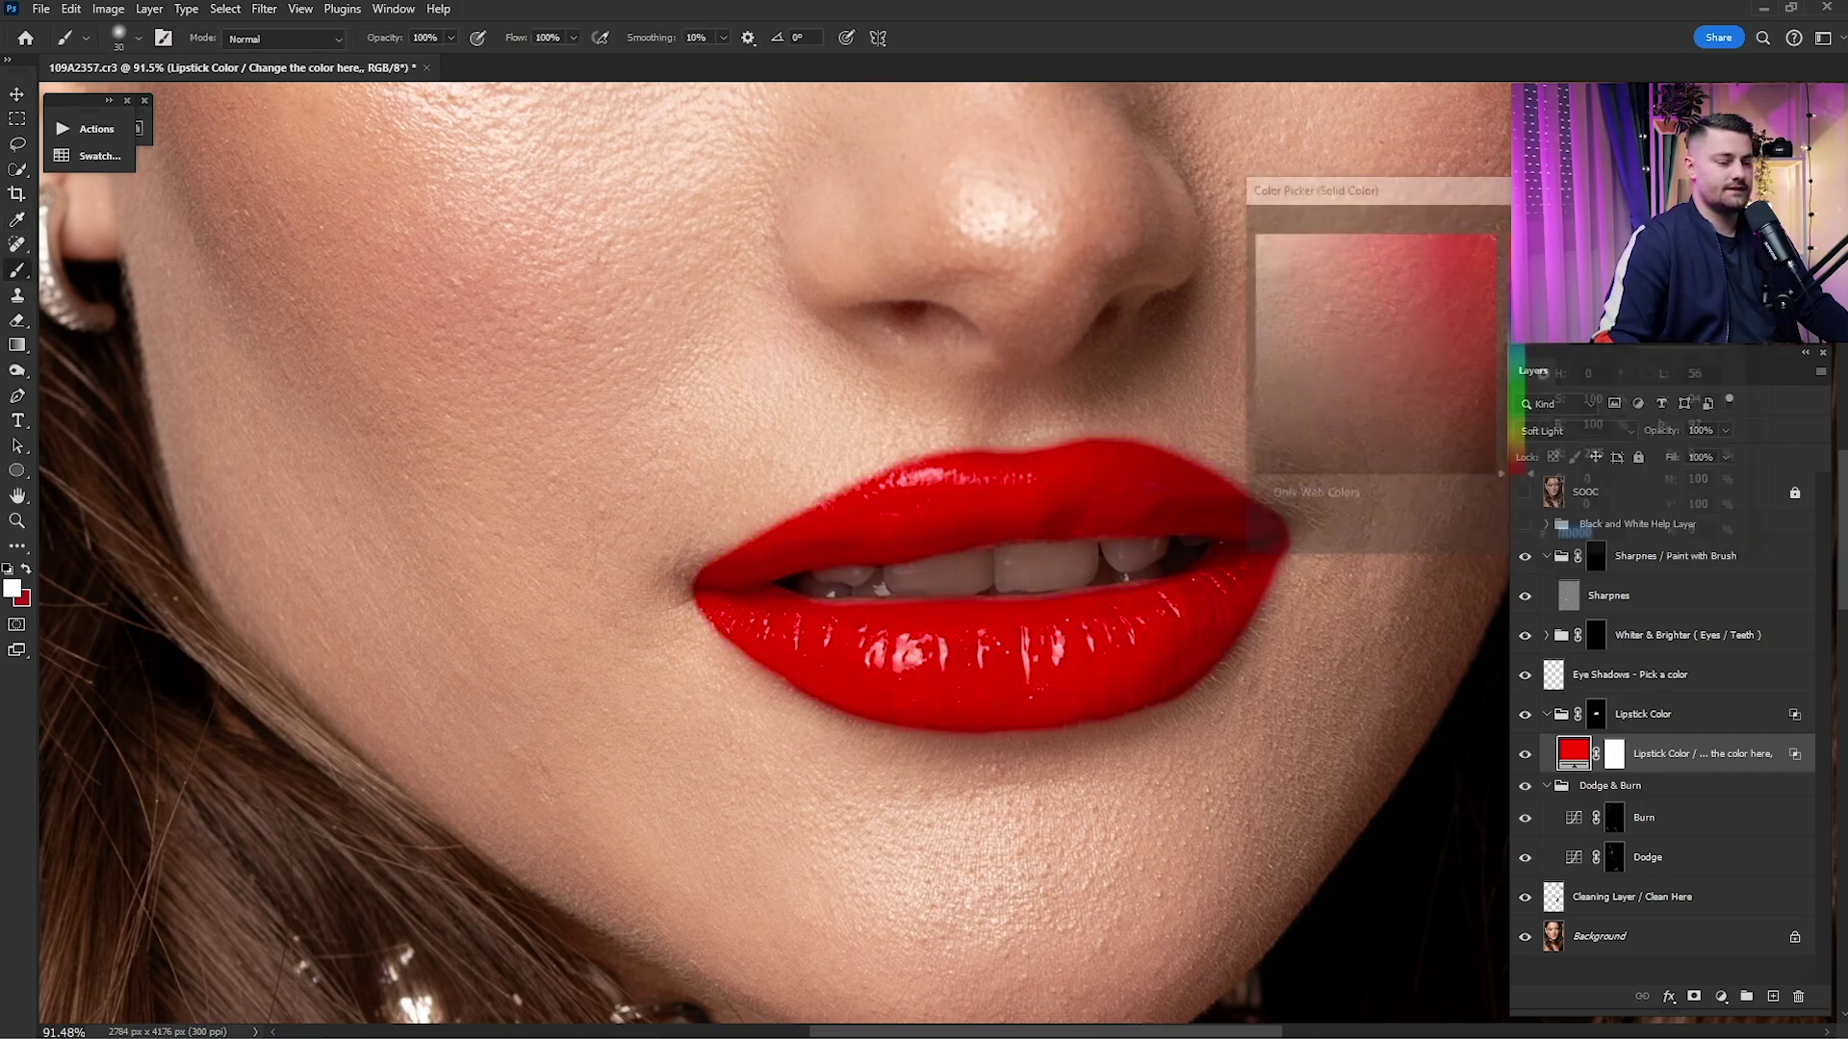
- Display the Lipstick Color mask alone, paint its grey gaps inside the lips white, and return to the full portrait
left_click(1596, 714, "alt")
key("b")
scroll(957, 568, "up", 2)
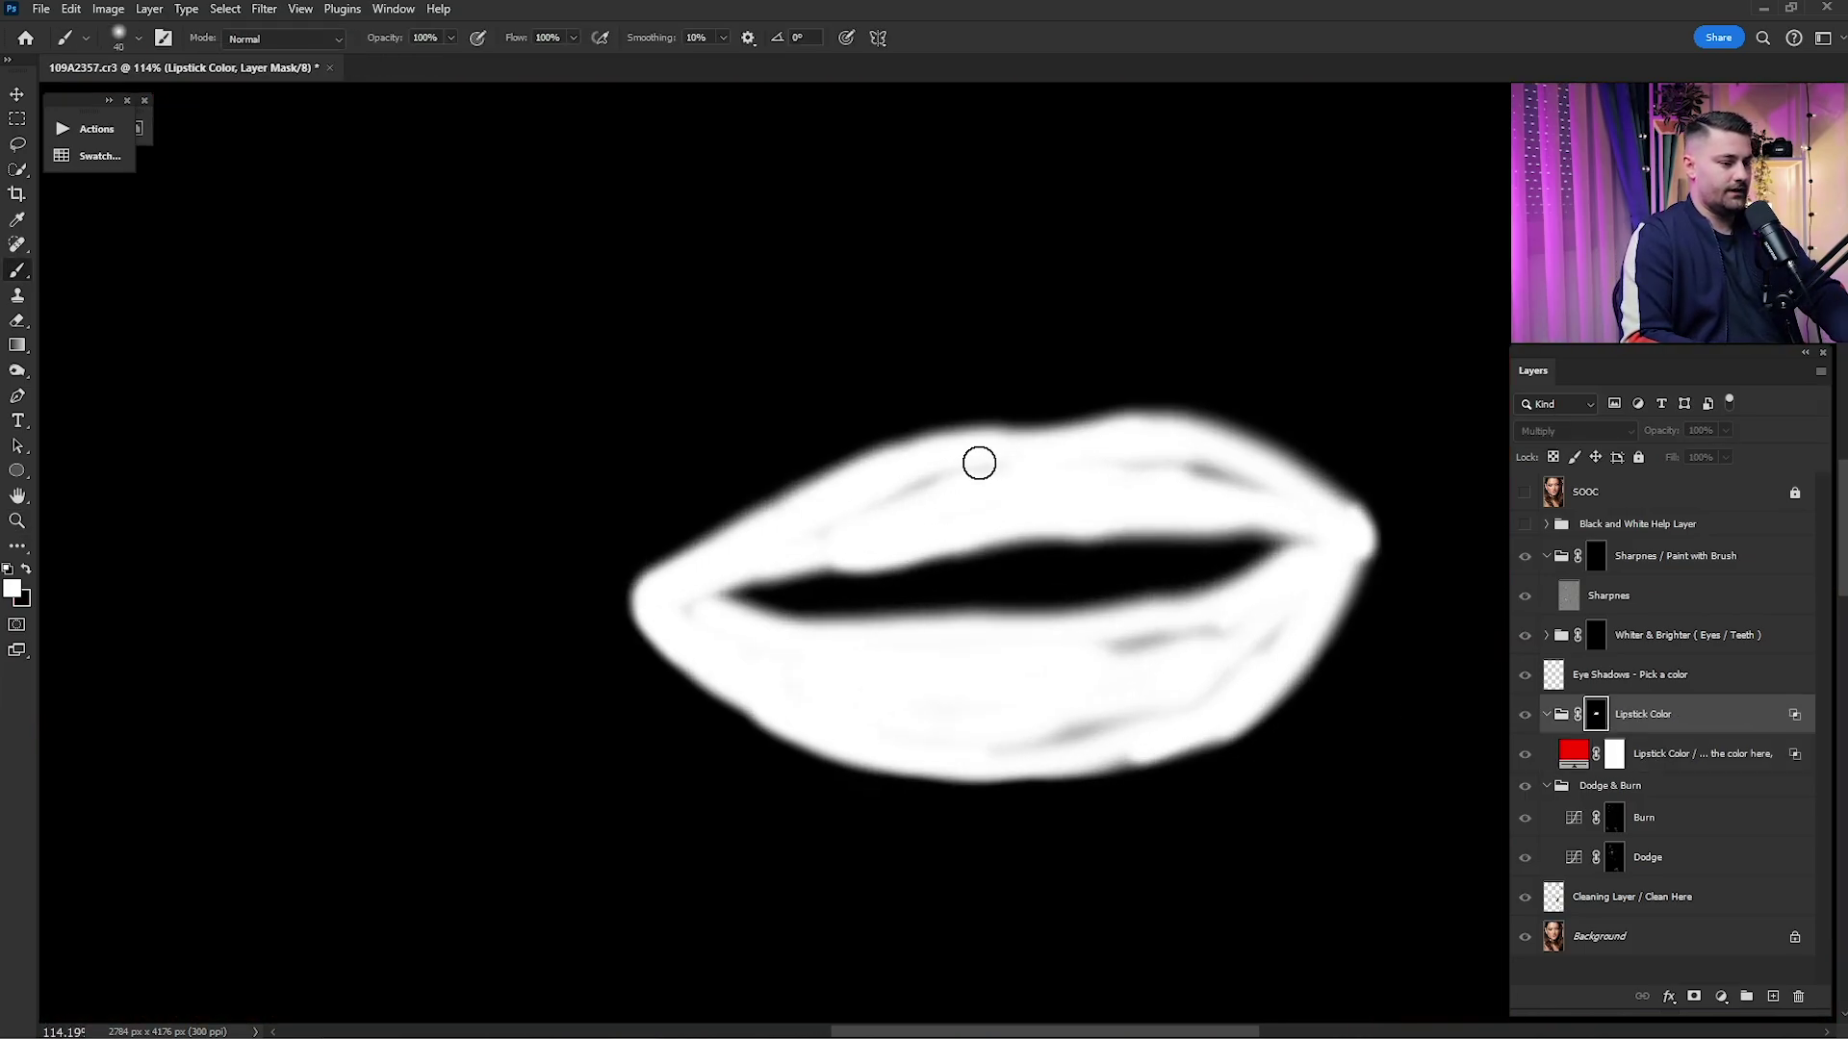
key("bracketright")
key("bracketright")
key("bracketright")
mouse_move(1074, 481)
left_mouse_down()
mouse_move(1081, 466)
mouse_move(1204, 479)
mouse_move(1279, 503)
left_mouse_up()
mouse_move(1242, 643)
left_mouse_down()
mouse_move(1195, 636)
mouse_move(1002, 738)
left_mouse_up()
key("bracketleft")
mouse_move(705, 621)
left_mouse_down()
mouse_move(753, 649)
mouse_move(1106, 709)
mouse_move(1299, 487)
mouse_move(995, 479)
left_mouse_up()
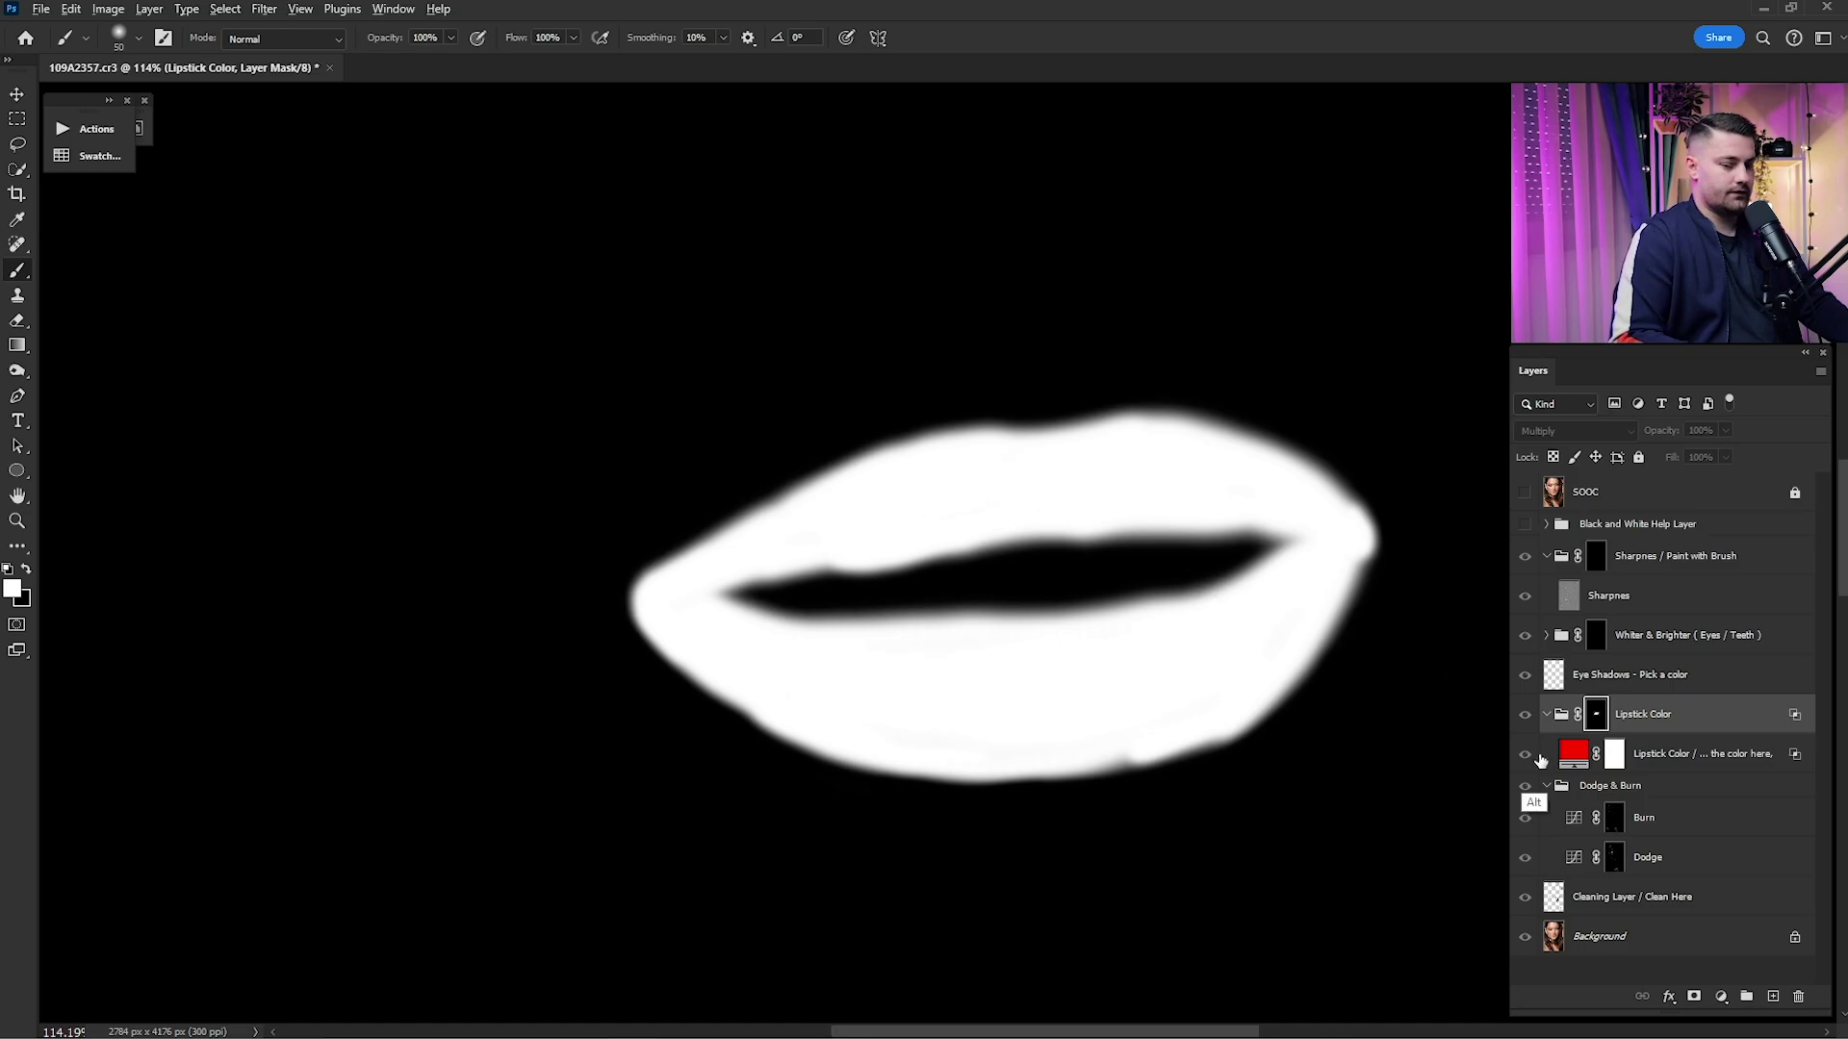
left_click(1596, 714, "alt")
key("ctrl+0")
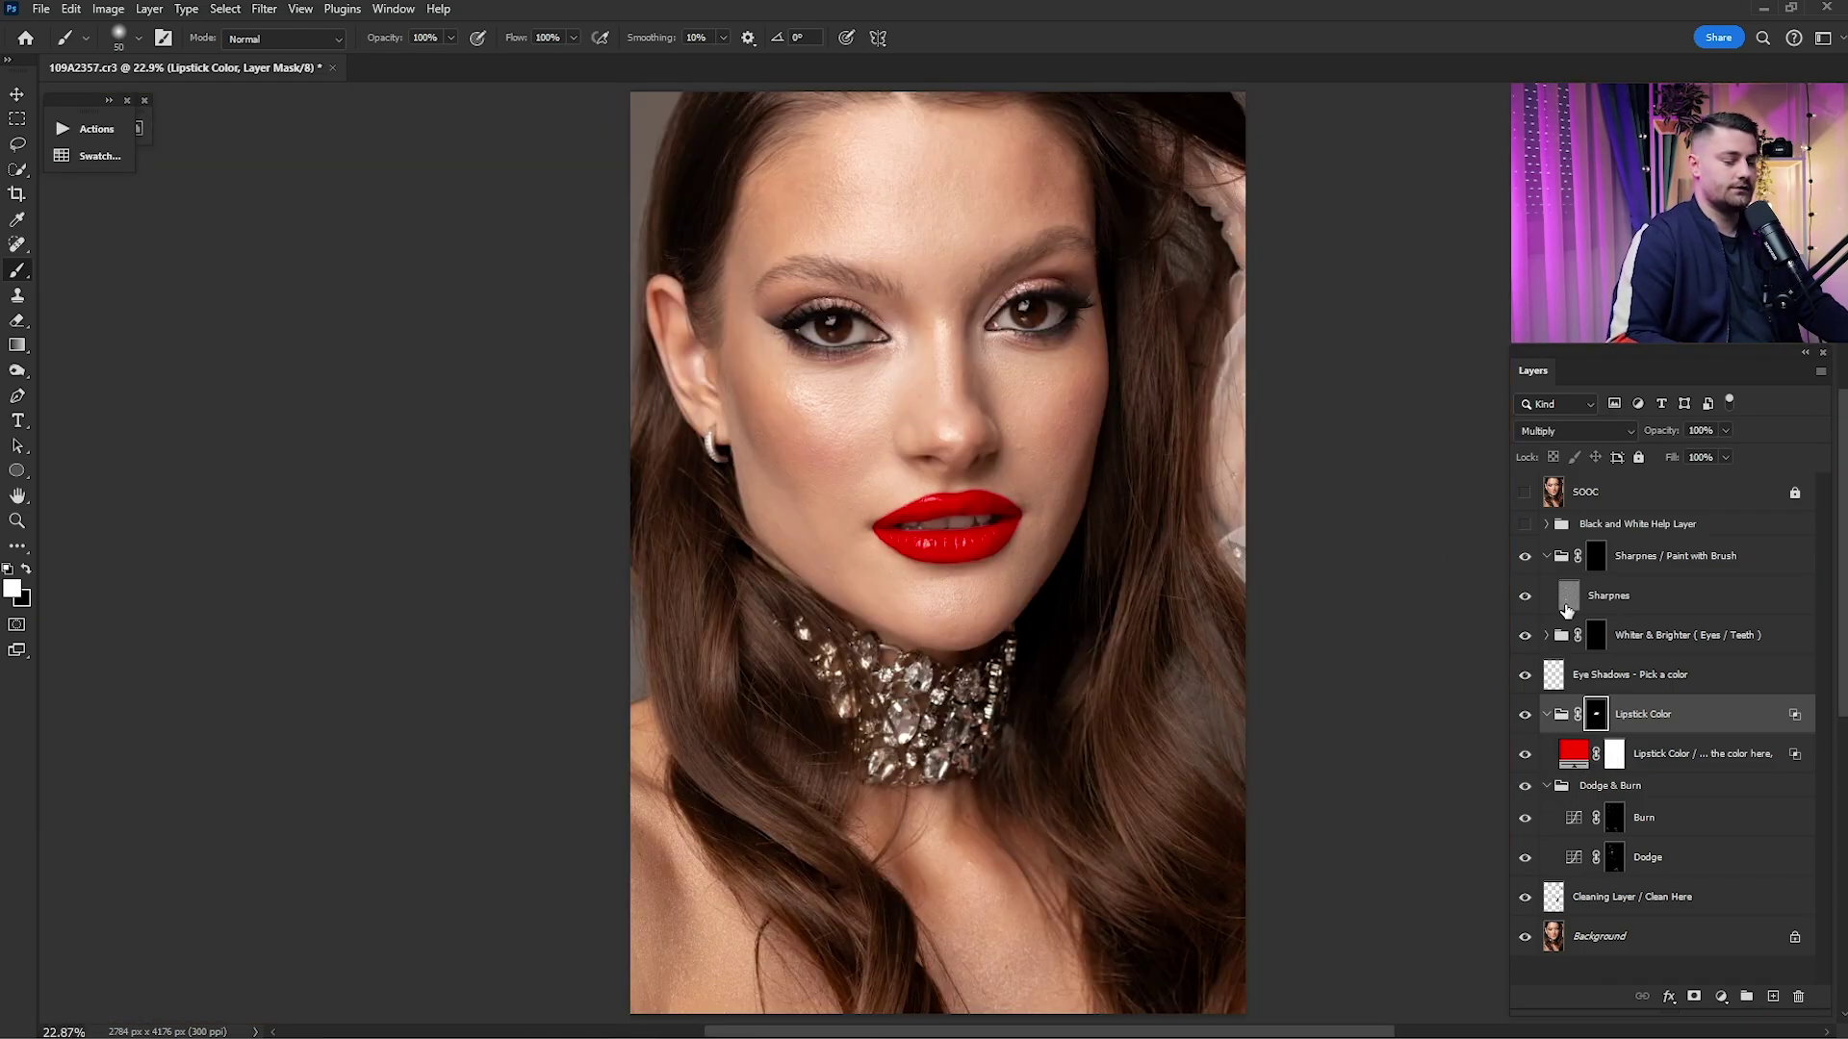
- Inspect the Lipstick Color mask on its own, and compare the lips close up with and without the group
left_click(1596, 717, "alt")
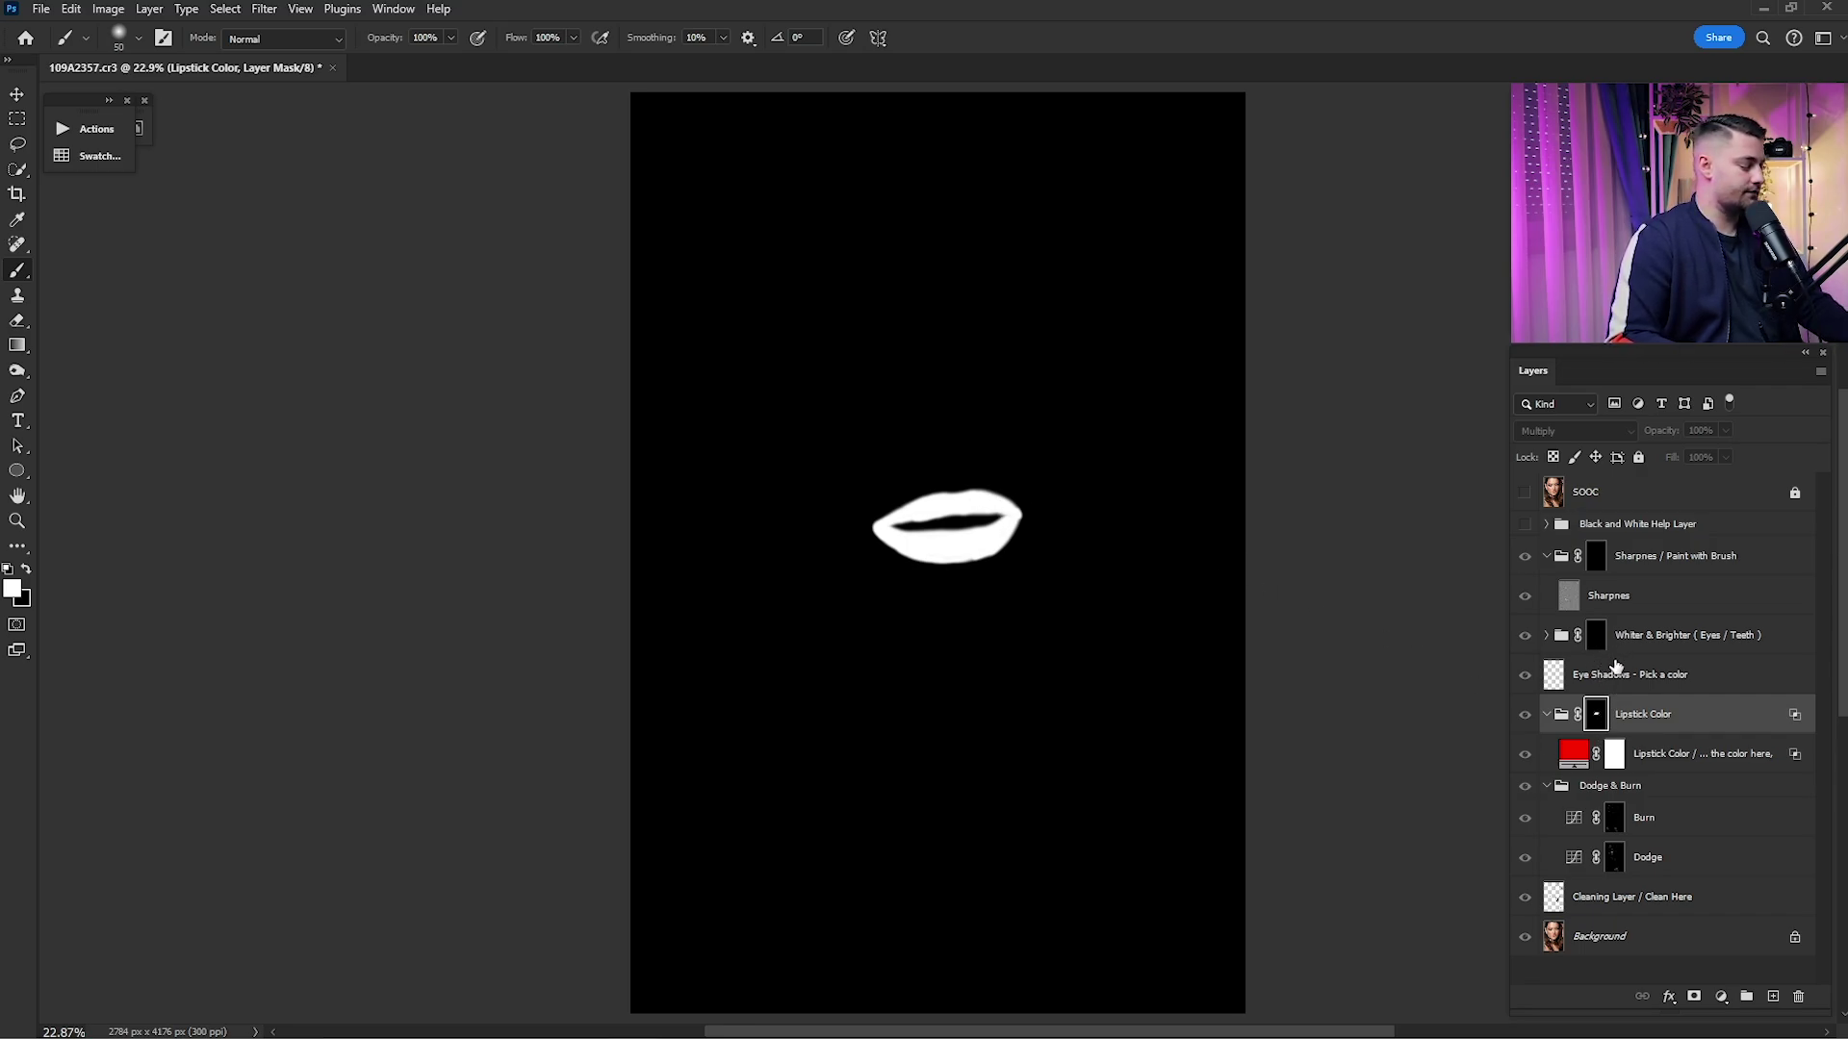
left_click(1597, 719, "alt")
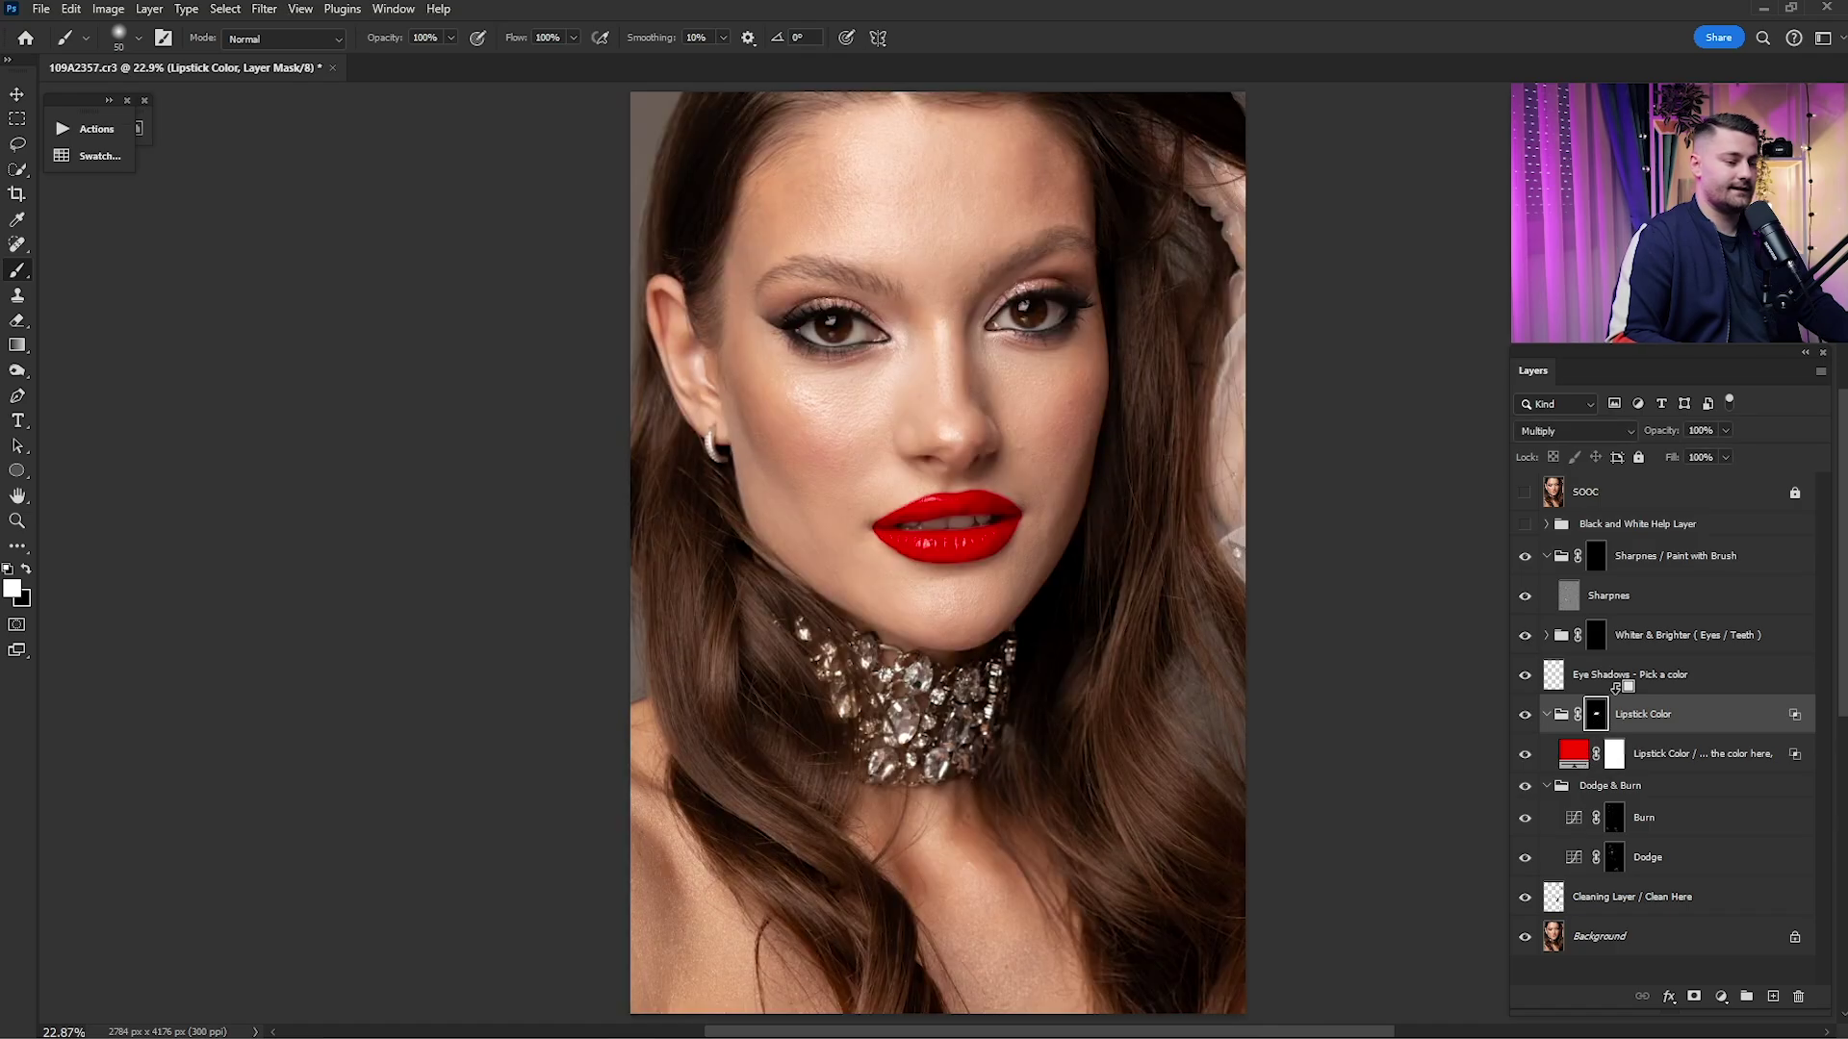
scroll(943, 491, "up", 5)
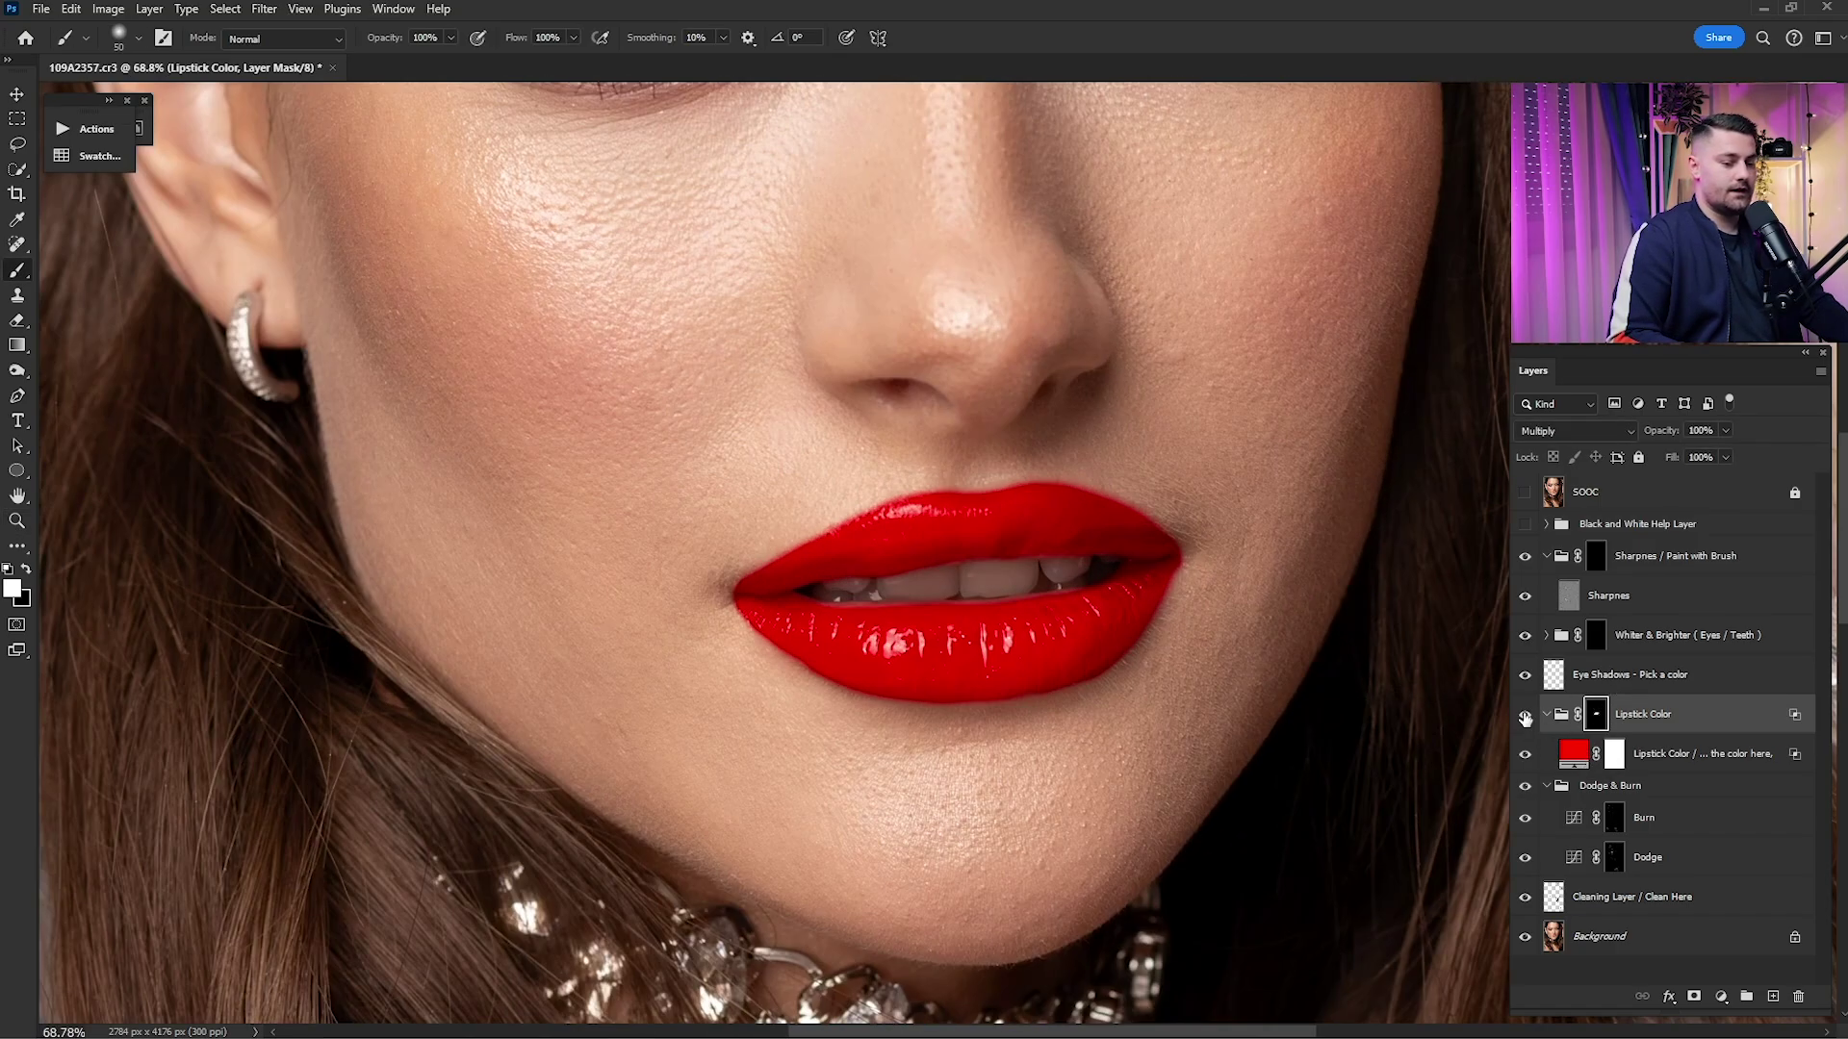
left_click(1524, 714)
left_click(1525, 715)
key("ctrl+0")
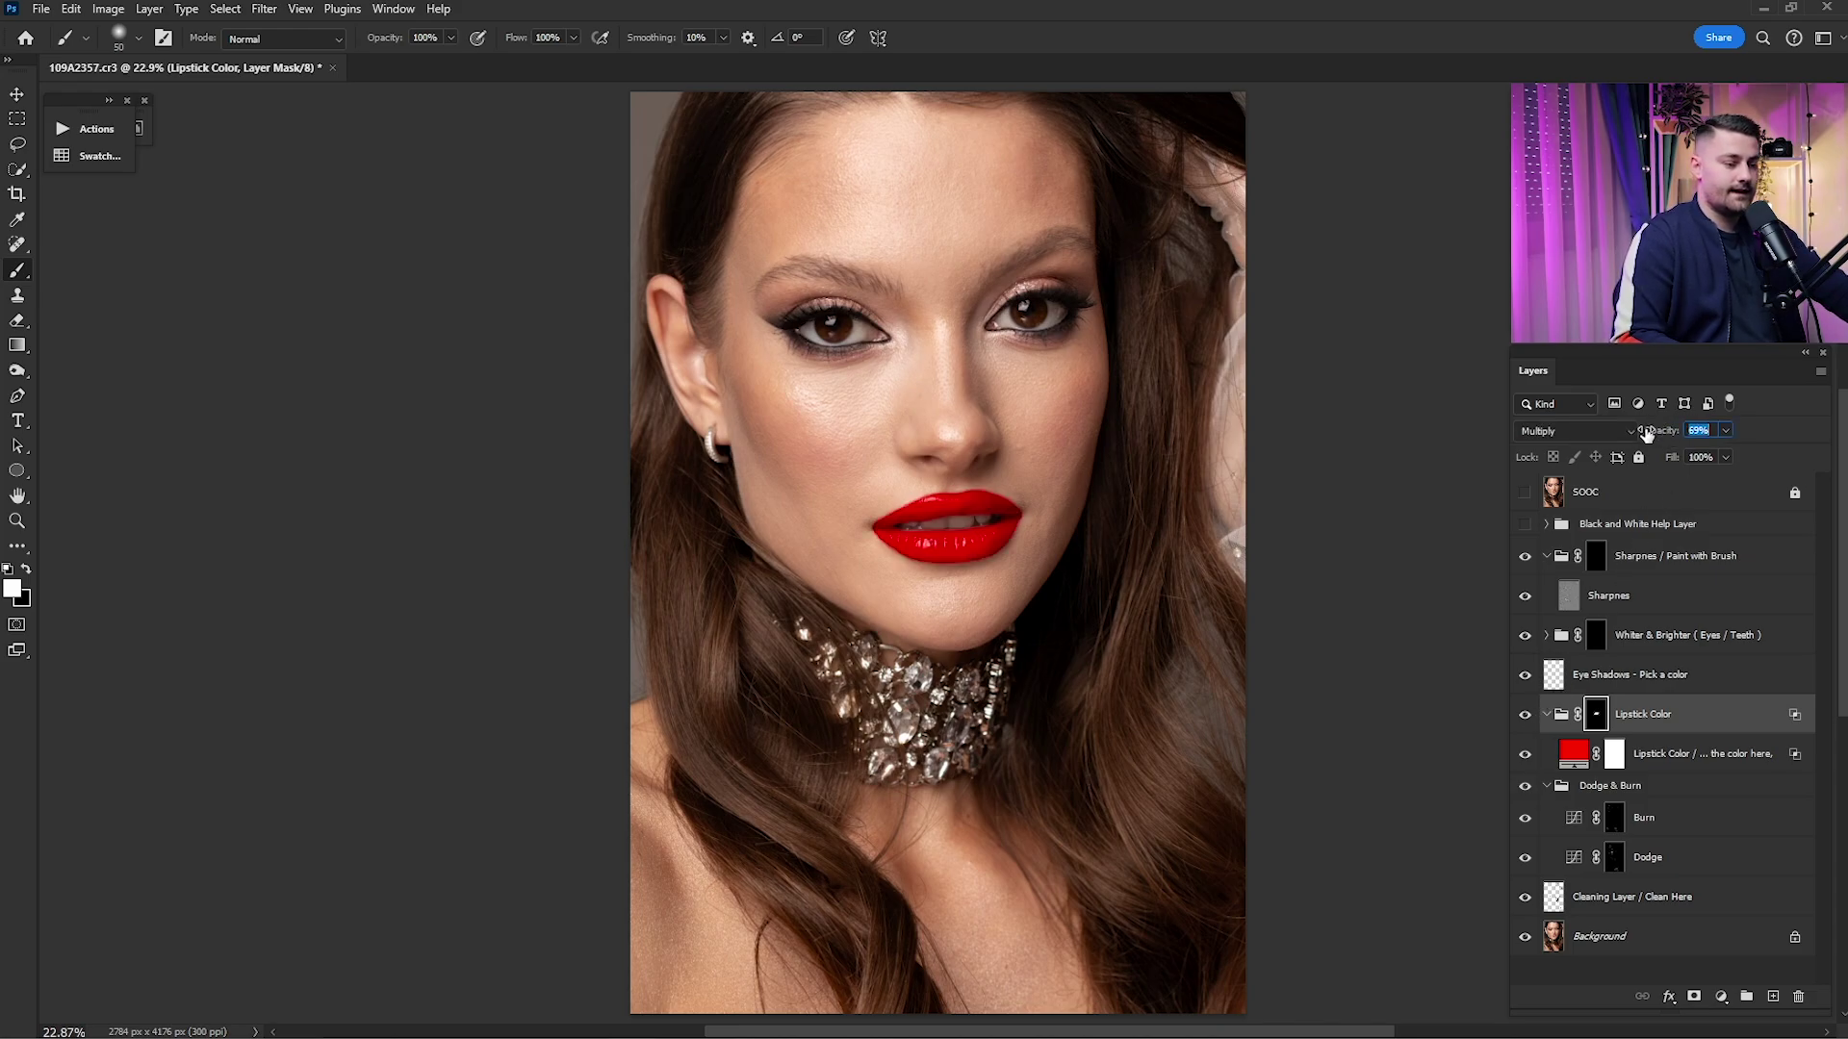
- Try opacities of 56% and 76% for the Lipstick Color group, comparing the portrait with and without it
mouse_move(1647, 434)
left_mouse_down()
mouse_move(1674, 432)
mouse_move(1659, 437)
left_mouse_up()
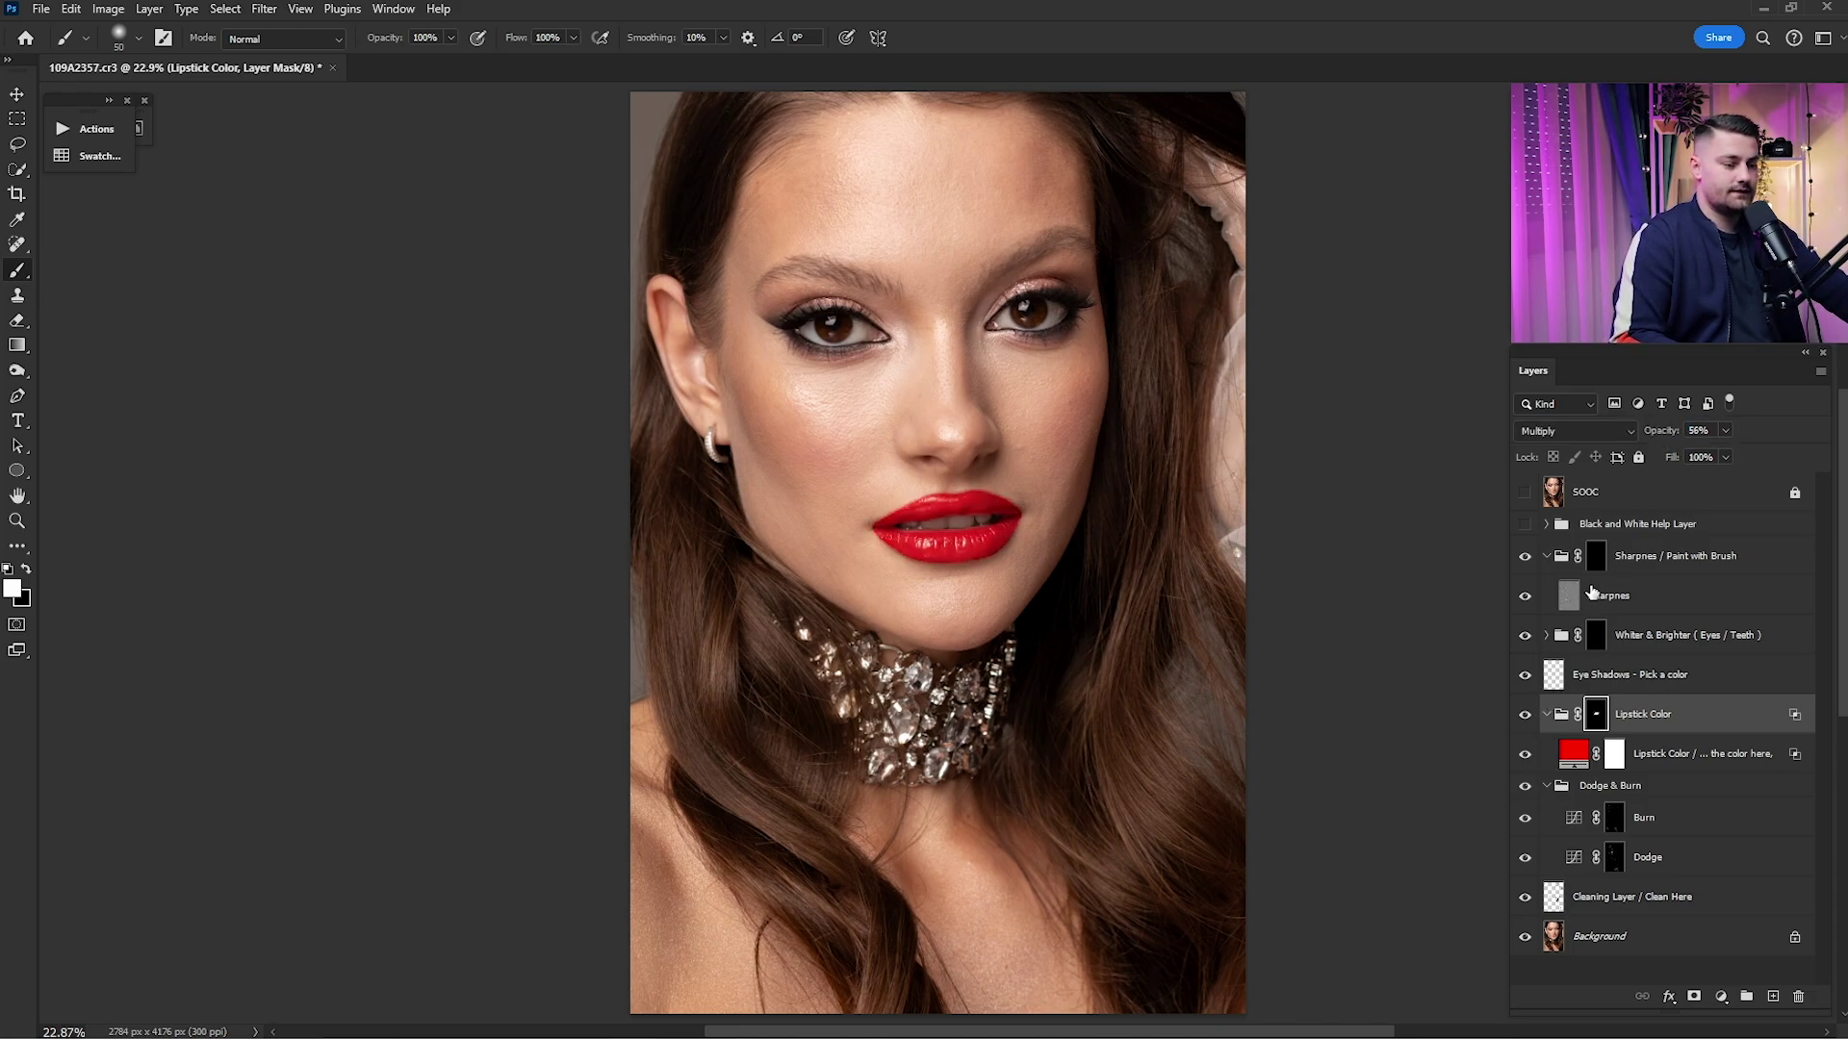
left_click(1525, 714)
left_click(1525, 714)
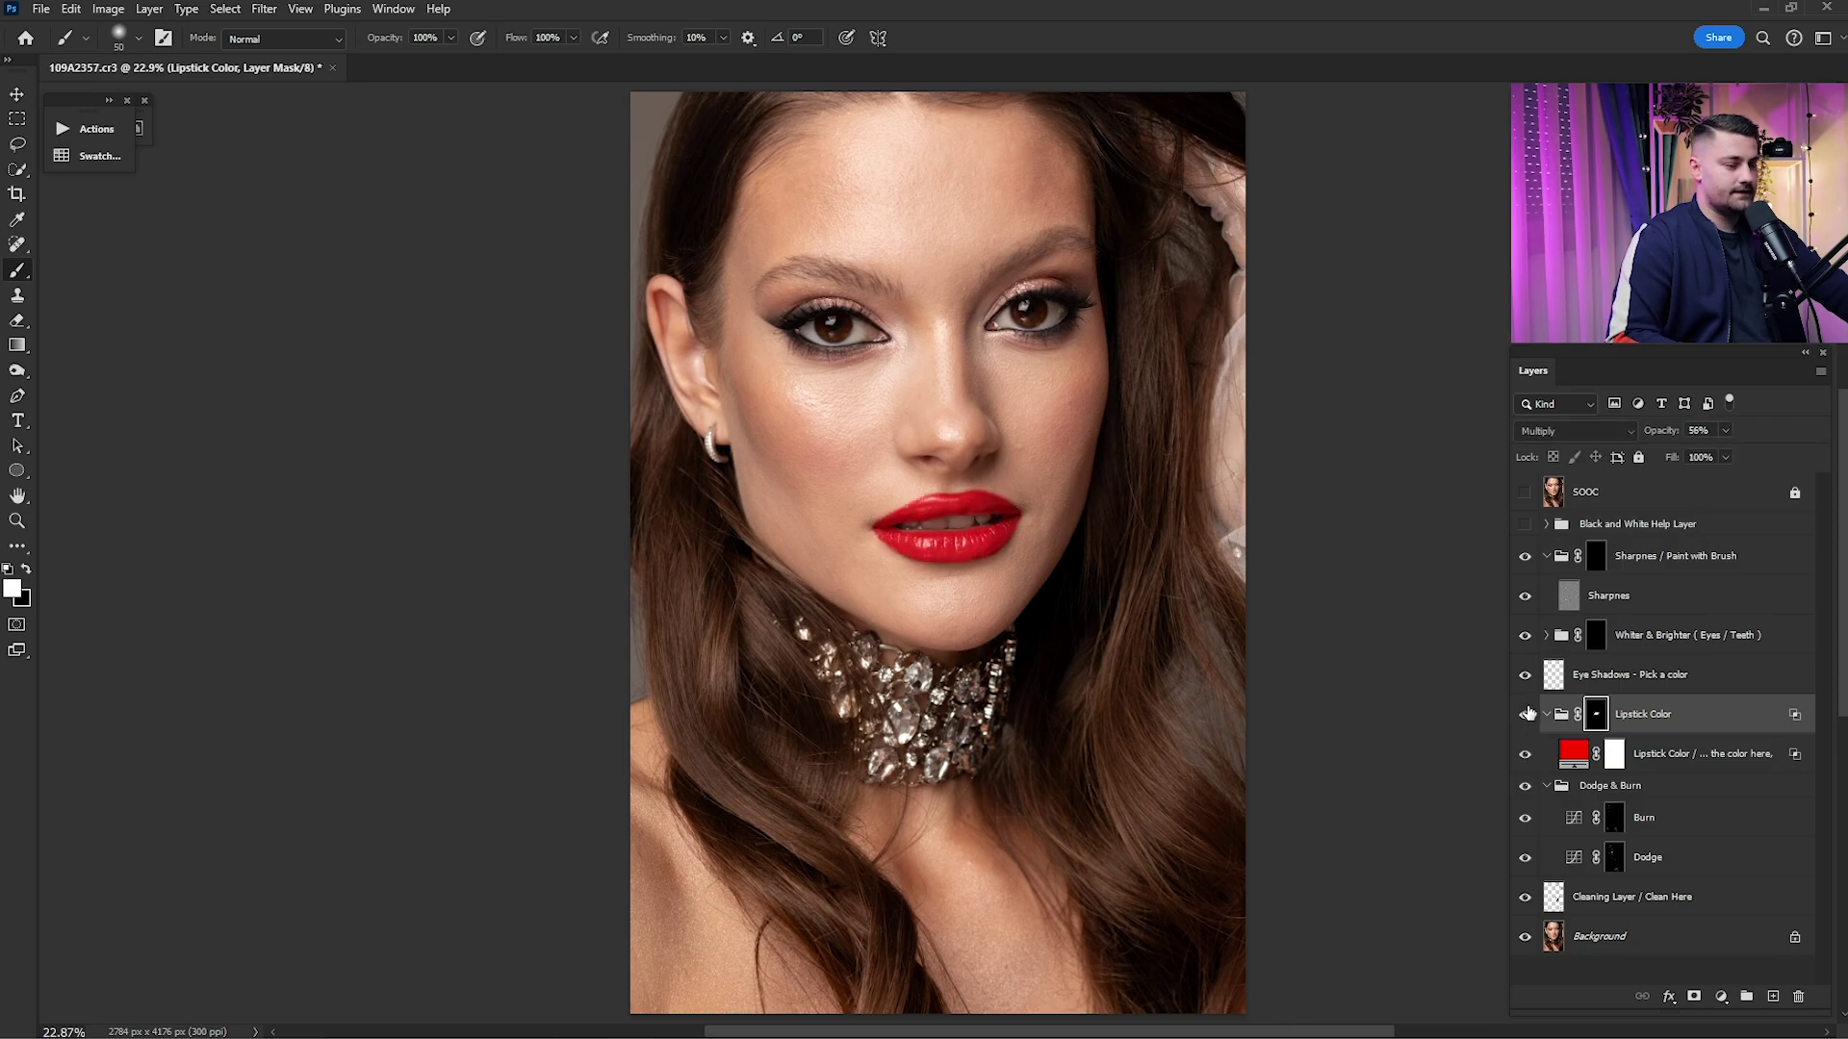
left_click(1525, 714)
left_click(1526, 714)
left_click_drag(1659, 431, 1817, 423)
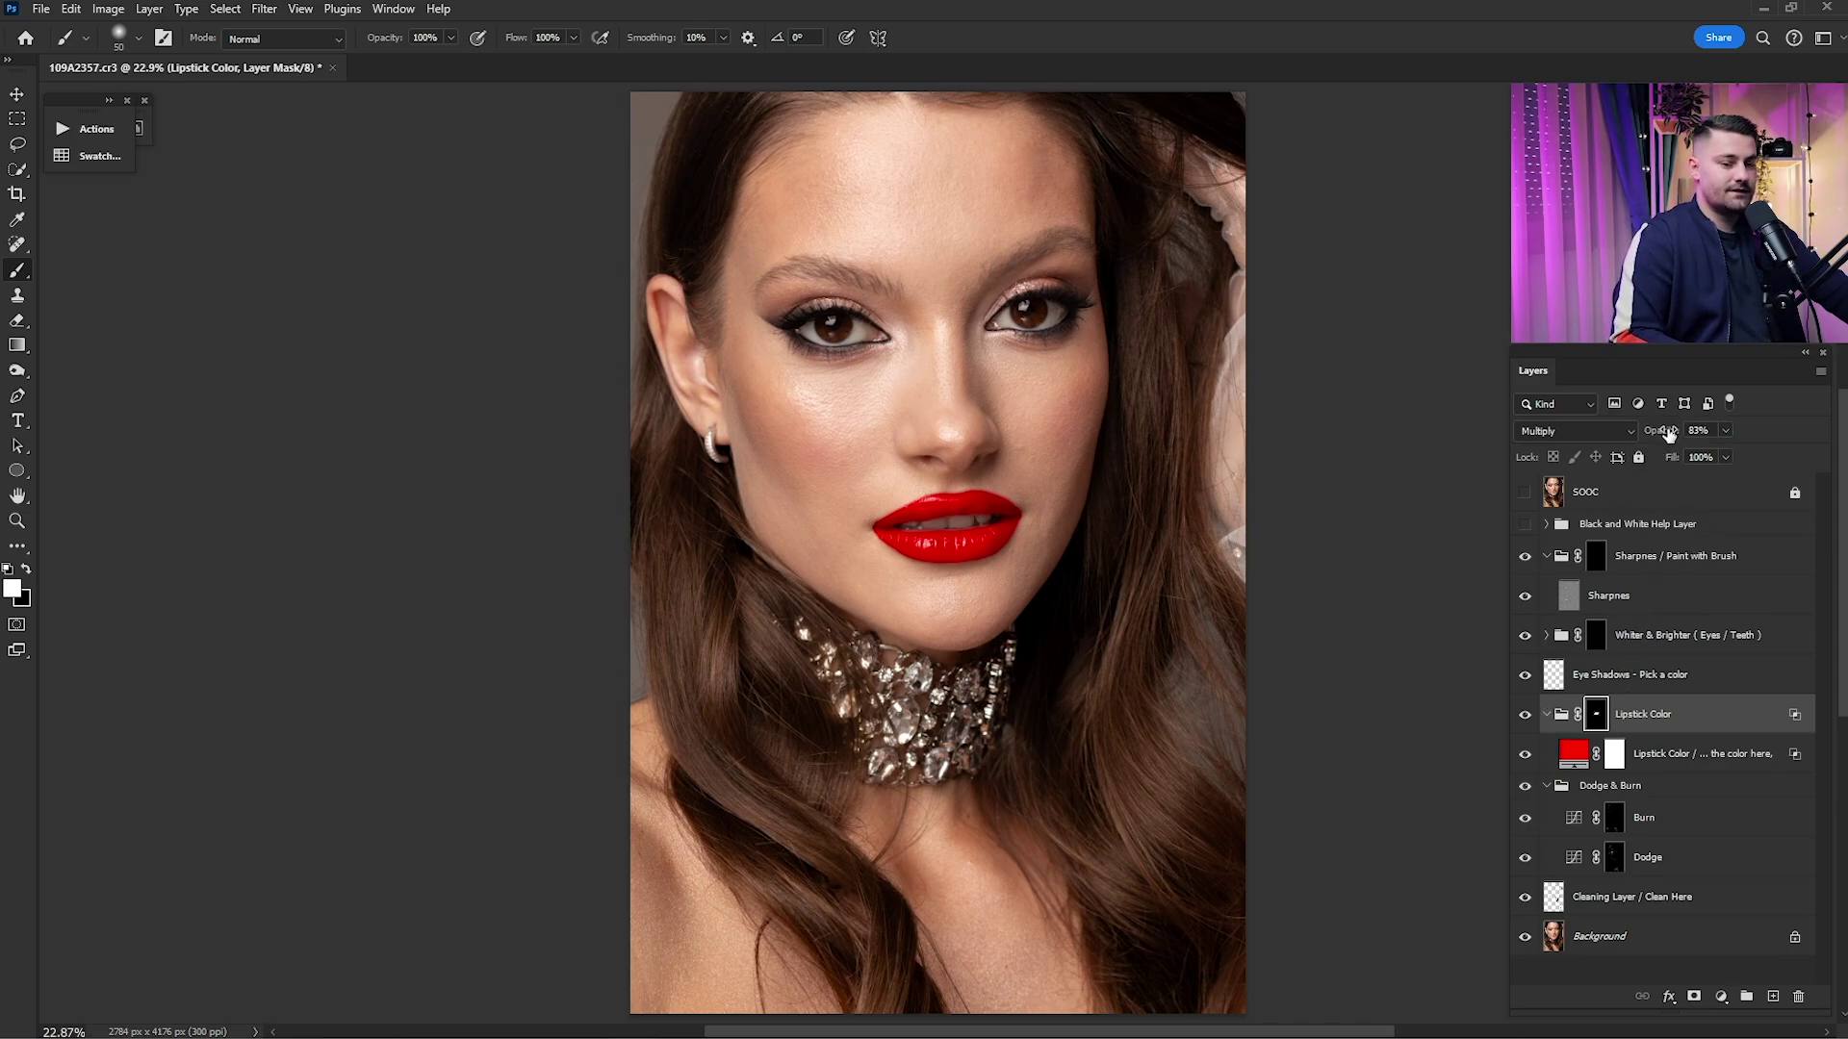
left_click(1524, 717)
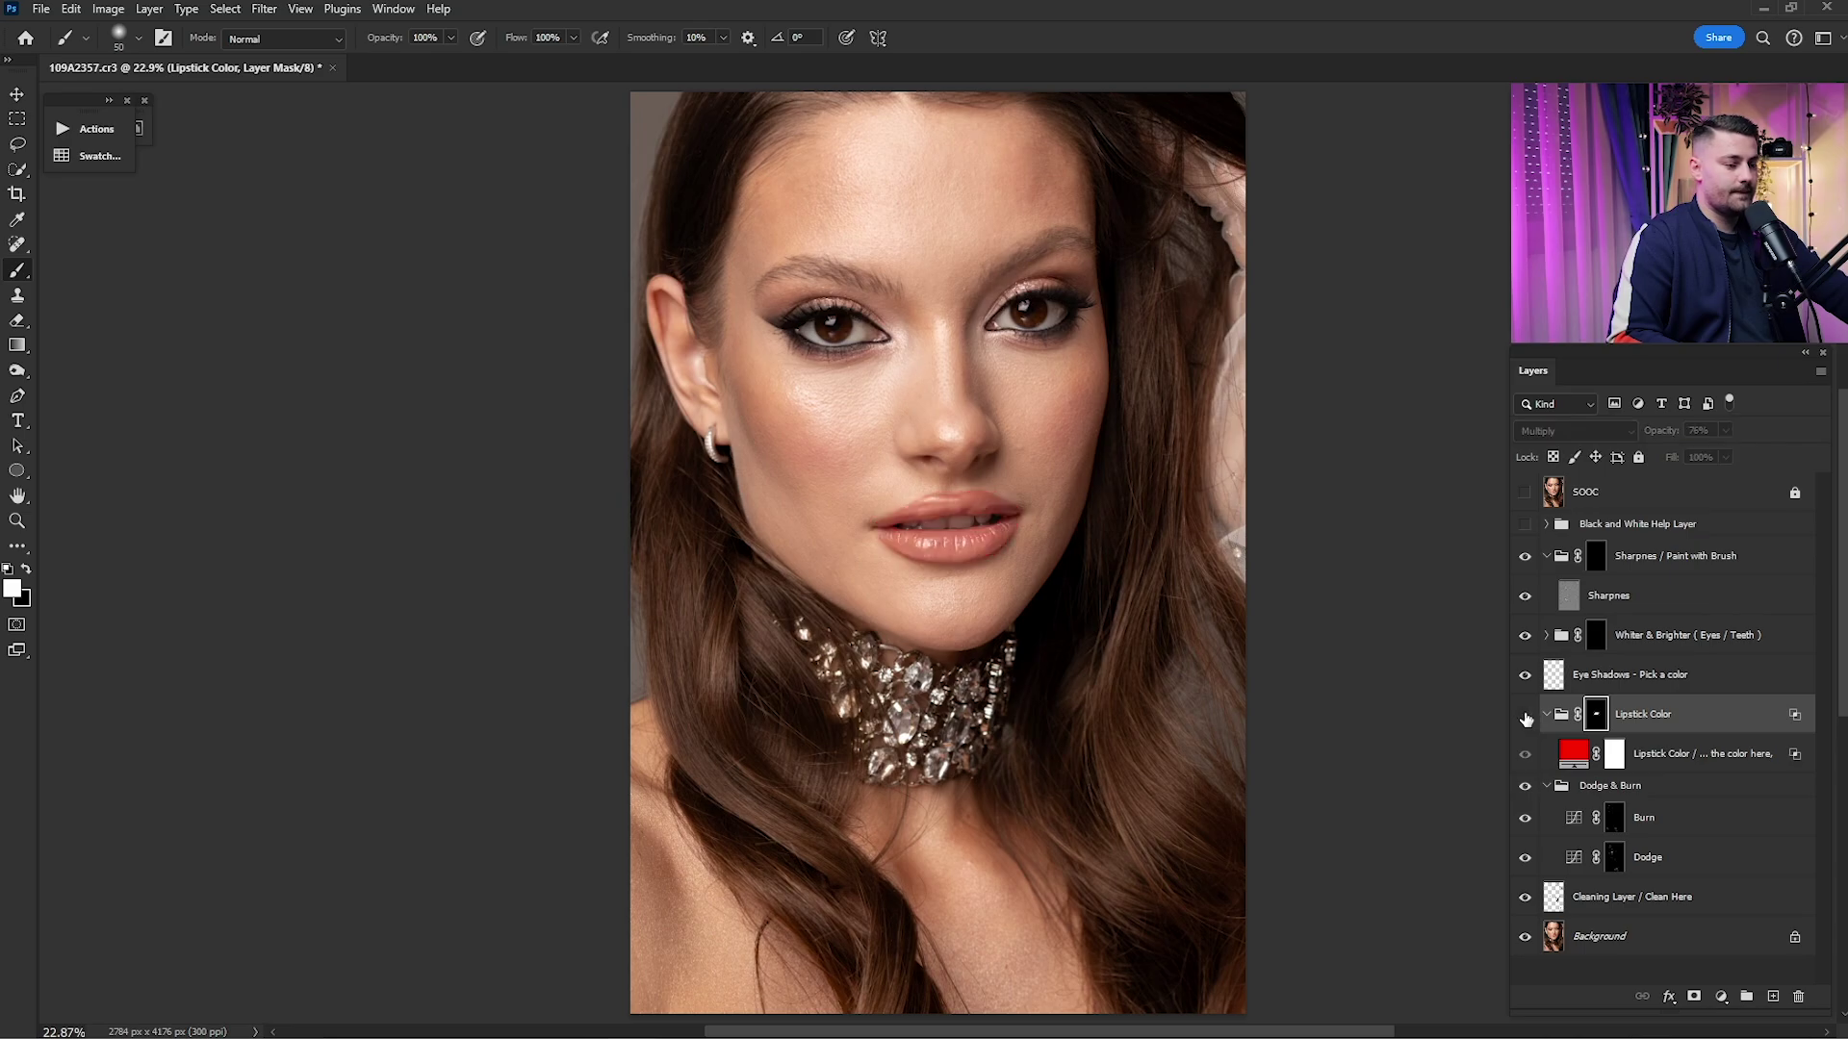
left_click(1524, 717)
- In the Lipstick Color group's blending options, split the Underlying Layer highlight point of Blend If to 140 / 196
left_click_drag(941, 539, 1314, 596)
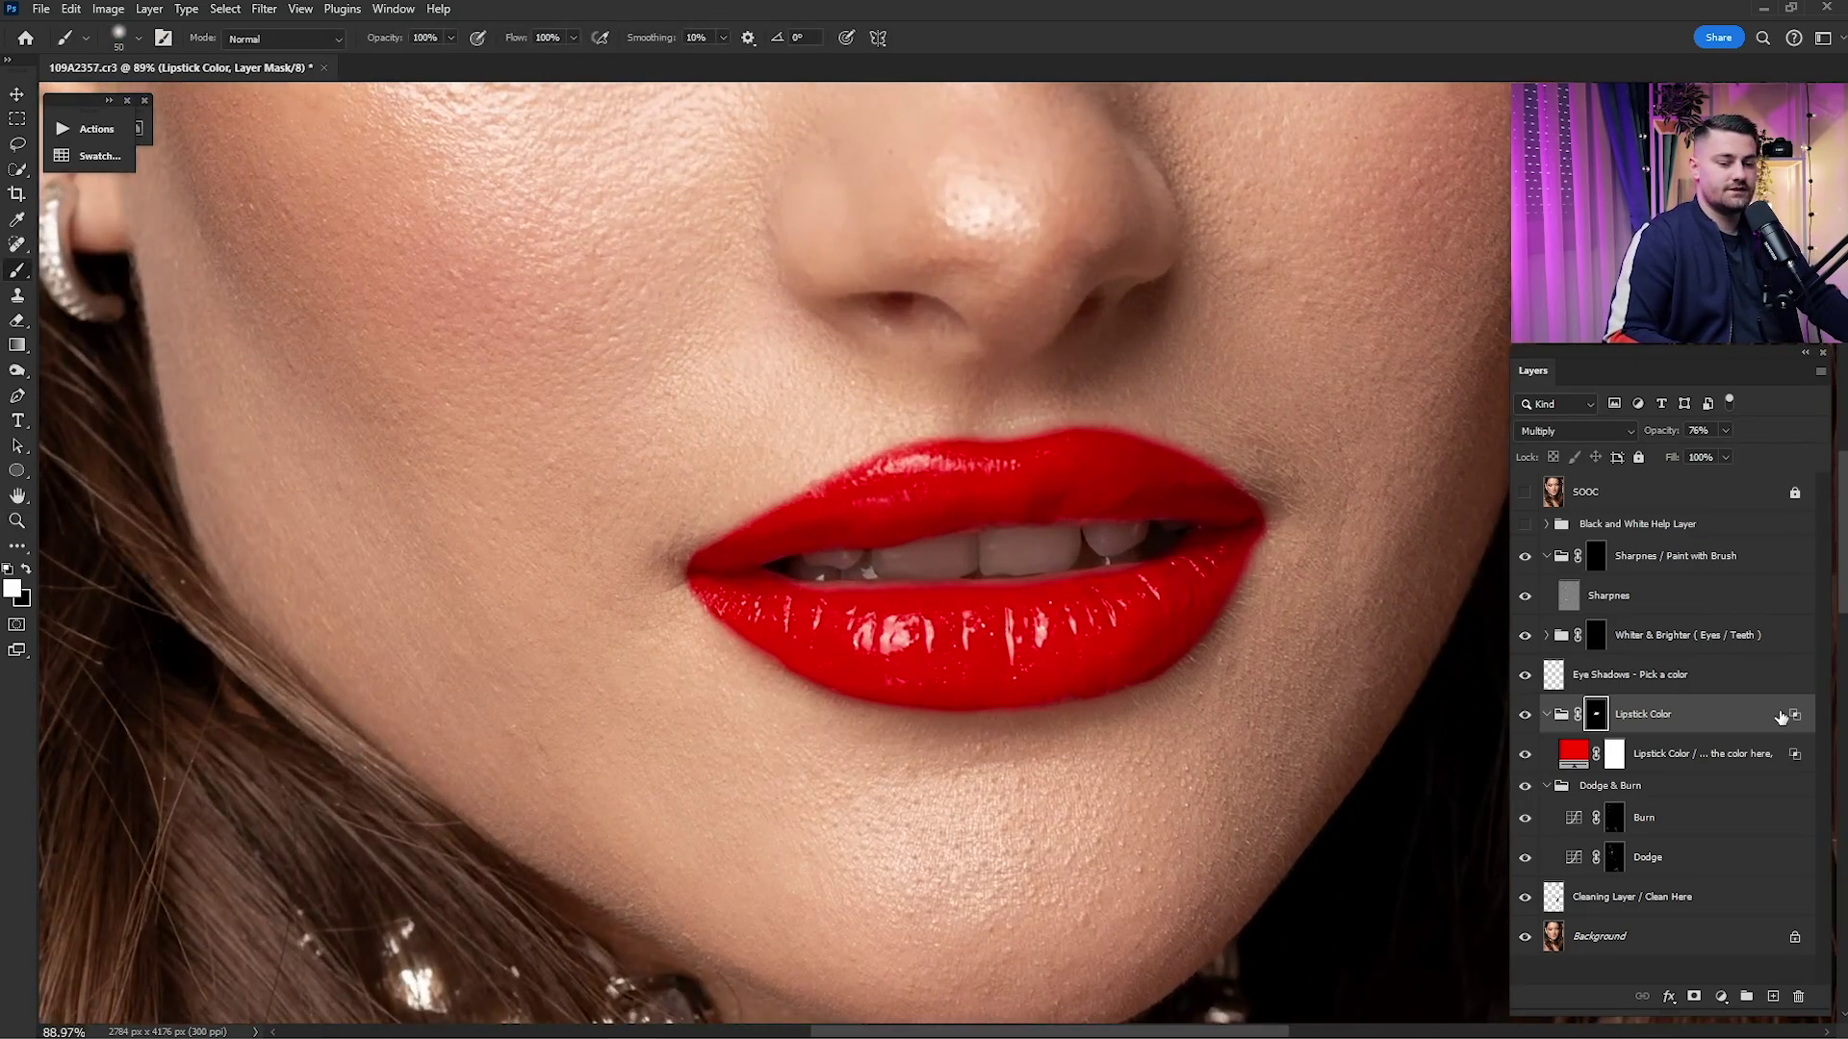
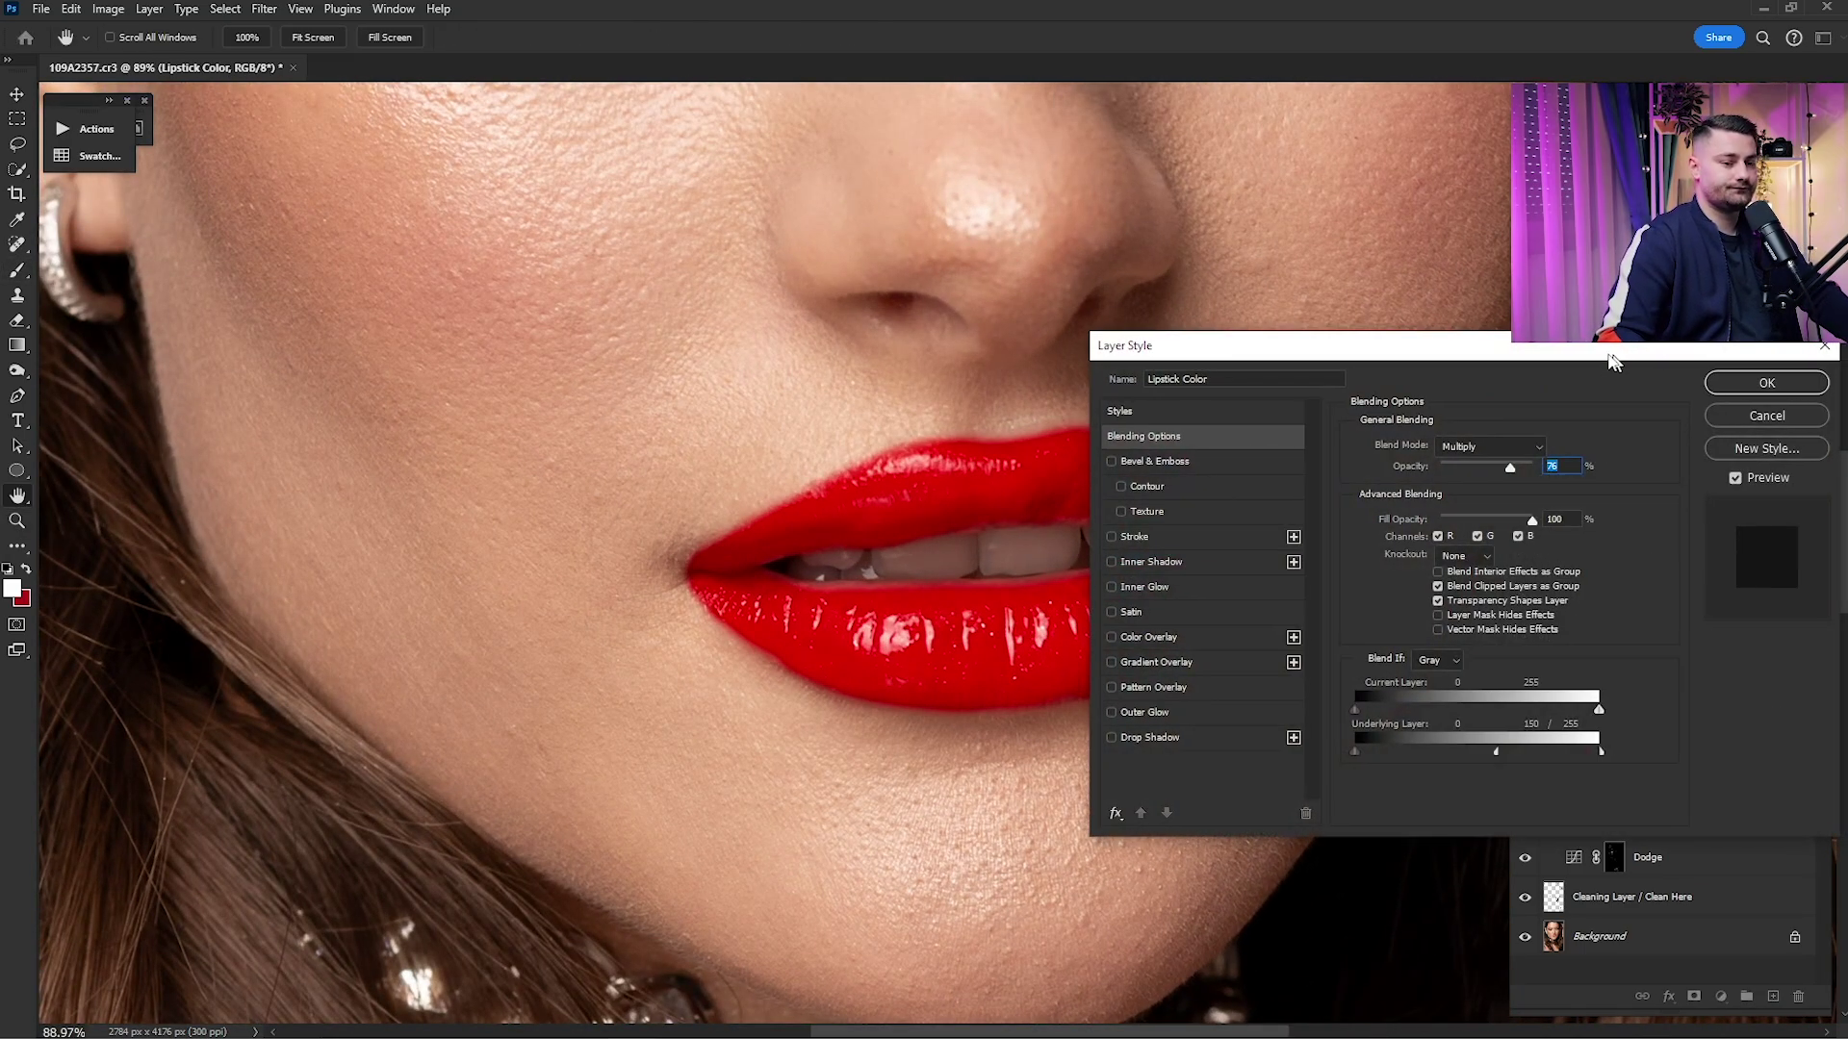
left_click_drag(378, 636, 502, 647)
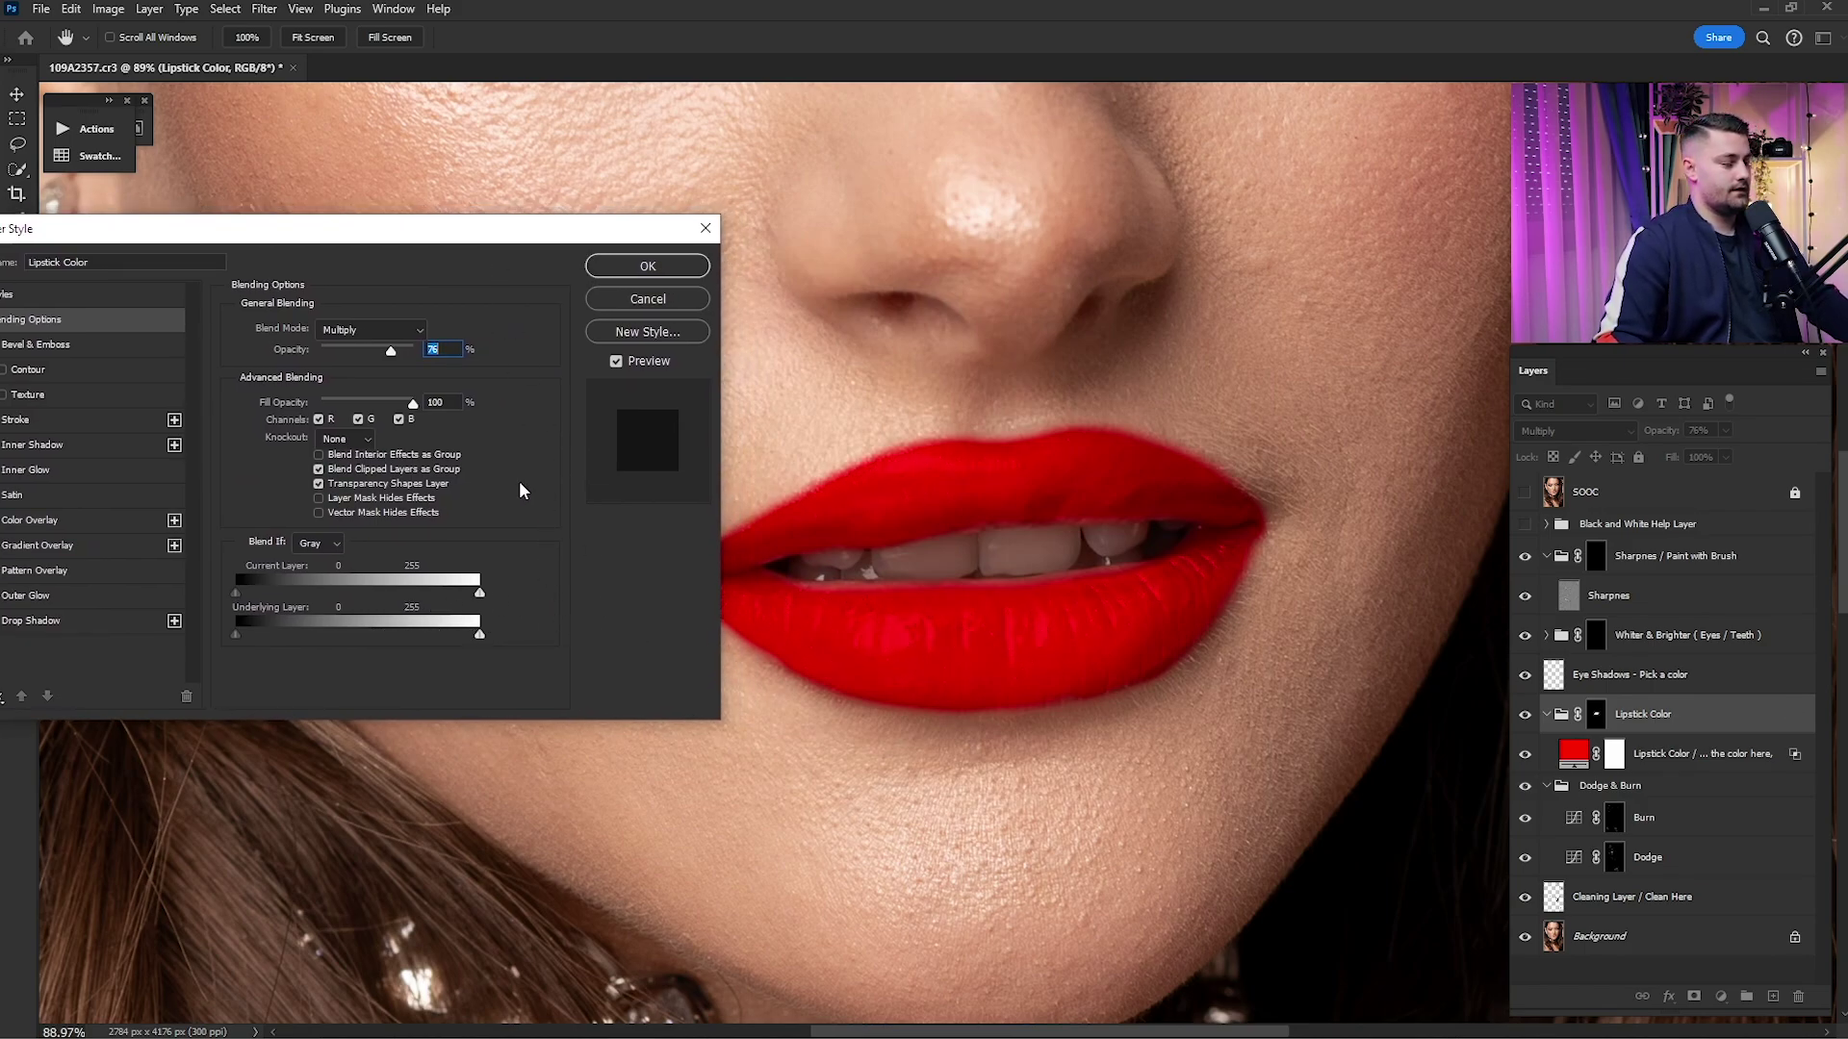
left_click_drag(598, 244, 590, 191)
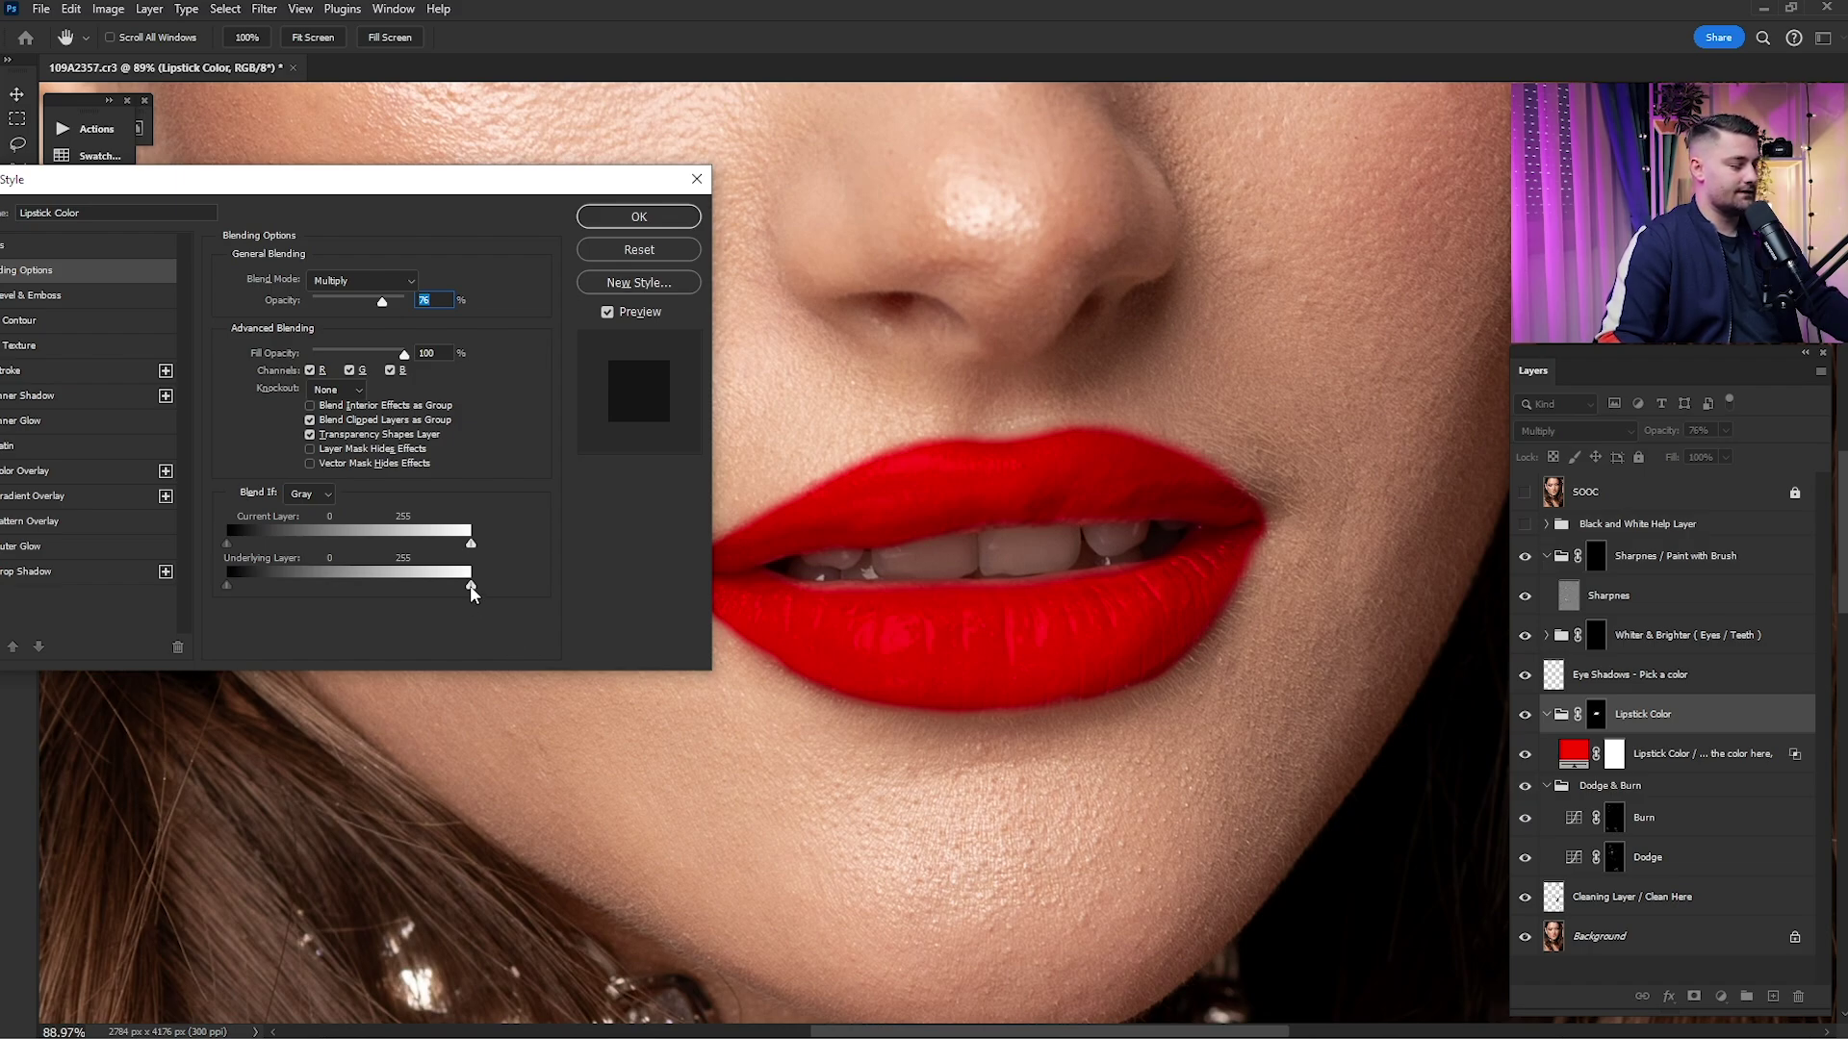
mouse_move(441, 592)
left_mouse_down()
mouse_move(408, 591)
mouse_move(469, 591)
mouse_move(375, 596)
mouse_move(469, 588)
left_mouse_up()
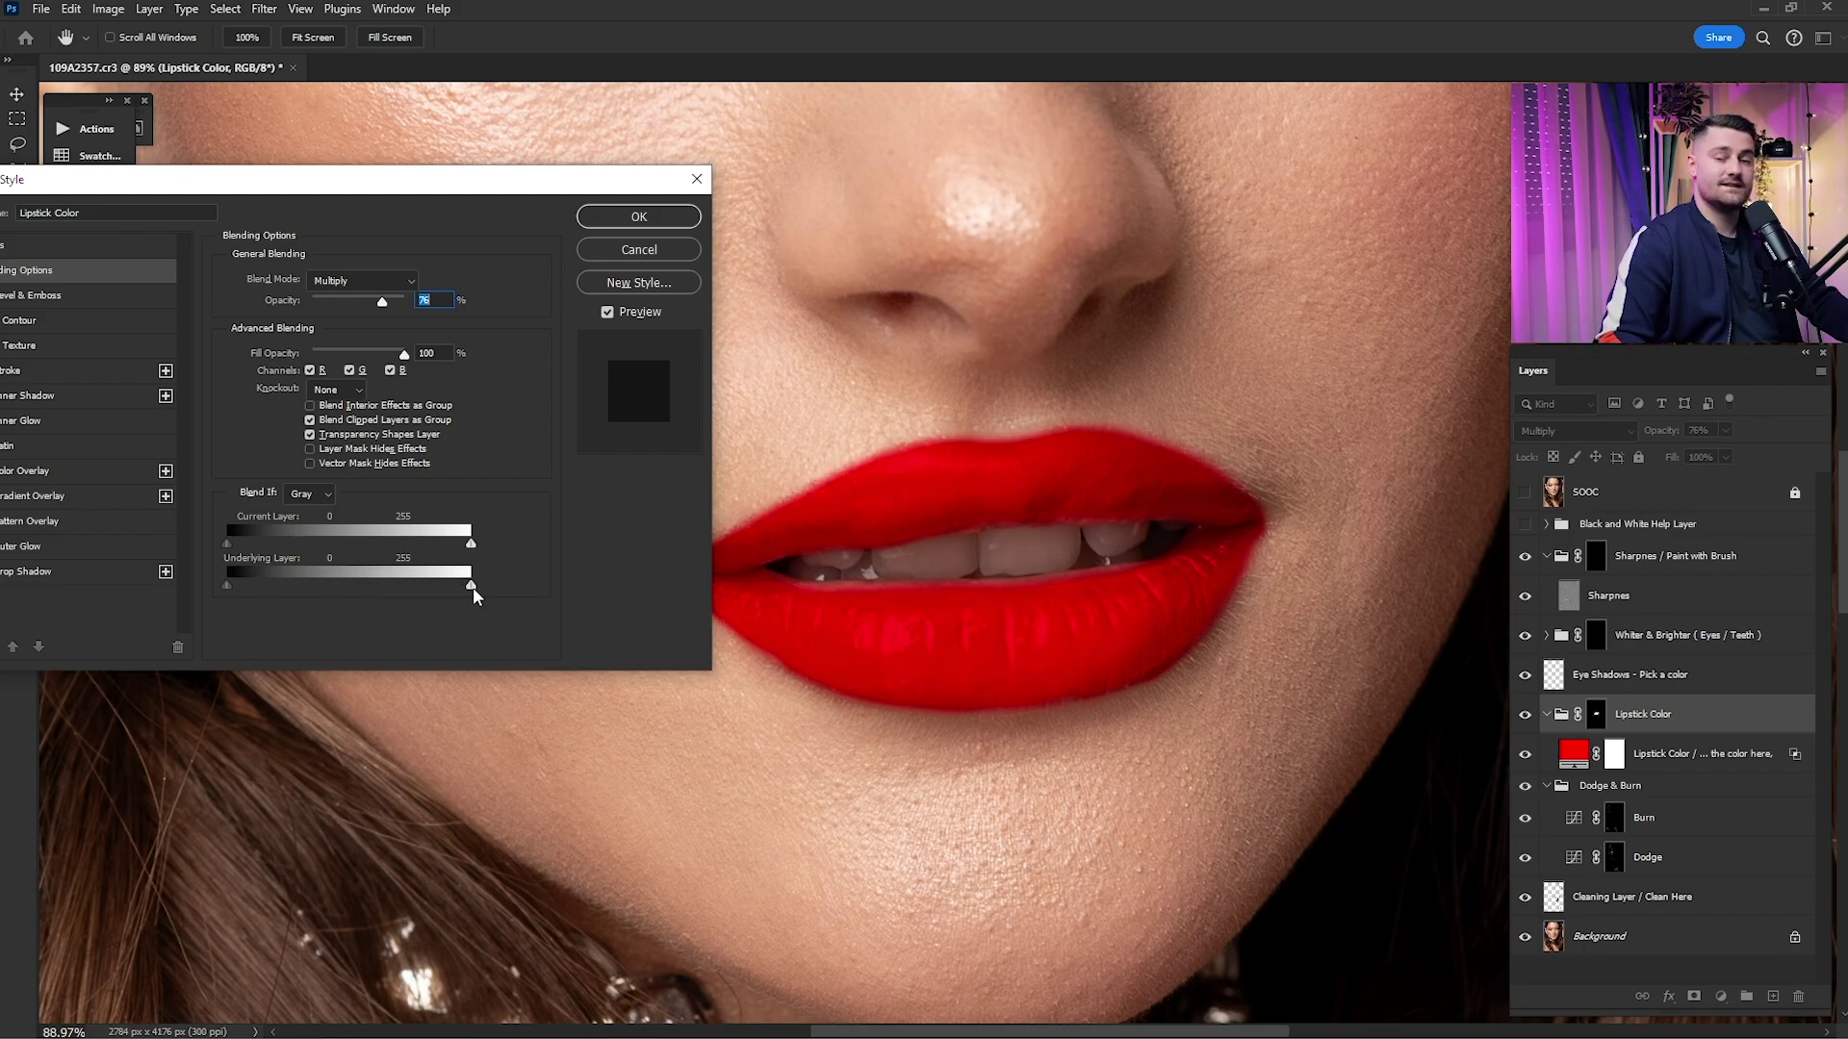
left_click_drag(454, 586, 411, 590)
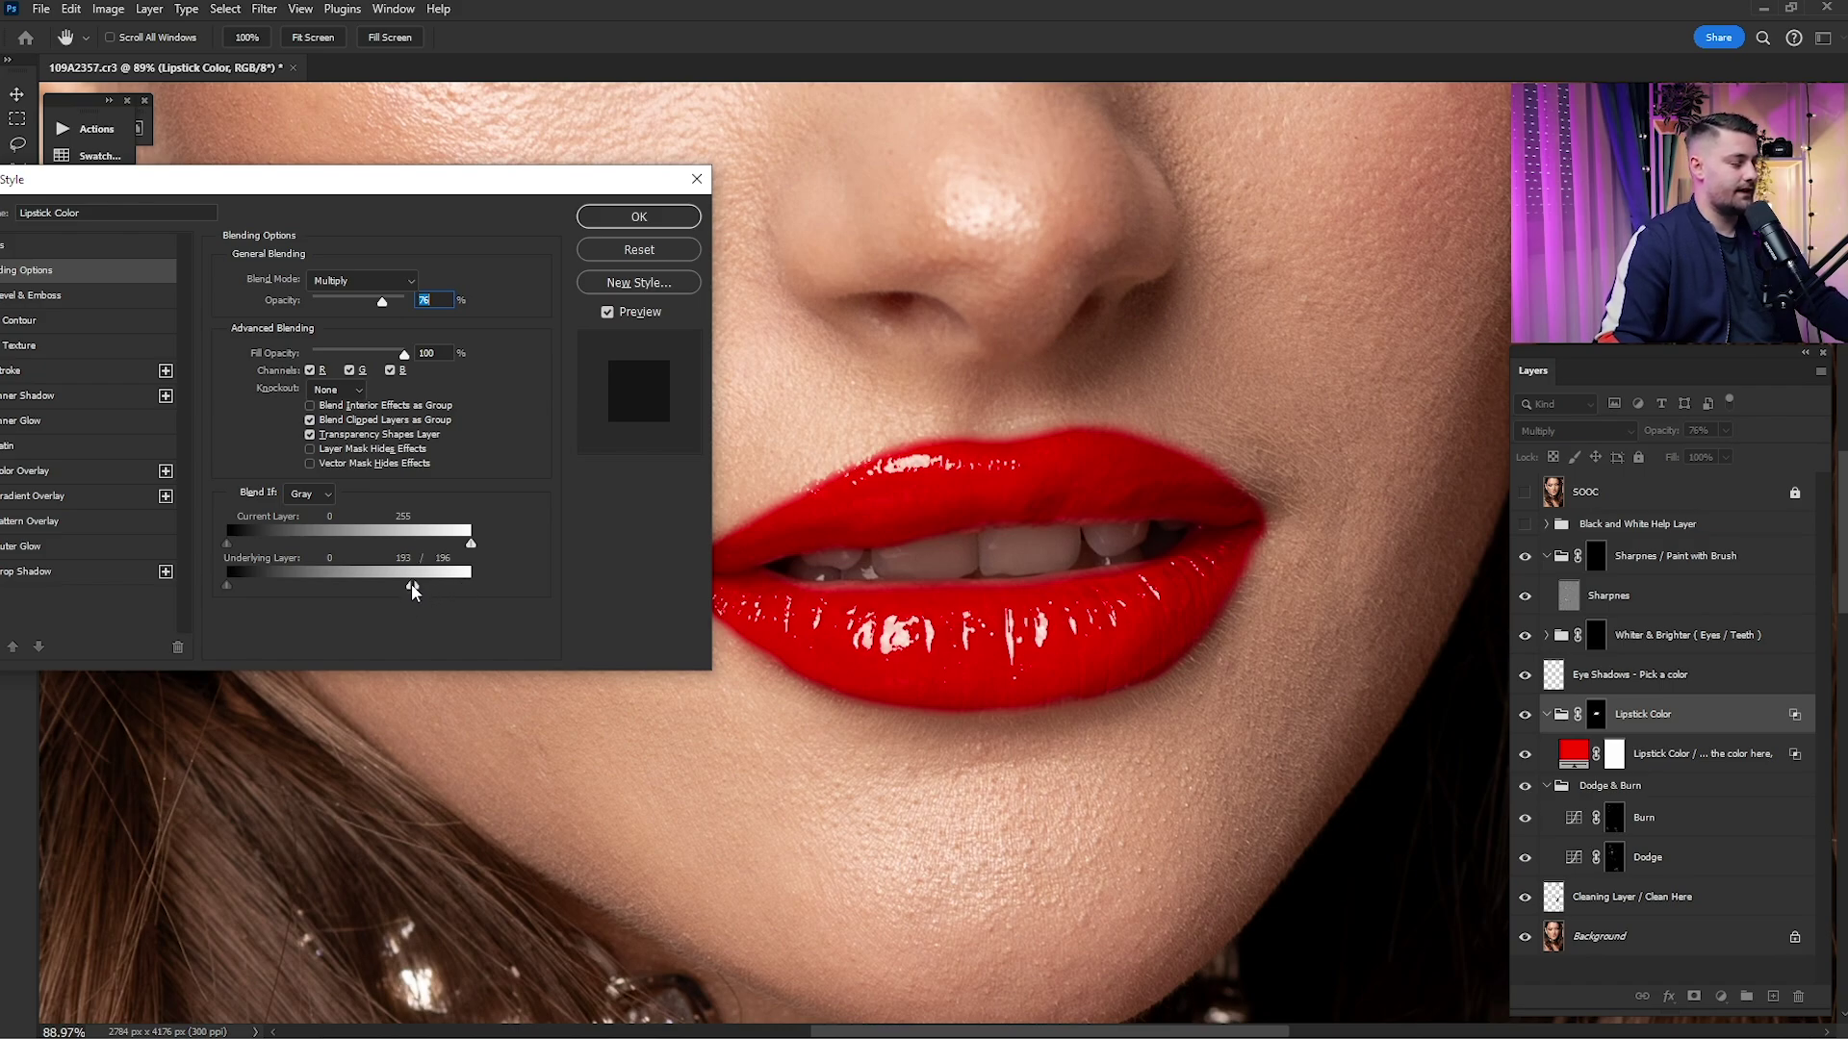
left_click_drag(402, 585, 356, 597)
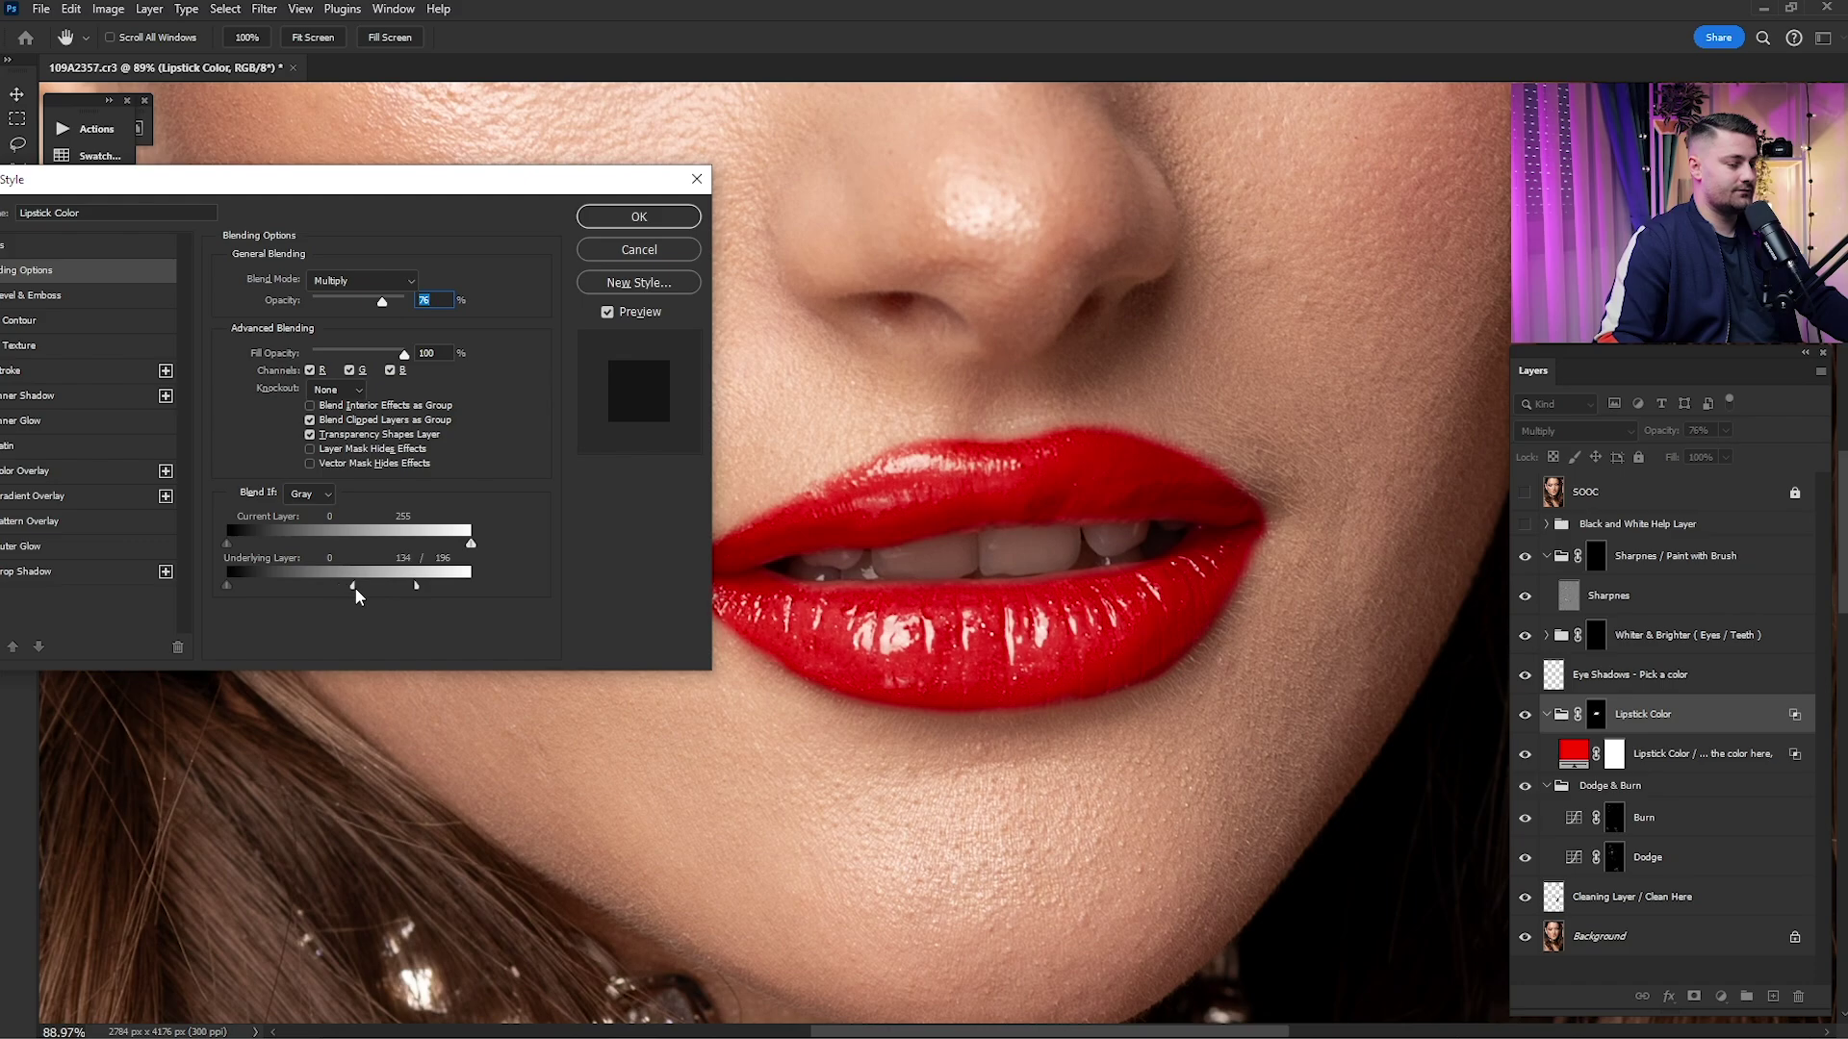
left_click_drag(245, 585, 206, 597)
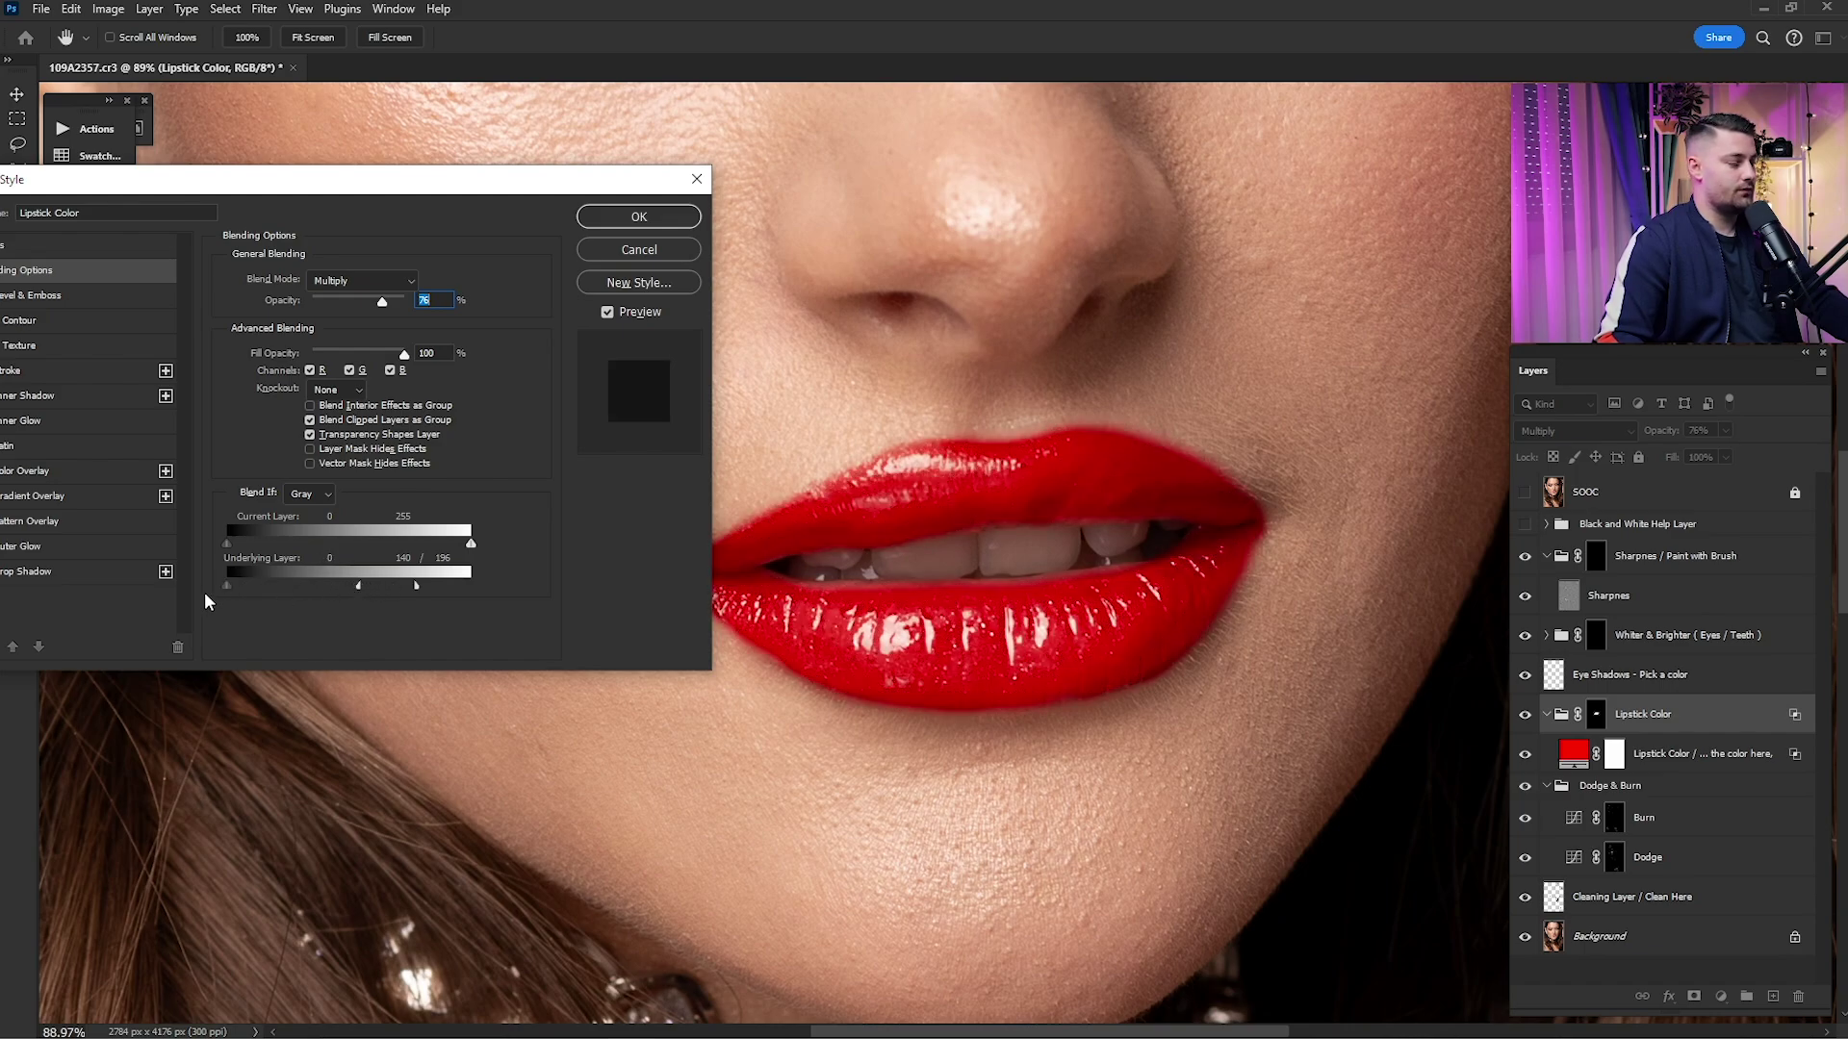
left_click(652, 229)
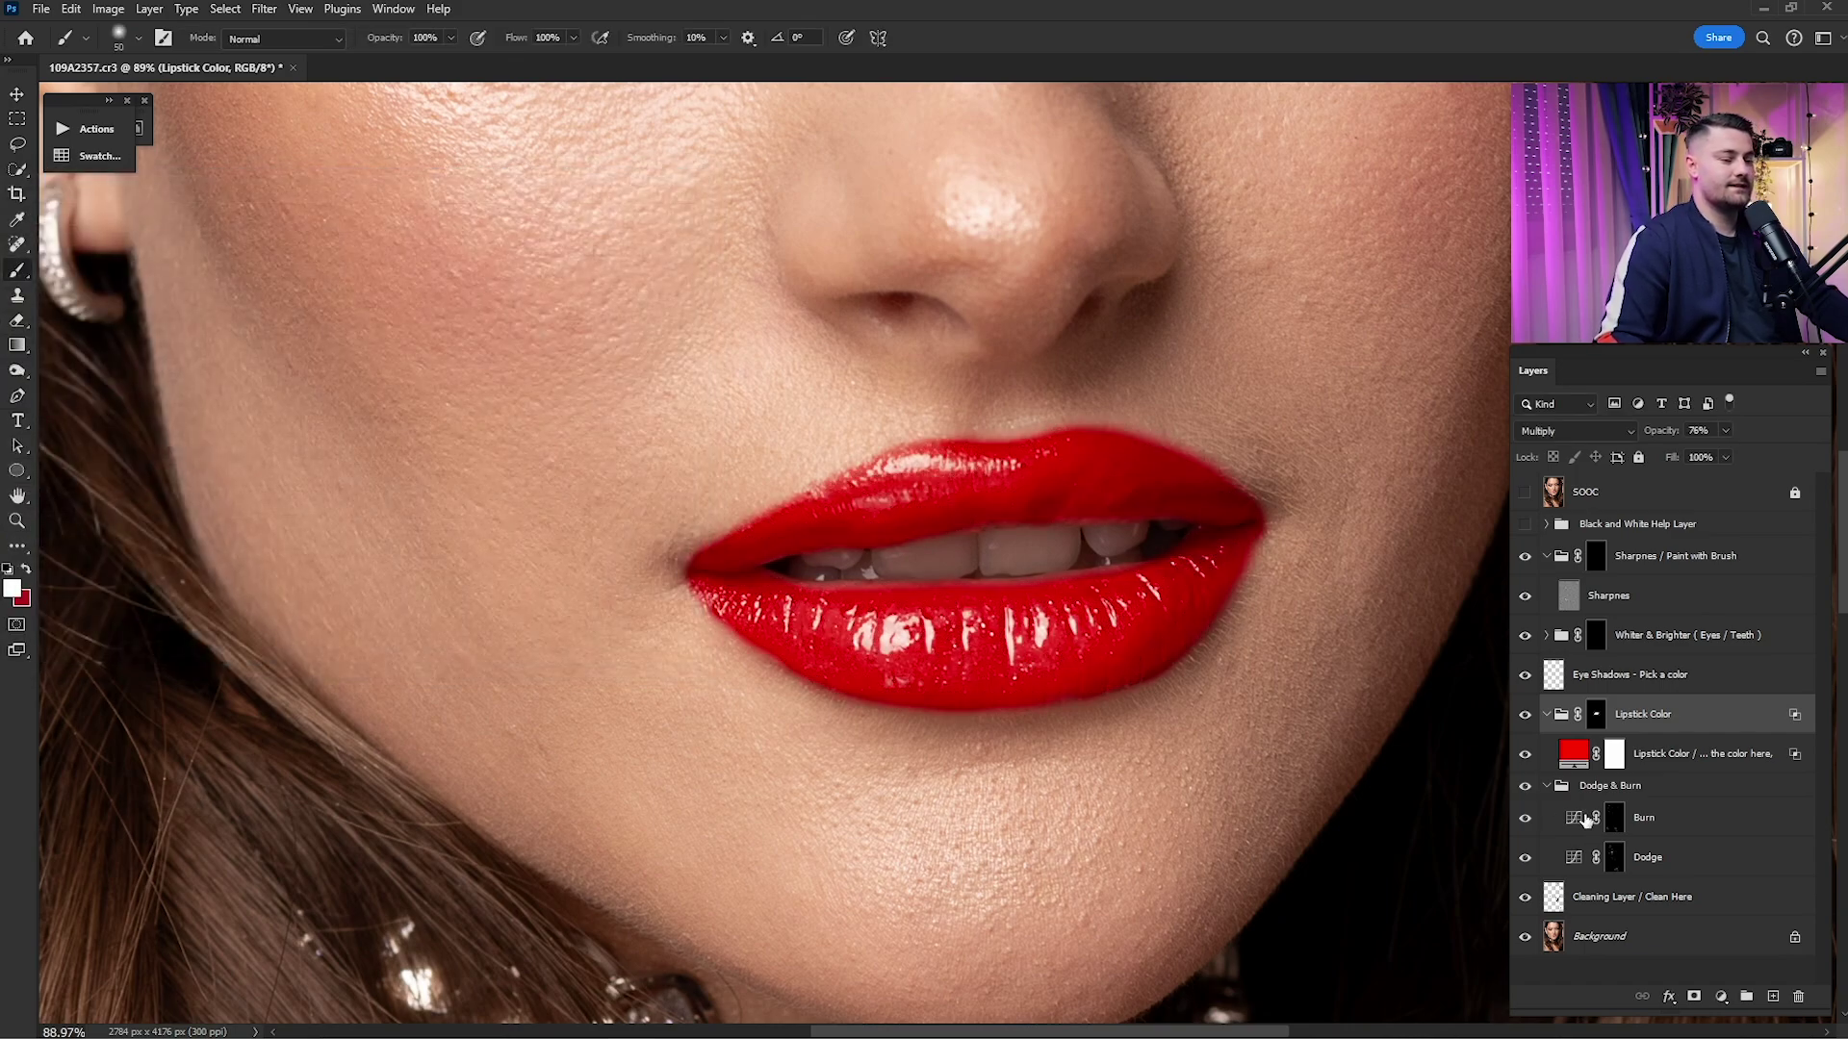
- Compare the lip highlights close up with and without the Lipstick Color group
left_click(1527, 717)
left_click(1526, 717)
left_click(1527, 717)
left_click(1526, 717)
left_click(1527, 717)
left_click(1526, 717)
left_click(1526, 717)
left_click(1526, 717)
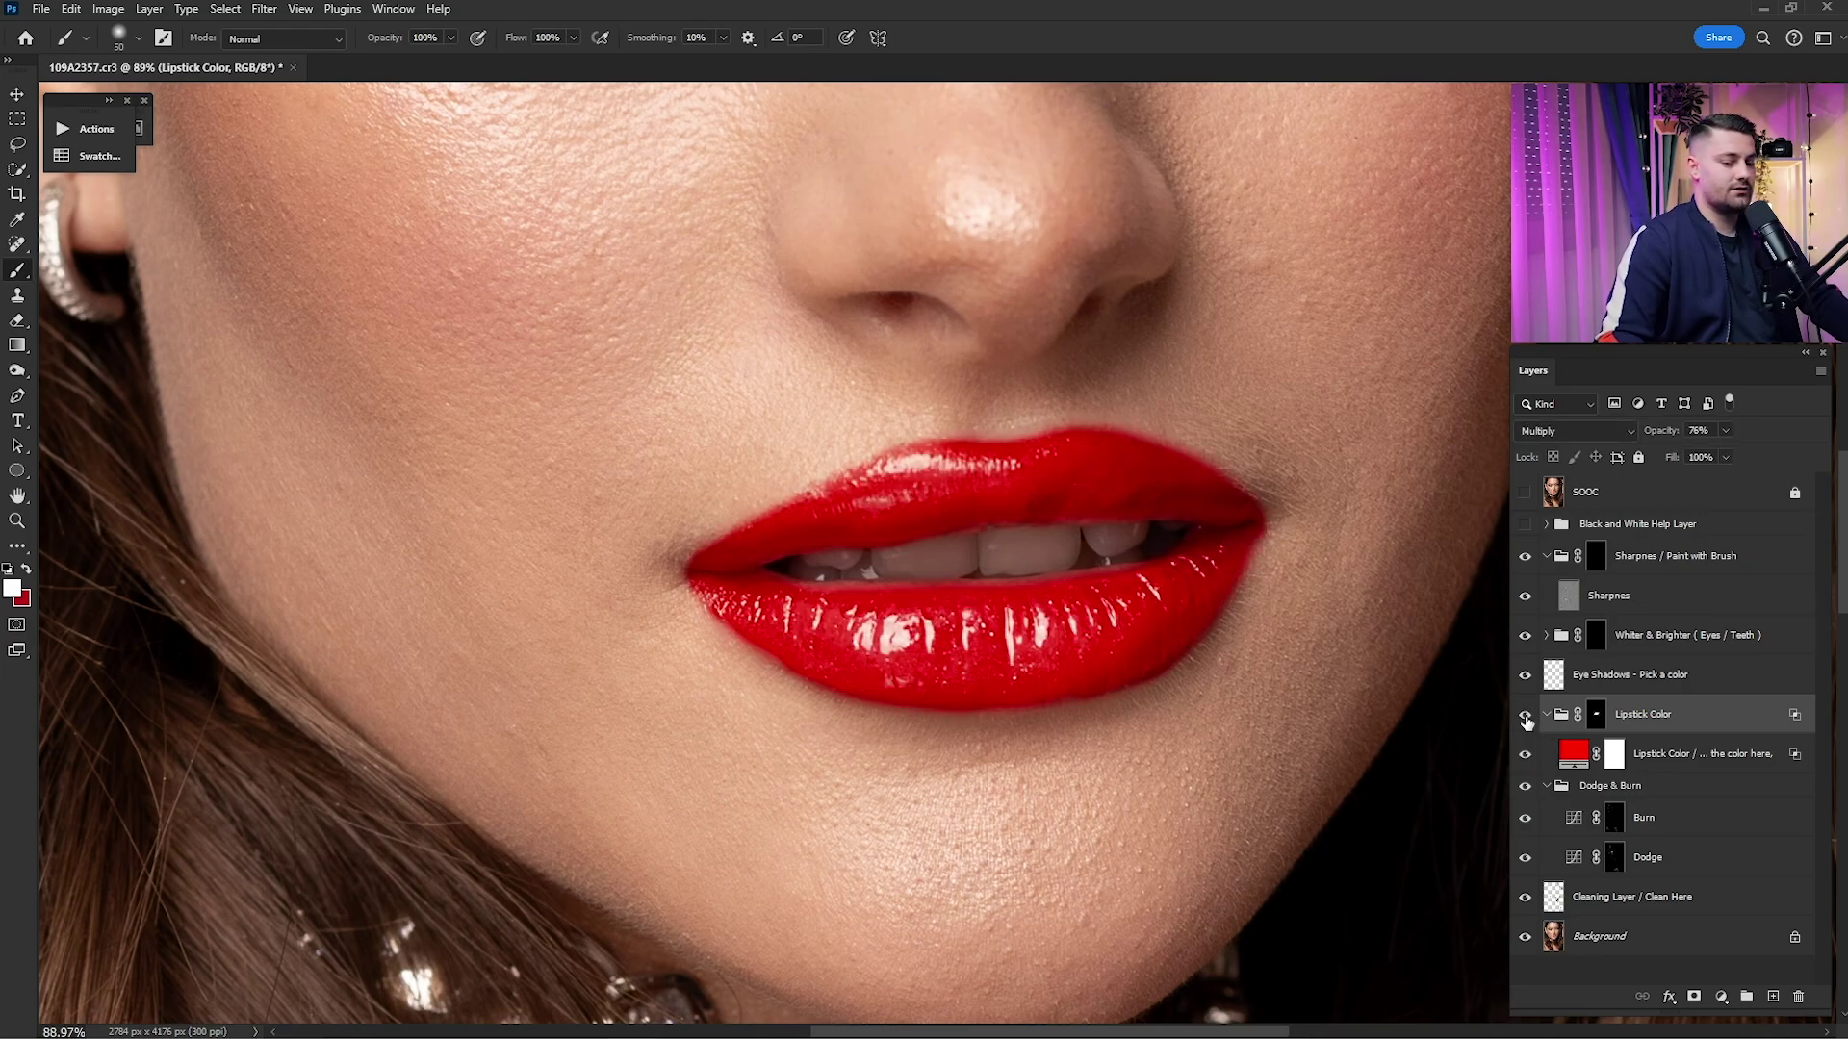
- Judge the lipstick strength on the whole portrait and set the Lipstick Color group's opacity to 50%
key("ctrl+0")
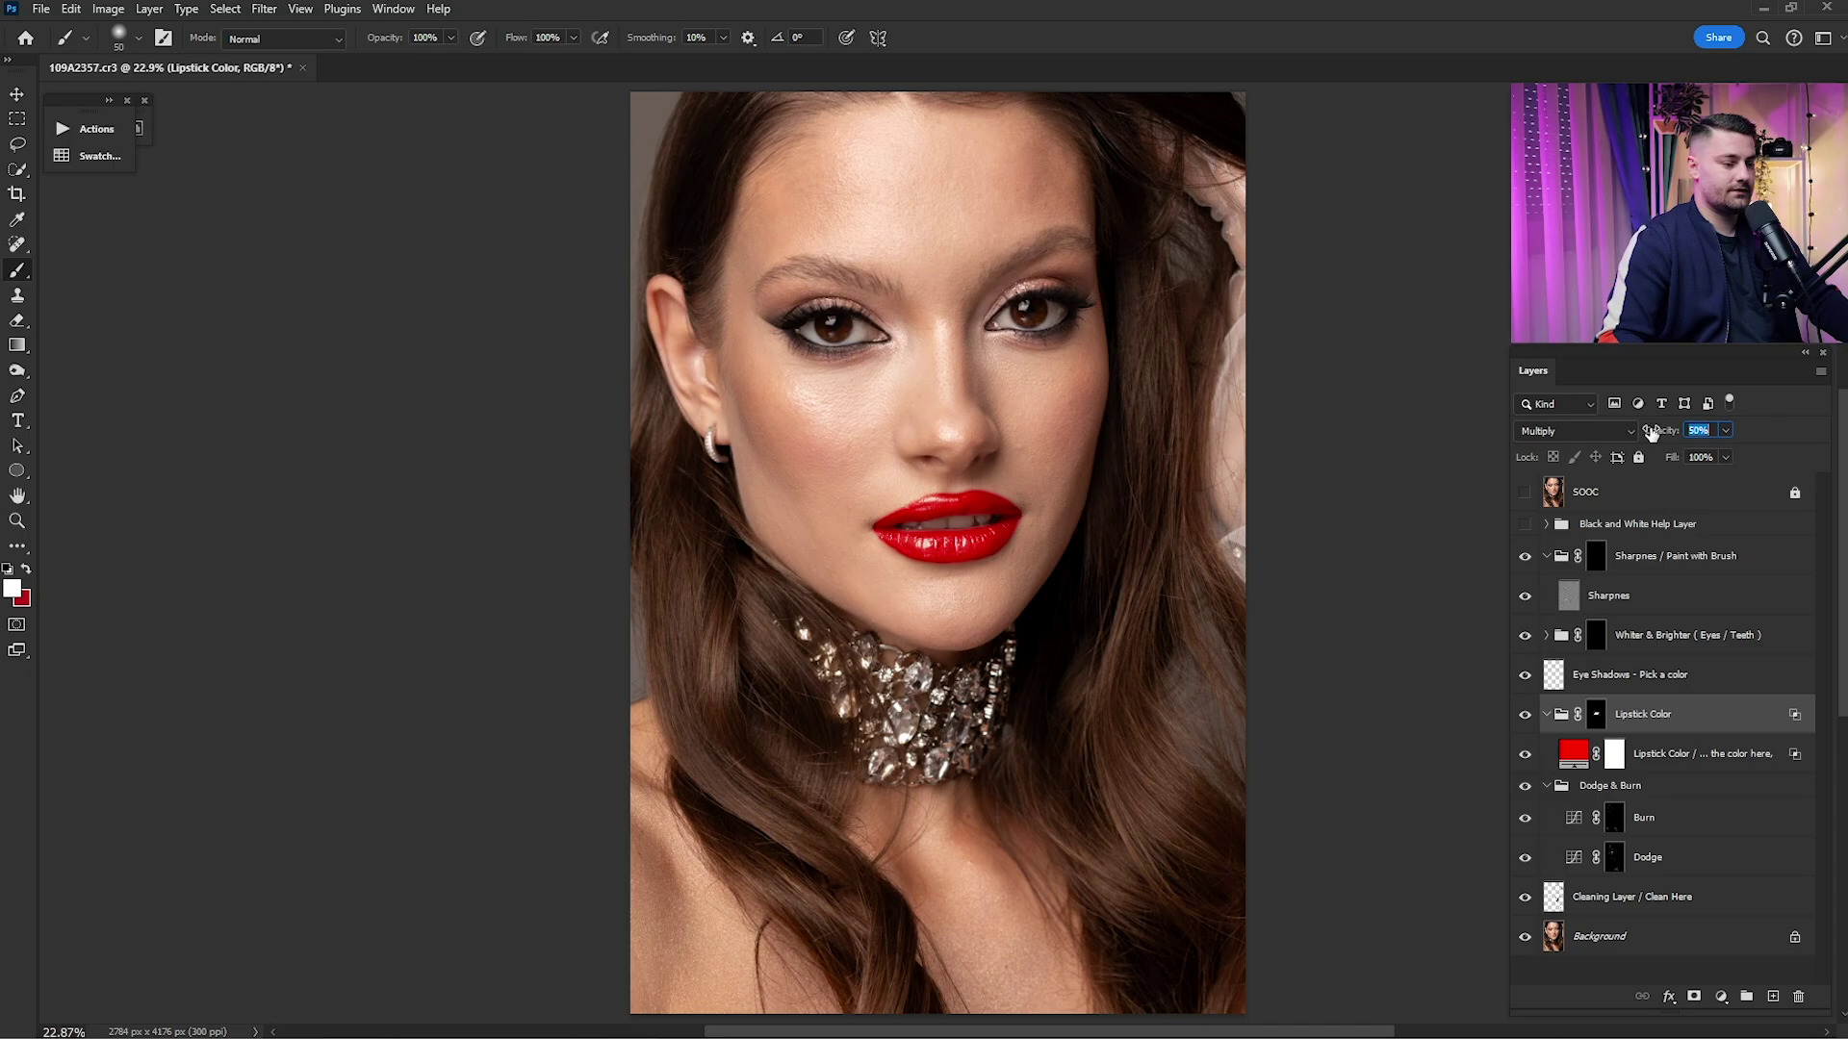
key("Return")
left_click(1526, 717)
left_click(1527, 717)
left_click(1527, 717)
left_click(1526, 717)
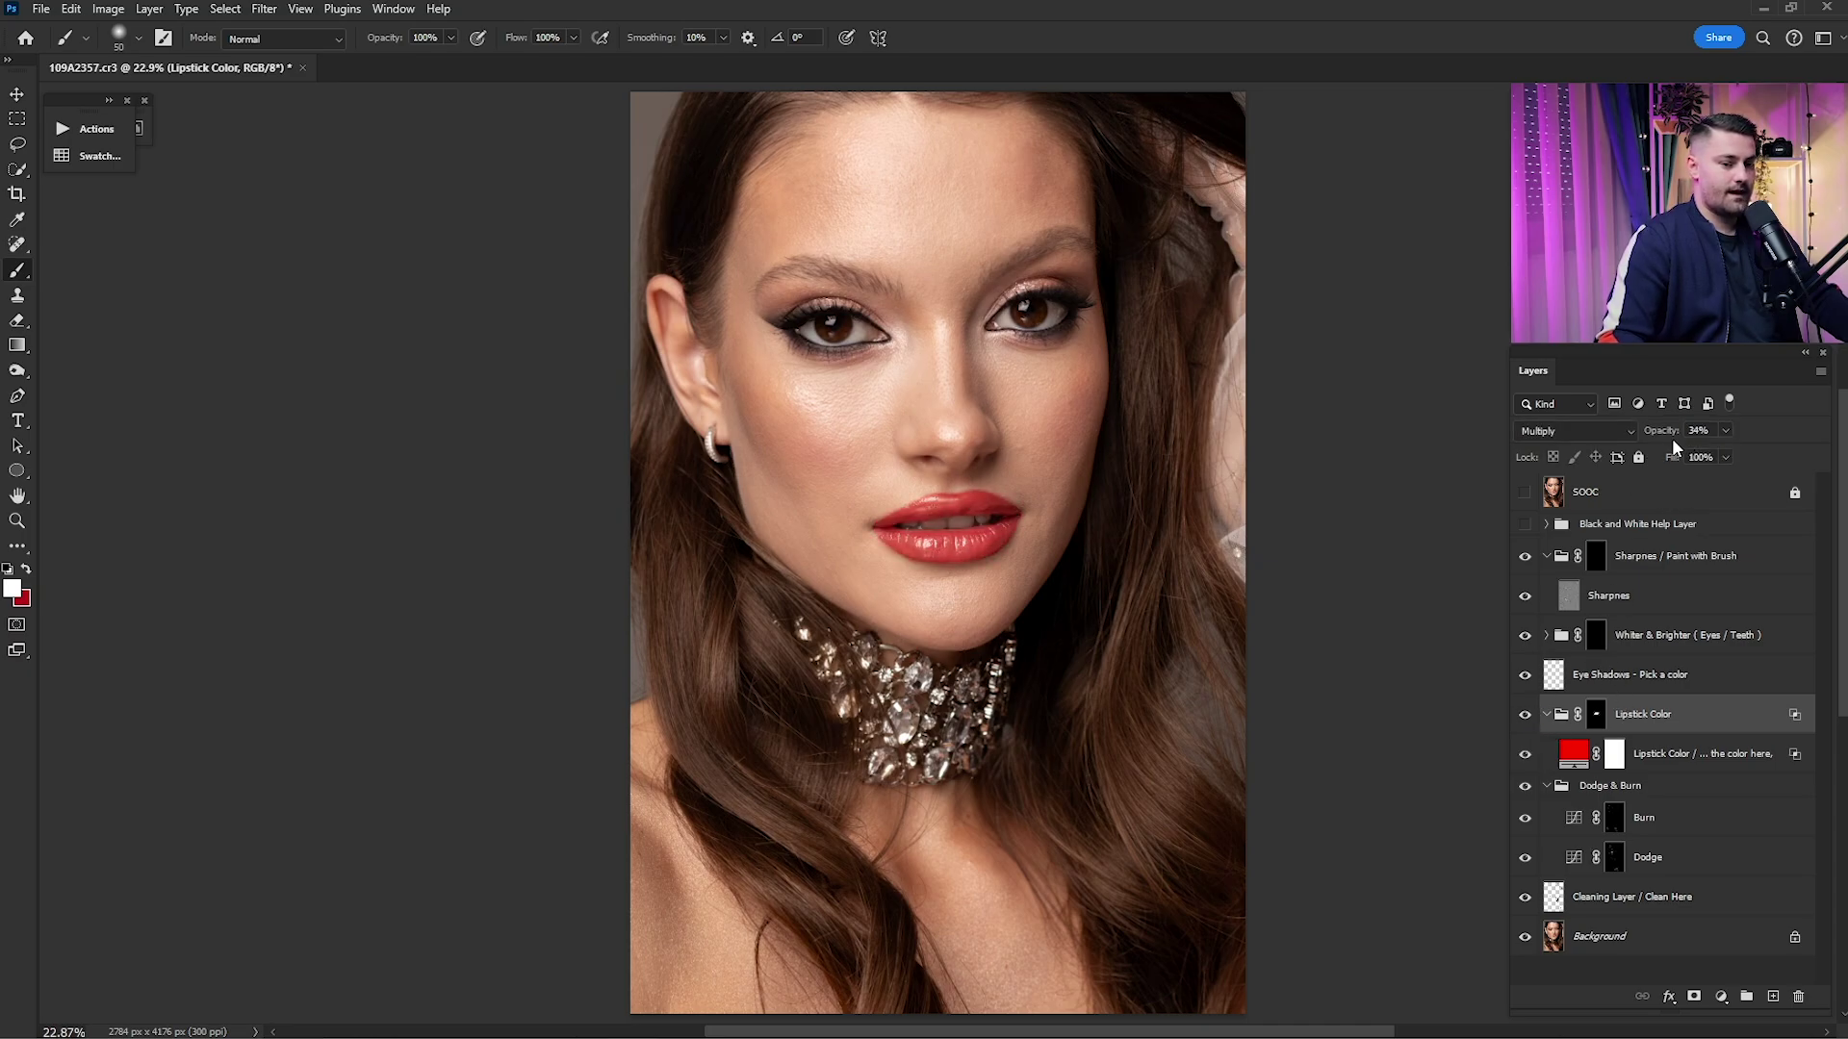
left_click_drag(1661, 436, 1725, 435)
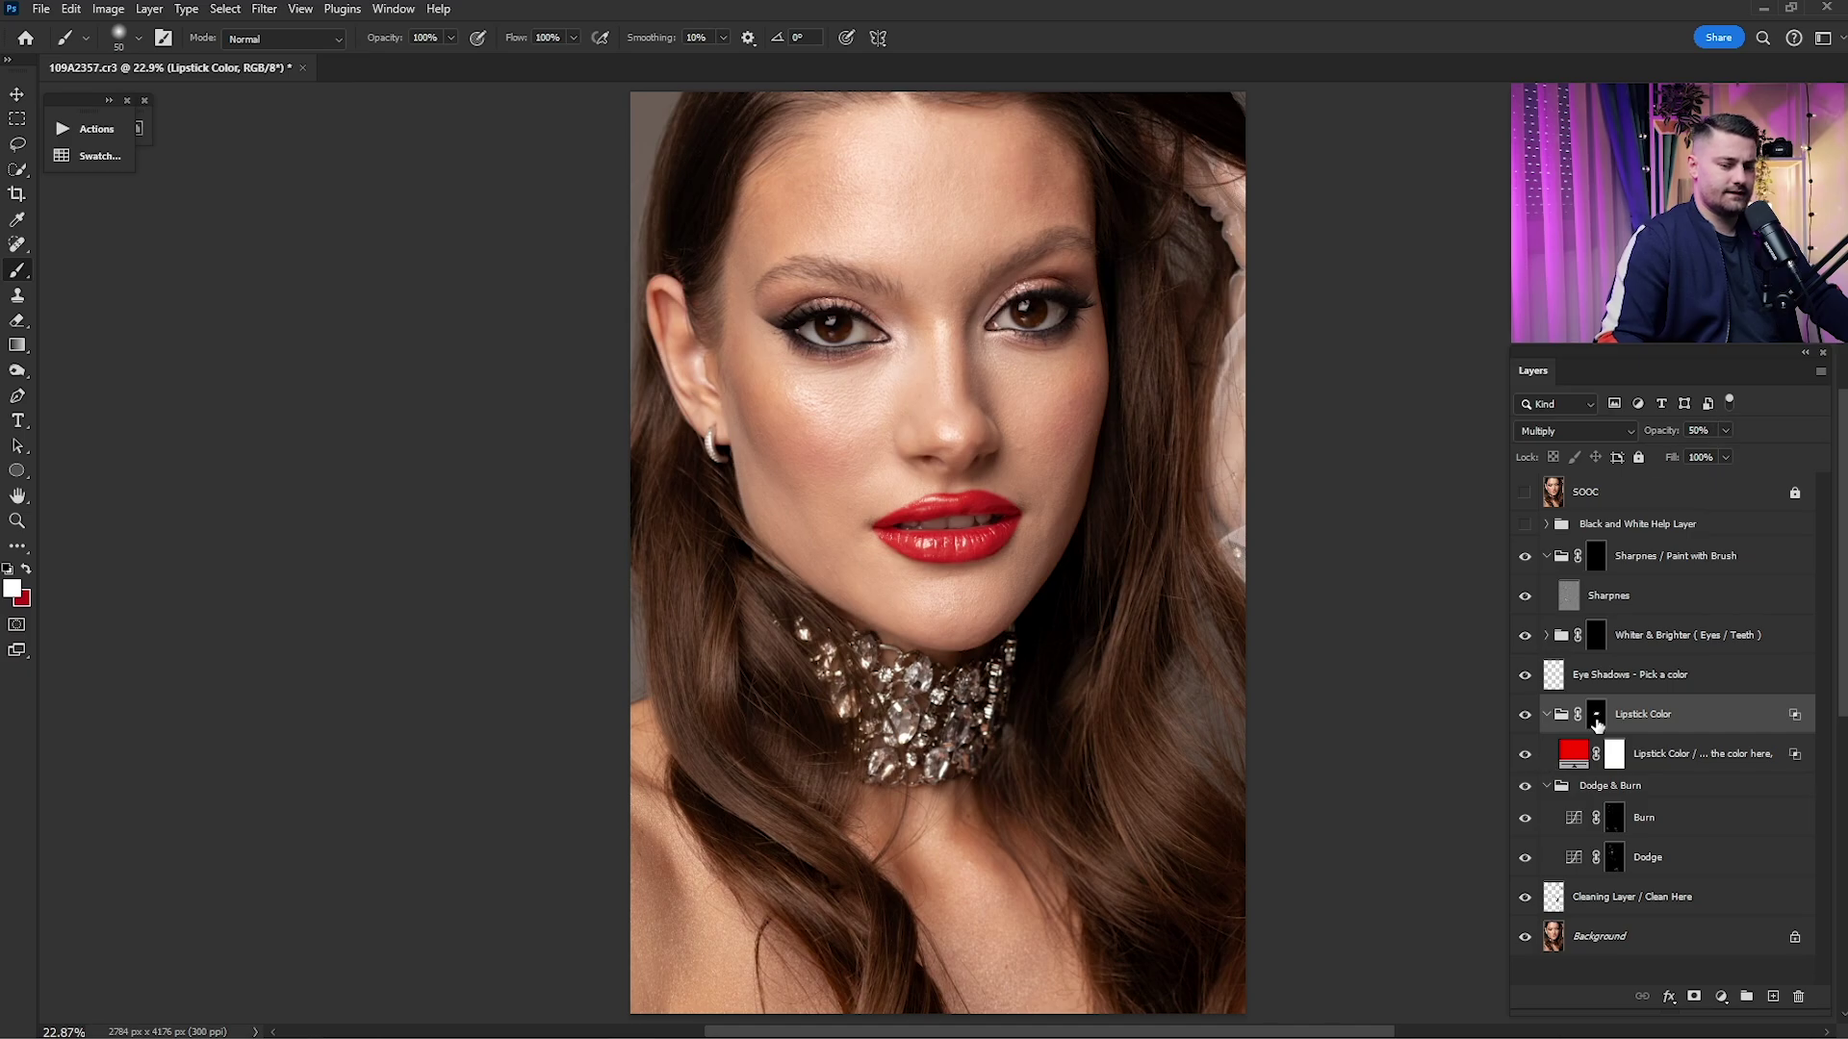
- Select the Eye Shadows - Pick a color layer and set the brush's foreground color to red ff0000
left_click(1629, 684)
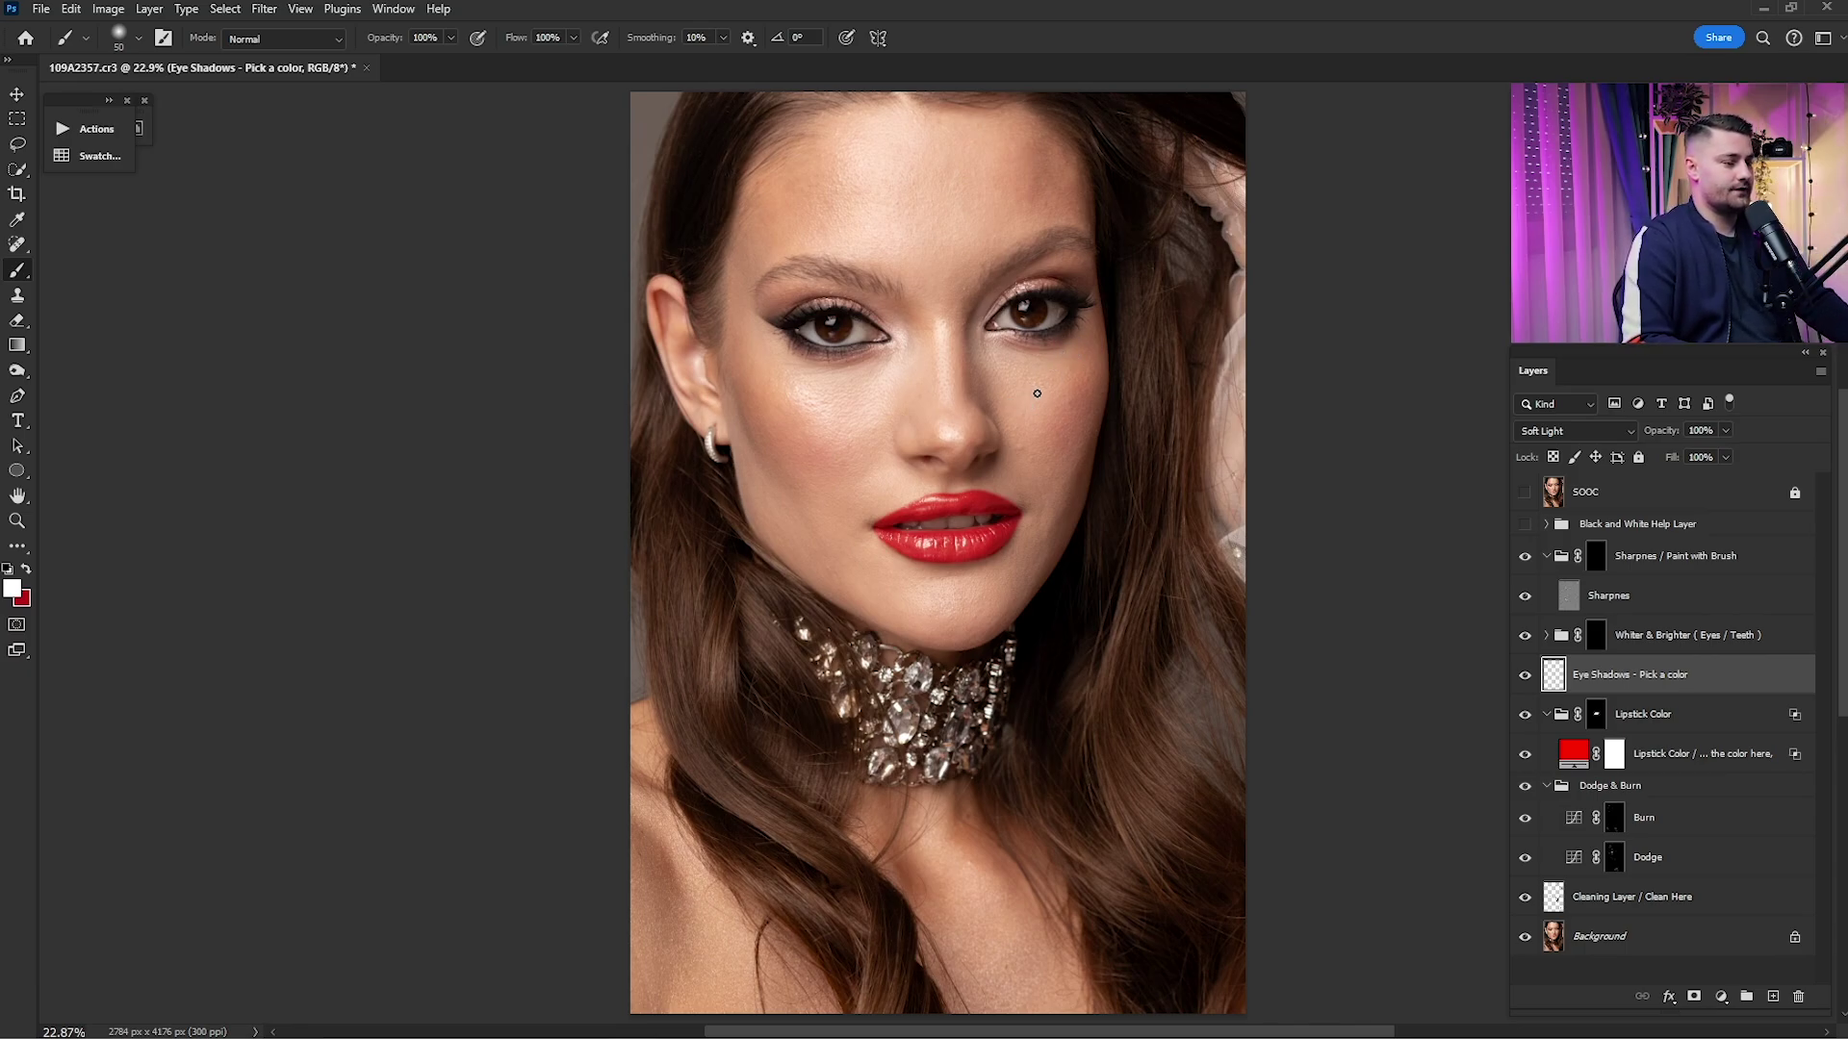
key("d")
left_click(12, 589)
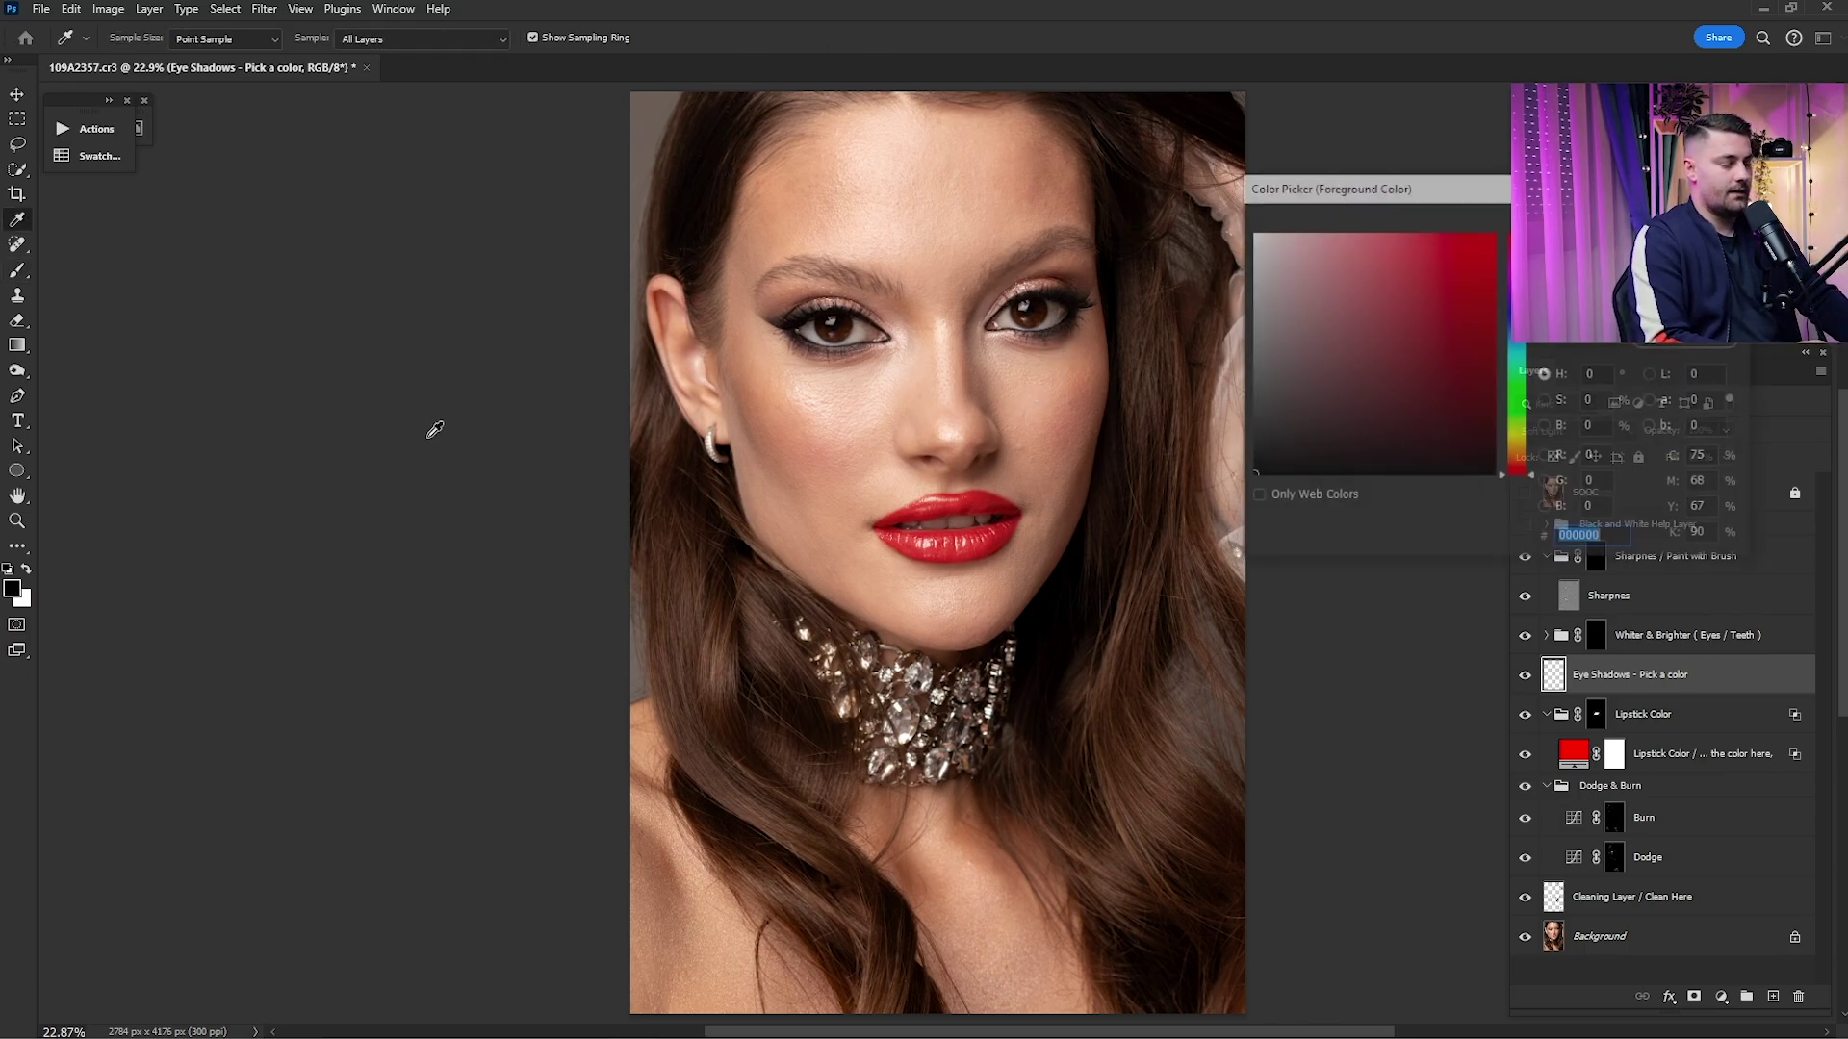
type("ff0000")
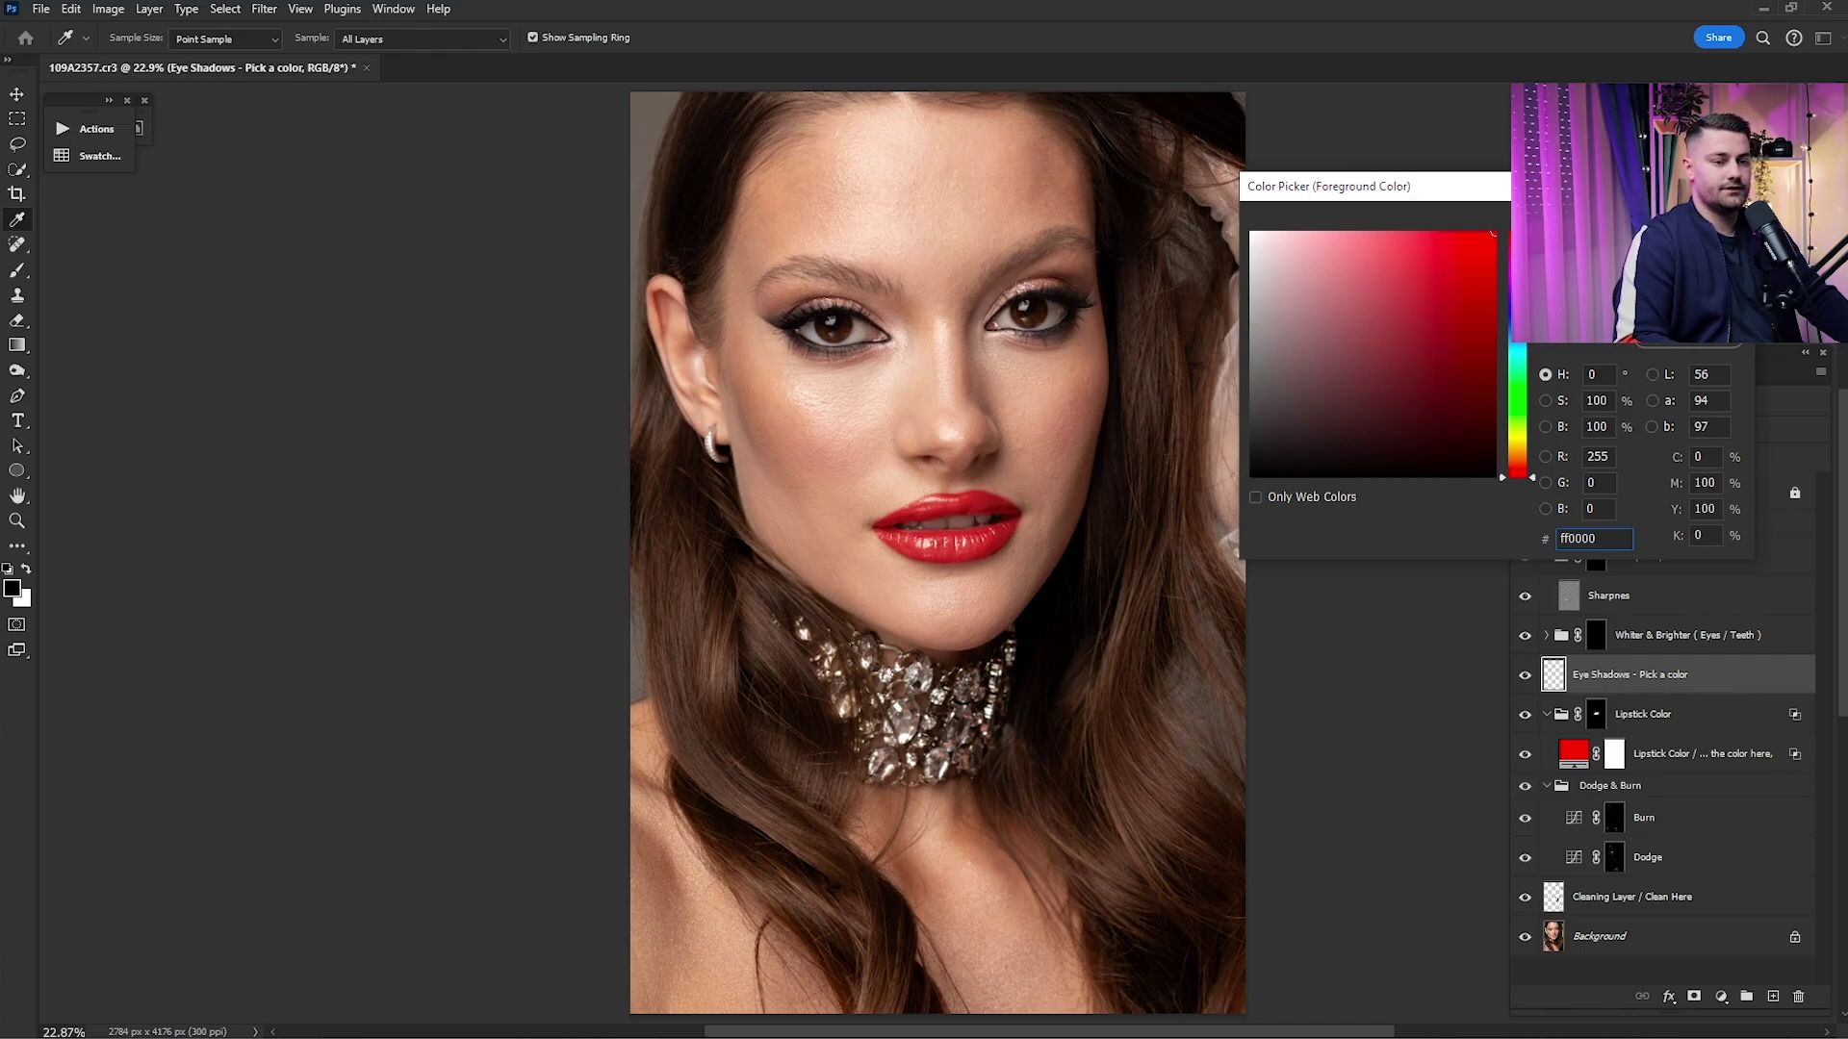
key("Return")
key("b")
- Try painting red eye shadow above one eye with a size 150 brush at 100% opacity, and undo it
scroll(807, 282, "up", 5)
key("bracketright")
key("bracketright")
key("bracketright")
key("bracketright")
key("bracketright")
key("bracketright")
mouse_move(679, 358)
left_mouse_down()
mouse_move(821, 323)
mouse_move(924, 341)
mouse_move(1035, 404)
left_mouse_up()
key("ctrl+0")
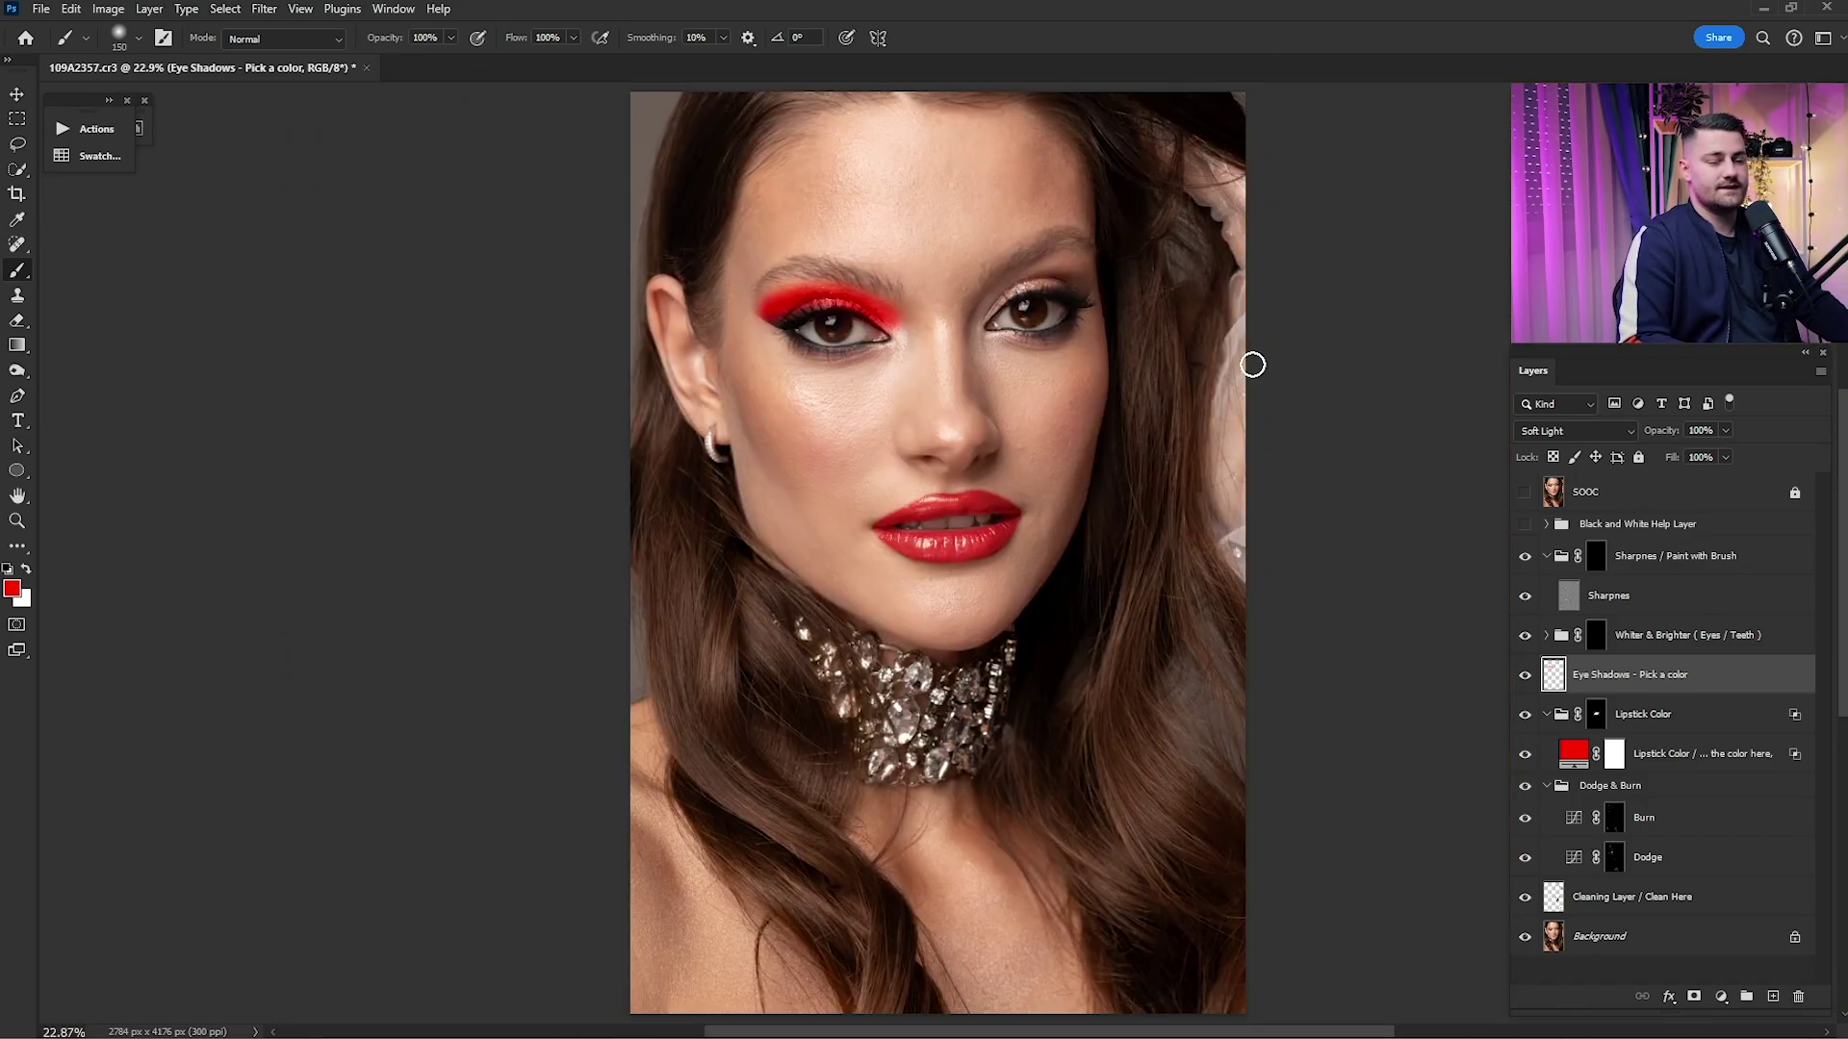
key("ctrl+z")
- Paint soft red eye shadow over both upper eyelids at 10% brush opacity, reducing the brush to size 100
scroll(775, 282, "up", 3)
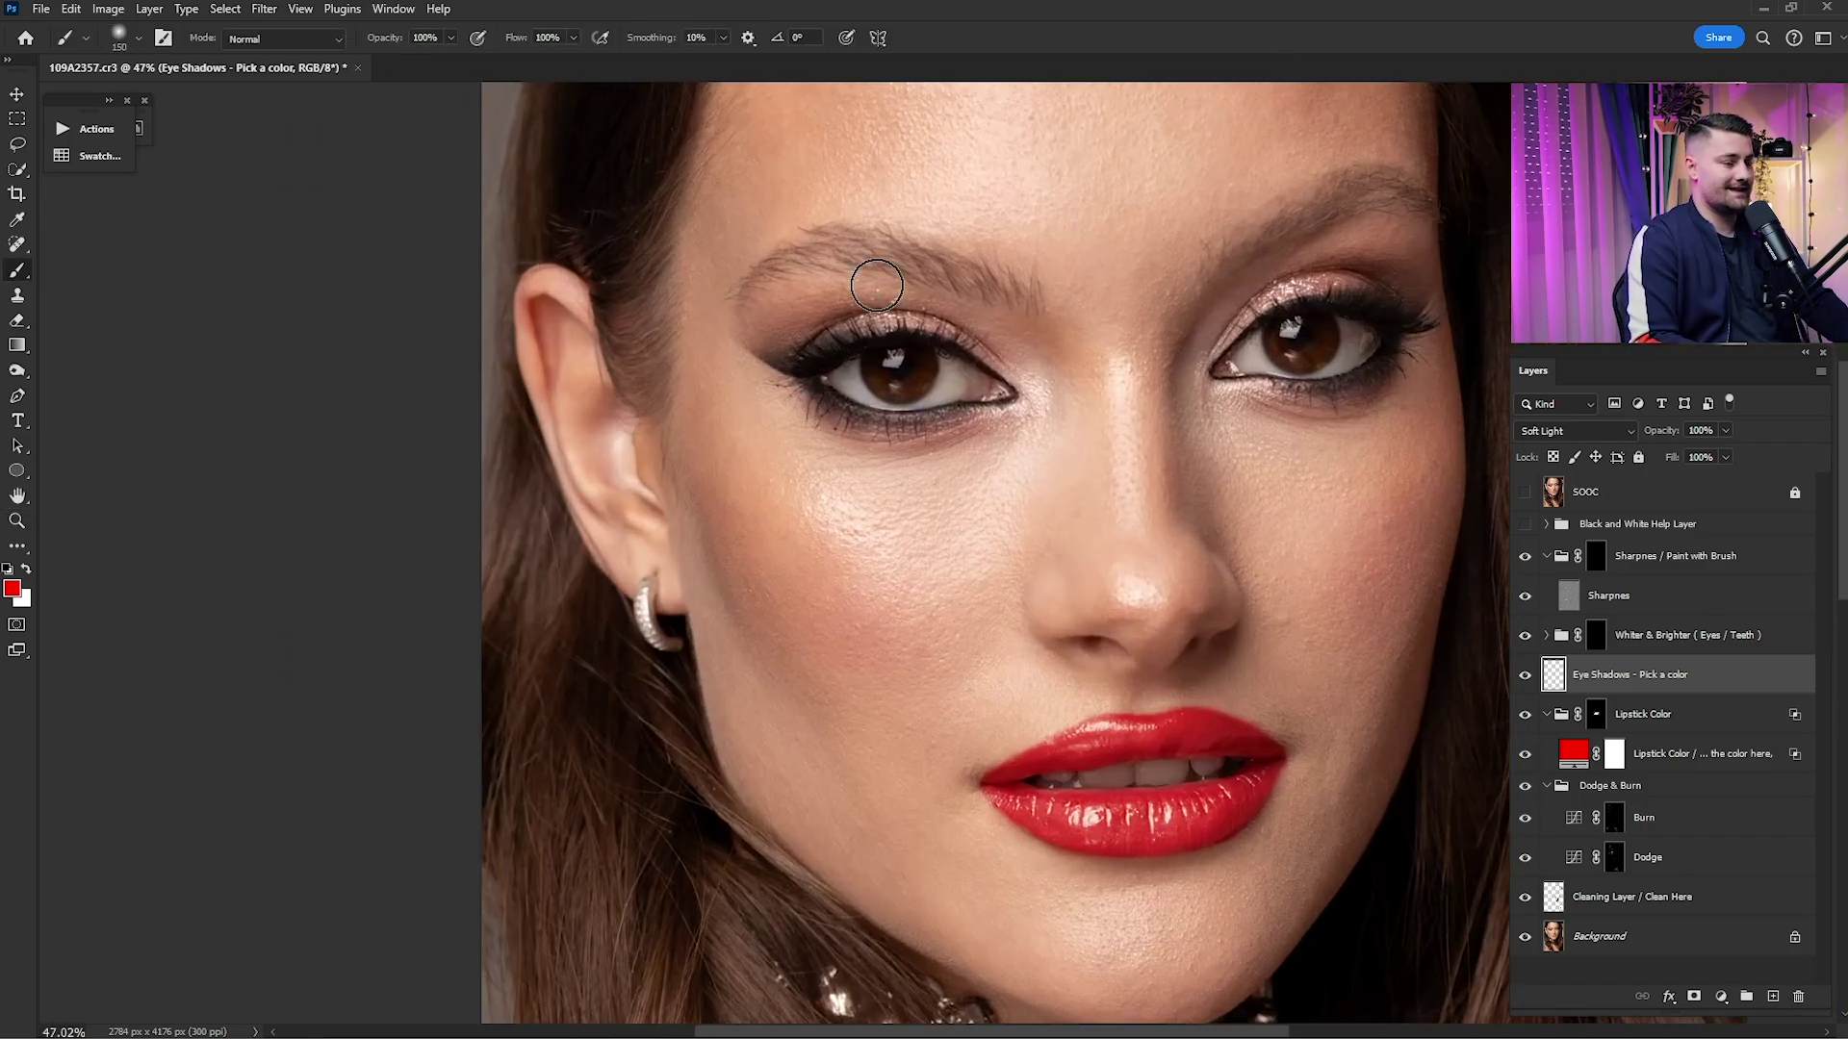
mouse_move(734, 289)
left_mouse_down()
mouse_move(770, 329)
mouse_move(854, 301)
mouse_move(961, 314)
left_mouse_up()
mouse_move(1028, 385)
left_mouse_down()
mouse_move(906, 310)
mouse_move(762, 313)
mouse_move(849, 305)
left_mouse_up()
left_click_drag(1217, 296, 1001, 355)
mouse_move(1183, 334)
left_mouse_down()
mouse_move(1113, 329)
mouse_move(1116, 307)
mouse_move(993, 417)
mouse_move(1158, 288)
mouse_move(1202, 327)
mouse_move(1175, 296)
mouse_move(1189, 329)
mouse_move(1138, 315)
mouse_move(1156, 301)
mouse_move(1059, 361)
left_mouse_up()
key("bracketleft")
key("bracketright")
key("bracketleft")
key("bracketleft")
mouse_move(588, 395)
left_mouse_down()
mouse_move(539, 380)
mouse_move(626, 373)
mouse_move(592, 387)
mouse_move(780, 413)
left_mouse_up()
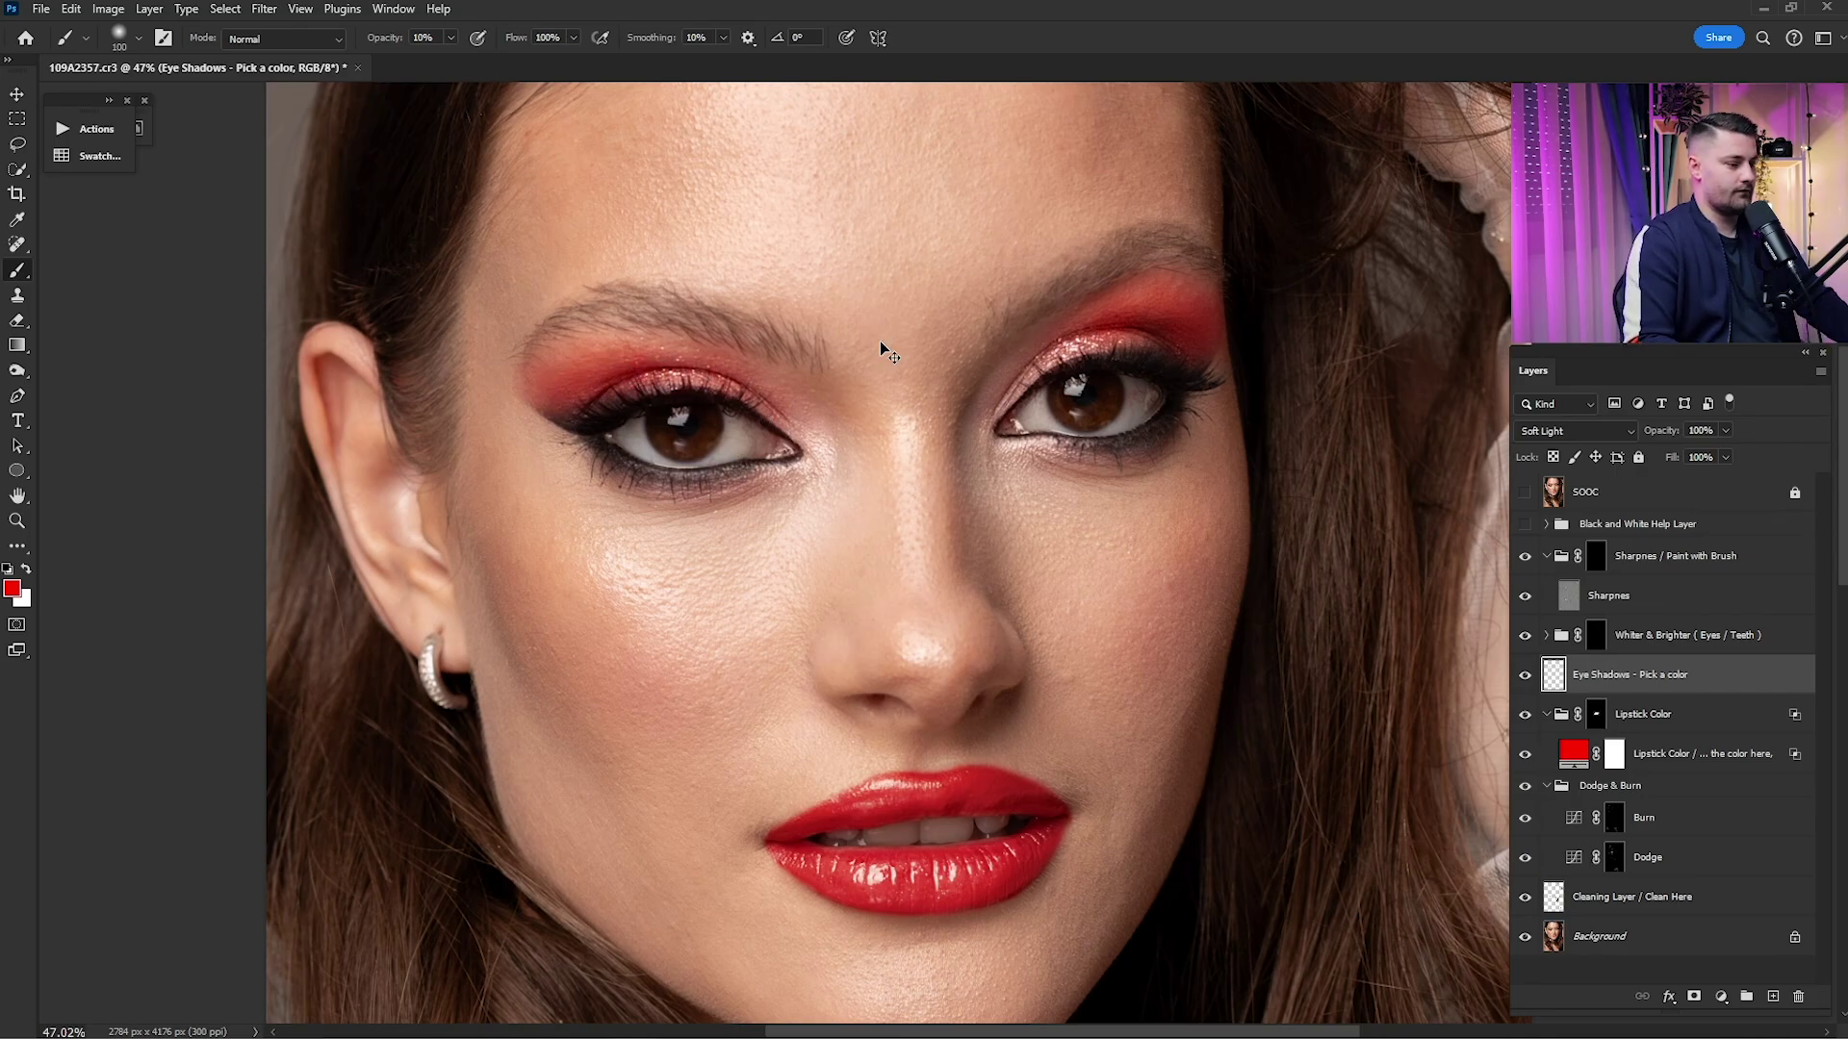
- Compare the whole portrait with and without the Eye Shadows layer
key("ctrl+0")
left_click(1524, 676)
left_click(1524, 676)
left_click(1525, 675)
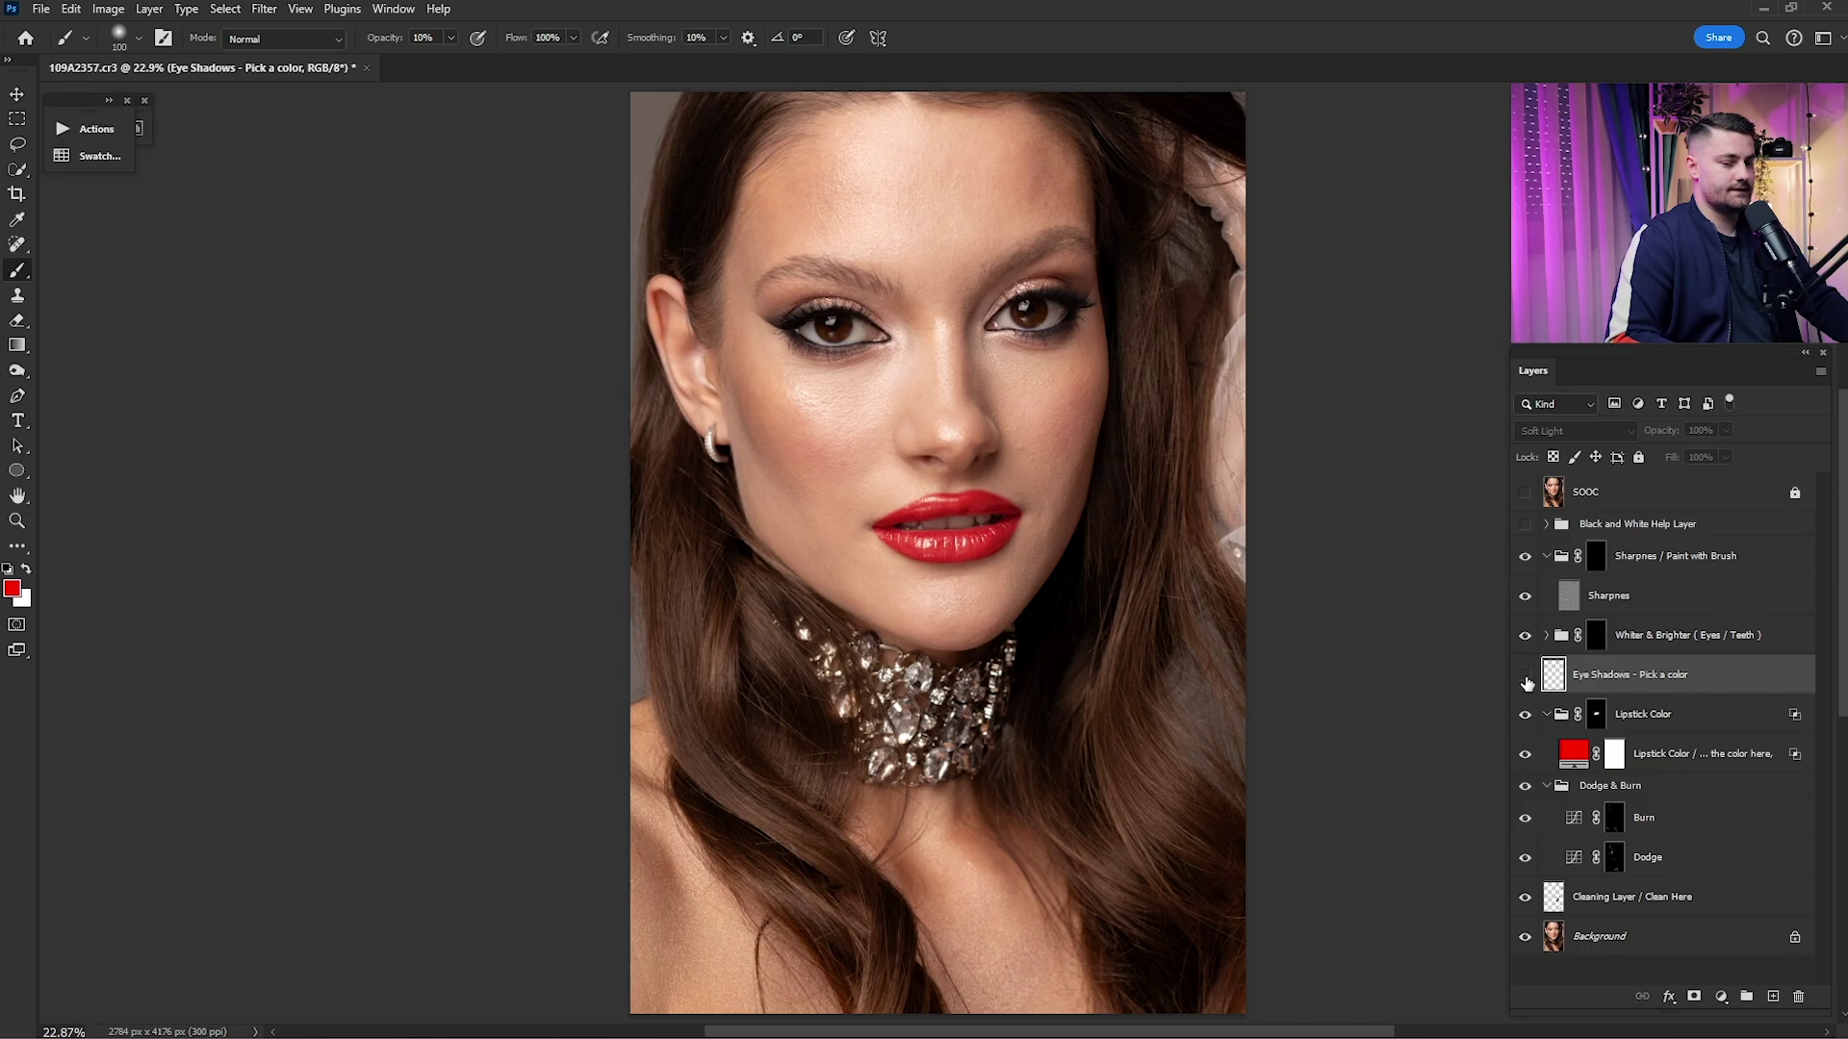
left_click(1525, 676)
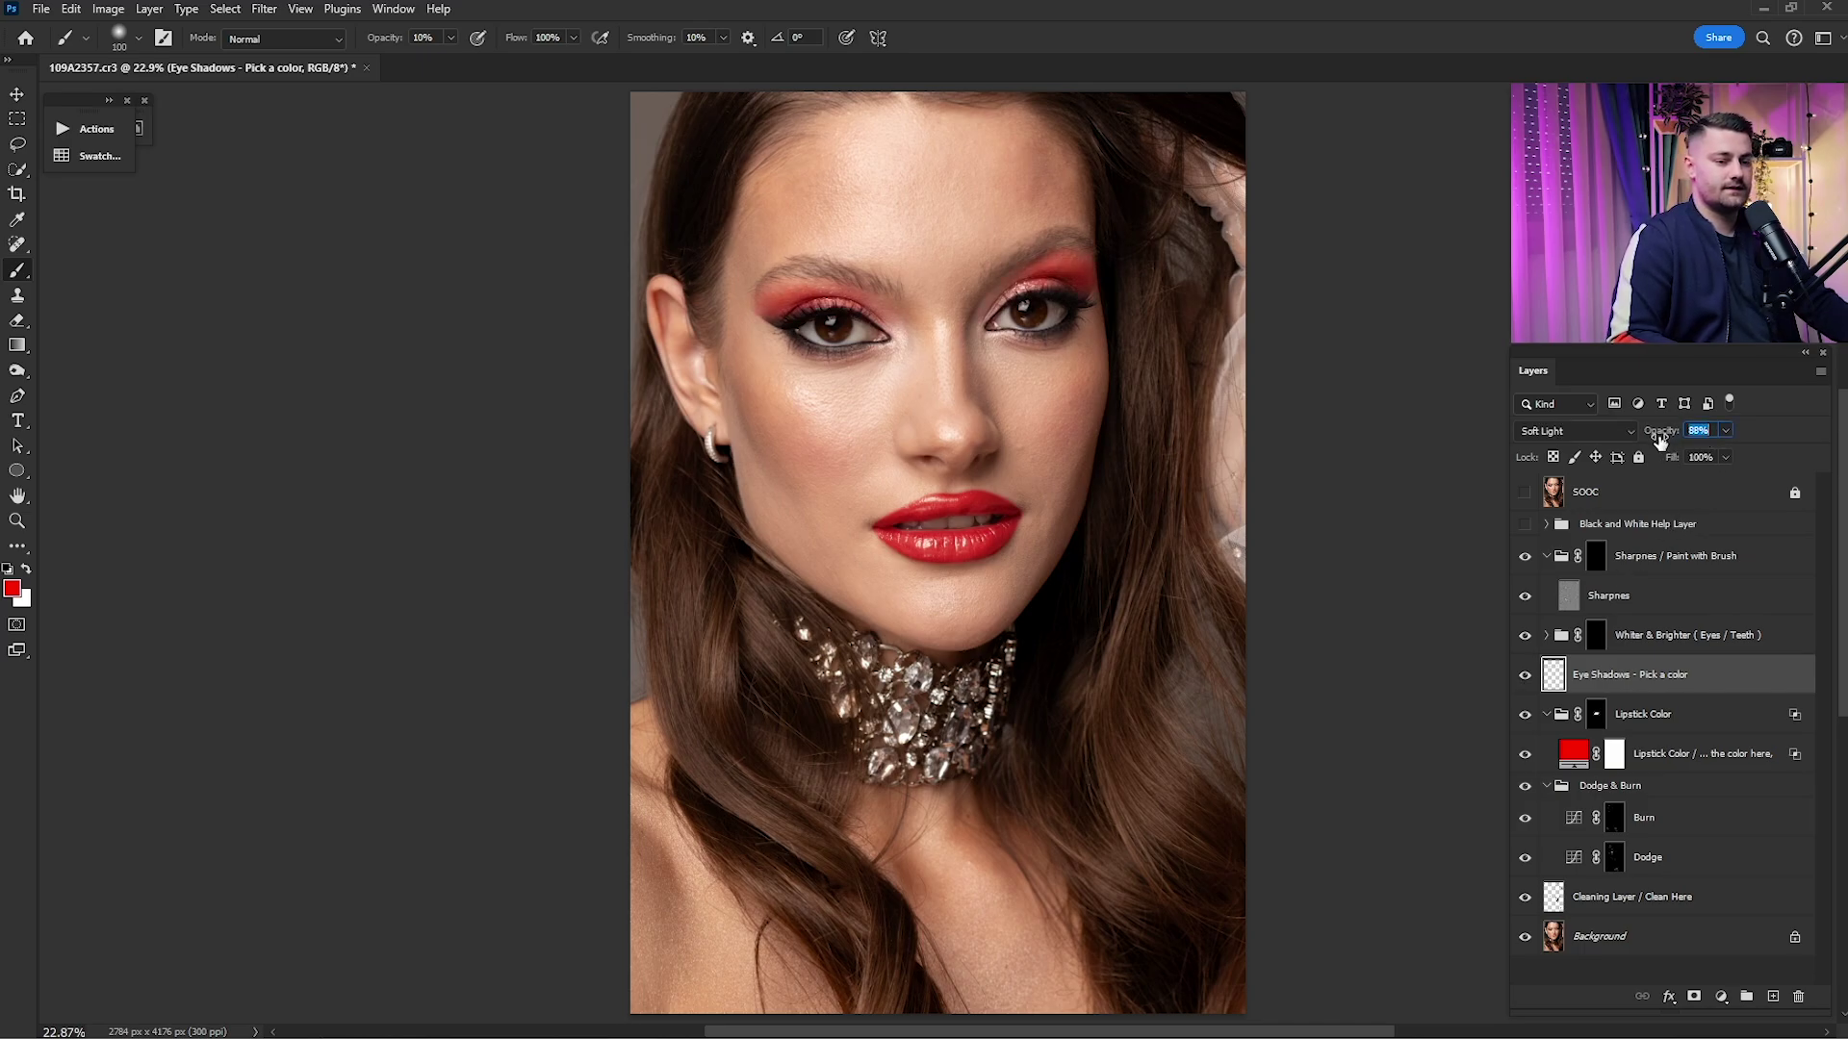
- Lower the Eye Shadows layer's opacity to 57% and check the portrait with and without it
left_click(1525, 676)
left_click(1525, 676)
left_click(1524, 675)
left_click(1525, 676)
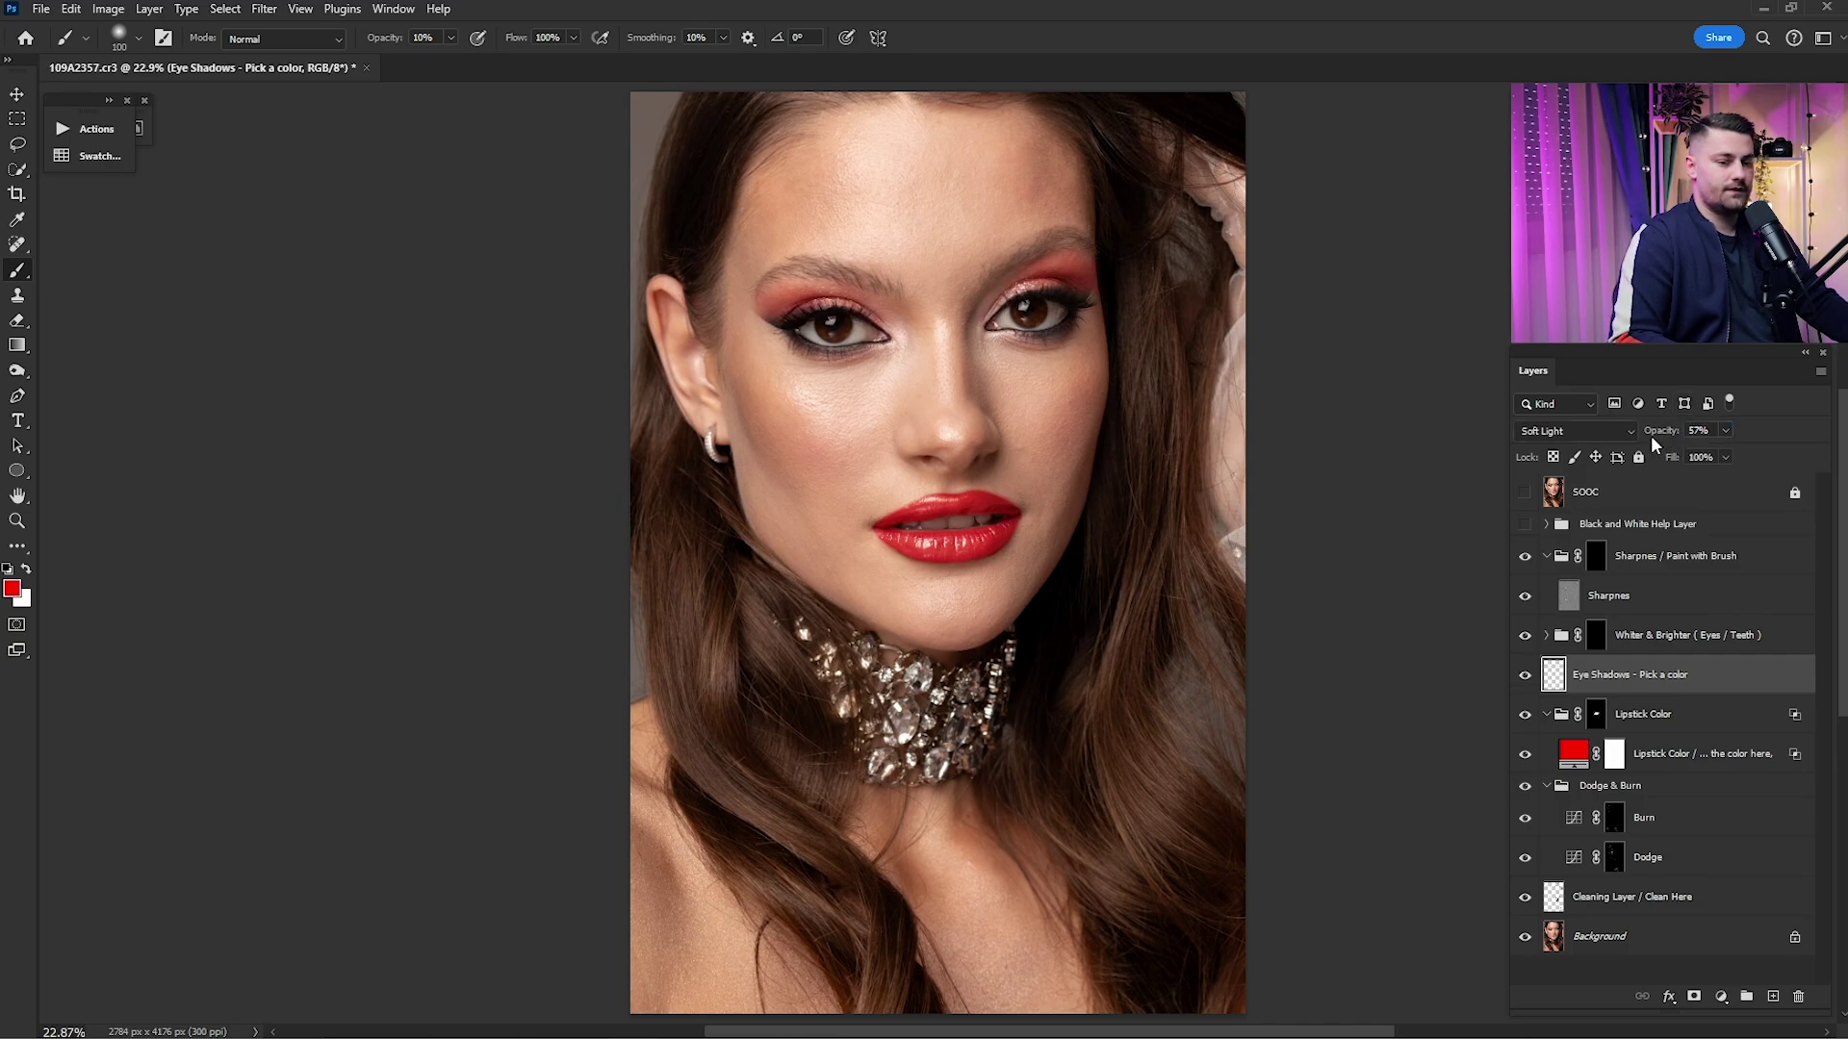
left_click(1525, 676)
left_click(1525, 675)
left_click(1524, 676)
left_click(1525, 678)
- On the Whiter & Brighter ( Eyes / Teeth ) mask, paint white over the eye nearer the earring with a smaller brush at 100% opacity
left_click(1590, 634)
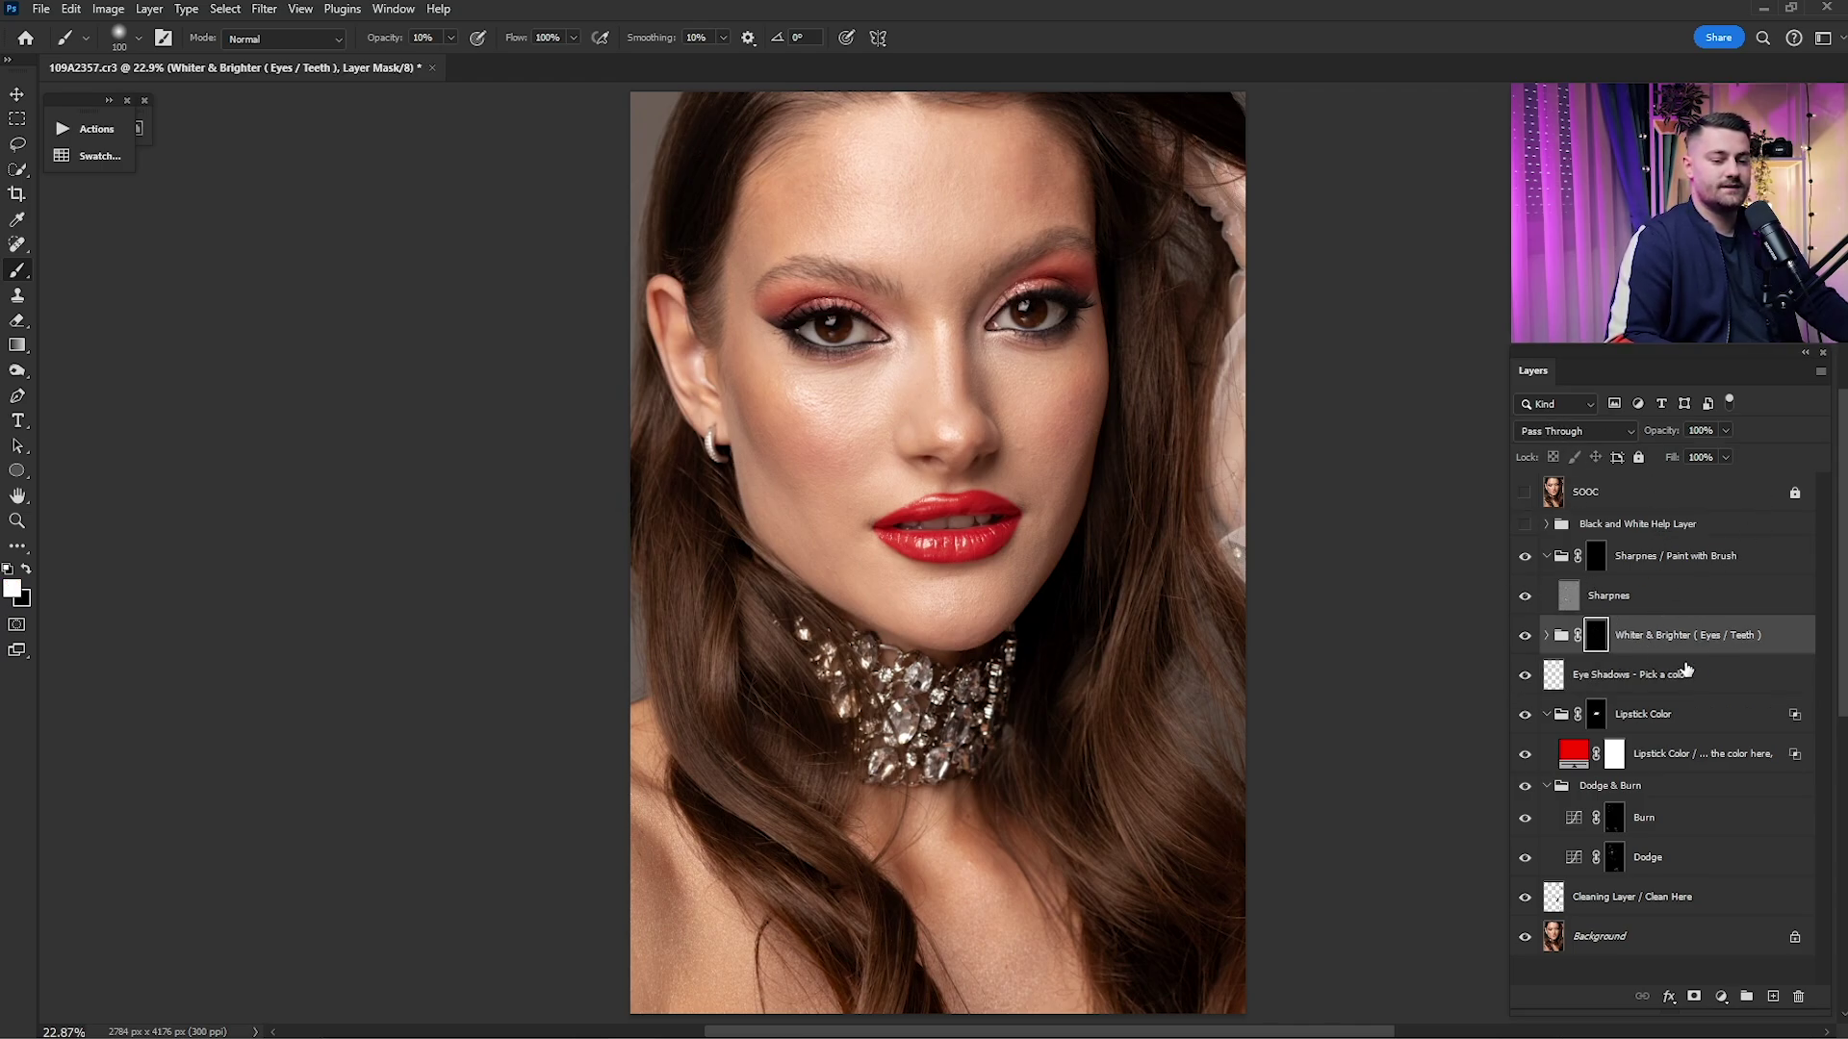
key("ctrl+space")
left_click_drag(807, 332, 962, 322)
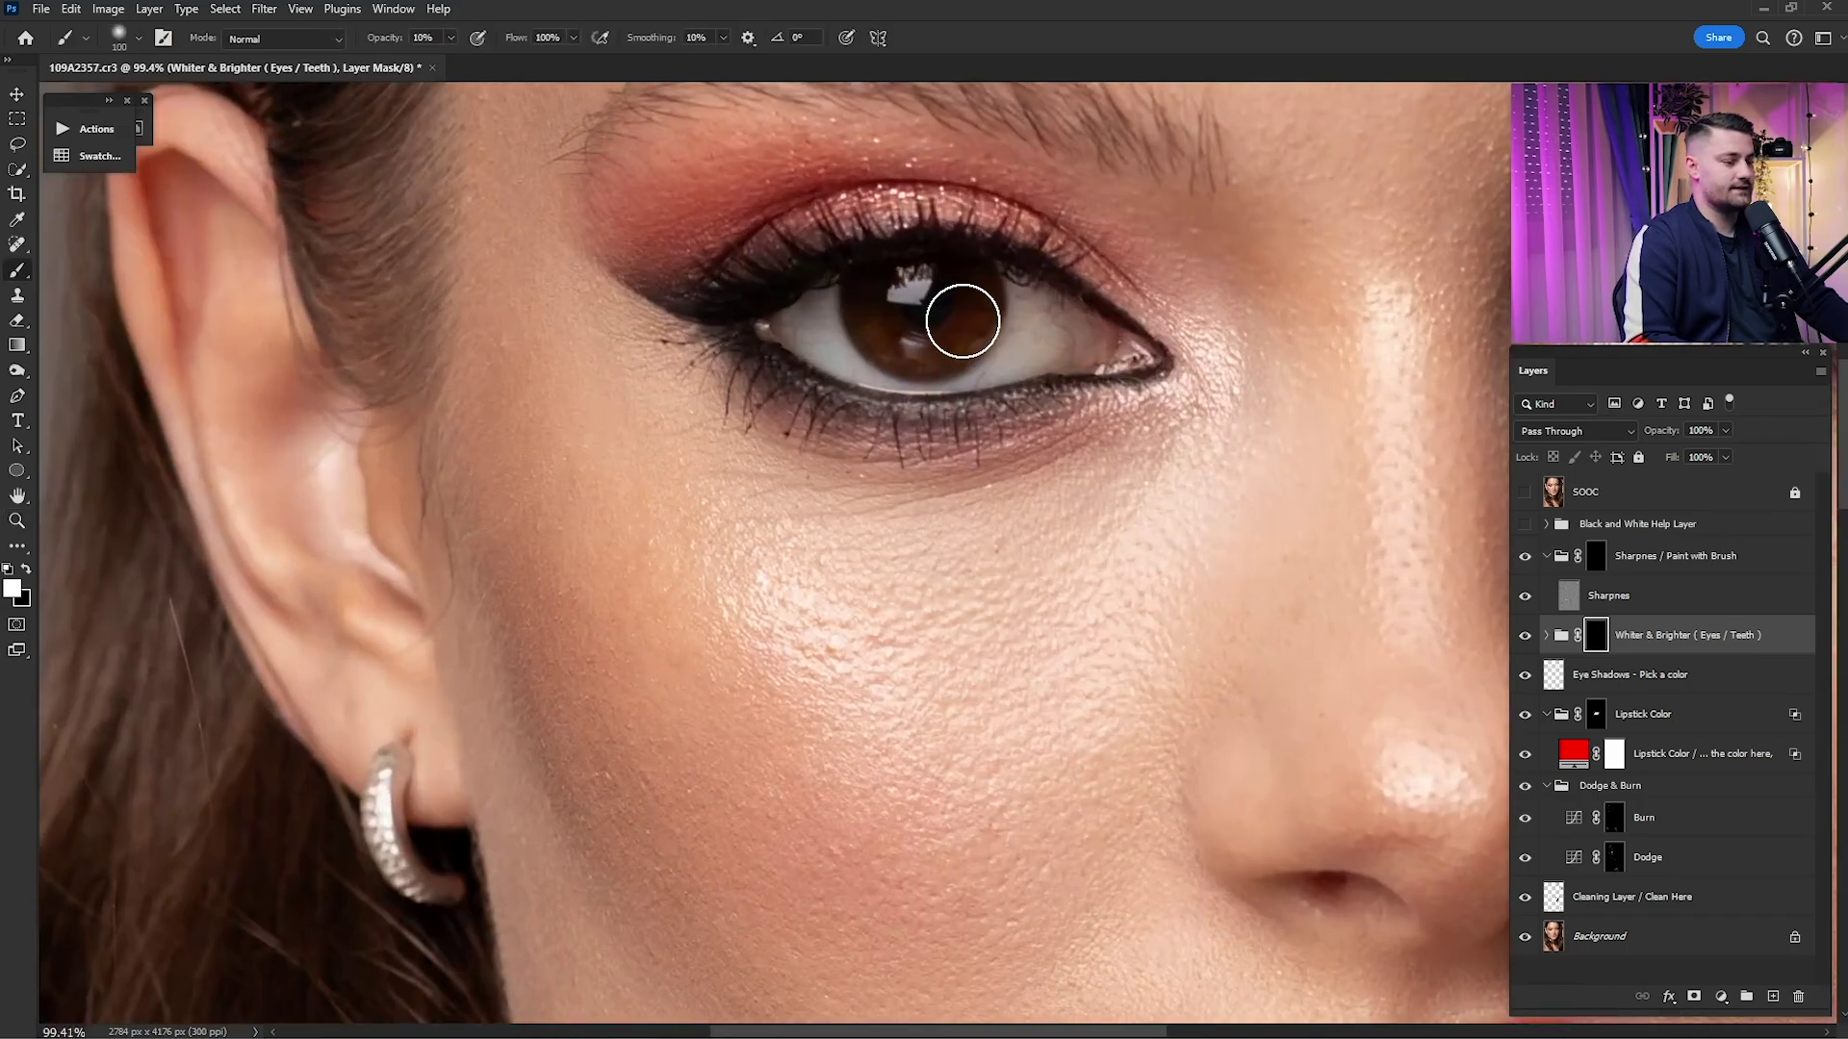
left_click_drag(1095, 405, 1028, 487)
key("bracketleft")
key("bracketleft")
key("bracketleft")
key("0")
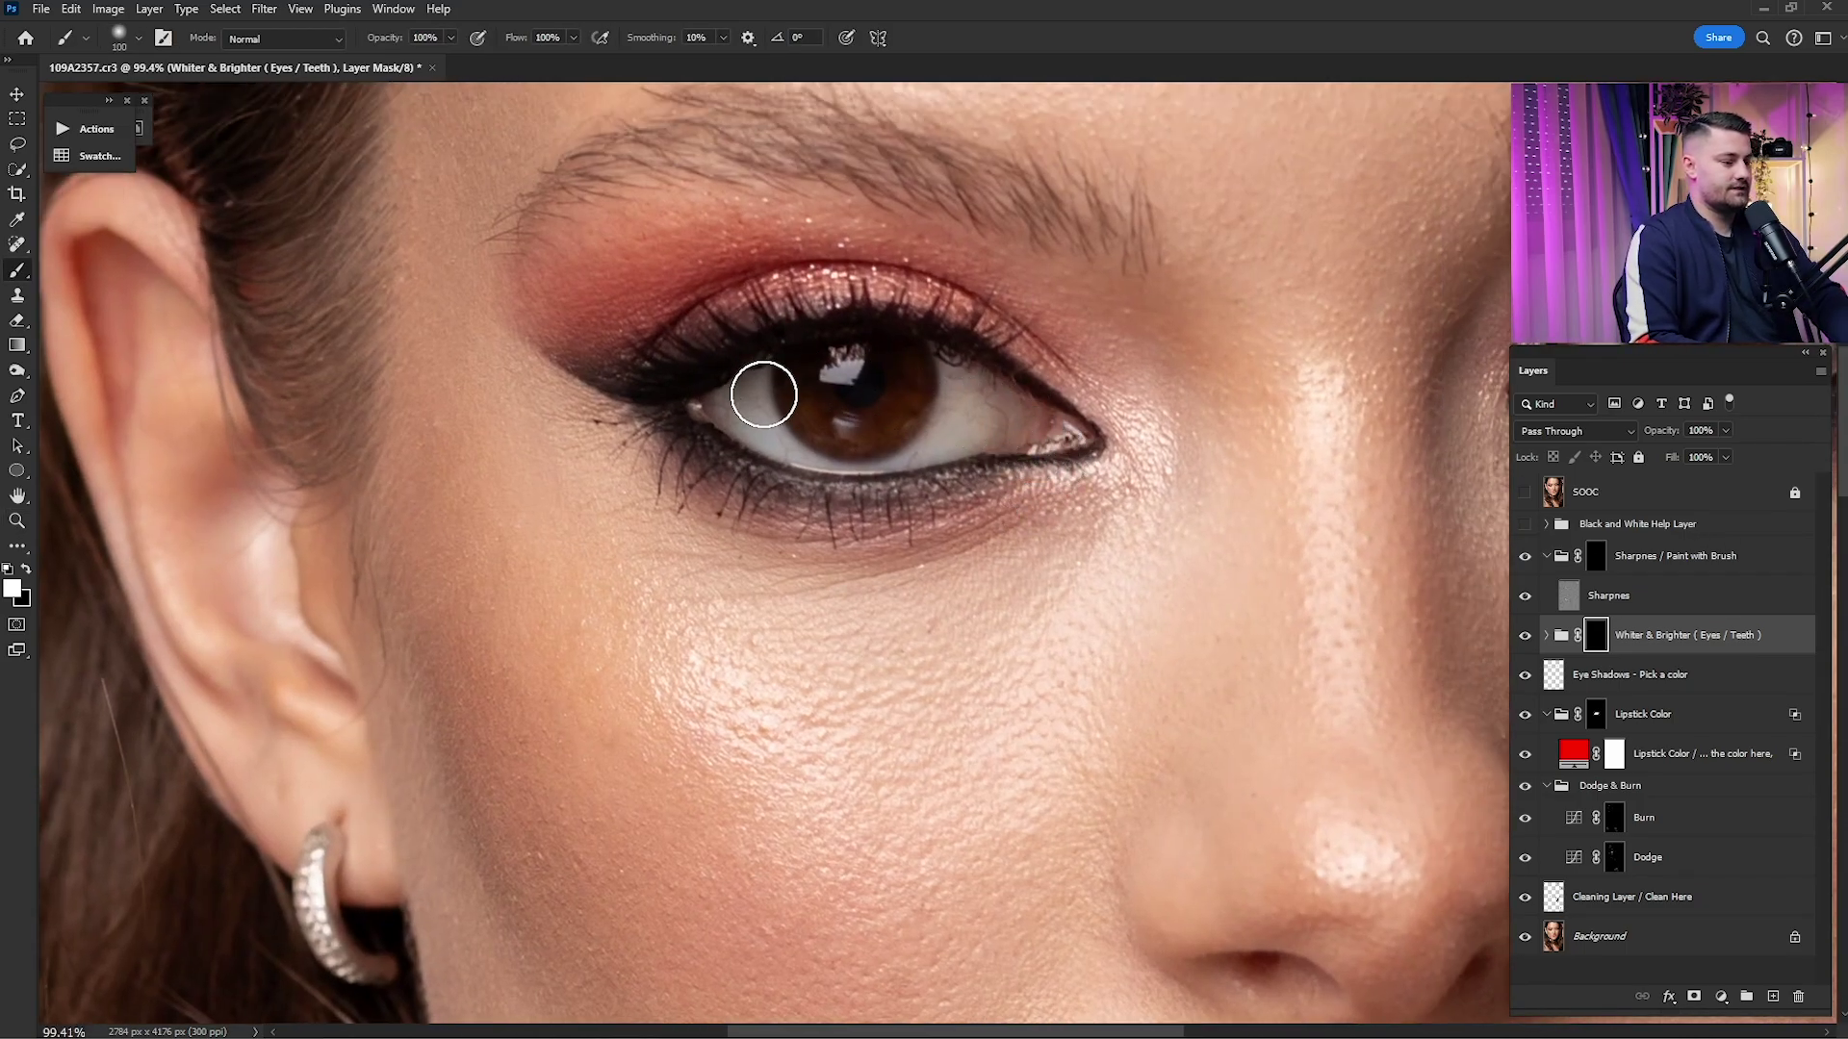
mouse_move(737, 411)
left_mouse_down()
mouse_move(861, 386)
mouse_move(772, 409)
mouse_move(843, 444)
mouse_move(1005, 423)
mouse_move(948, 386)
left_mouse_up()
- Paint the other eye white on the Whiter & Brighter mask, reducing the brush to size 50
mouse_move(1443, 385)
left_mouse_down()
mouse_move(907, 353)
mouse_move(669, 460)
left_mouse_up()
key("bracketleft")
mouse_move(833, 409)
left_mouse_down()
mouse_move(839, 451)
mouse_move(1056, 400)
mouse_move(857, 412)
mouse_move(1014, 429)
mouse_move(1041, 380)
mouse_move(824, 424)
mouse_move(1023, 442)
mouse_move(1069, 395)
left_mouse_up()
key("bracketleft")
mouse_move(460, 454)
left_mouse_down()
mouse_move(978, 350)
mouse_move(1276, 381)
left_mouse_up()
key("ctrl+0")
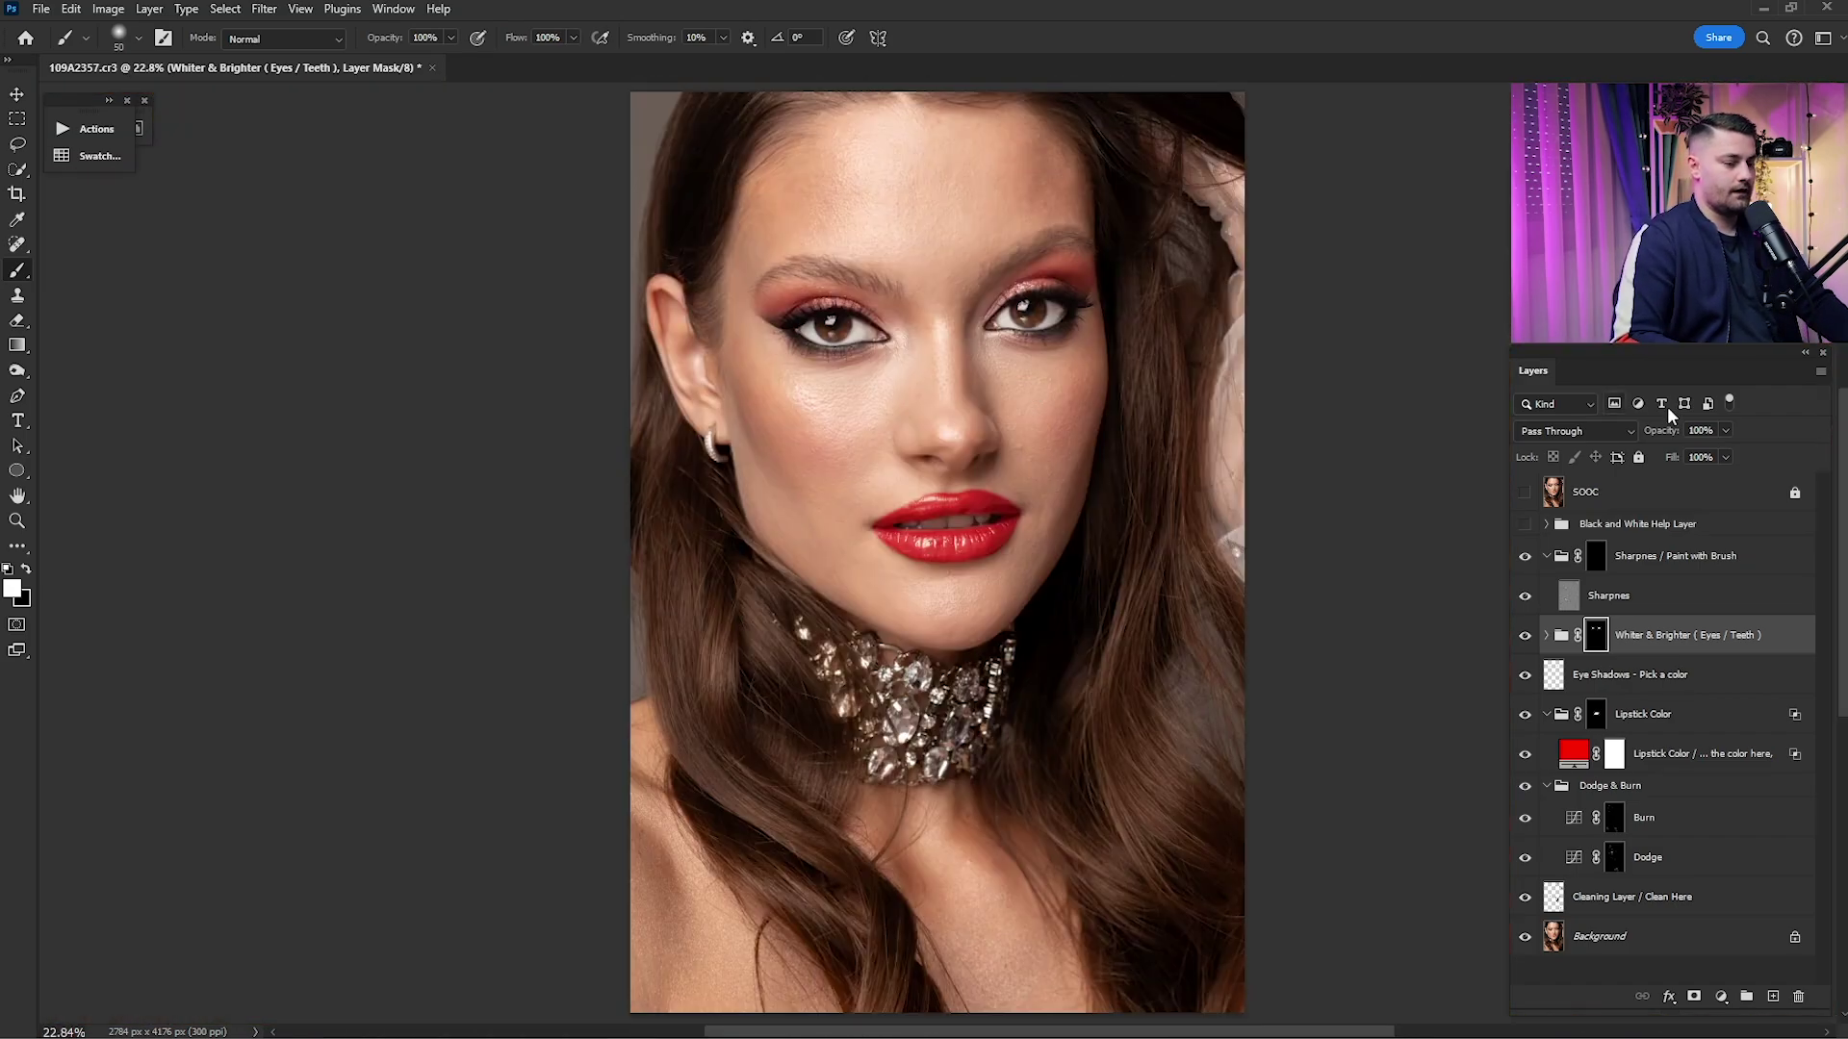
- Compare the eyes on the full portrait with and without the Whiter & Brighter ( Eyes / Teeth ) group
left_click(1526, 636)
left_click(1526, 639)
left_click(1527, 640)
left_click(1527, 640)
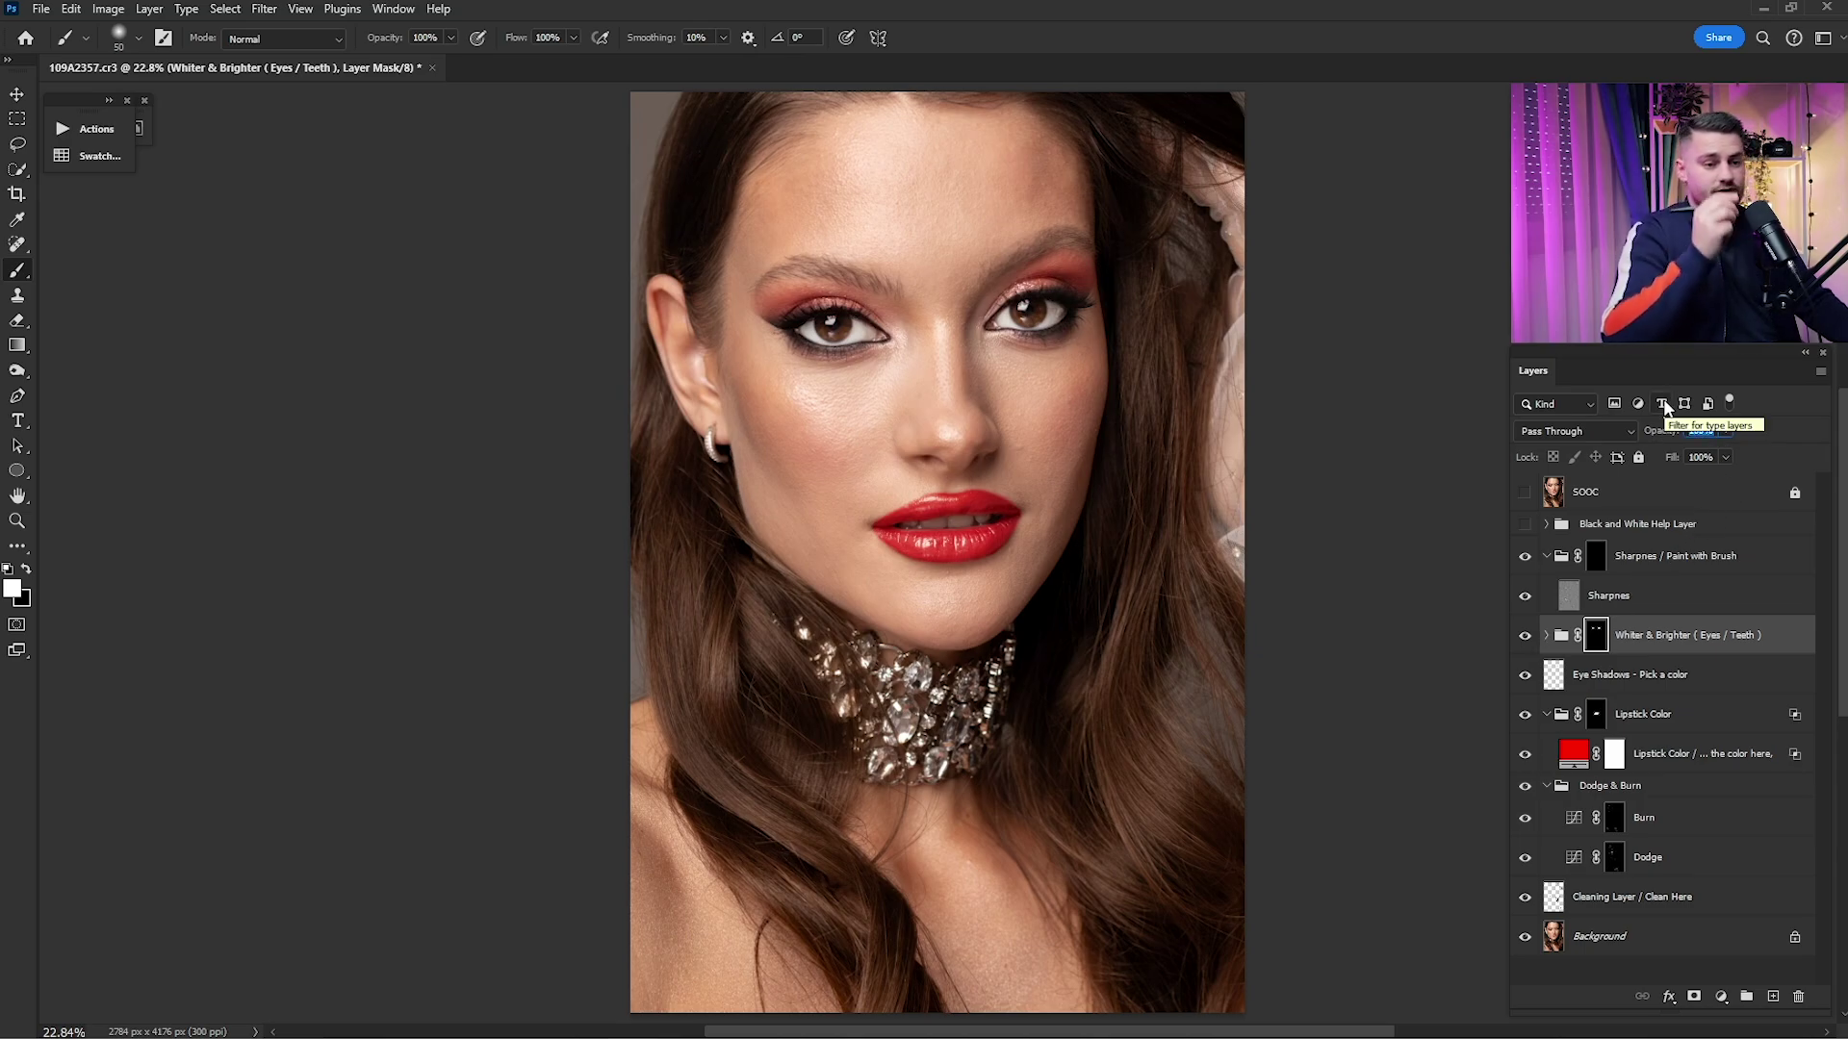
- Lower the Whiter & Brighter ( Eyes / Teeth ) group's opacity to 40% and compare the eyes with and without it
type("40")
key("Return")
left_click(1525, 637)
left_click(1525, 637)
left_click(1525, 637)
left_click(1524, 637)
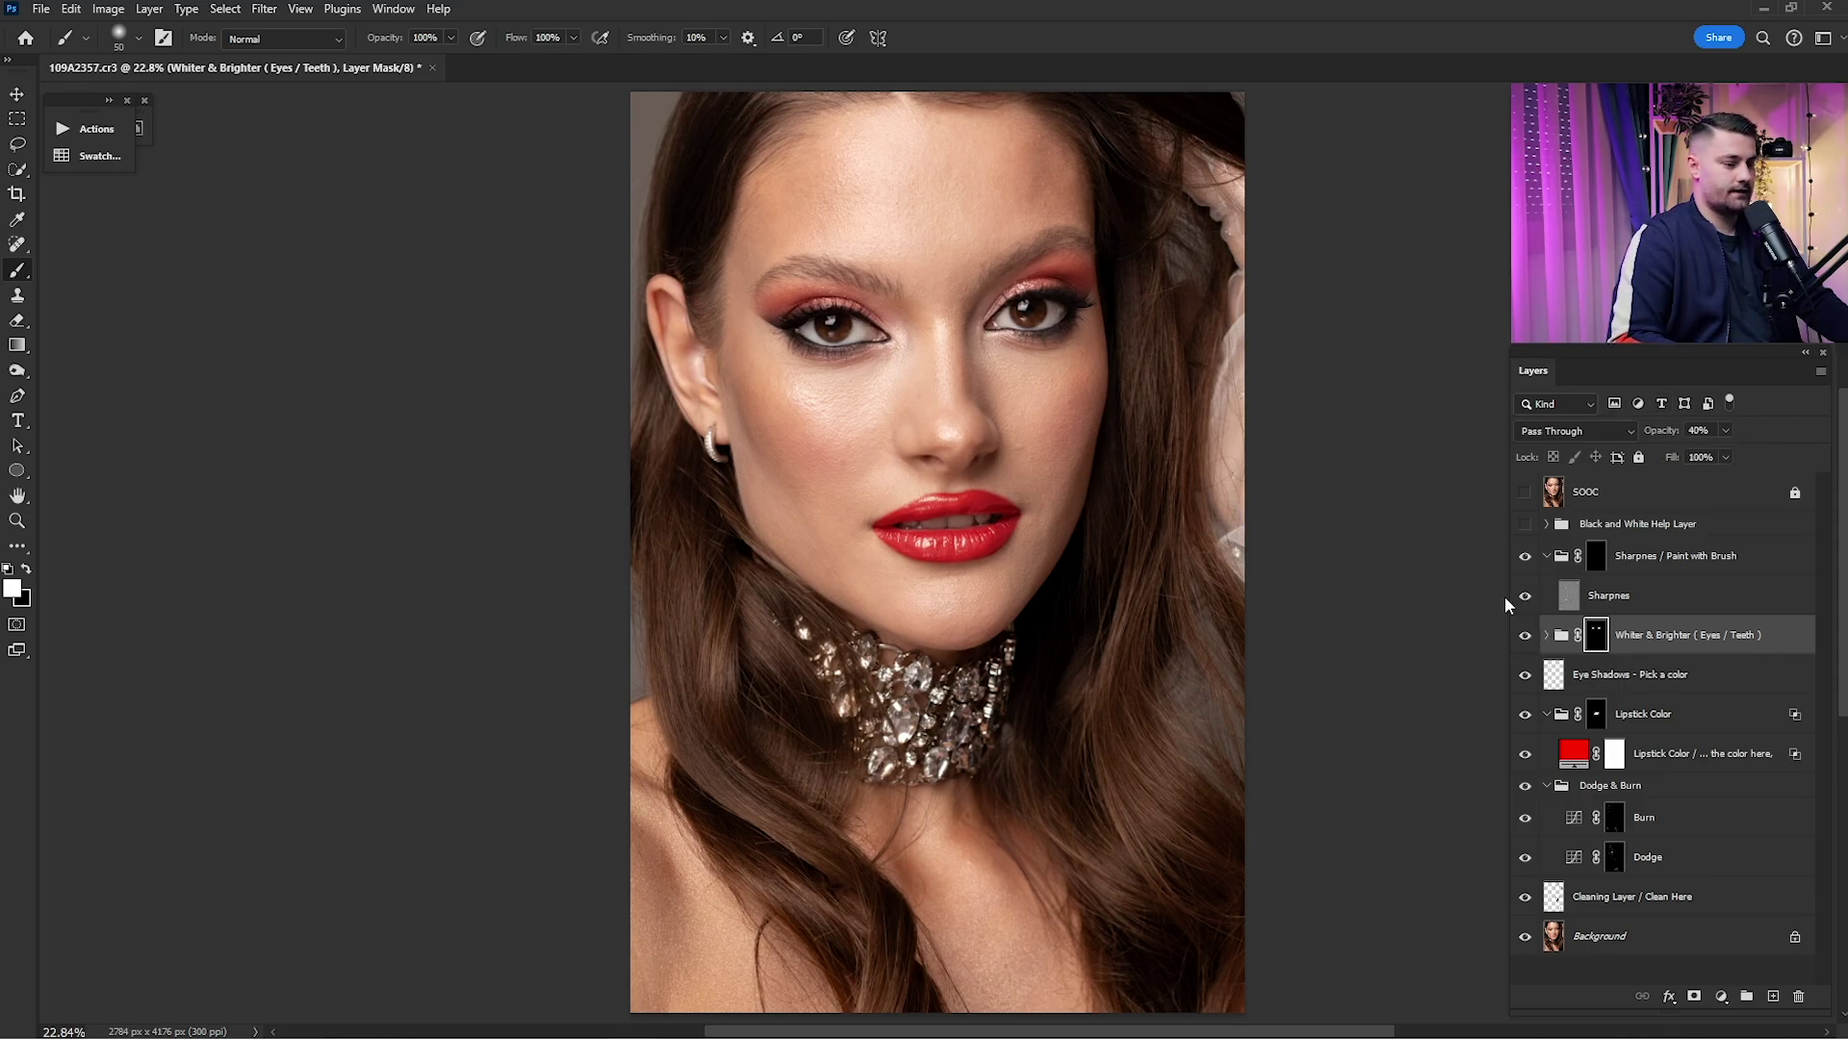
- Try whitening the teeth by painting white on the Whiter & Brighter mask with a small brush, and compare the result
left_click_drag(939, 525, 1098, 515)
key("bracketleft")
key("bracketleft")
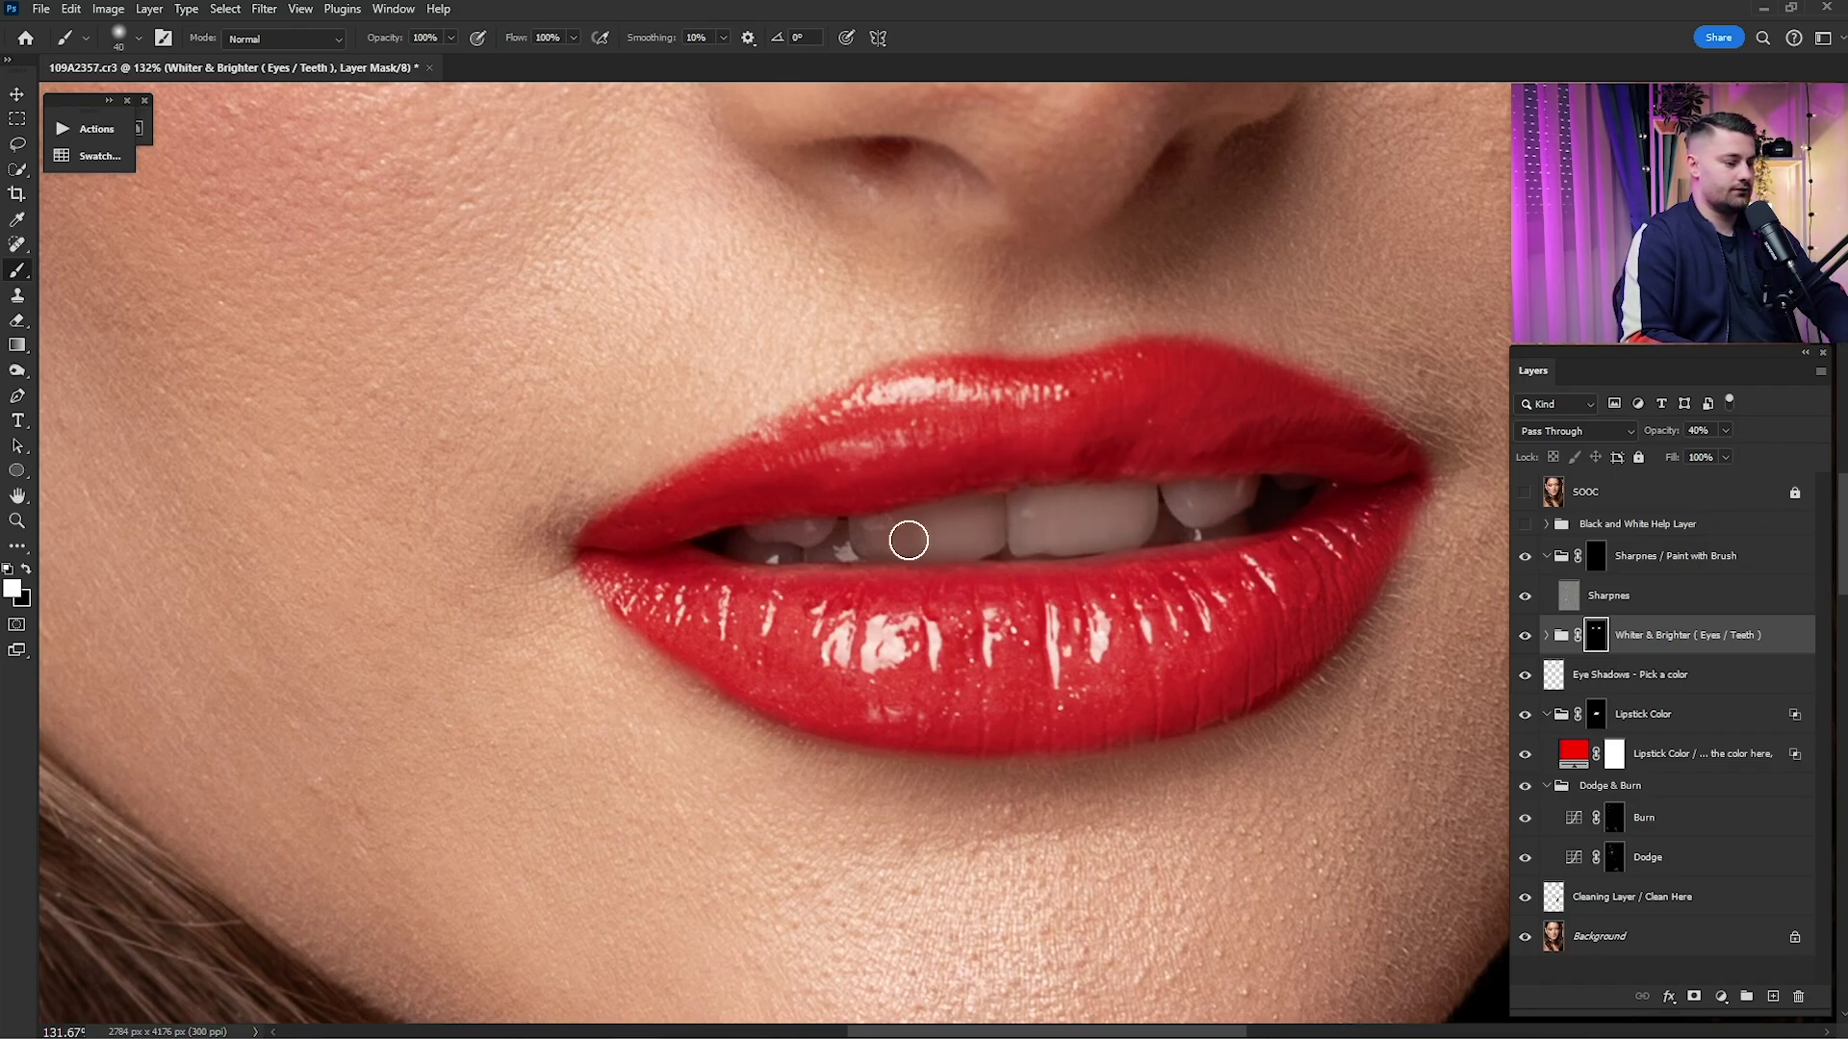
key("bracketright")
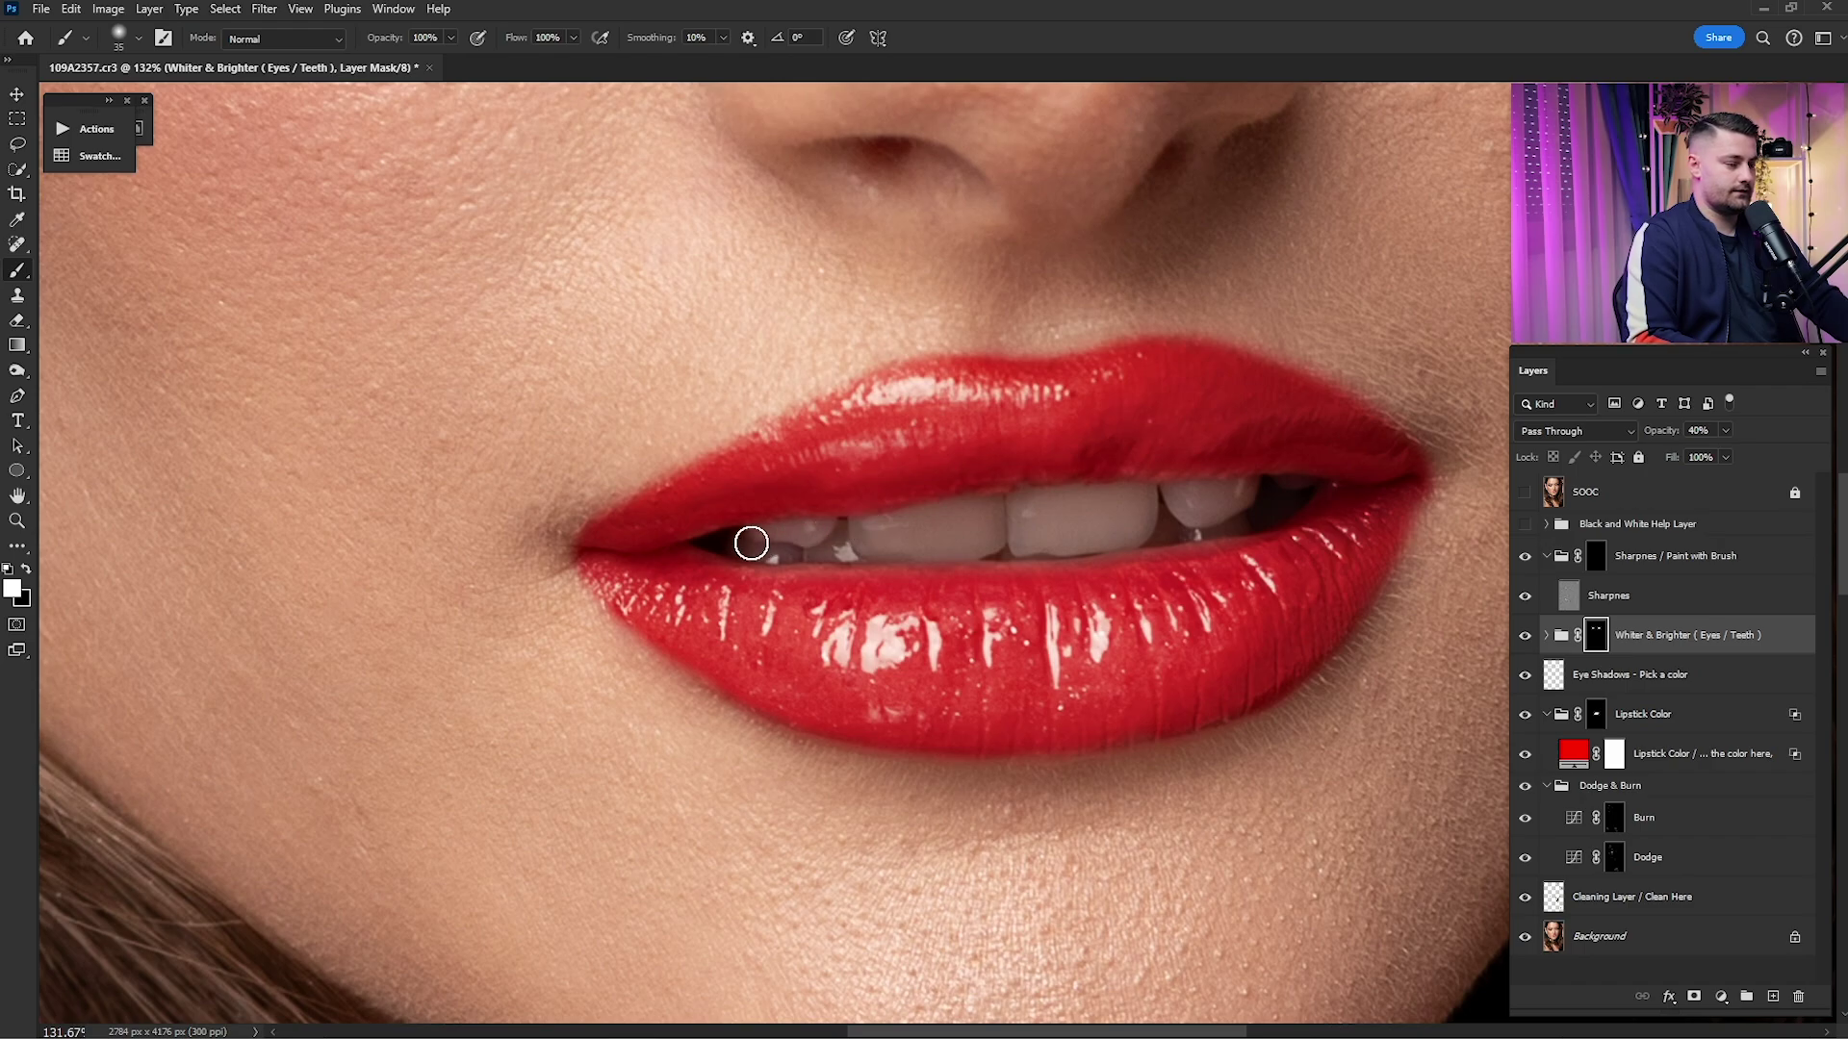
key("ctrl+0")
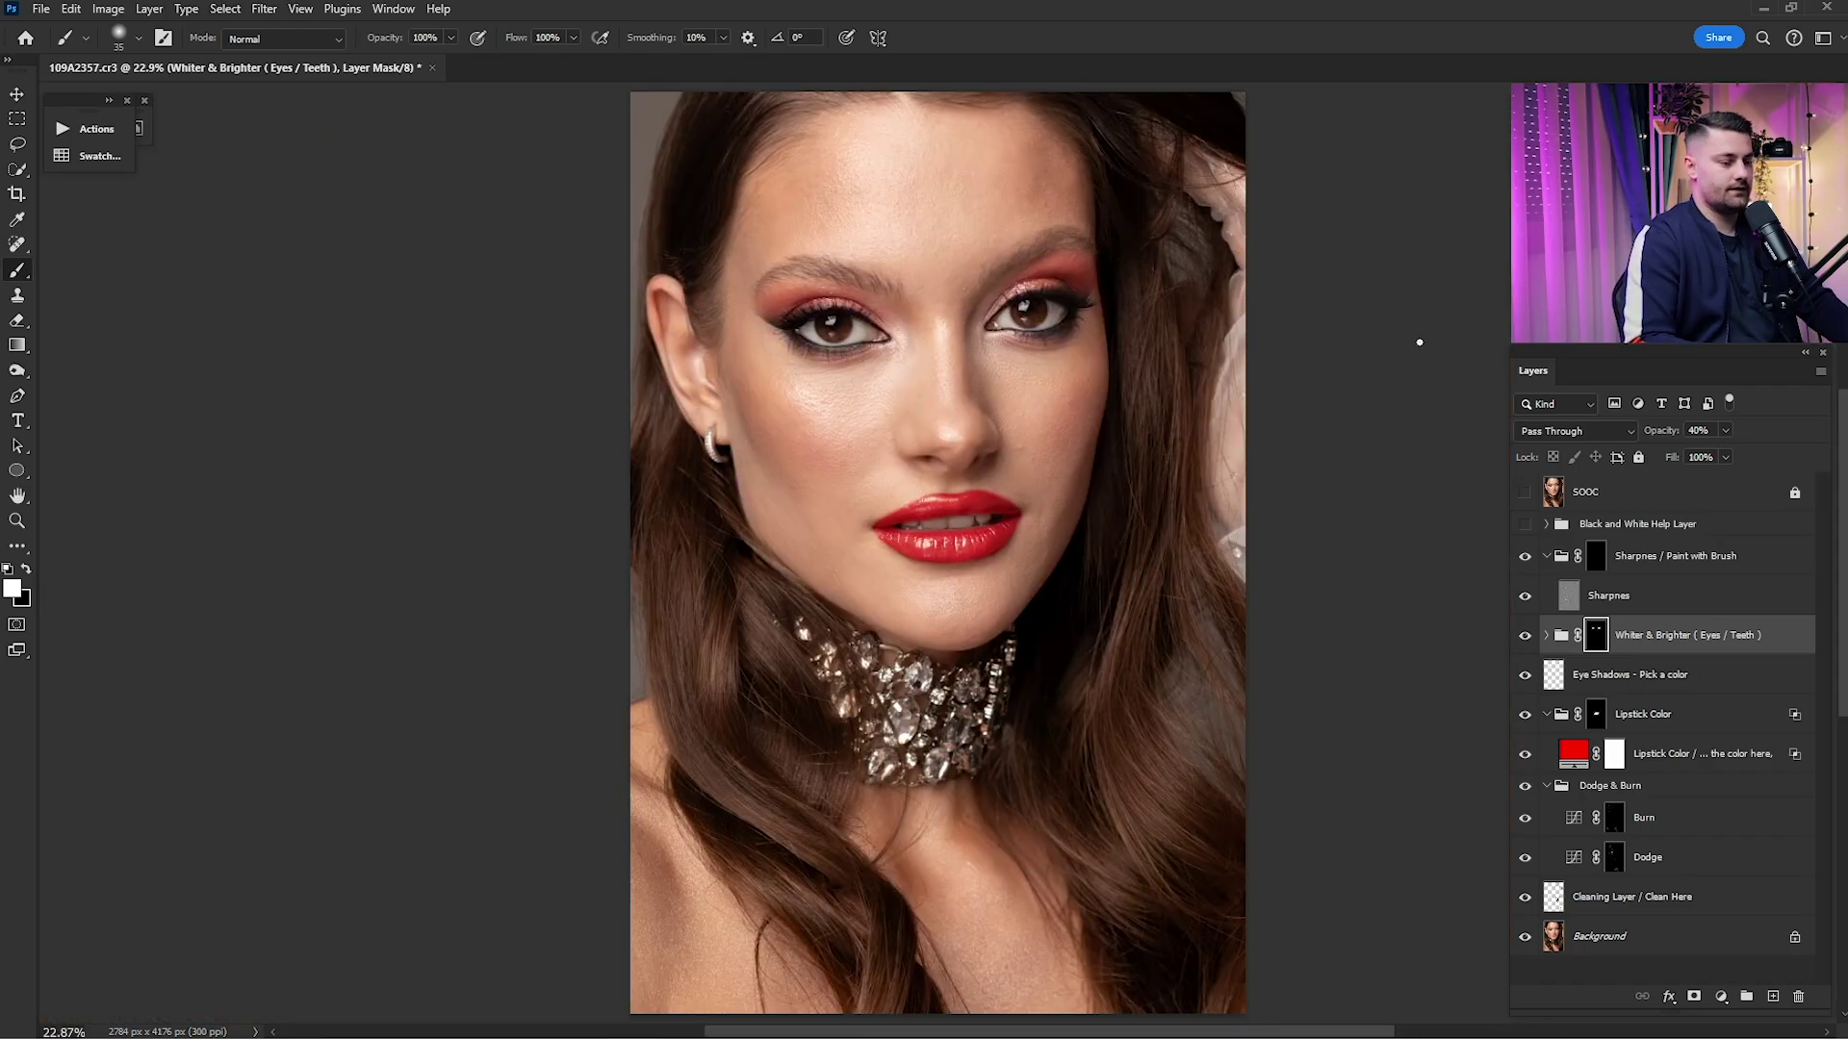
left_click(1525, 635)
left_click(1525, 637)
left_click(1526, 640)
left_click(1526, 639)
- Paint black over the teeth on the Whiter & Brighter mask with a brush enlarged to 200, and compare with and without the group
left_click_drag(985, 519, 1095, 559)
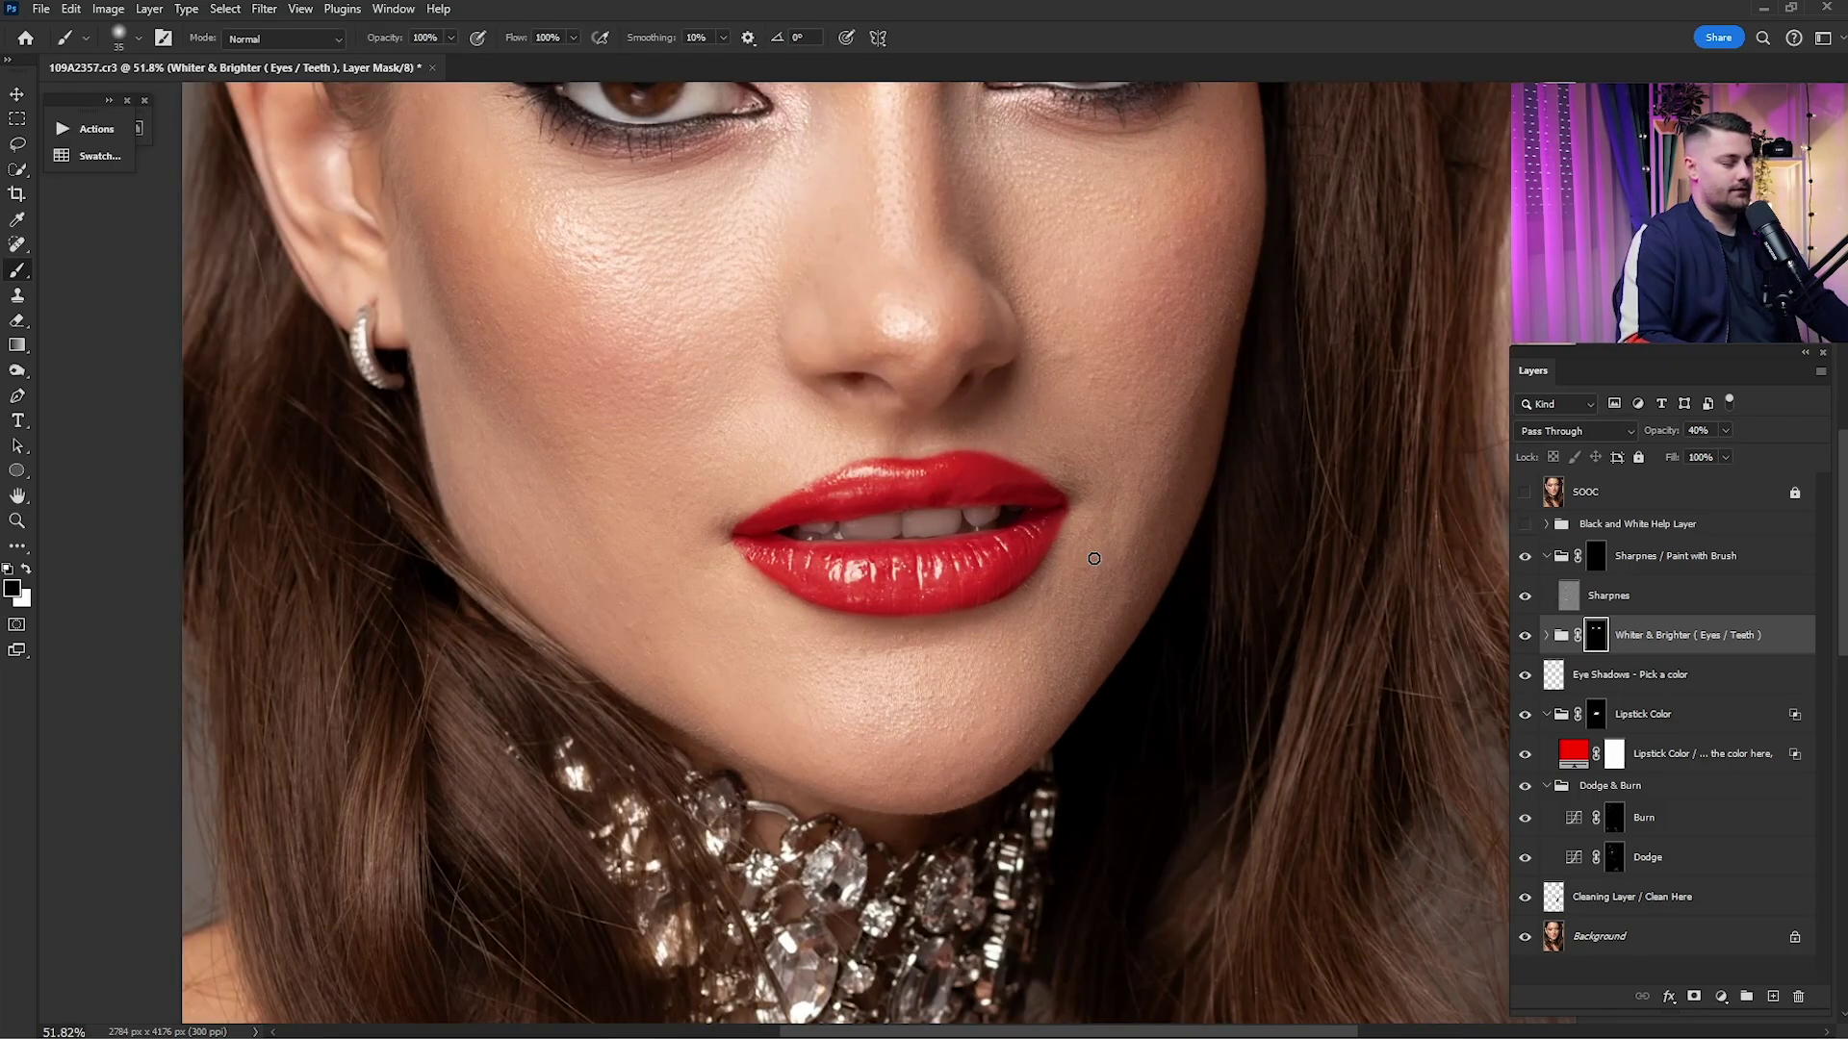
key("]")
key("]")
key("]")
key("]")
key("]")
key("]")
key("]")
key("]")
key("]")
key("]")
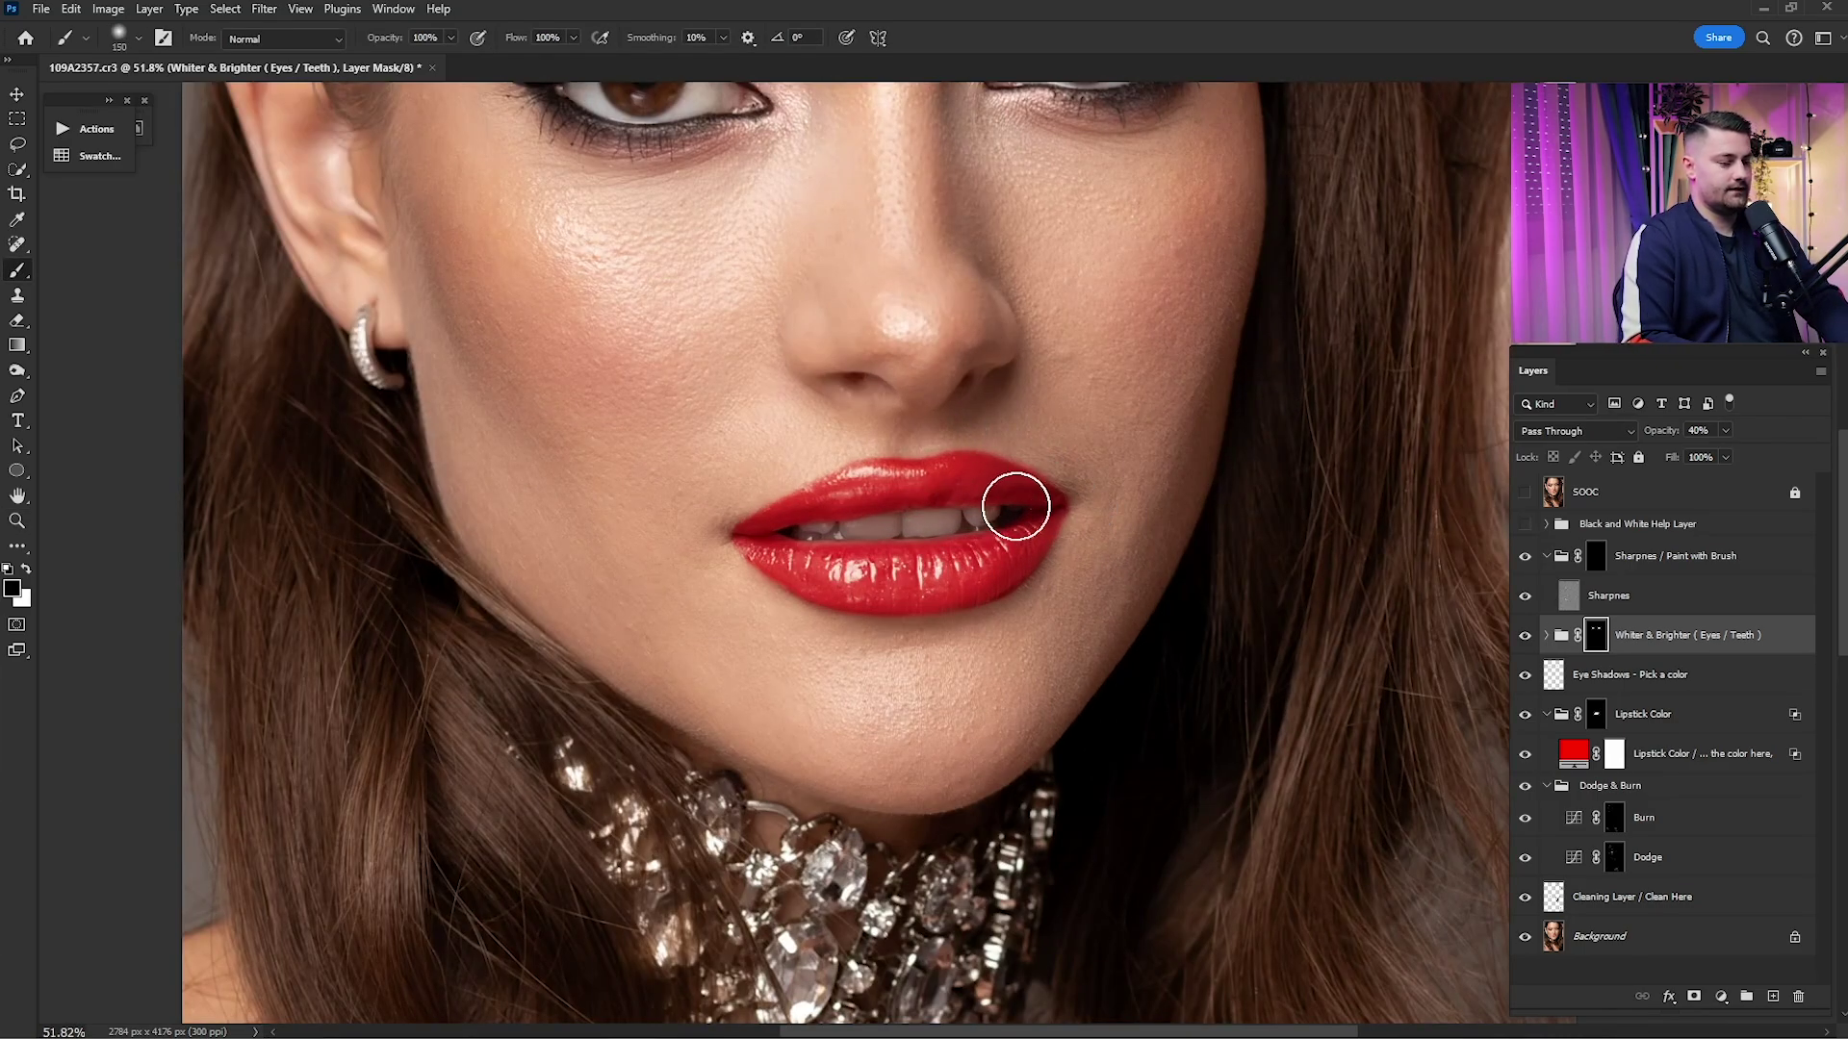
key("ctrl+0")
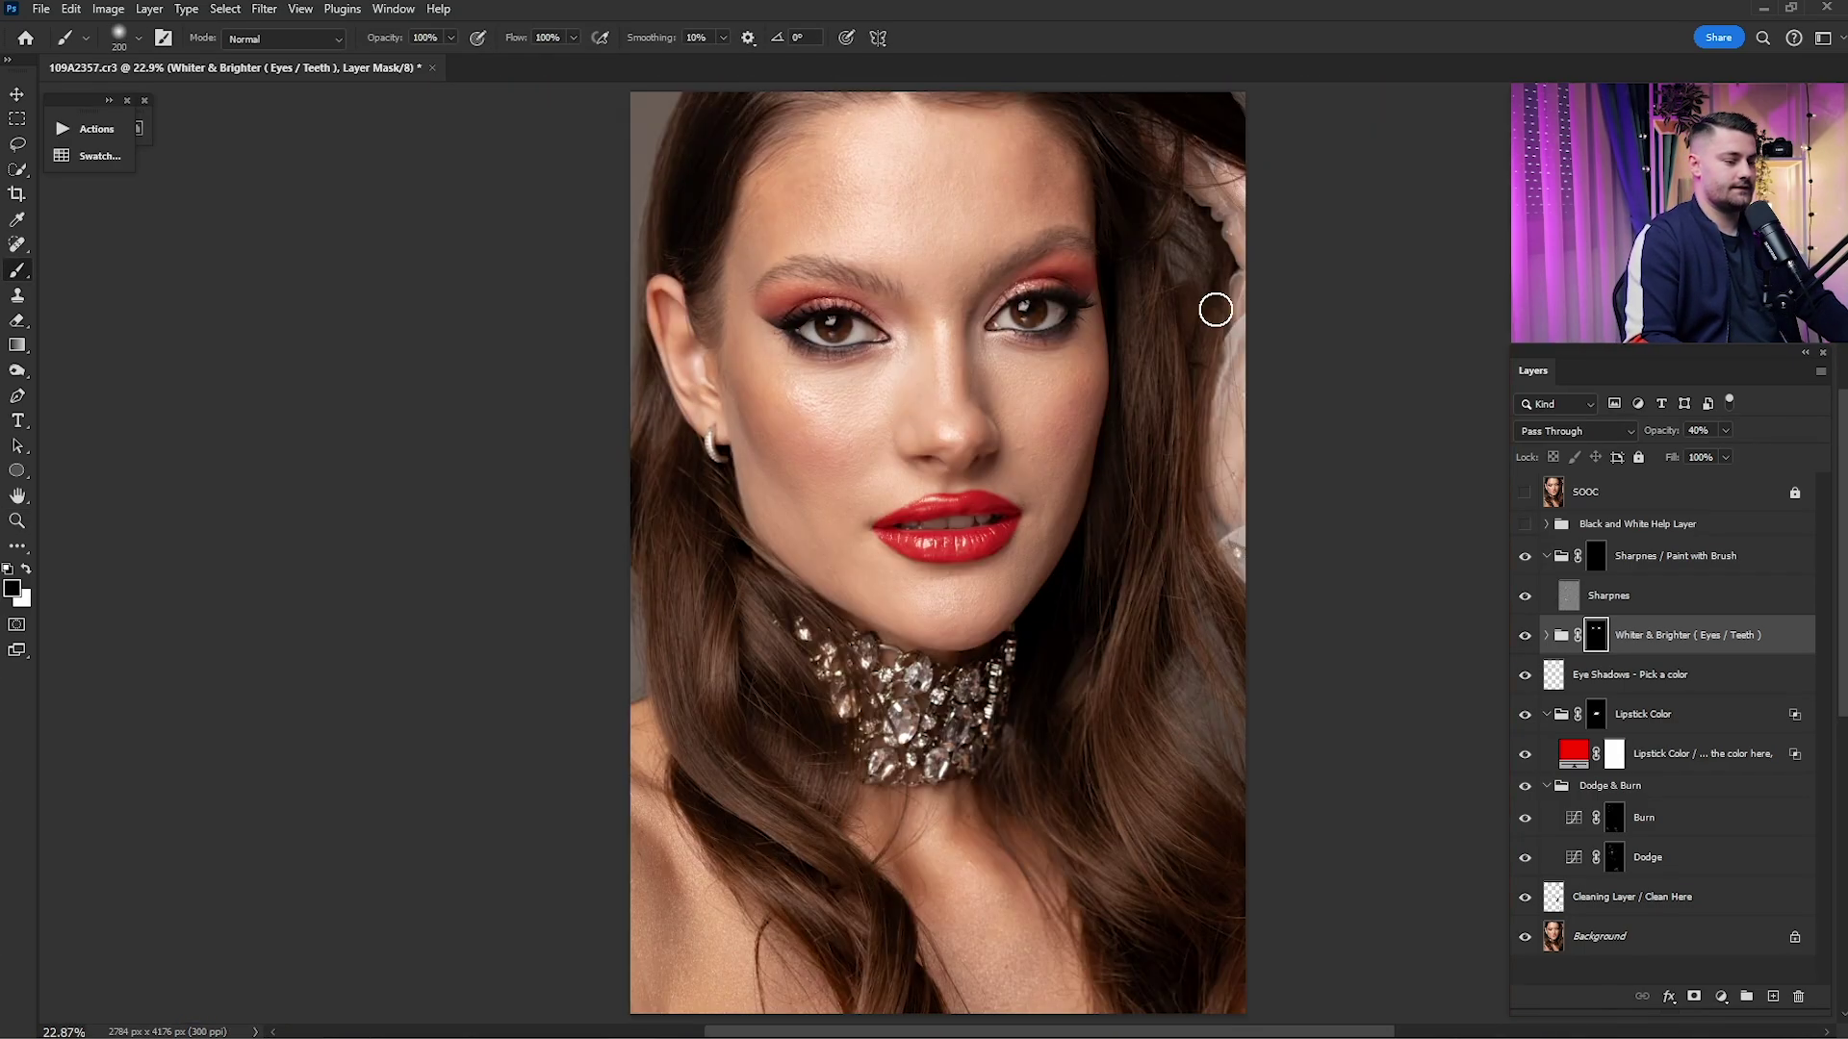
left_click(1524, 635)
left_click(1524, 635)
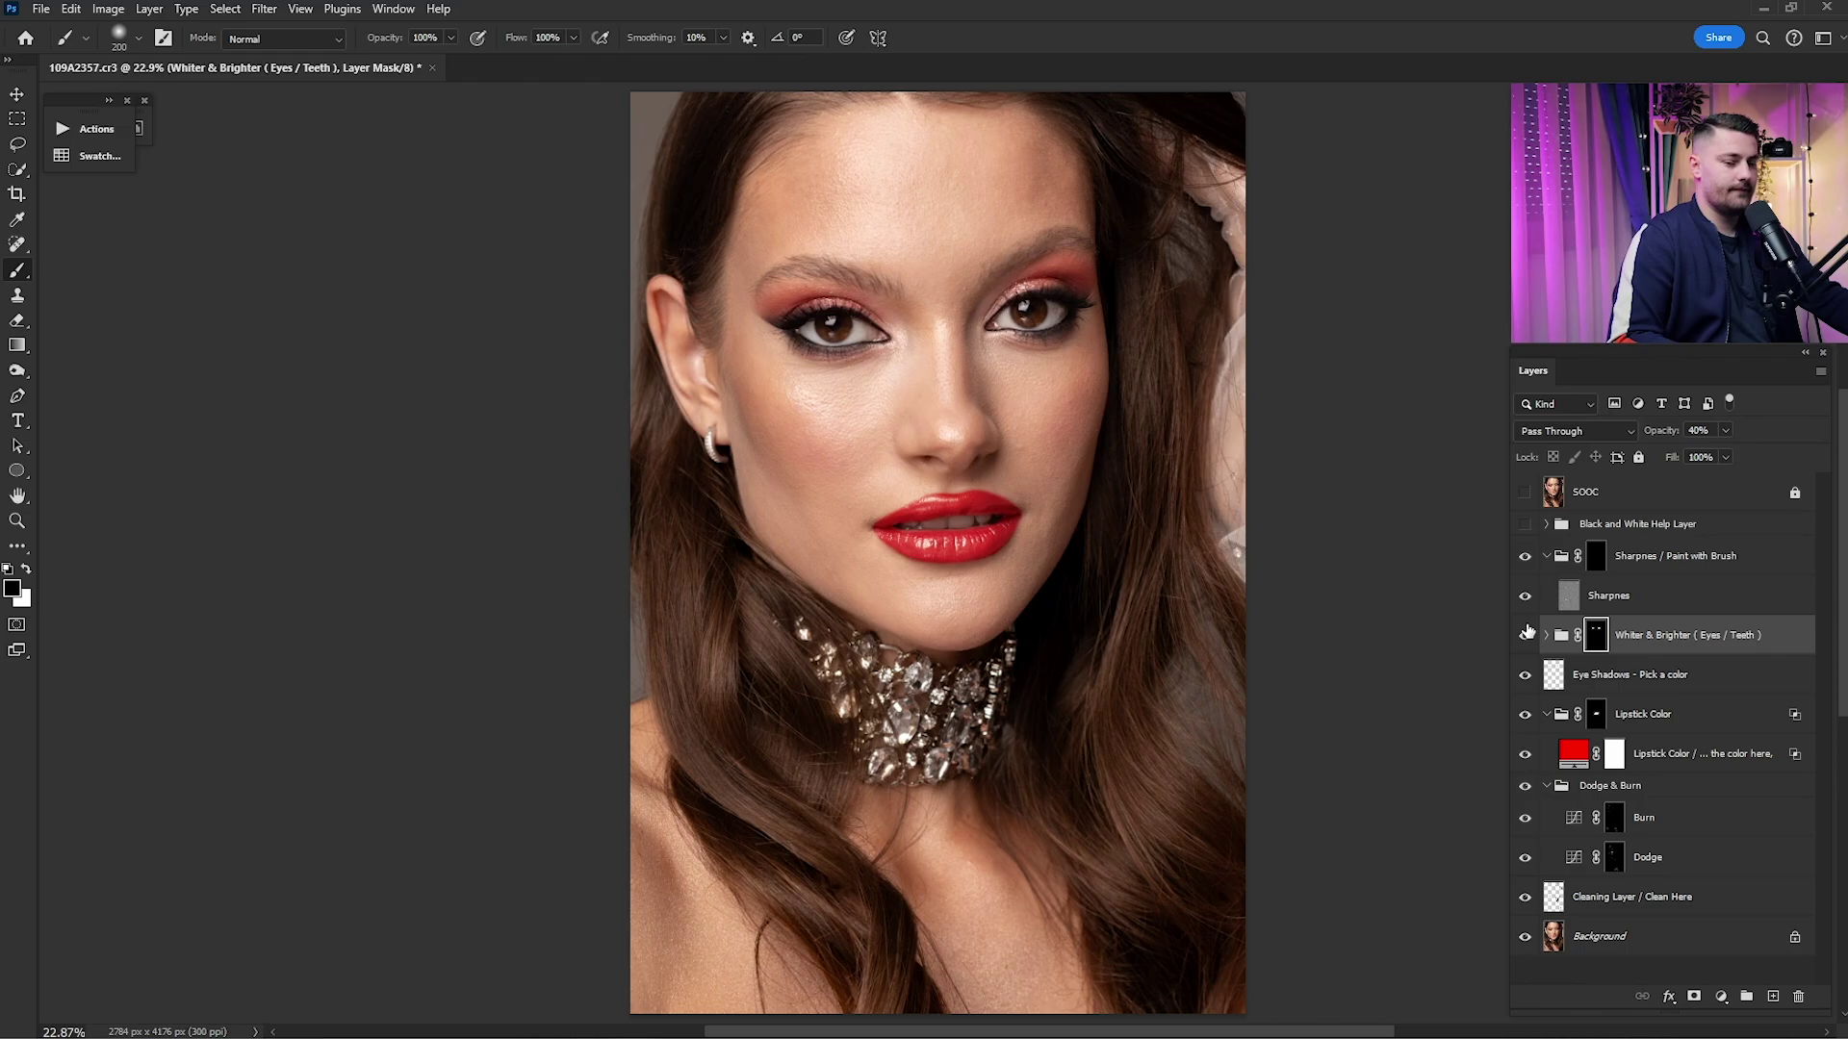
- On the Sharpnes / Paint with Brush group's mask, paint white over the forehead with a brush of size 400
left_click(1598, 597)
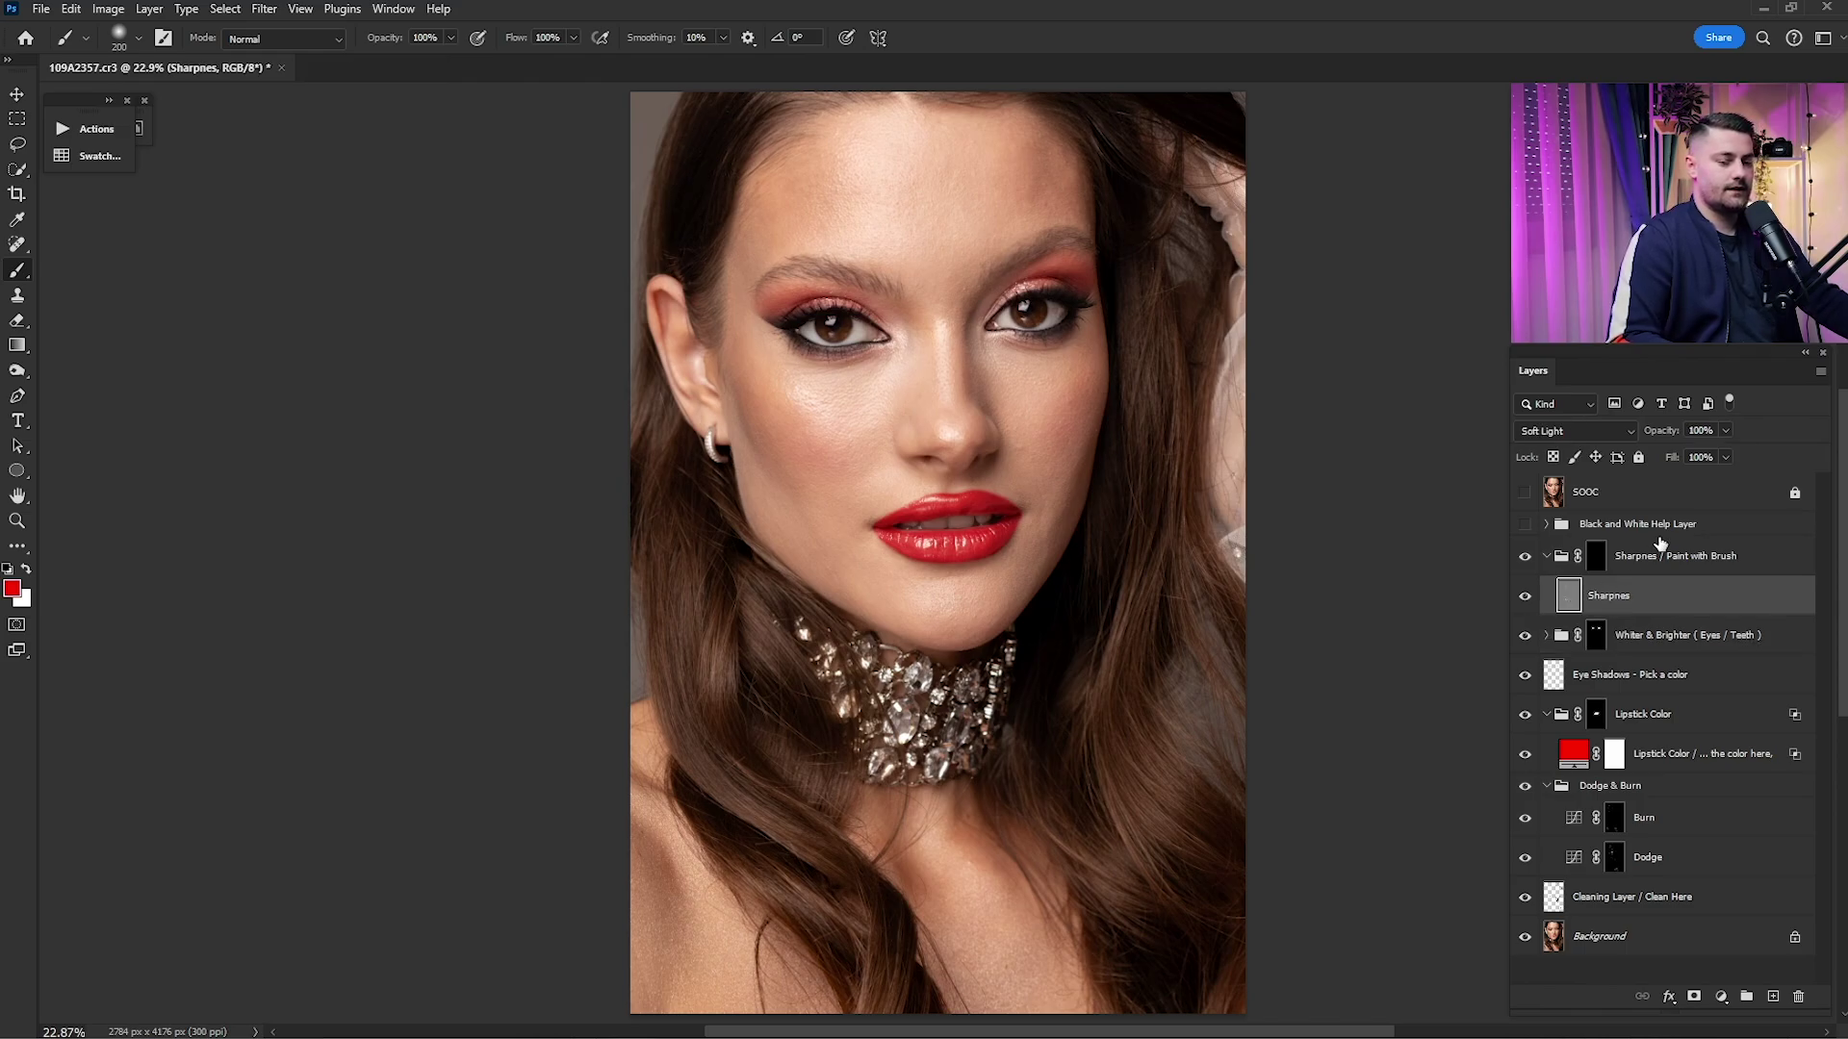
left_click(1597, 561)
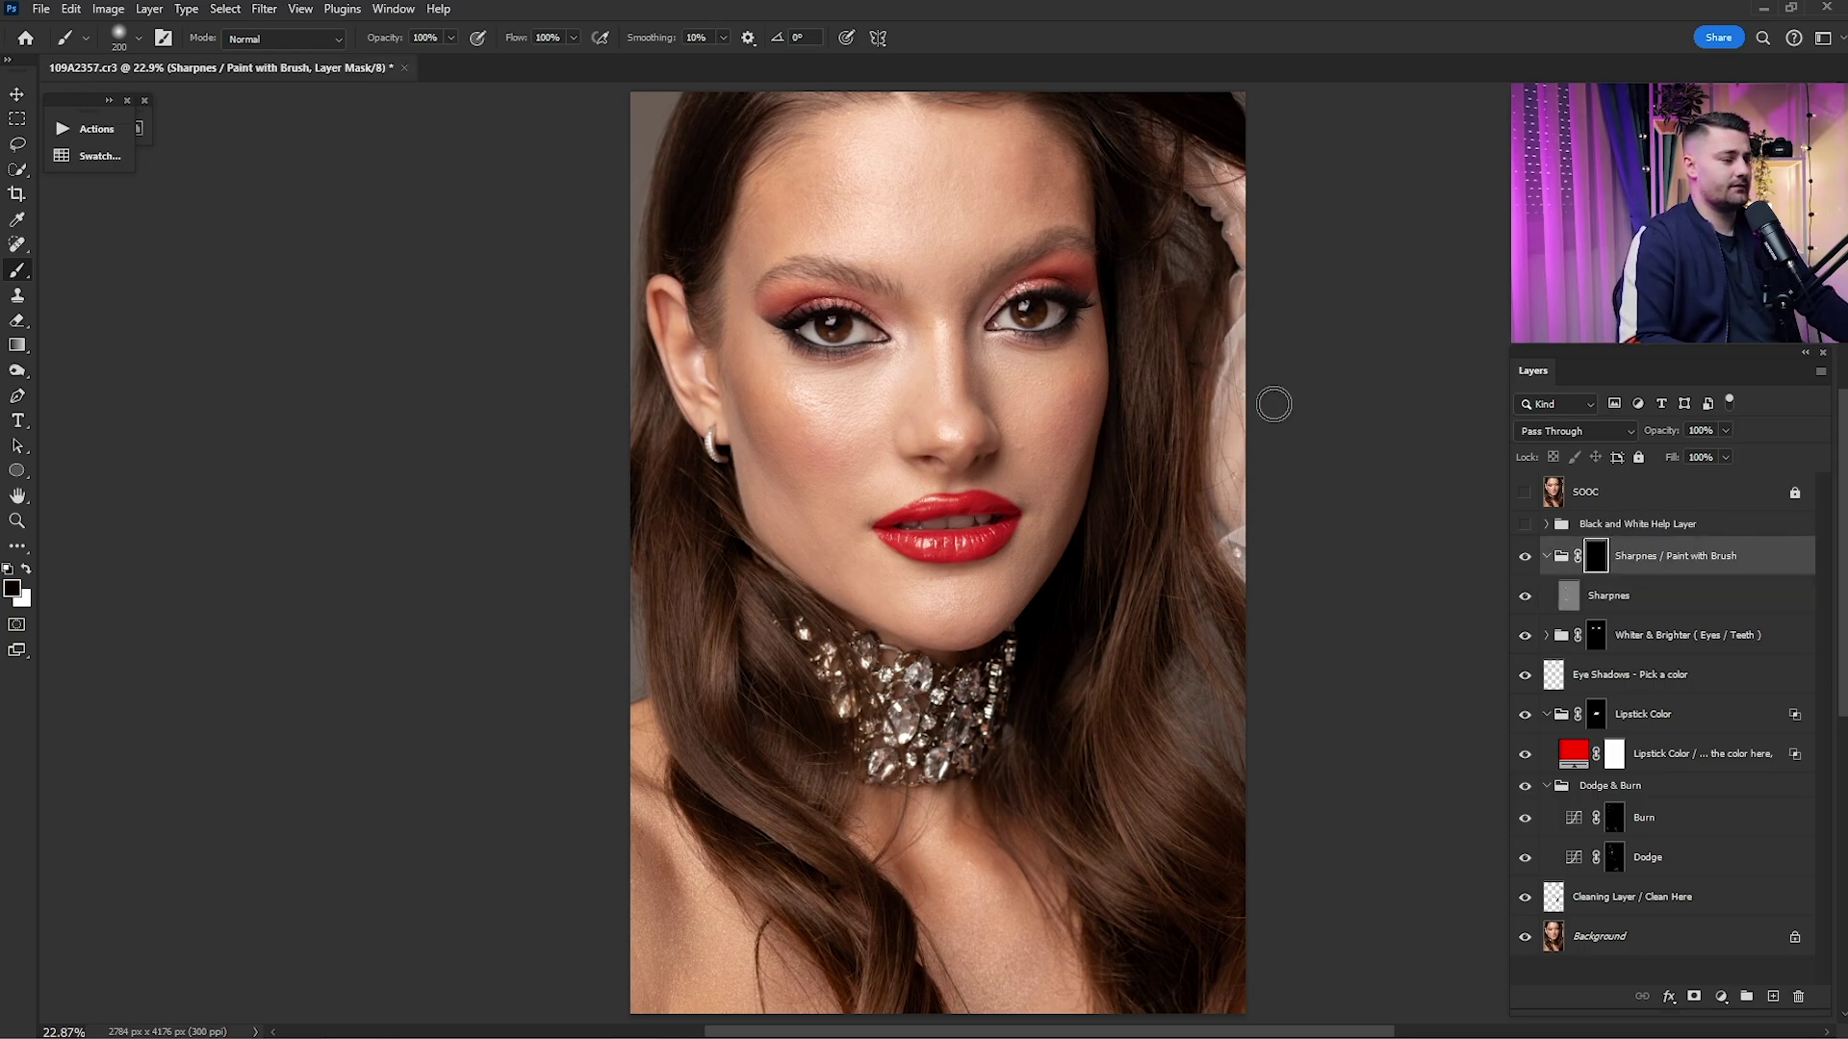
left_click(1525, 556)
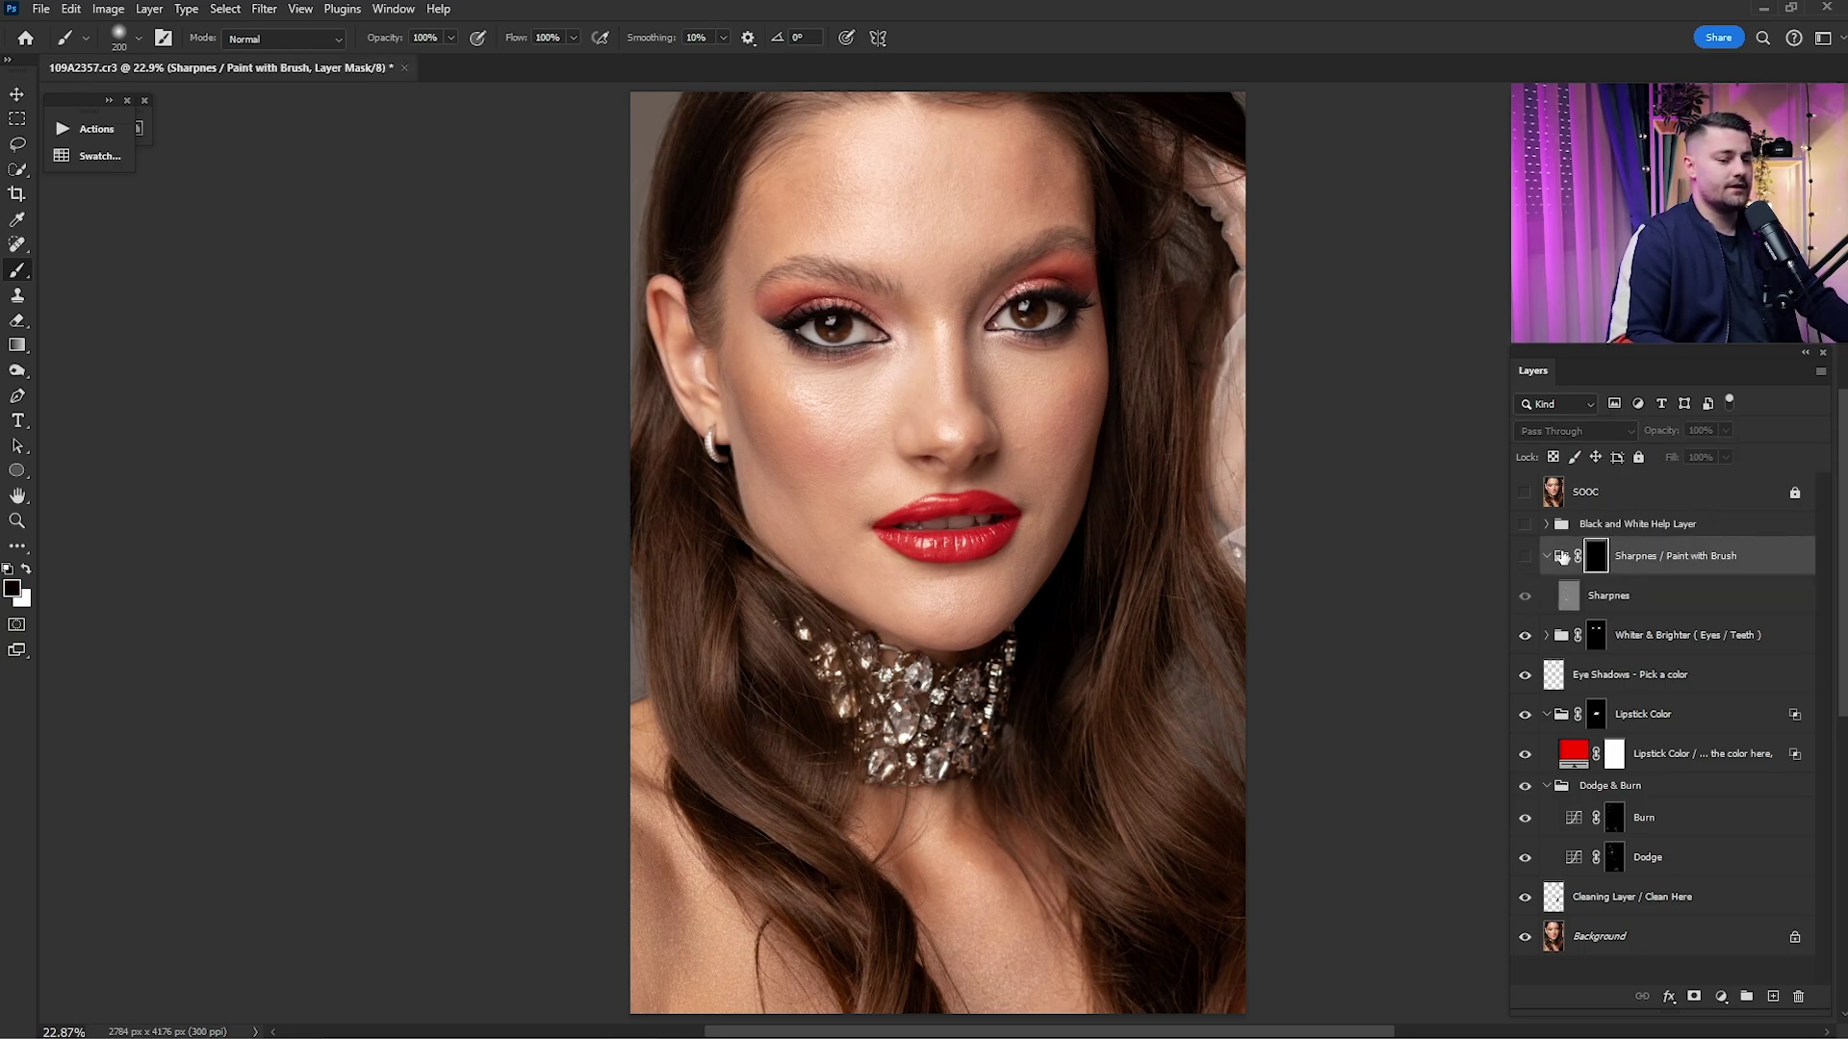
left_click(1524, 558)
scroll(1160, 308, "up", 3, "alt")
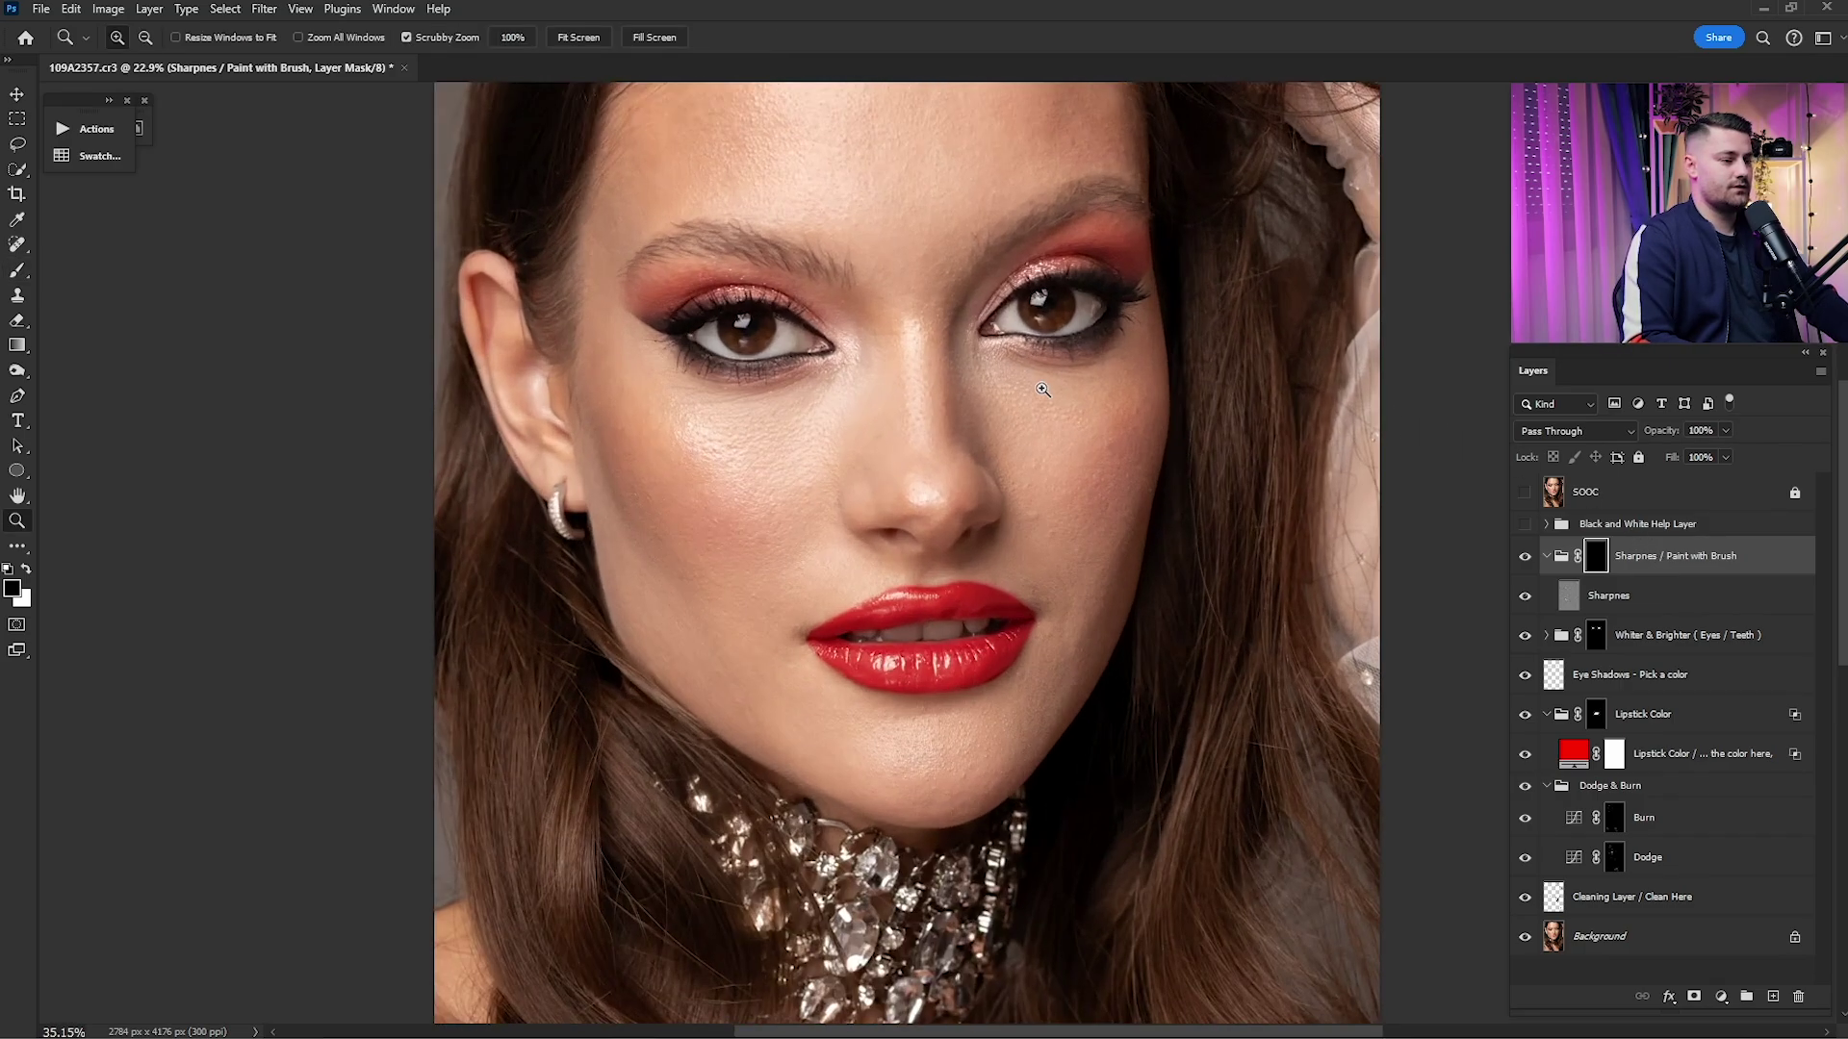
key("x")
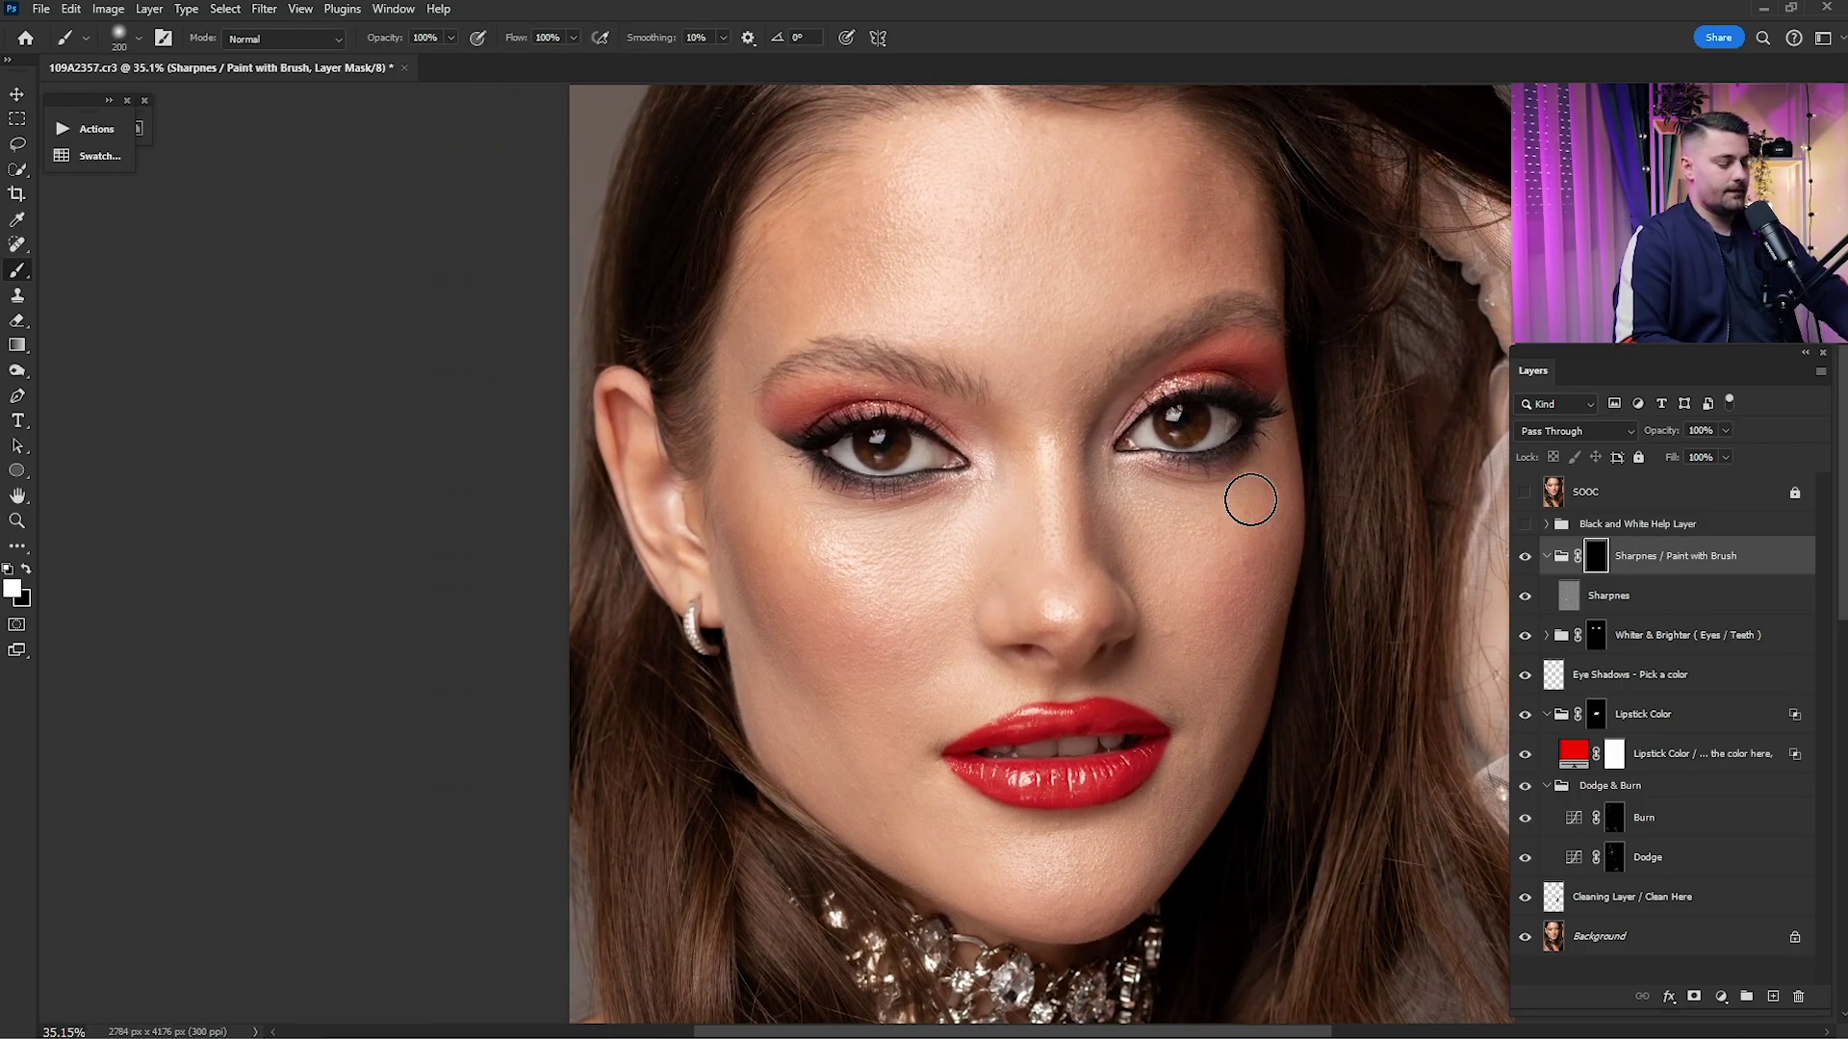
key("bracketright")
key("bracketright")
key("bracketright")
key("bracketright")
key("bracketright")
key("bracketright")
key("bracketleft")
key("bracketleft")
mouse_move(1104, 254)
left_mouse_down()
mouse_move(1082, 296)
mouse_move(846, 248)
left_mouse_up()
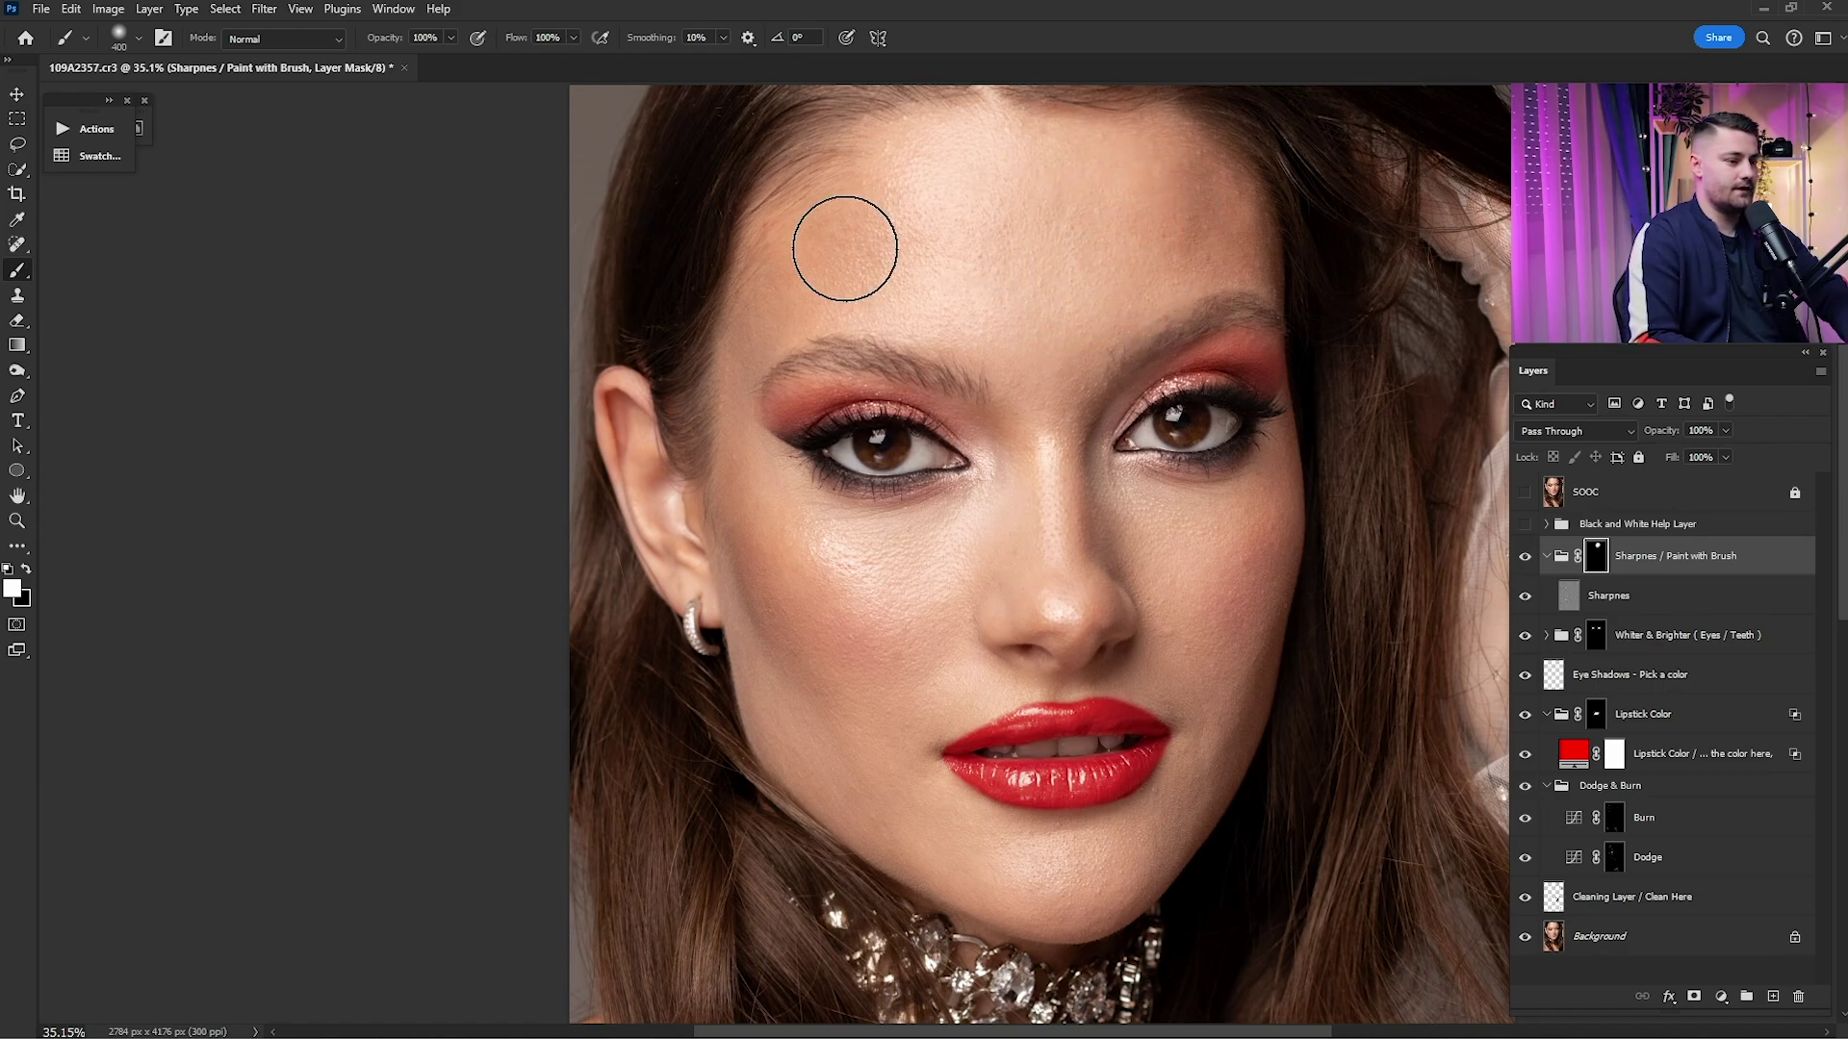
- Extend the white on the Sharpnes mask over the cheeks, chin and nose, reducing the brush to size 300
left_click_drag(825, 590, 846, 577)
key("bracketleft")
mouse_move(880, 751)
left_mouse_down()
mouse_move(891, 794)
mouse_move(1099, 860)
mouse_move(1192, 721)
mouse_move(1210, 623)
left_mouse_up()
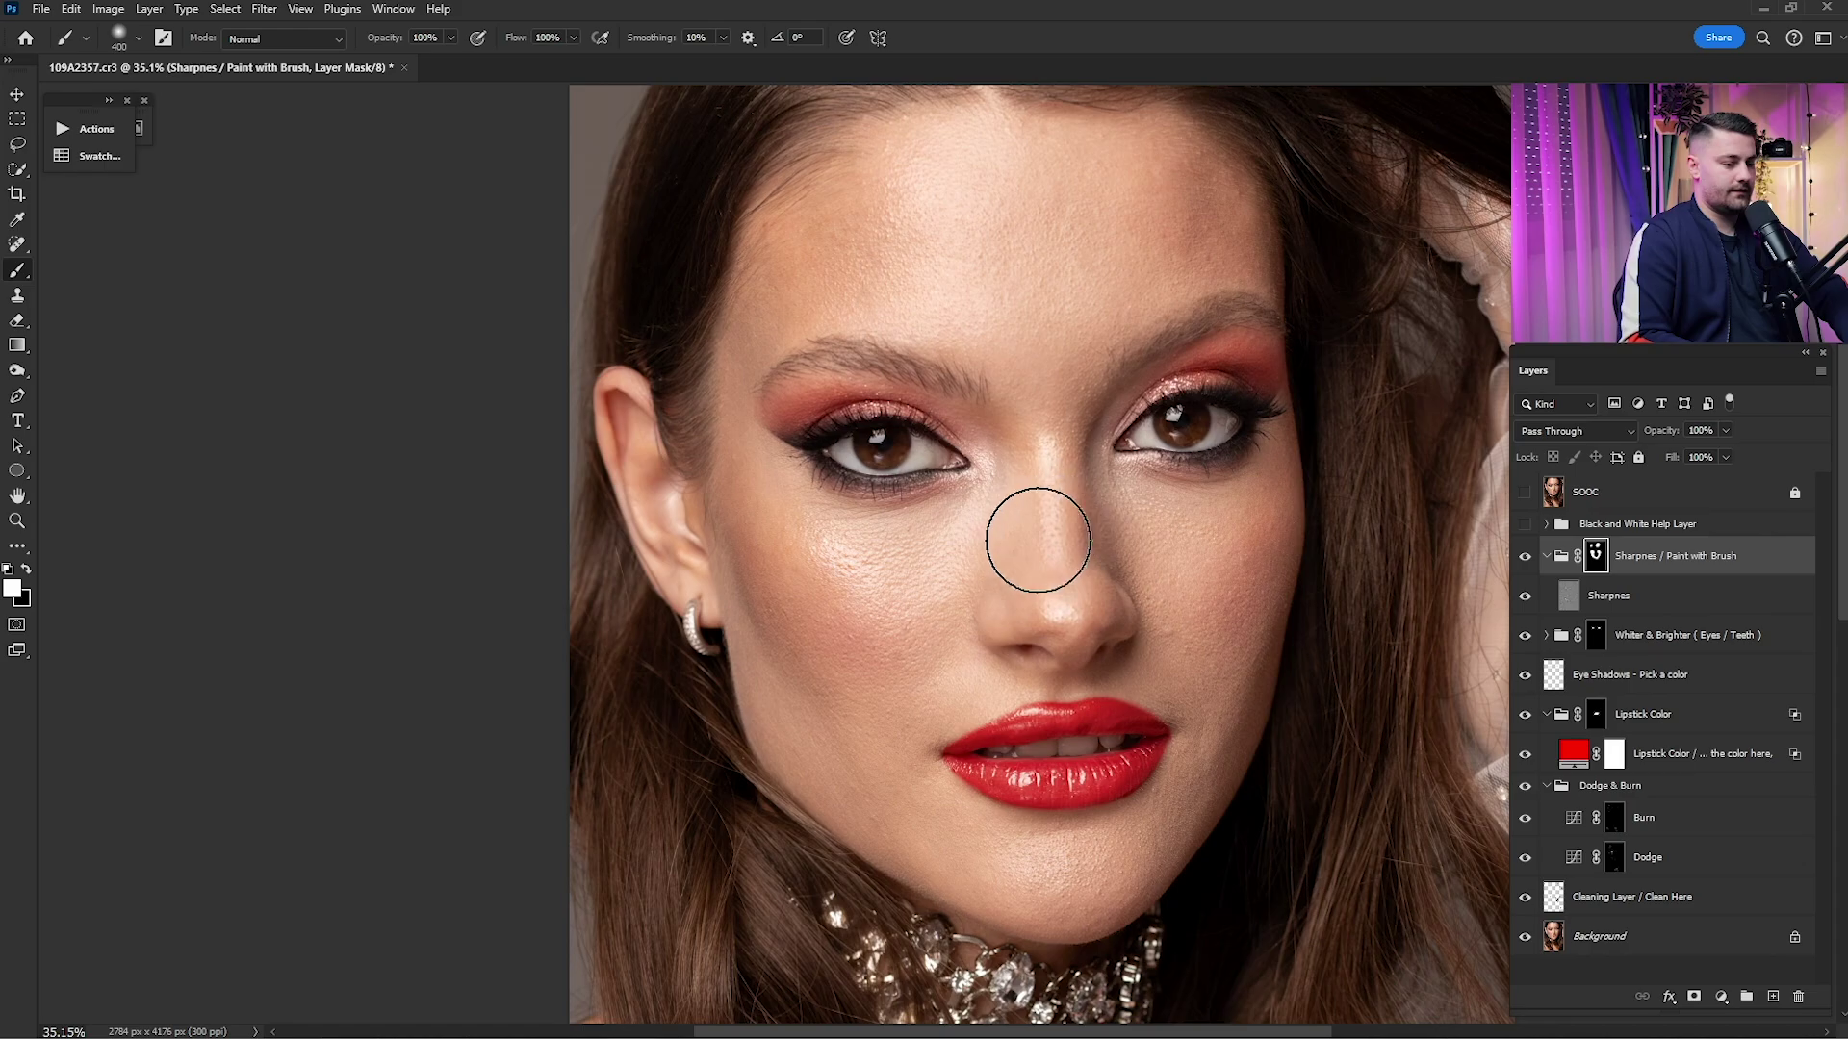
key("bracketleft")
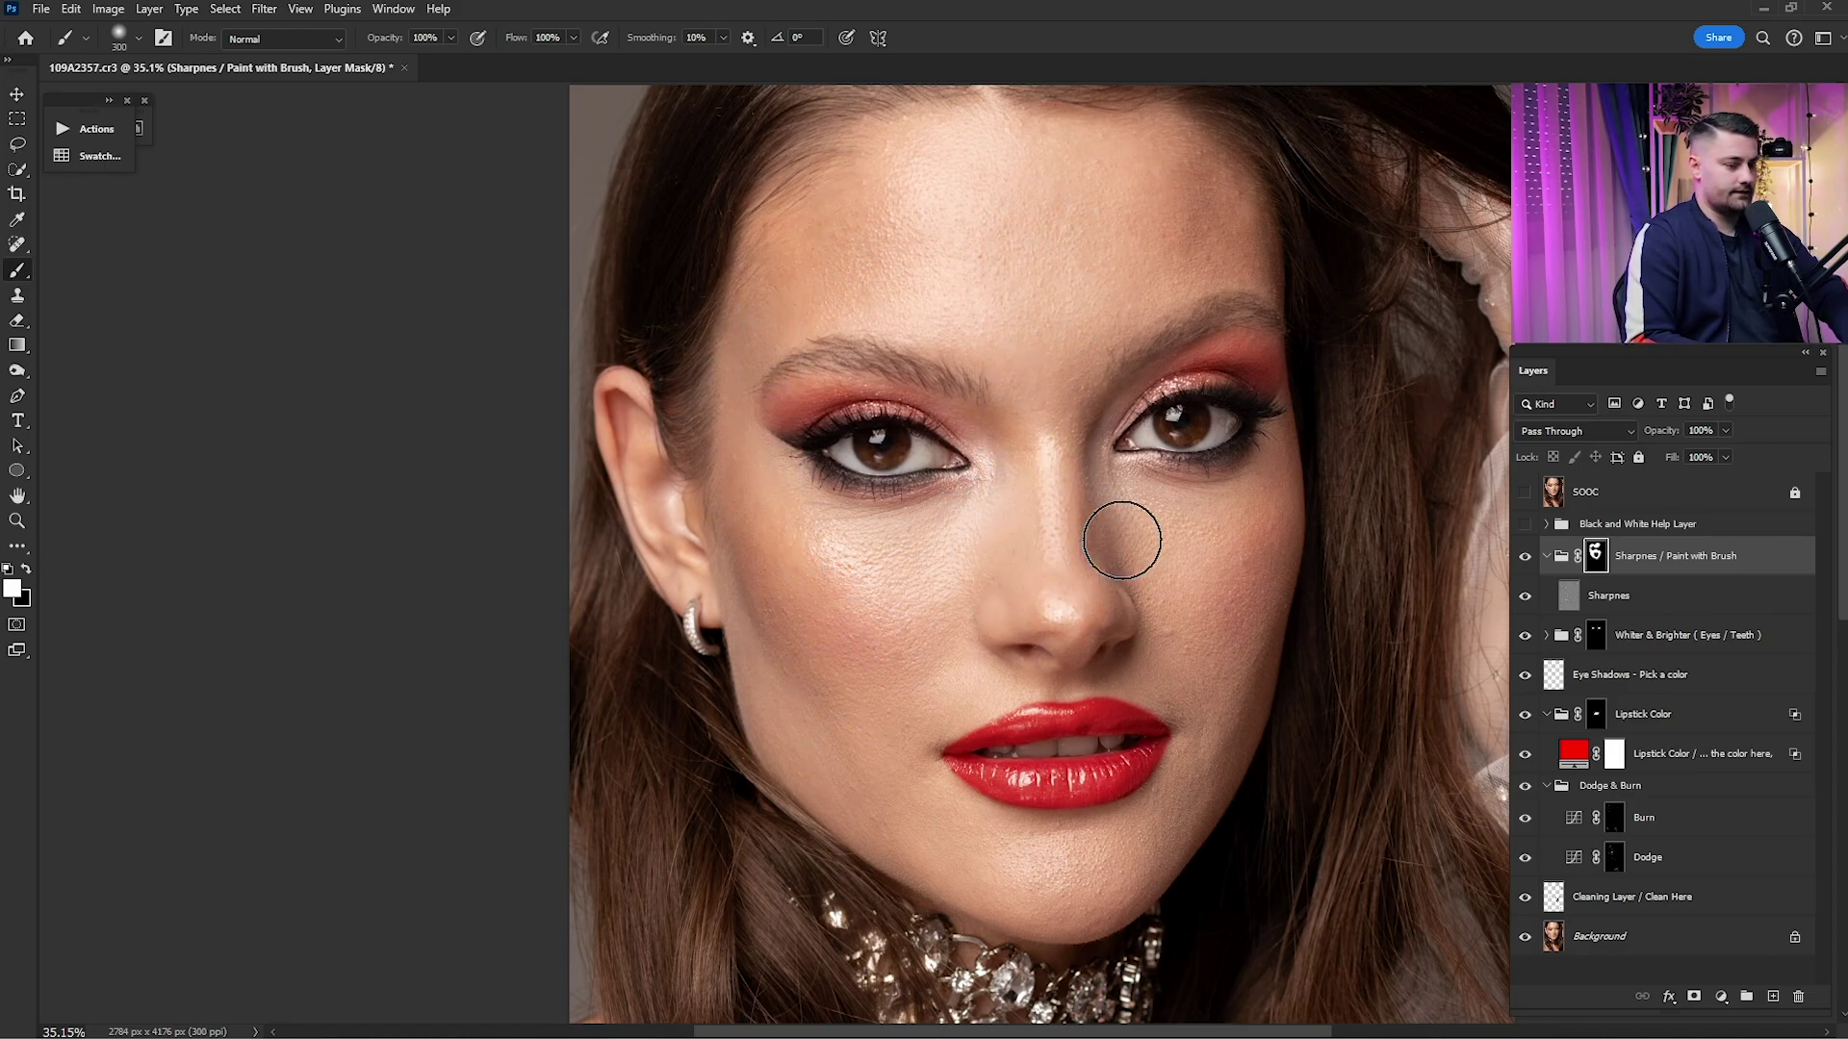
- Compare the full portrait with and without the Sharpnes group, and lower the group's opacity to 25%
key("ctrl+0")
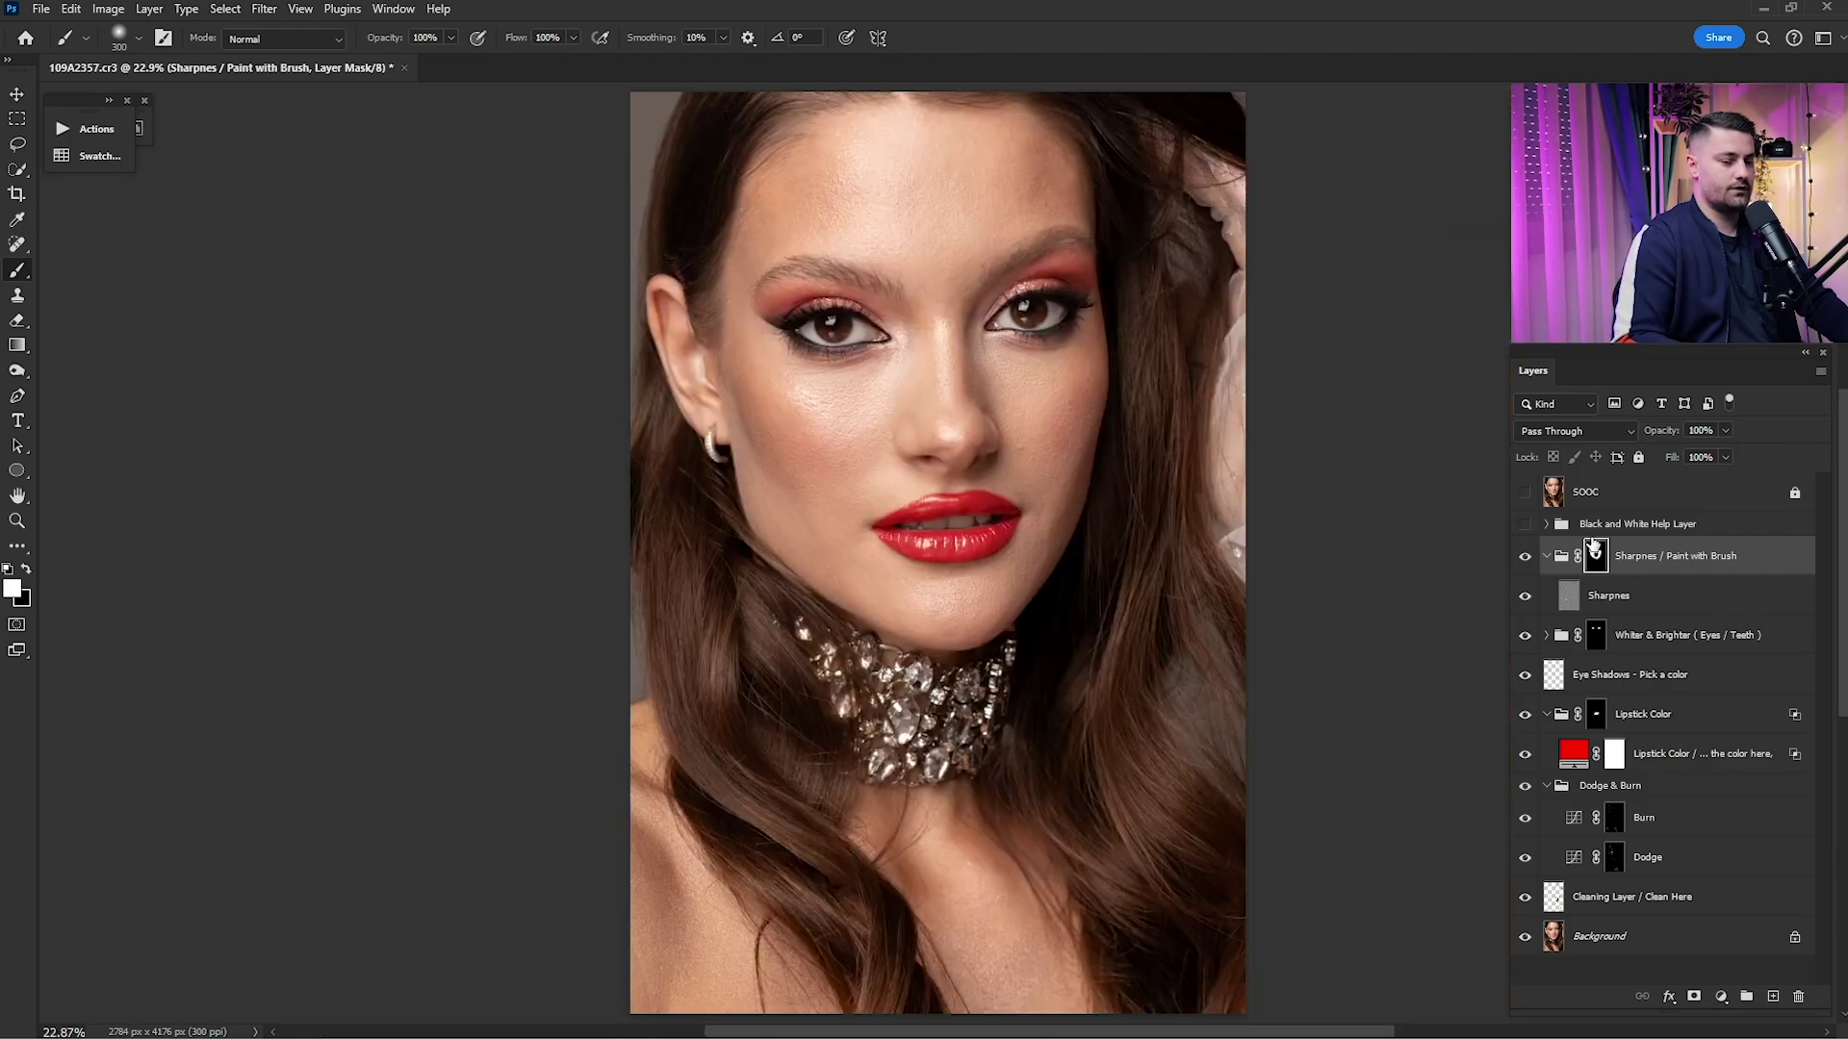
left_click(1523, 558)
left_click(1524, 559)
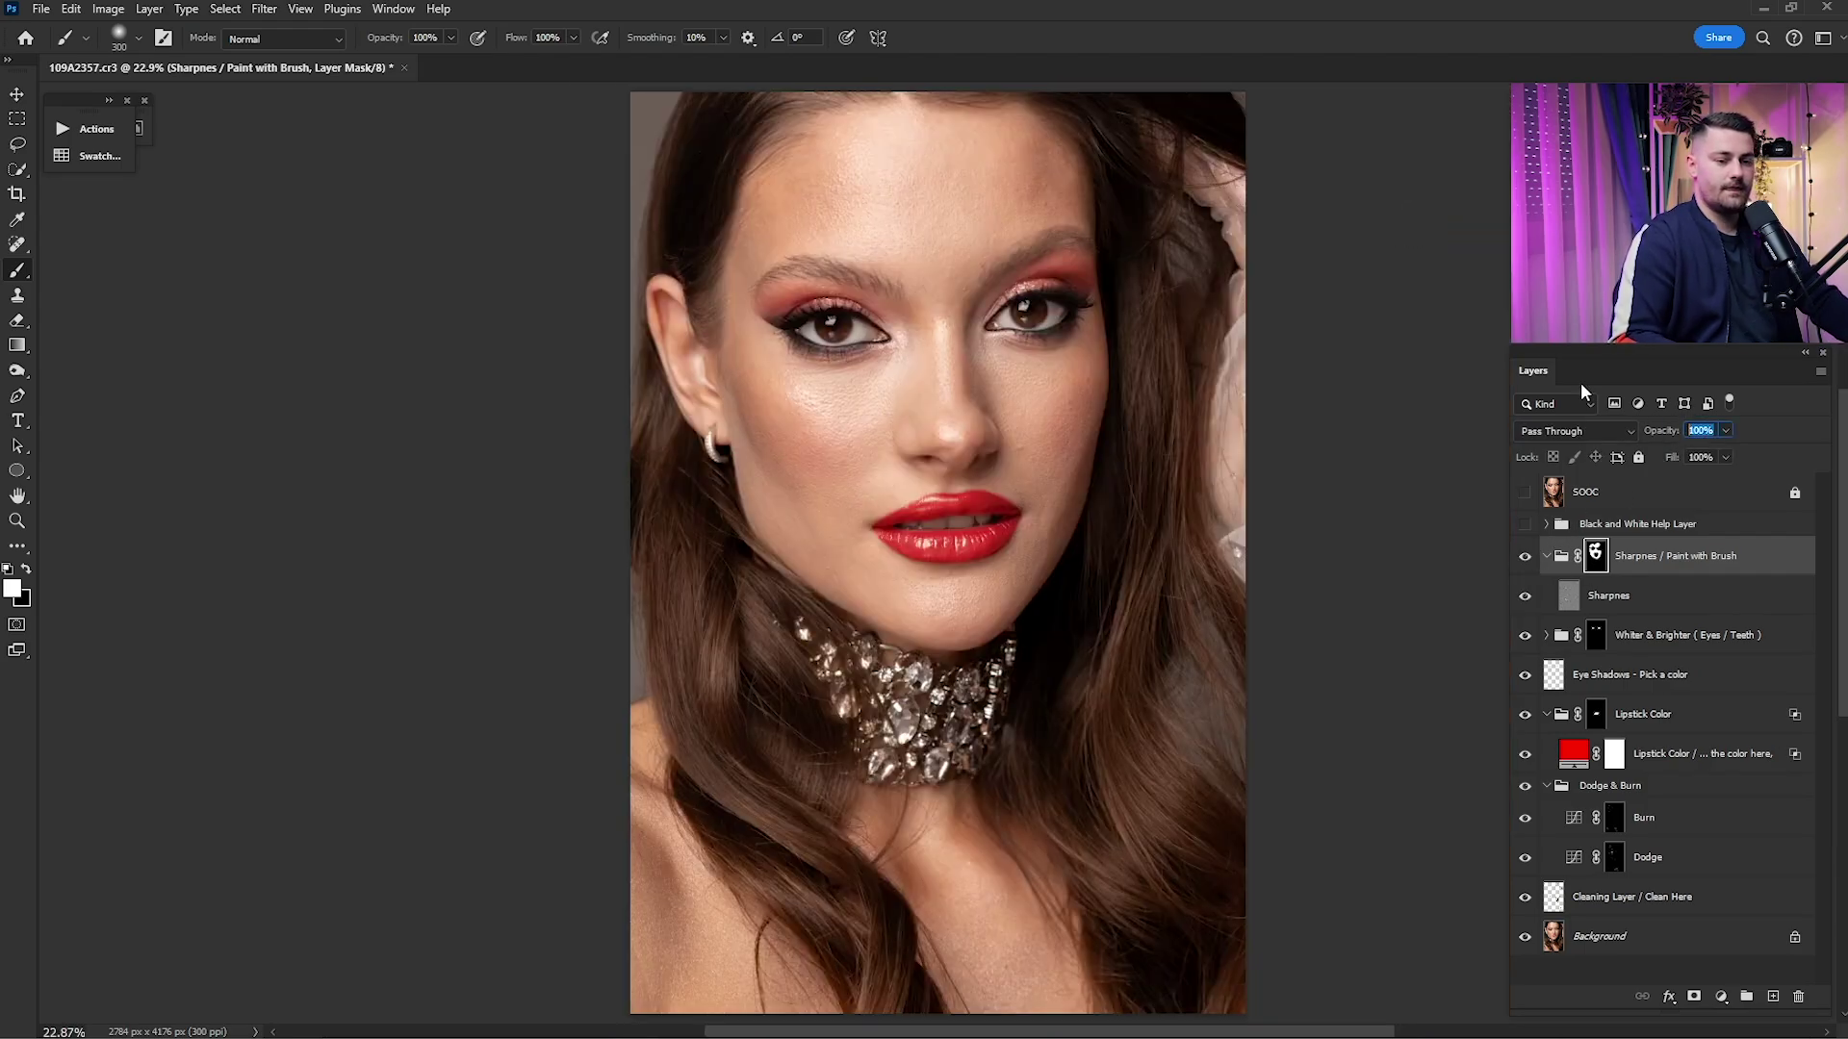
type("25")
key("Return")
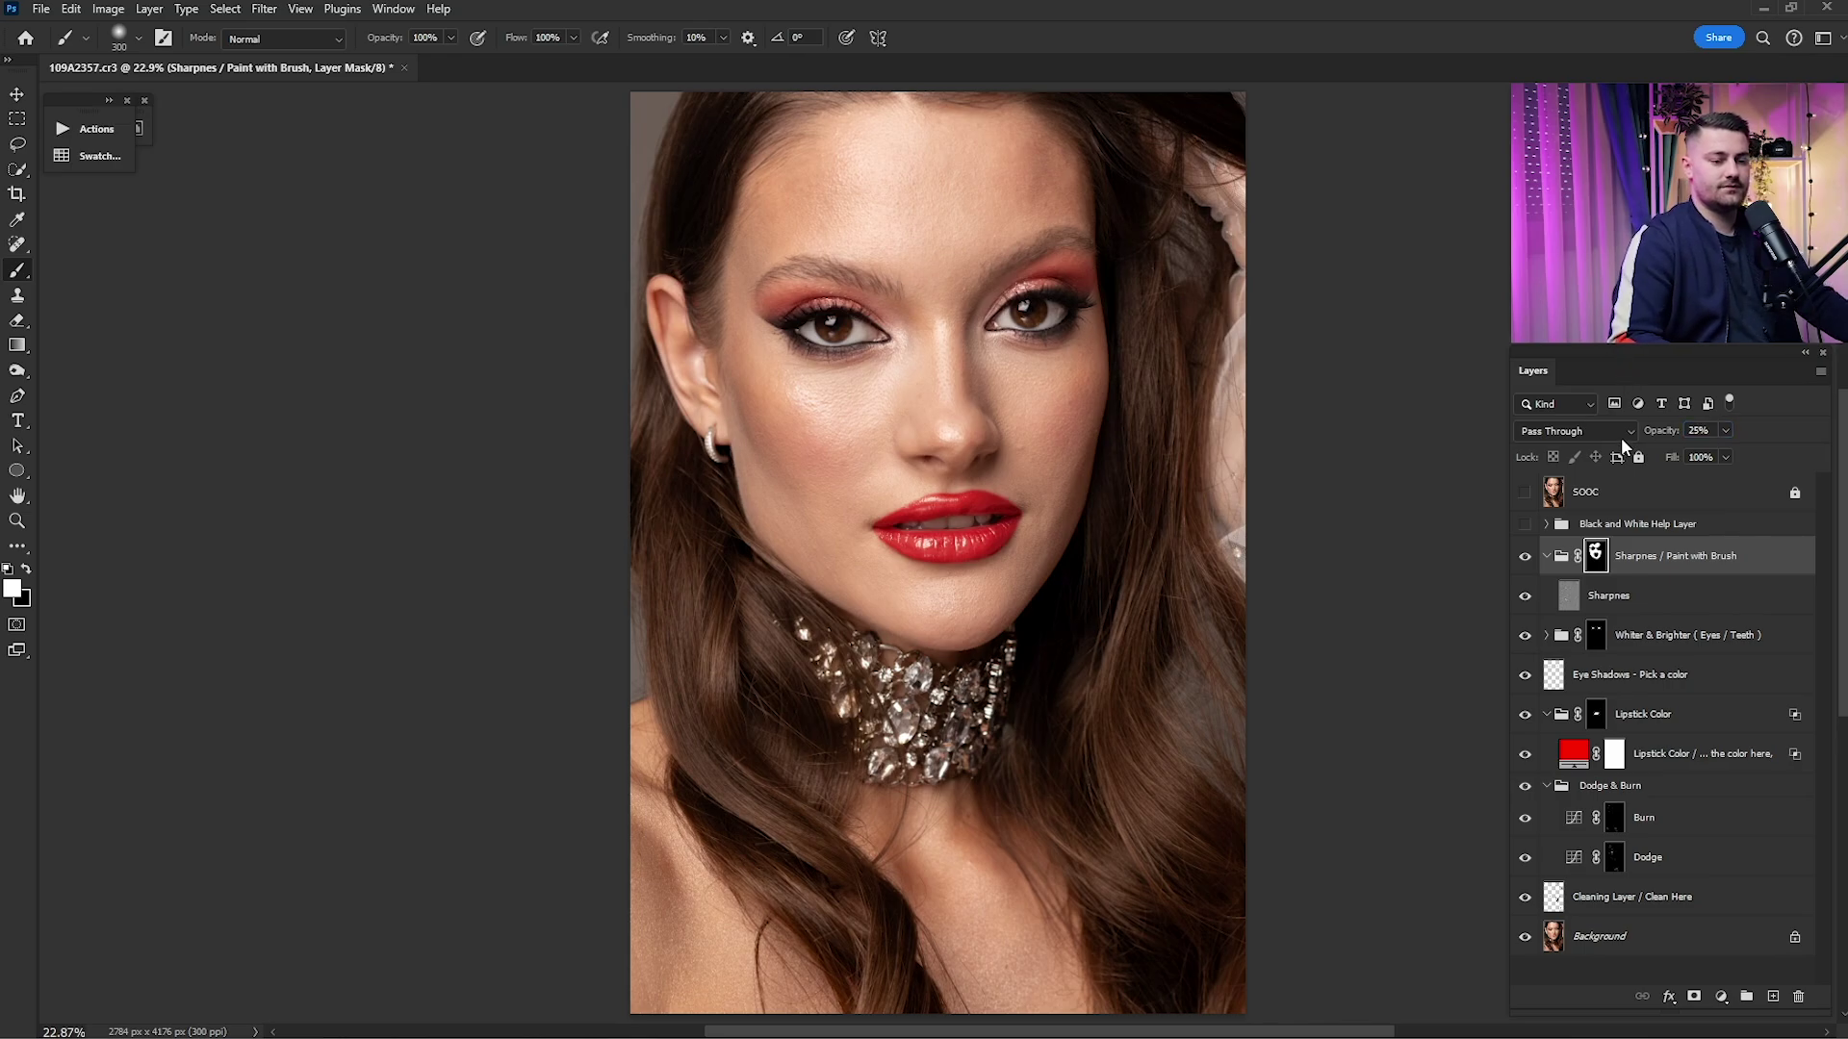
- Compare the retouched portrait with the original image on the SOOC layer
left_click(1575, 495)
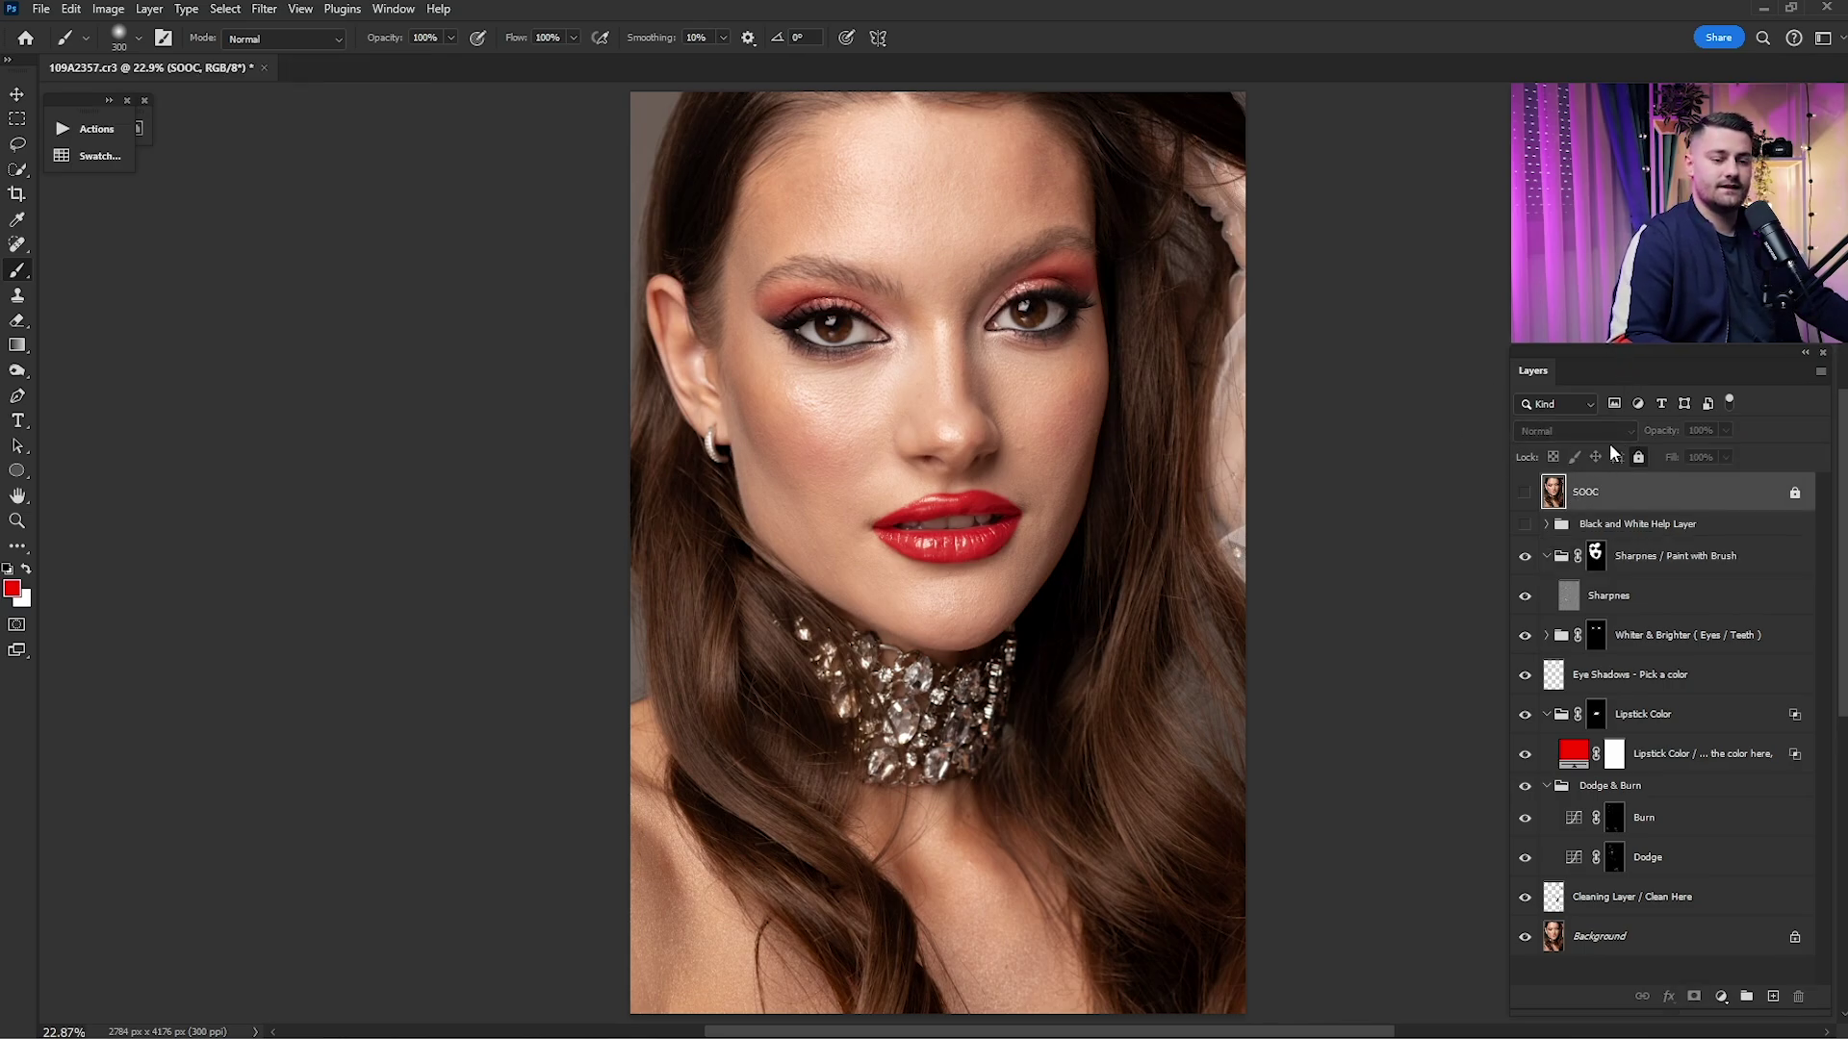
left_click(1525, 493)
left_click(1524, 492)
left_click(1525, 492)
left_click(1524, 494)
left_click(1525, 493)
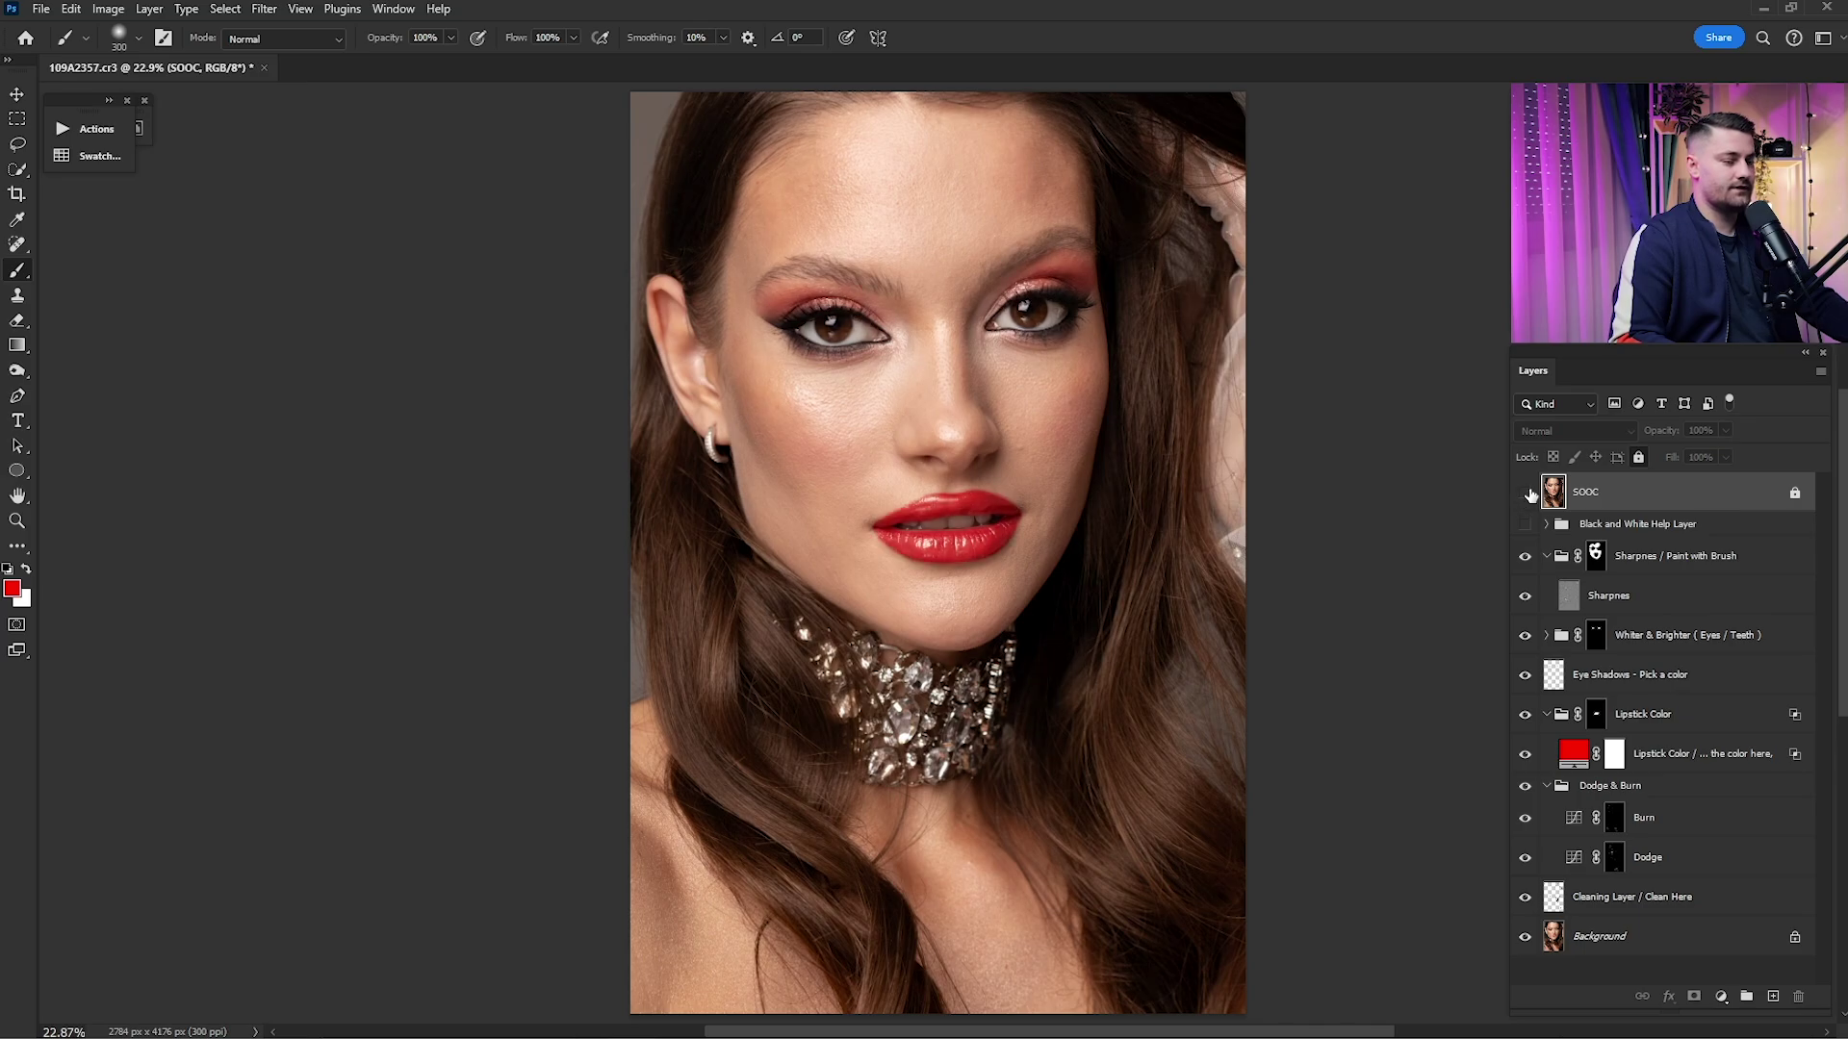
- Merge all layers from Black and White Help Layer down to Background into one layer, leaving SOOC separate
left_click(1655, 524)
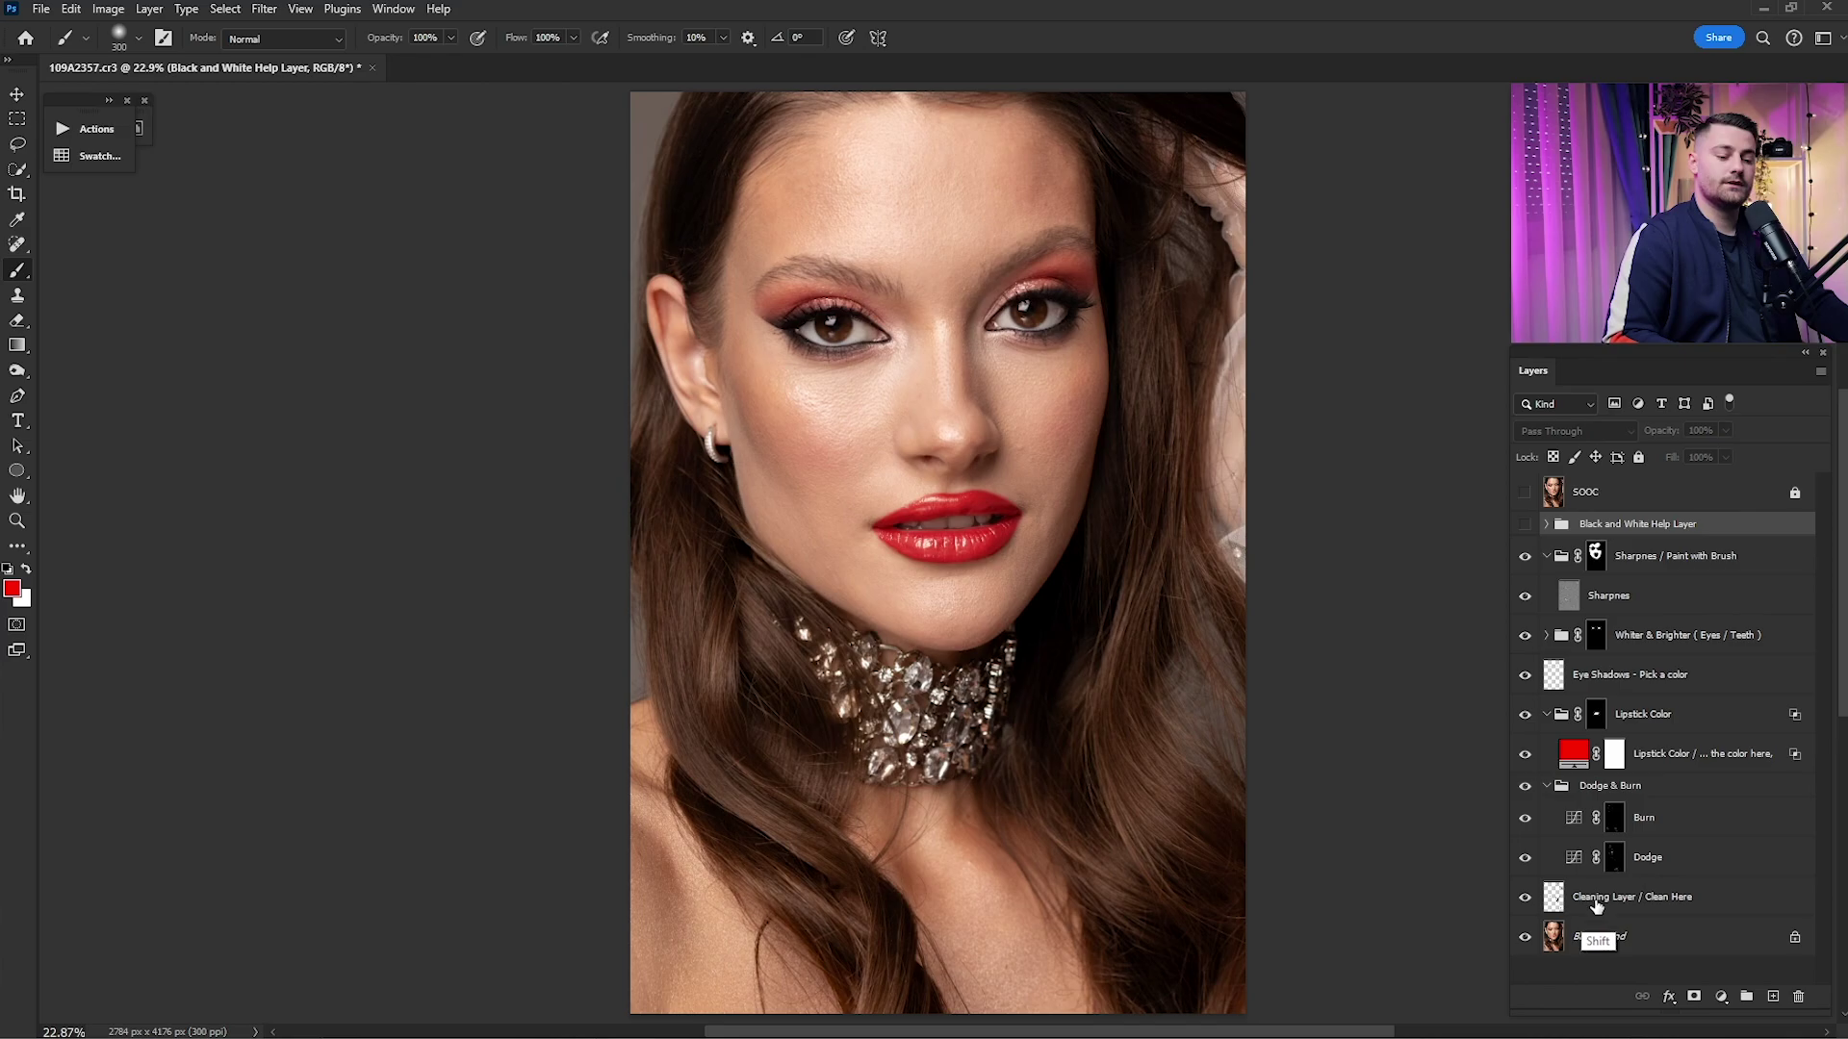
left_click(1600, 938, "shift")
right_click(1643, 660)
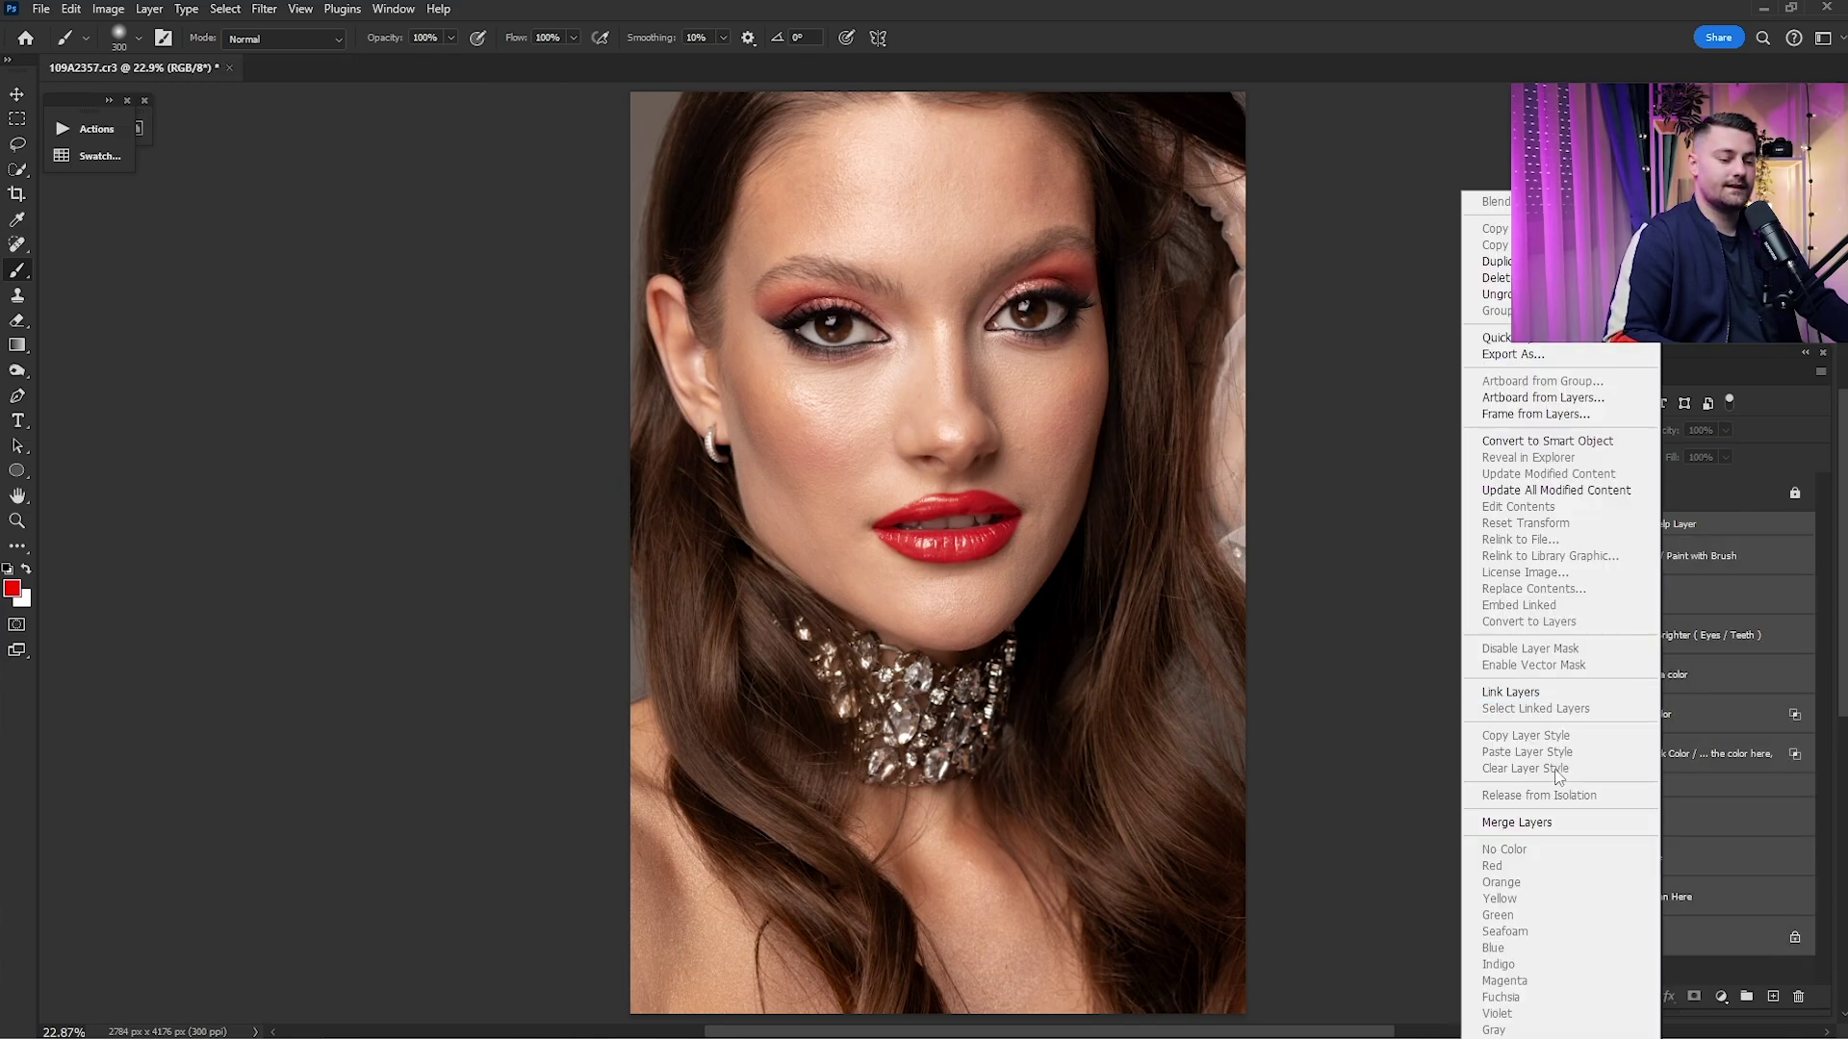
left_click(1528, 820)
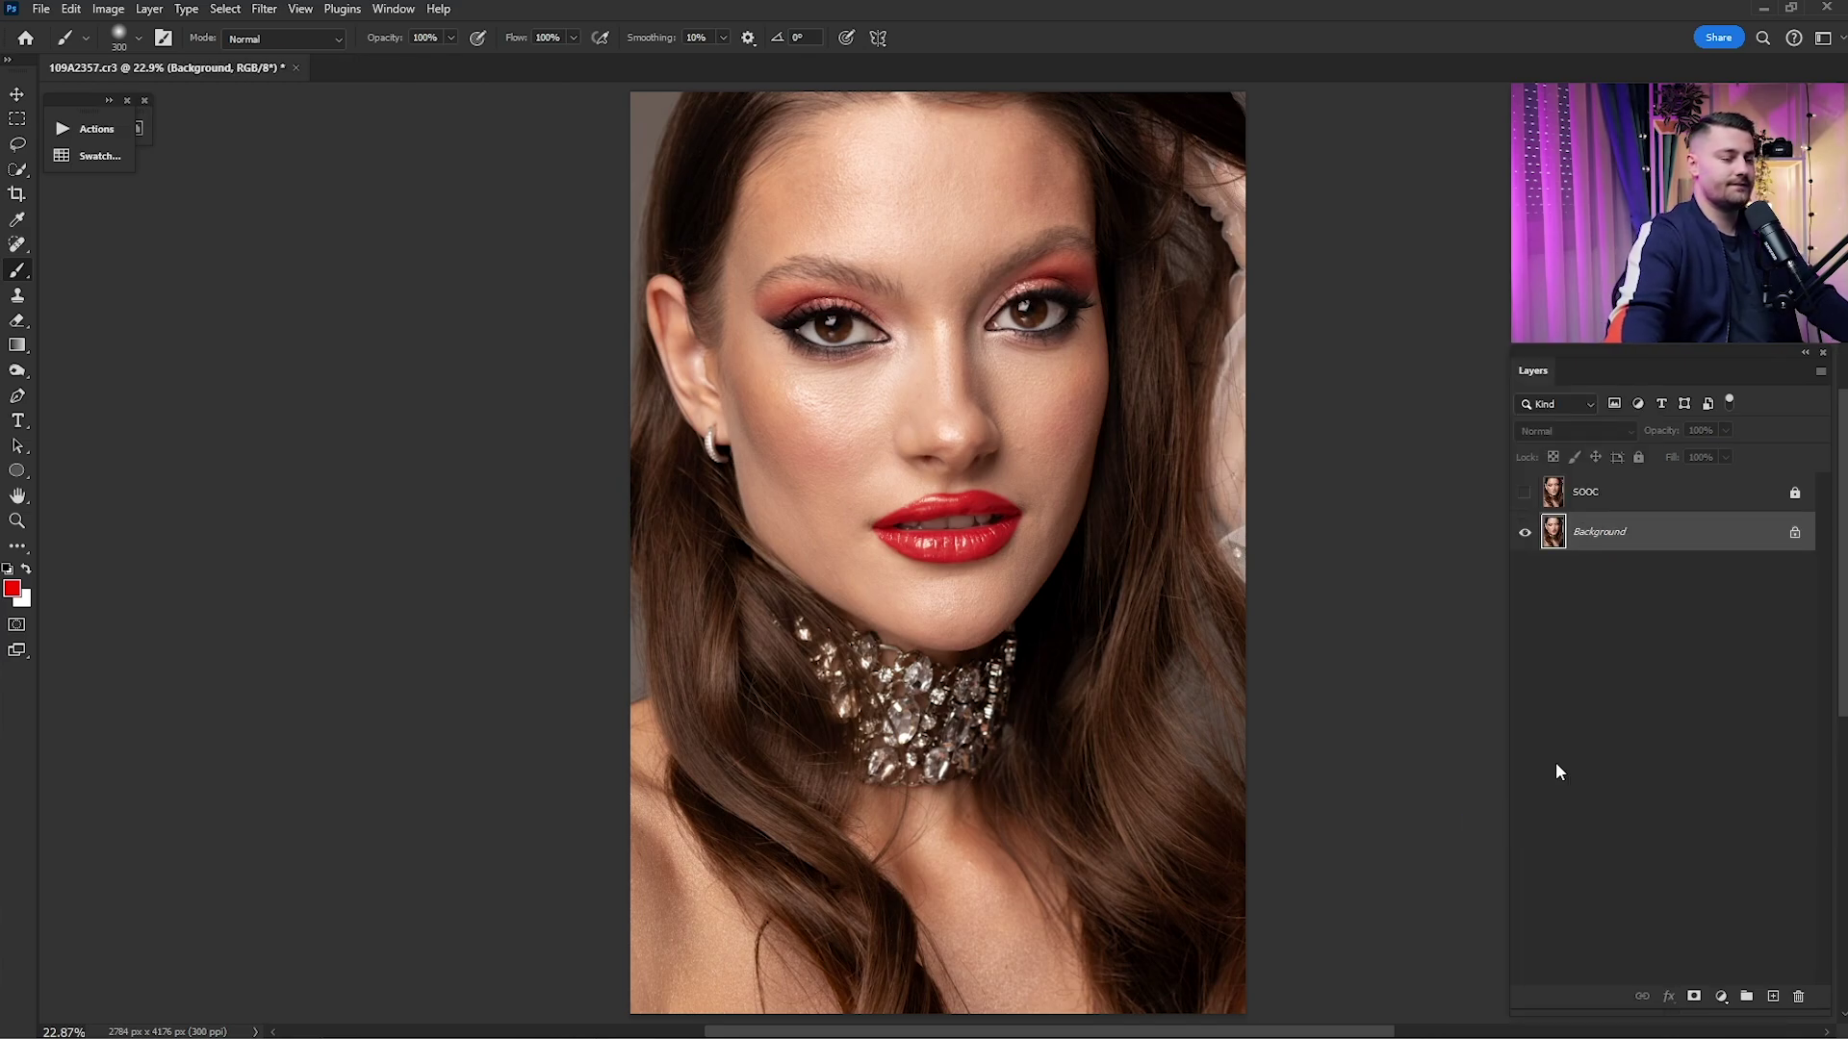
- Run the 2nd Step / FS action from the Retouching Kit / 2024 set and hide the High layer
left_click(96, 128)
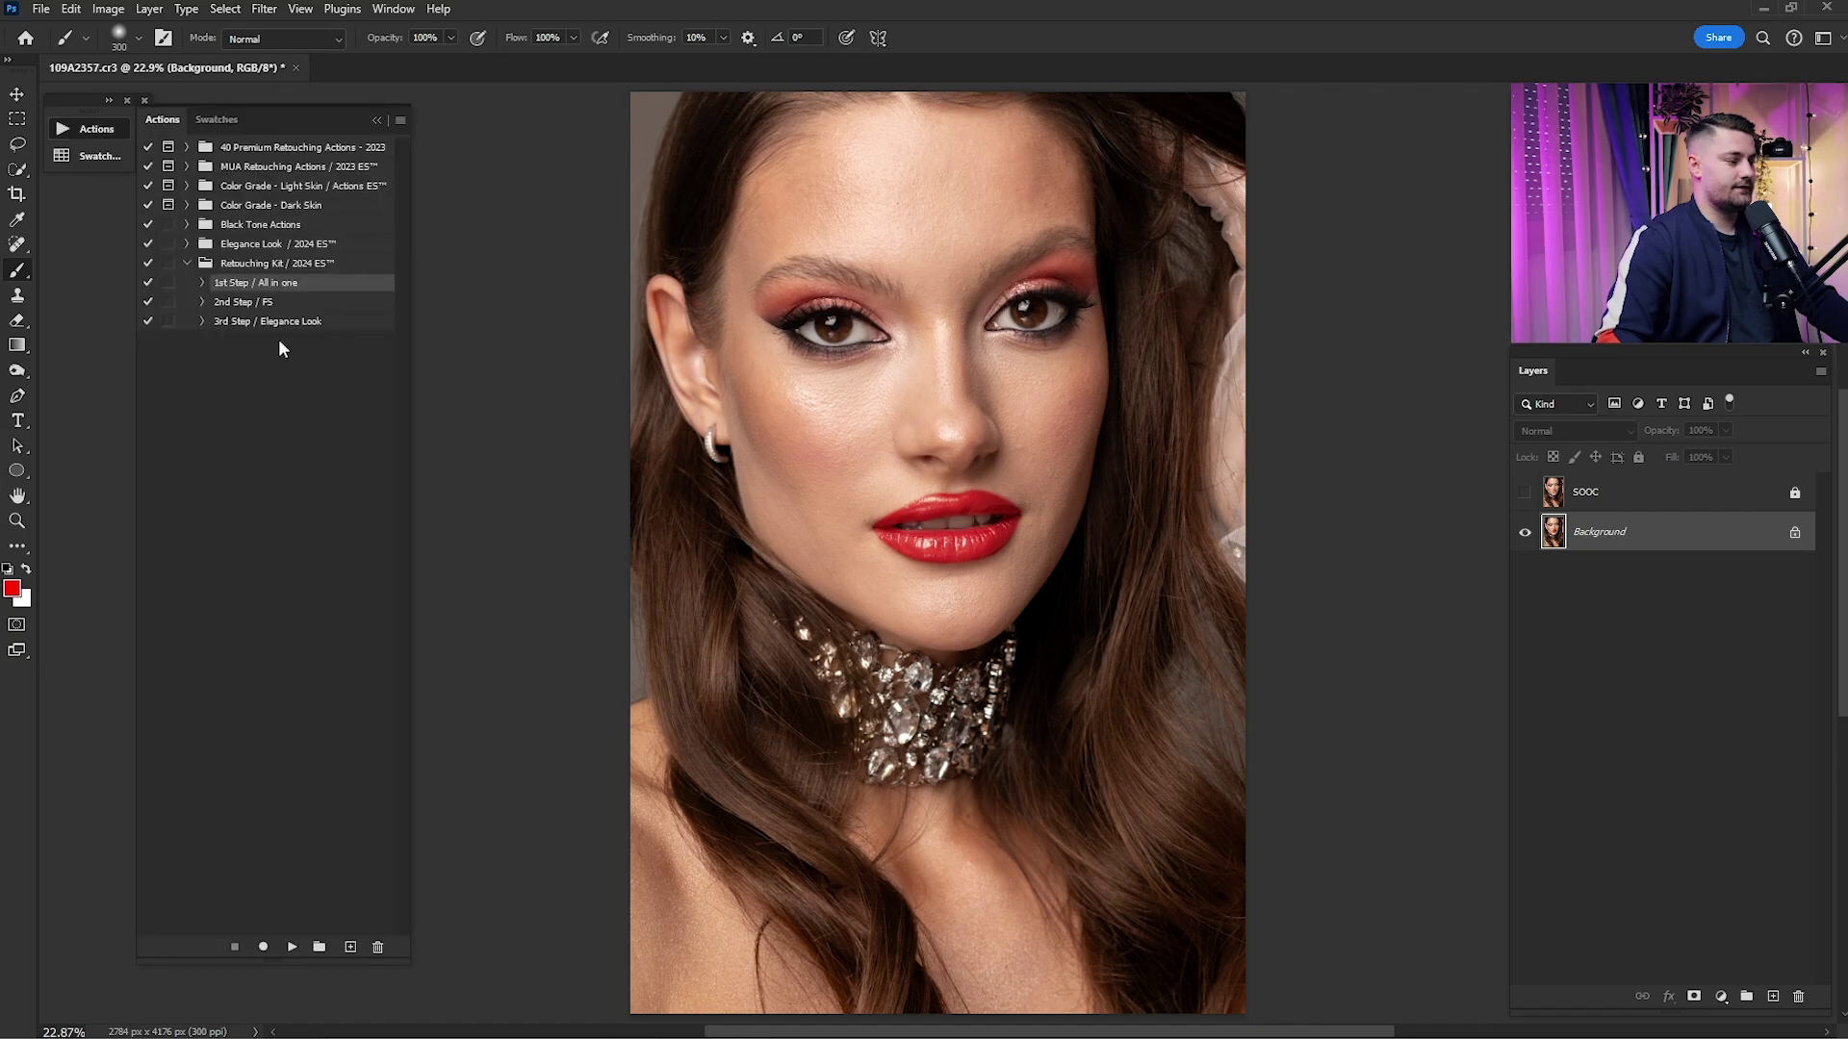
left_click(278, 304)
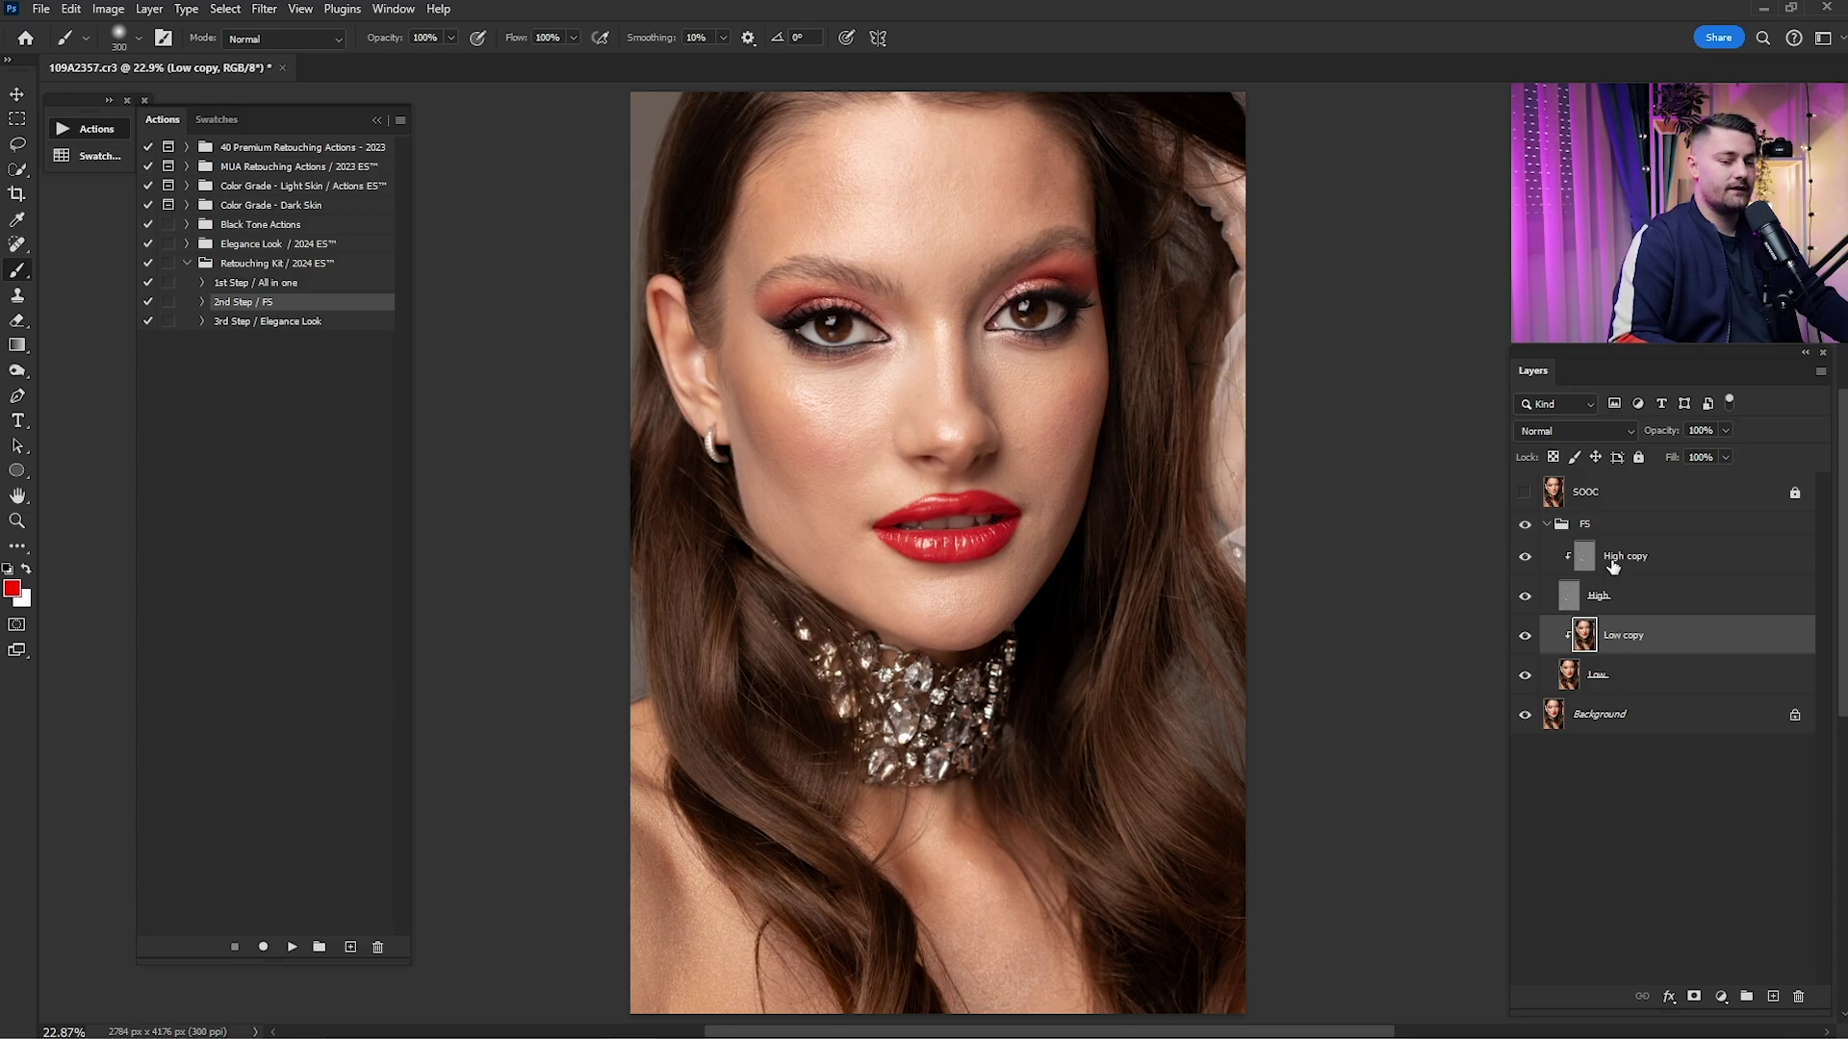
left_click(1524, 597)
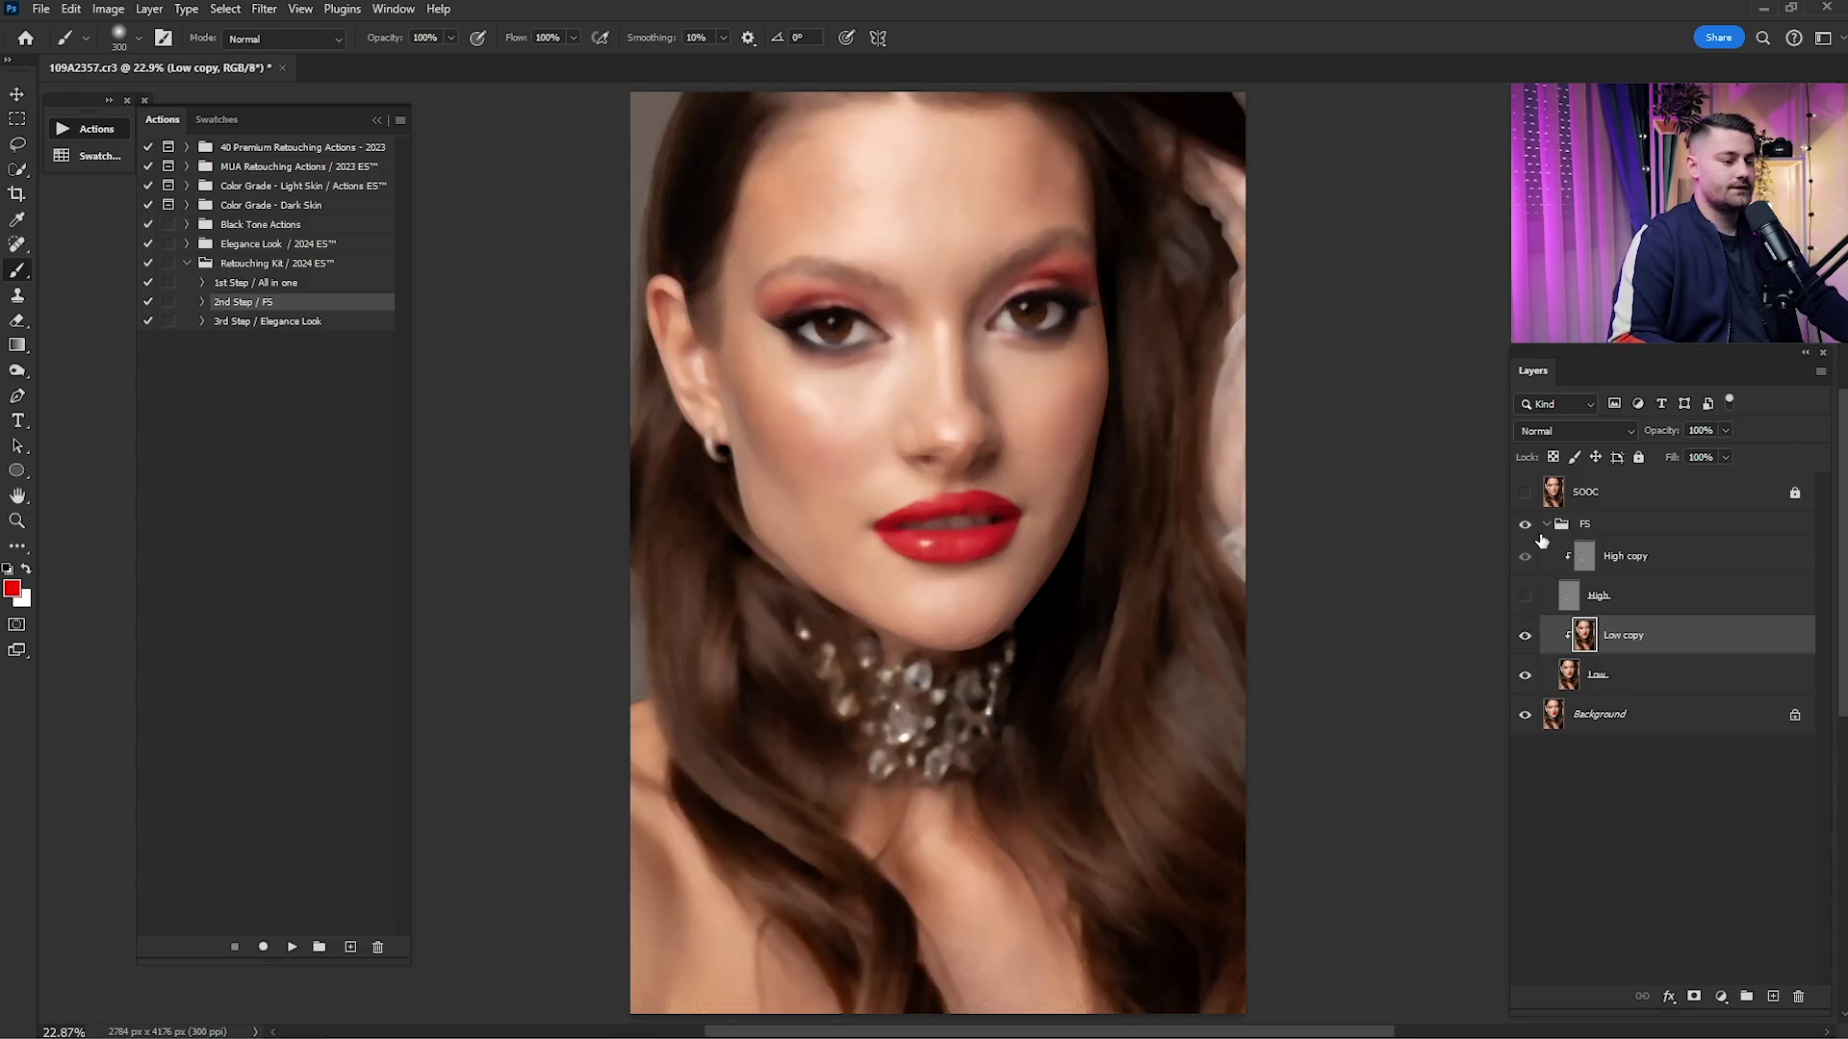
- Switch to the Mixer Brush for the Low copy layer and review its Load and Mix settings
left_click_drag(867, 344, 958, 519)
right_click(23, 275)
left_click(100, 289)
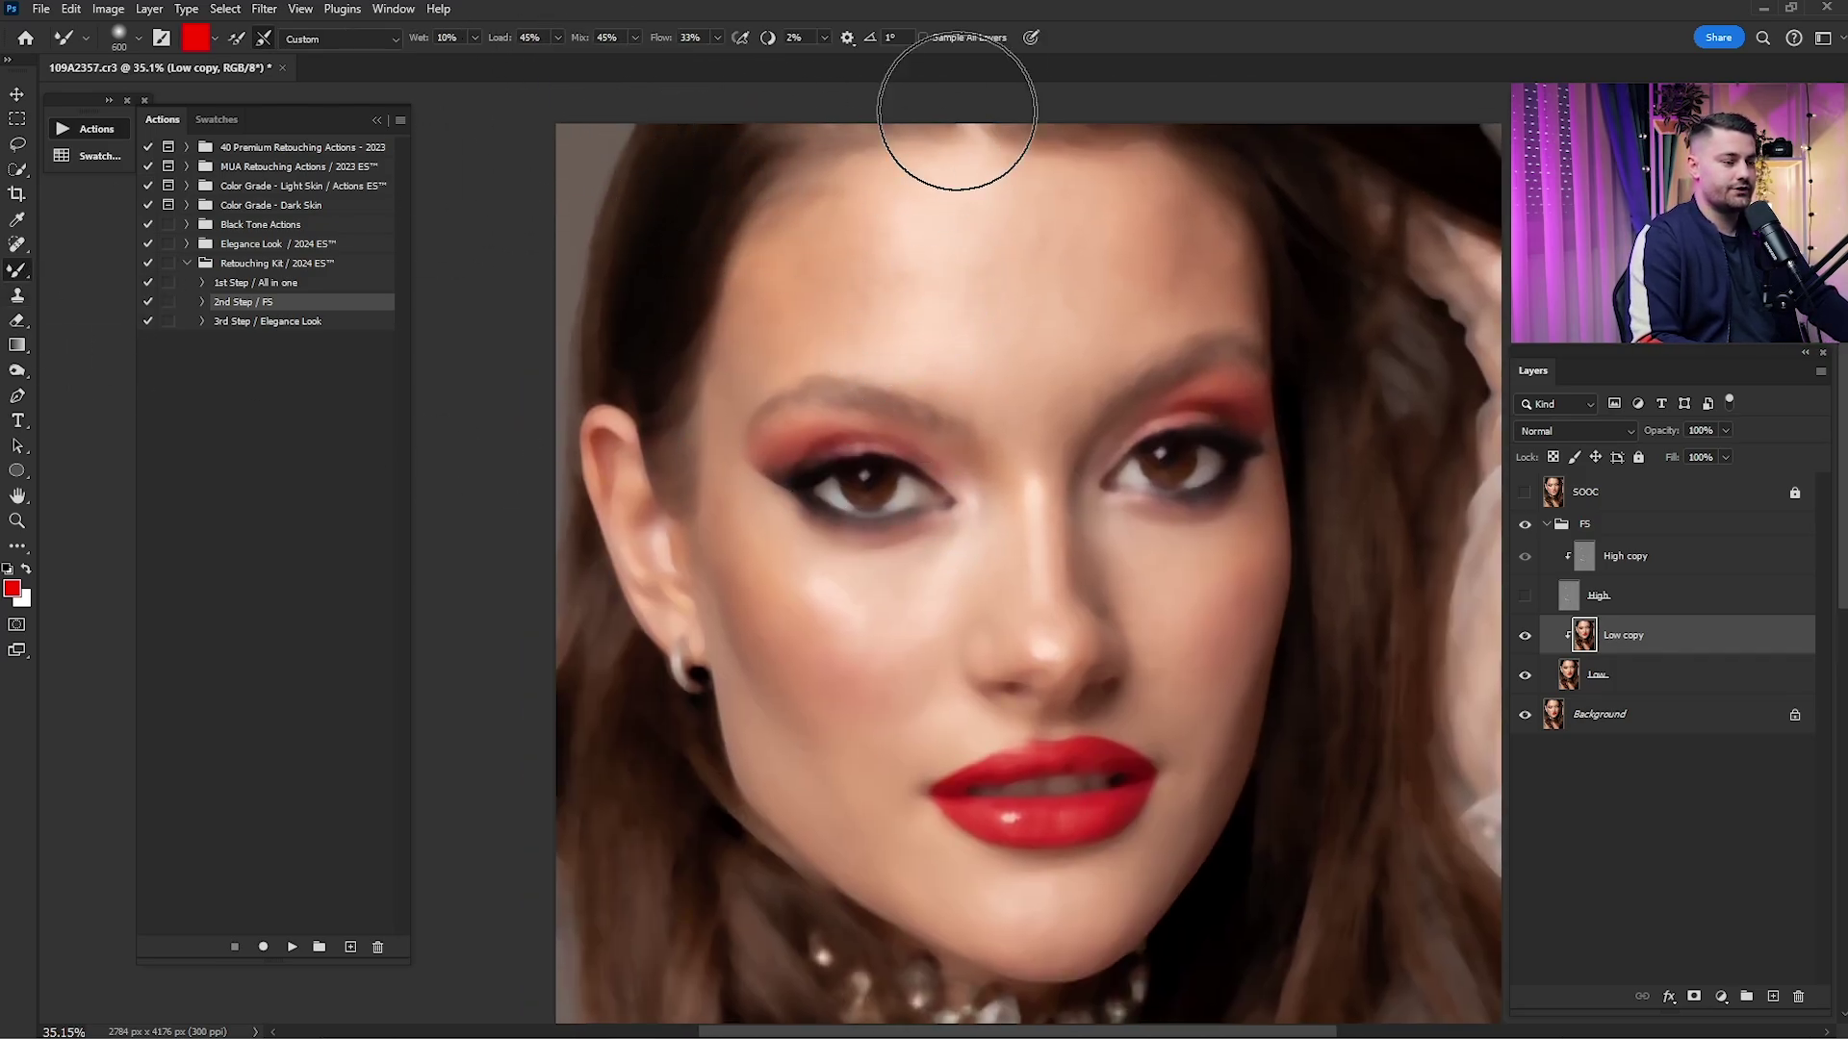
left_click(532, 38)
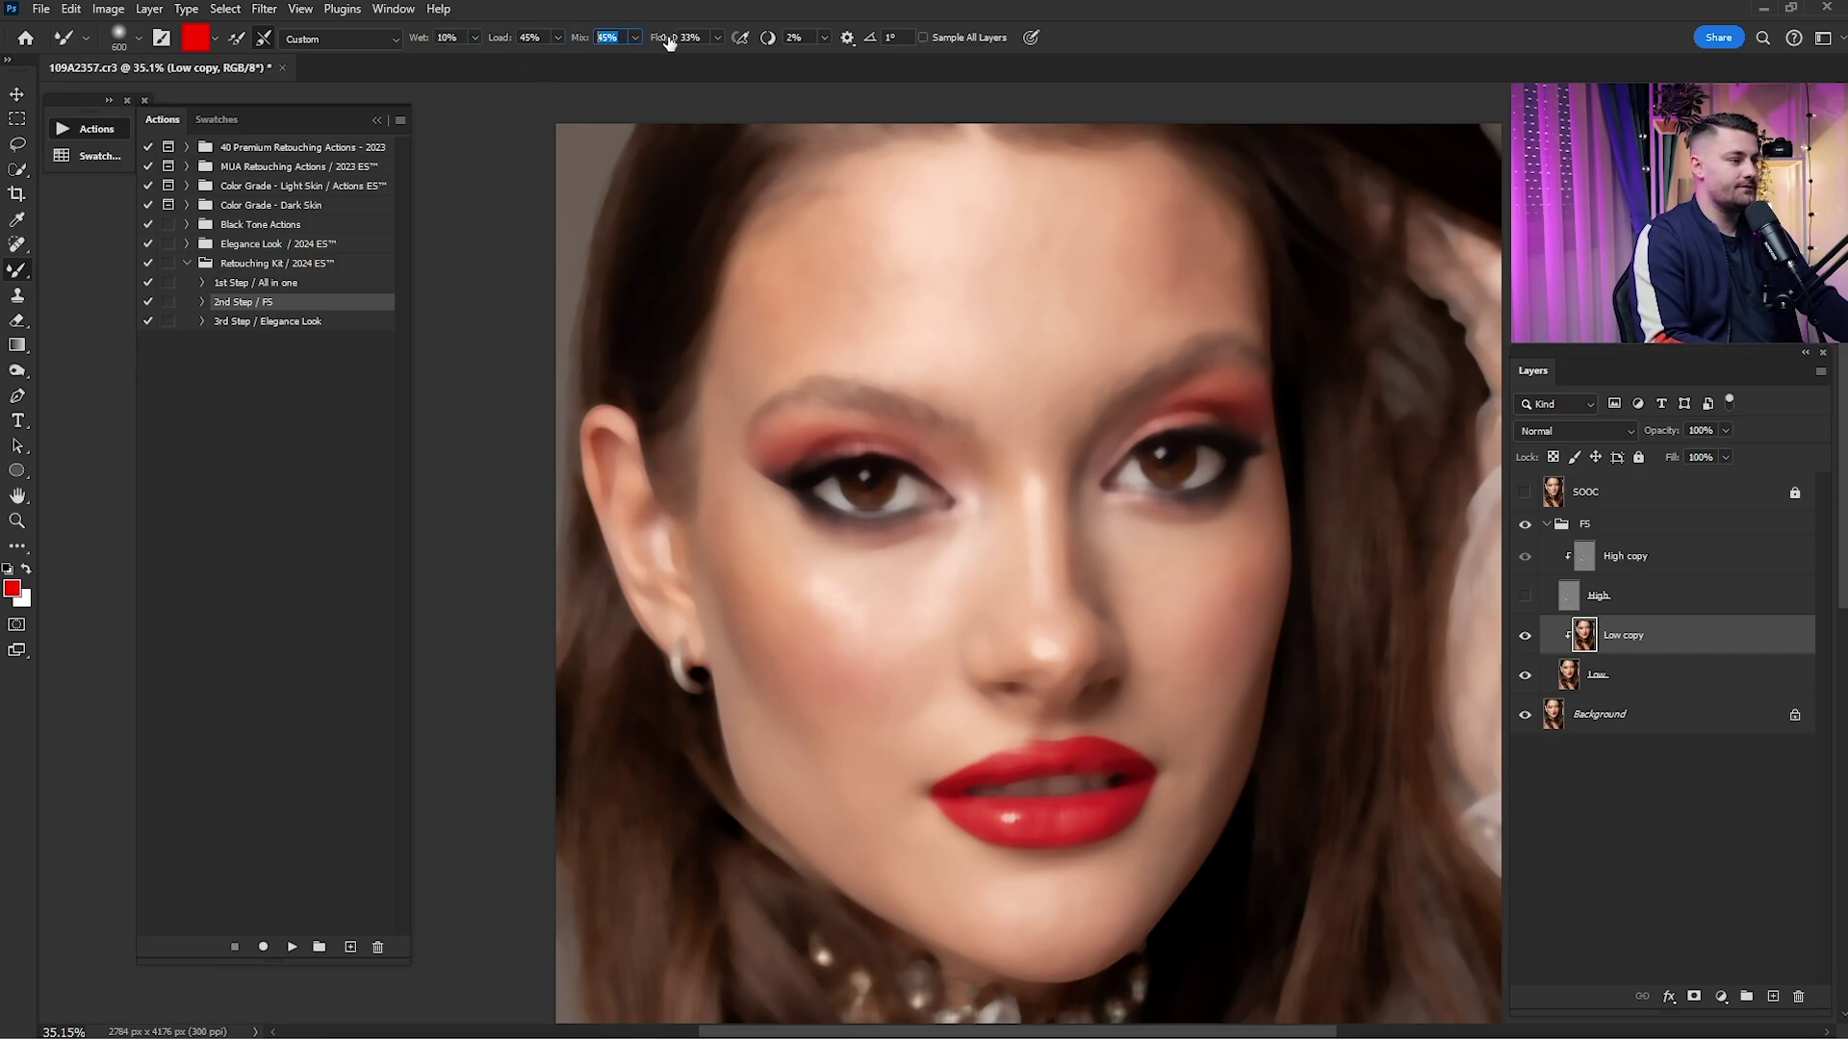
key("Return")
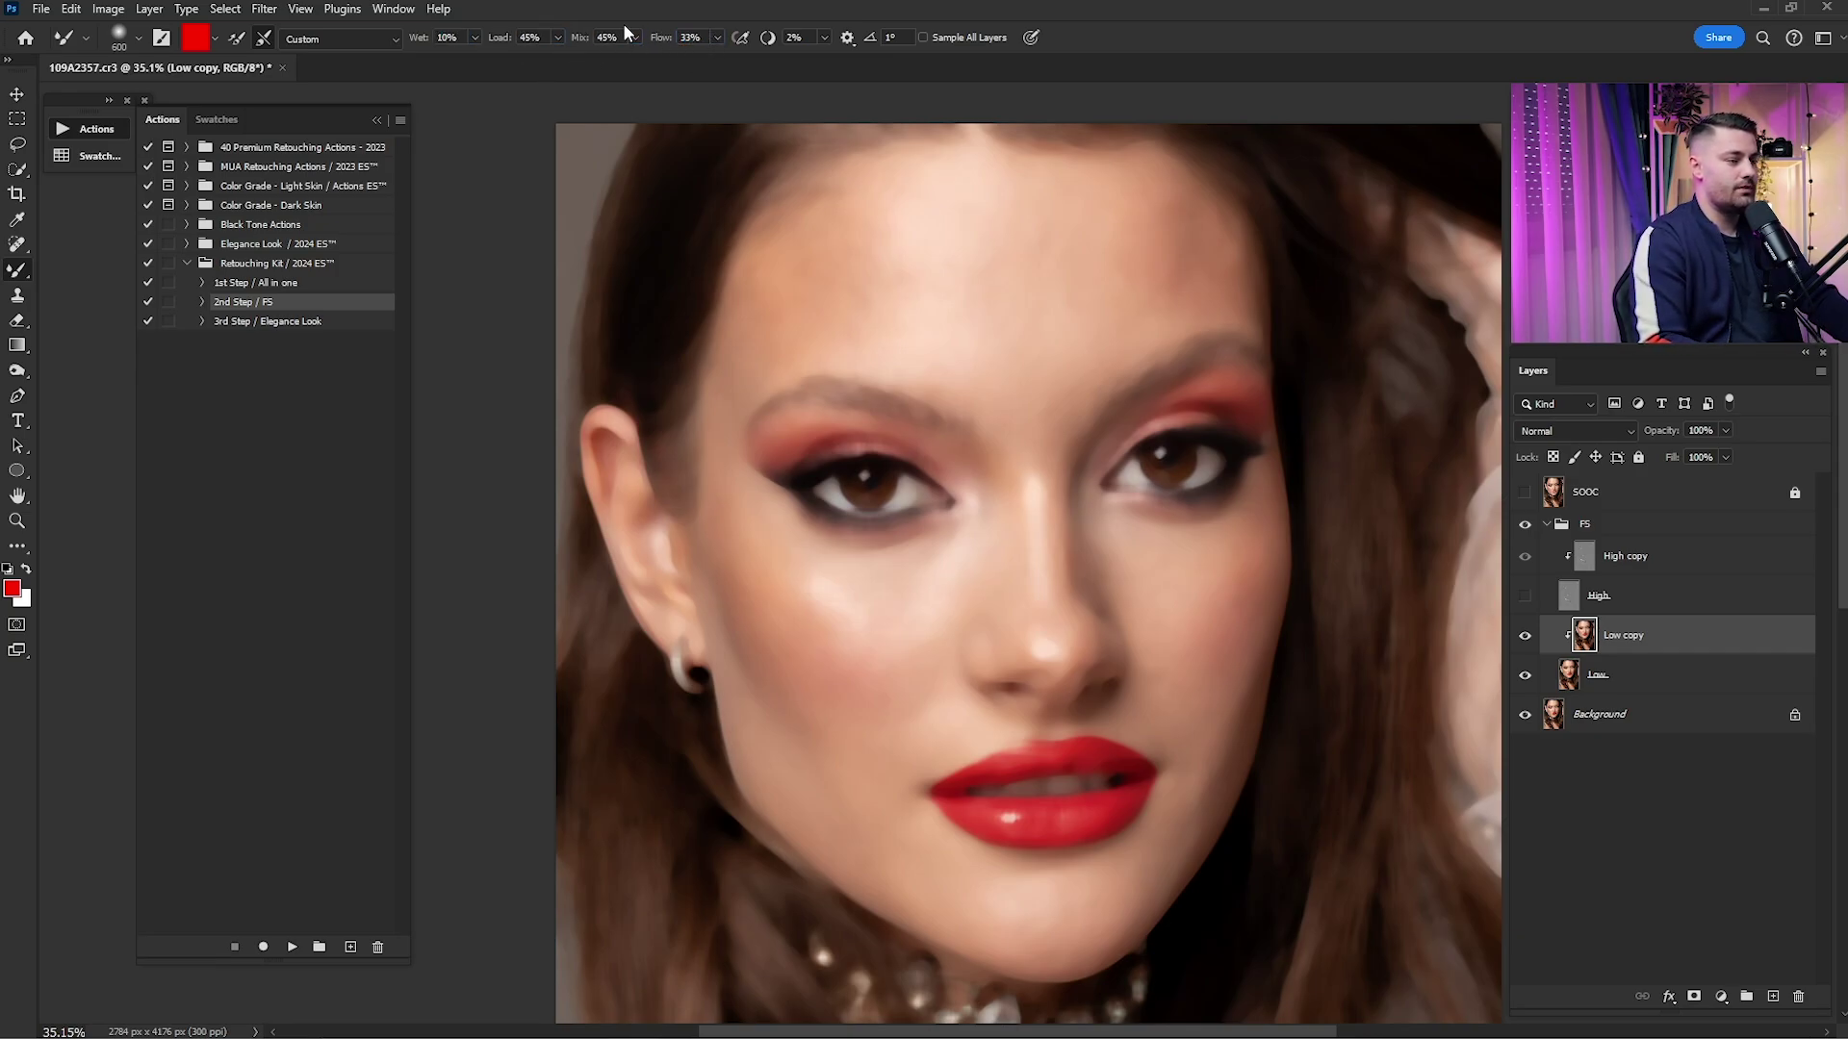
- Discard the red test stroke and blend the forehead's skin tones on Low copy with a Mixer Brush of size 500
left_click_drag(866, 286, 891, 223)
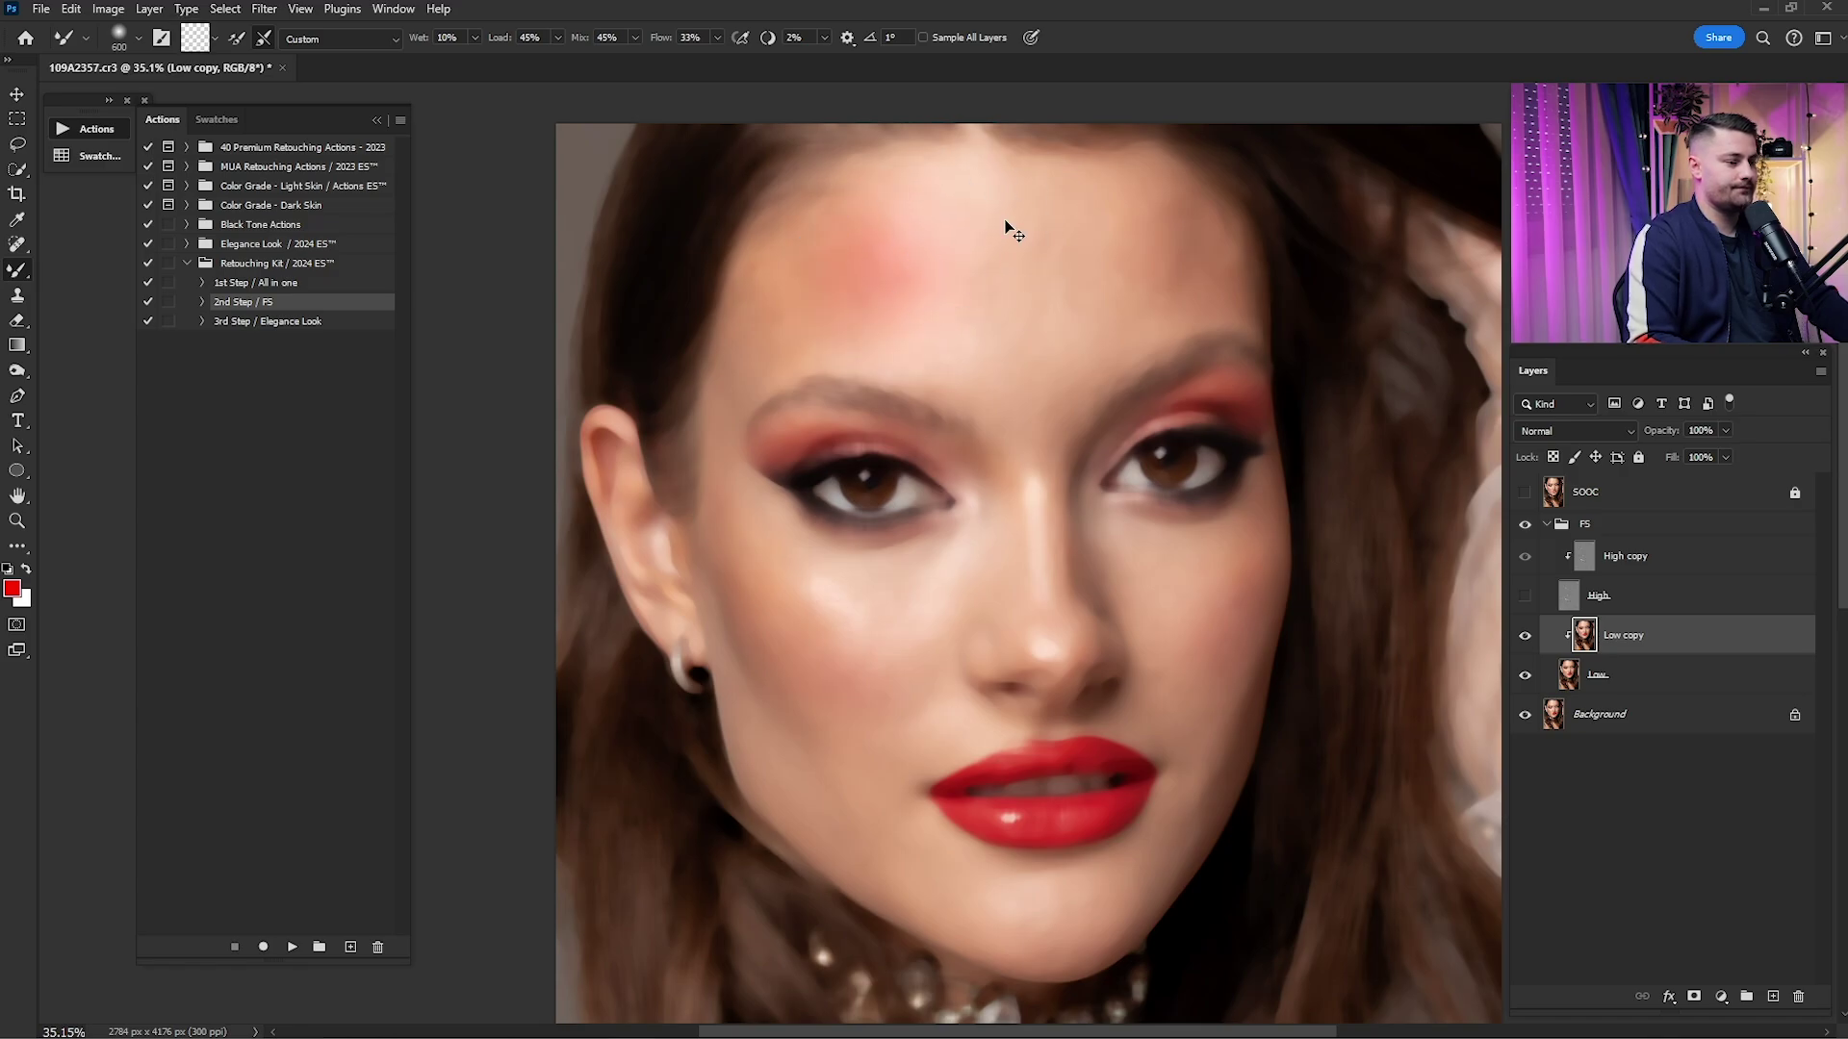
key("ctrl+z")
key("[")
key("[")
key("bracketright")
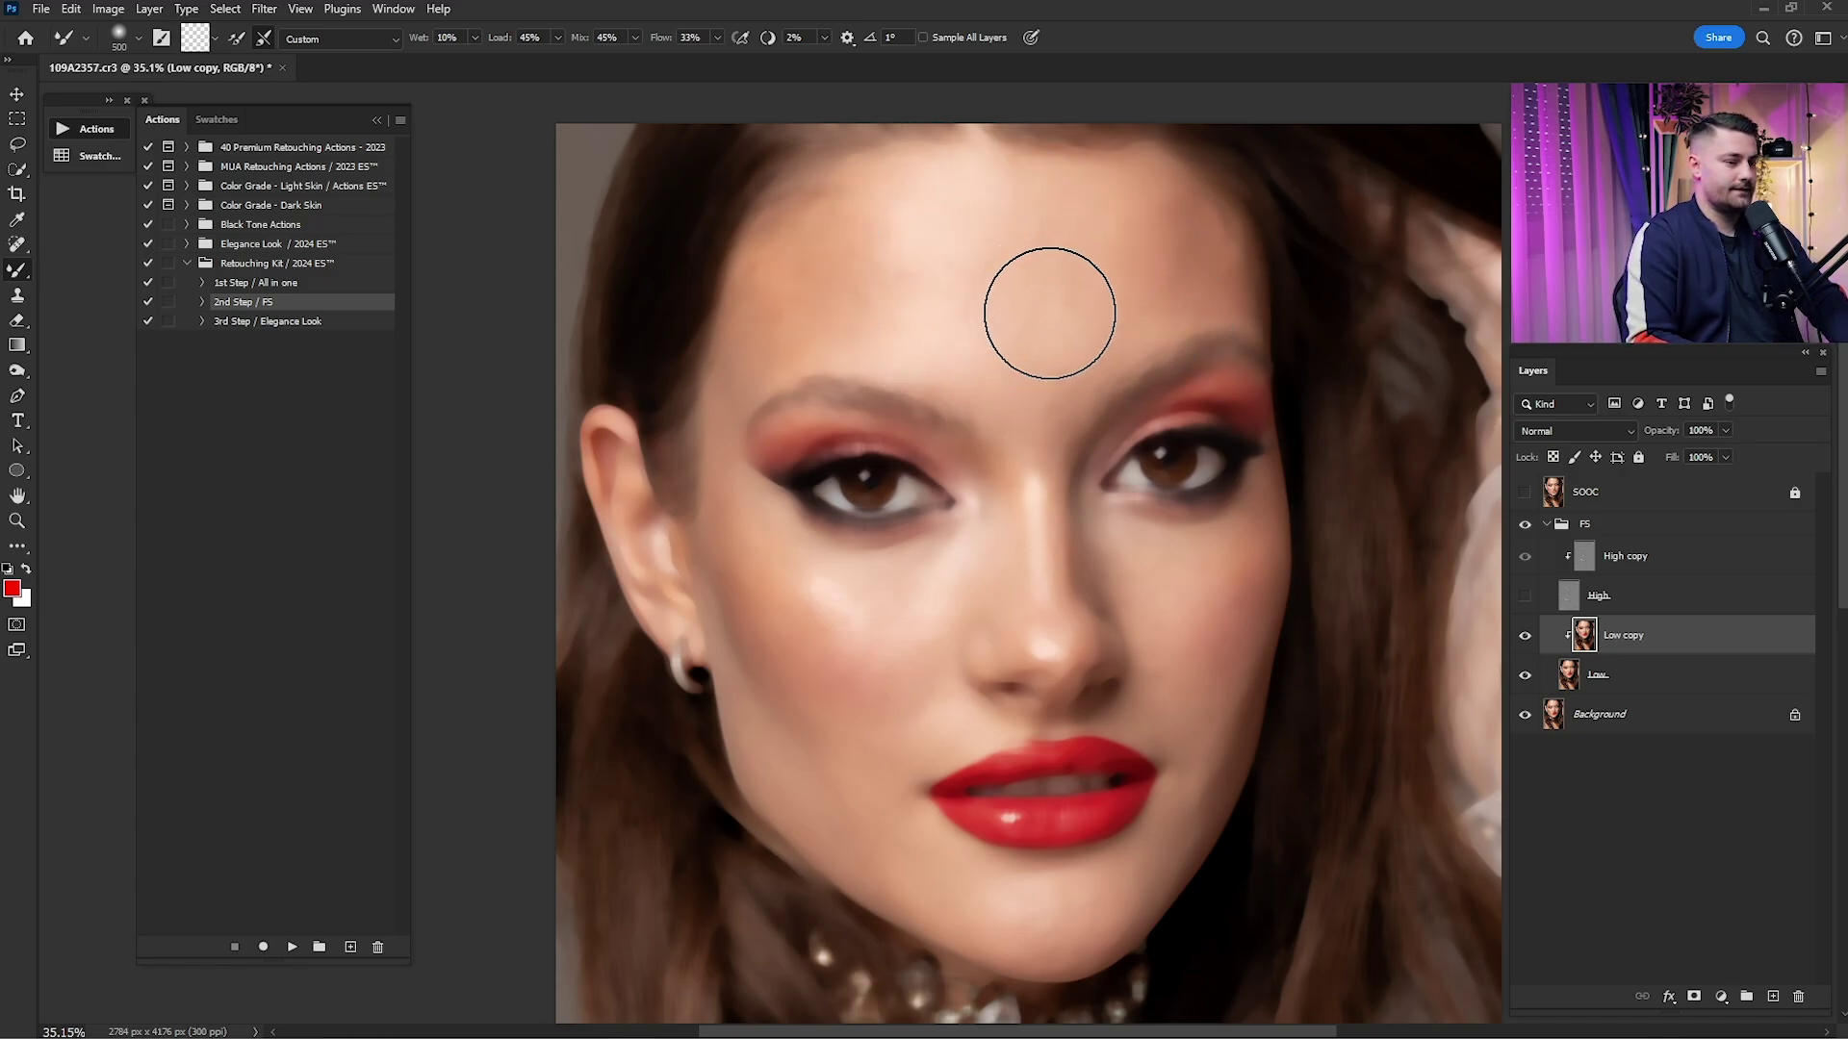
- Blend the cheek, jaw and chin tones on Low copy, reducing the Mixer Brush size to 400, 300 and 200
key("bracketleft")
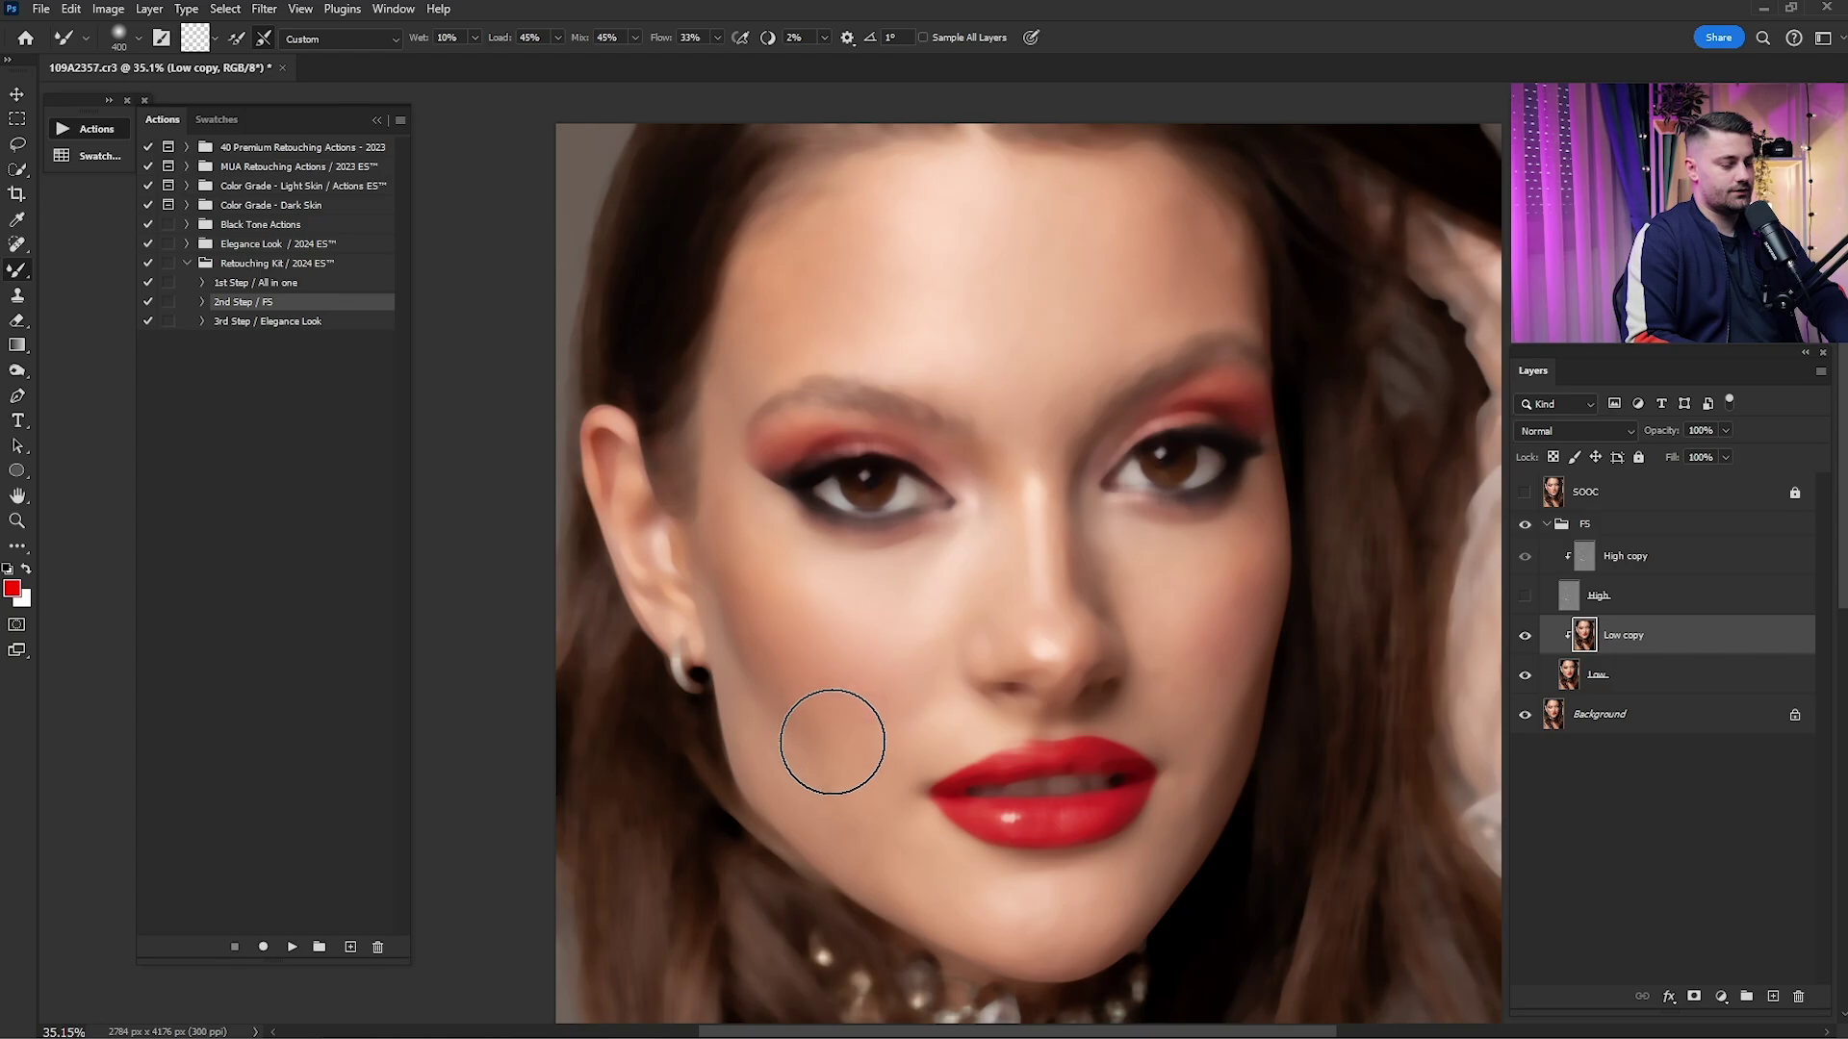
key("bracketleft")
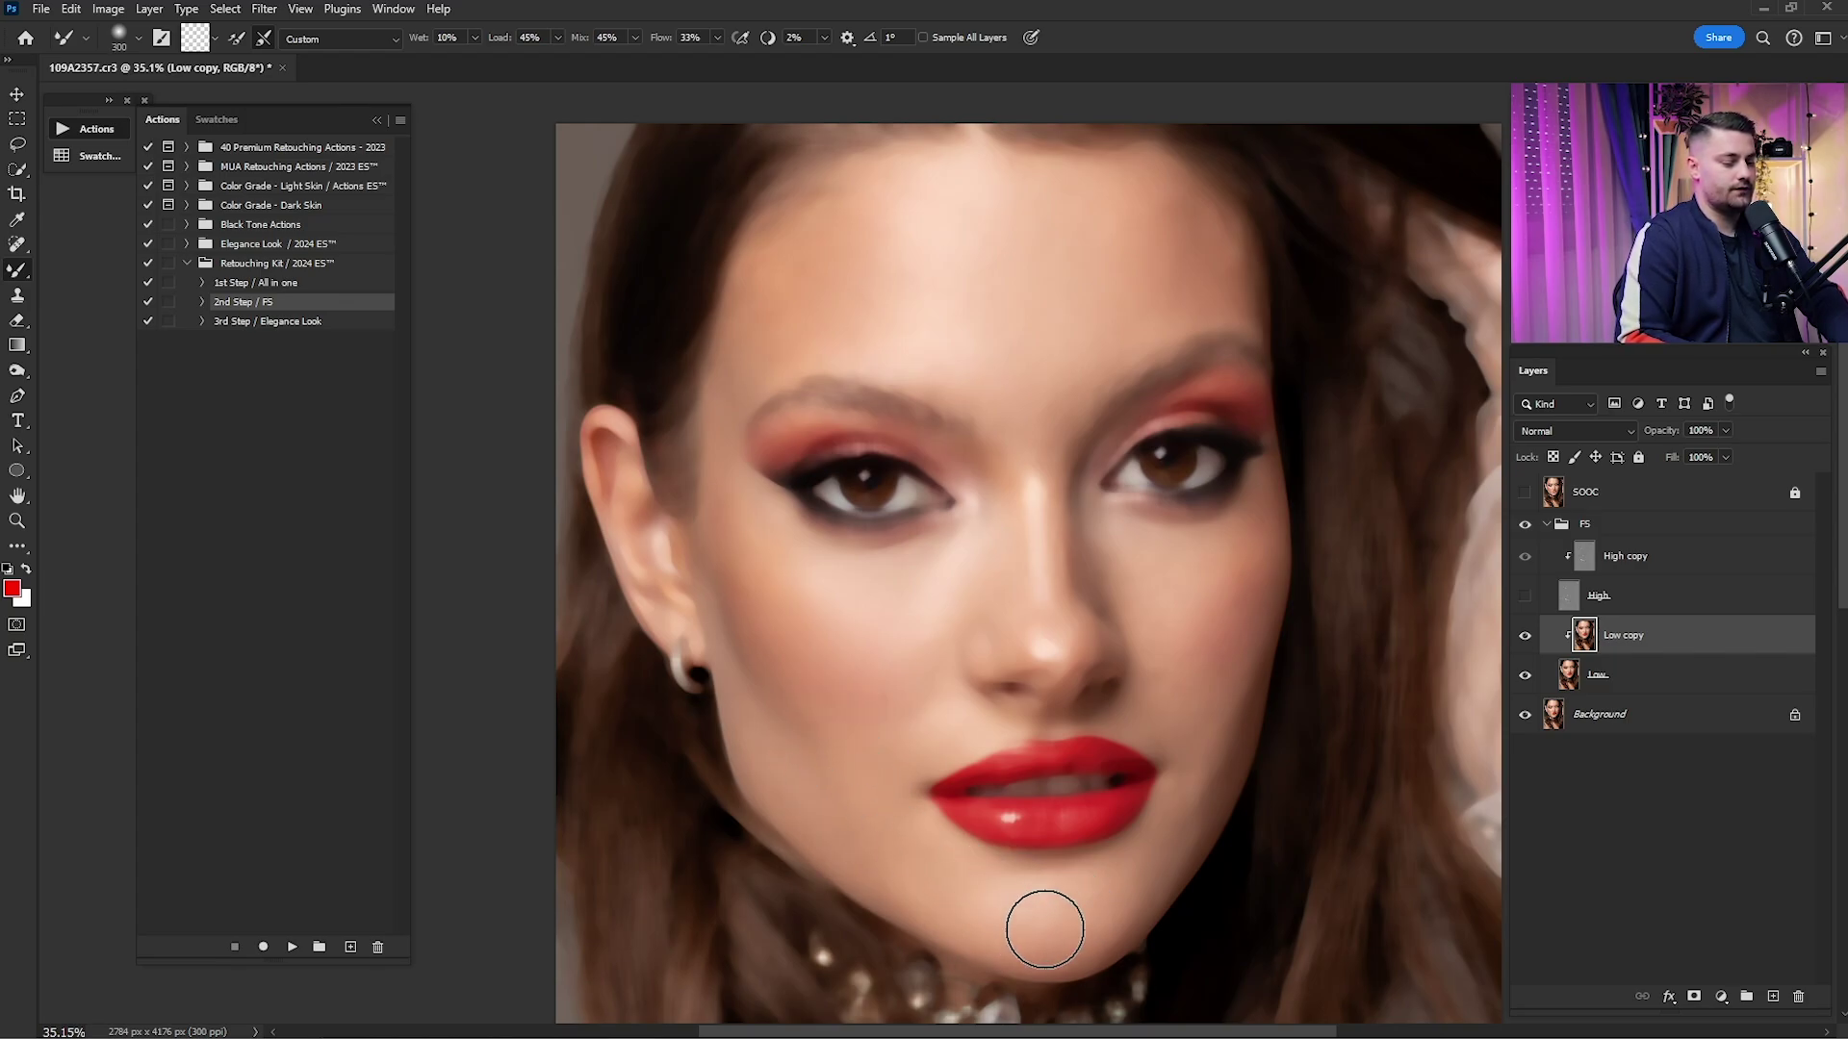
key("bracketleft")
key("bracketleft")
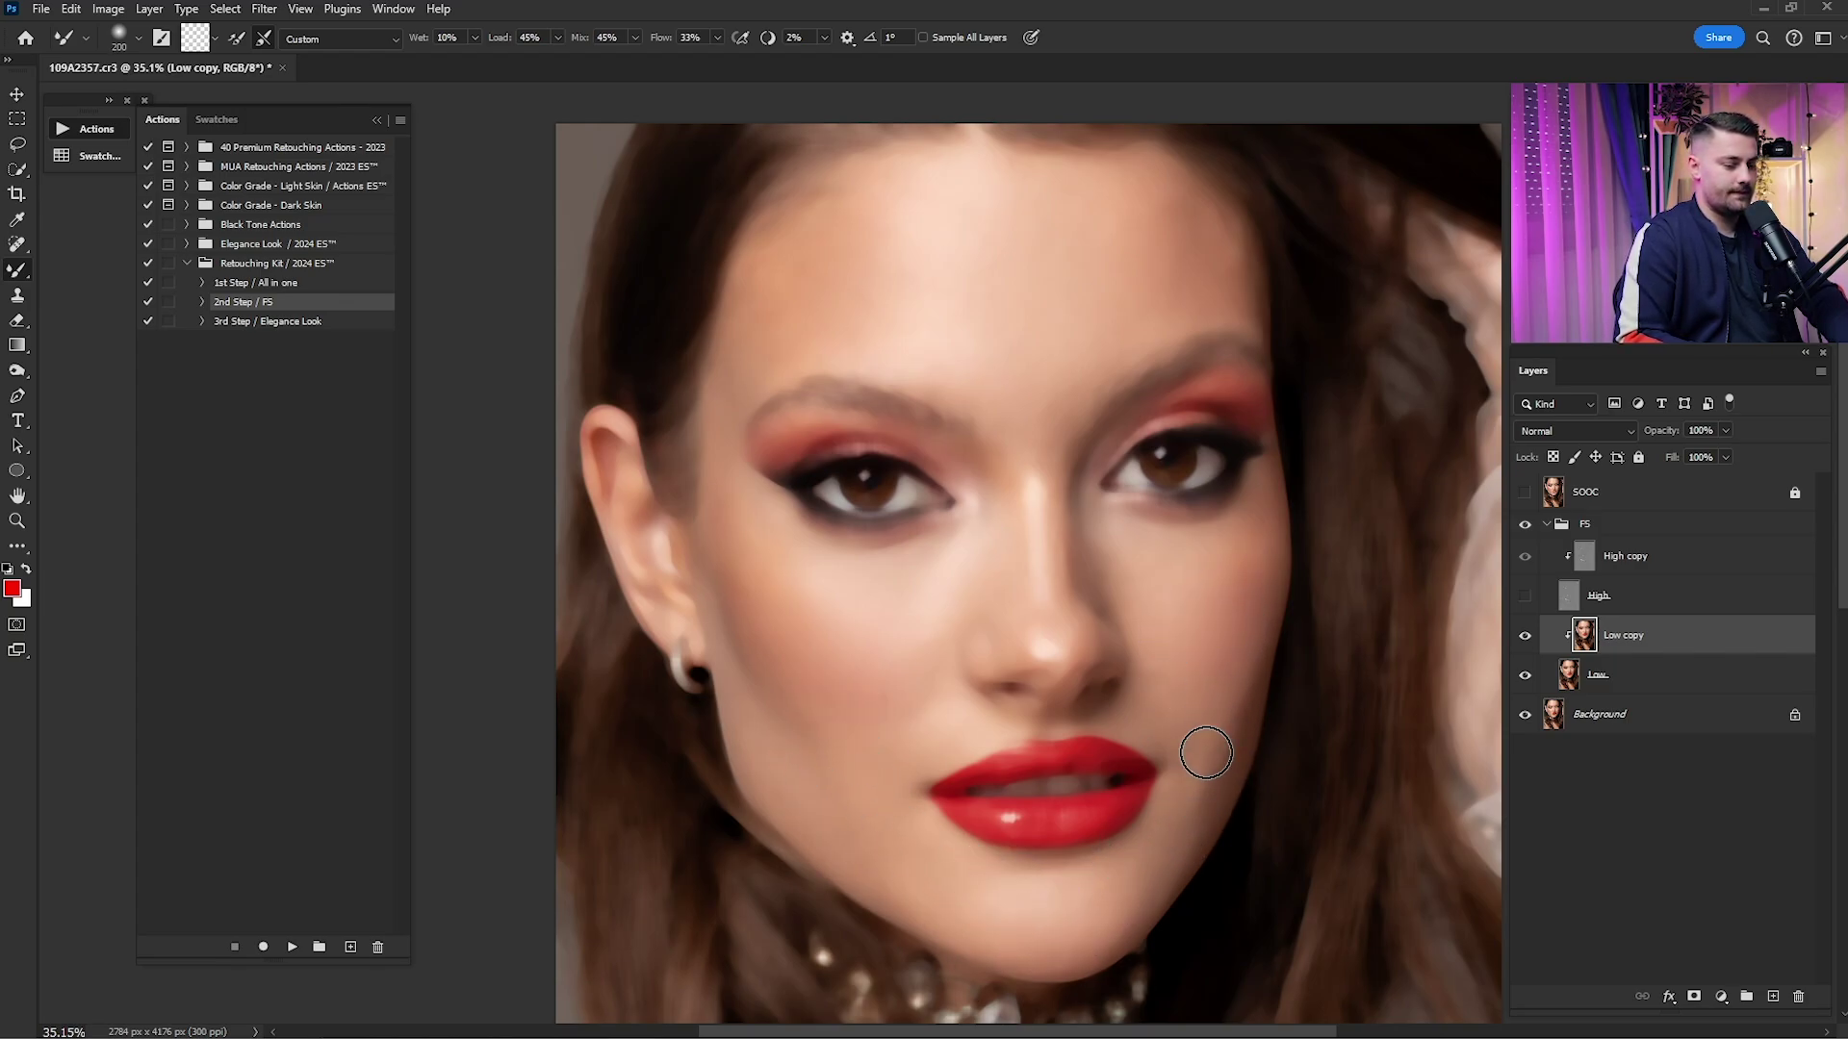
- Smooth the tones beside the mouth corner and along the forehead edge with a Mixer Brush of size 250
key("bracketright")
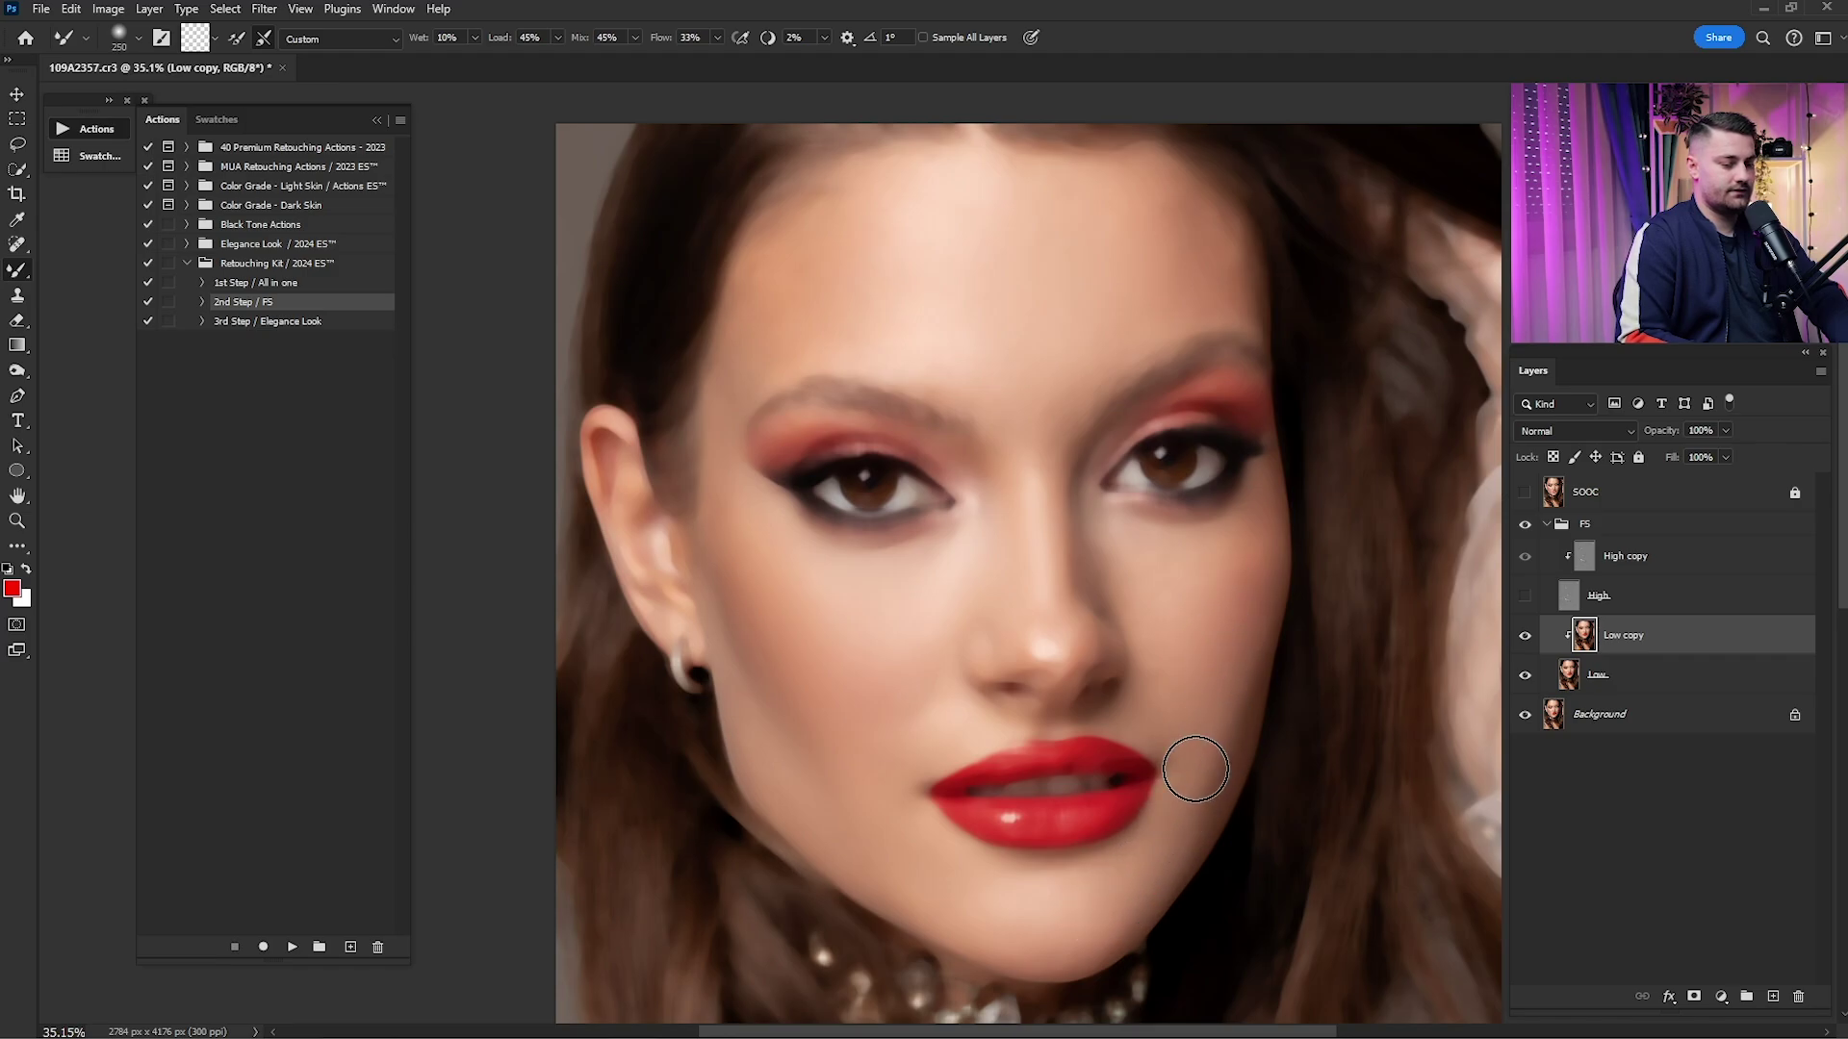
key("bracketright")
key("bracketleft")
key("bracketleft")
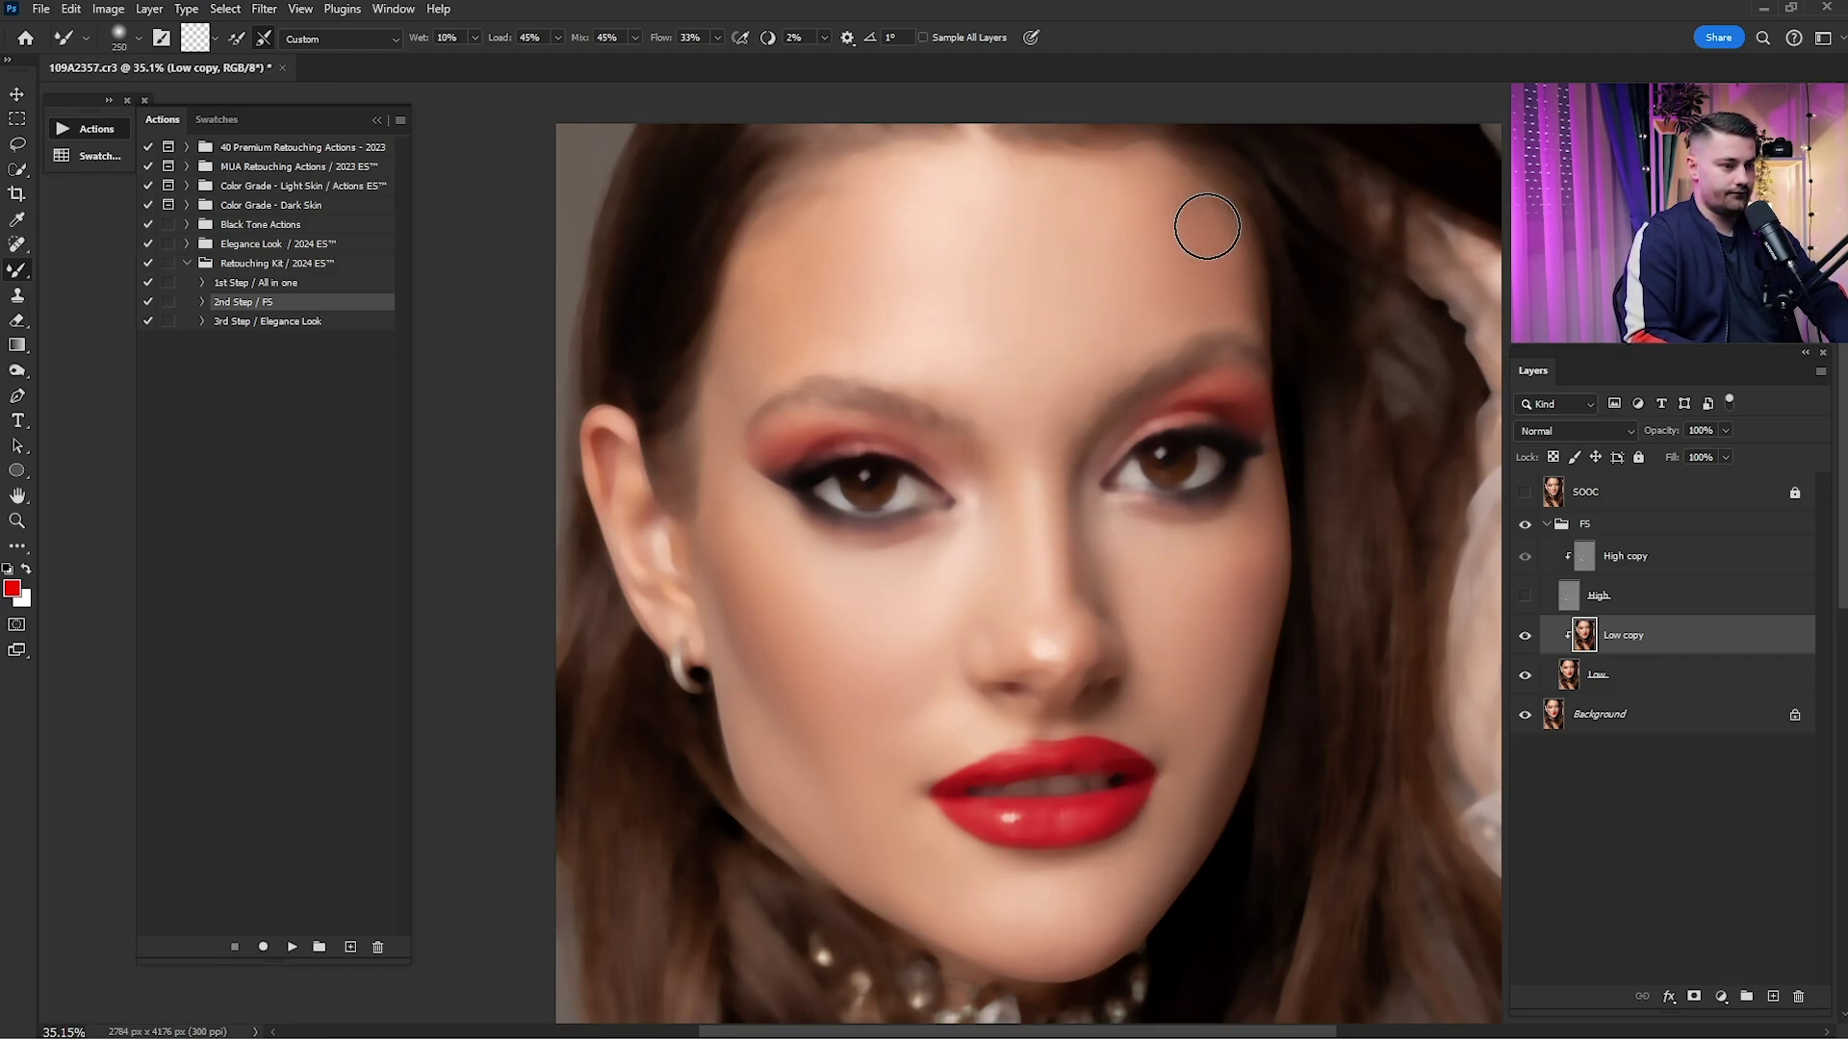
- Show the High layer again and compare the whole portrait with and without the Low copy layer
left_click(1525, 597)
key("ctrl+0")
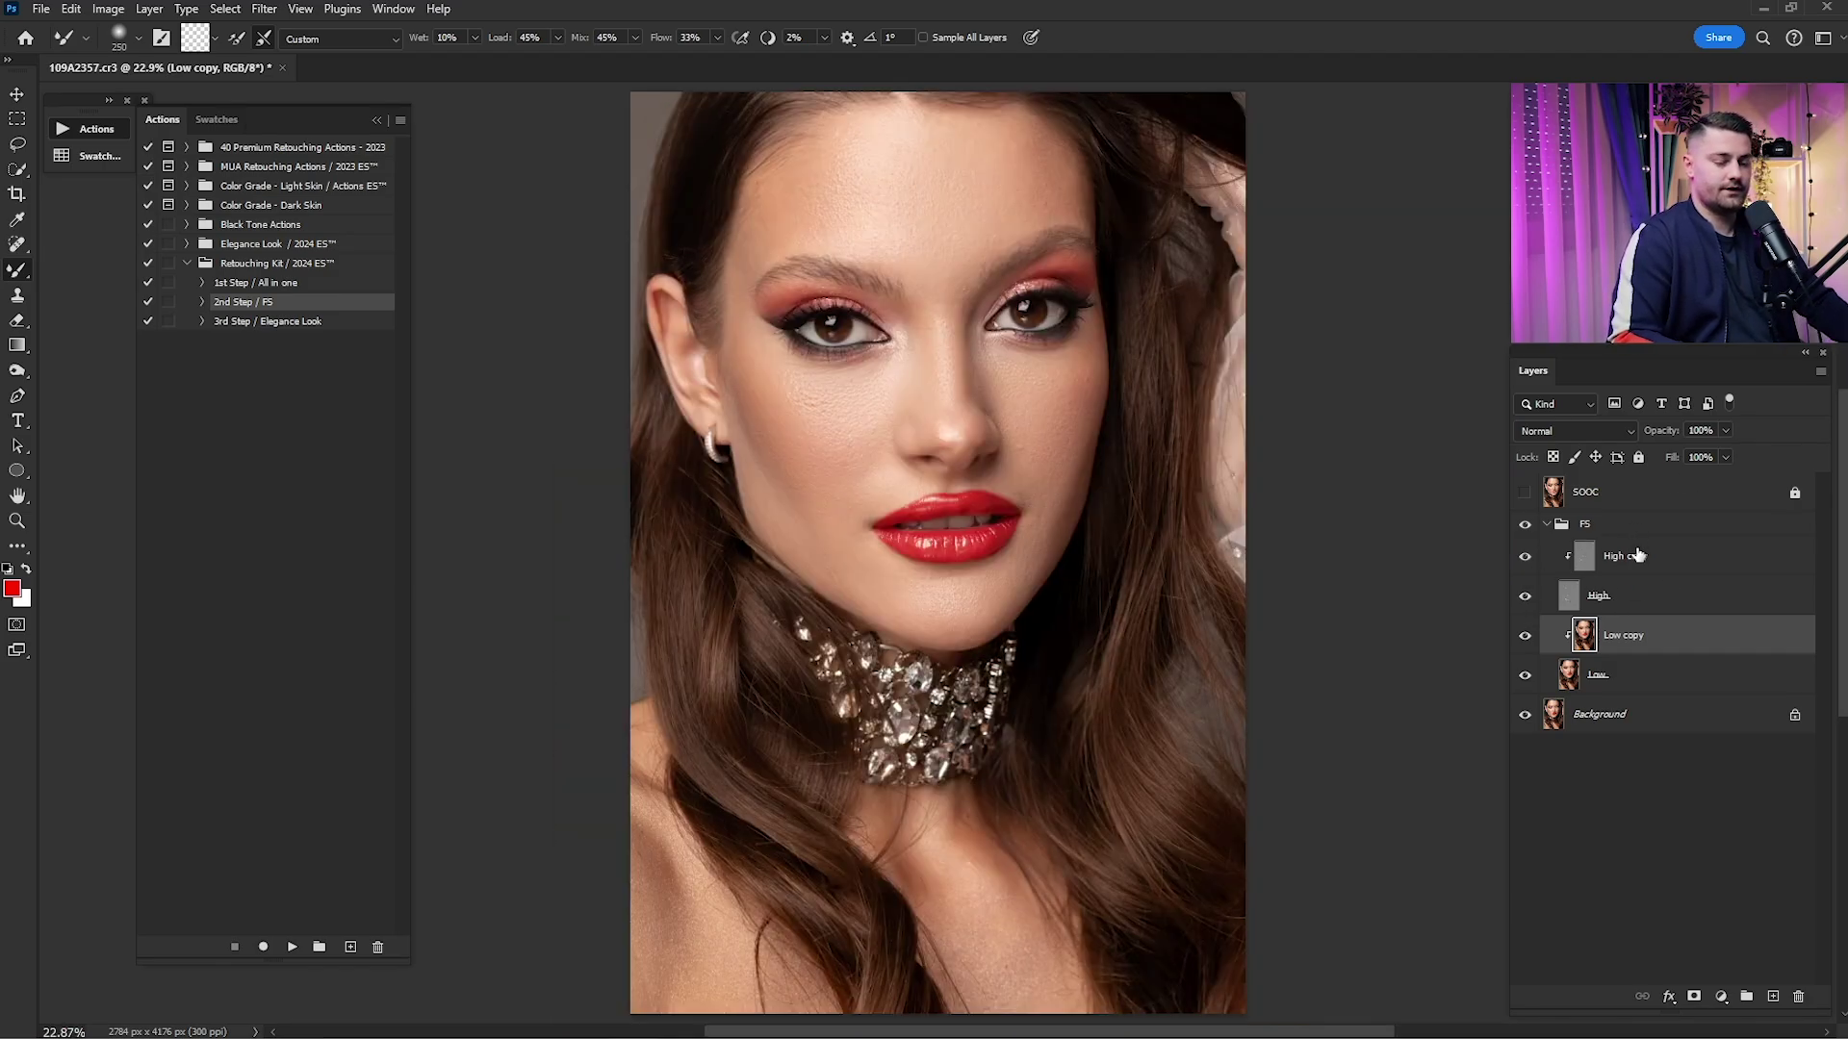
left_click(1526, 637)
left_click(1525, 637)
left_click(1526, 638)
left_click(1527, 639)
left_click(1528, 638)
left_click(1529, 635)
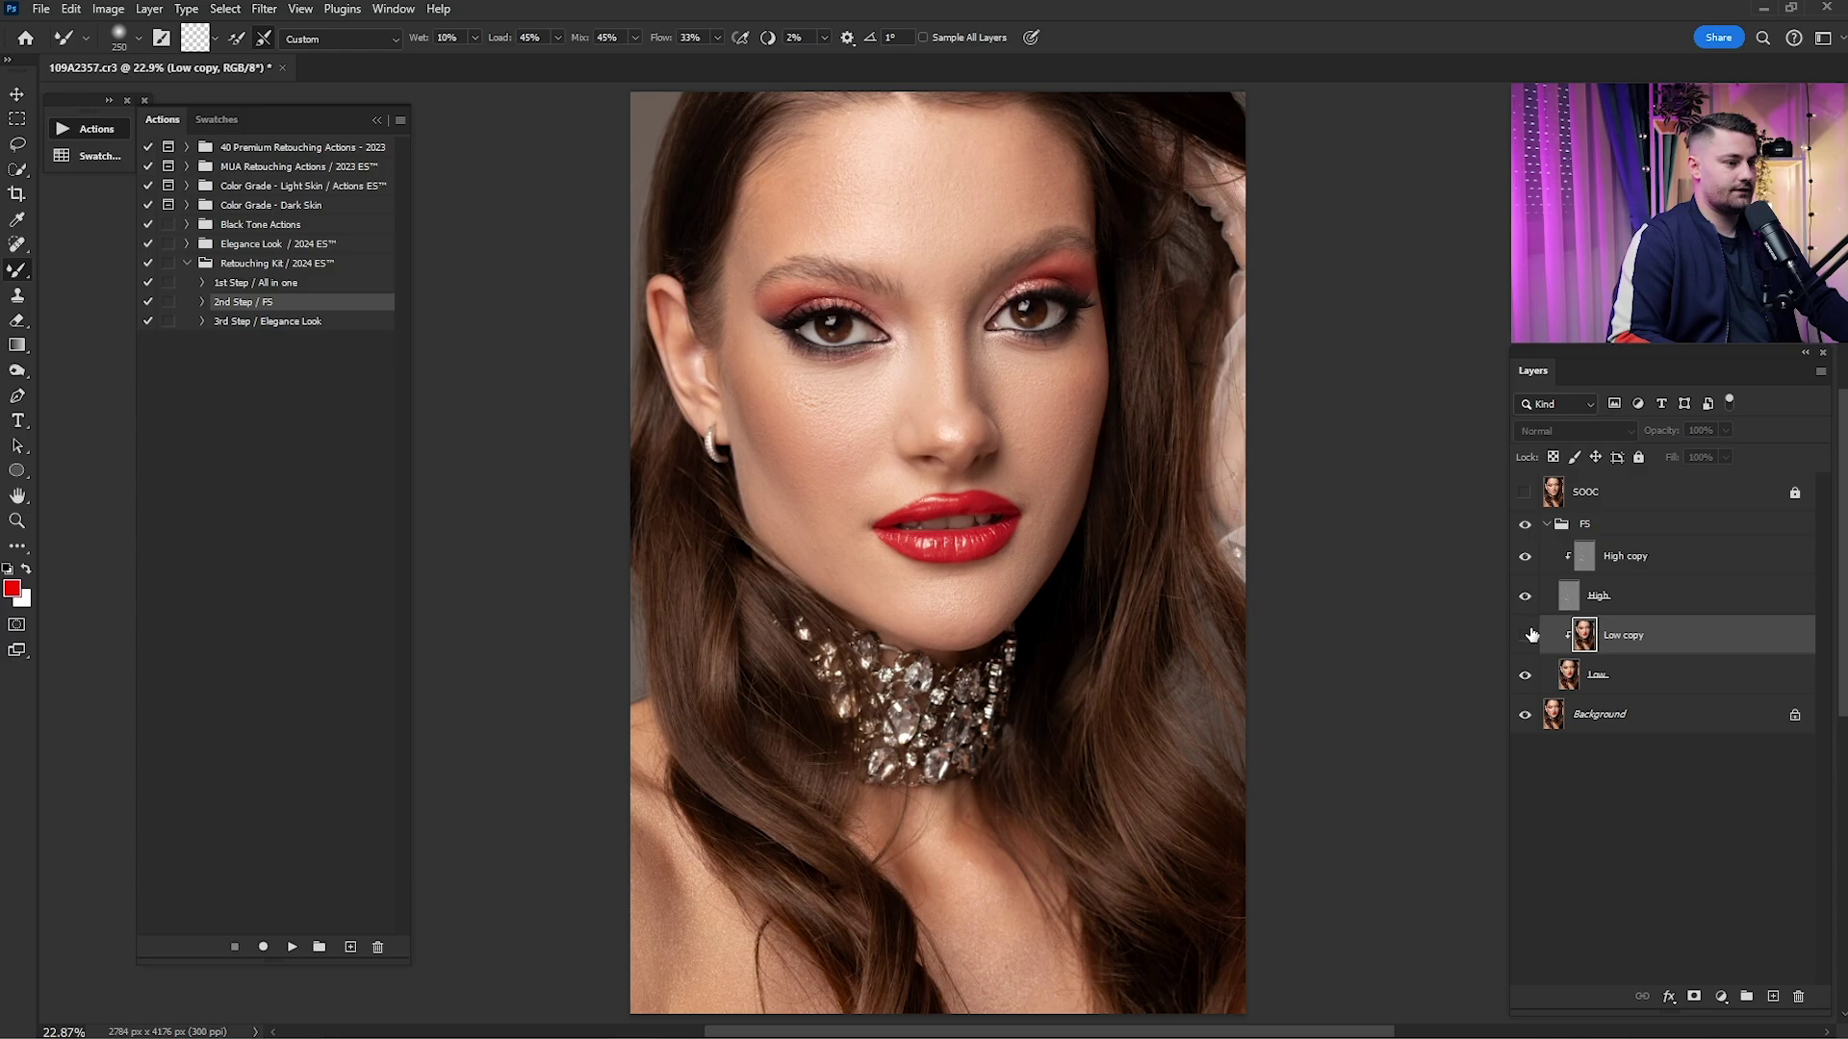
left_click(1532, 635)
- Refine the face's tonal transitions on Low copy with the texture shown, using Mixer Brush sizes of about 250 to 300
left_click_drag(851, 433, 924, 431)
left_click_drag(886, 402, 989, 526)
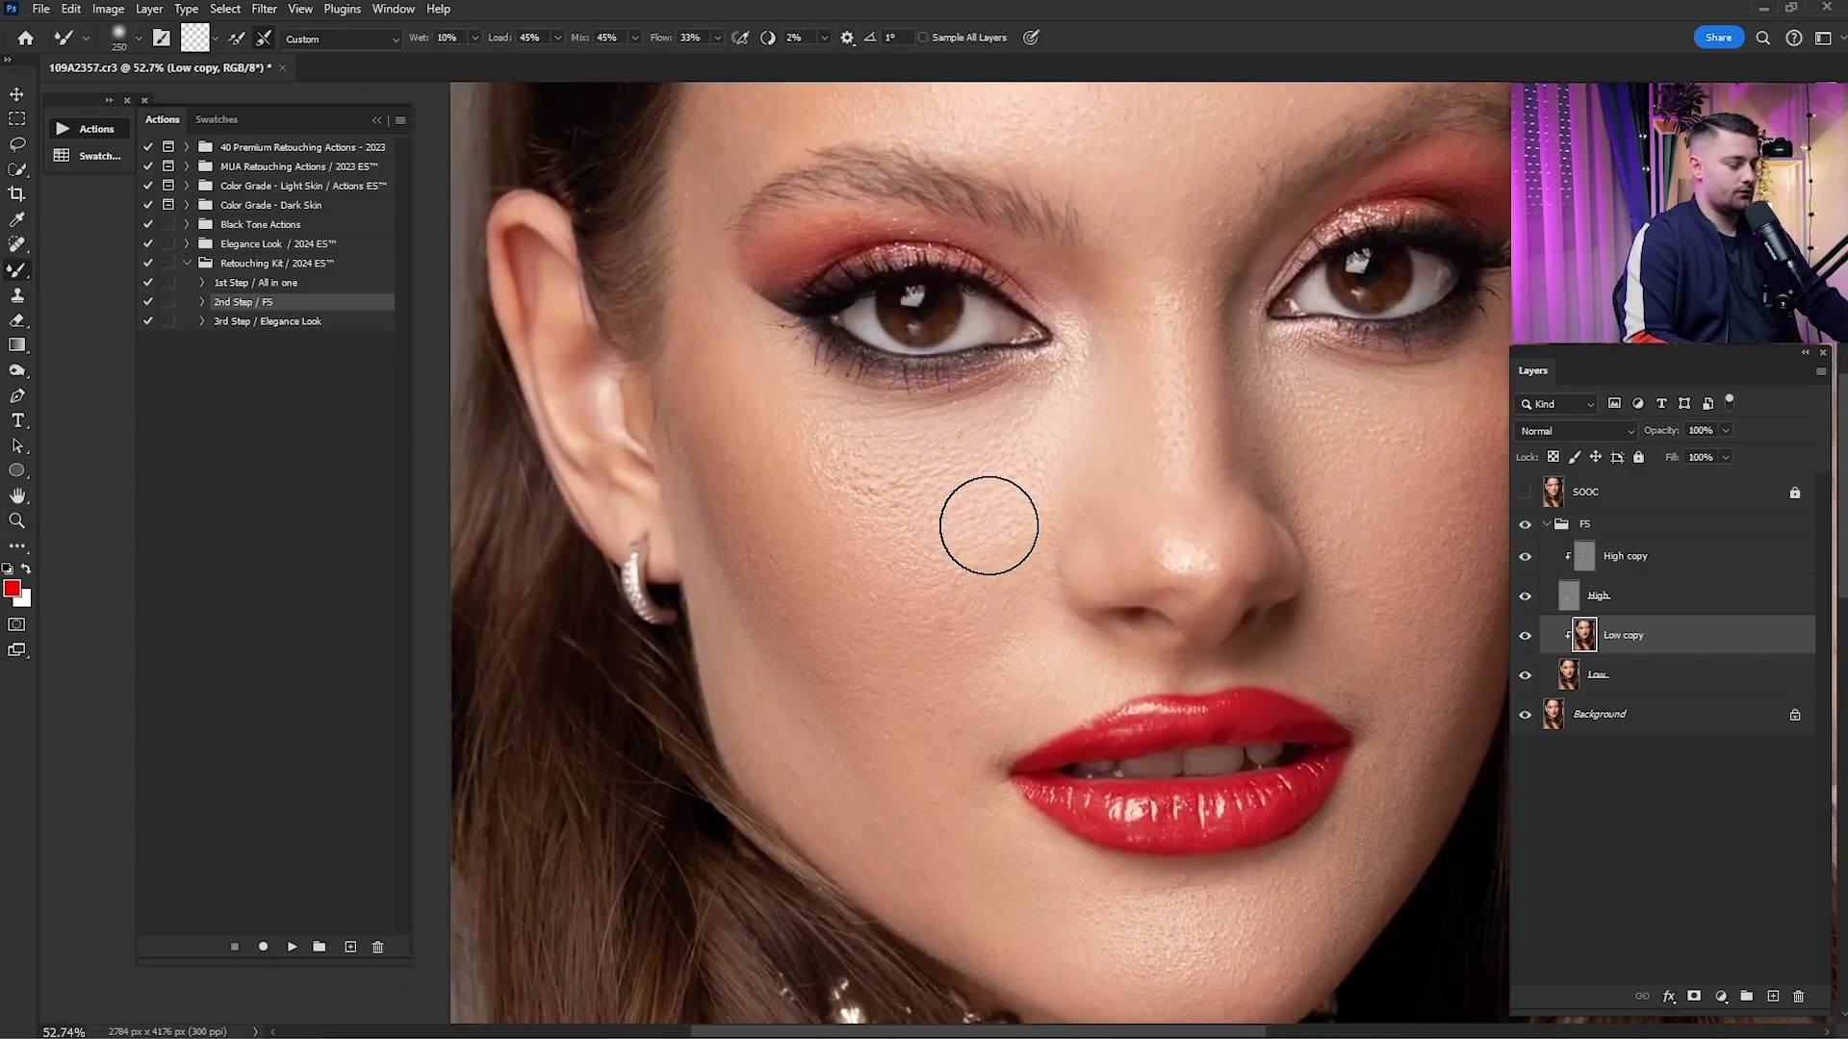
key("bracketright")
scroll(833, 511, "up", 4)
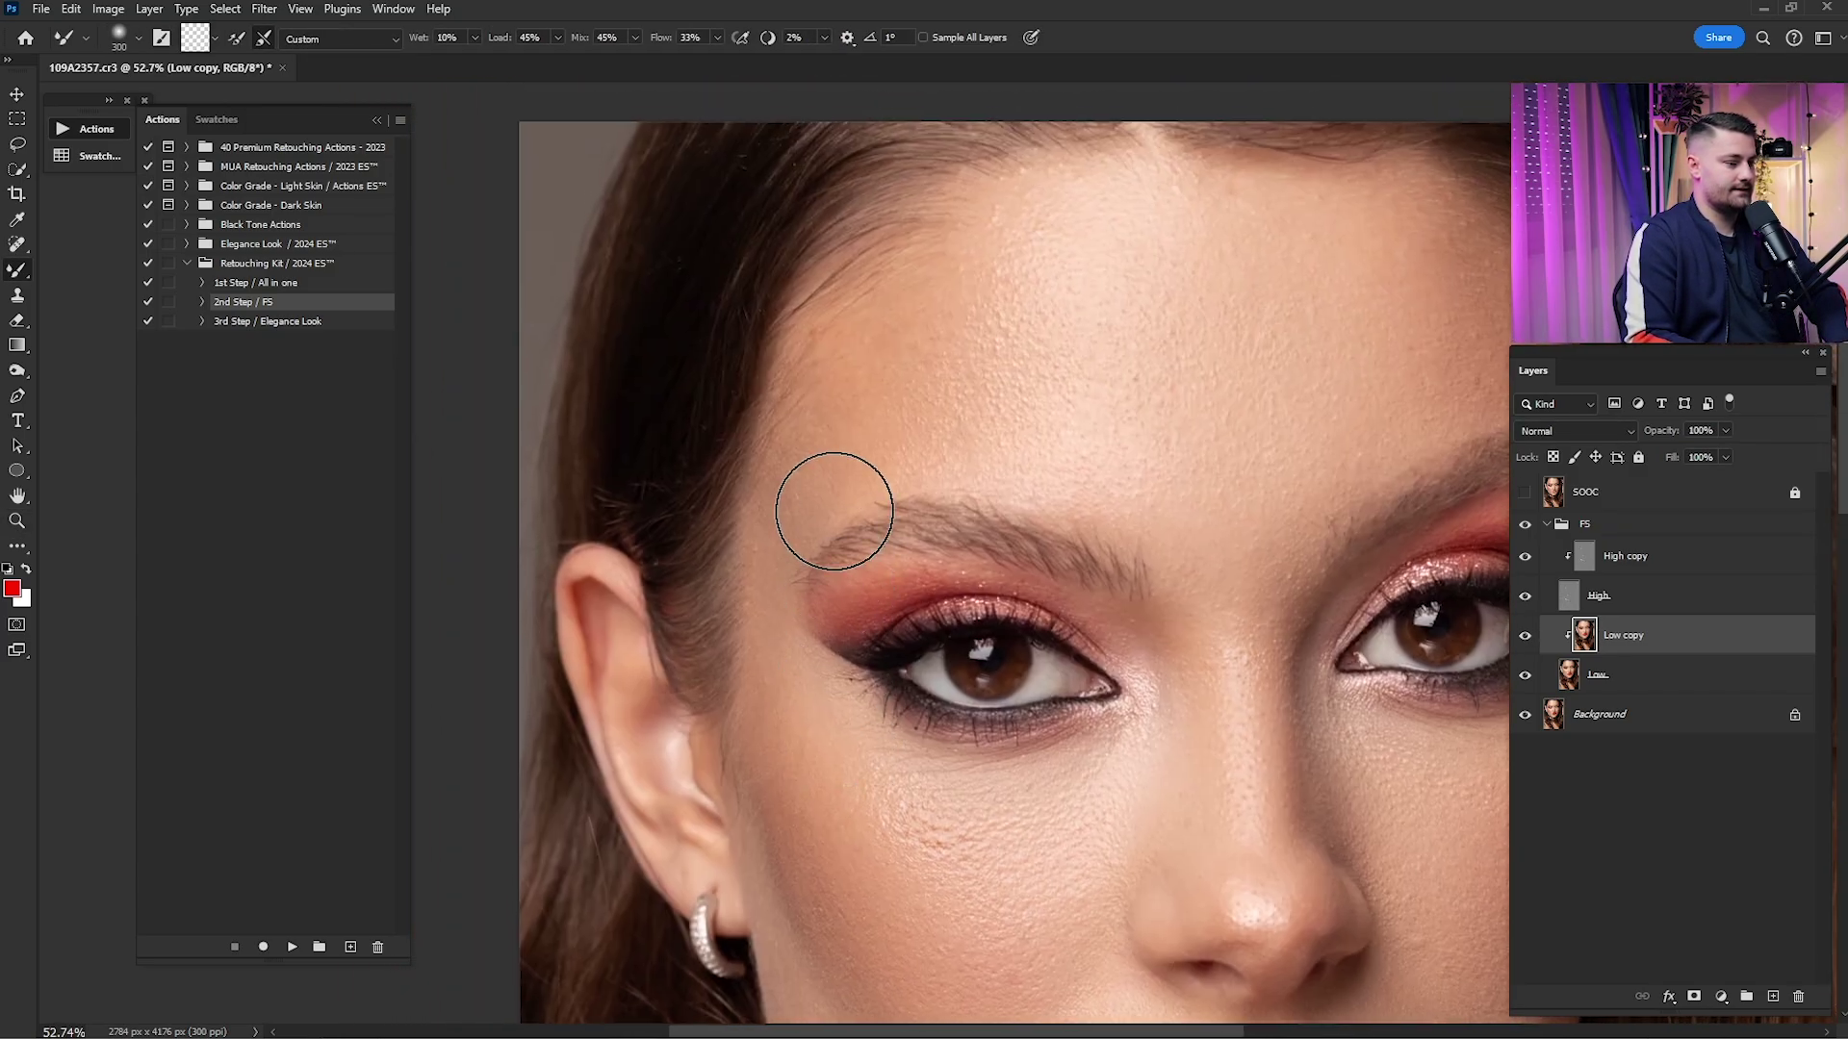
key("bracketright")
scroll(1058, 385, "down", 3)
scroll(1058, 385, "right", 2)
key("bracketleft")
key("bracketleft")
- Blend the skin tones of the shoulder and chest on Low copy, using Mixer Brush sizes from 250 to 400
scroll(1203, 453, "down", 3)
scroll(1065, 743, "down", 5)
scroll(815, 592, "left", 4)
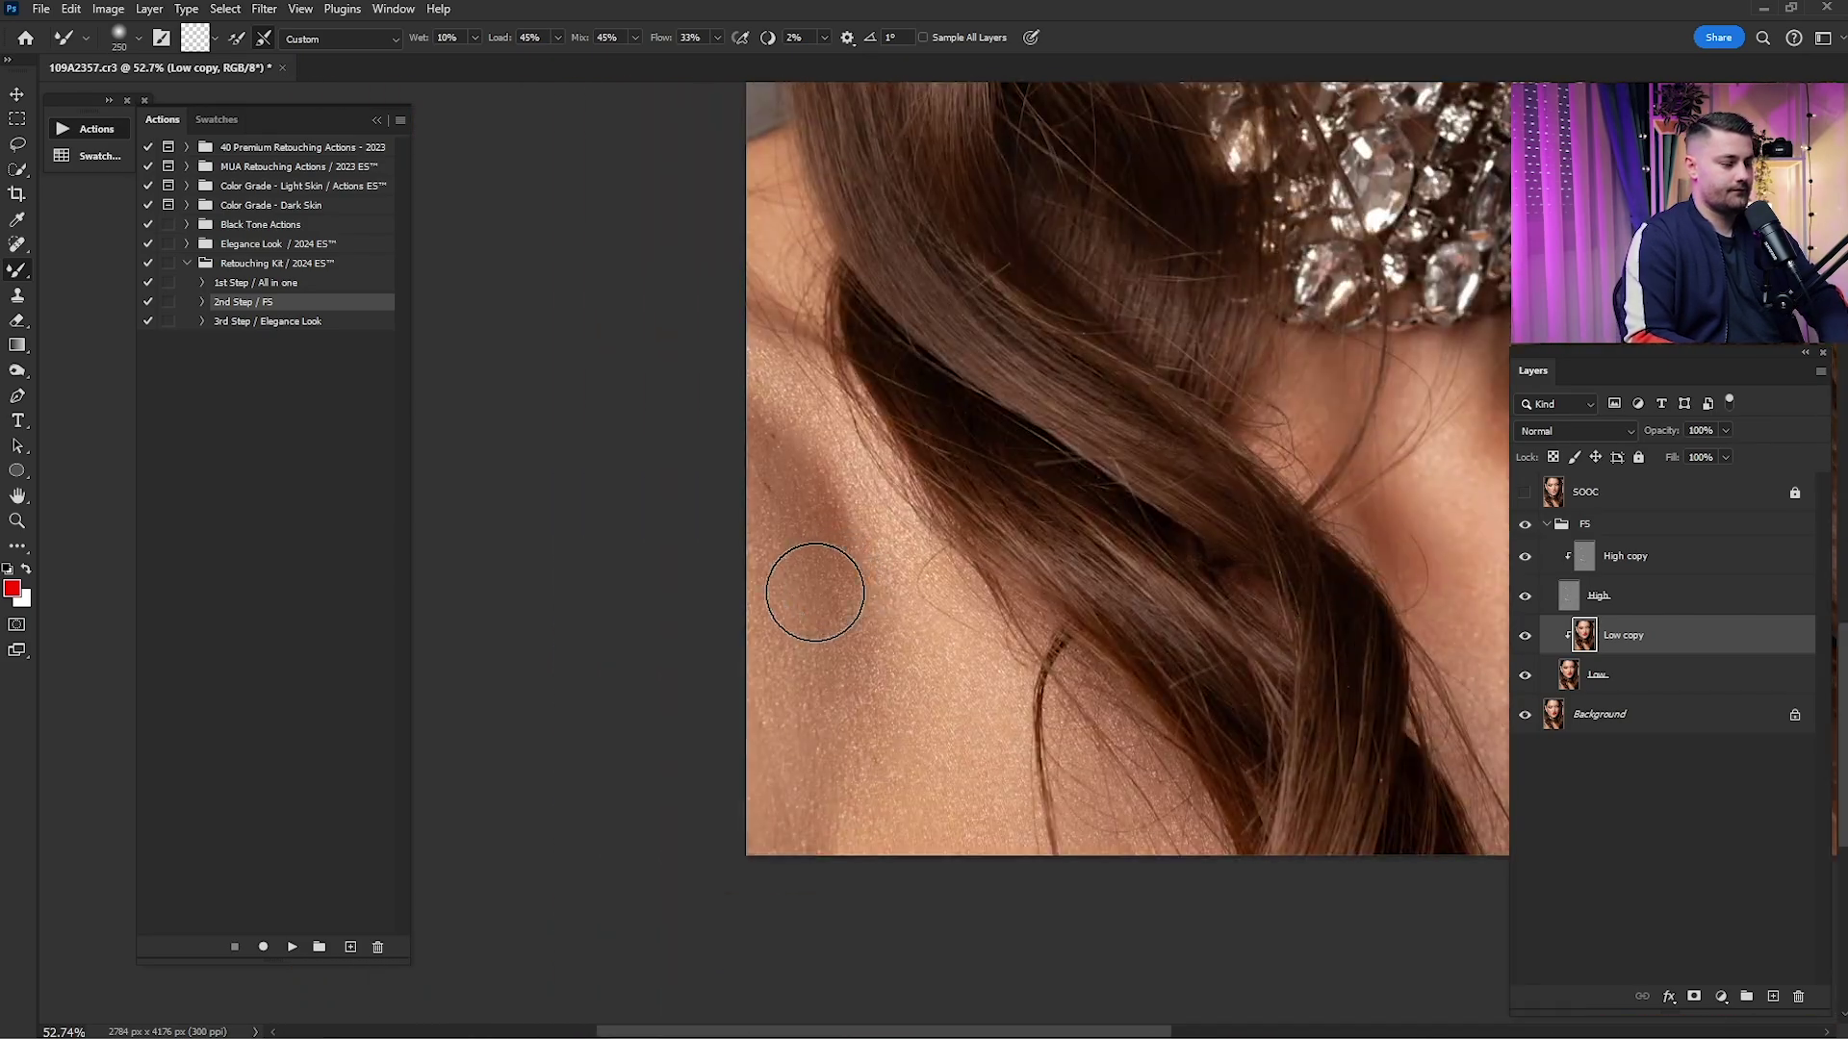
scroll(760, 635, "right", 5)
key("bracketright")
key("bracketright")
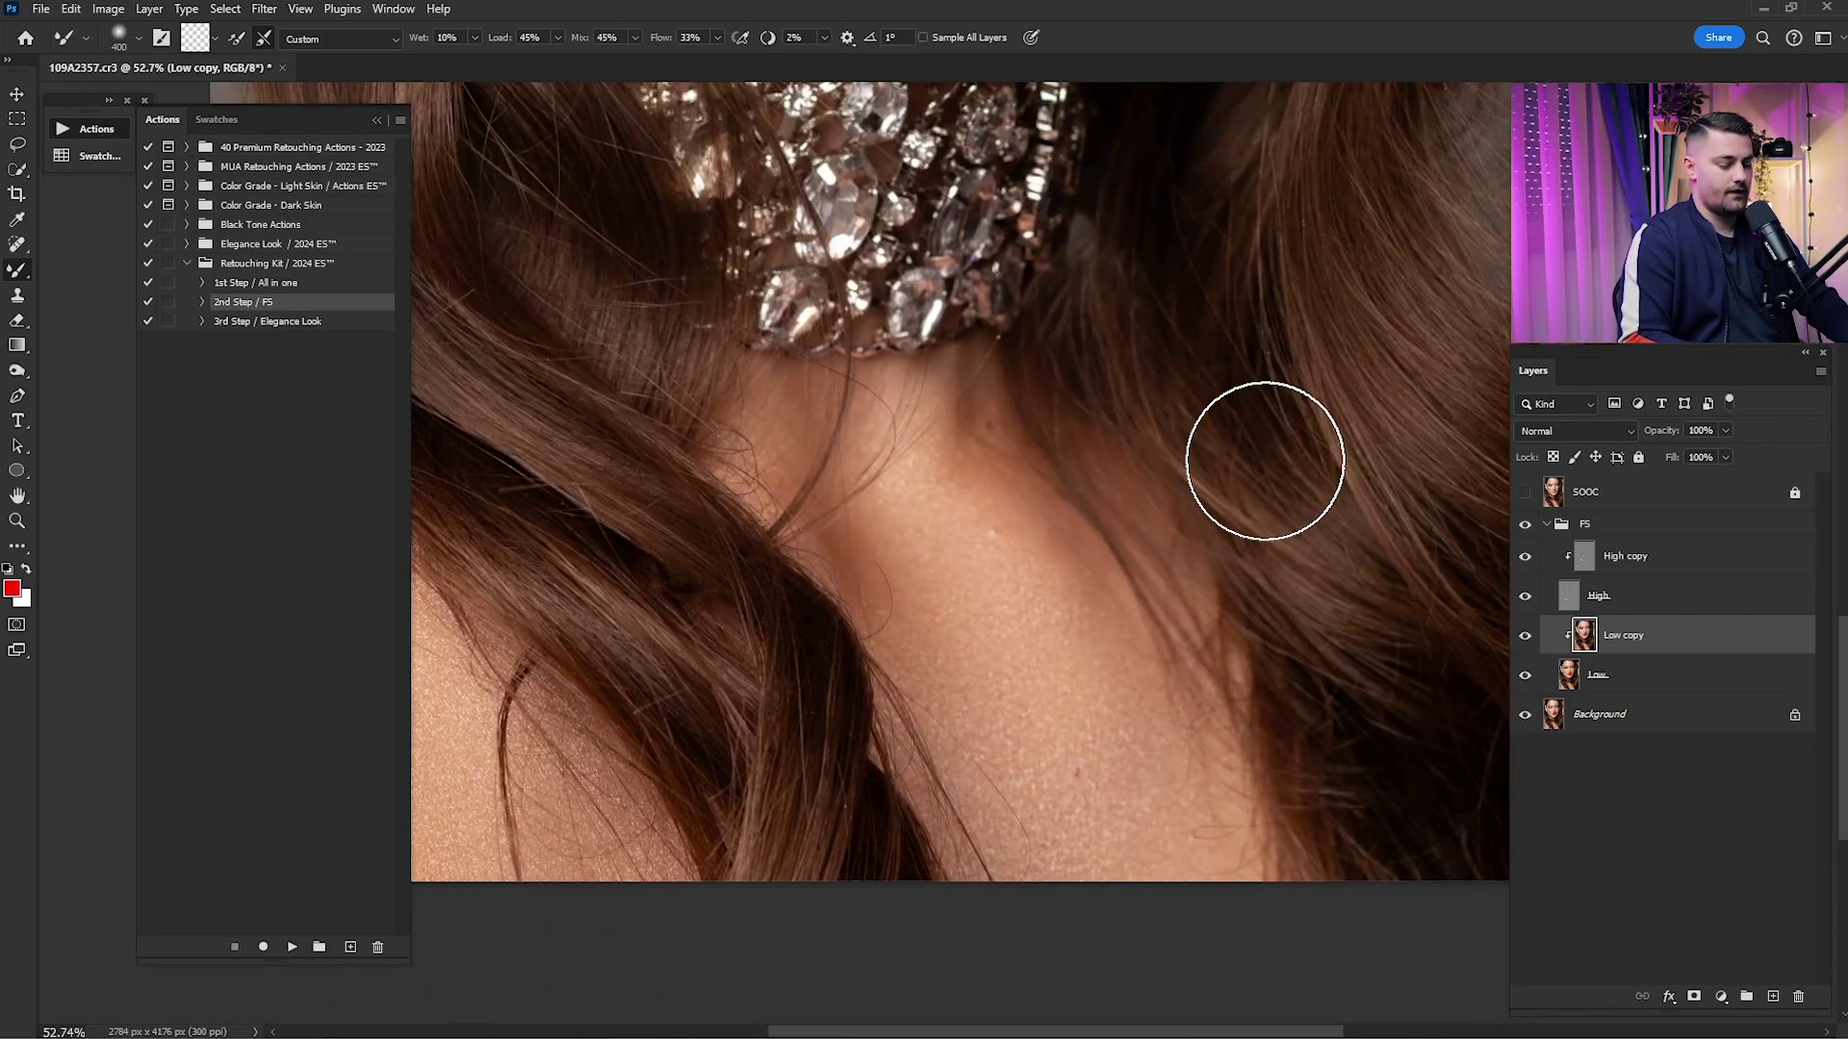
- Compare the full portrait before and after the Mixer Brush work by toggling the Low copy layer's visibility
key("ctrl+0")
left_click(1526, 636)
left_click(1525, 637)
left_click(1526, 636)
left_click(1525, 636)
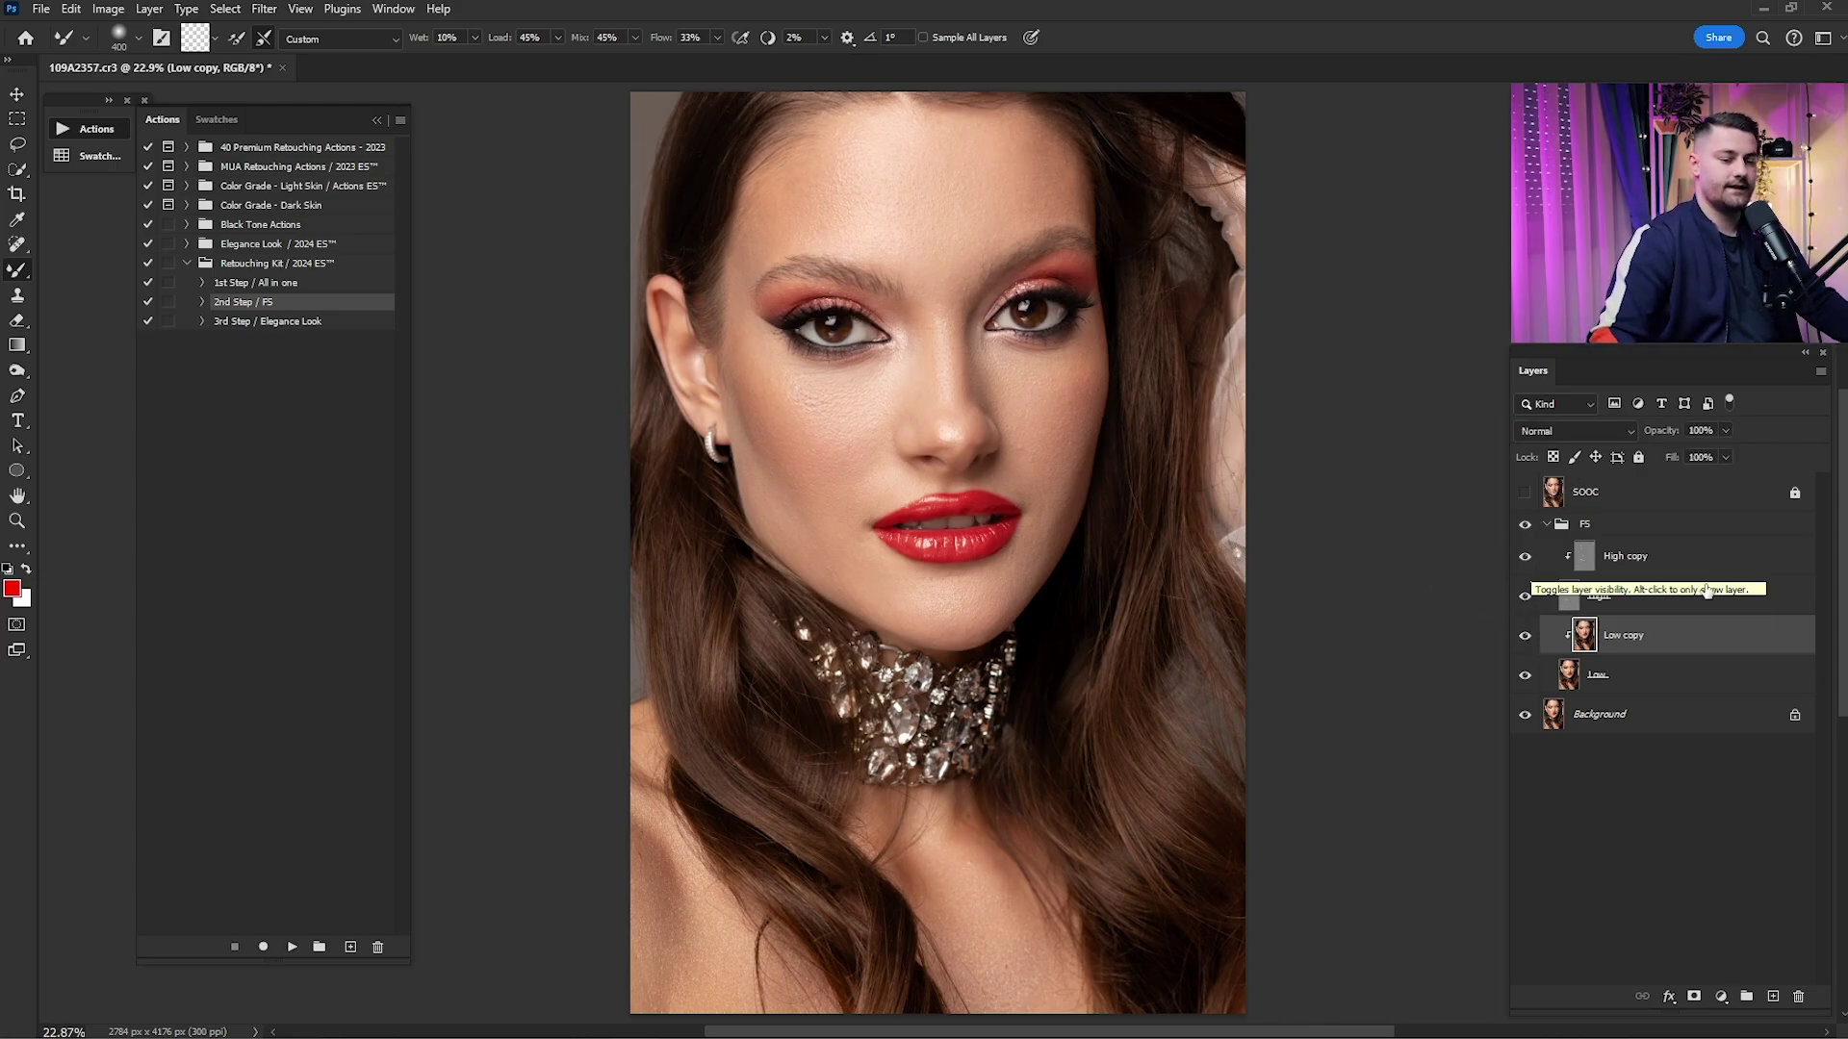
- Protect the skin highlights on Low copy by splitting the Blend If Underlying Layer white point to 175 / 255
double_click(1796, 640)
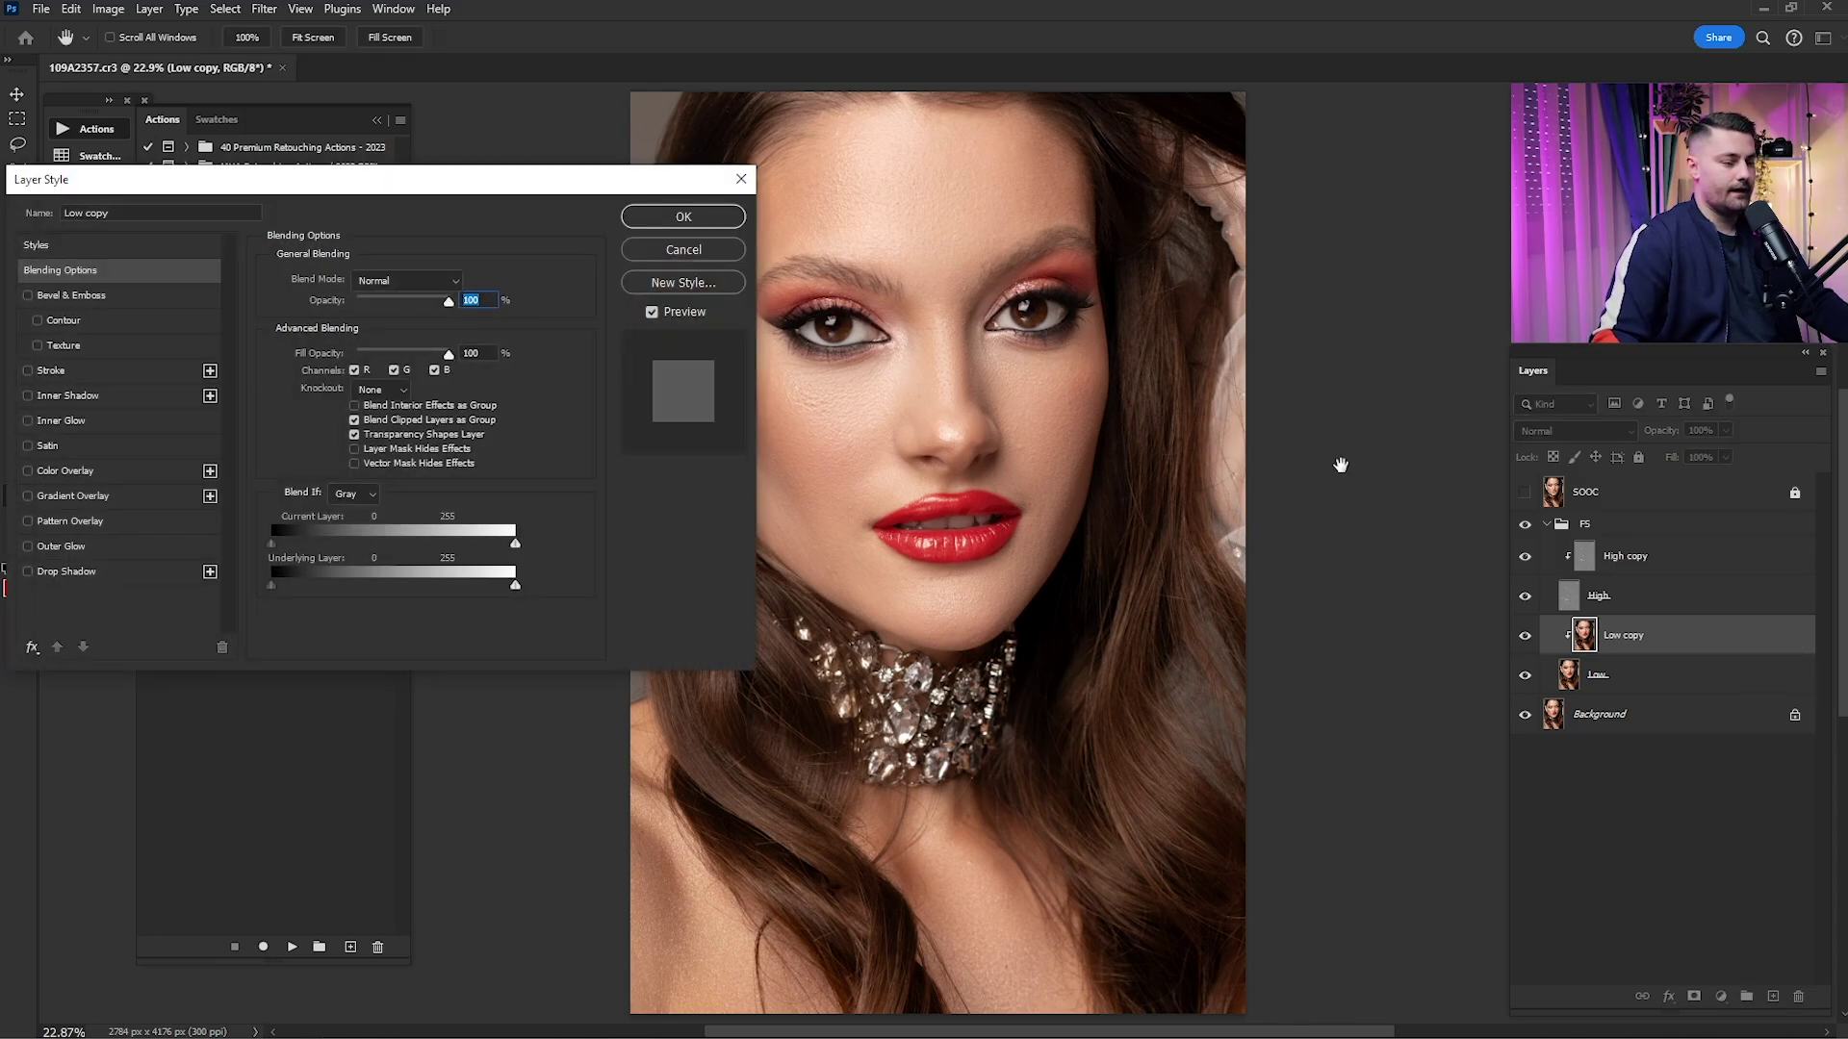
mouse_move(514, 585)
left_mouse_down()
mouse_move(419, 595)
mouse_move(542, 599)
left_mouse_up()
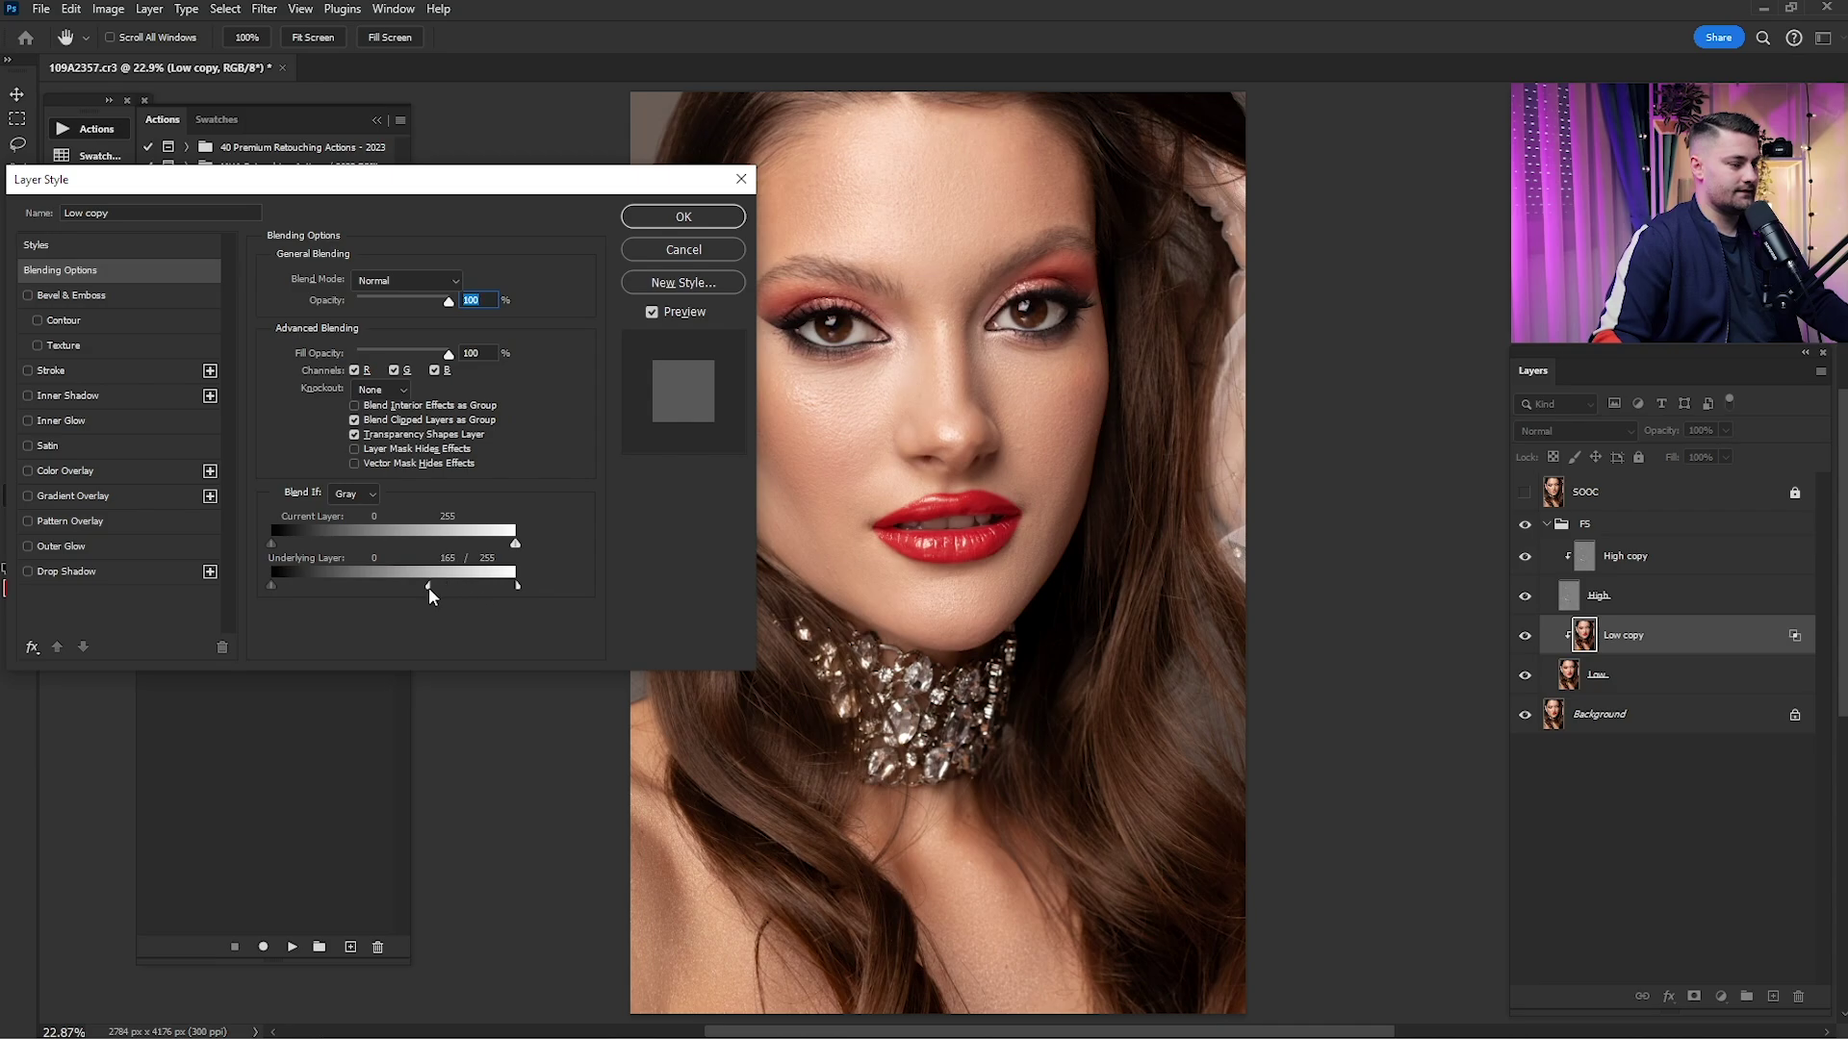
left_click_drag(388, 594, 517, 599)
left_click(680, 216)
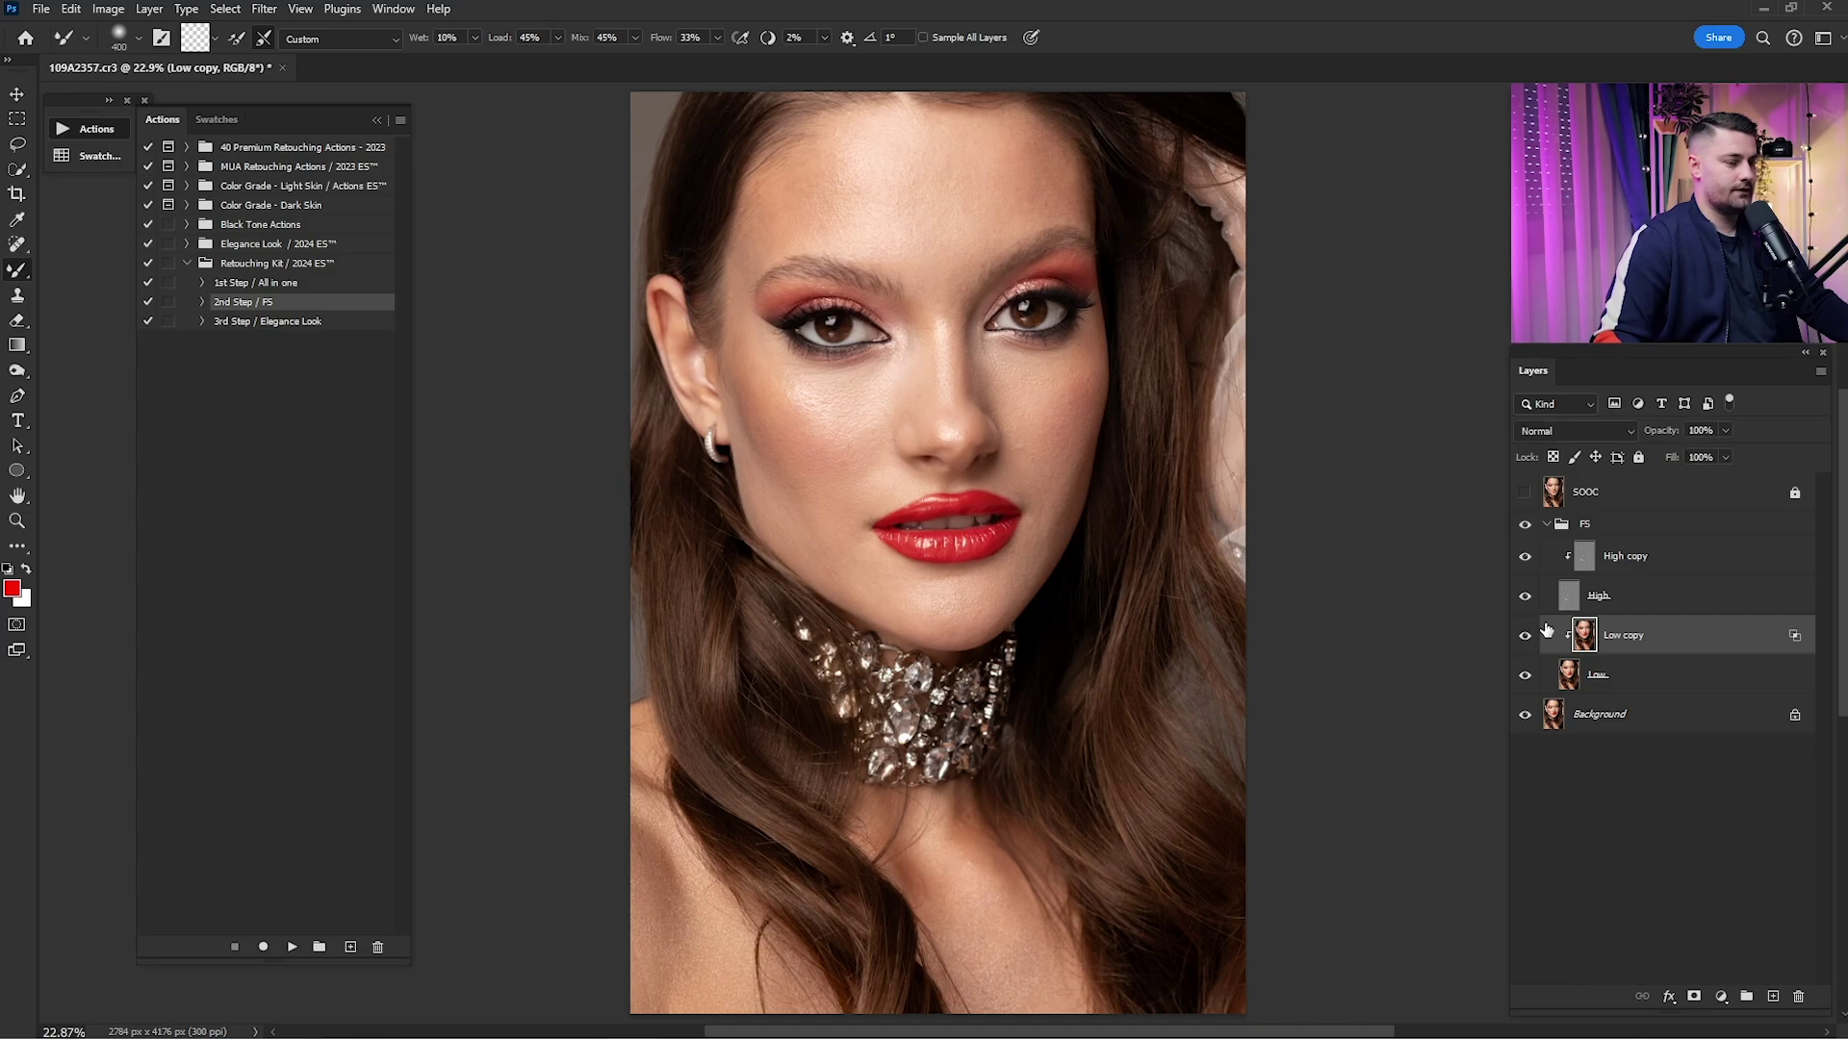
left_click_drag(373, 587, 511, 583)
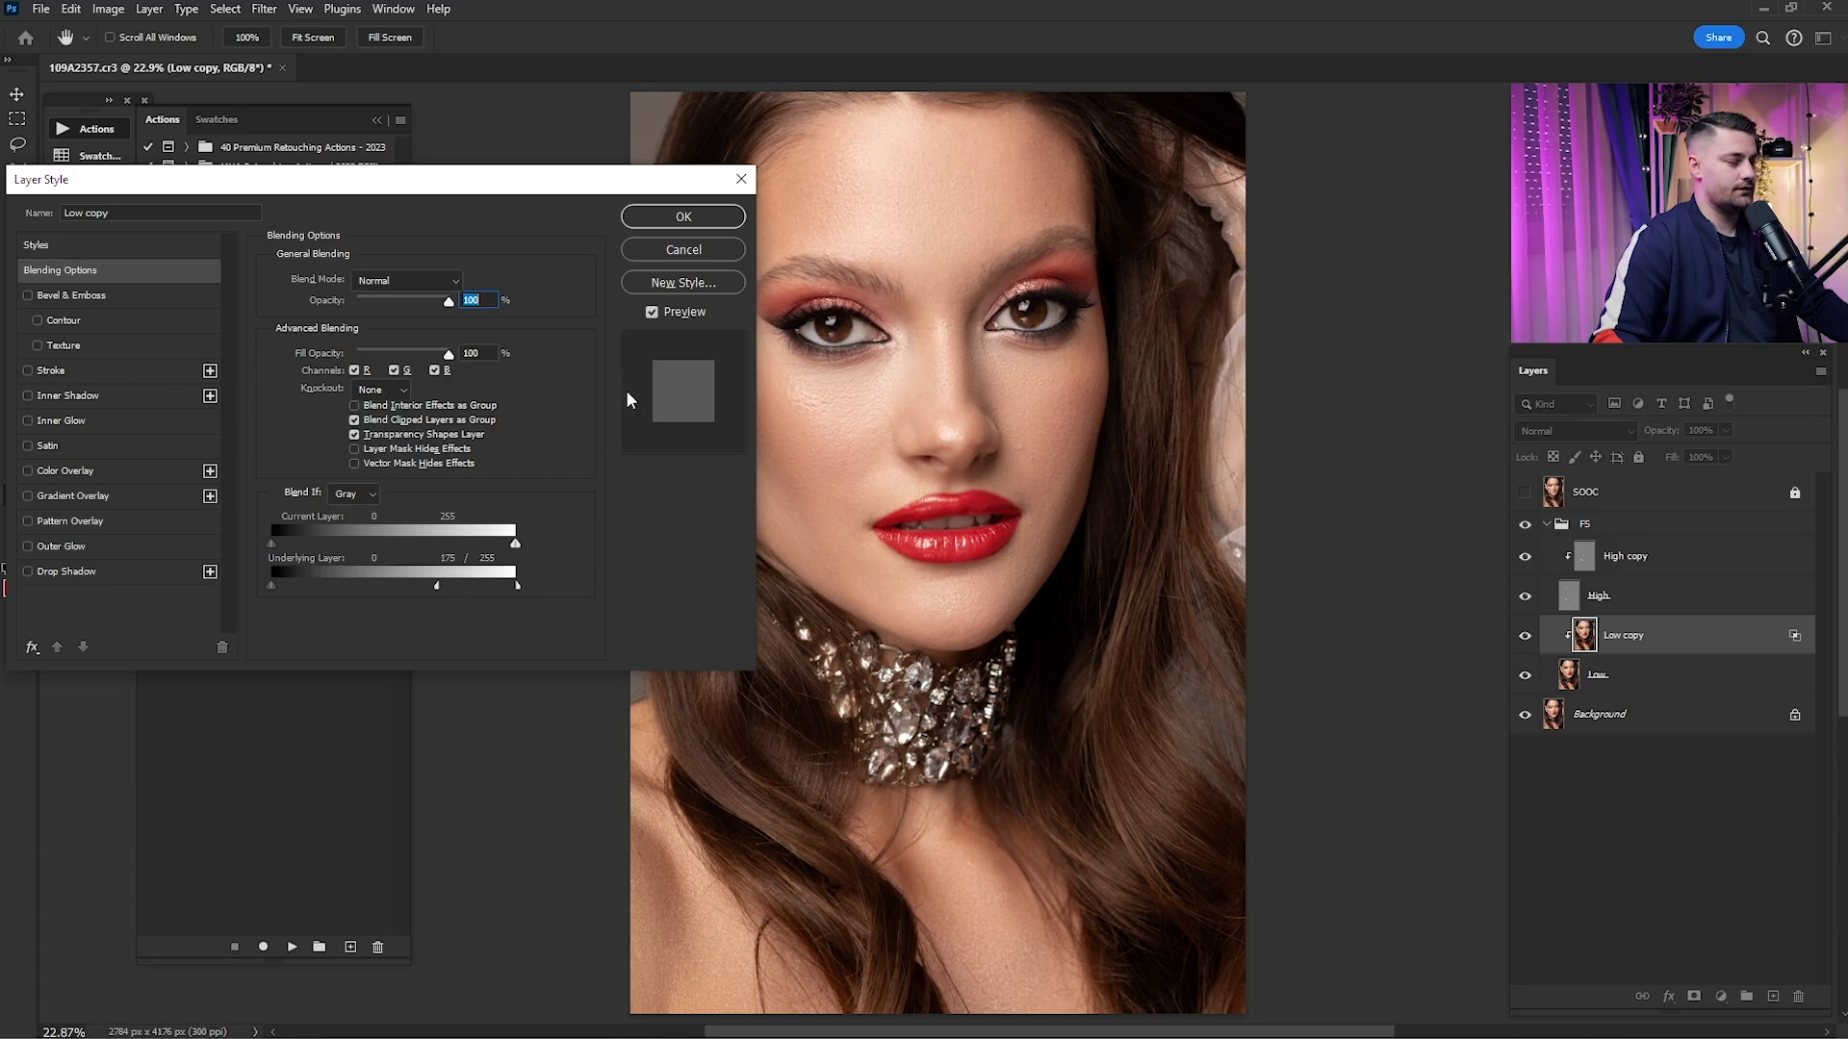
left_click(684, 215)
- Check the effect of the Blend If setting by toggling the Low copy layer off and on
left_click(1524, 636)
left_click(1525, 637)
left_click(1524, 636)
left_click(1525, 636)
left_click(1524, 636)
left_click(1525, 637)
left_click(1524, 636)
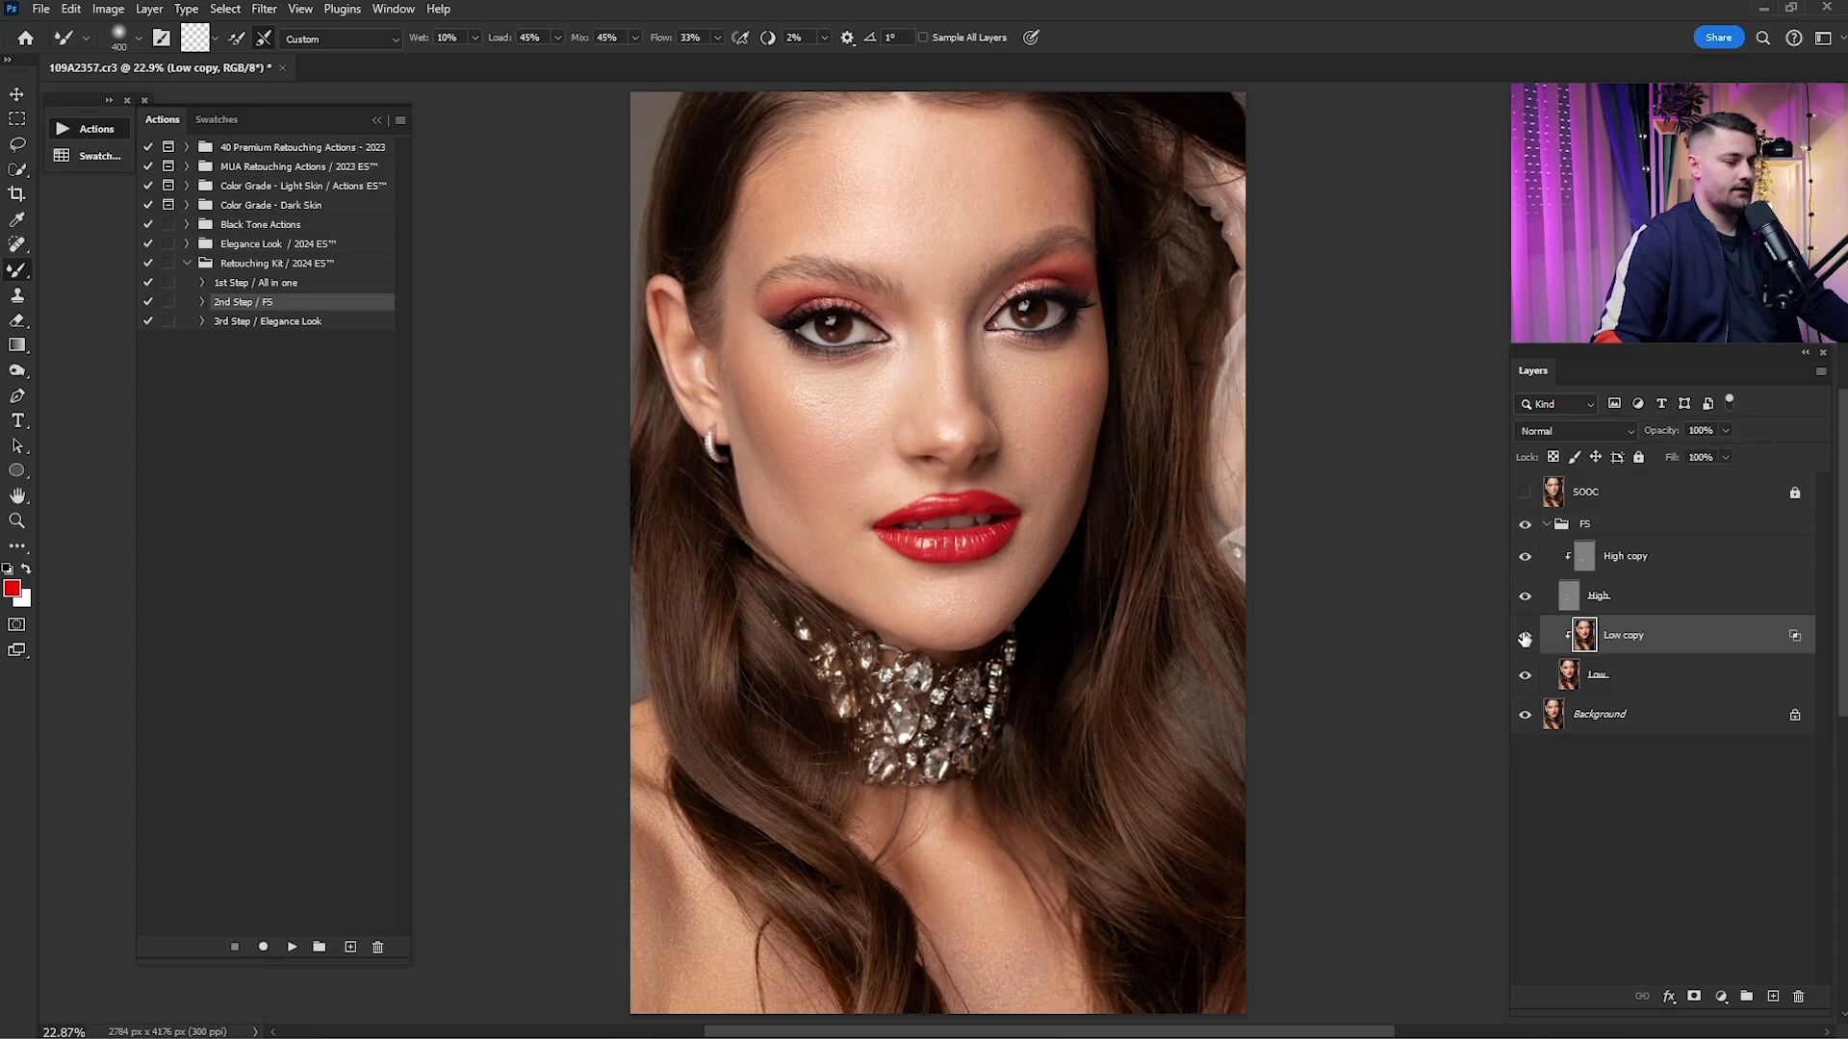
- Select the High copy layer and set up the Clone Stamp with a brush size of 40 for the cheek texture
left_click(1625, 558)
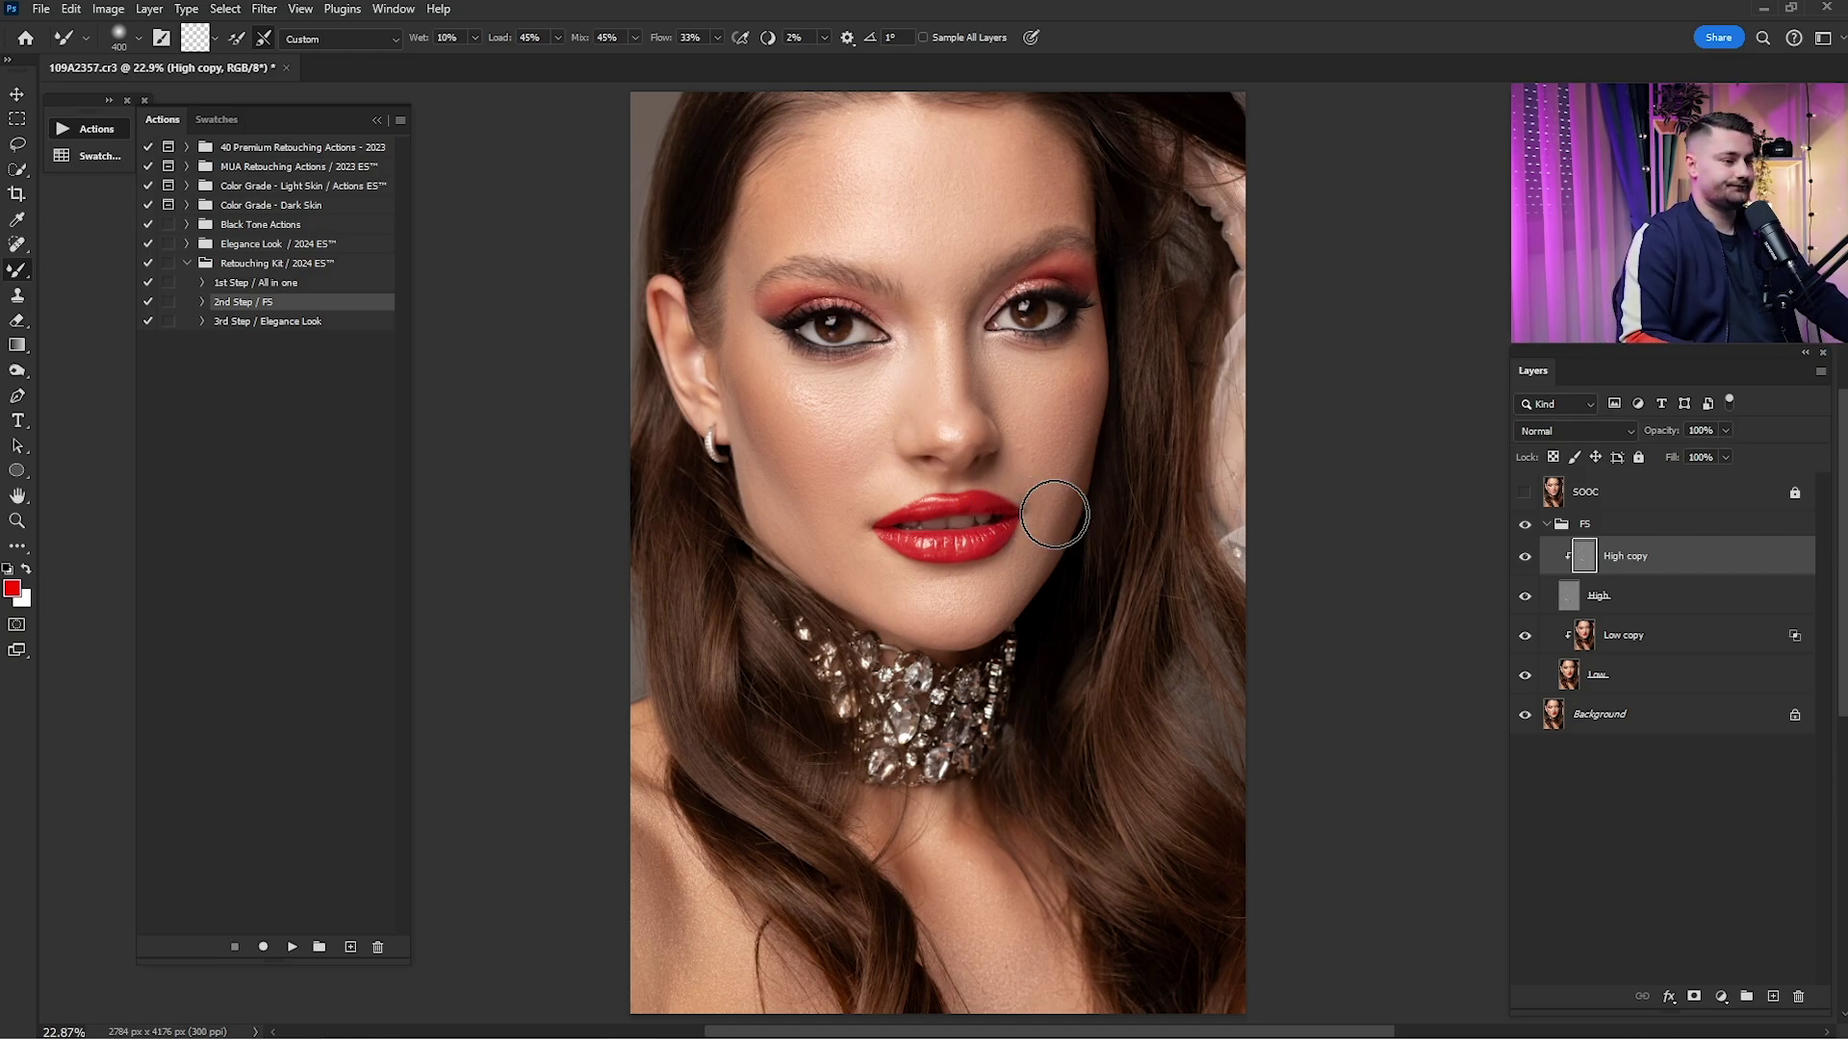
key("ctrl+space")
left_click_drag(1008, 459, 1168, 414)
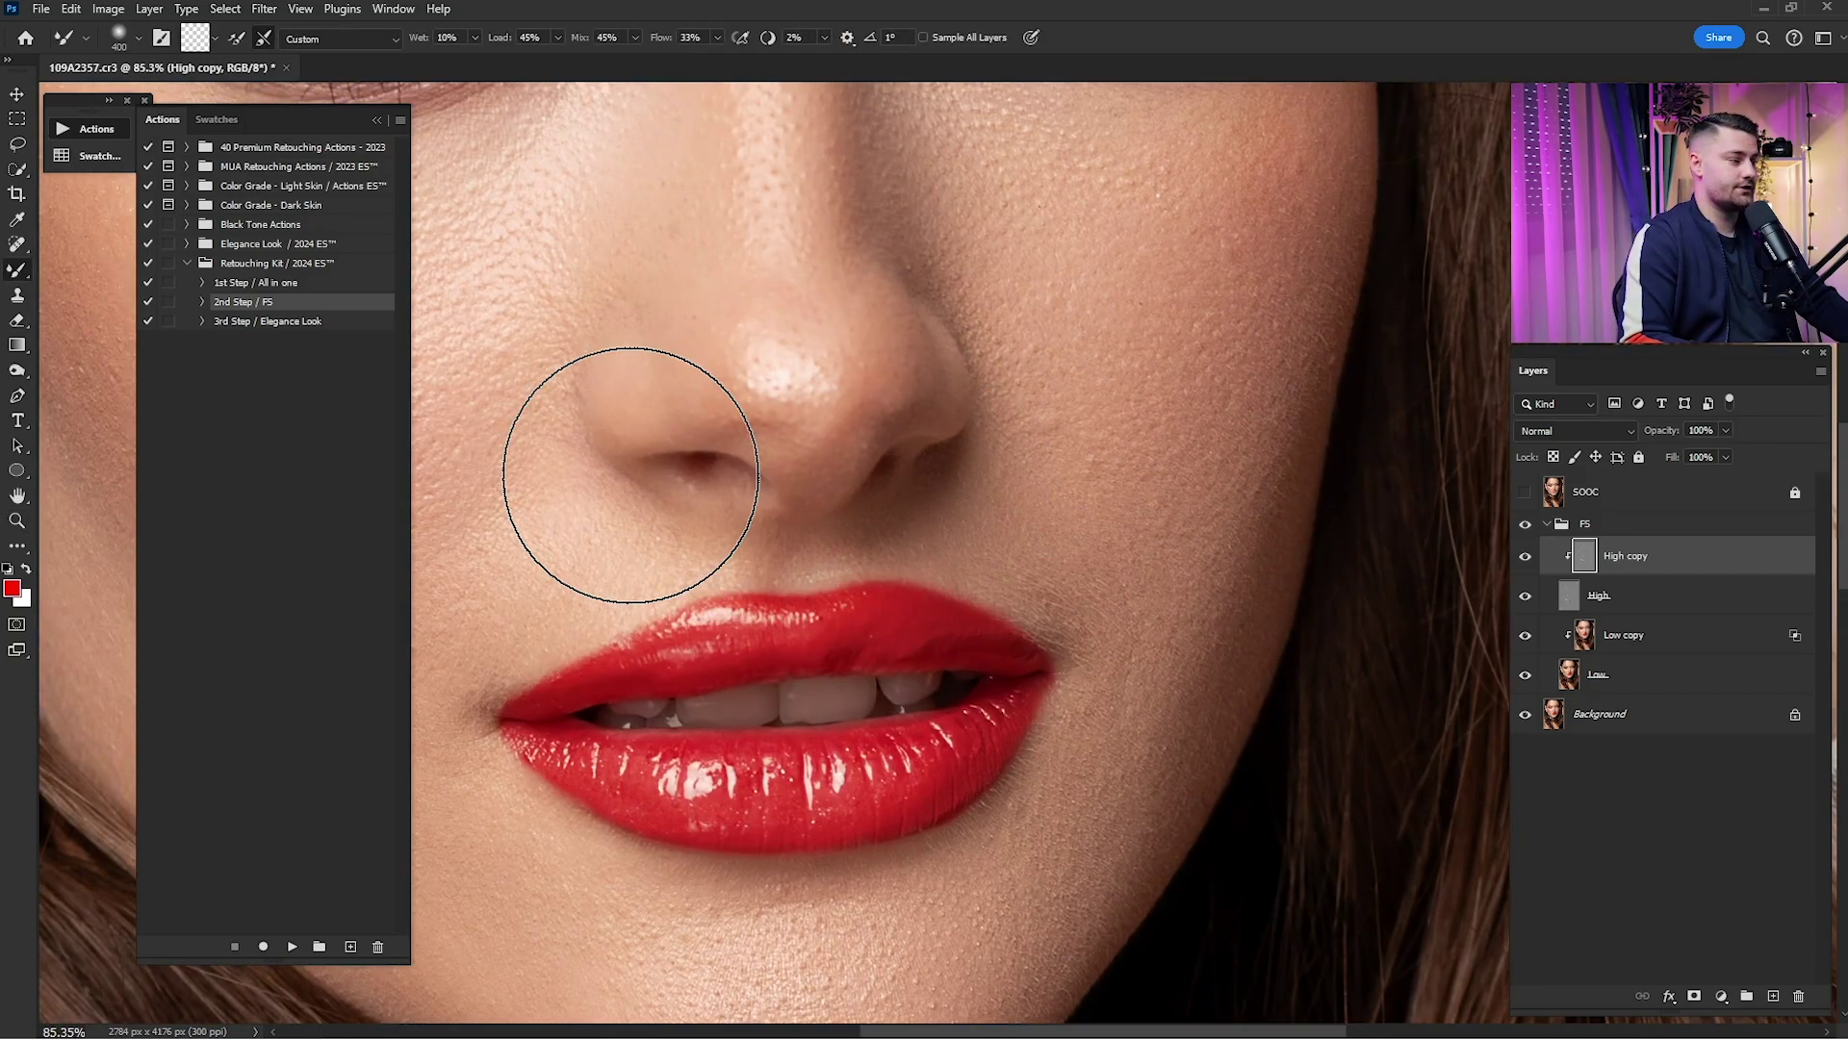
left_click(19, 296)
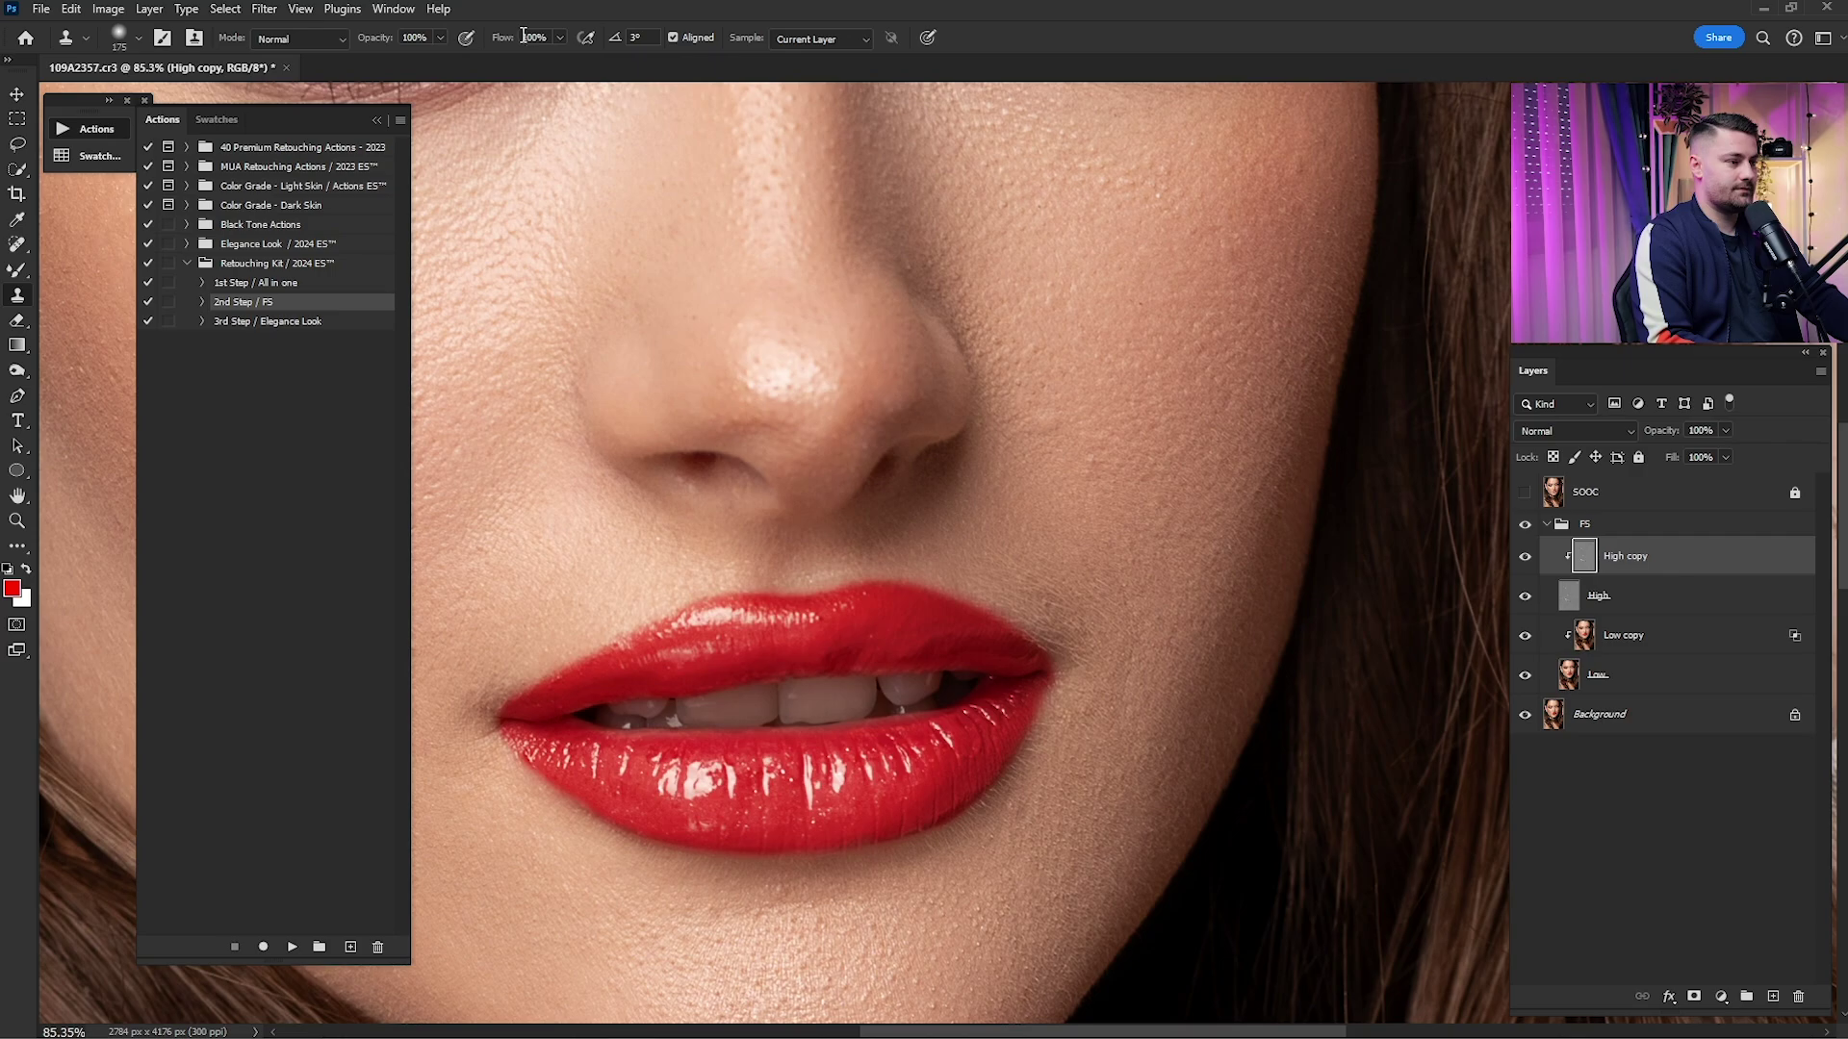
key("ctrl+space")
left_click_drag(1040, 395, 1097, 450)
key("bracketleft")
key("bracketleft")
key("bracketleft")
key("bracketleft")
key("bracketleft")
key("bracketleft")
key("bracketleft")
key("bracketleft")
key("bracketleft")
key("bracketleft")
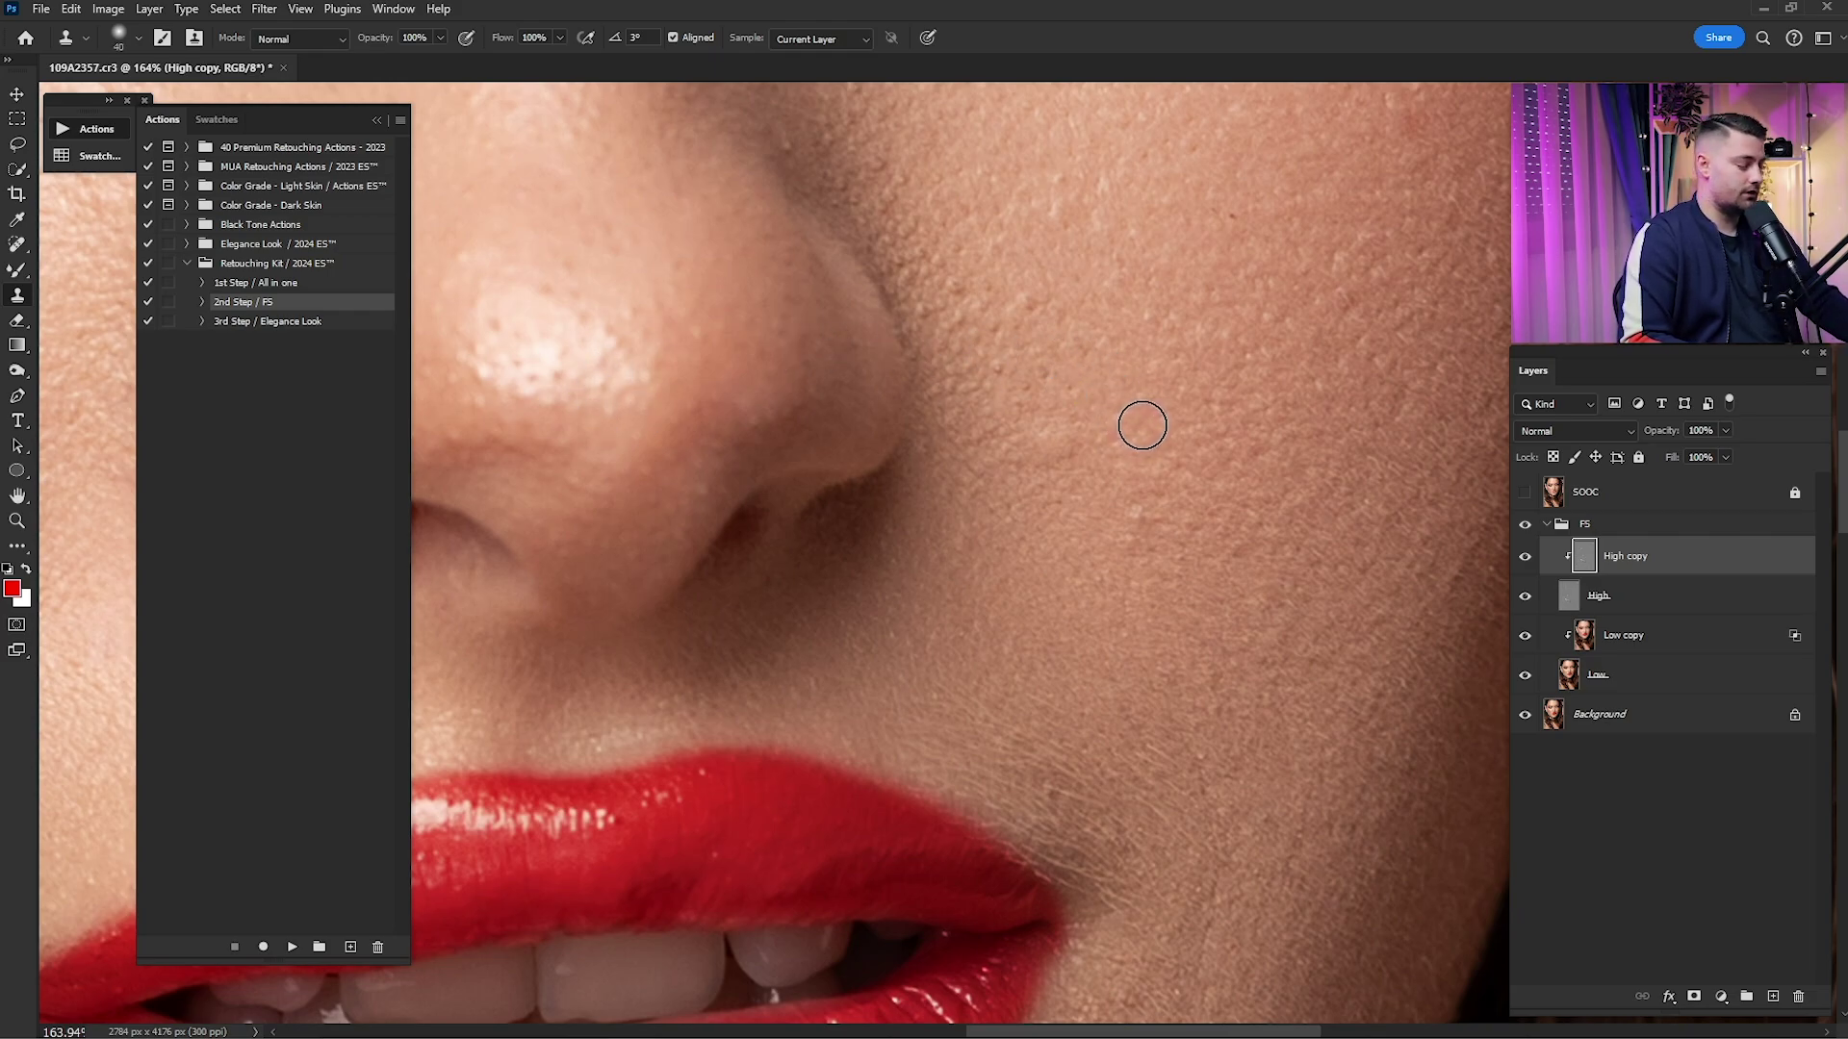
- Sample clean skin texture and clone it over the rough cheek area beside the nose on High copy
left_click(1155, 424, "alt")
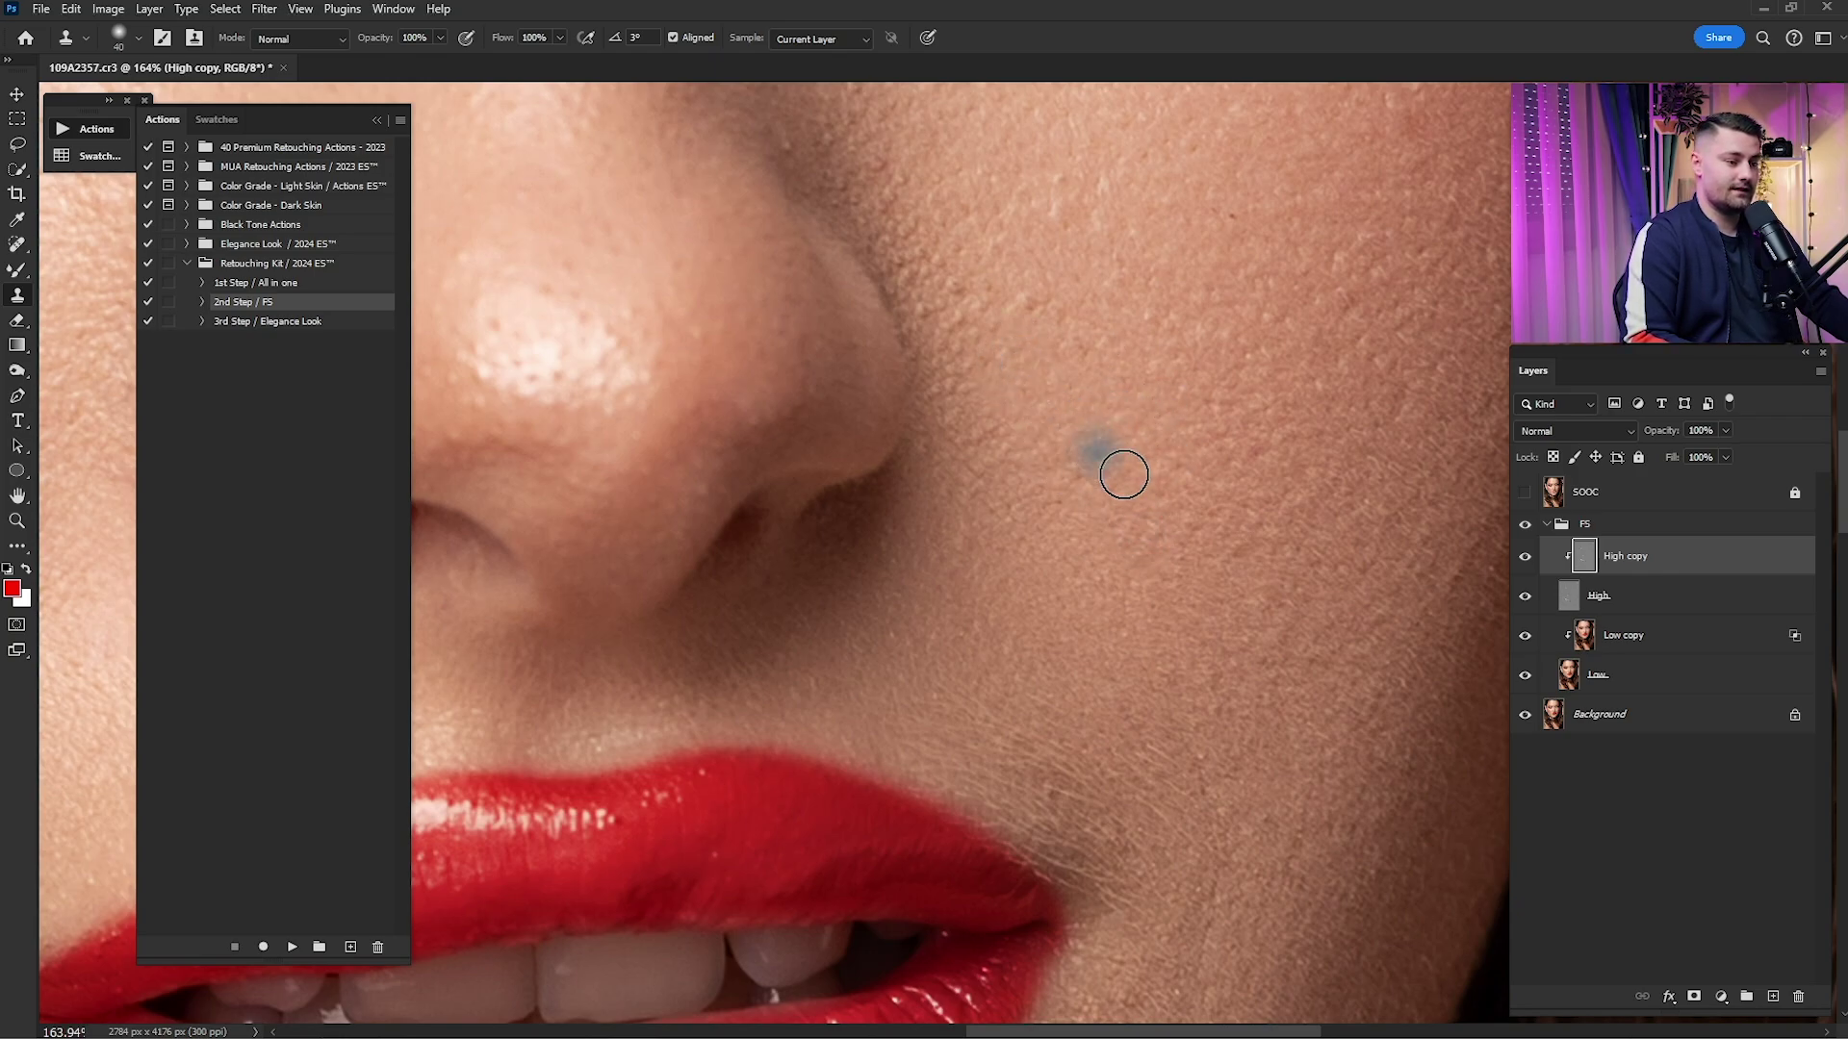
scroll(1155, 462, "down", 3)
scroll(1107, 496, "up", 6)
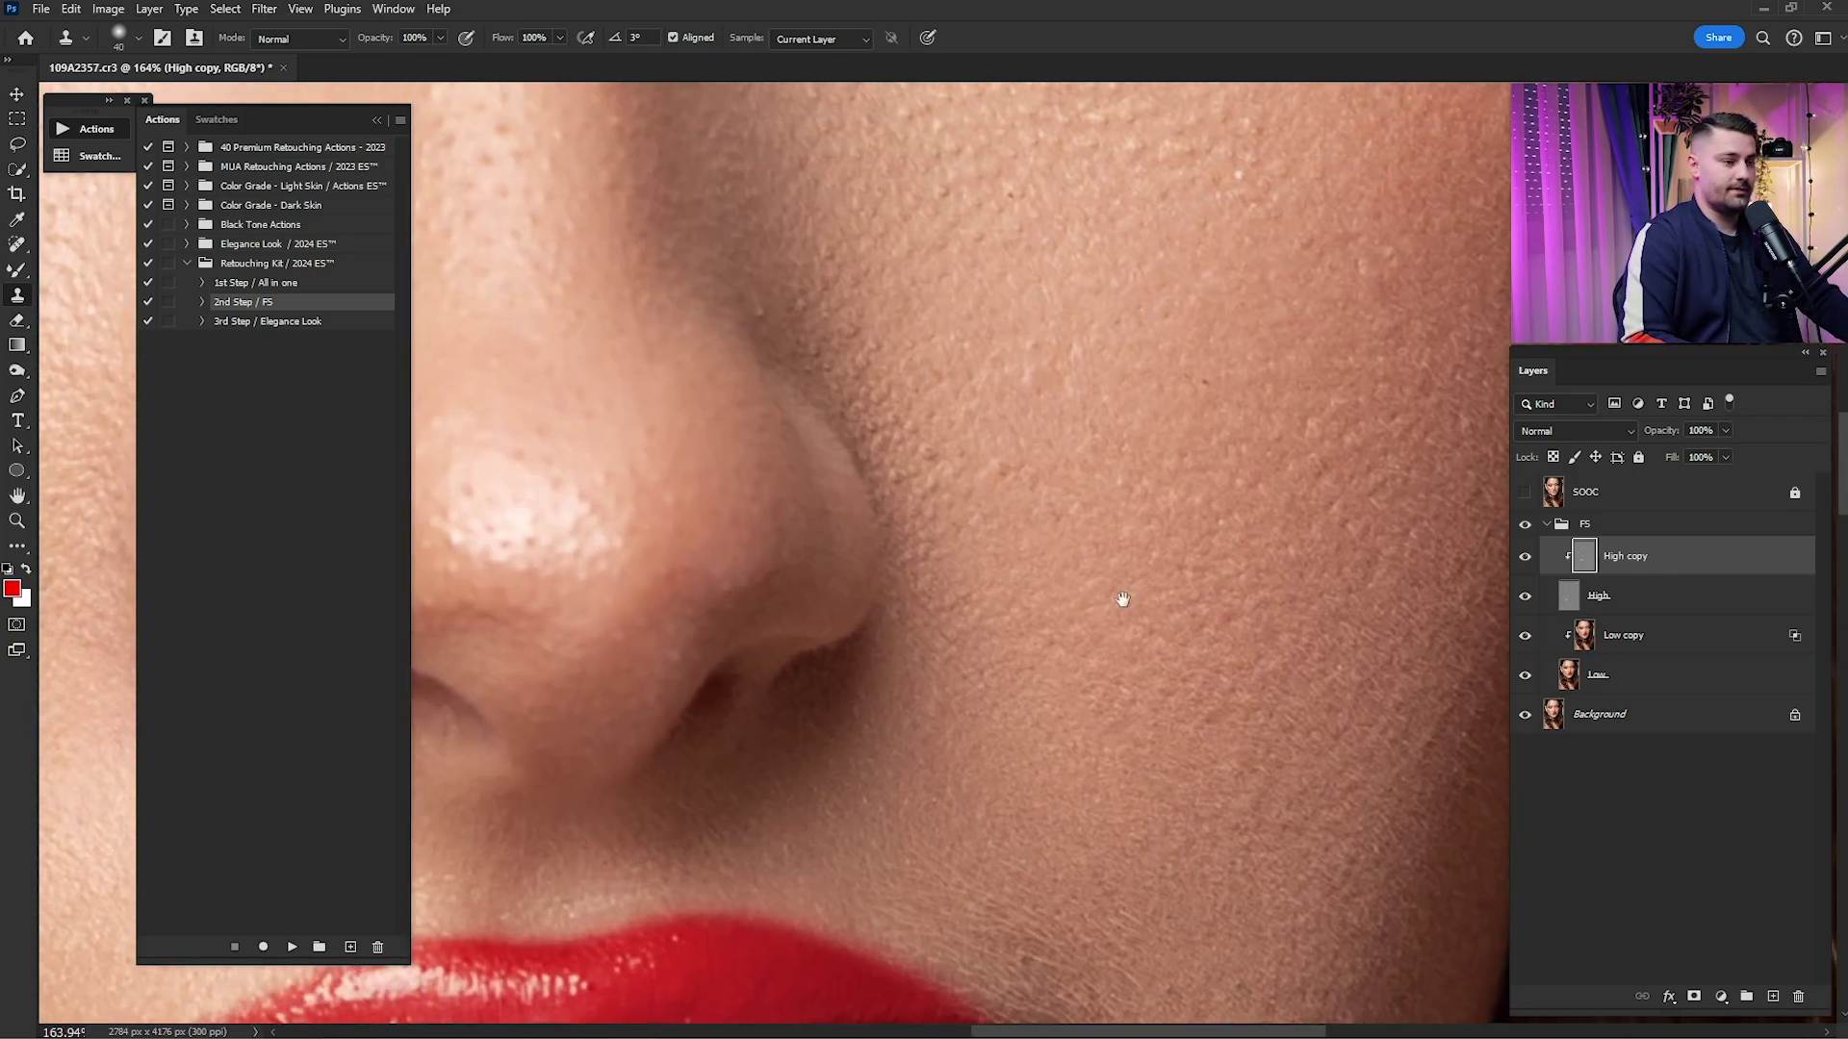
left_click_drag(1064, 496, 1114, 479)
mouse_move(1221, 409)
left_mouse_down()
mouse_move(930, 491)
mouse_move(1263, 438)
left_mouse_up()
key("s")
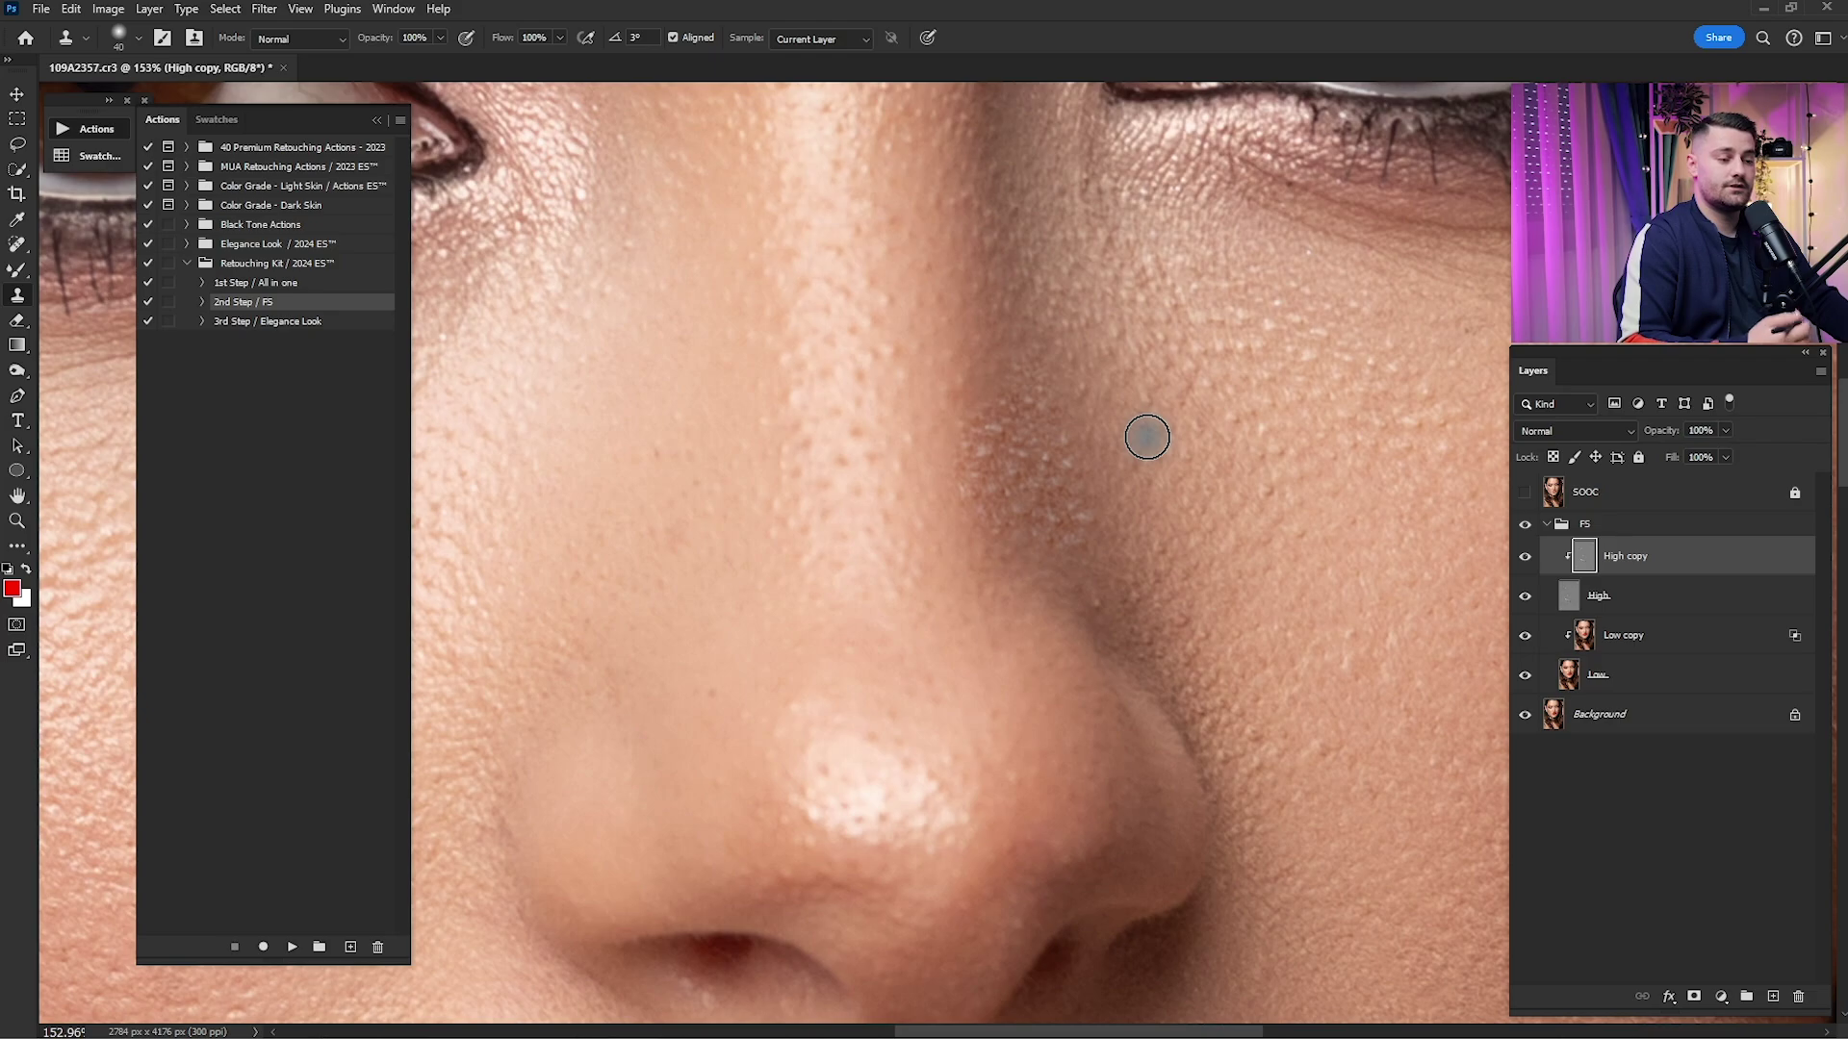
- Clone even skin texture over the uneven pores on the opposite cheek below the eye on High copy
left_click_drag(1021, 511, 837, 578)
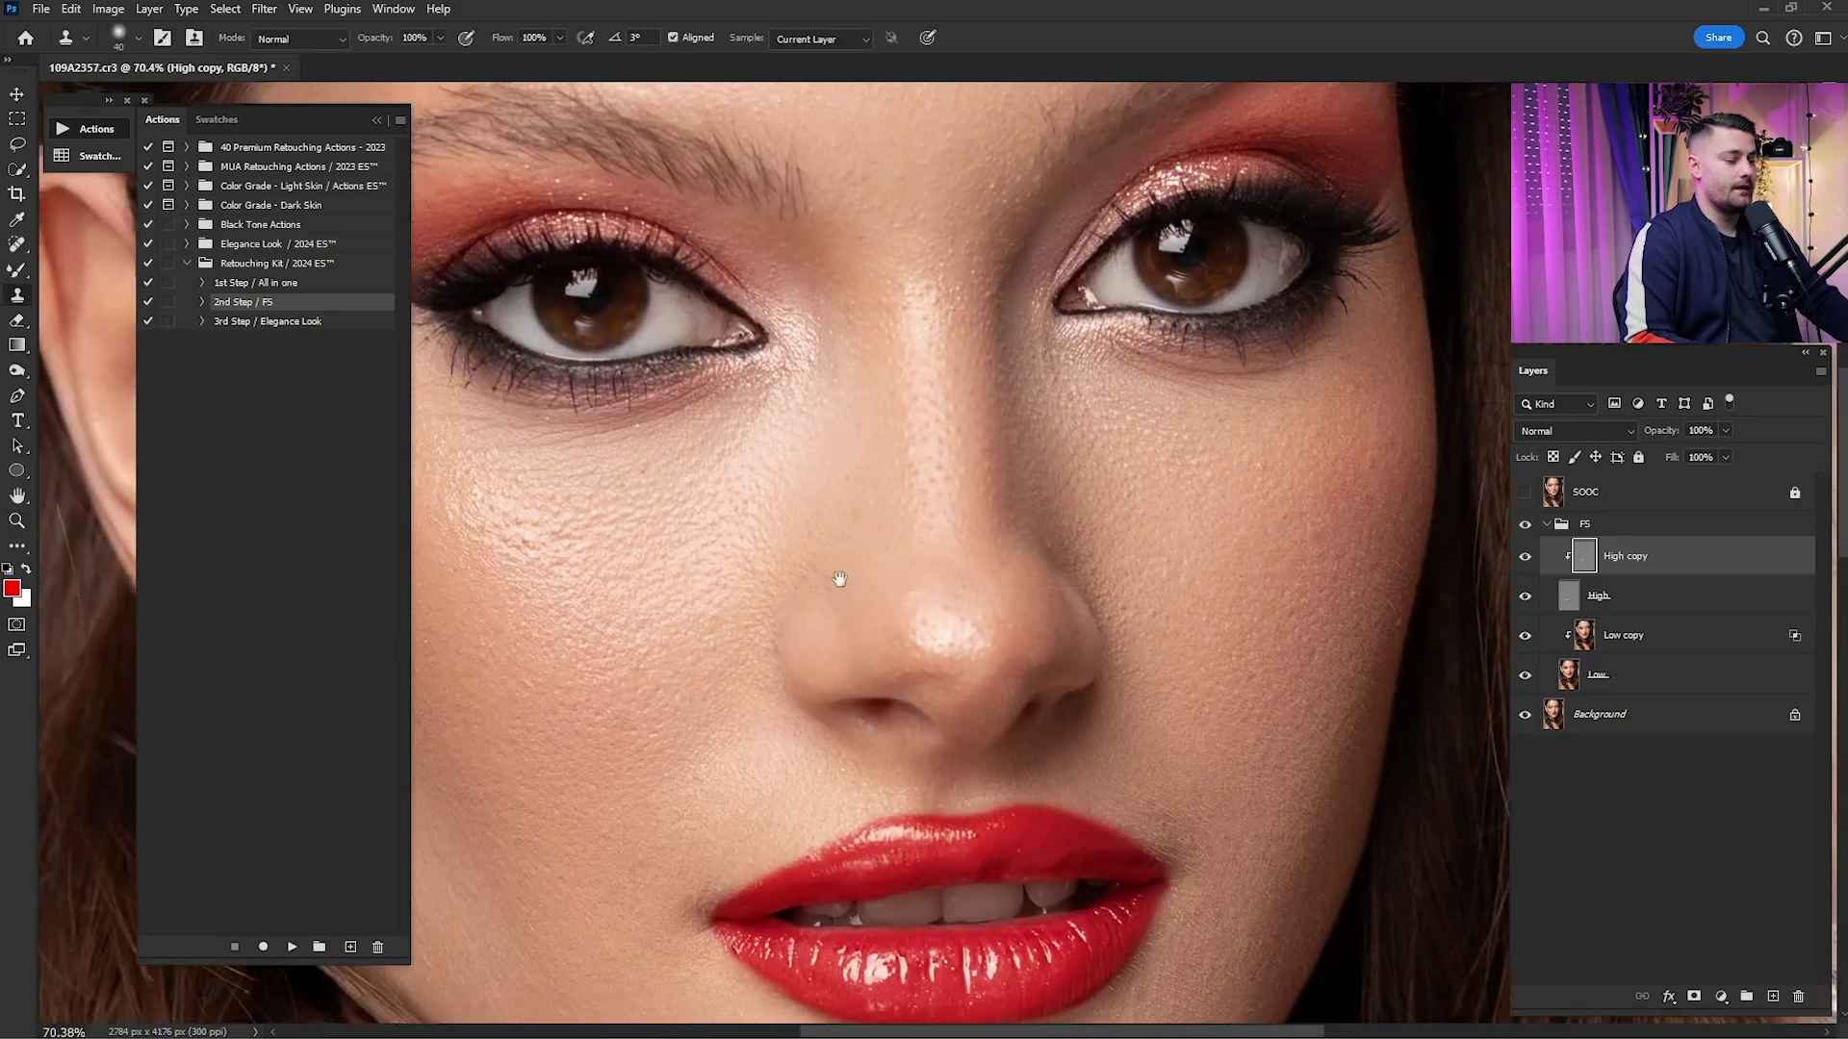
left_click_drag(614, 554, 1007, 539)
scroll(1007, 538, "up", 5)
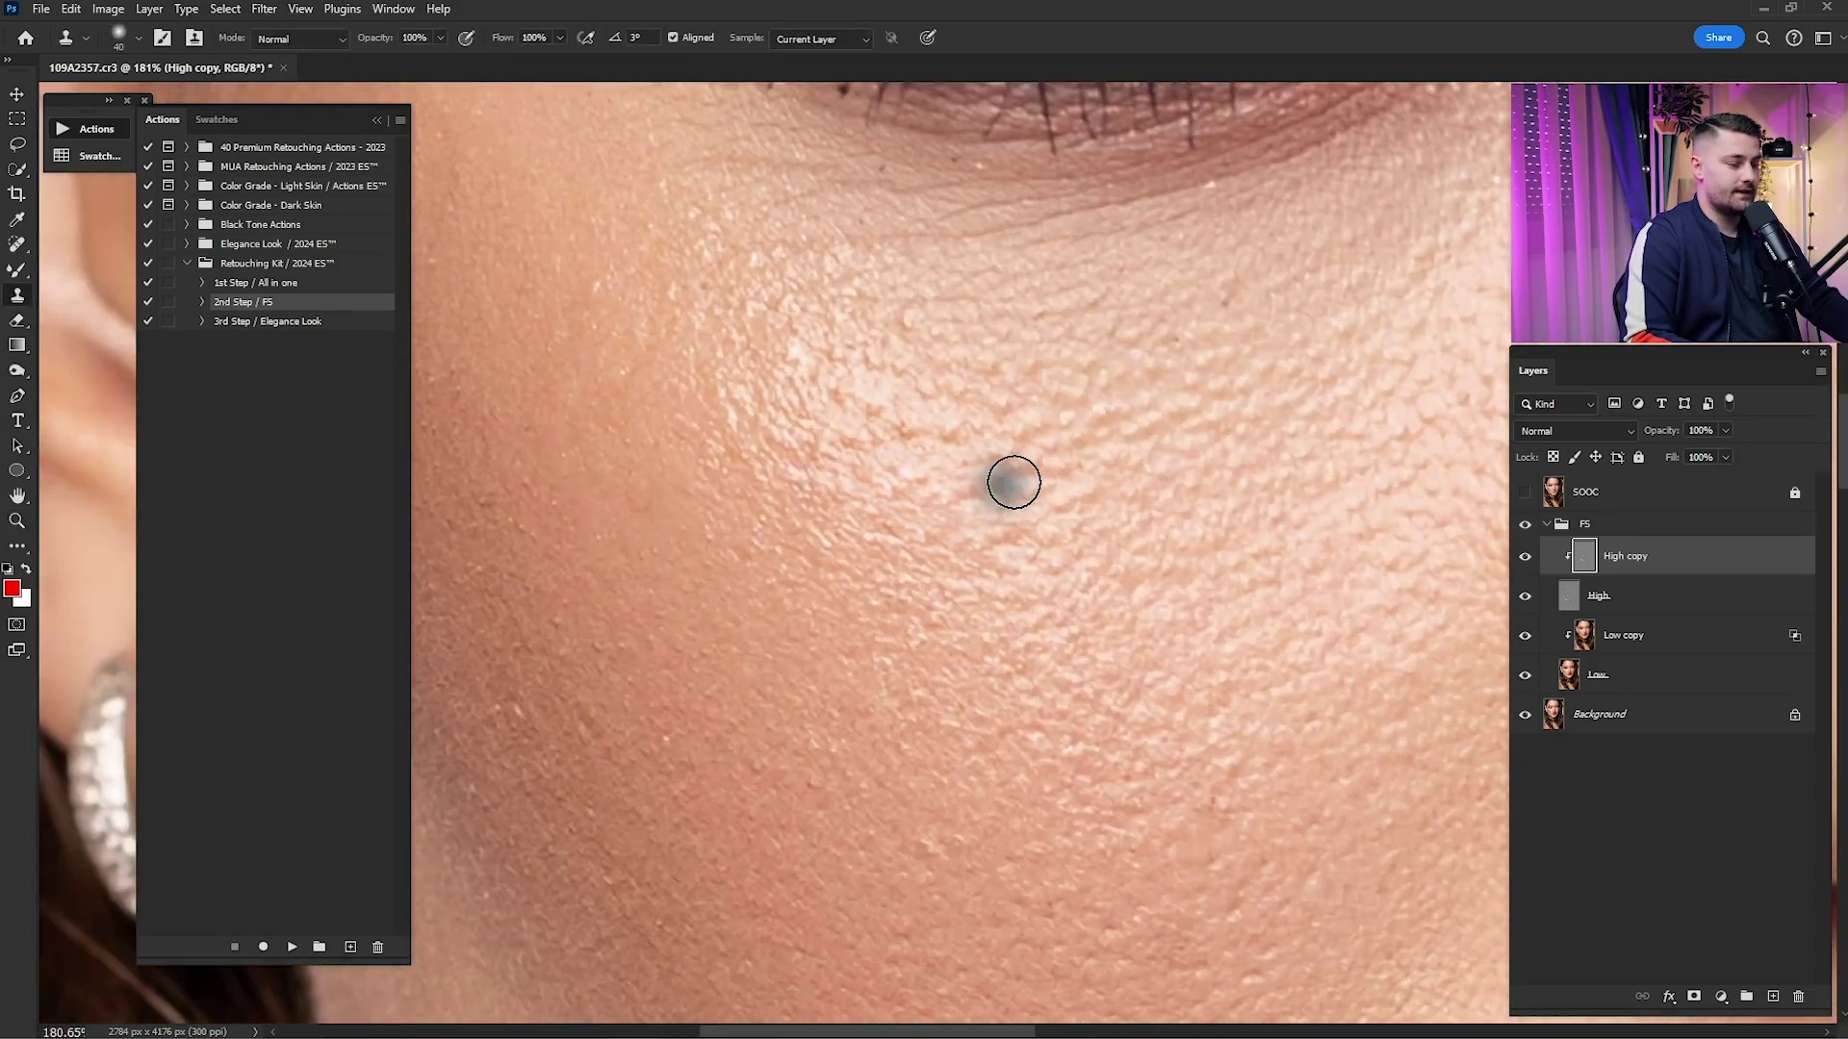
scroll(1195, 379, "down", 5)
scroll(1188, 474, "up", 5)
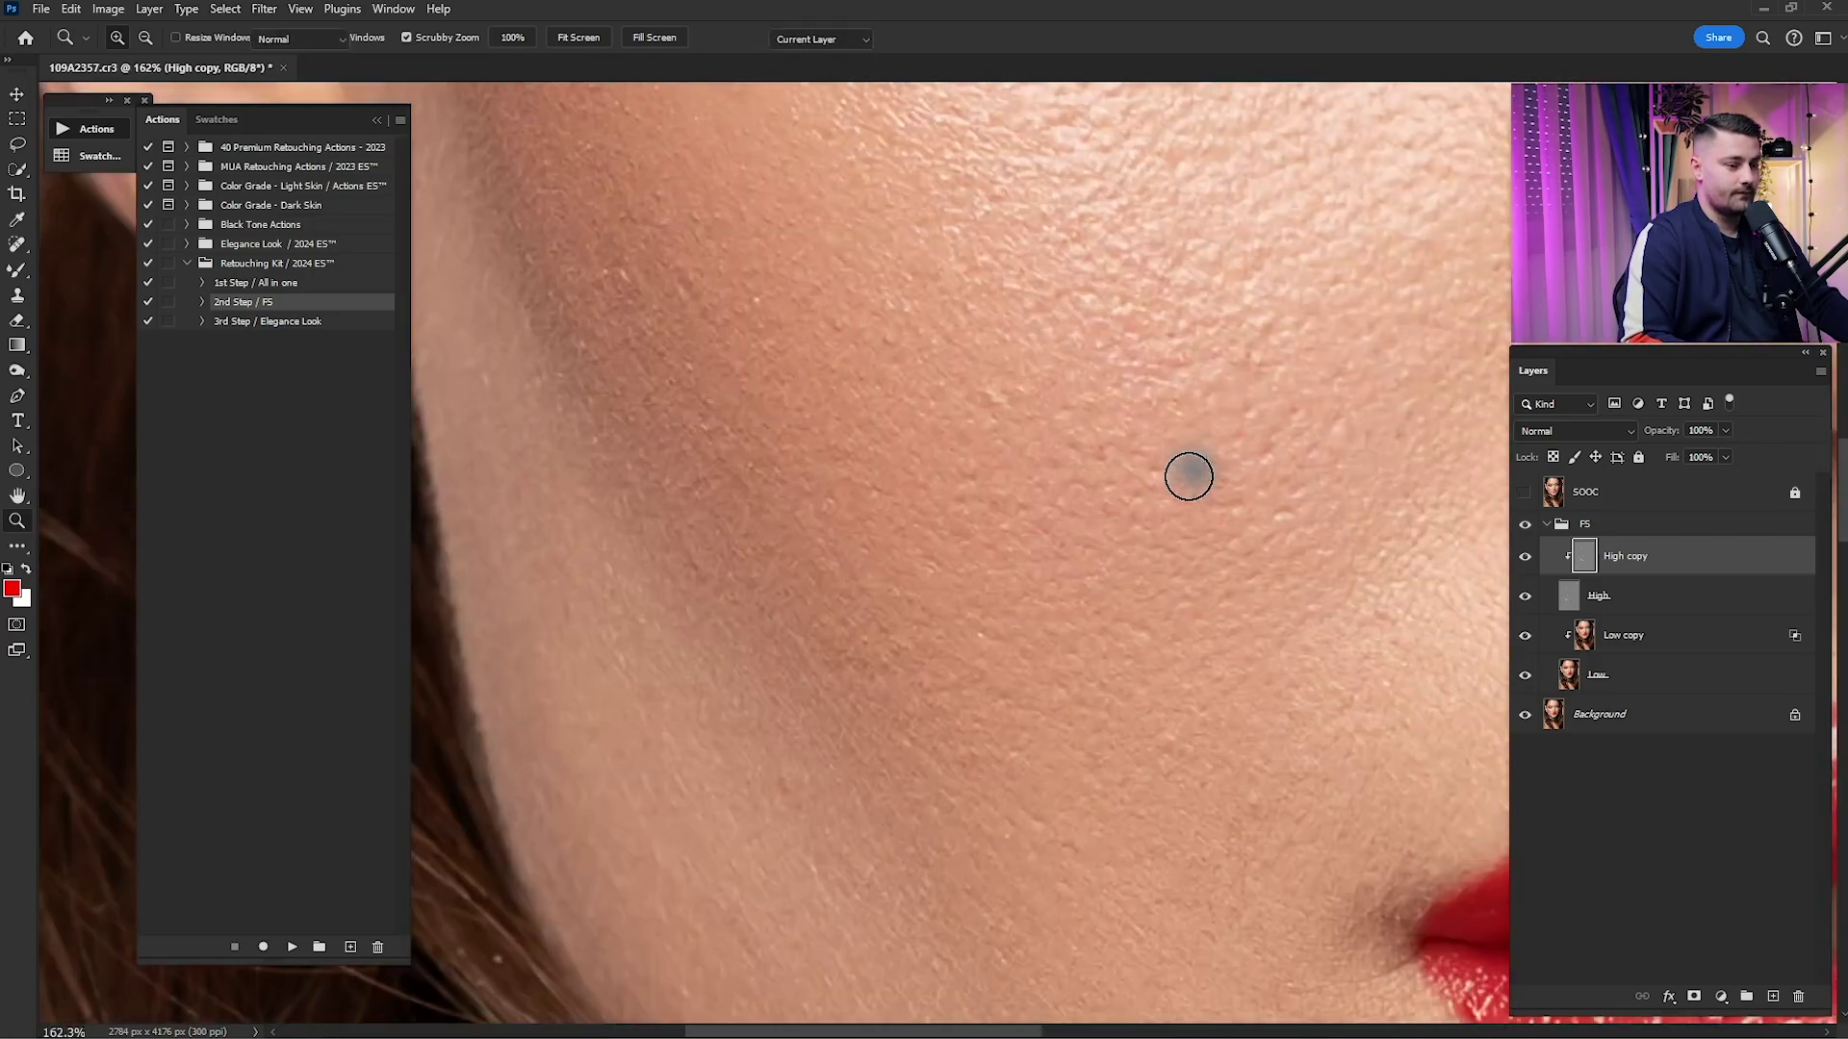
- Clean up the skin texture on the lower cheek near the mouth corner and jaw with the Clone Stamp
scroll(1136, 471, "down", 3)
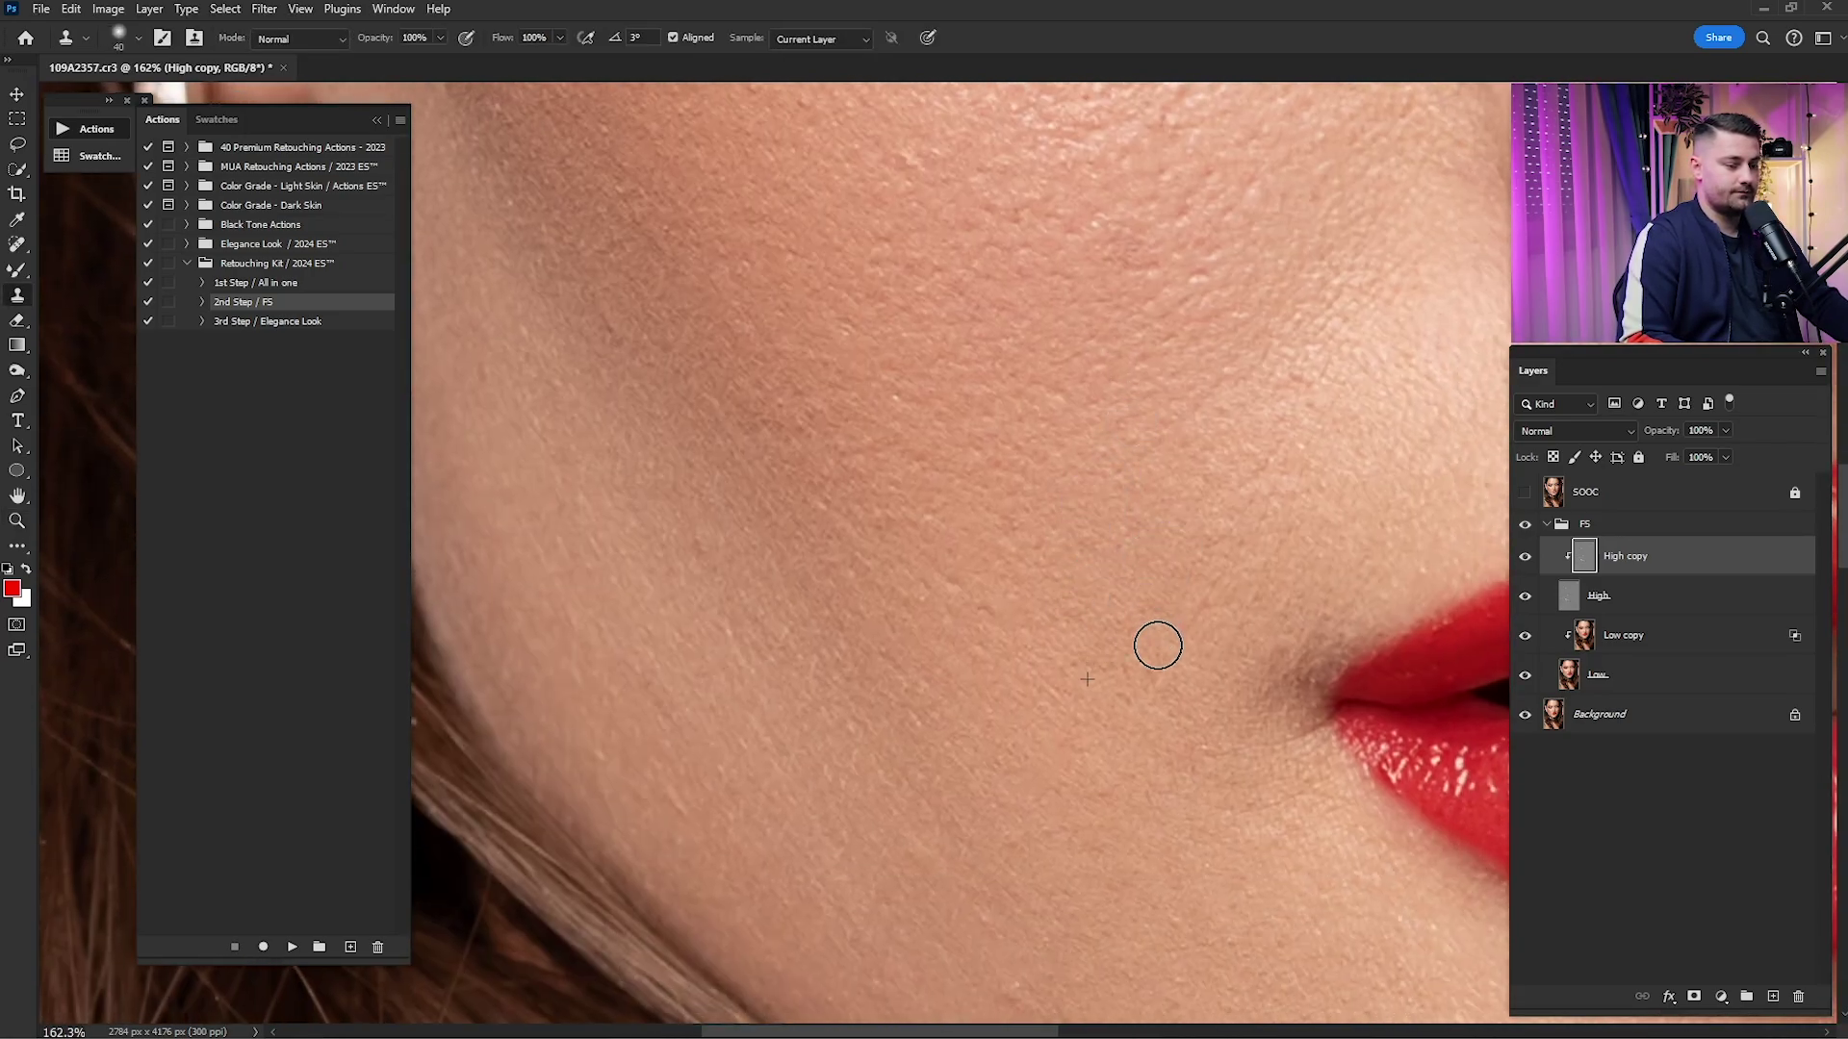
scroll(1117, 640, "down", 2)
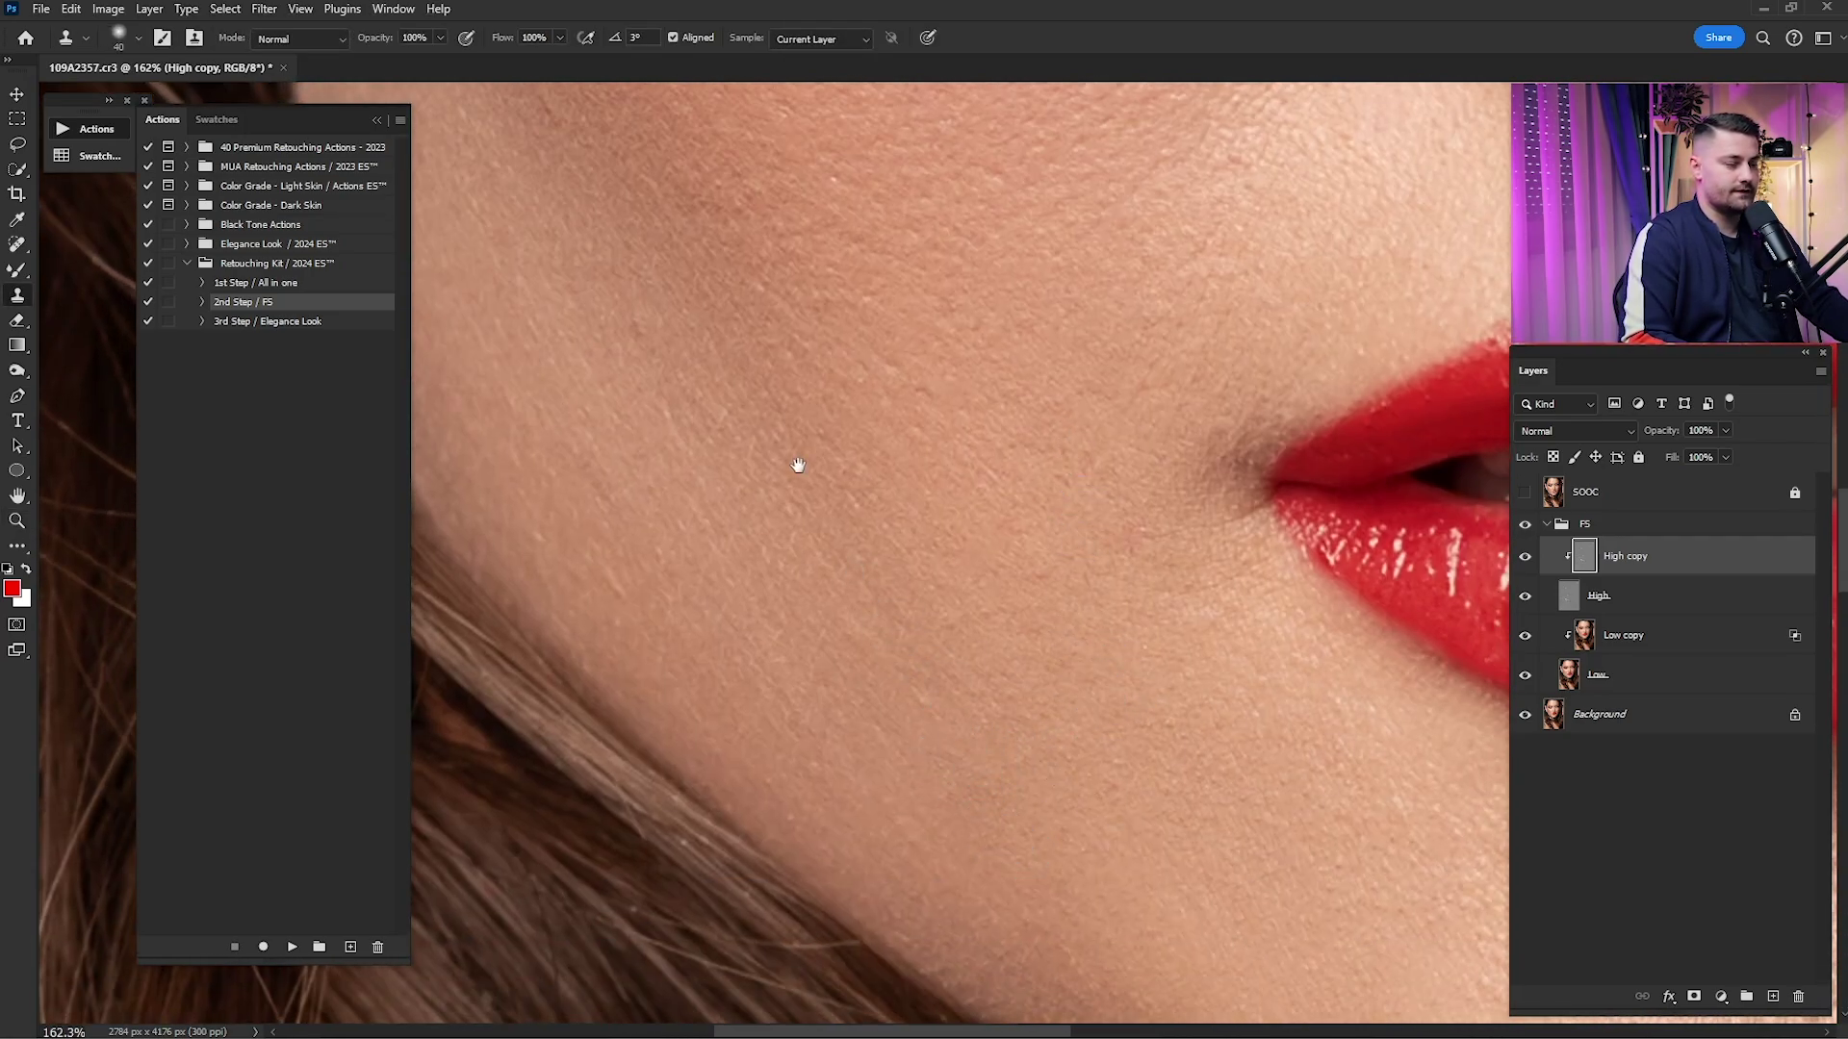
scroll(882, 591, "up", 3)
- Sample clean texture above the eyebrow and clone it over uneven spots on the temple side of the forehead
scroll(833, 413, "up", 10)
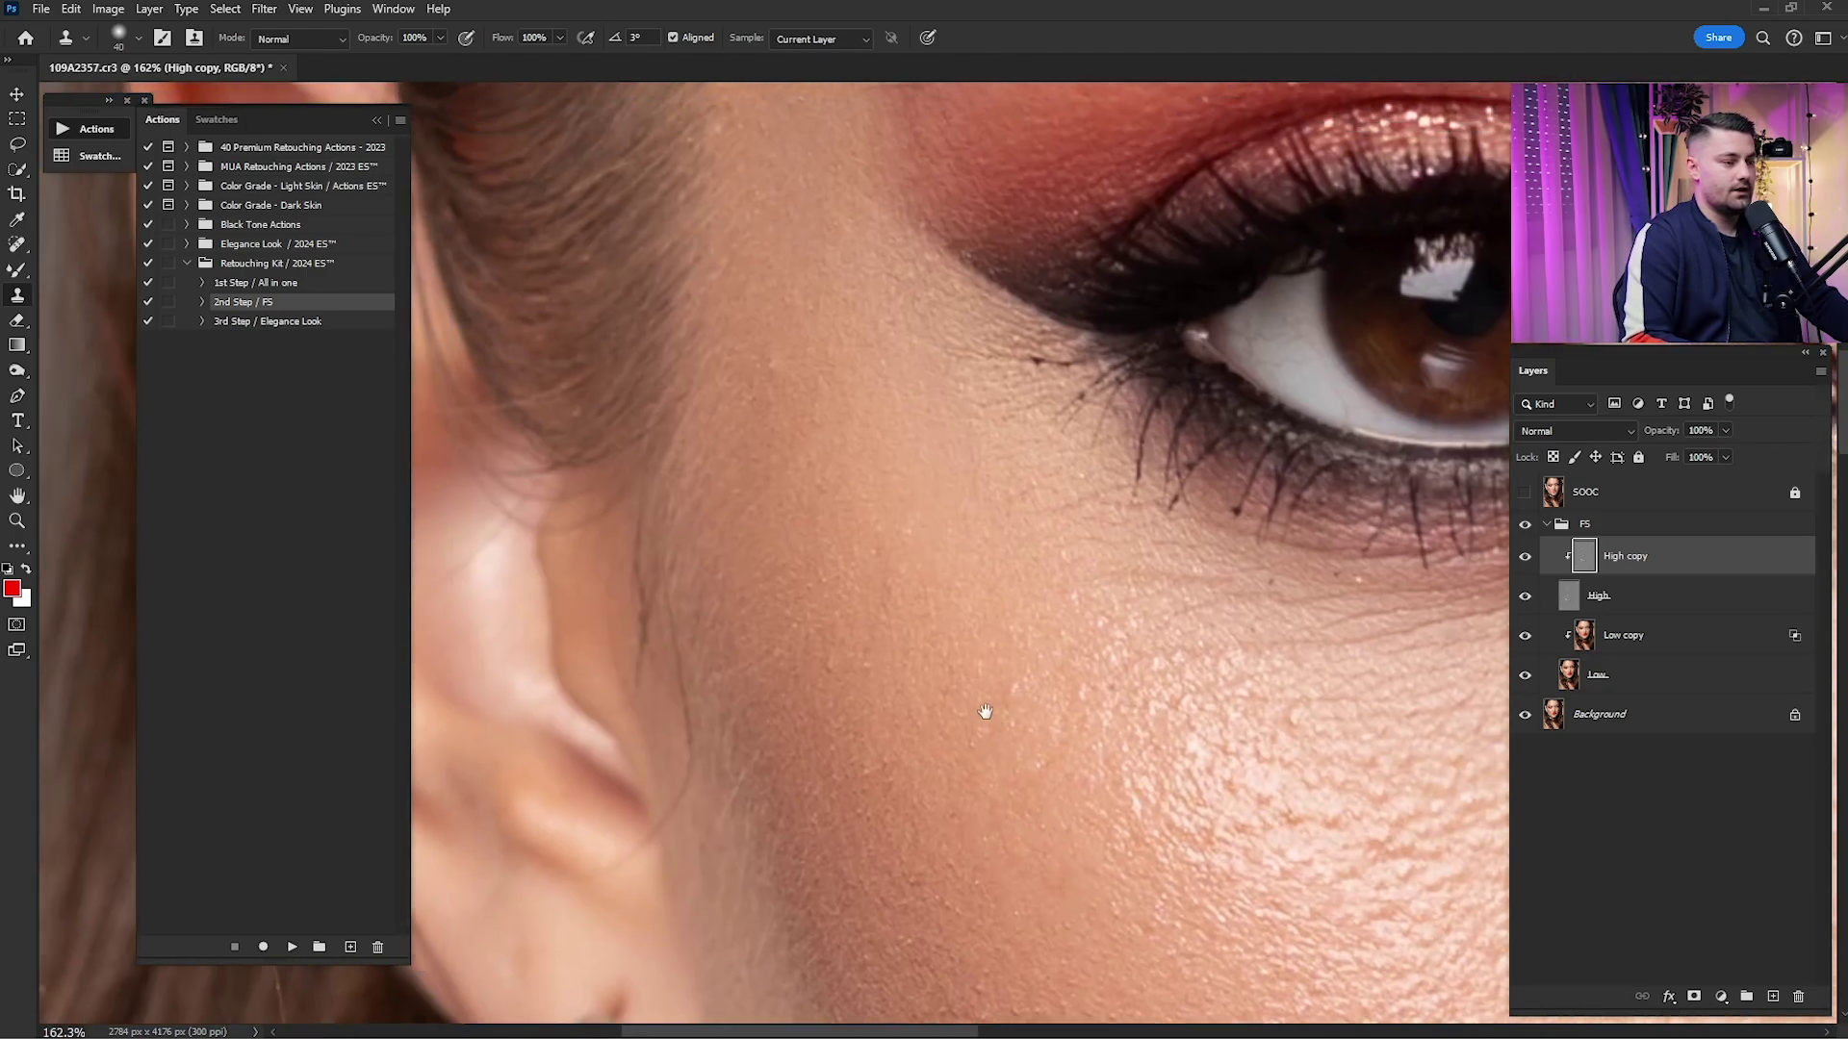
scroll(907, 571, "up", 5)
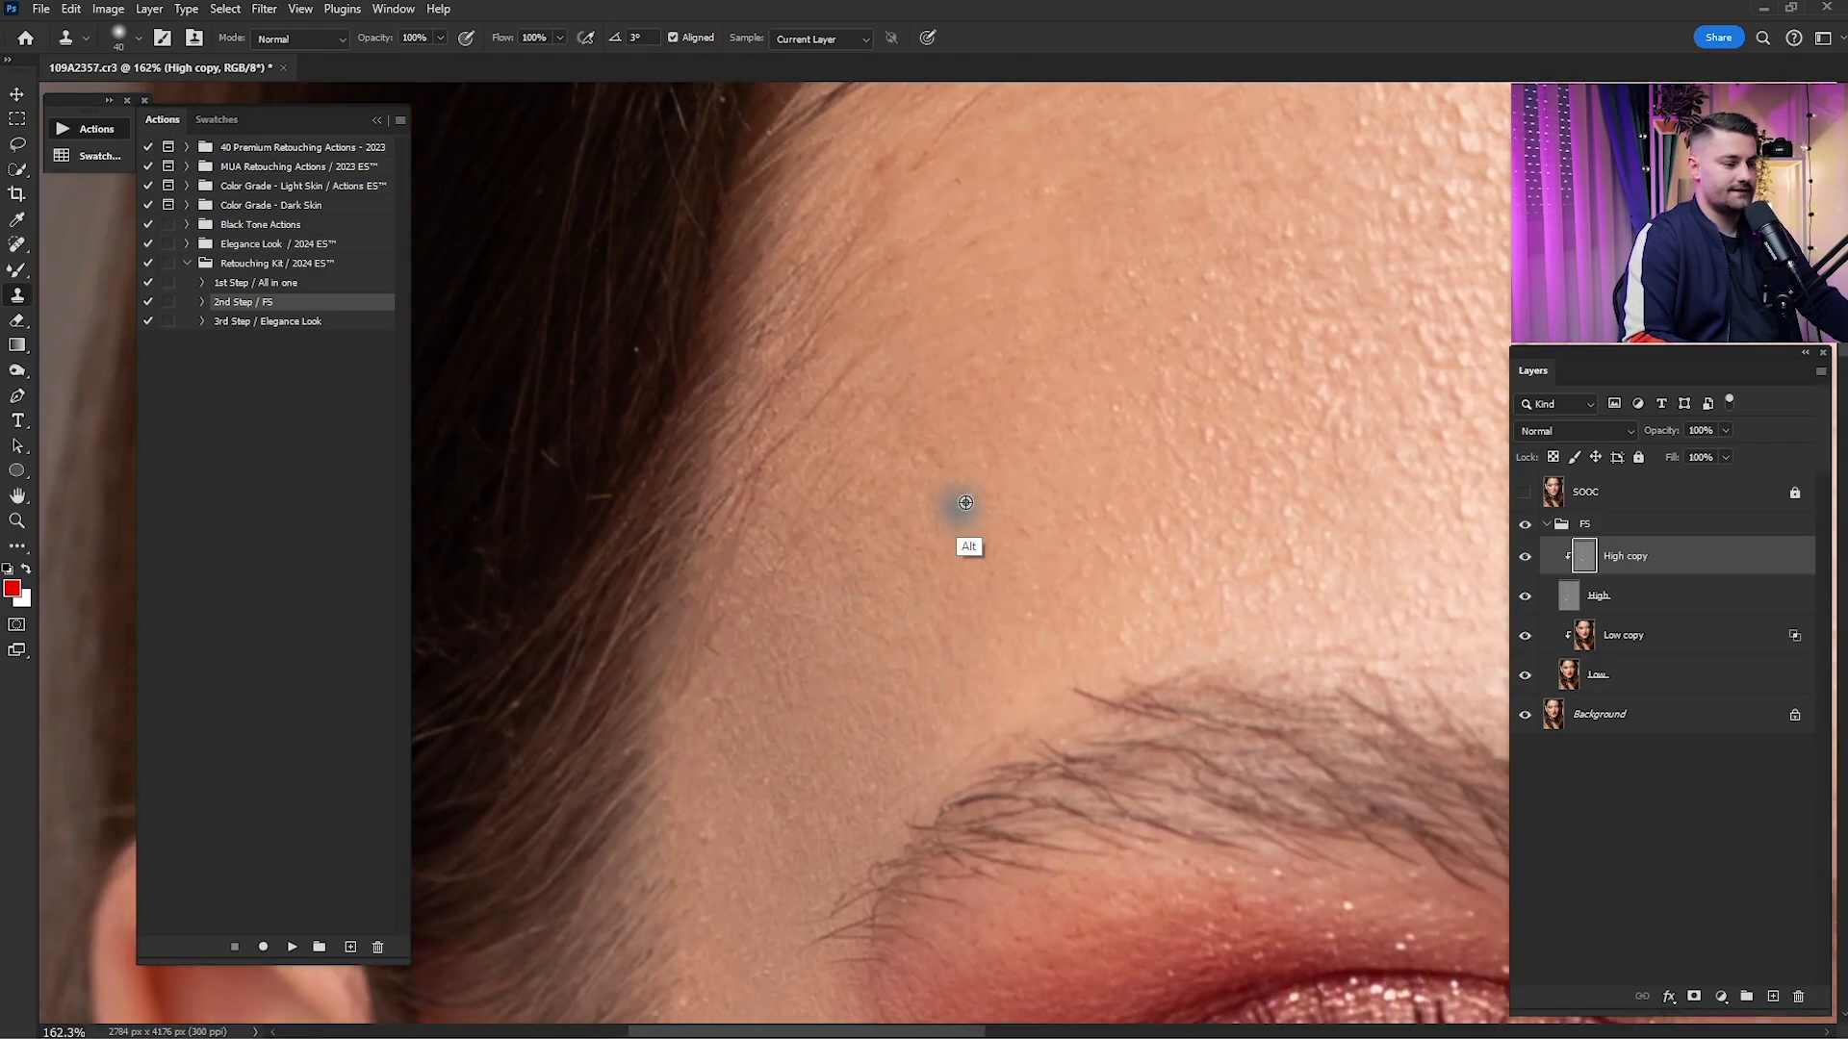
left_click(962, 544, "alt")
mouse_move(1209, 414)
left_mouse_down()
mouse_move(1006, 516)
mouse_move(1056, 401)
mouse_move(1112, 346)
left_mouse_up()
- Clone sampled clean skin texture over the rough pores on the cheek and the chin area below the lower lip on High copy
key("ctrl+0")
key("s")
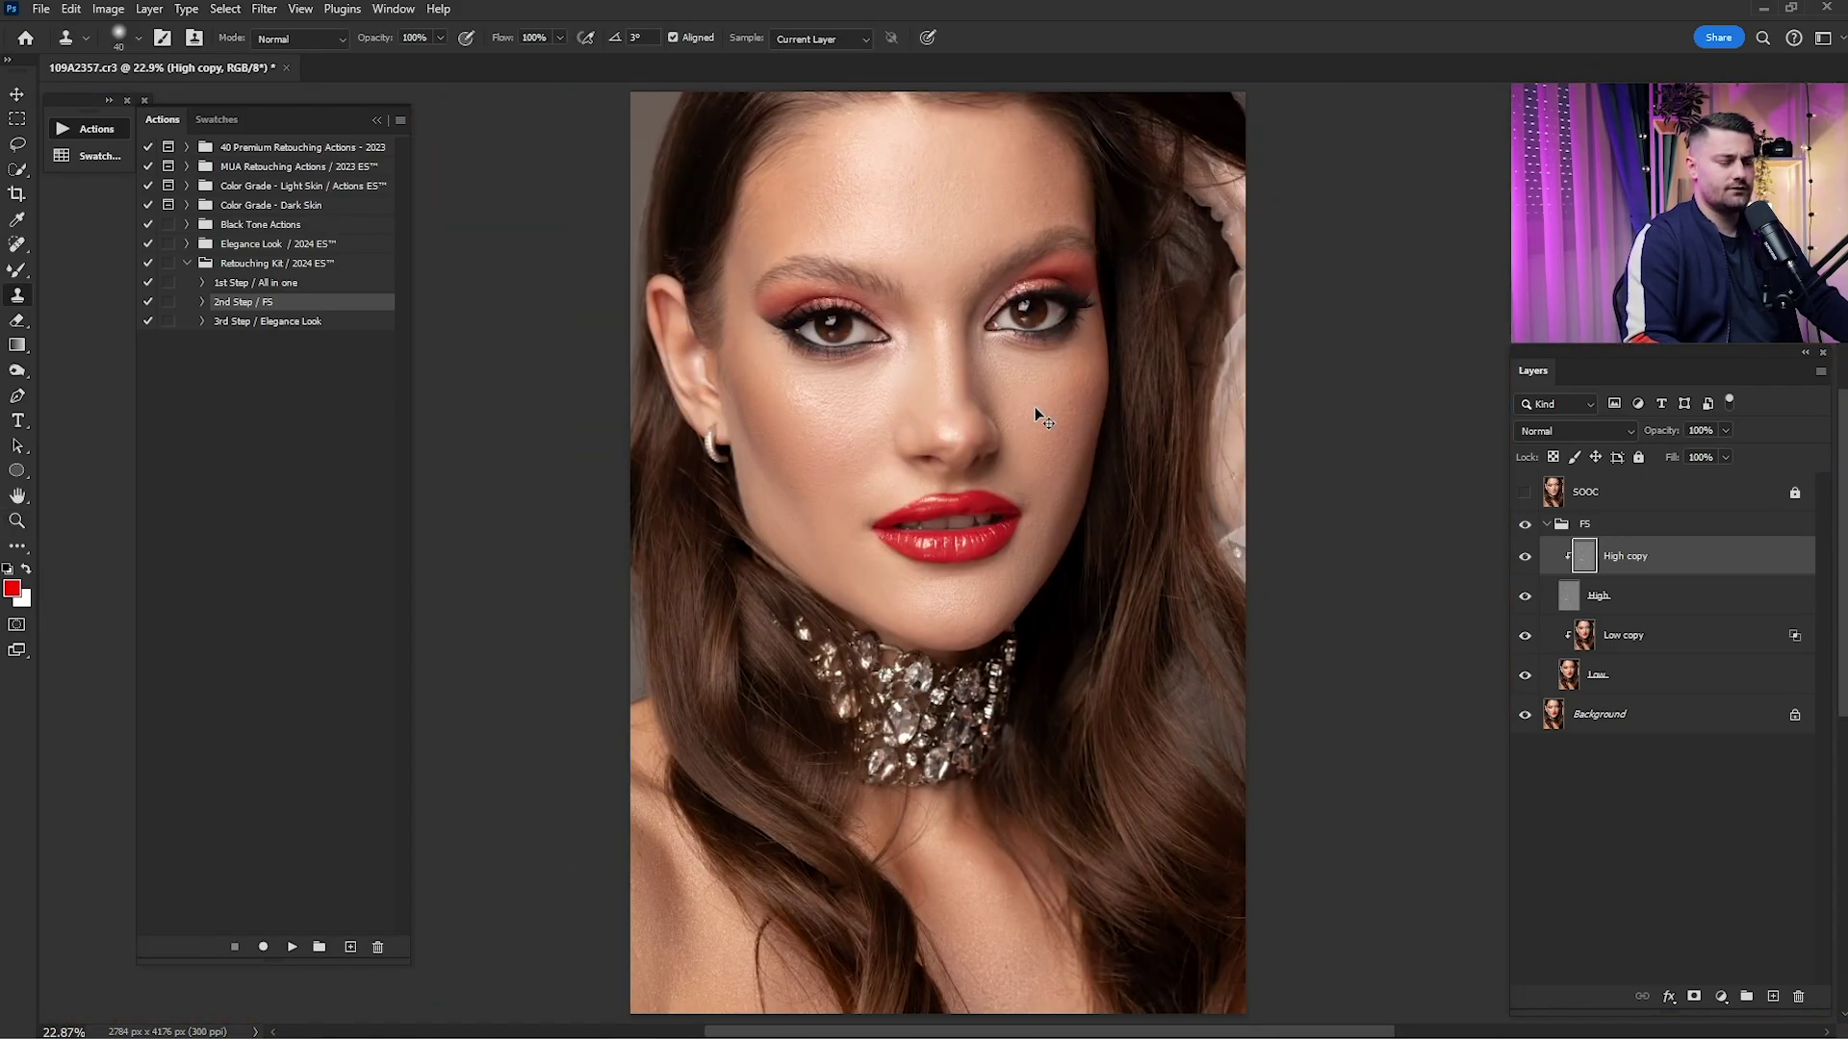
left_click_drag(824, 396, 1051, 357)
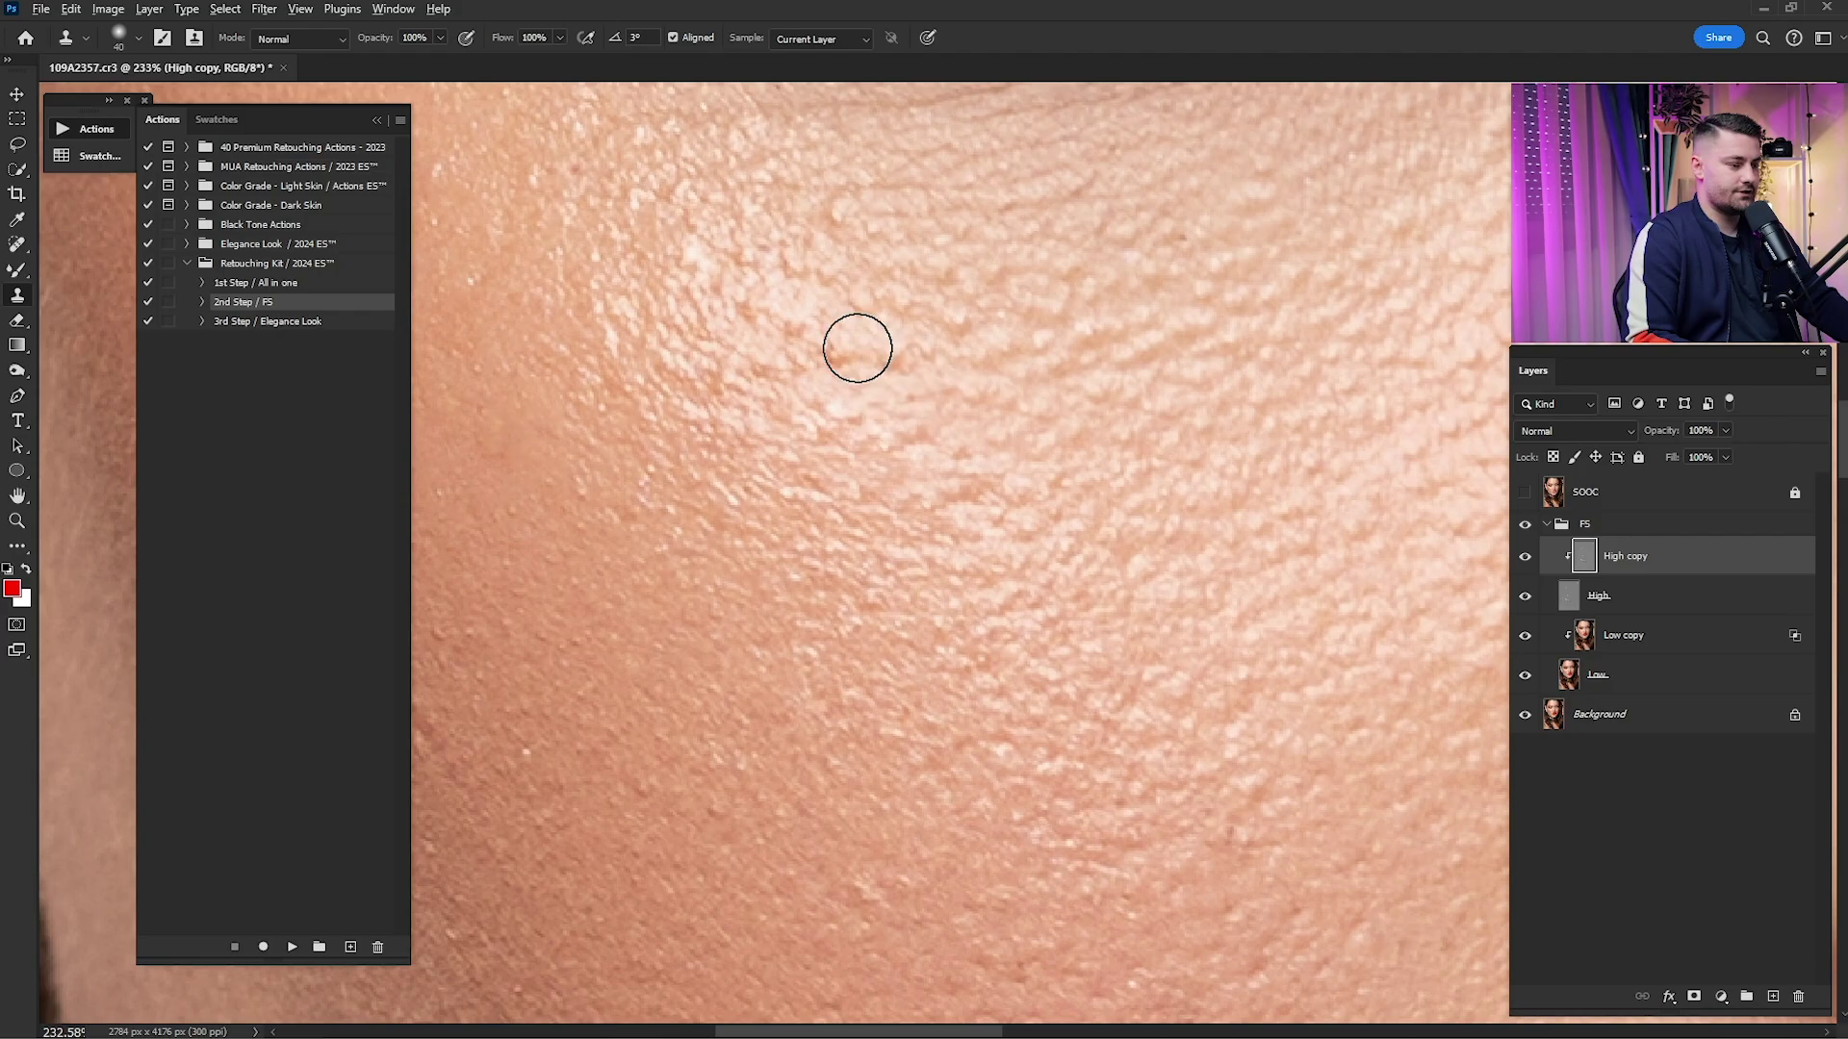
key("z")
left_click_drag(1168, 272, 1027, 229)
left_click_drag(1011, 541, 1192, 671)
left_click(1077, 614, "alt")
left_click_drag(1010, 673, 1321, 384)
left_click_drag(1020, 573, 1284, 457)
left_click(1058, 662, "alt")
left_click_drag(1134, 617, 1116, 646)
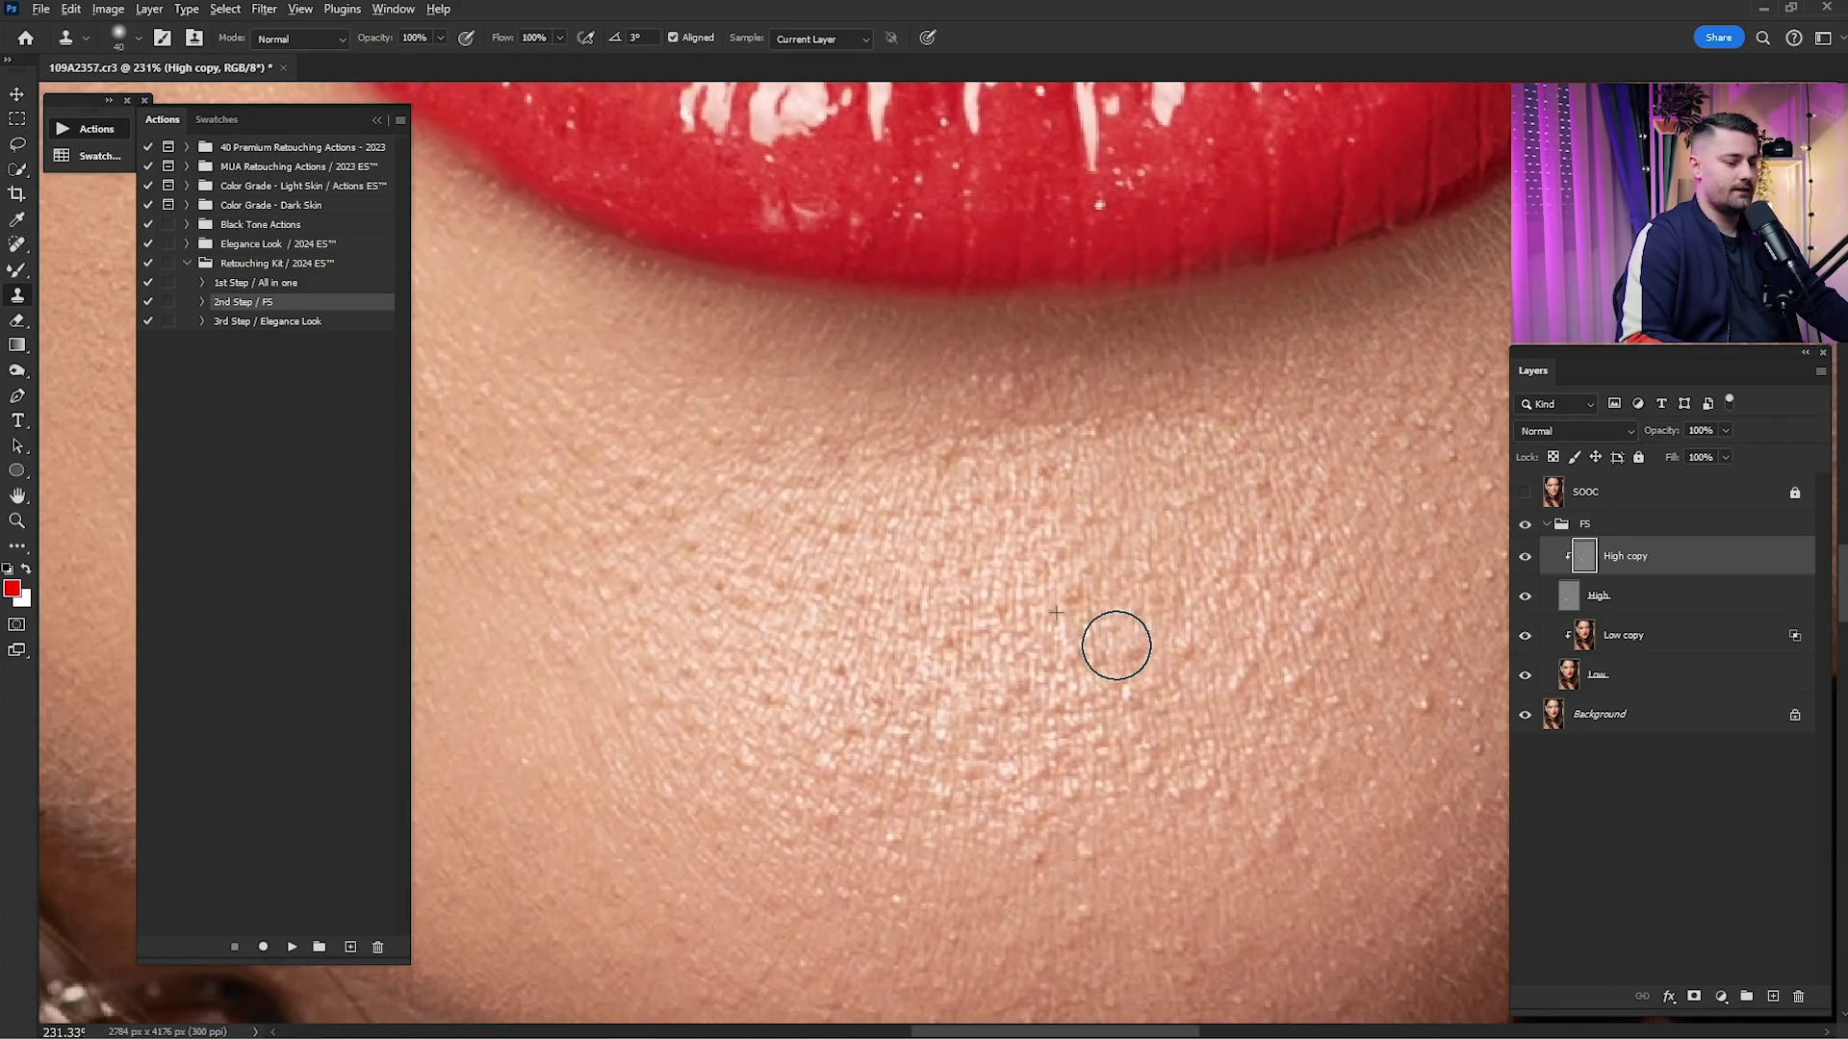
- Even out the texture on the lower chin and jaw above the necklace with the Clone Stamp on High copy
scroll(1117, 644, "down", 3)
left_click_drag(1221, 691, 1196, 694)
left_click_drag(921, 473, 1238, 537)
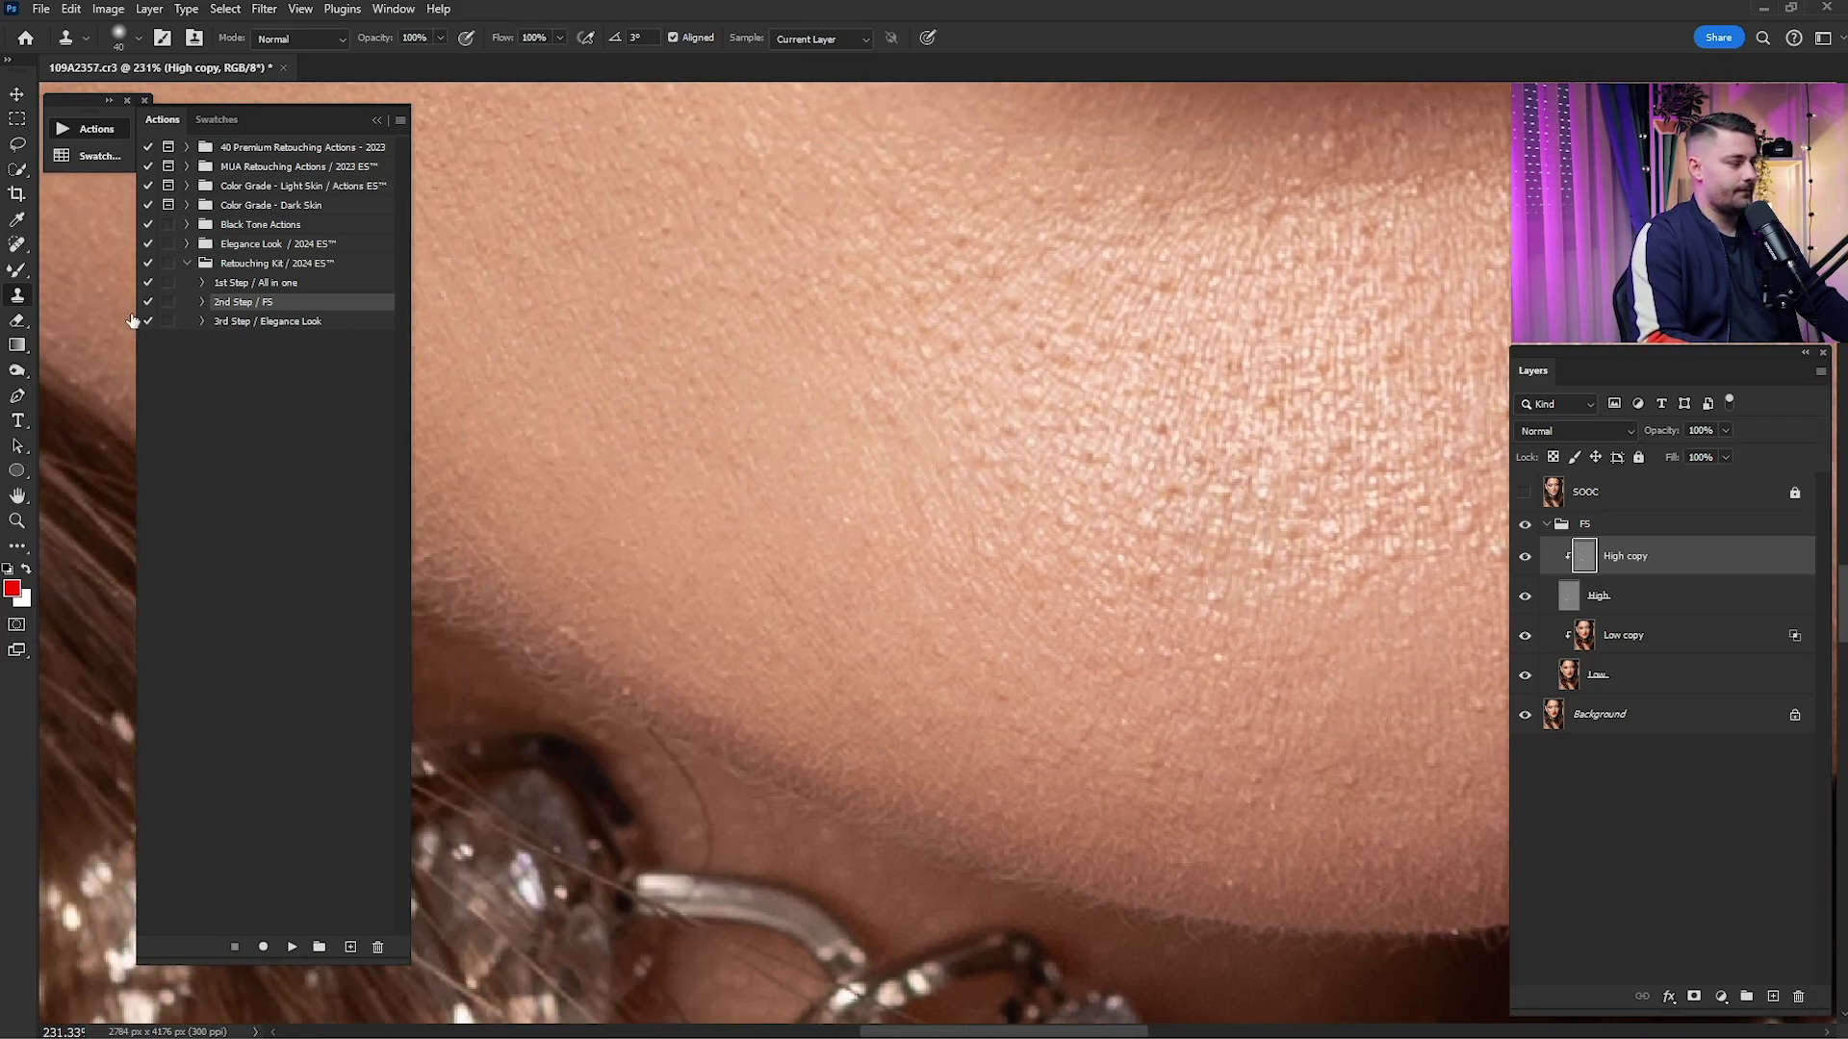
left_click(27, 245)
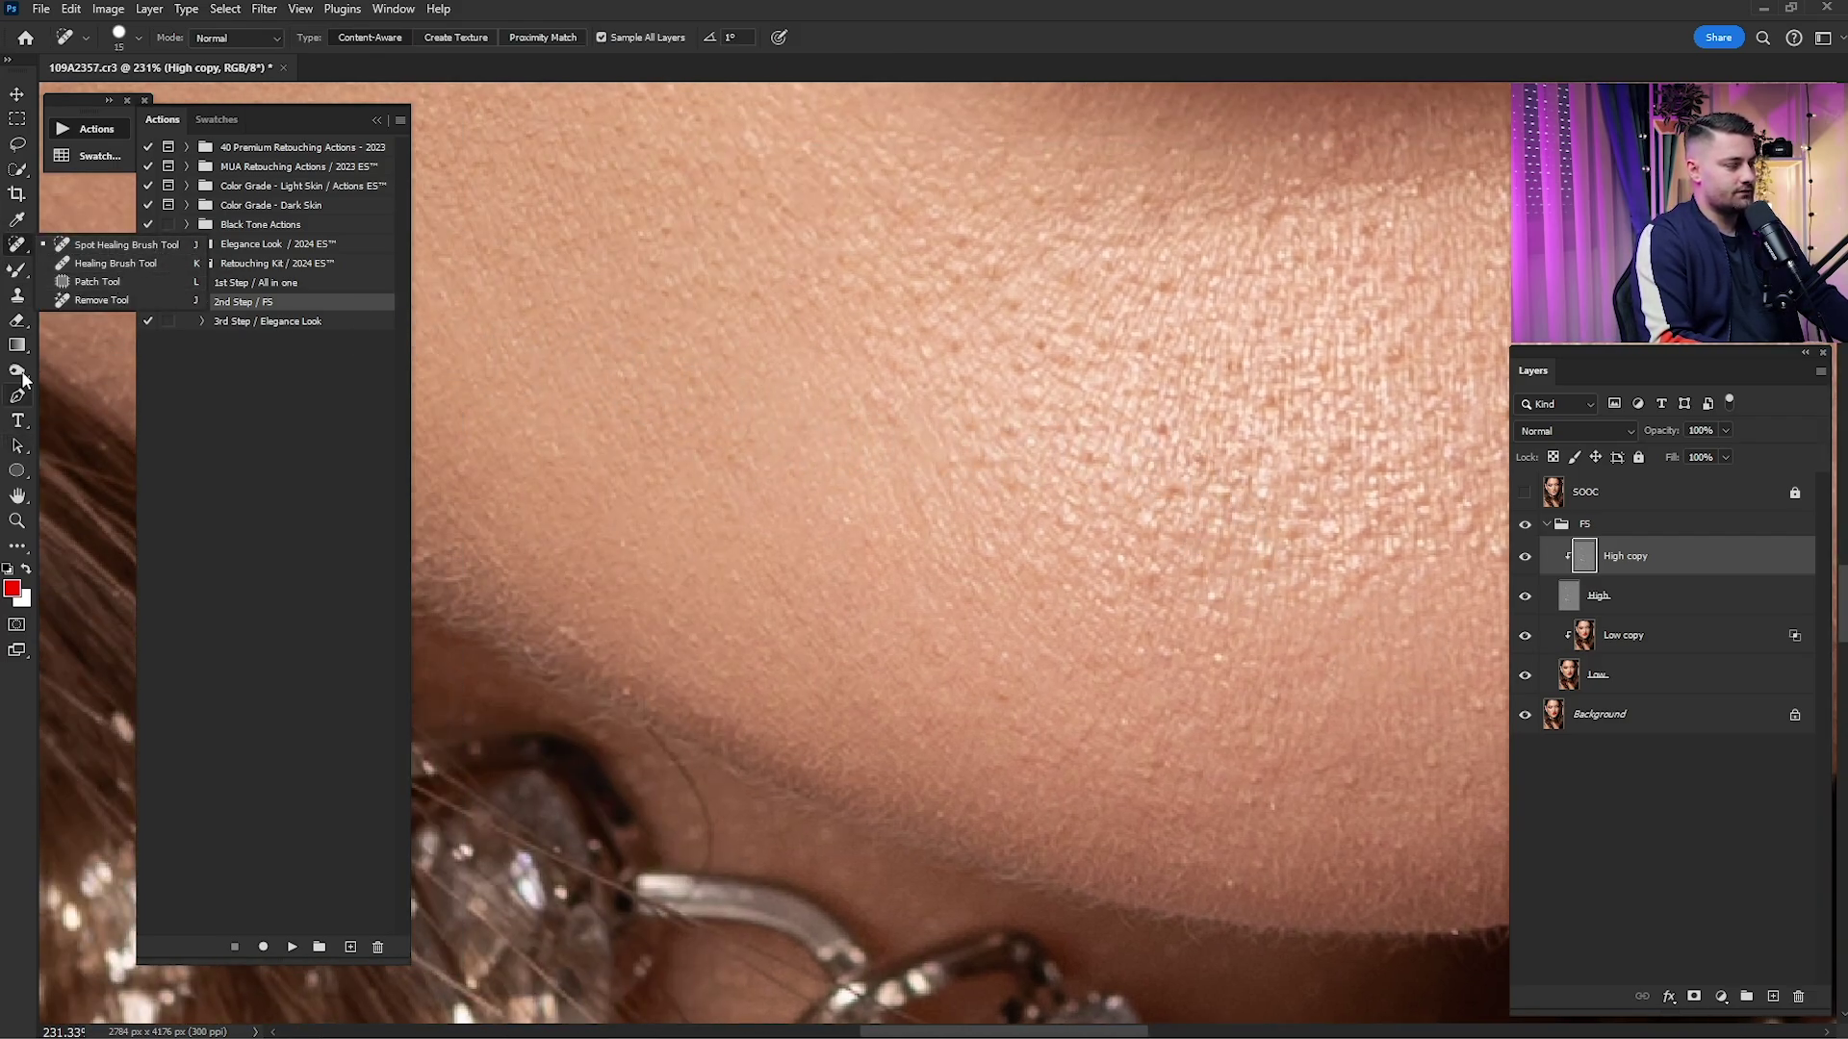
left_click(20, 295)
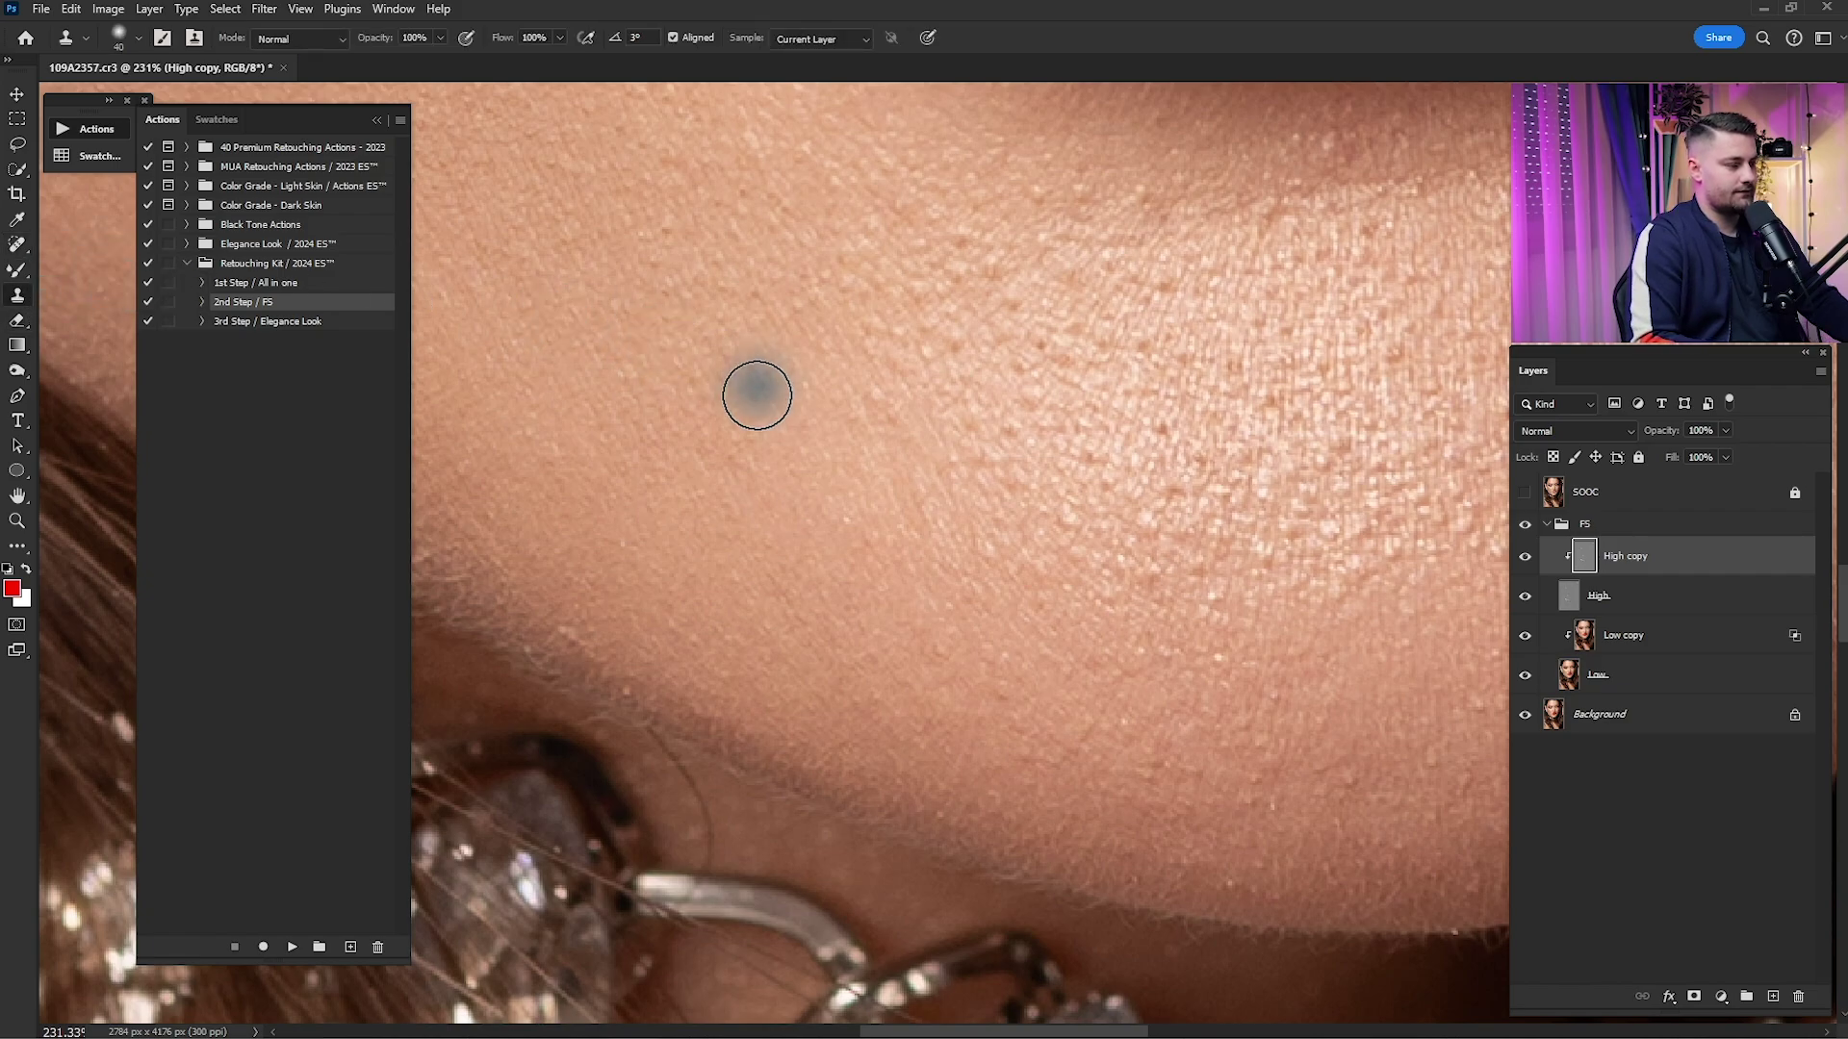
left_click_drag(758, 395, 957, 722)
left_click(854, 734, "alt")
key("ctrl+0")
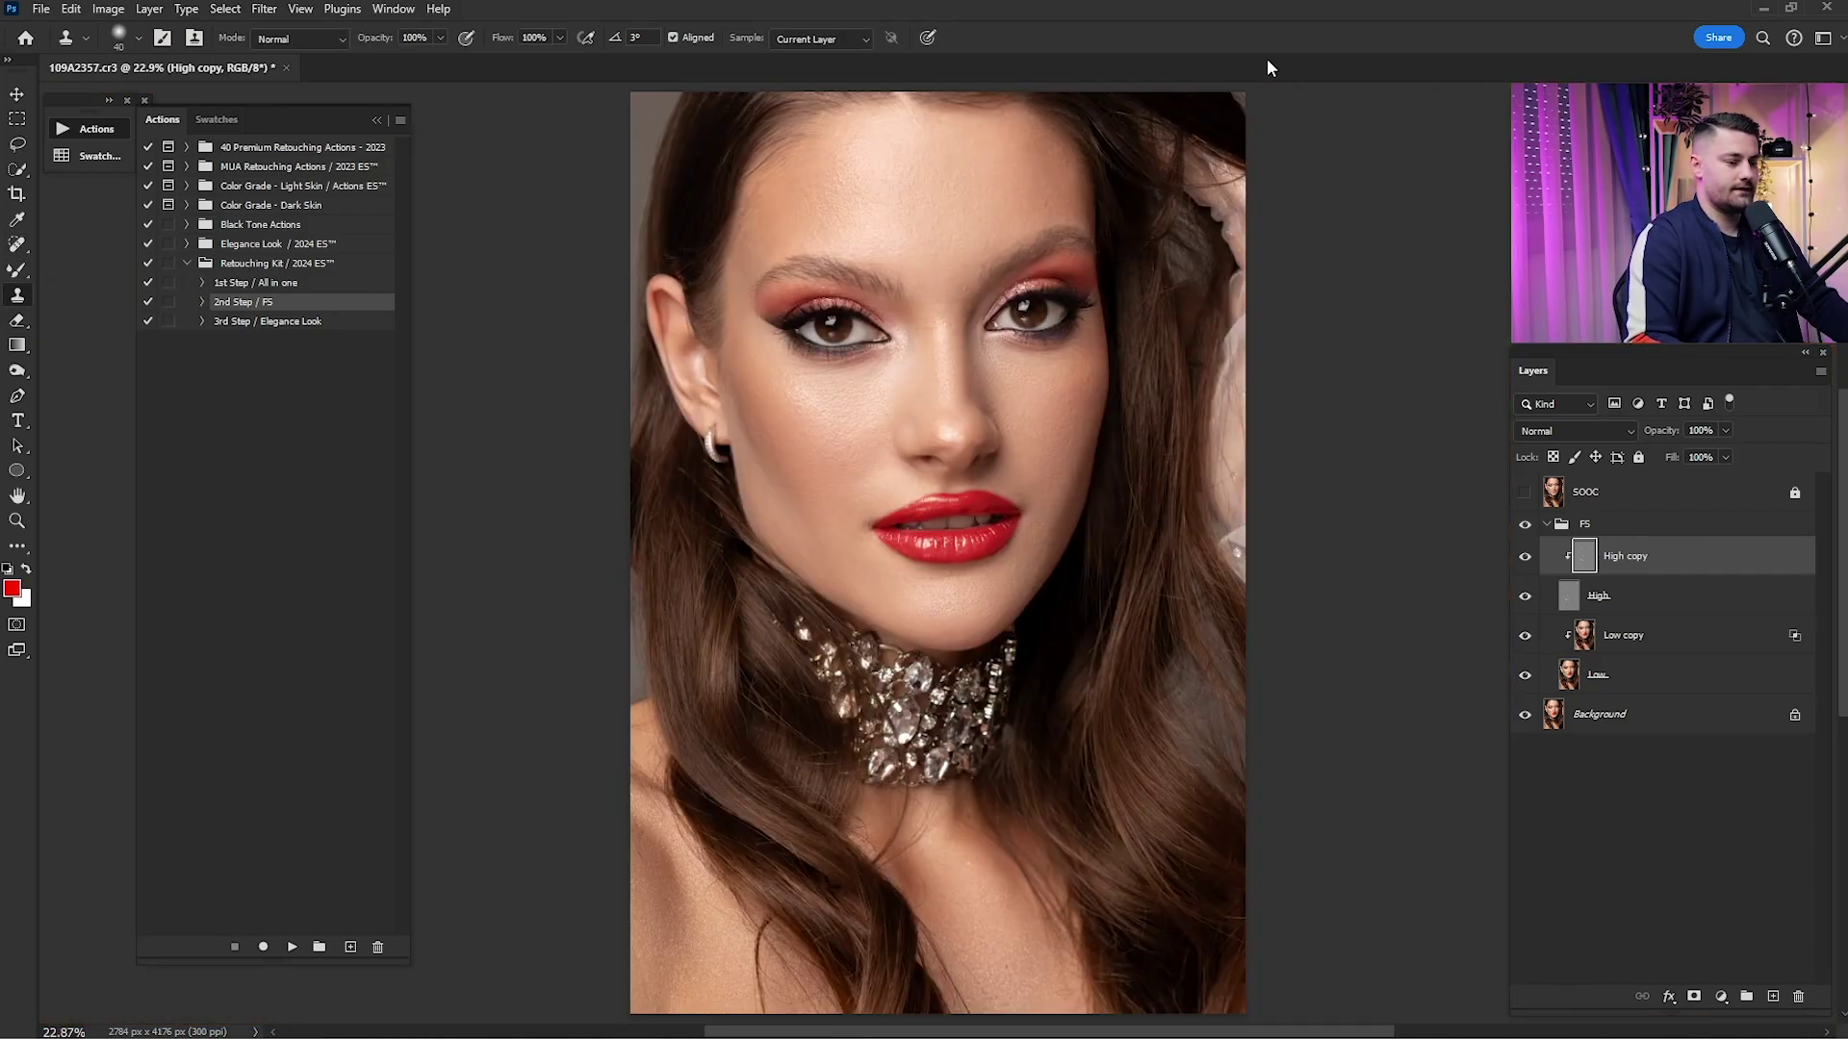
- Clone clean skin texture over the small spots between the eyebrows on High copy
key("ctrl+space")
left_click_drag(958, 253, 1133, 457)
key("s")
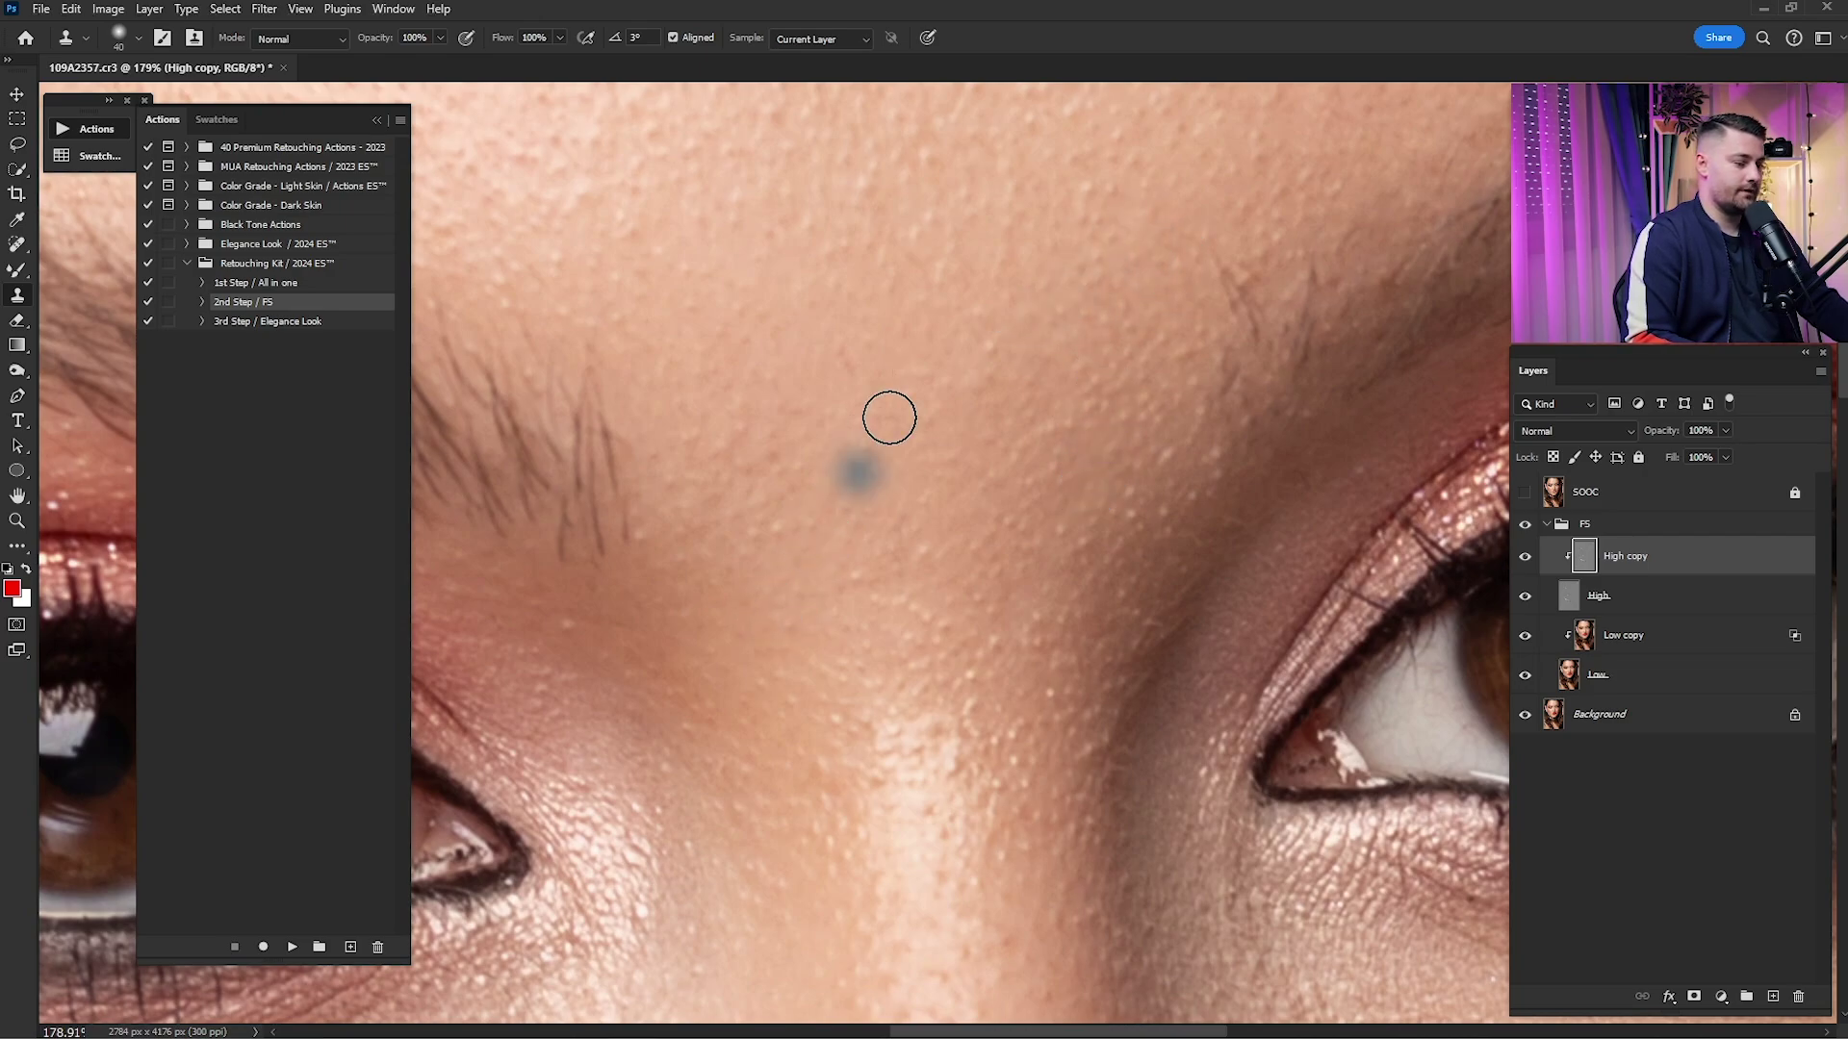
key("ctrl+0")
- Compare the portrait with and without the FS group and inspect the retouched skin up close
left_click(1547, 530)
left_click(1525, 526)
left_click(1526, 526)
left_click(1565, 555)
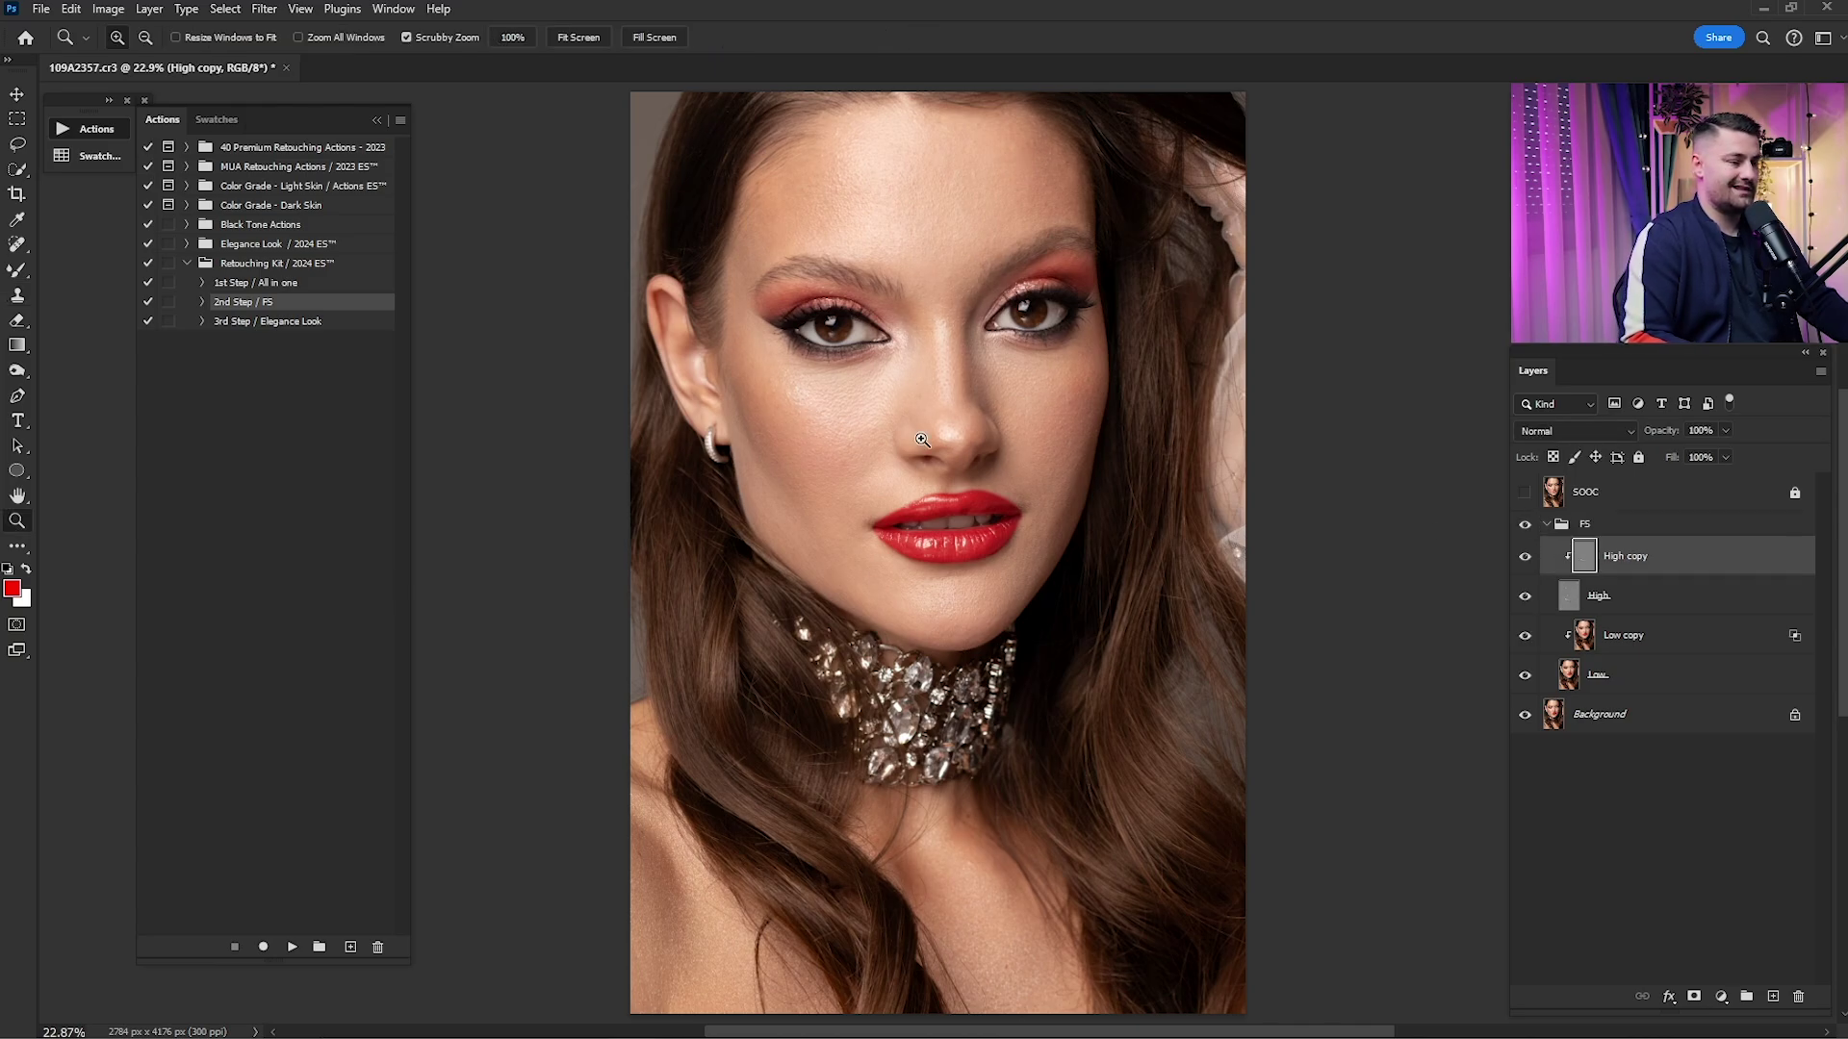
scroll(974, 423, "up", 6)
key("ctrl+0")
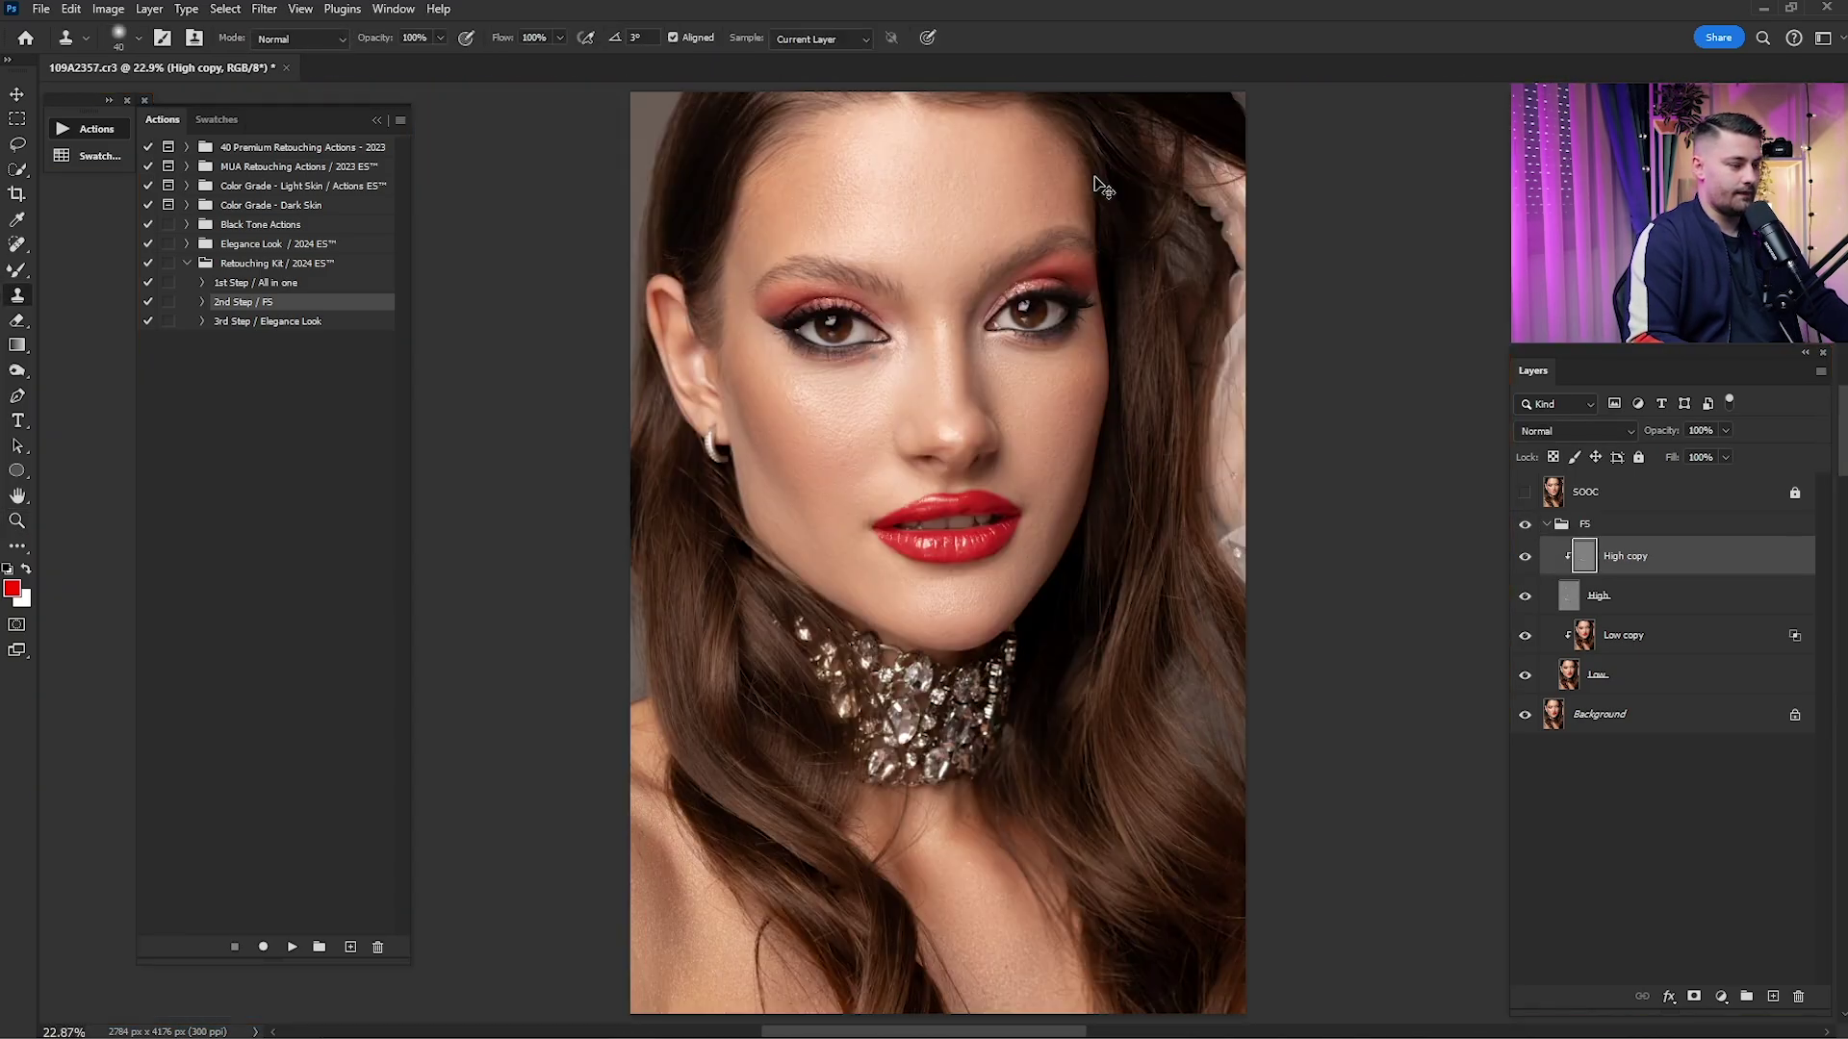
- Collapse the FS group and compare the retouch by toggling the visibility of SOOC and FS
left_click(1545, 526)
left_click(1528, 494)
left_click(1529, 492)
left_click(1528, 492)
left_click(1529, 490)
left_click(1530, 486)
left_click(1531, 482)
left_click(1524, 524)
left_click(1525, 525)
left_click(1525, 526)
left_click(1526, 525)
left_click(1526, 526)
left_click(1527, 526)
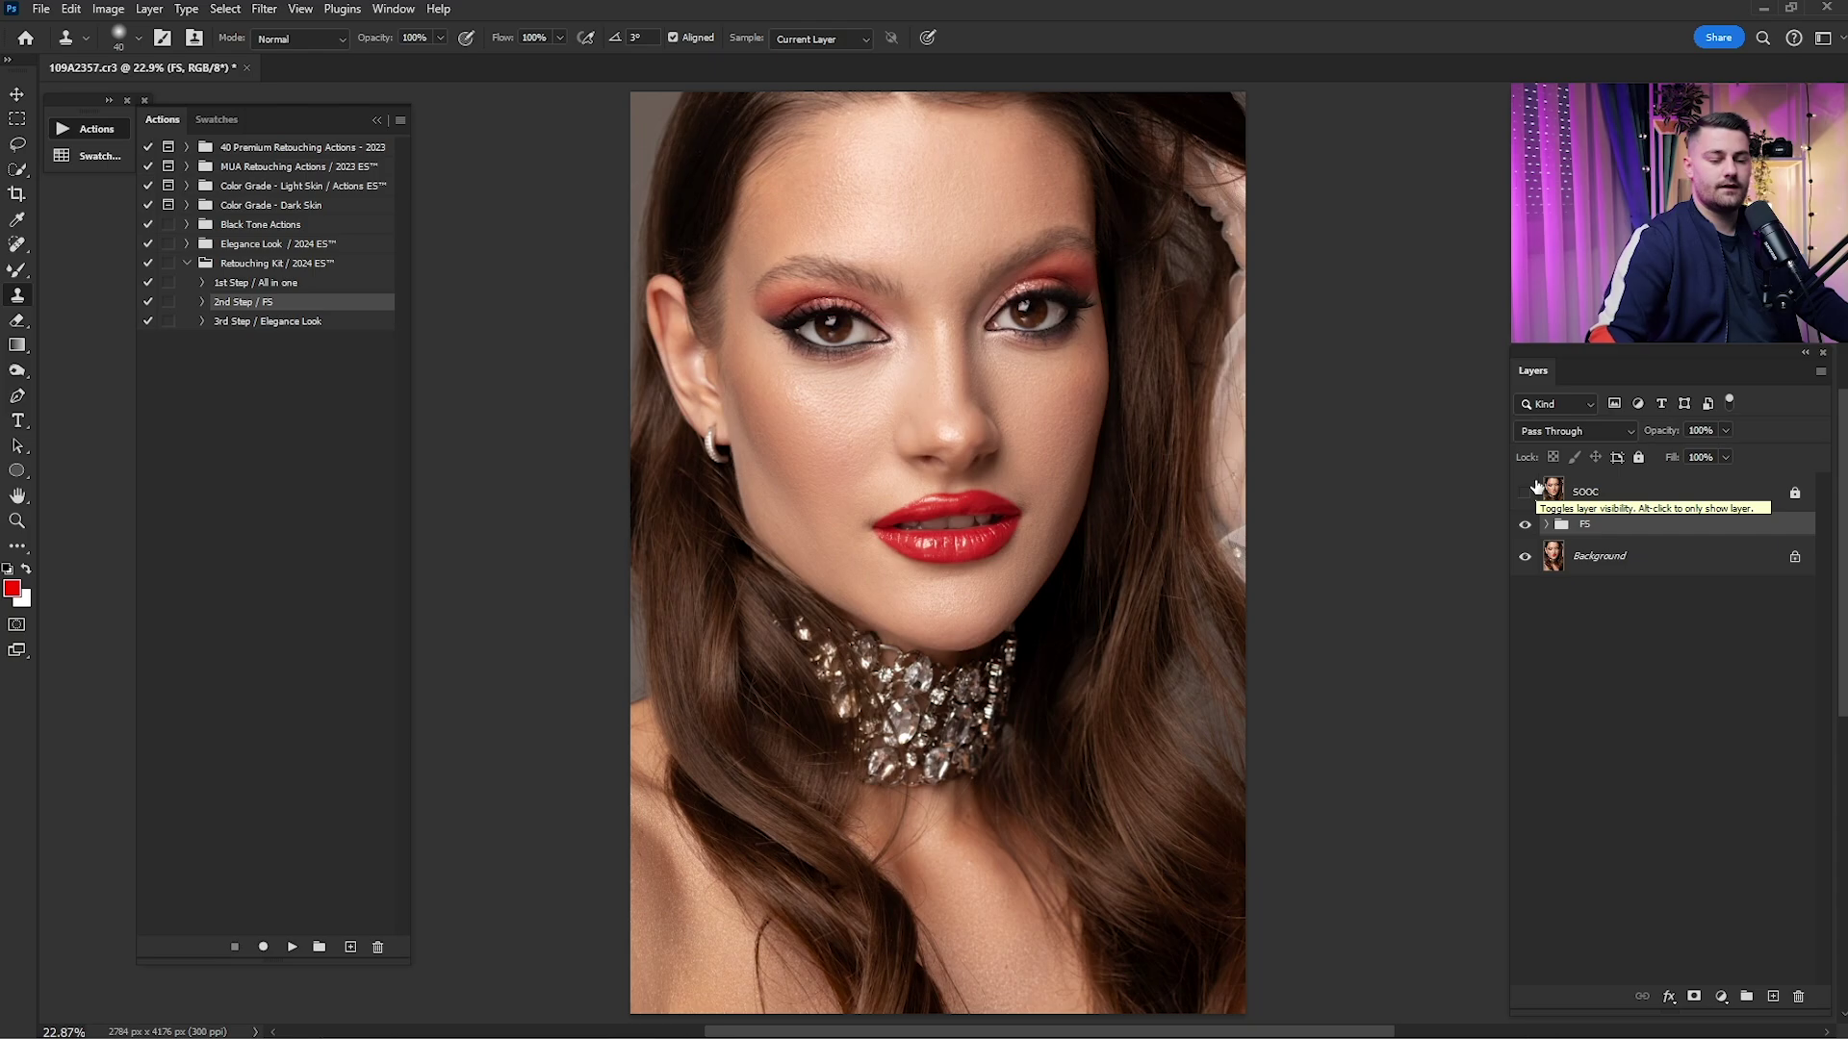
- Merge the FS group with the Background layer
left_click(1628, 569)
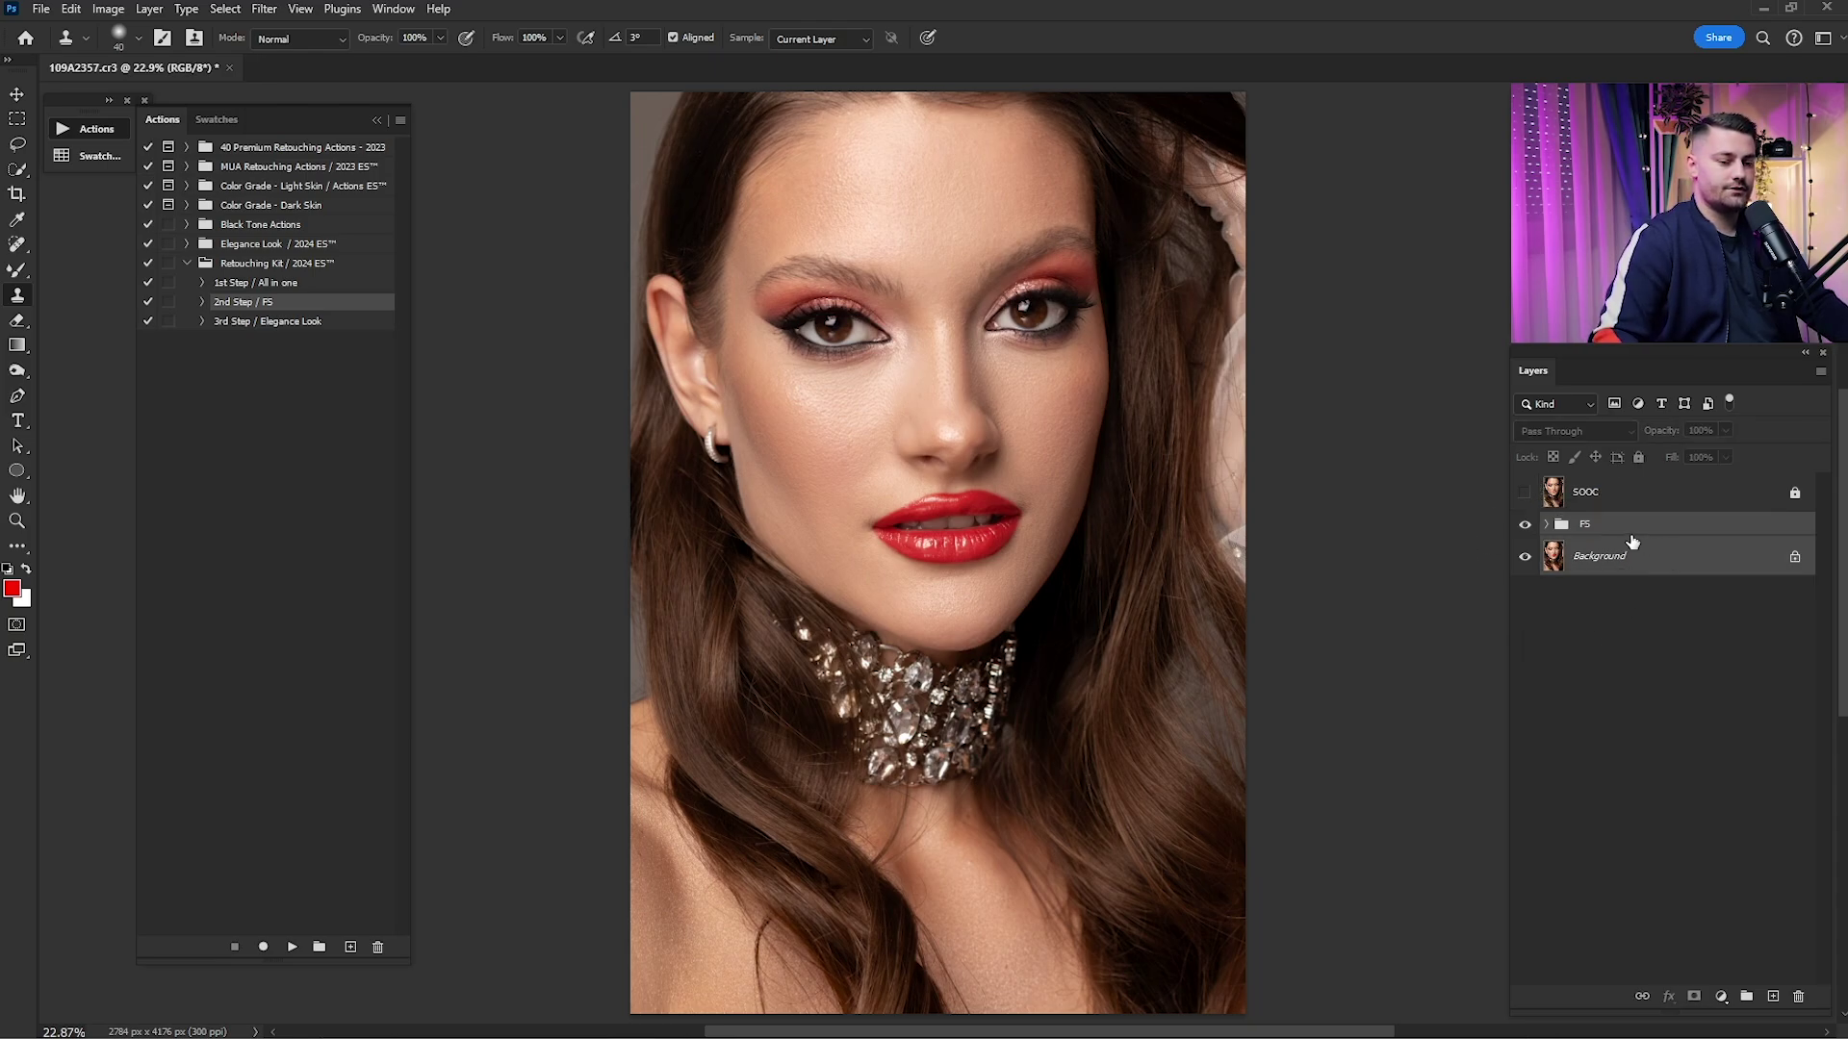
right_click(1633, 542)
left_click(1696, 822)
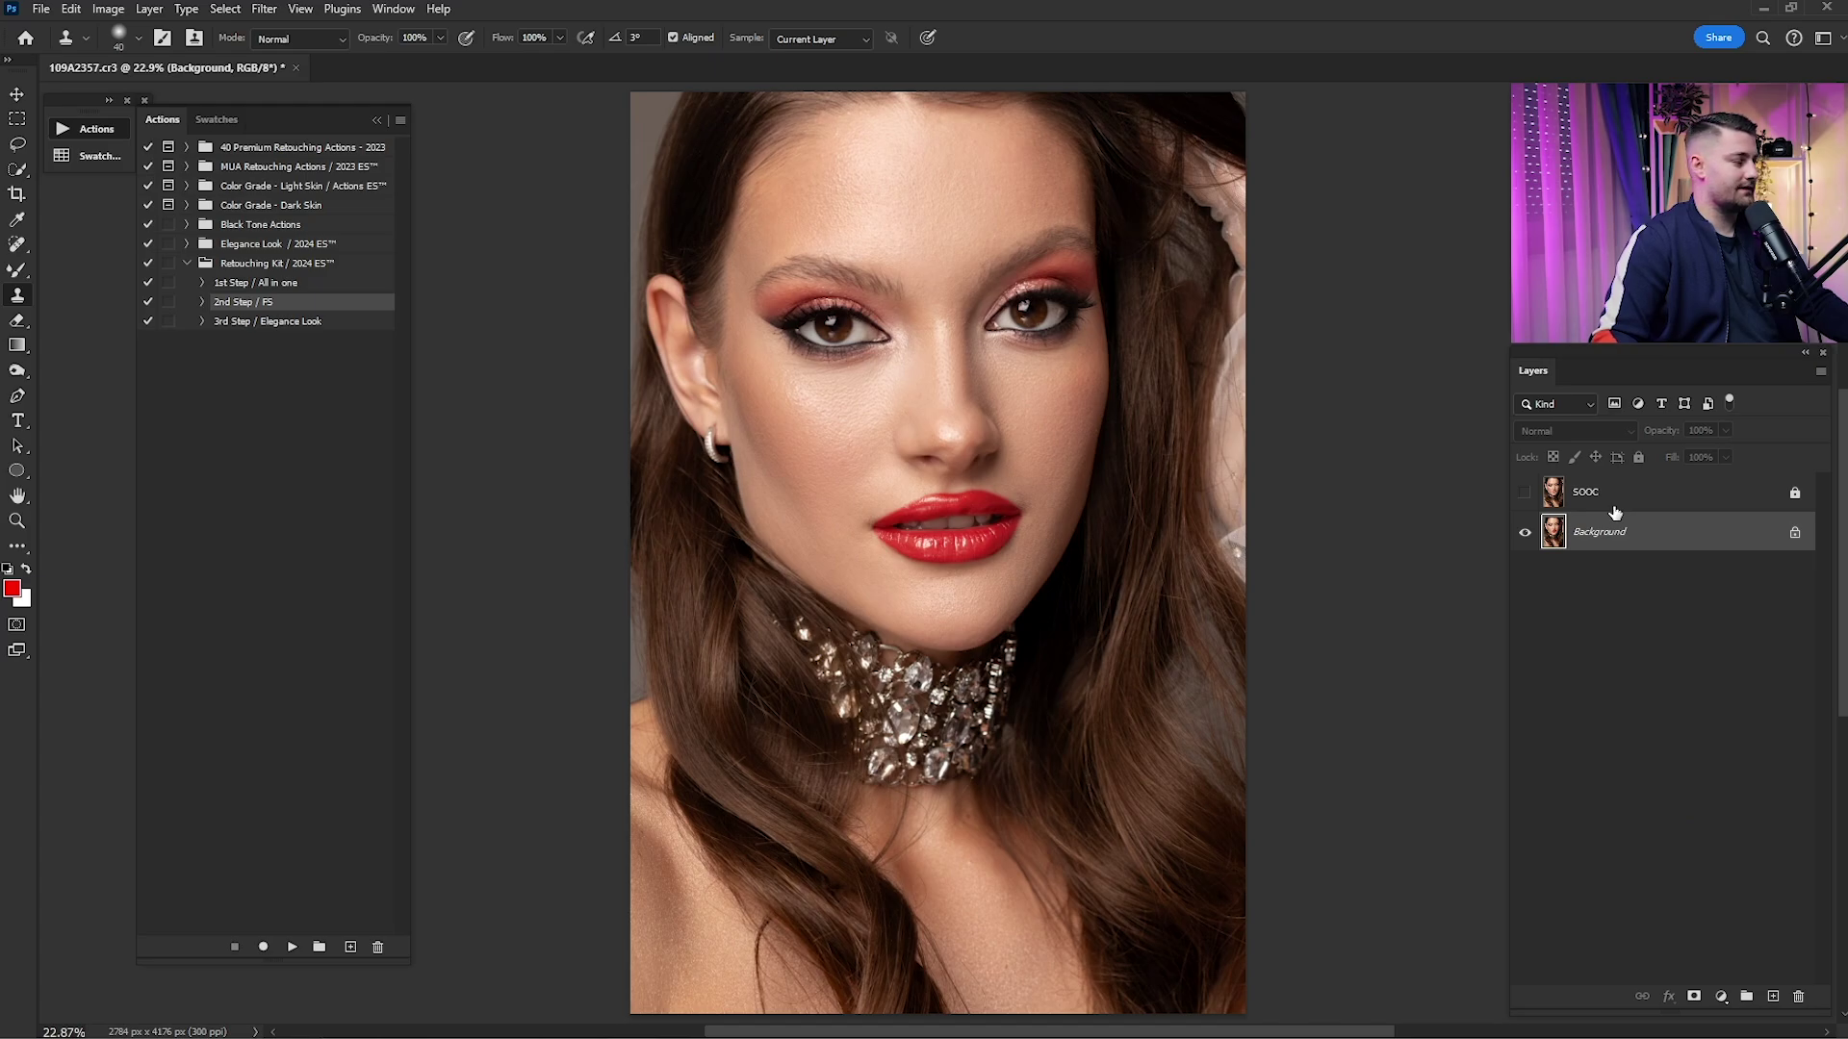
- Run the 3rd Step / Elegance Look action and invert the Elegance Look group's mask to white
left_click(235, 325)
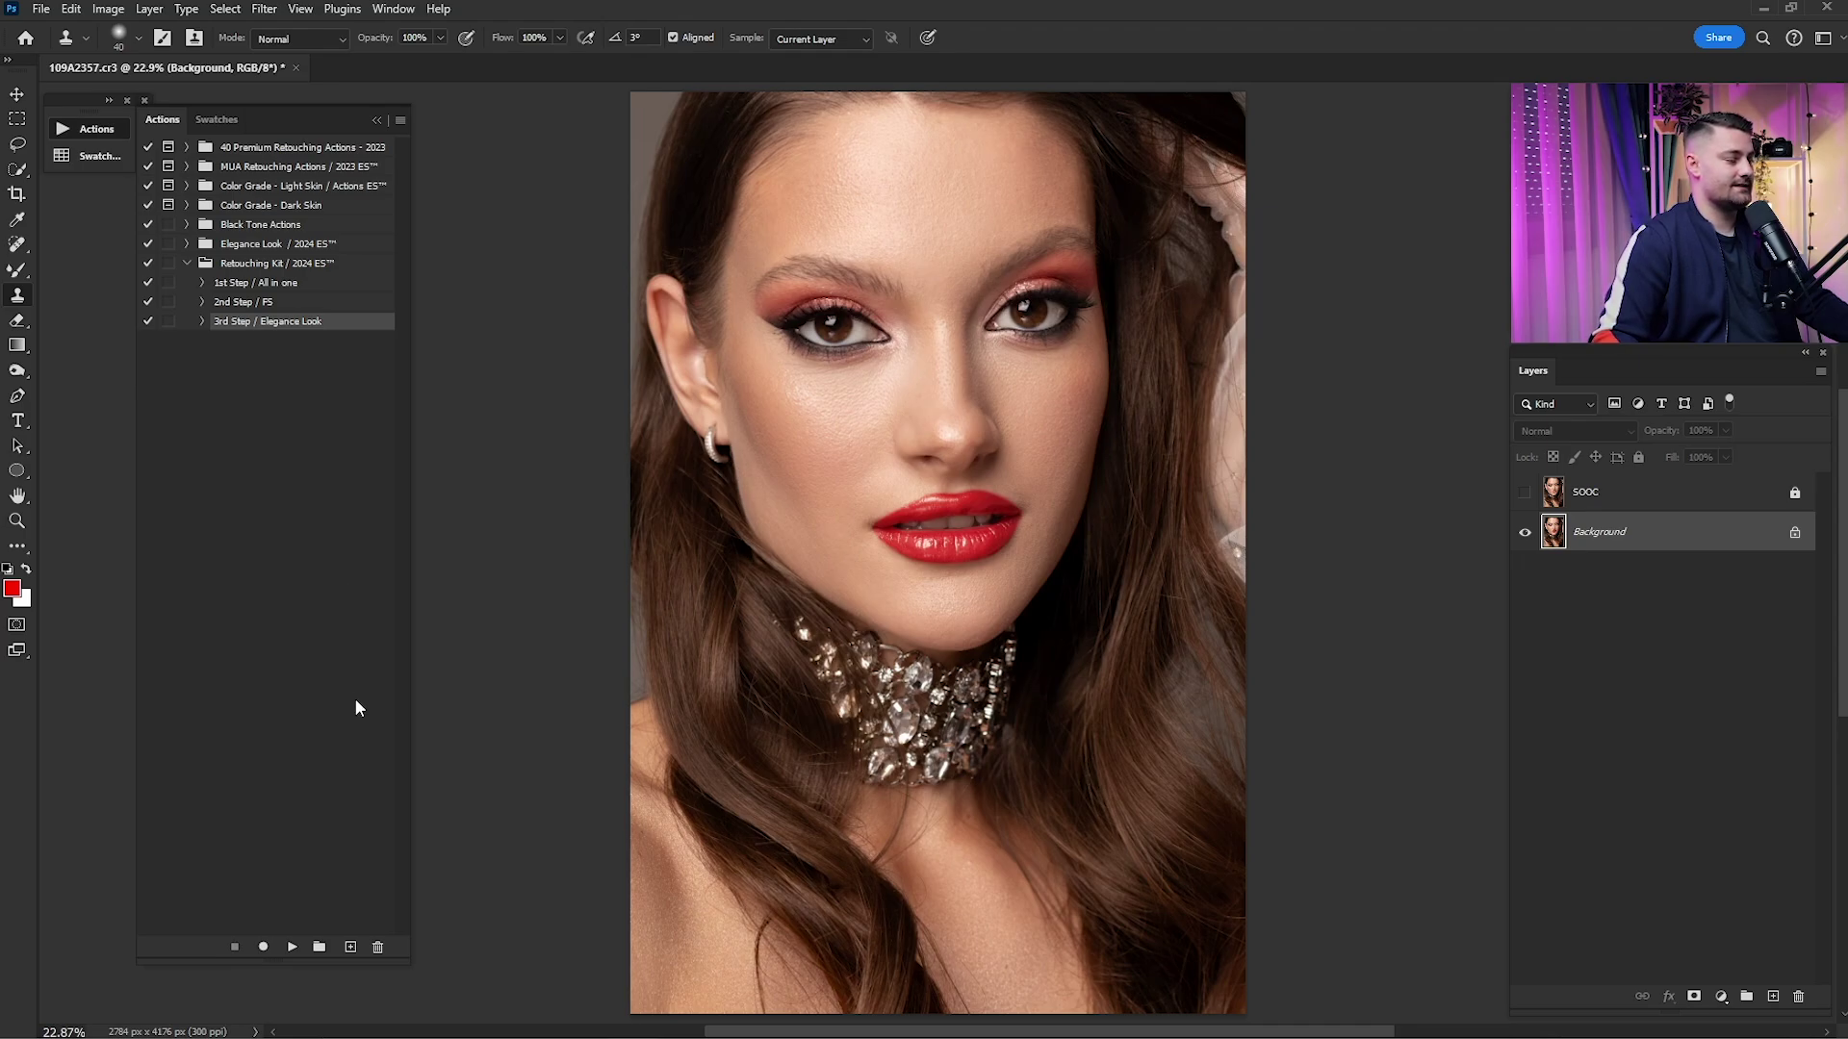
left_click(294, 947)
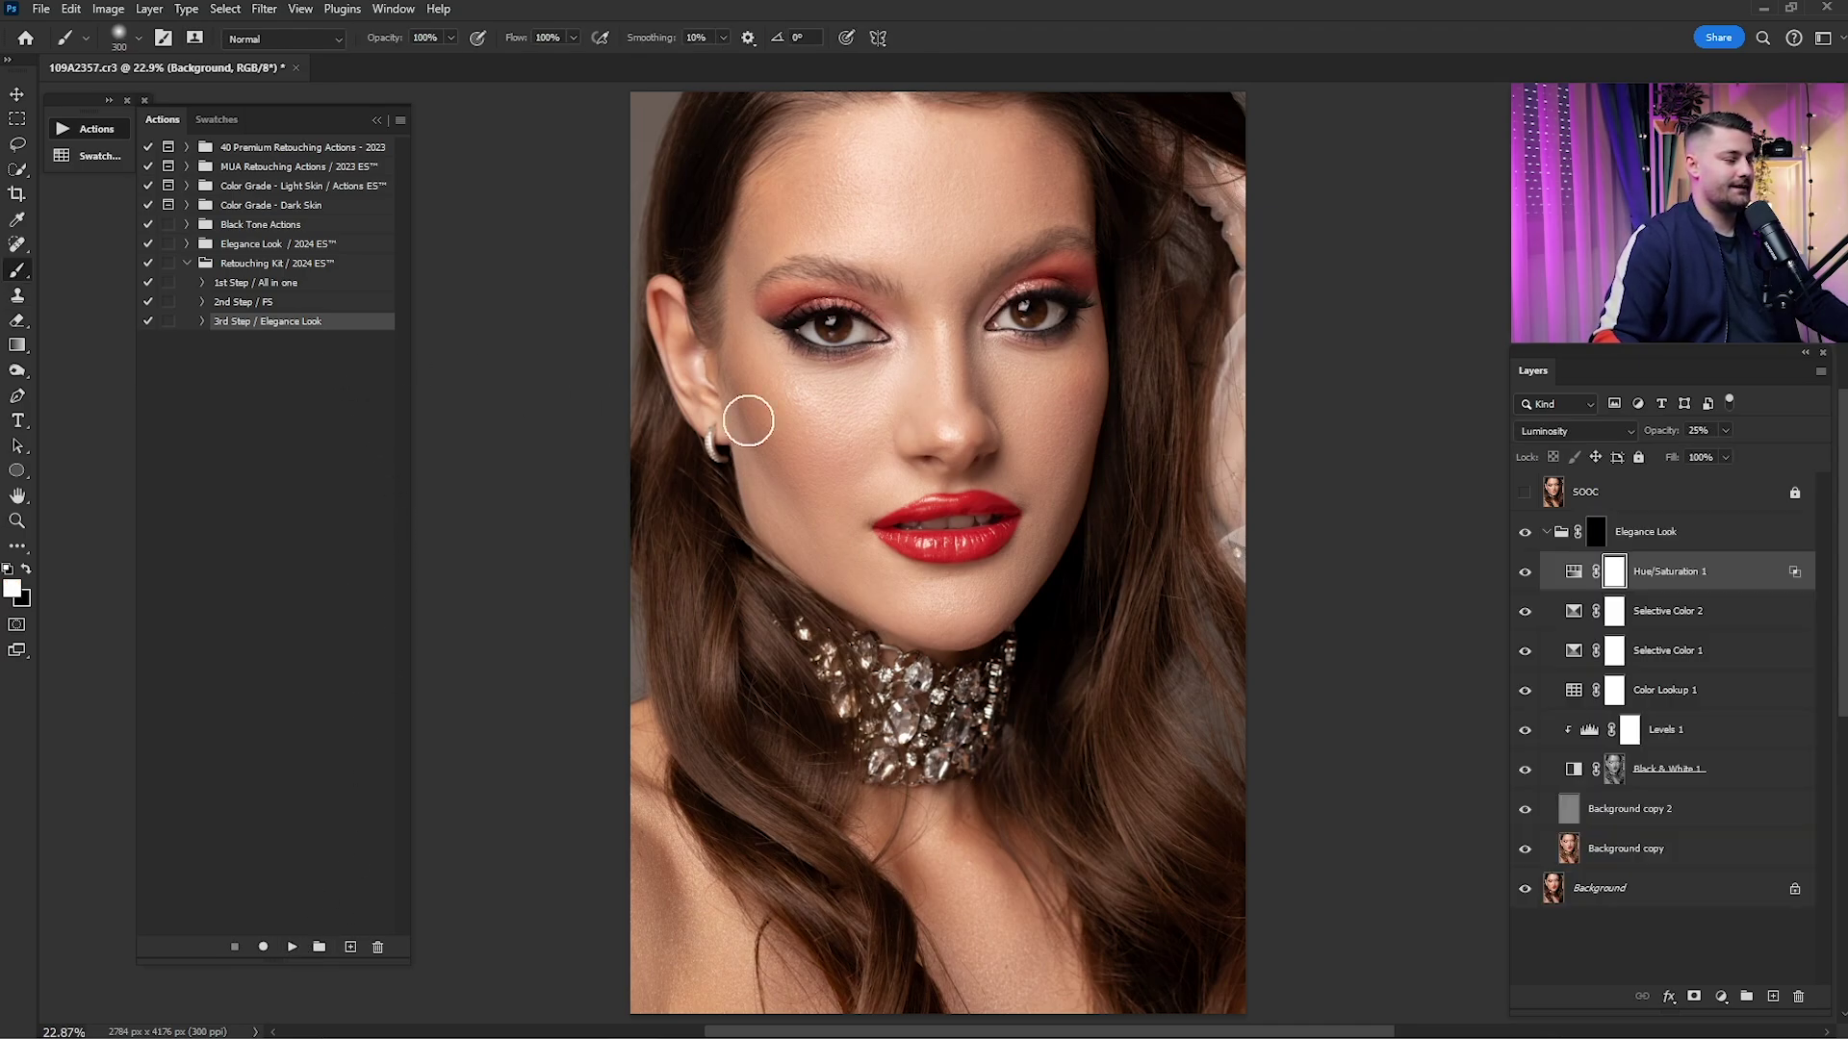
left_click(1607, 539)
left_click(1544, 532)
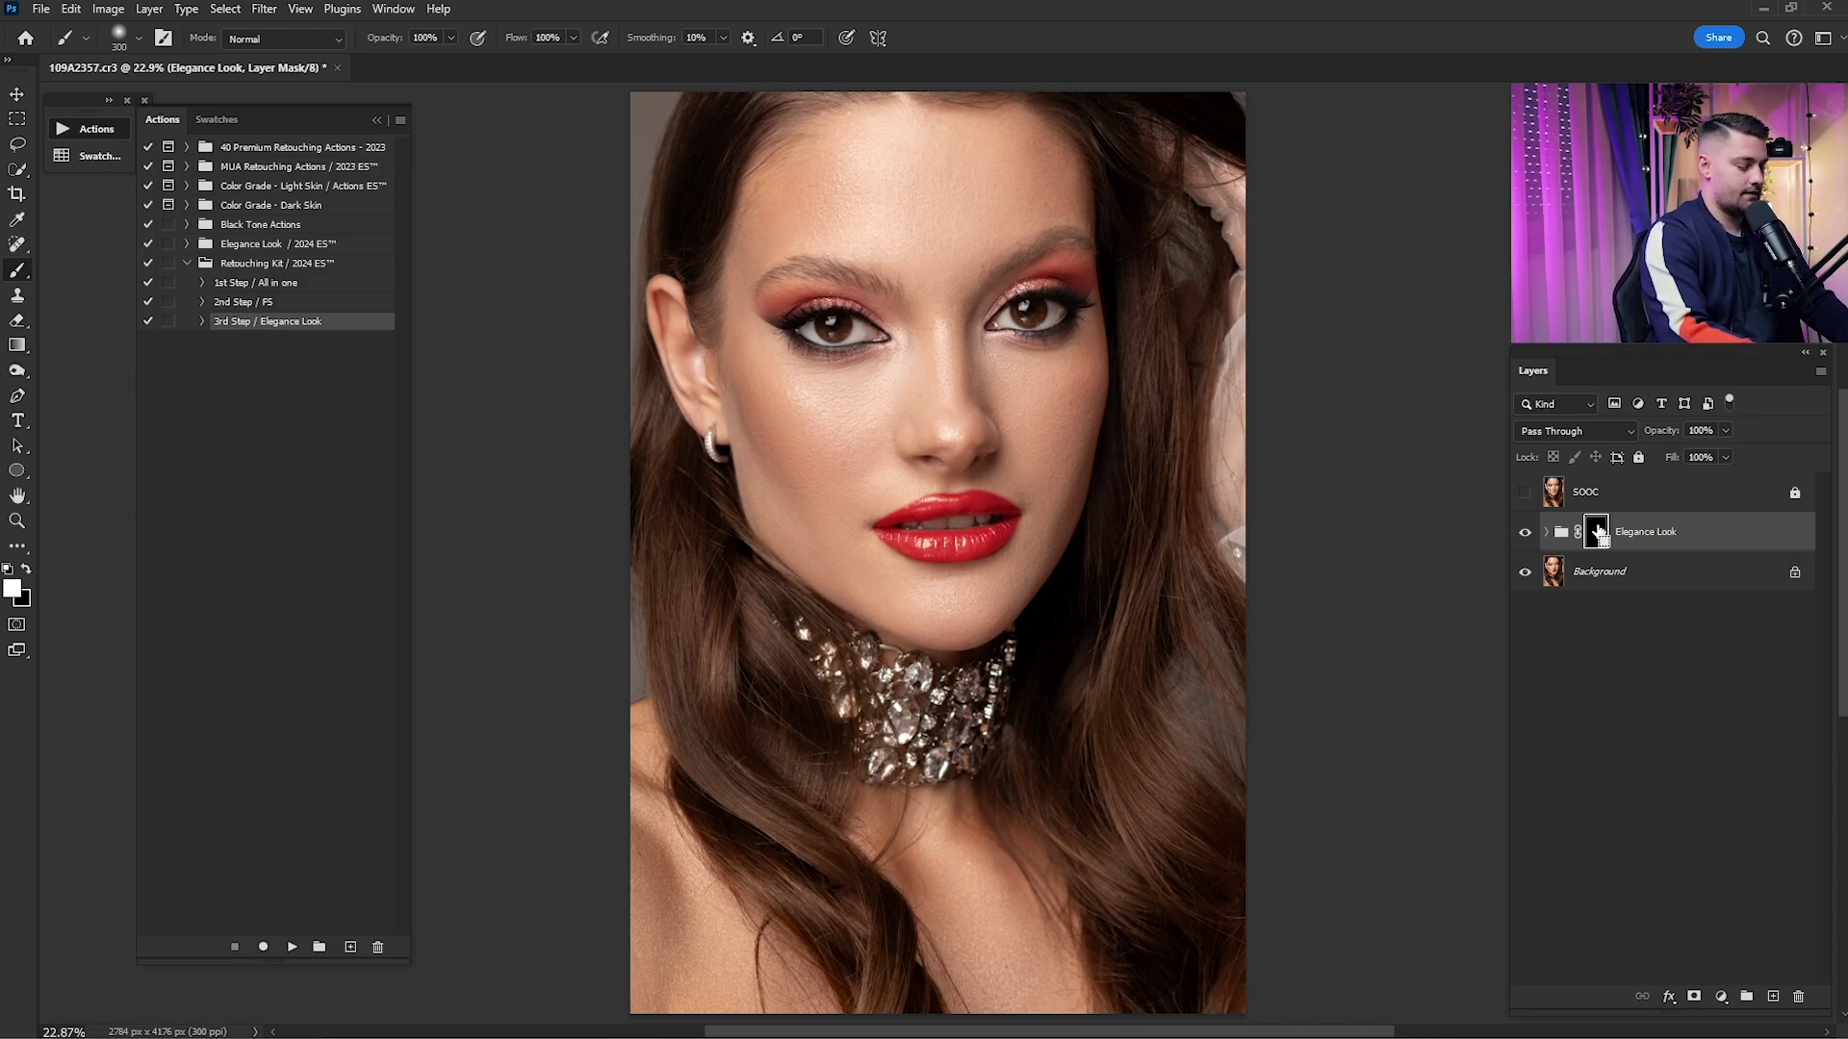
key("x")
key("ctrl+i")
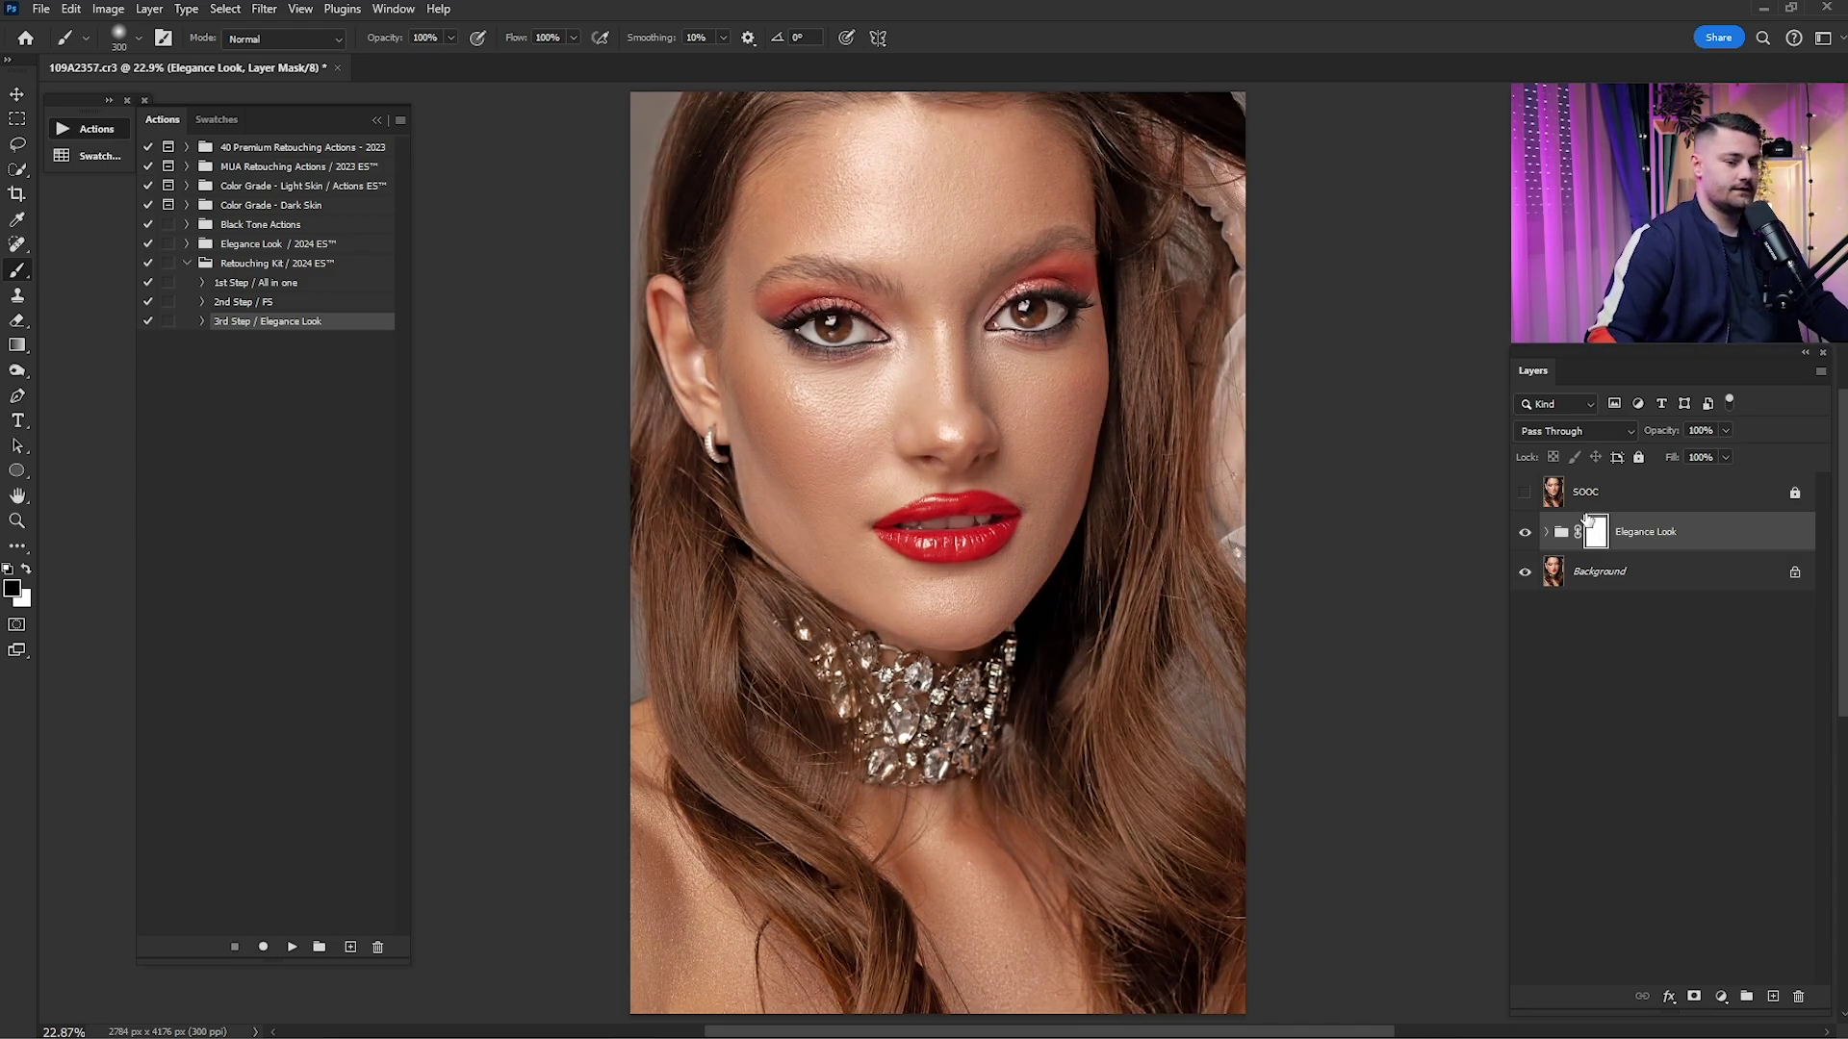
- Toggle the Elegance Look group's visibility to compare the portrait with and without the effect
left_click(1525, 537)
left_click(1526, 537)
left_click(1525, 538)
left_click(1526, 537)
left_click(1525, 537)
left_click(1525, 537)
left_click(1525, 534)
left_click(1525, 534)
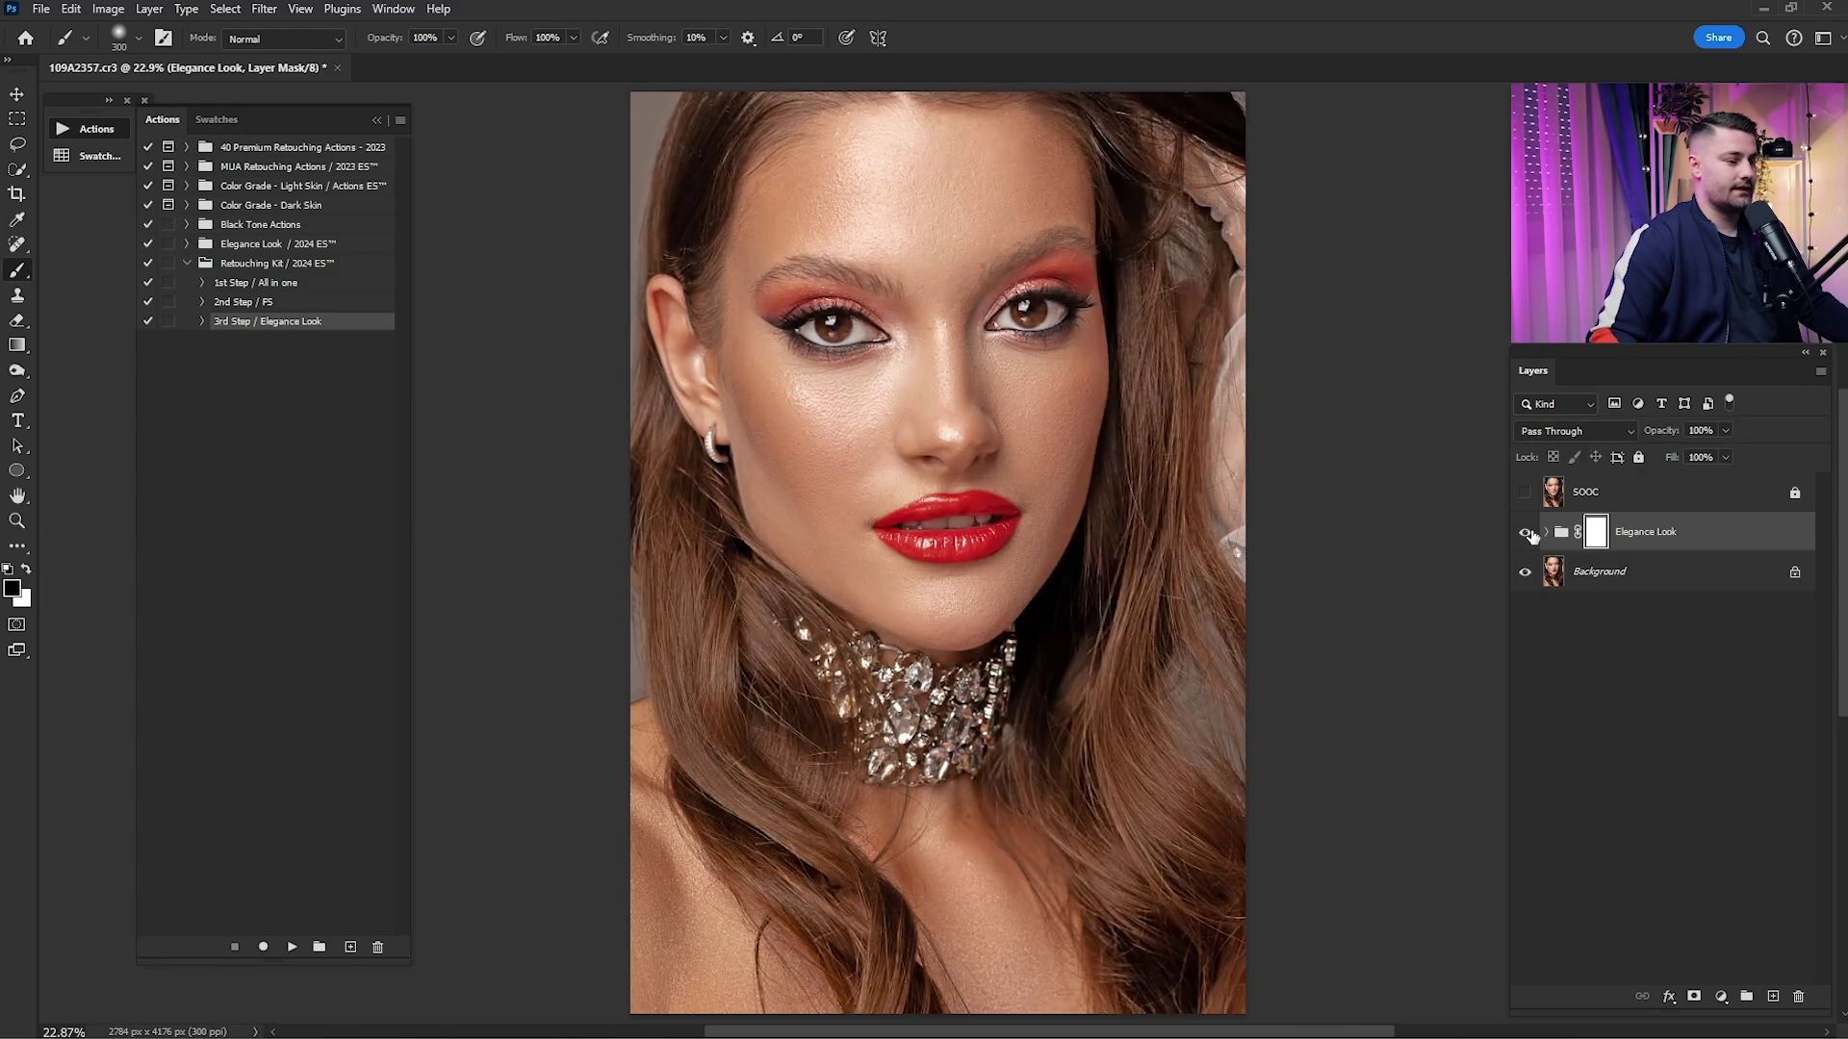
left_click(1525, 535)
left_click(1527, 535)
left_click(1528, 535)
left_click(1528, 535)
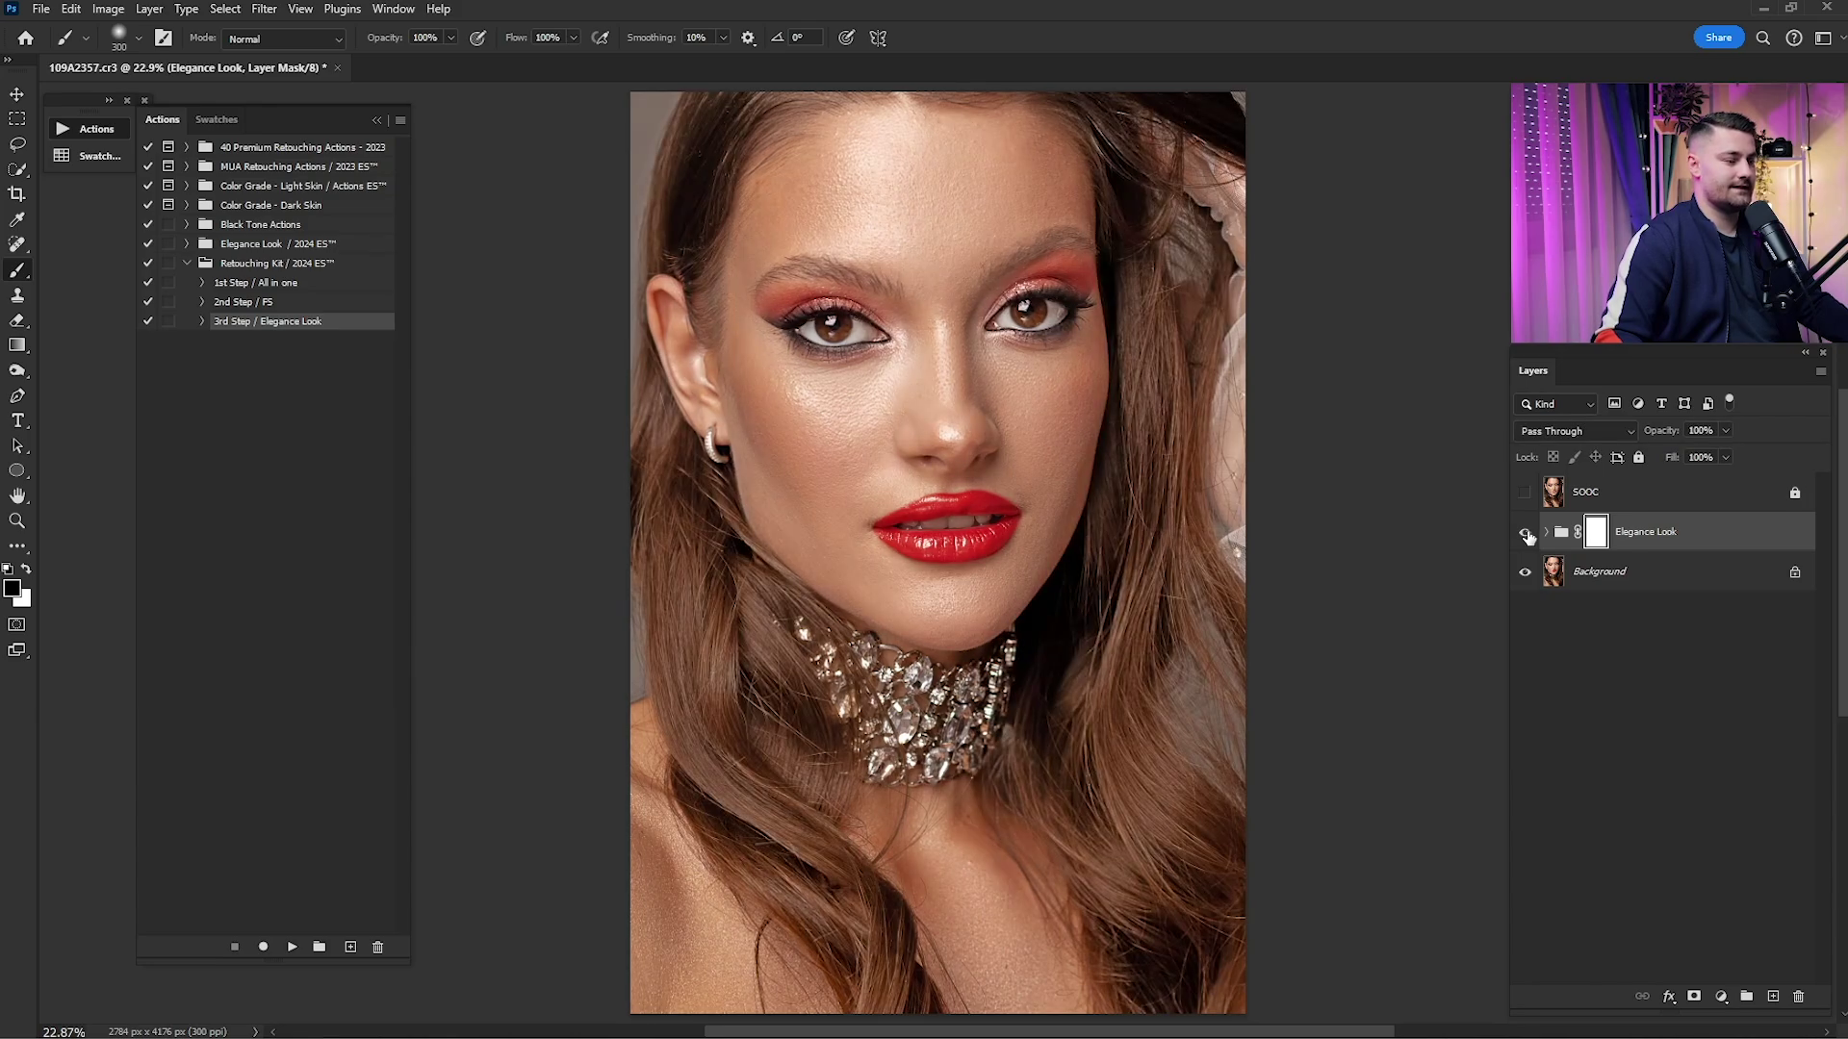
- Fade the Elegance Look group out of the shadows by splitting the Blend If underlying black slider to 0 / 132
double_click(1787, 540)
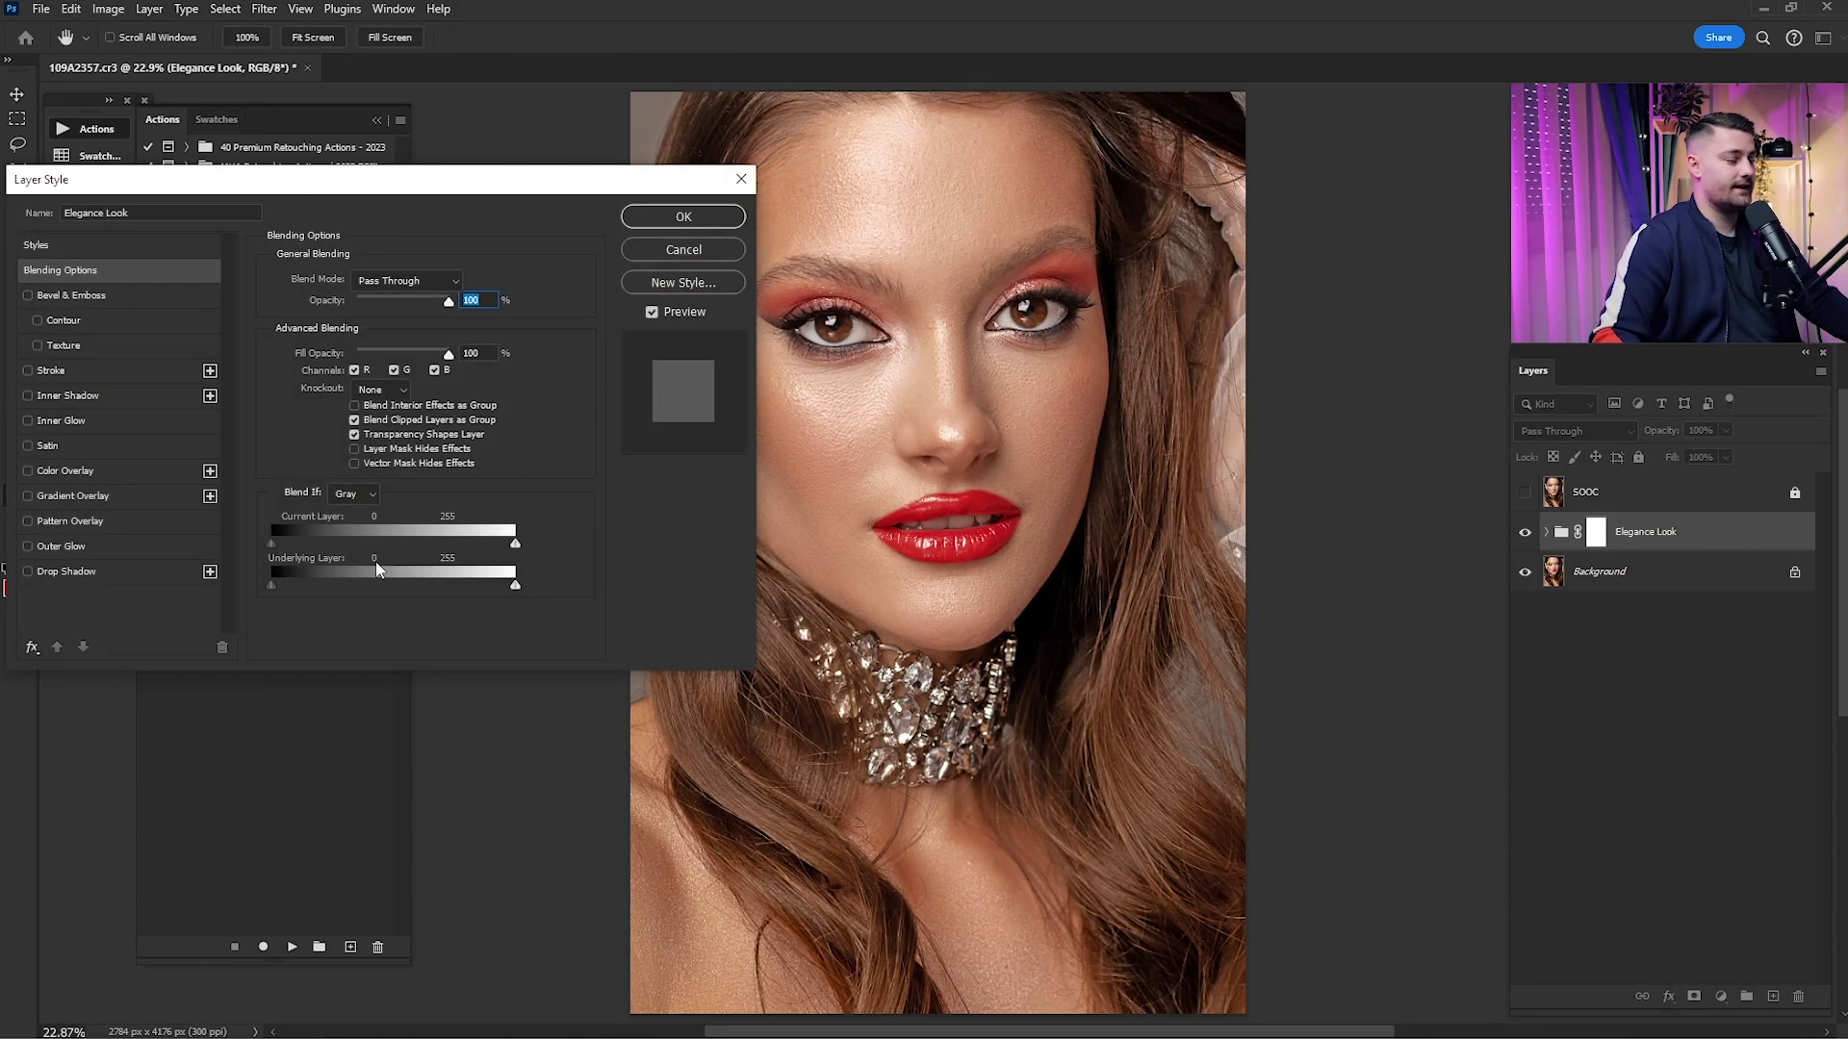
left_click_drag(269, 585, 399, 587)
key("alt")
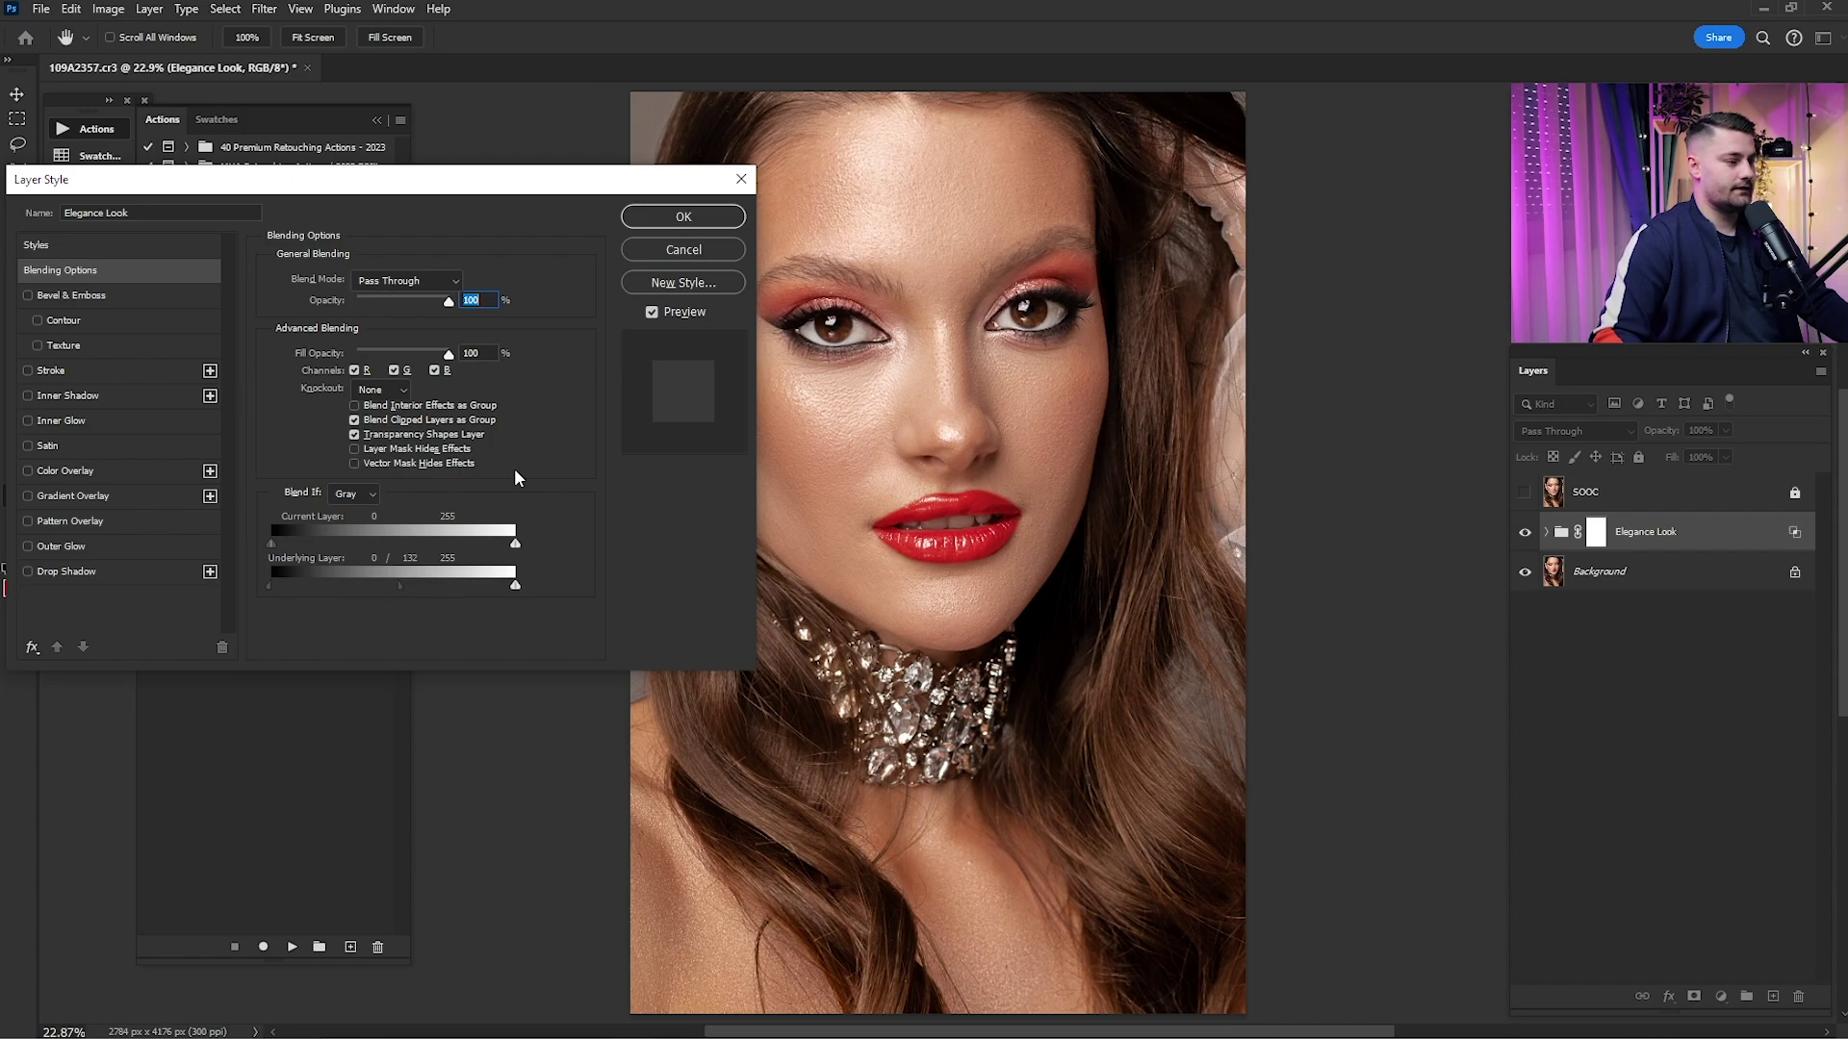
left_click(683, 217)
- Review the shadow-protected Elegance Look by switching the group off and on repeatedly
left_click(1524, 533)
left_click(1524, 535)
left_click(1525, 535)
left_click(1525, 535)
left_click(1525, 535)
left_click(1525, 535)
left_click(1524, 535)
left_click(1524, 535)
left_click(1525, 535)
left_click(1524, 535)
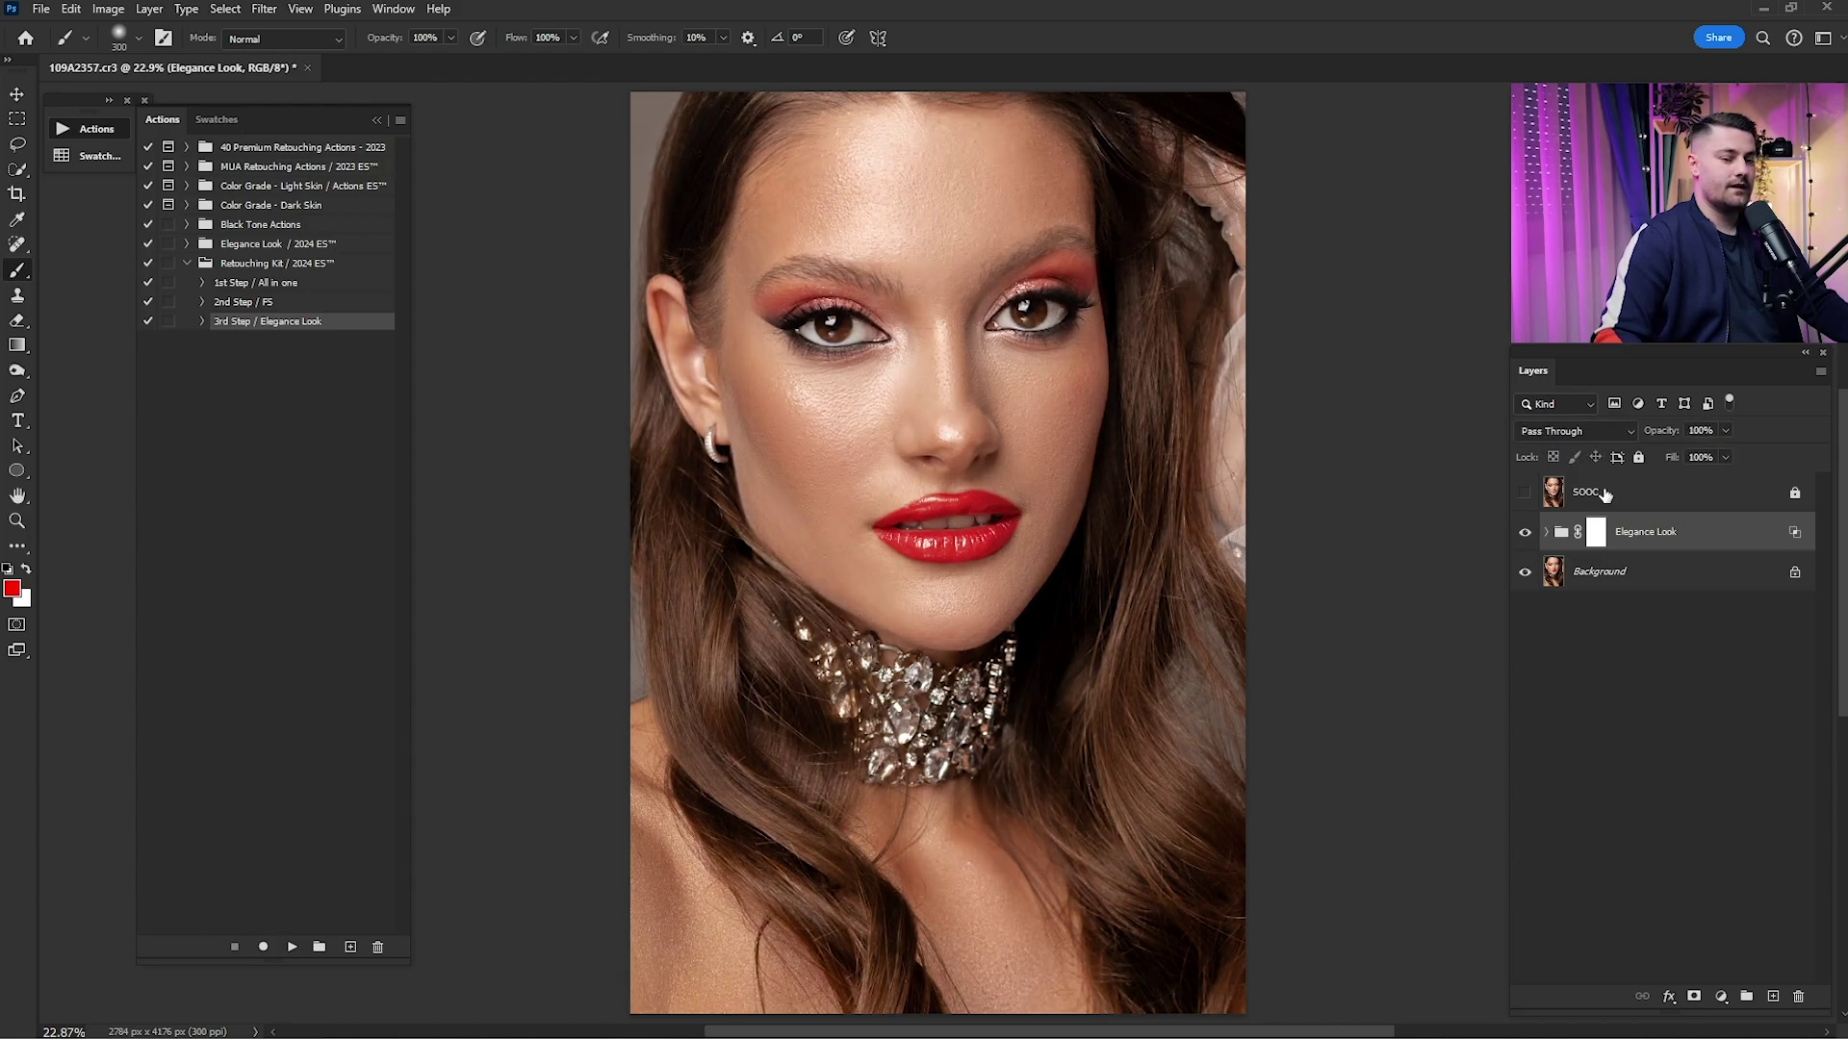
- Set the Elegance Look group's opacity to 75%
left_click(1715, 431)
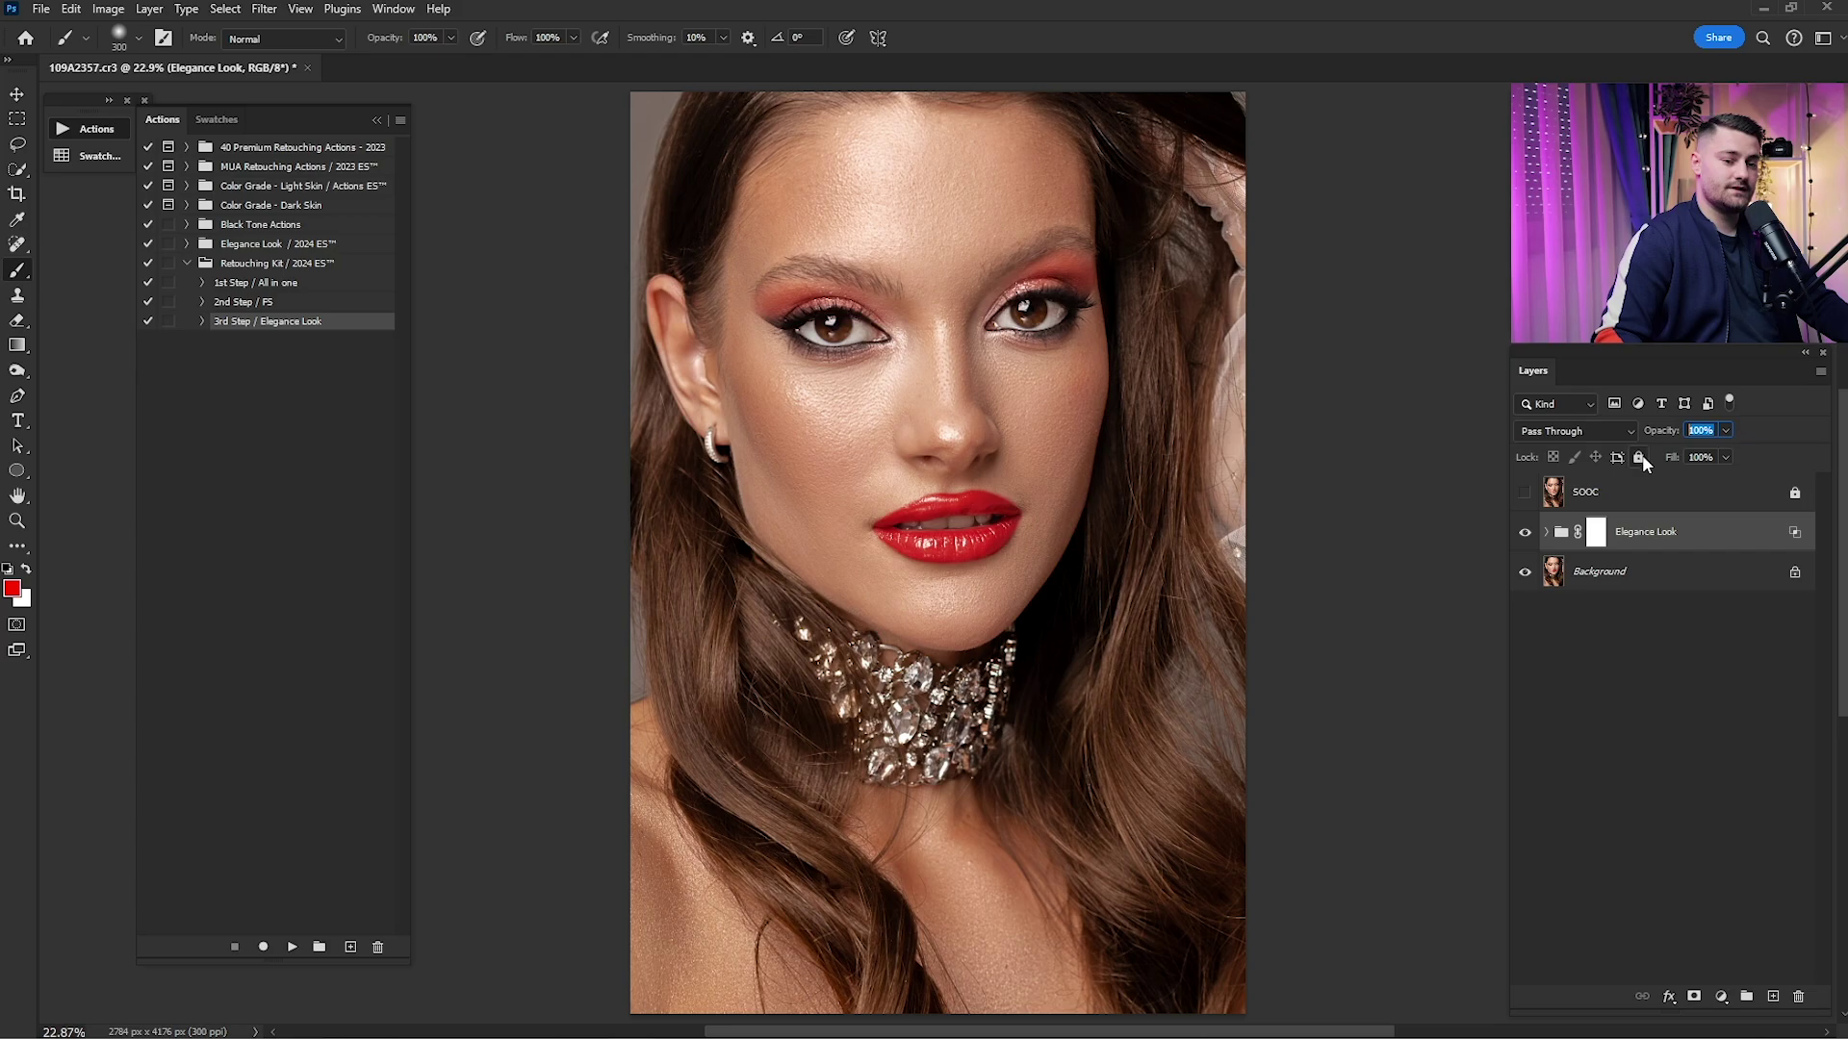
type("75")
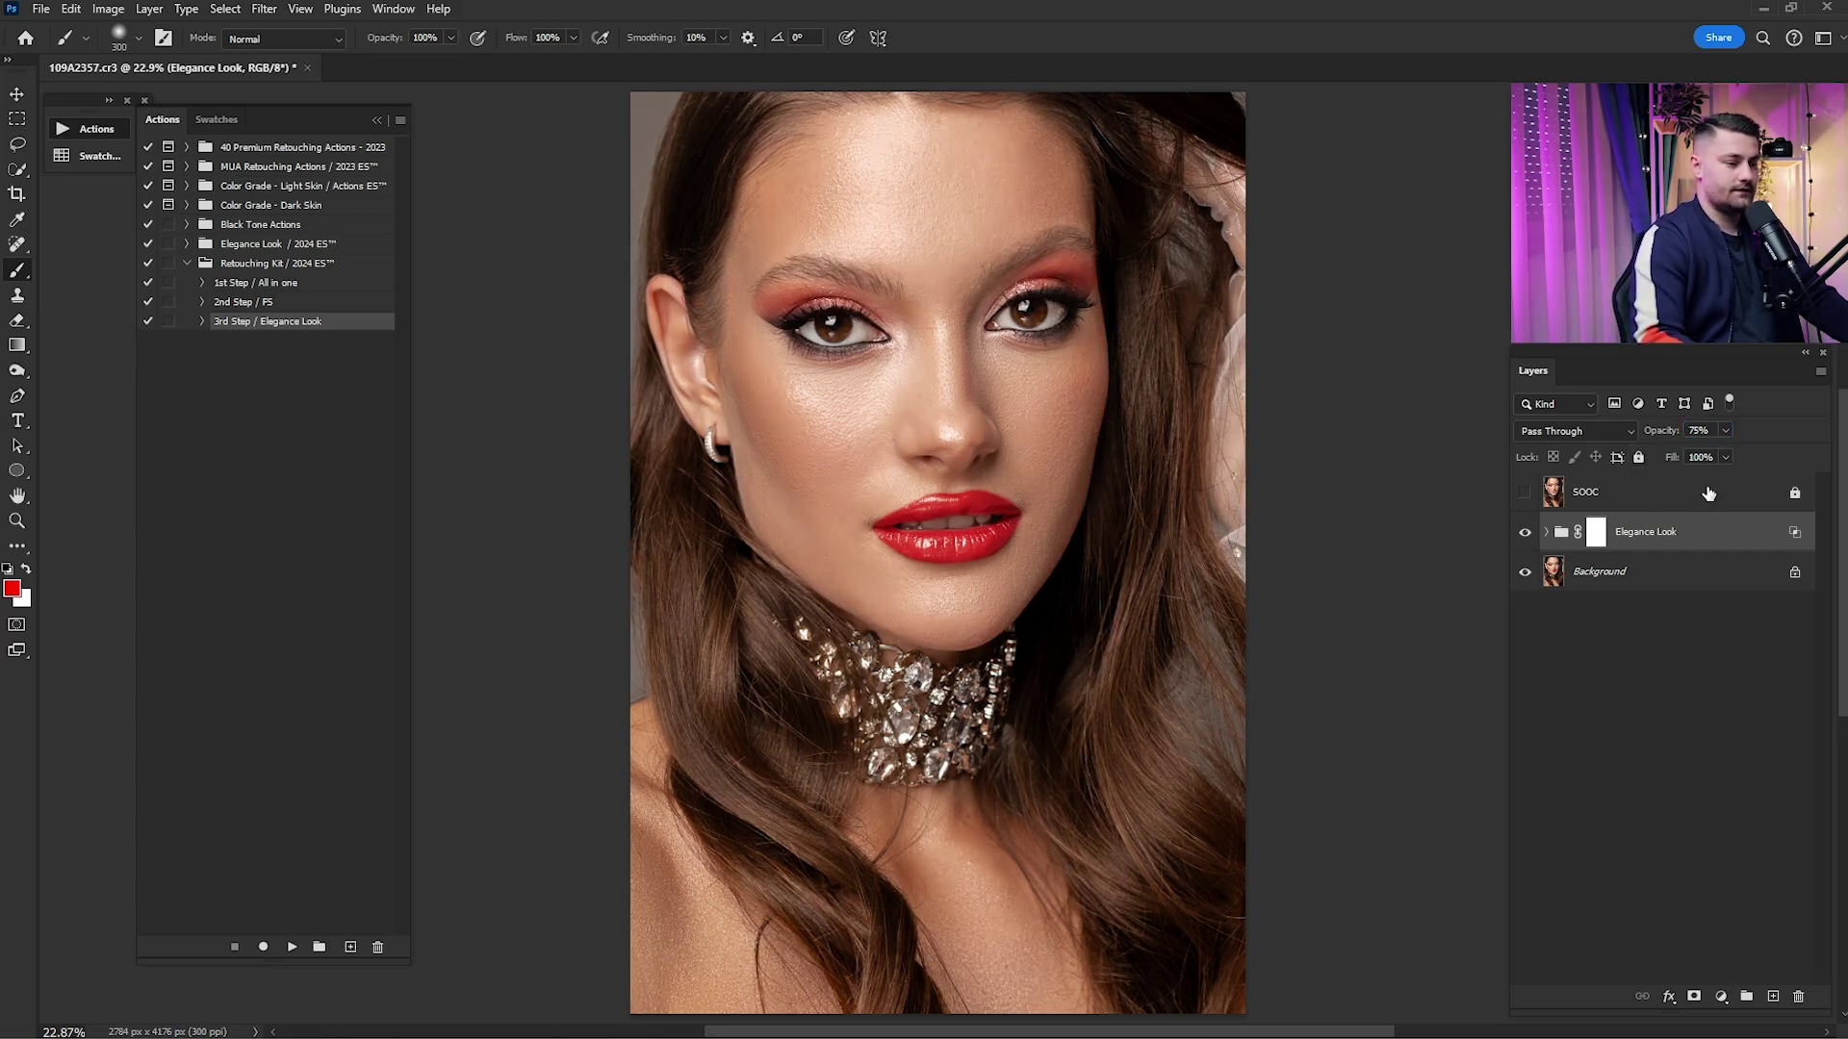
left_click(1708, 494)
- Compare the edit with the original by toggling the SOOC layer, and check the Elegance Look group's effect
left_click(1524, 493)
left_click(1523, 493)
left_click(1524, 493)
left_click(1524, 493)
left_click(1524, 493)
left_click(1523, 493)
left_click(1523, 493)
left_click(1524, 492)
left_click(1524, 493)
left_click(1523, 493)
left_click(1524, 533)
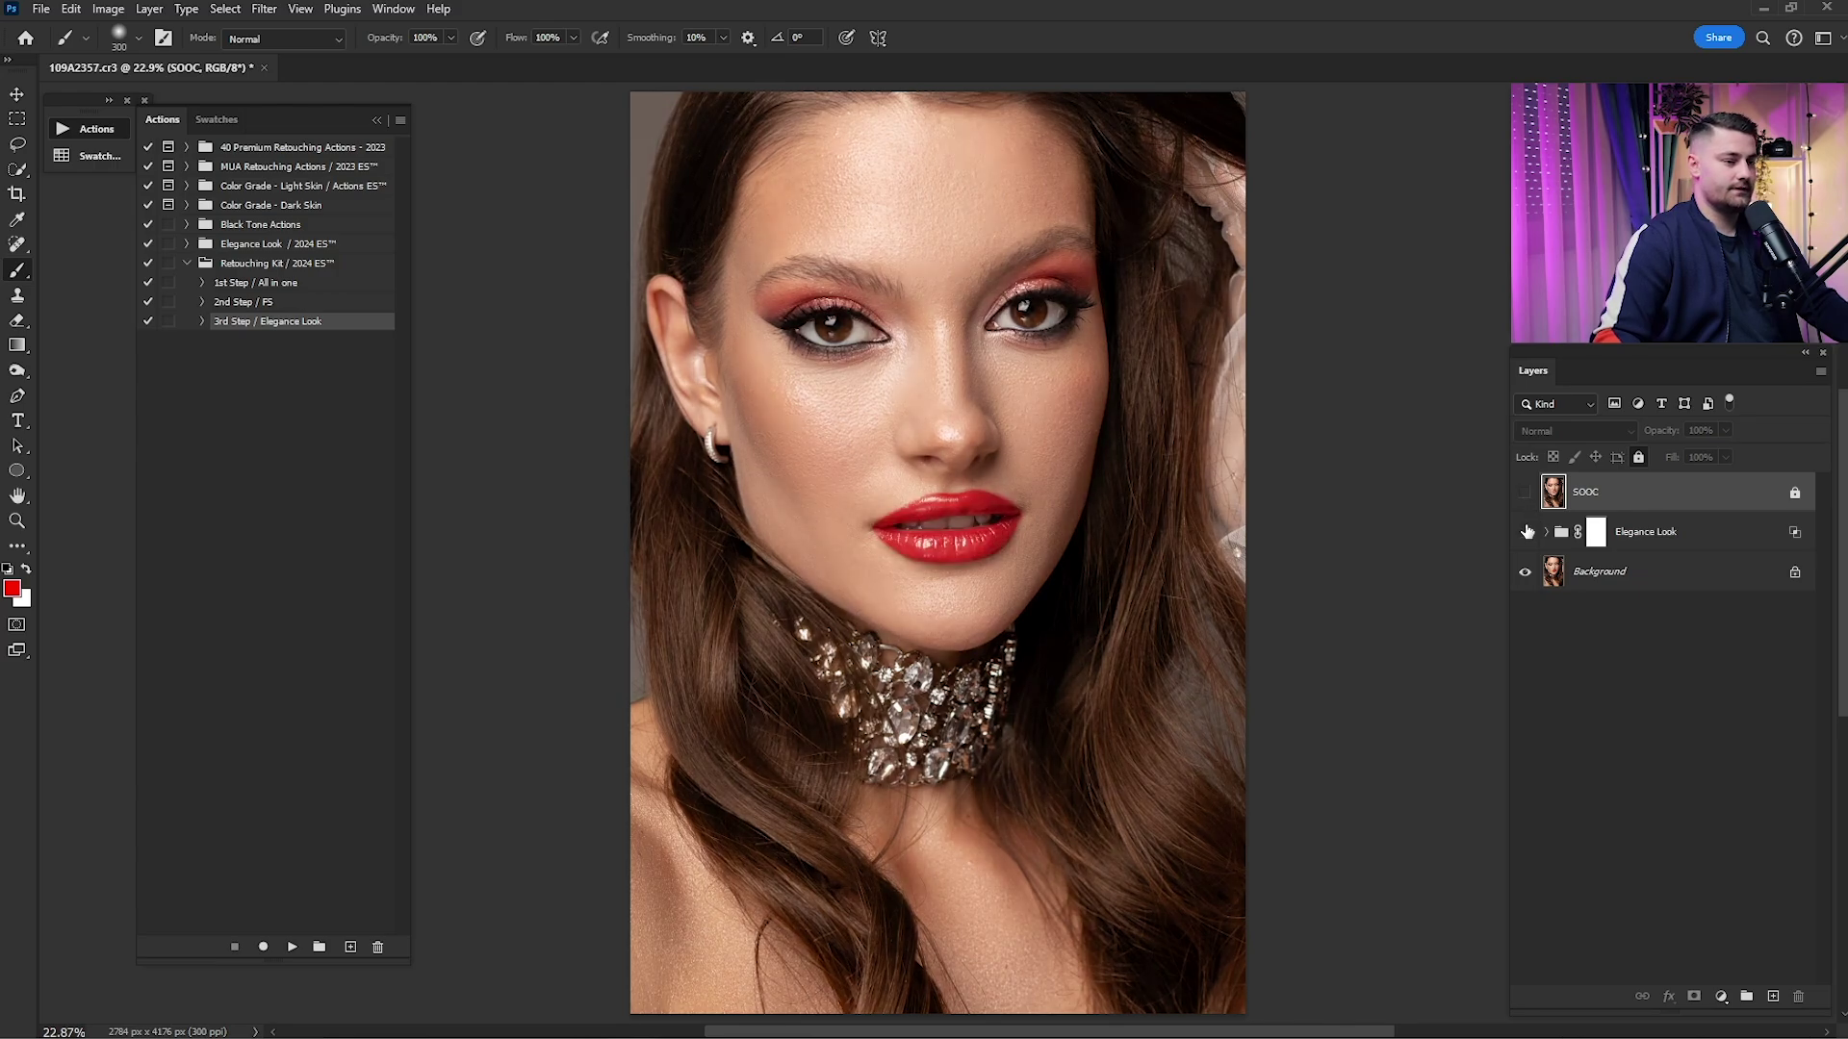
left_click(1524, 532)
- Set the Elegance Look group's opacity to 60%
left_click(1655, 527)
left_click(1706, 435)
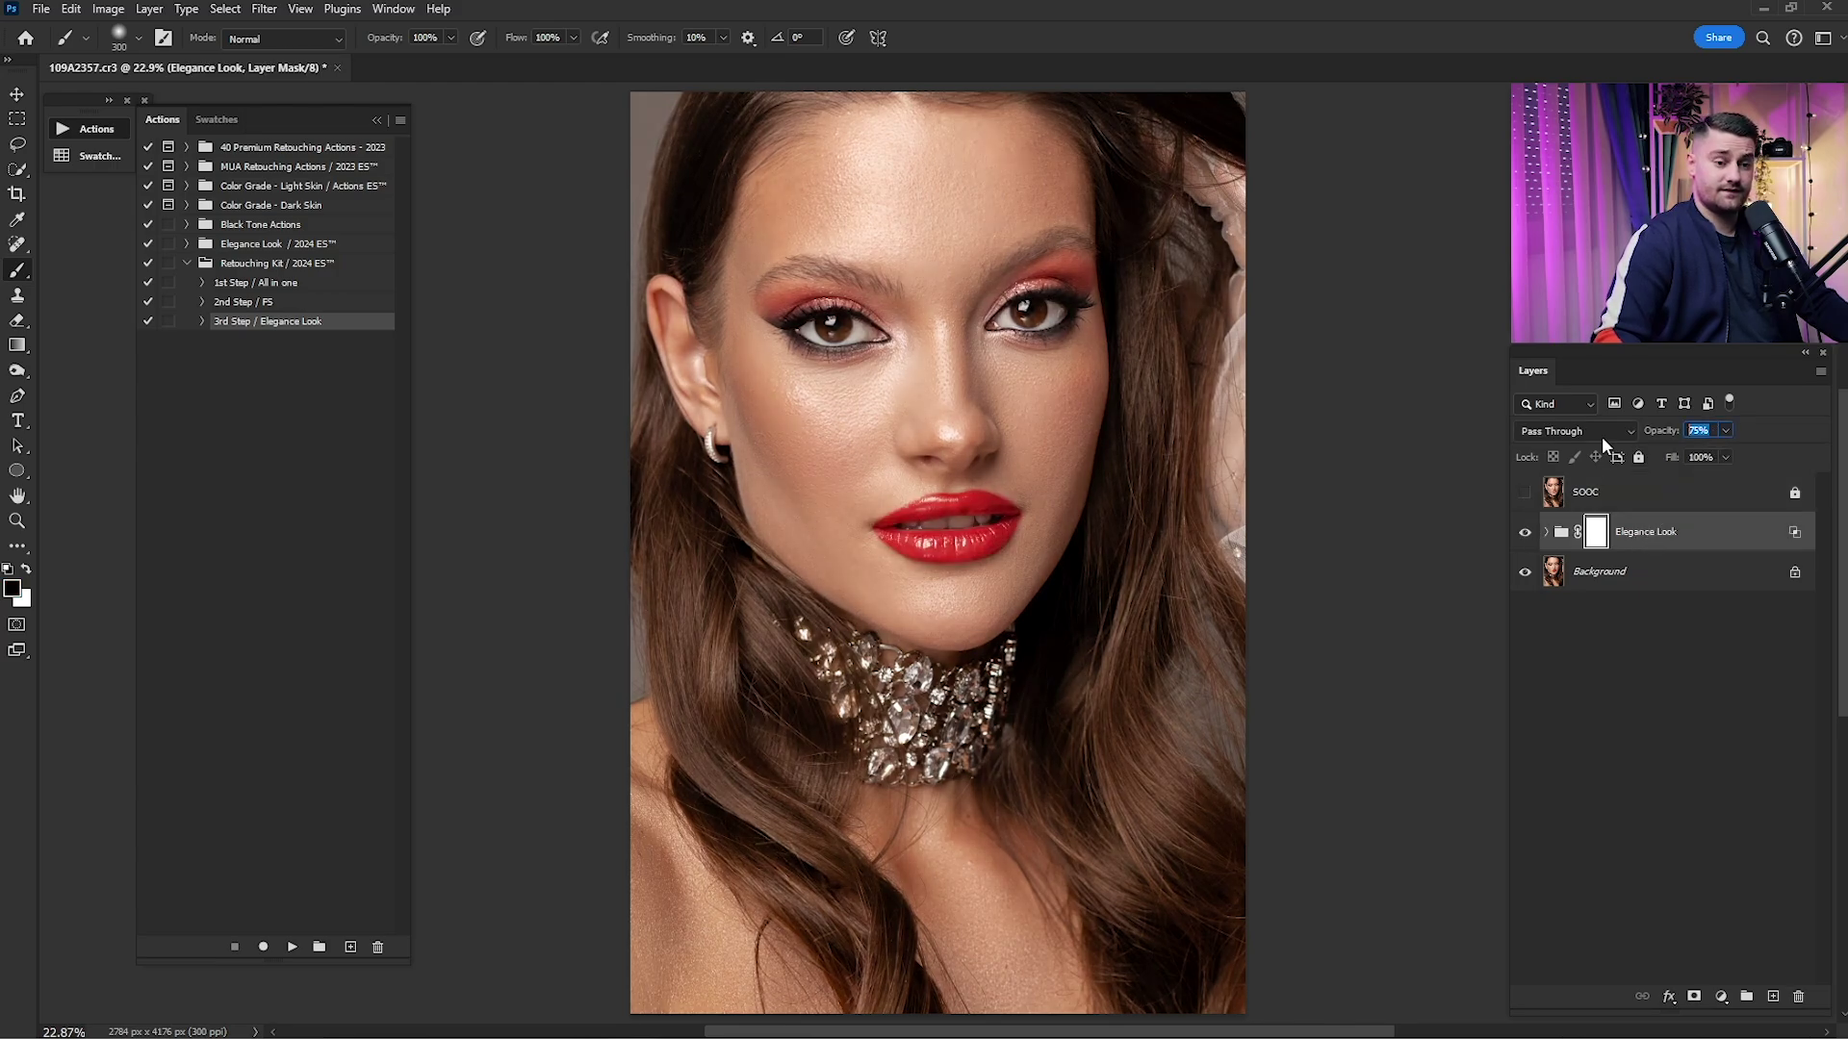
type("60")
key("Return")
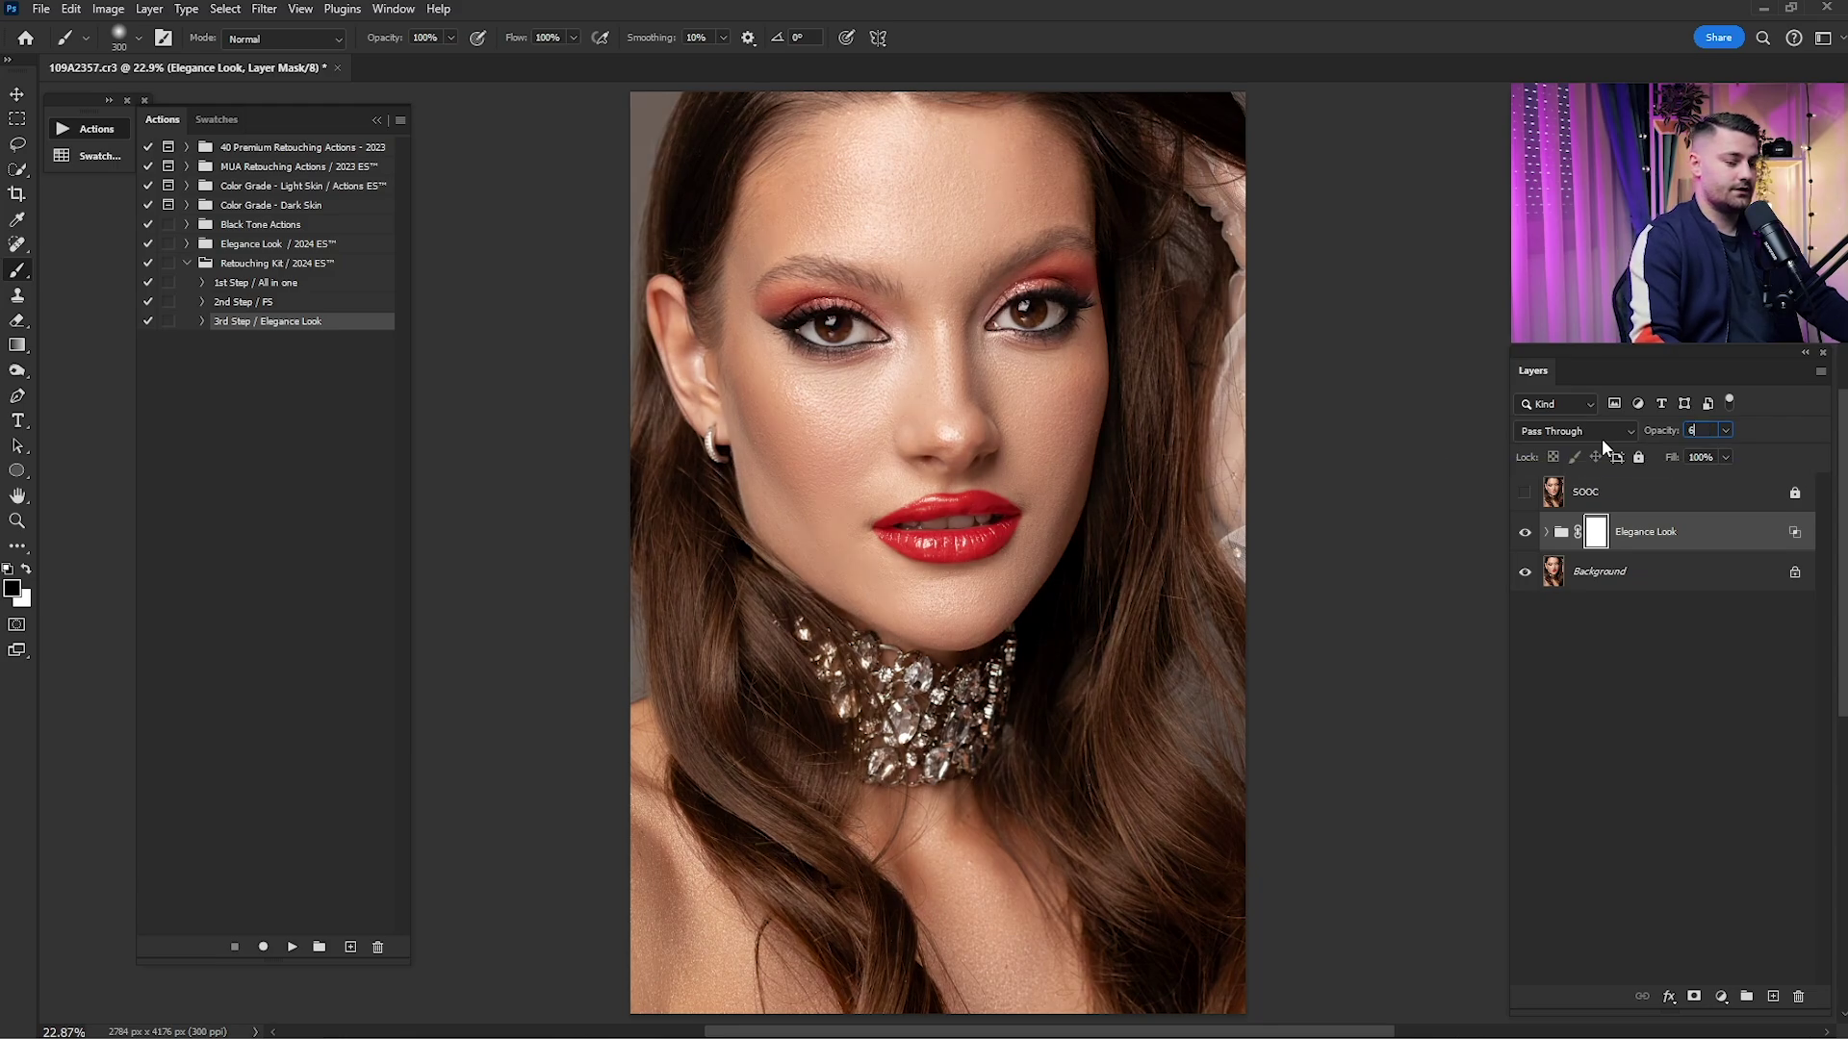
- Toggle the SOOC layer to compare the original with the edit at full view and closer on the face
left_click(1567, 488)
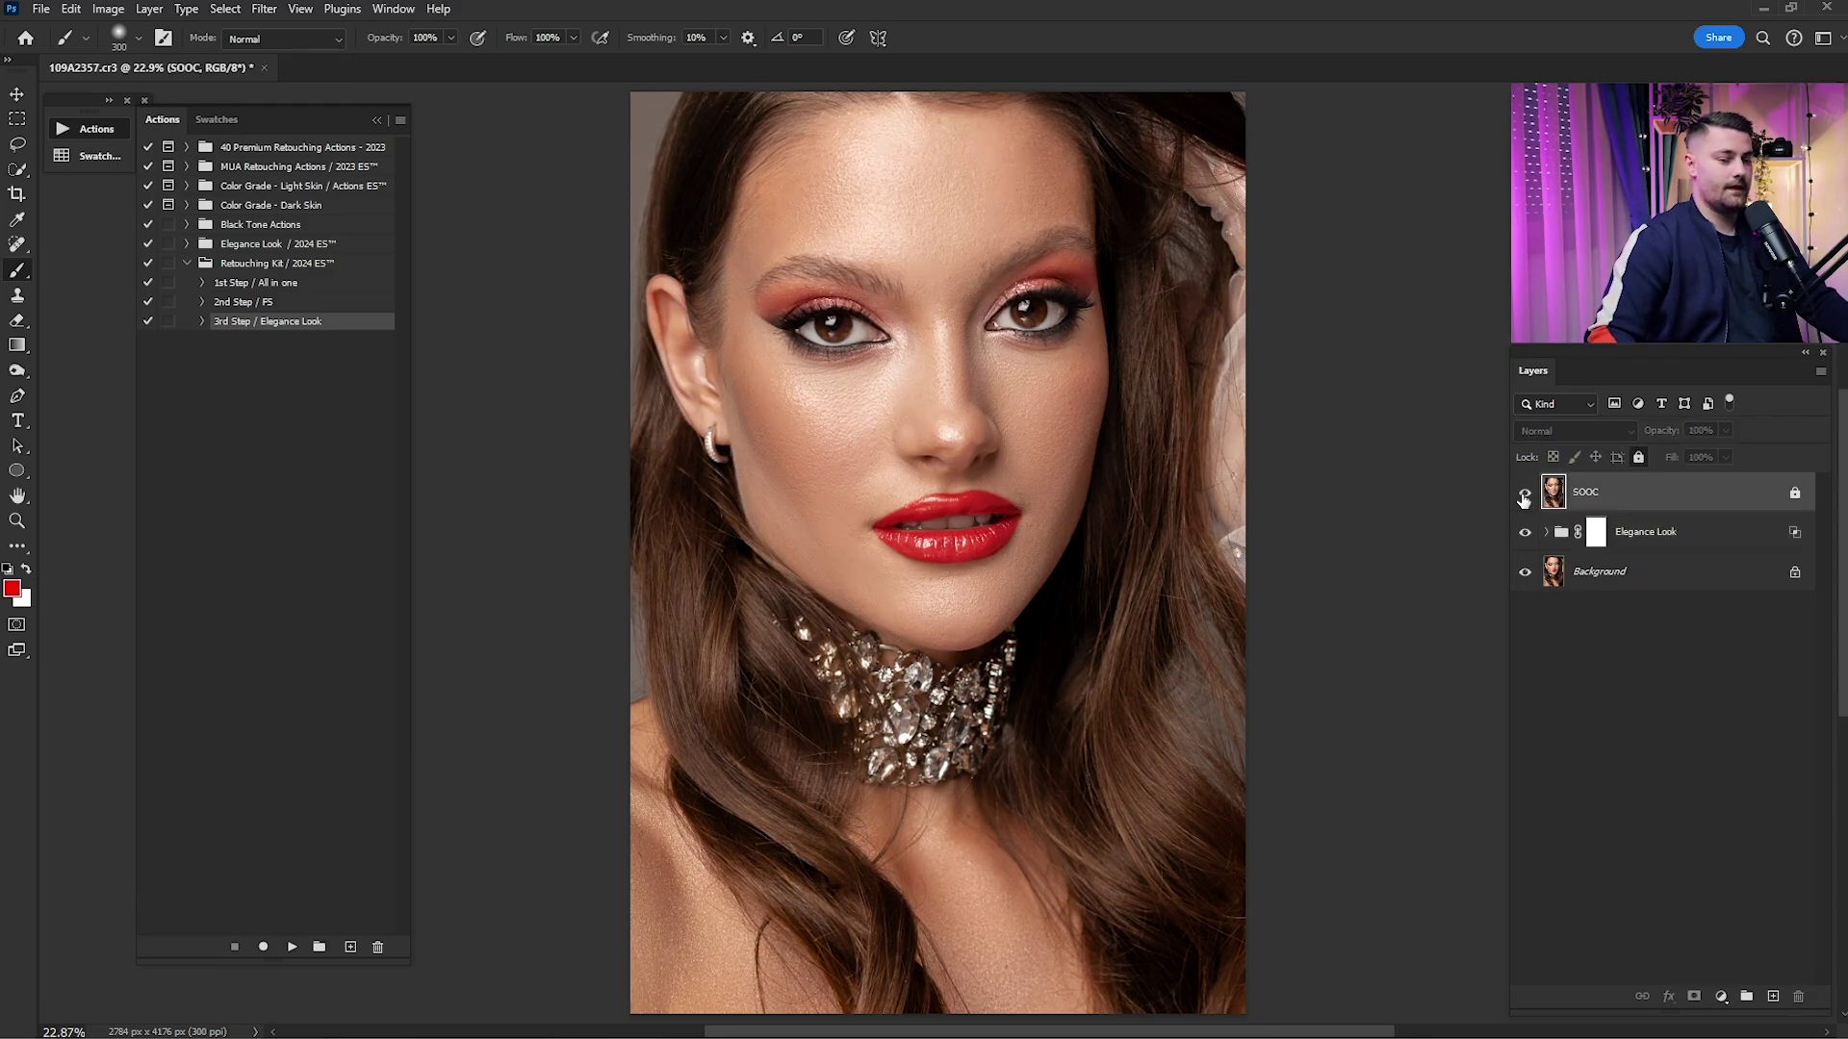
left_click(1524, 493)
left_click(1524, 493)
left_click(1525, 493)
left_click(1524, 492)
left_click_drag(884, 375, 991, 399)
left_click(1529, 495)
left_click(1528, 495)
left_click(1528, 495)
left_click(1528, 495)
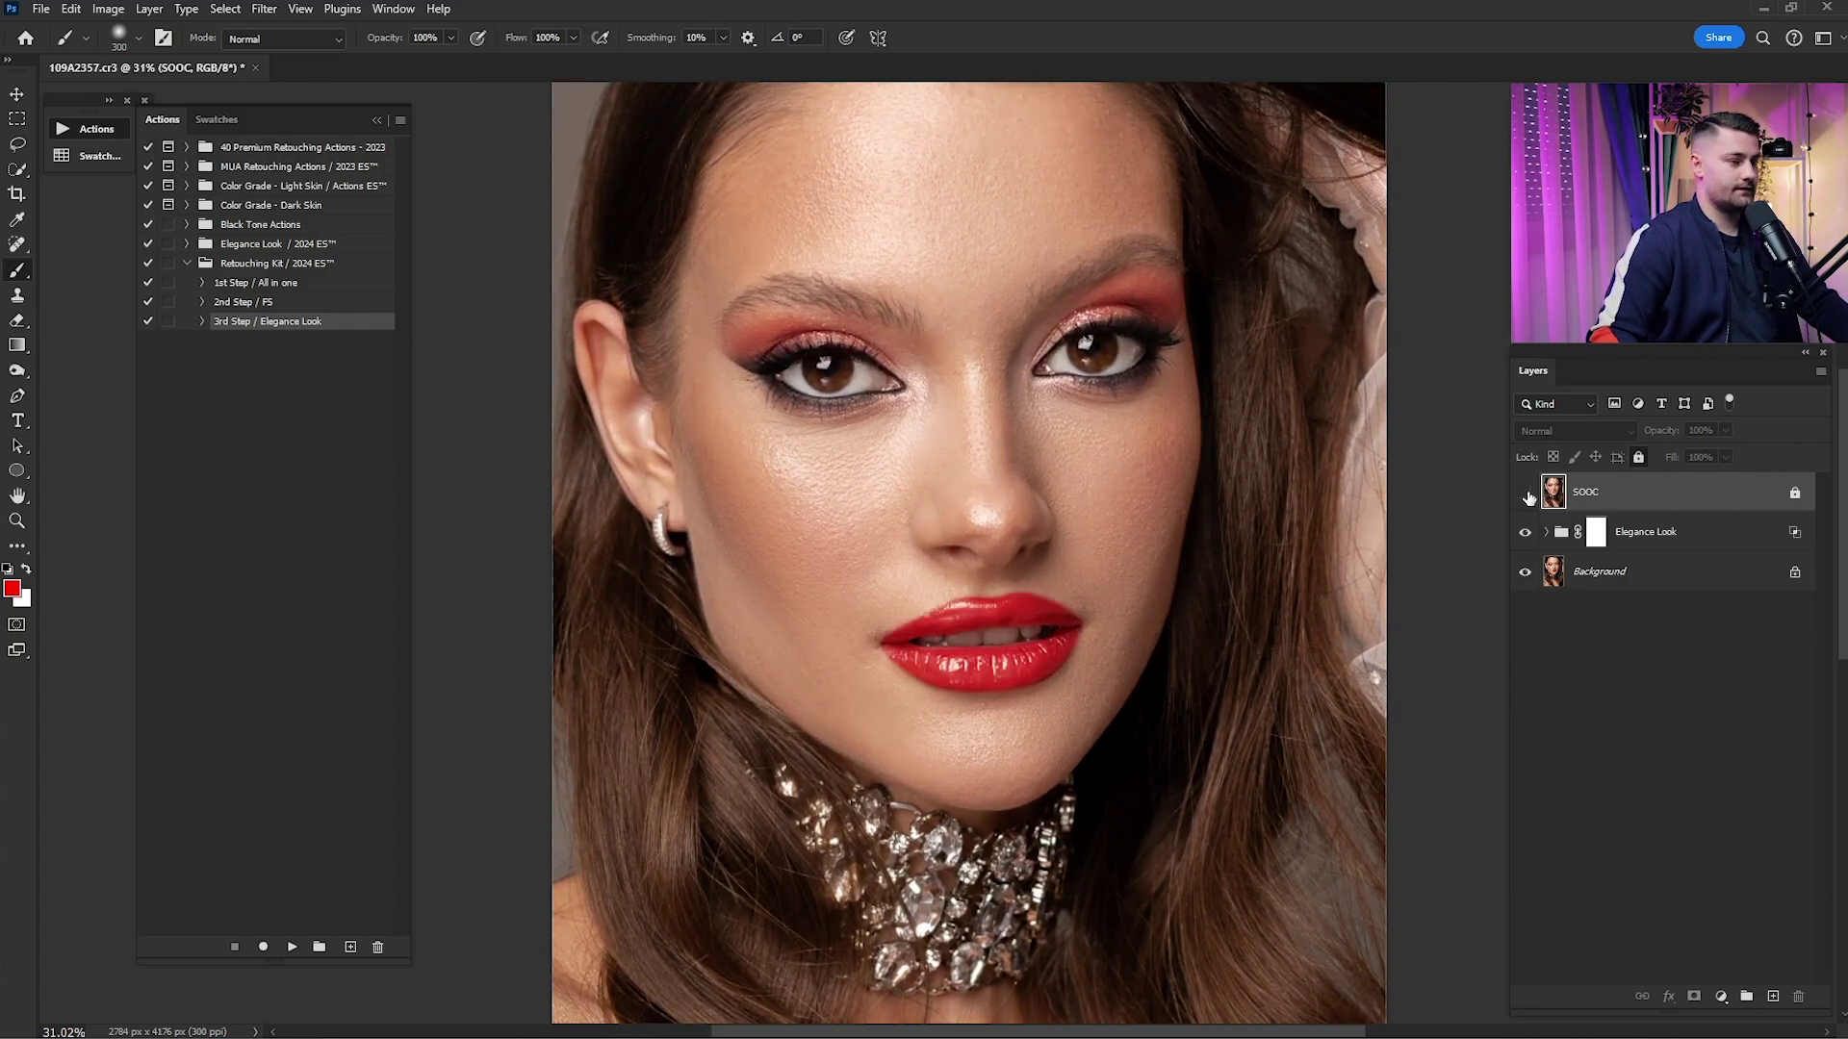
key("ctrl+0")
- Merge the Elegance Look group with the Background layer
left_click(1649, 535)
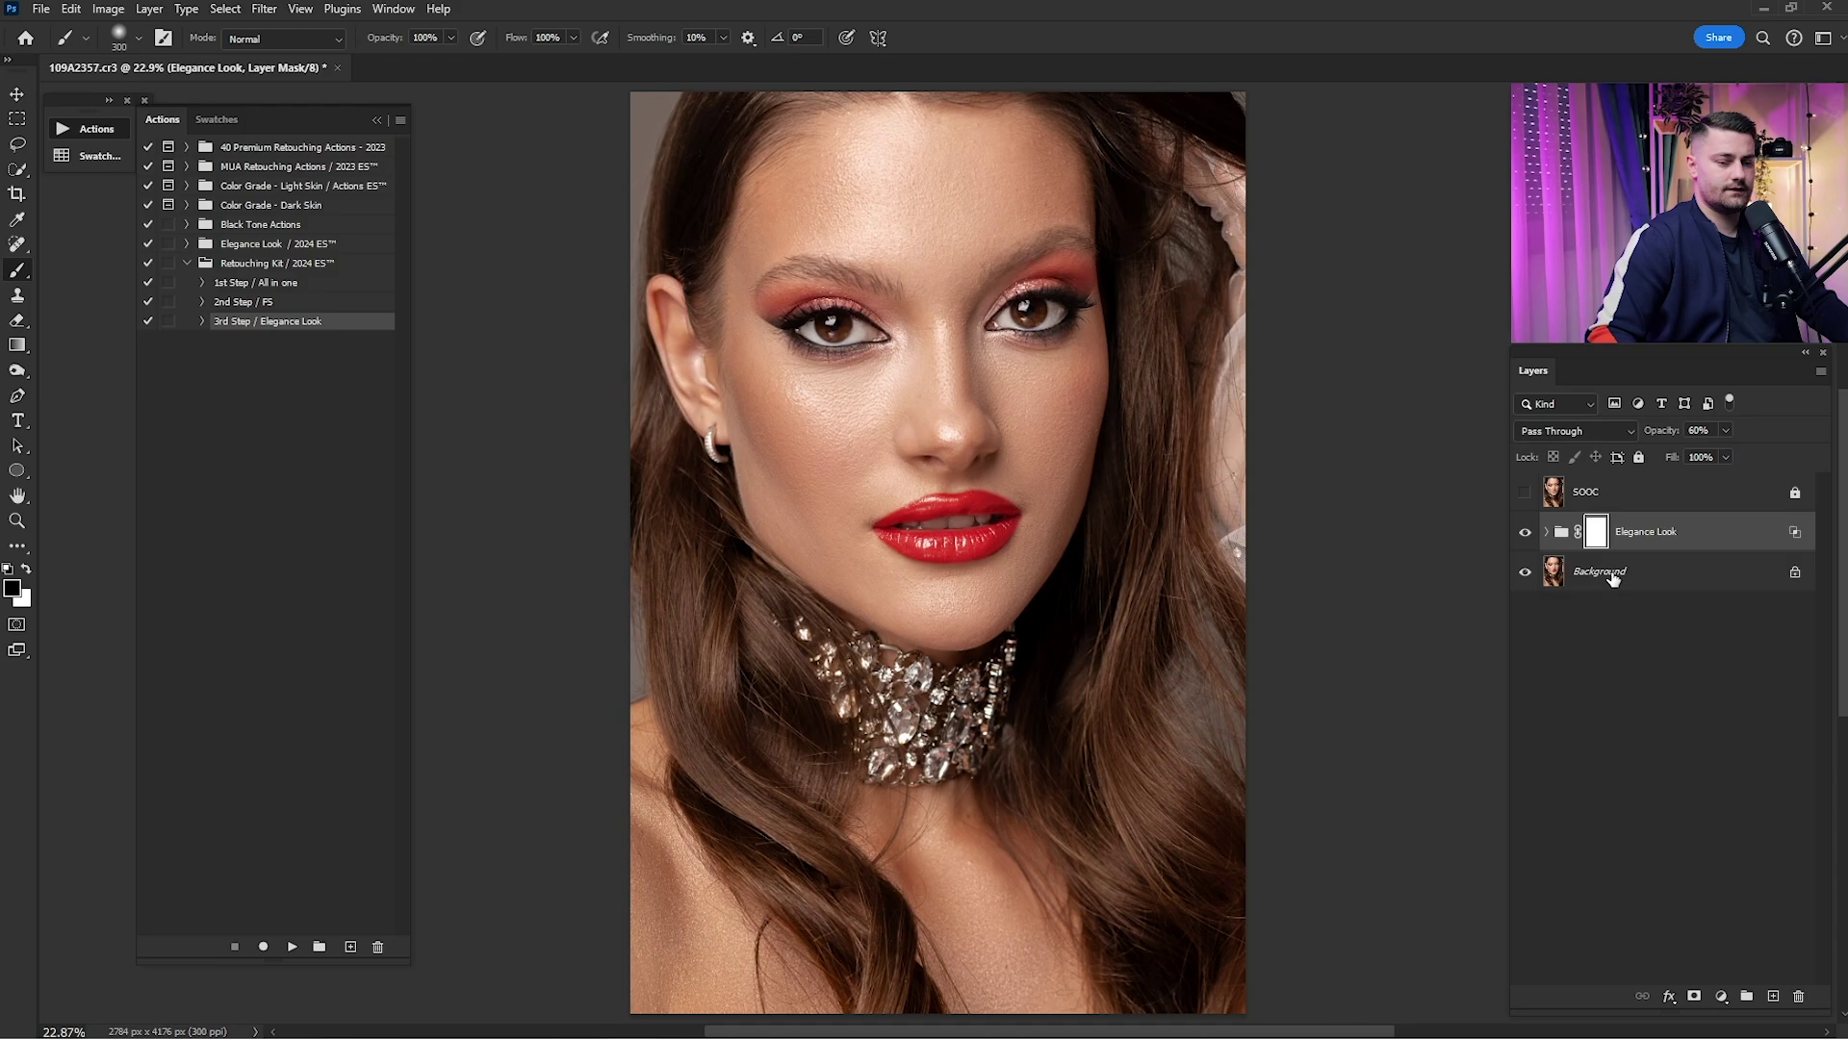
left_click(1613, 579, "ctrl")
right_click(1644, 547)
left_click(1760, 825)
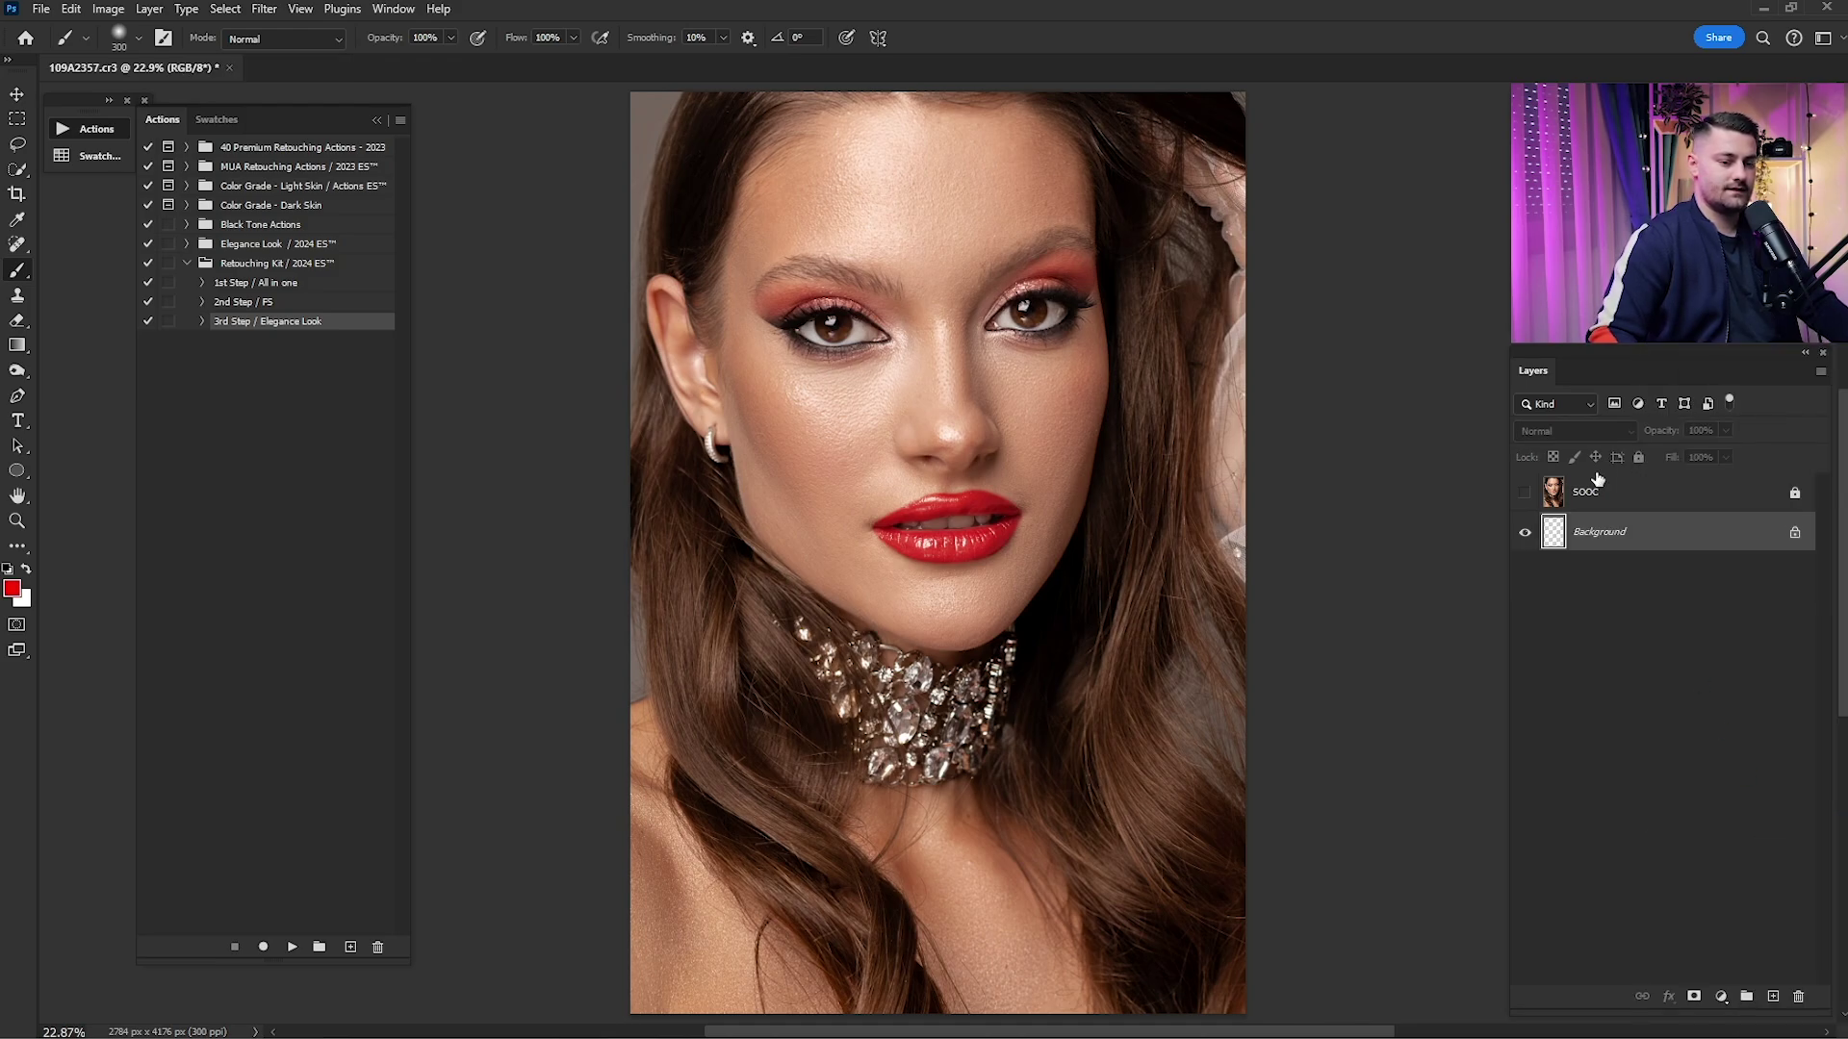